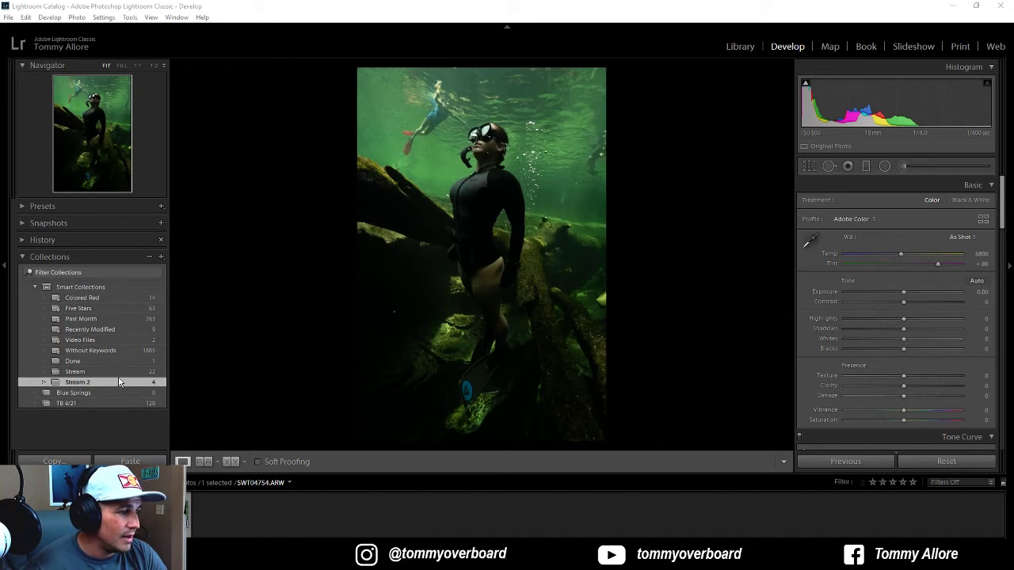
Step: Show the Without Keywords smart collection's 1885 photos in the Develop filmstrip
{"action": "left_click", "coordinate": [124, 349]}
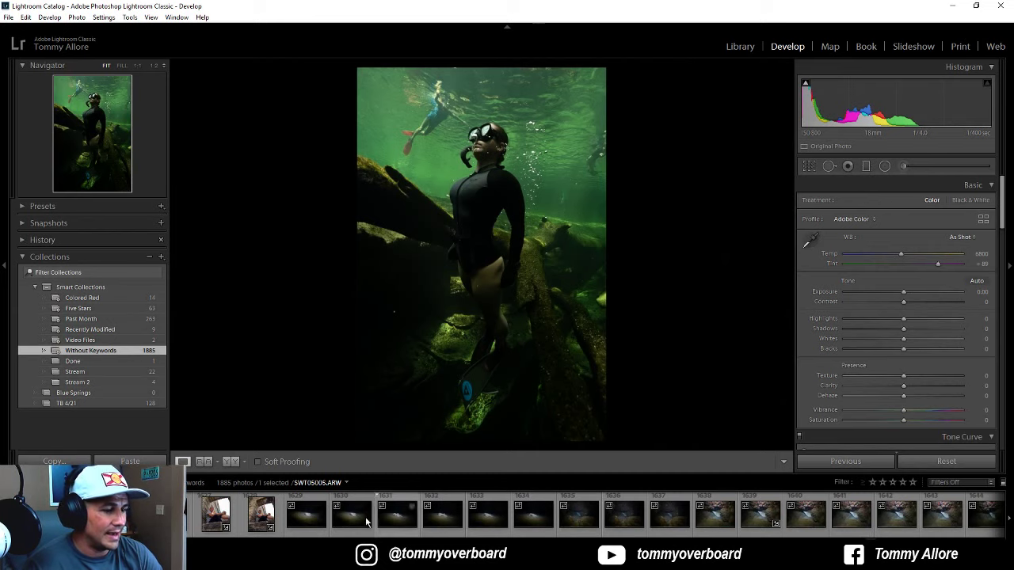
Step: Load stingray photo SWT05003.ARW (thumbnail 1629) into the Develop loupe
{"action": "left_click", "coordinate": [302, 518]}
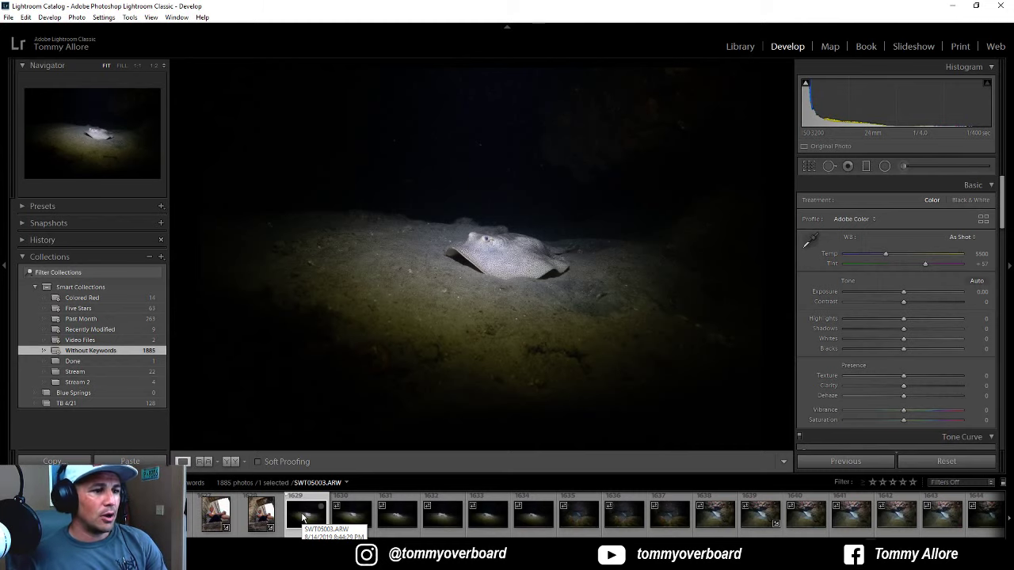
{"action": "left_click", "coordinate": [305, 513]}
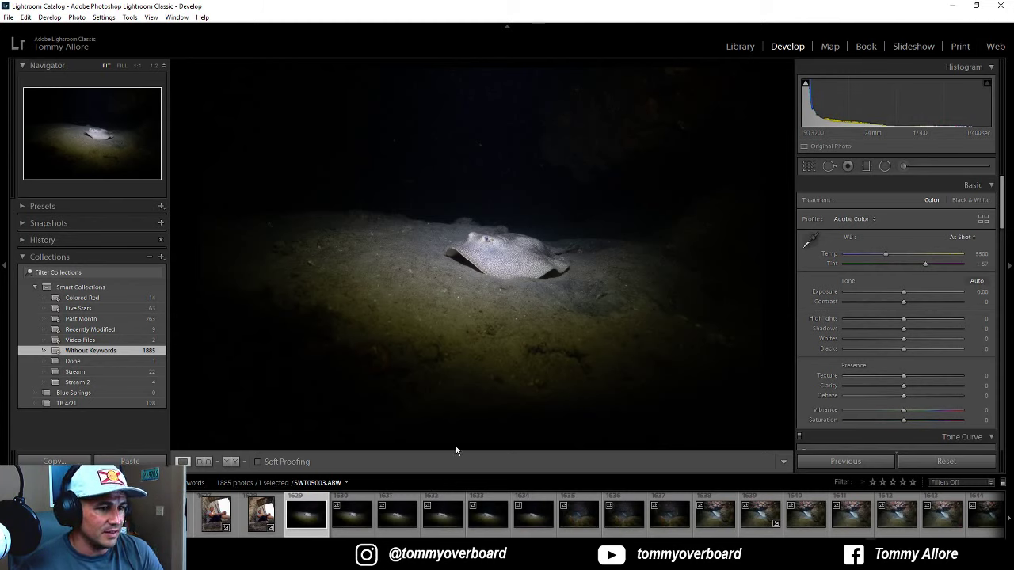
{"action": "left_click", "coordinate": [352, 518]}
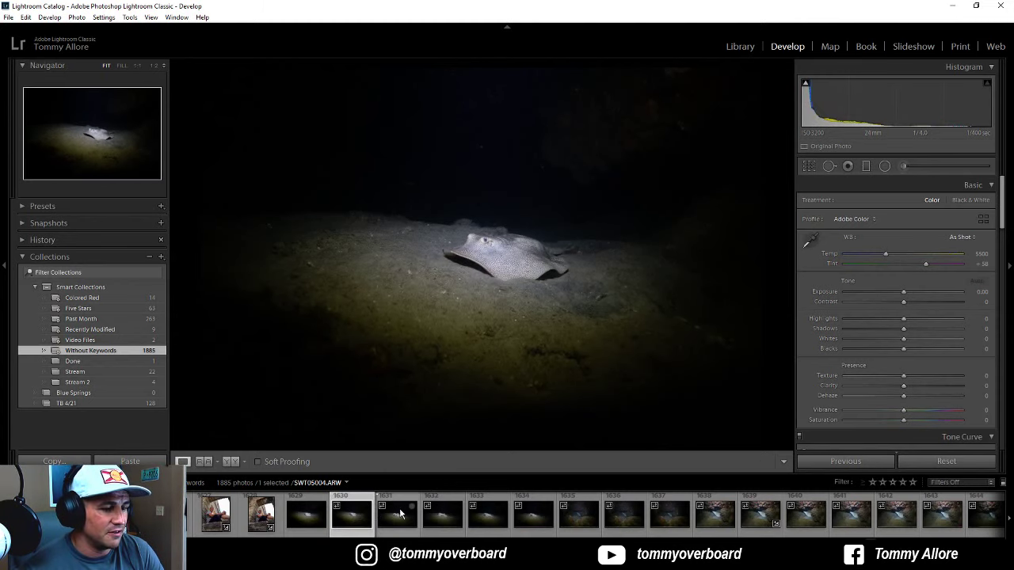
{"action": "left_click", "coordinate": [307, 512]}
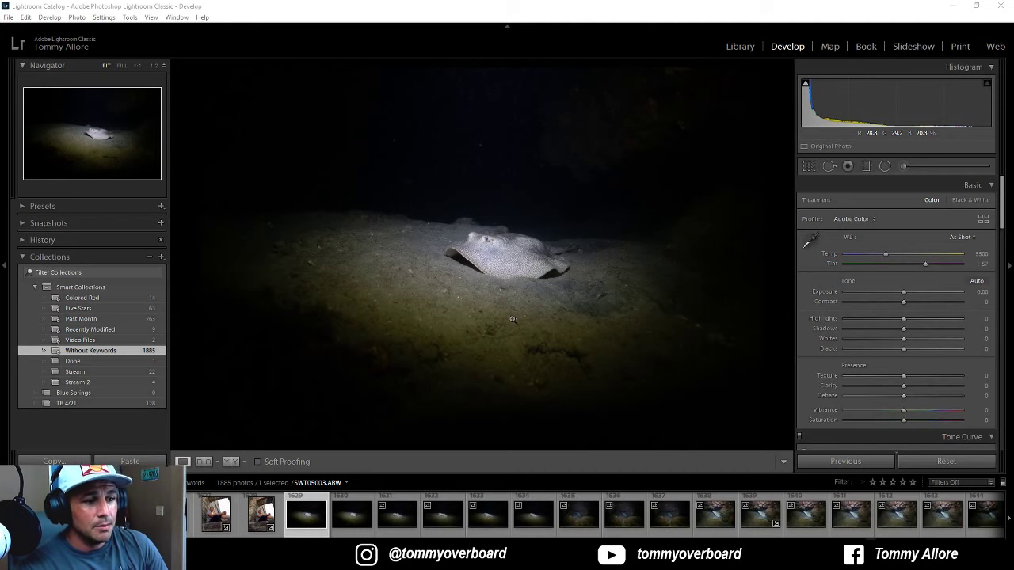
{"action": "left_click", "coordinate": [352, 517]}
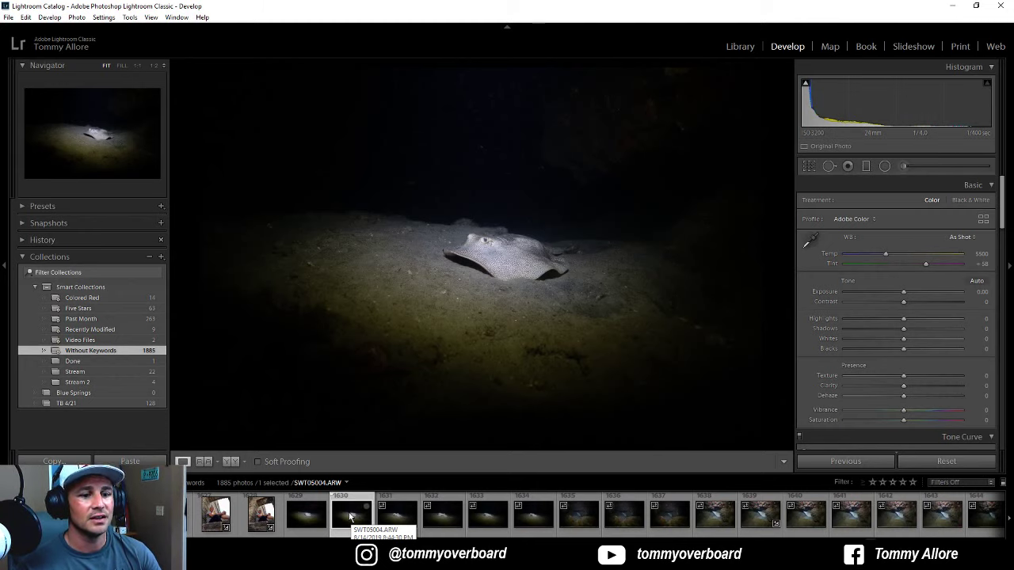
{"action": "left_click", "coordinate": [305, 517]}
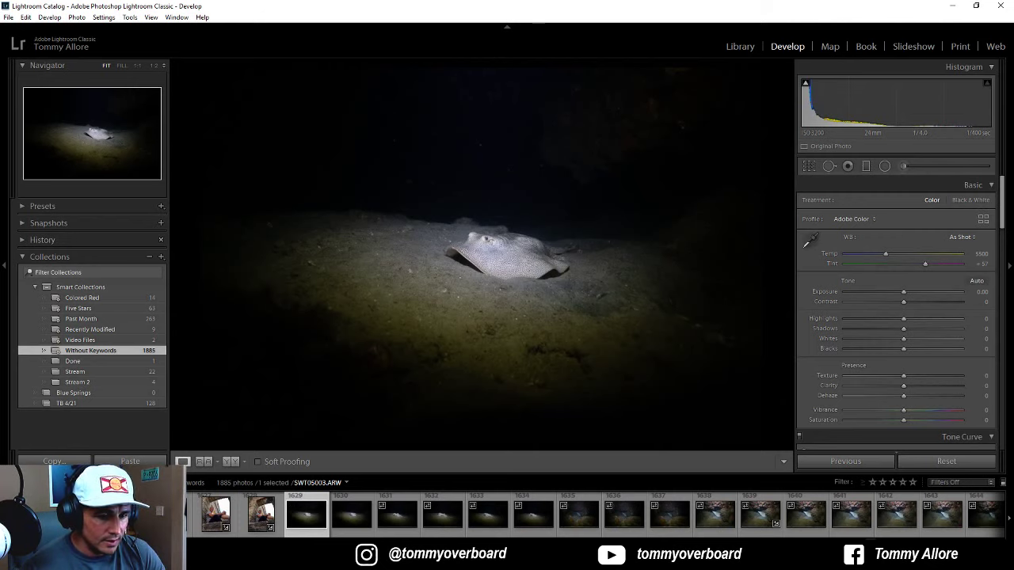
{"action": "scroll", "coordinate": [982, 515], "scroll_direction": "down", "scroll_amount": 15}
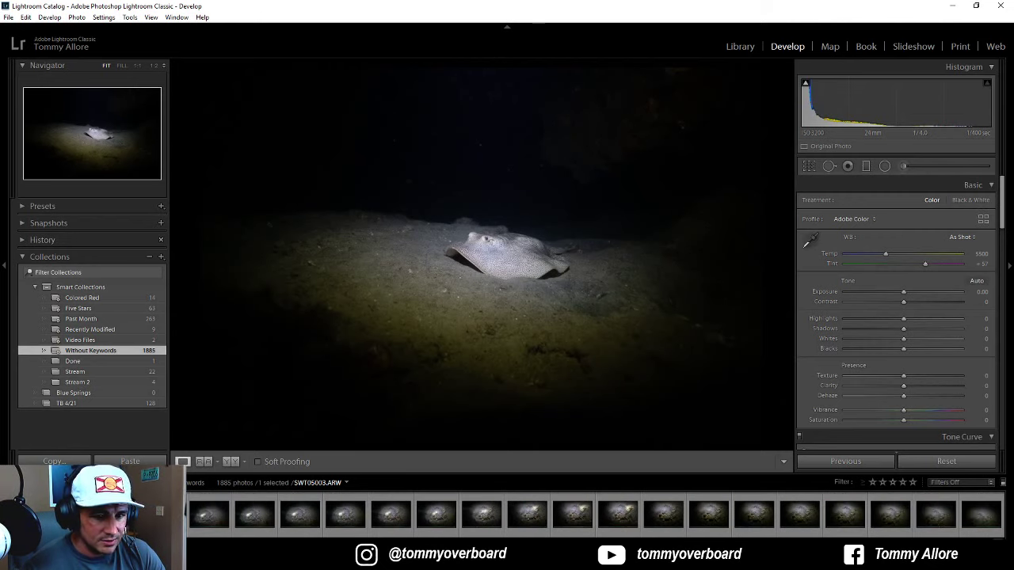
Step: Move through the filmstrip to the half-buried stingray photo SWT05006.ARW (thumbnail 1632)
{"action": "left_click", "coordinate": [983, 514]}
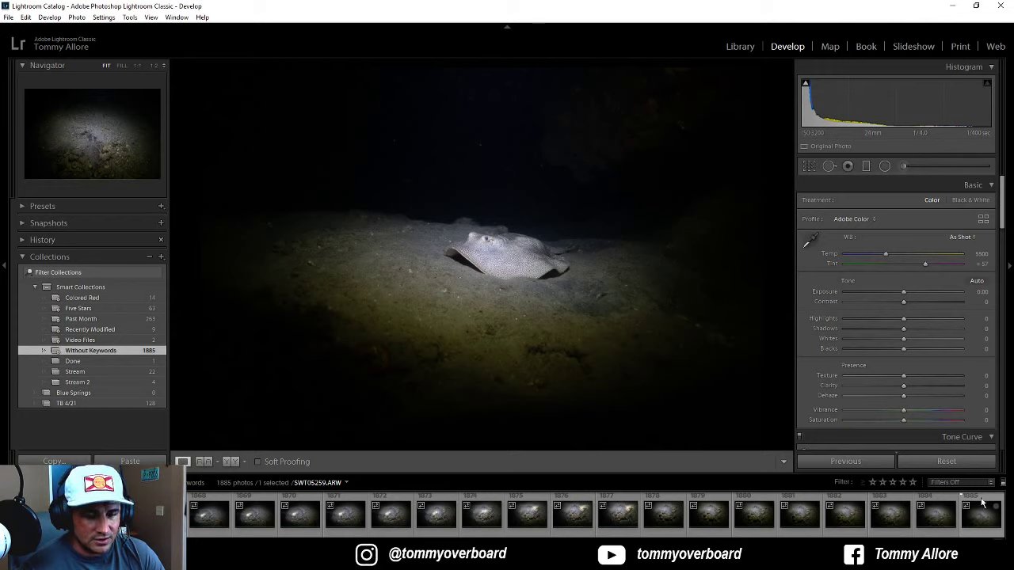
{"action": "key", "text": "ctrl+z"}
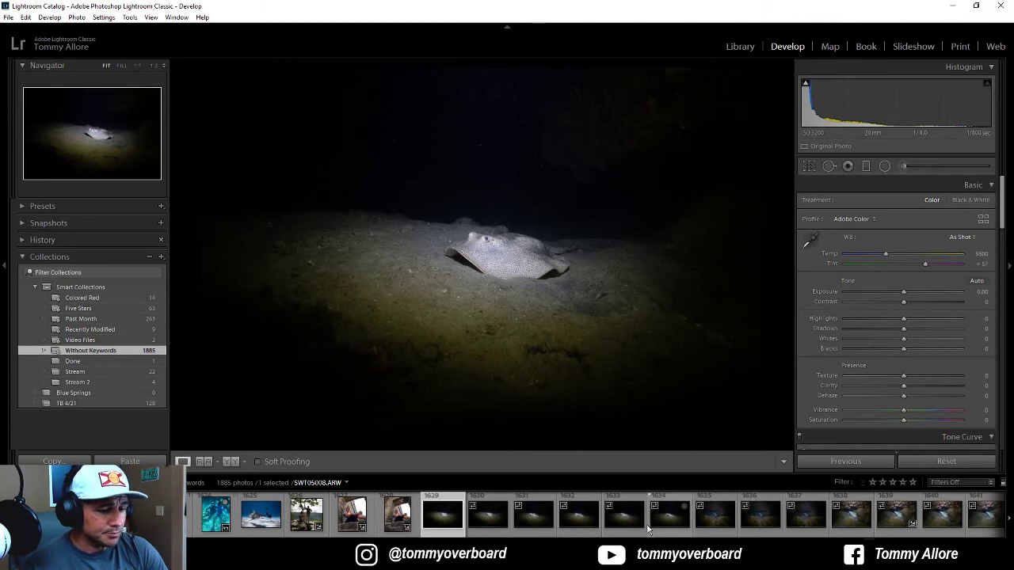
{"action": "left_click", "coordinate": [487, 516]}
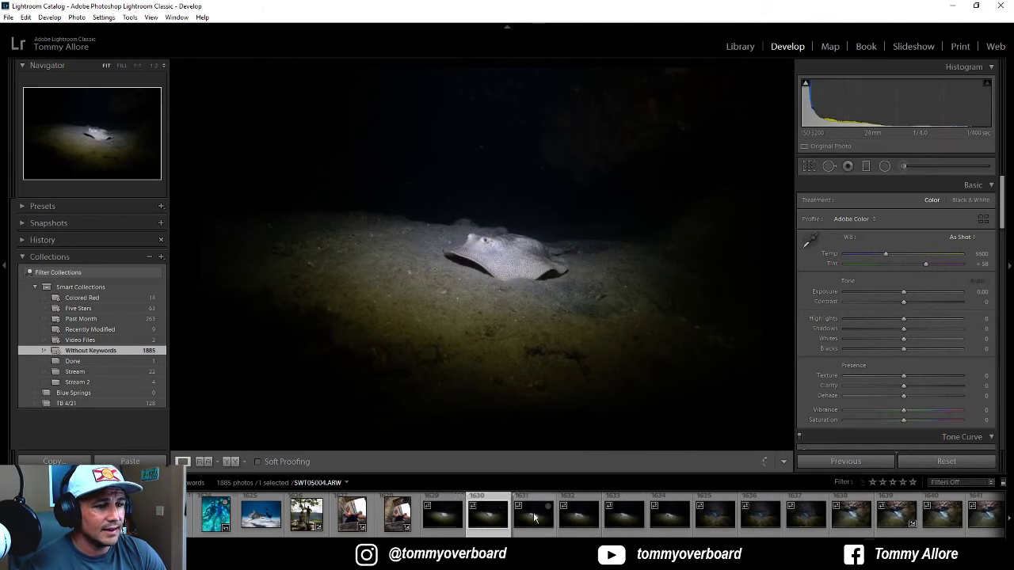
{"action": "left_click", "coordinate": [582, 517]}
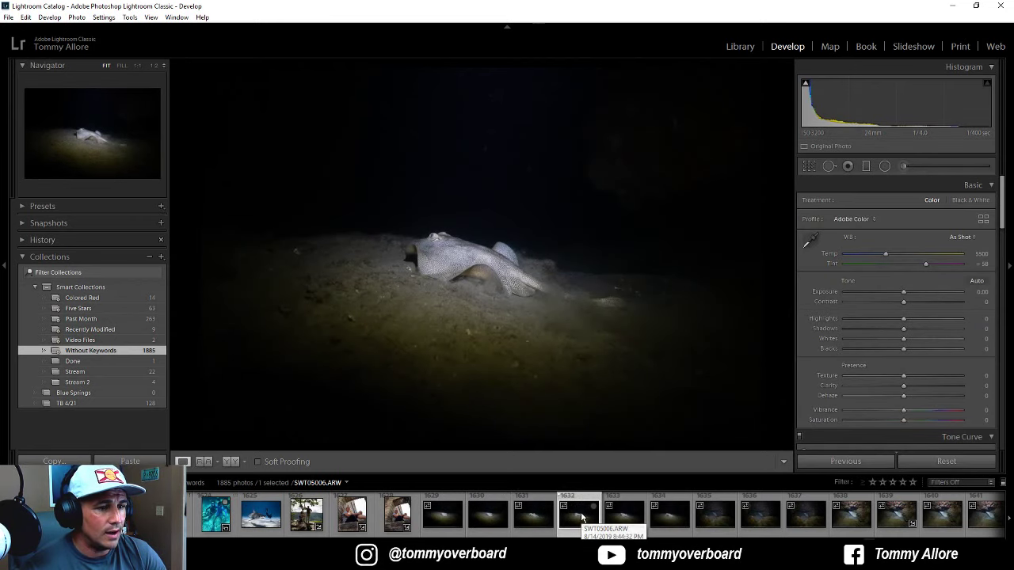
Step: Toggle between 1:1 and Fit to inspect the stingray's body and eye
{"action": "left_click", "coordinate": [478, 275]}
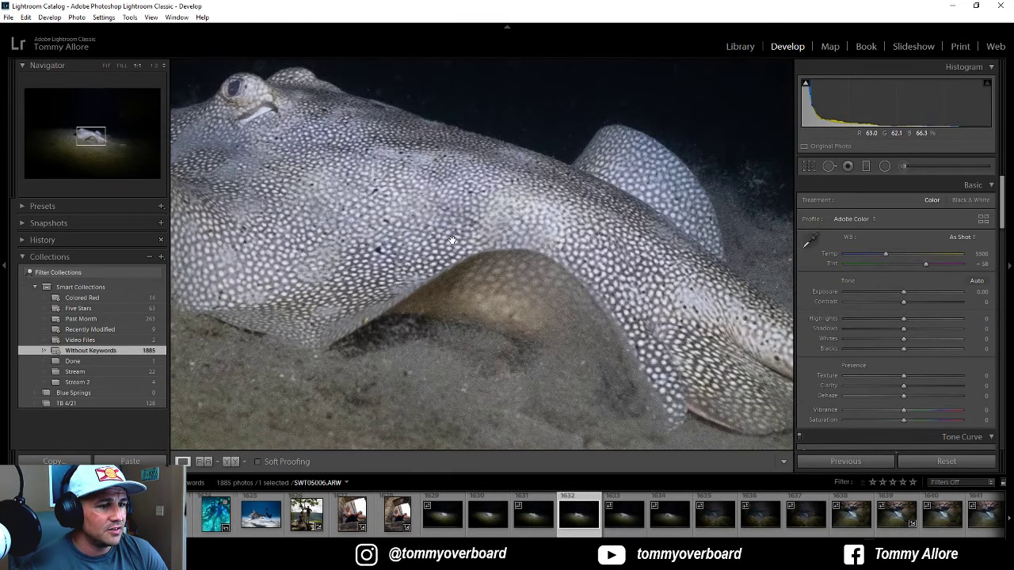
{"action": "left_click", "coordinate": [451, 240]}
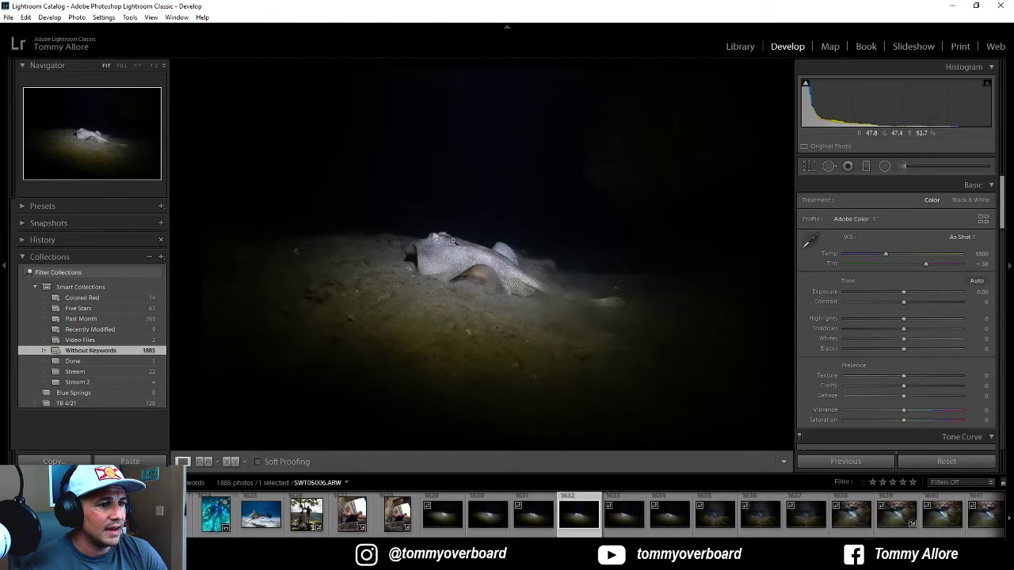
{"action": "left_click", "coordinate": [452, 240]}
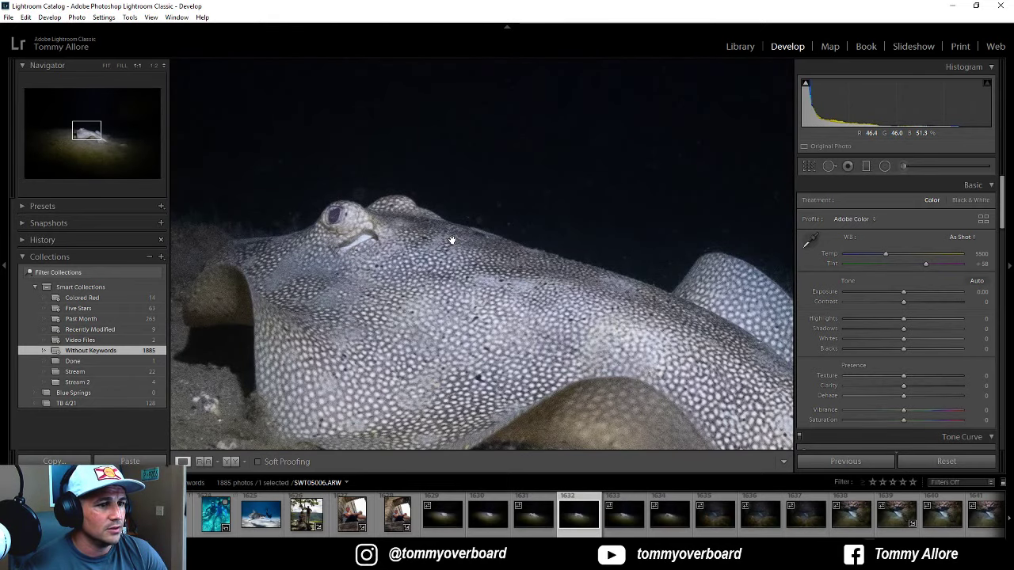
{"action": "left_click", "coordinate": [565, 331]}
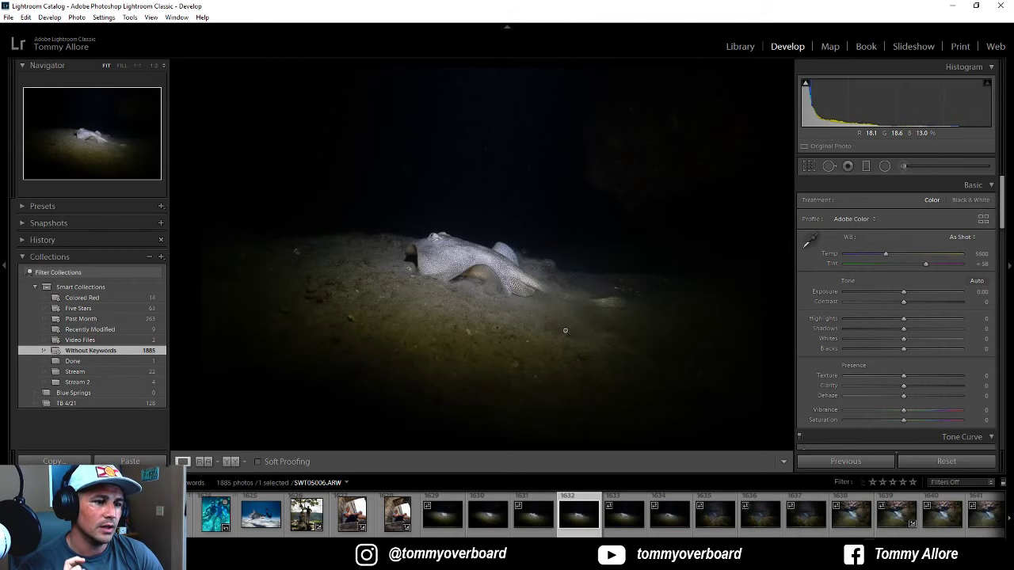
{"action": "left_click", "coordinate": [744, 46]}
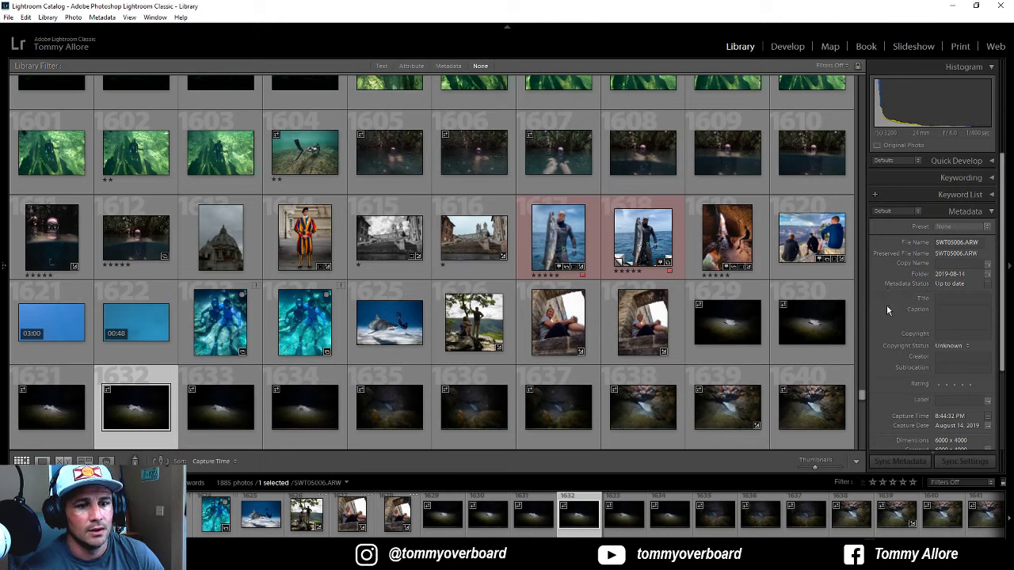
{"action": "scroll", "coordinate": [887, 304], "scroll_direction": "down", "scroll_amount": 2}
{"action": "scroll", "coordinate": [894, 335], "scroll_direction": "down", "scroll_amount": 1}
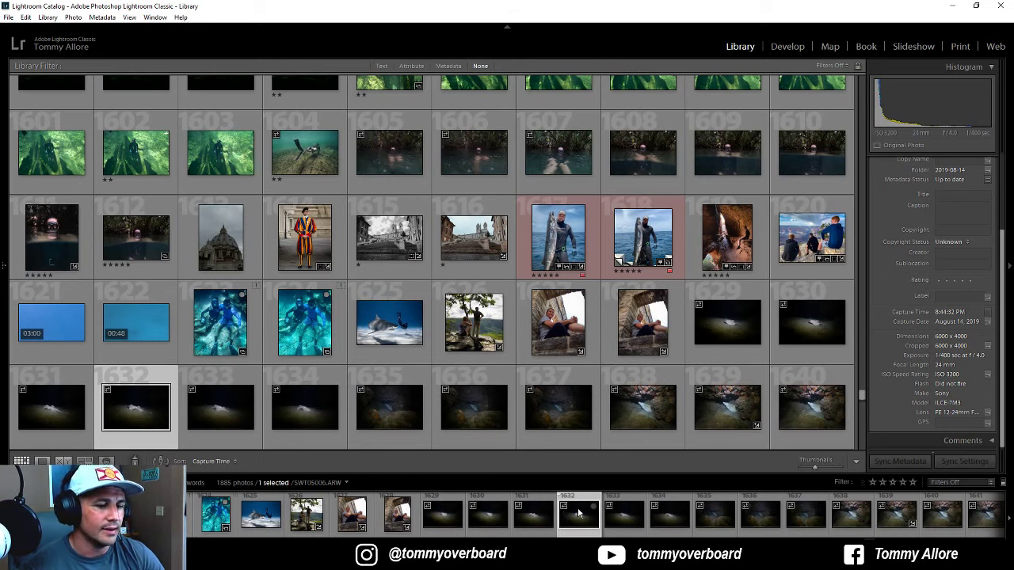
{"action": "left_click", "coordinate": [800, 49]}
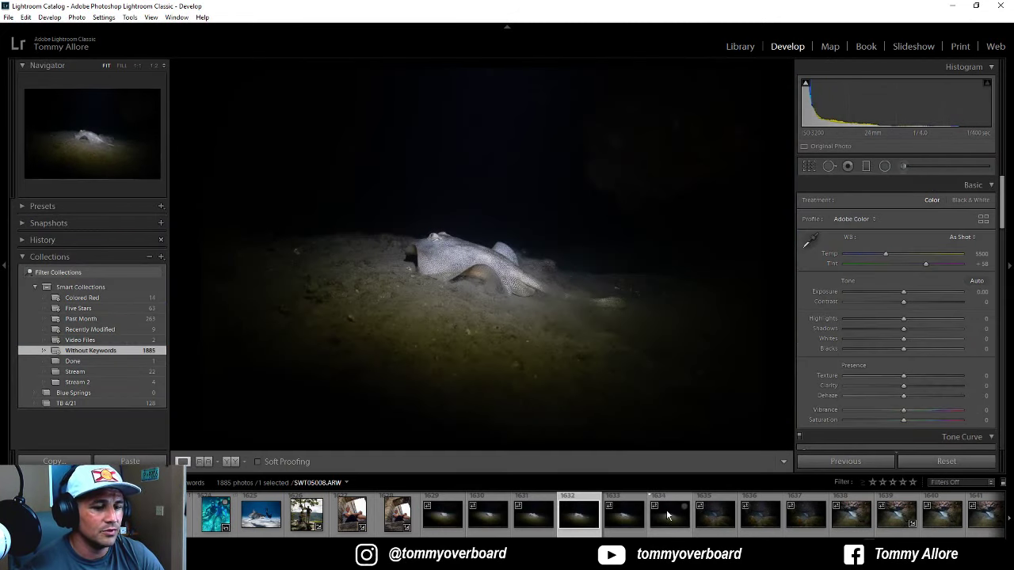
Step: Advance to the moray eel photos and check one eel's detail at 1:1
{"action": "left_click", "coordinate": [681, 515]}
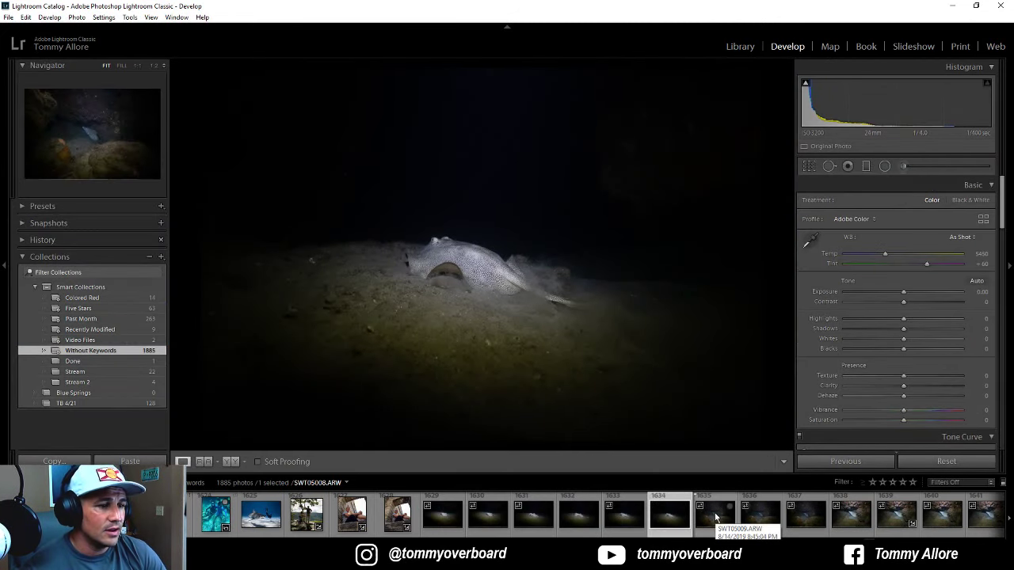
{"action": "left_click", "coordinate": [715, 518]}
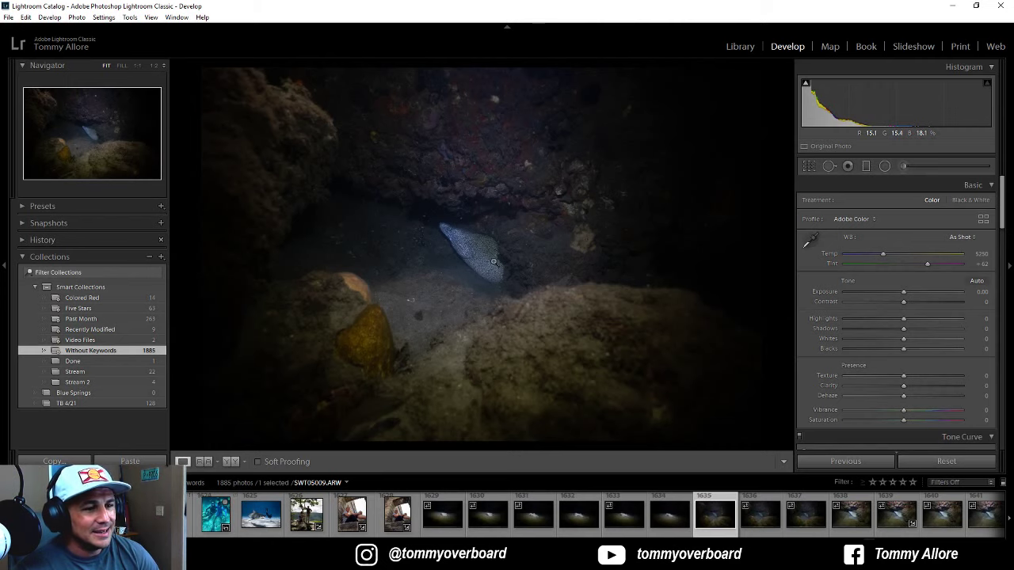
{"action": "left_click", "coordinate": [764, 511]}
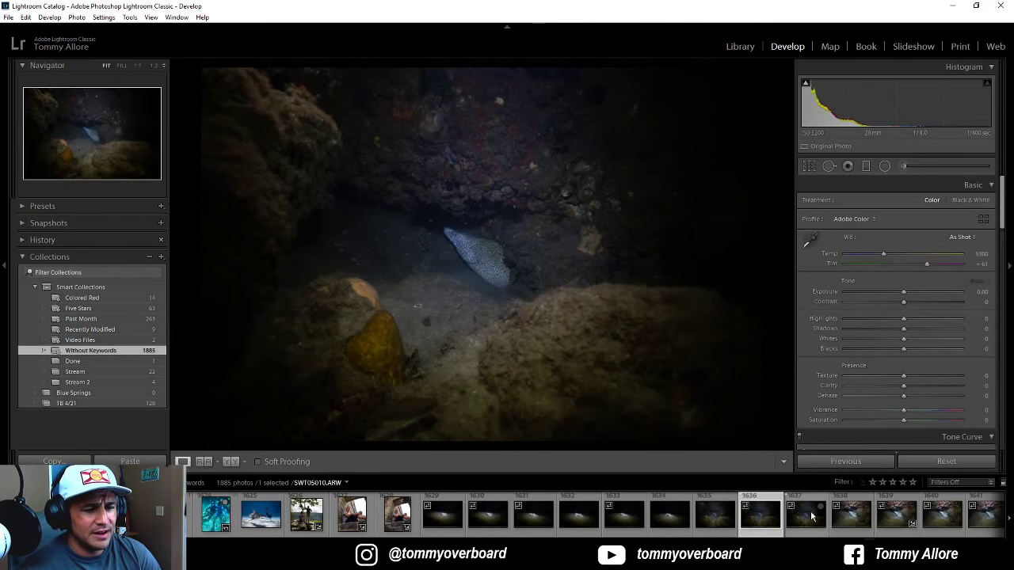
{"action": "left_click", "coordinate": [481, 250]}
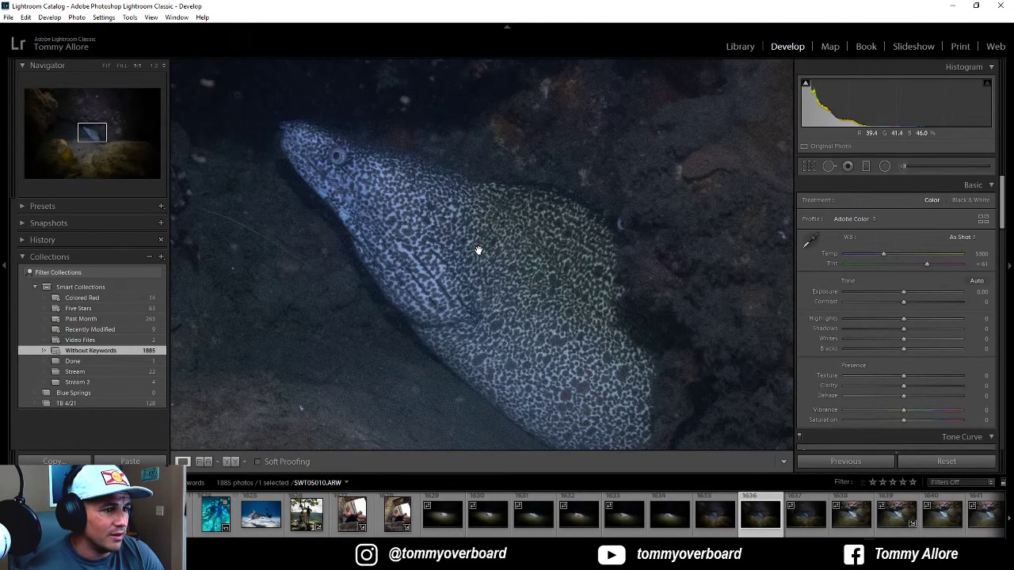
{"action": "left_click", "coordinate": [479, 251]}
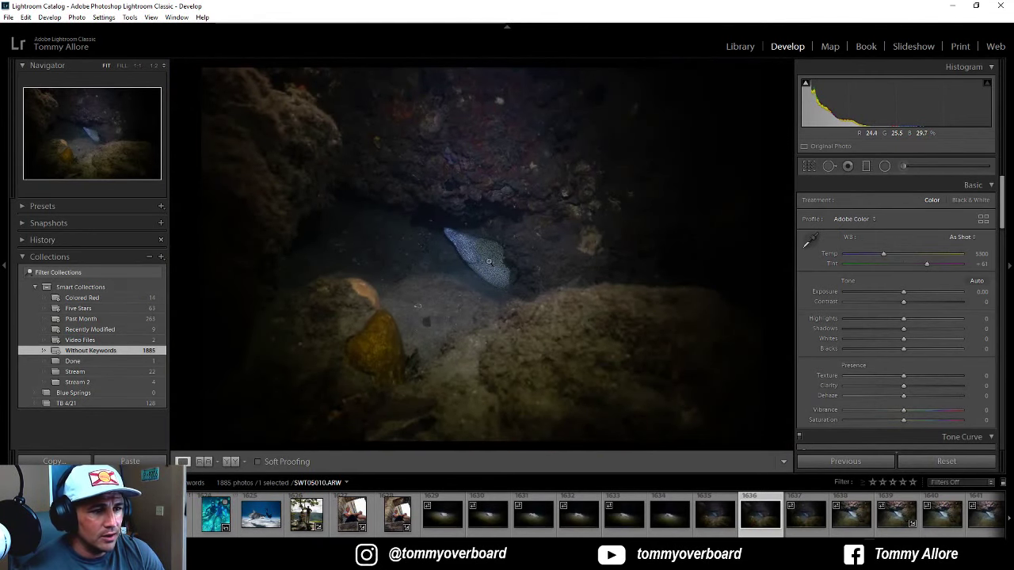
{"action": "left_click", "coordinate": [485, 255]}
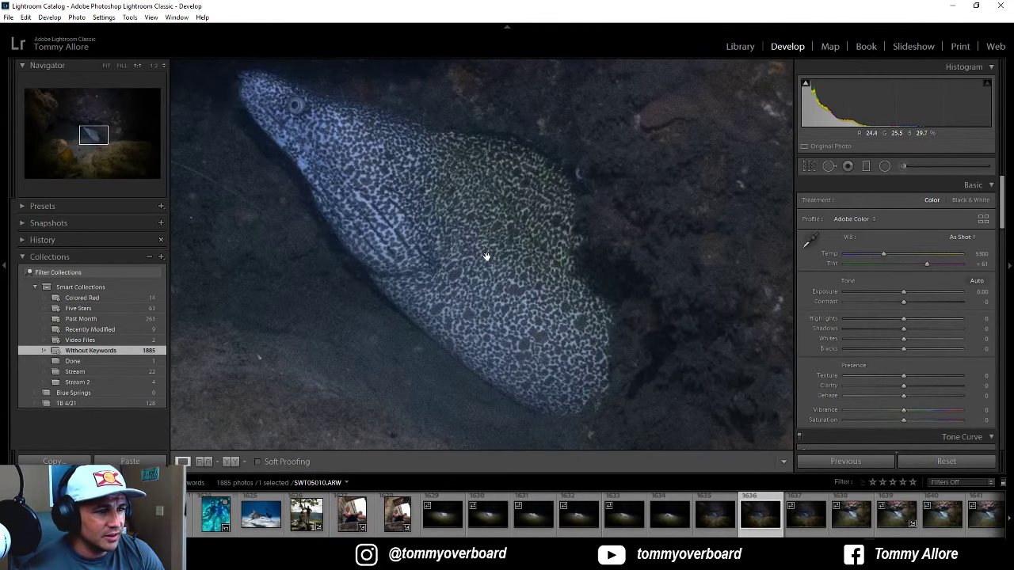
{"action": "left_click", "coordinate": [452, 231]}
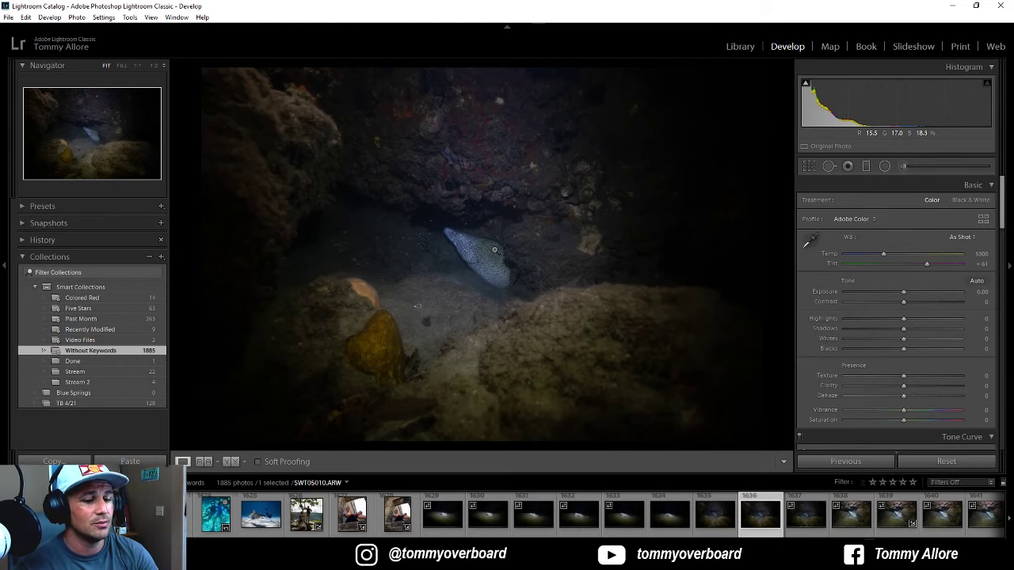
Step: Open the colourful reef eel photo and pan at 1:1 over the banded shrimp and eel's head
{"action": "left_click", "coordinate": [807, 516]}
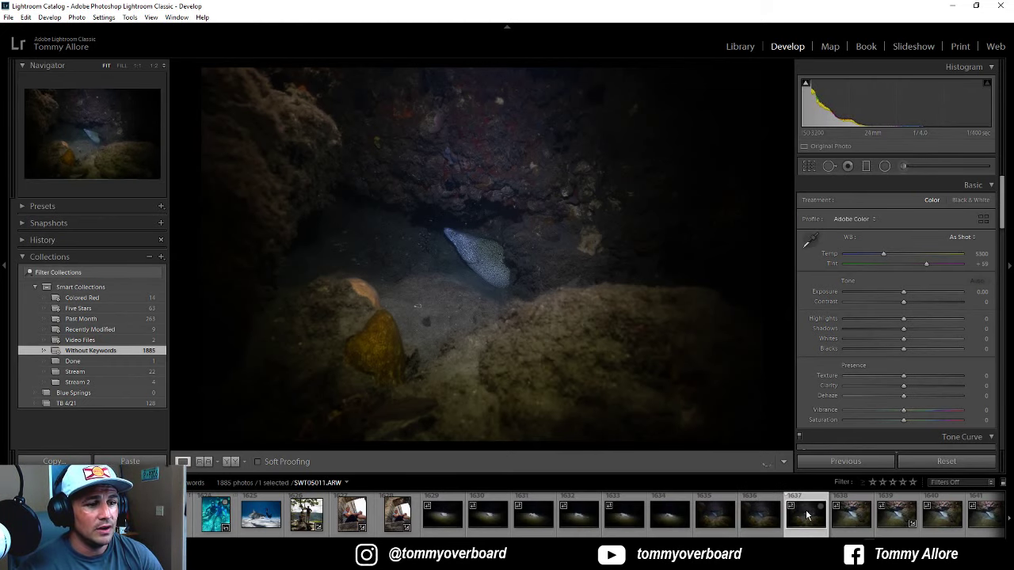
{"action": "left_click", "coordinate": [854, 516]}
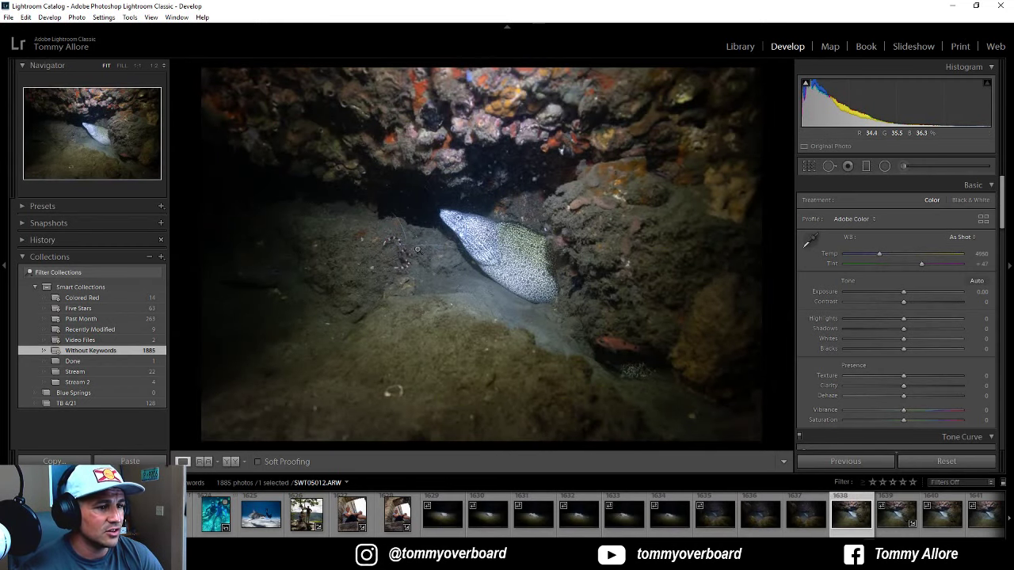
{"action": "left_click", "coordinate": [477, 254]}
{"action": "left_click_drag", "start_coordinate": [359, 263], "coordinate": [705, 270]}
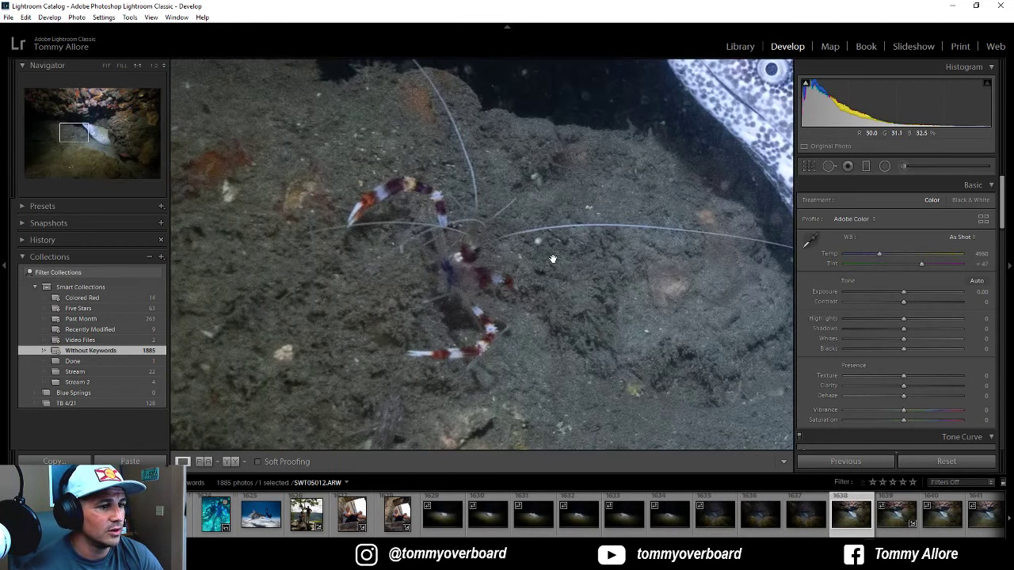
{"action": "left_click_drag", "start_coordinate": [408, 269], "coordinate": [404, 220]}
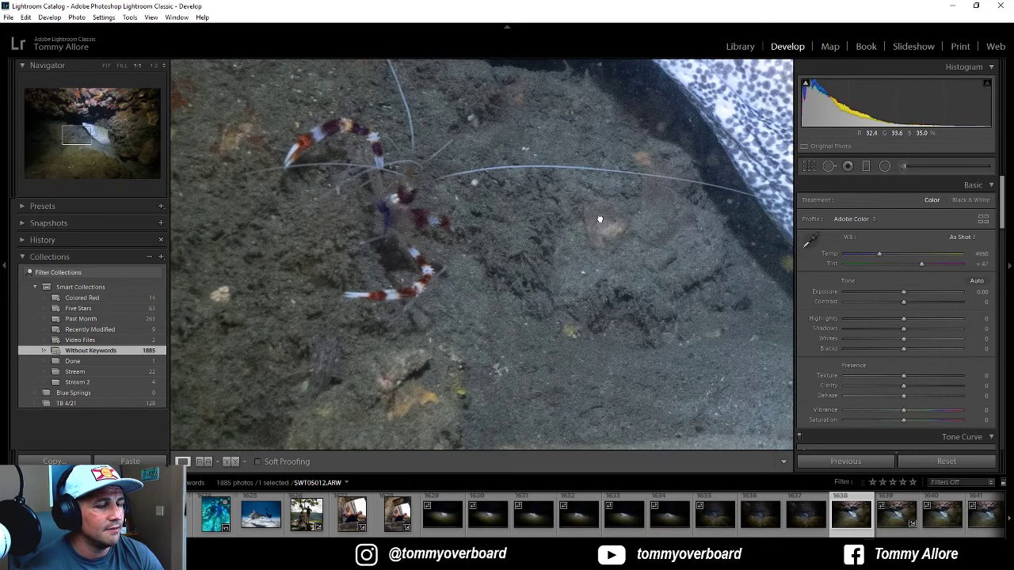
{"action": "left_click_drag", "start_coordinate": [600, 219], "coordinate": [317, 328]}
{"action": "left_click_drag", "start_coordinate": [548, 237], "coordinate": [432, 245]}
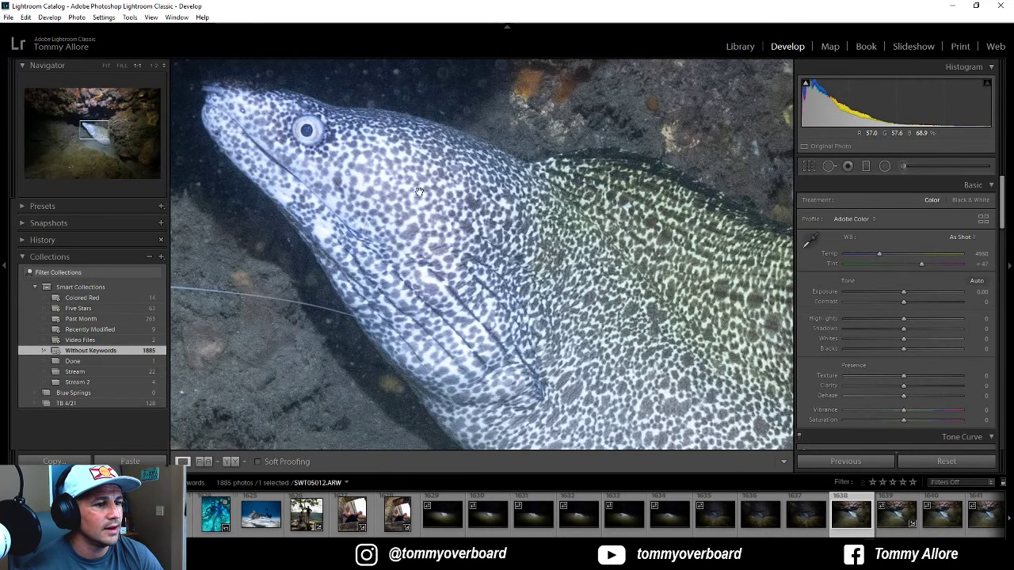
Step: Recheck the eel's detail, return to Fit, and rate moray eel SWT05012.ARW 1 star
{"action": "left_click", "coordinate": [507, 298]}
{"action": "left_click", "coordinate": [508, 299]}
{"action": "left_click", "coordinate": [482, 290]}
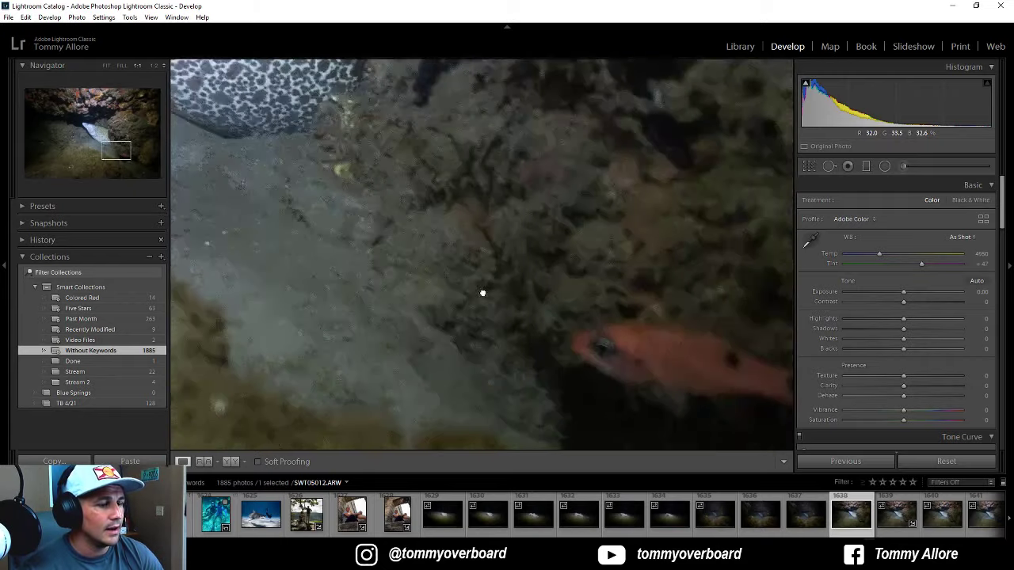
{"action": "left_click", "coordinate": [483, 290]}
{"action": "key", "text": "1"}
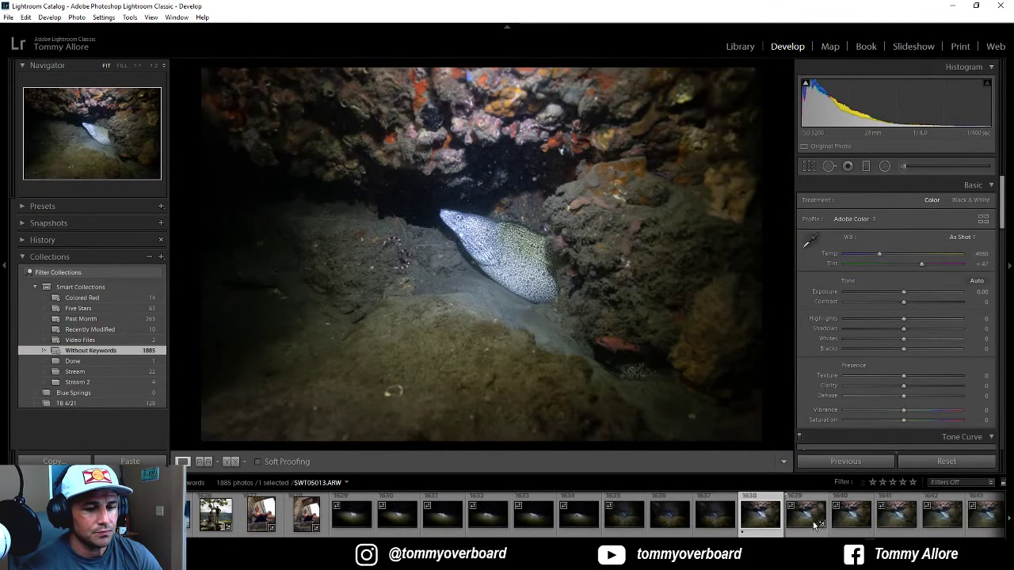
Step: Step ahead through the filmstrip and check the red fish at 1:1 on the eel photo
{"action": "left_click", "coordinate": [810, 516]}
{"action": "key", "text": "Right"}
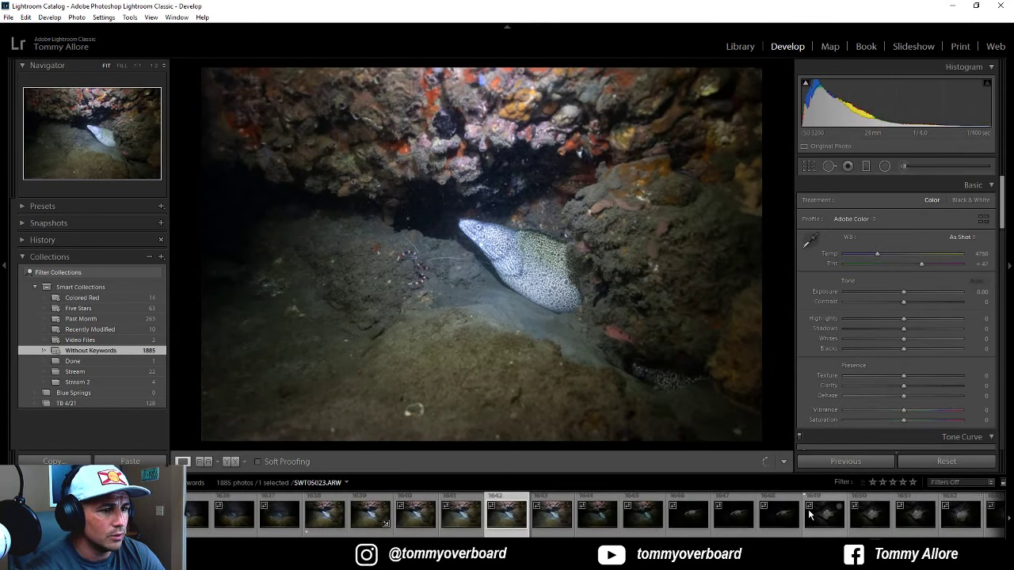
{"action": "key", "text": "Right"}
{"action": "key", "text": "Right"}
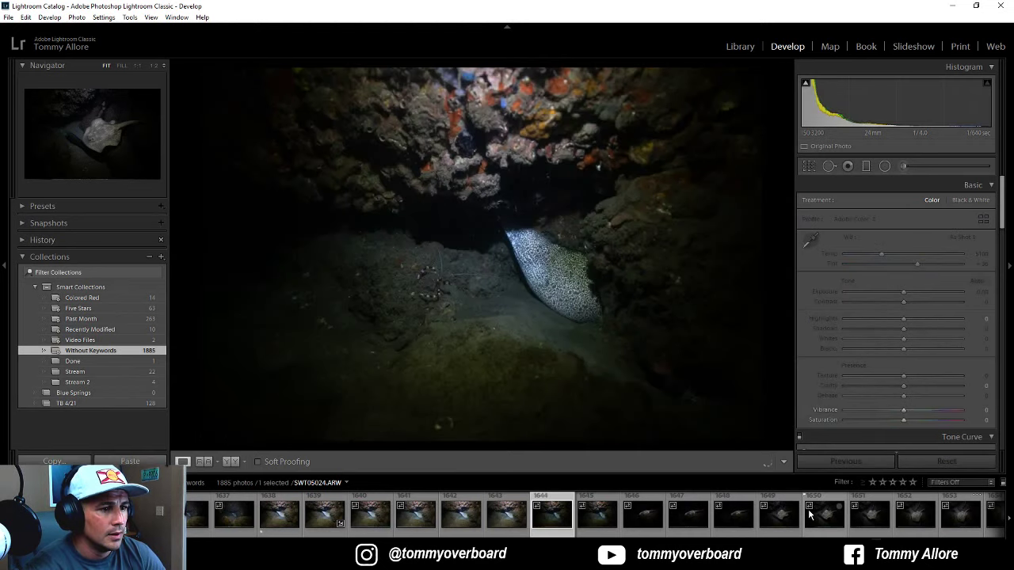
{"action": "key", "text": "Right"}
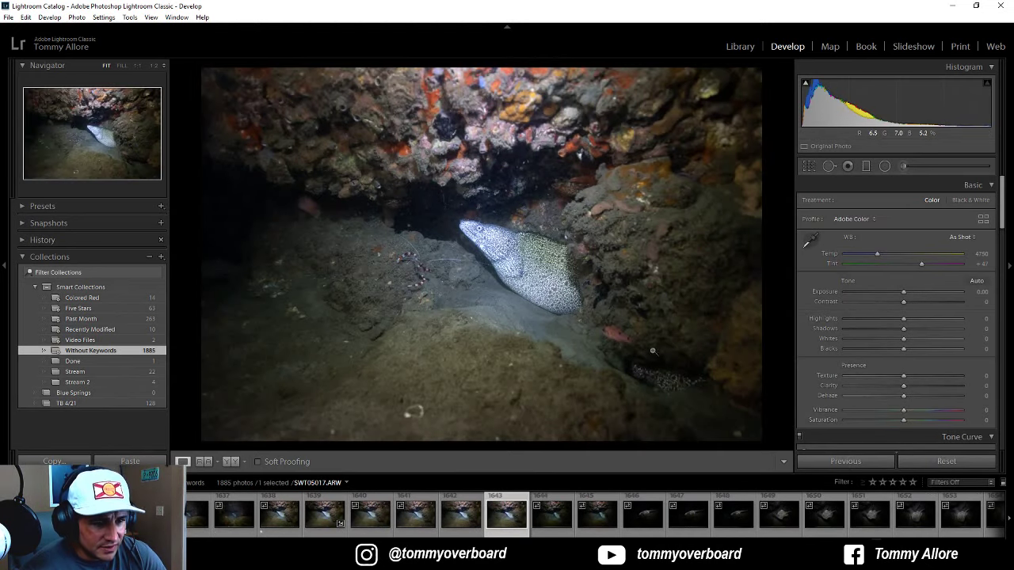
{"action": "left_click", "coordinate": [601, 332]}
{"action": "left_click", "coordinate": [600, 333]}
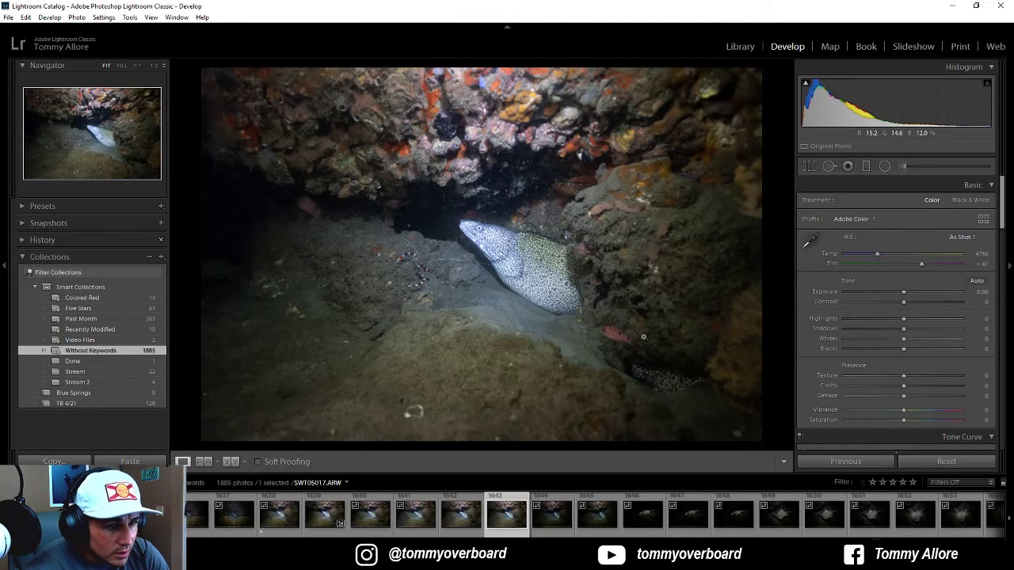
Step: Advance to stingray photo 1650, check its detail, and rate it 1 star
{"action": "key", "text": "Right"}
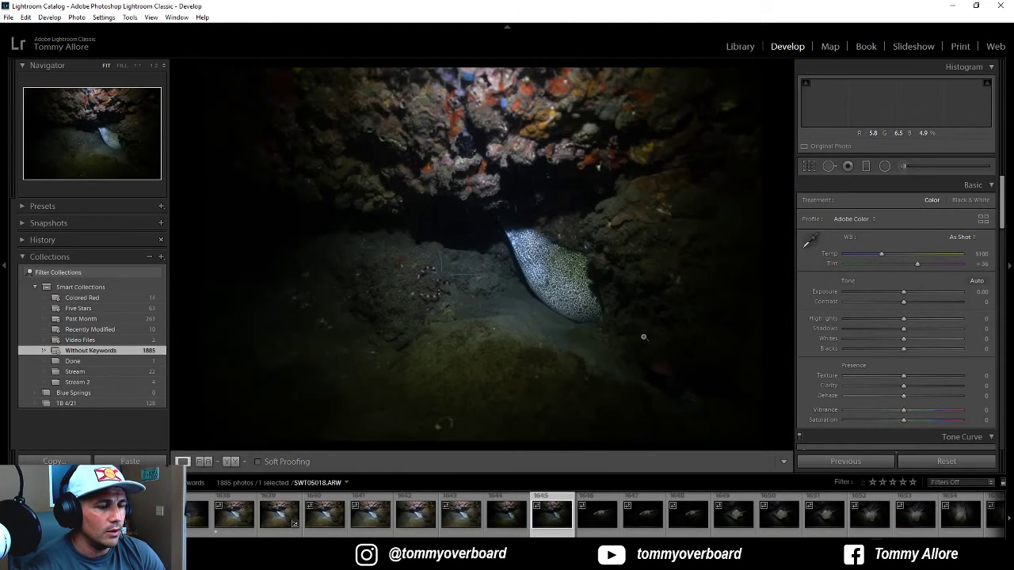
{"action": "key", "text": "Right"}
{"action": "key", "text": "Right"}
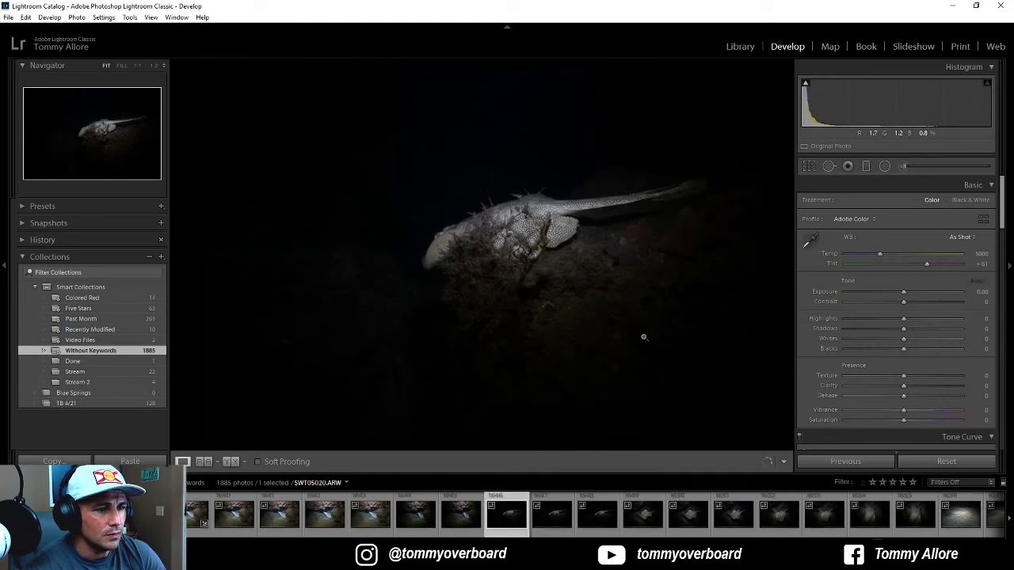
{"action": "key", "text": "Right"}
{"action": "key", "text": "Right"}
{"action": "key", "text": "Right"}
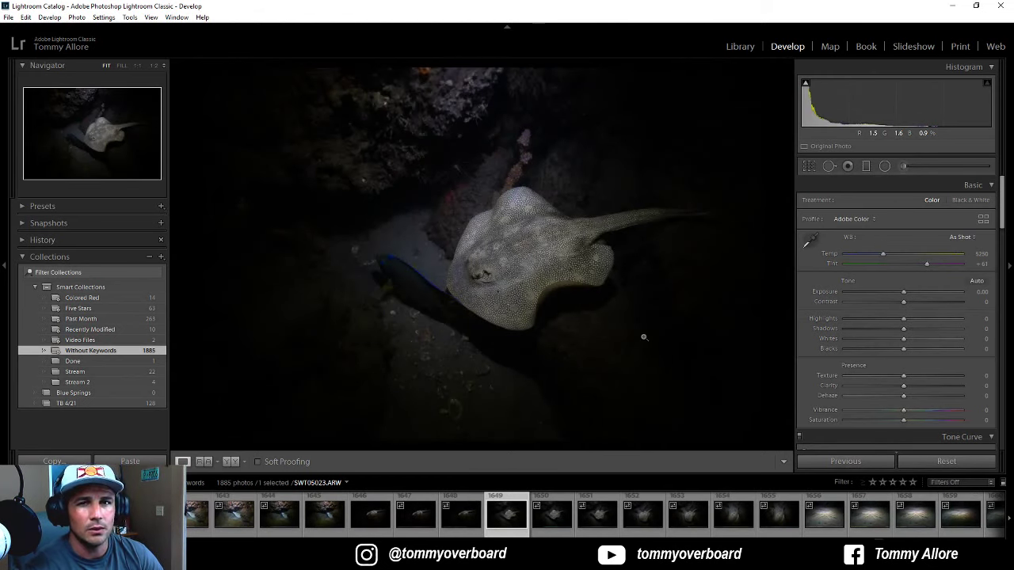
{"action": "key", "text": "Right"}
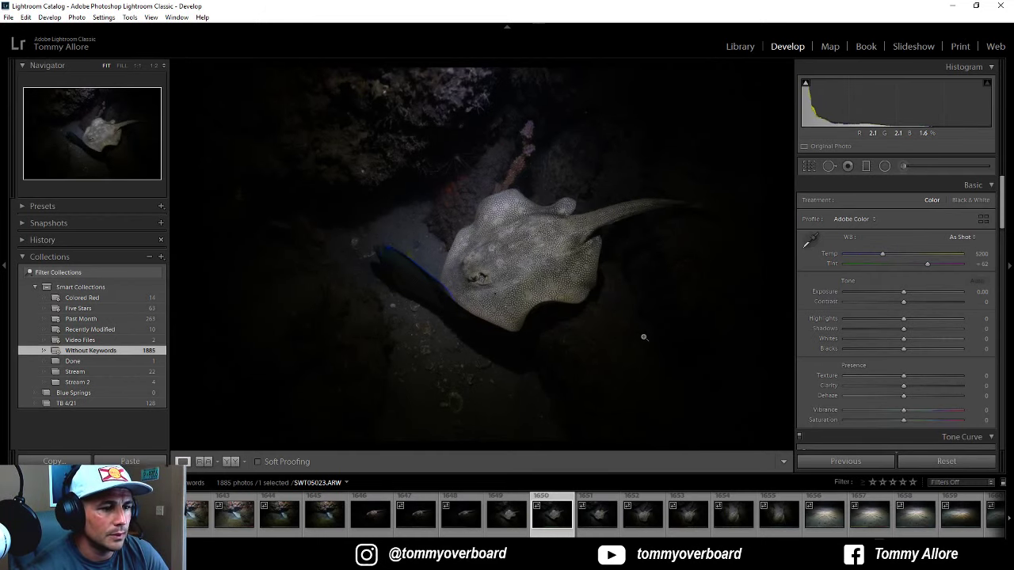
{"action": "key", "text": "Right"}
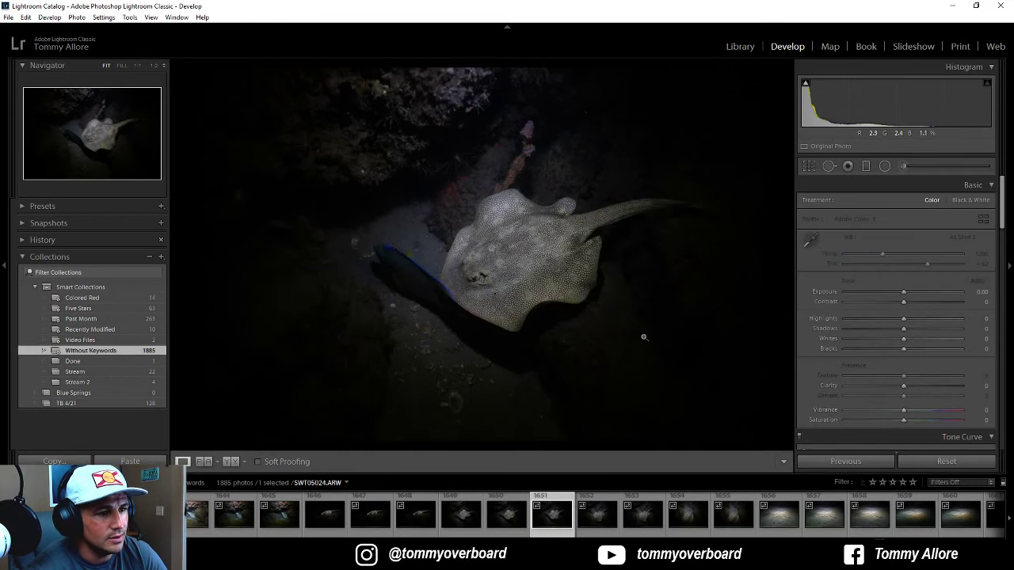
{"action": "key", "text": "Left"}
{"action": "key", "text": "Left"}
{"action": "key", "text": "Right"}
{"action": "left_click", "coordinate": [423, 277]}
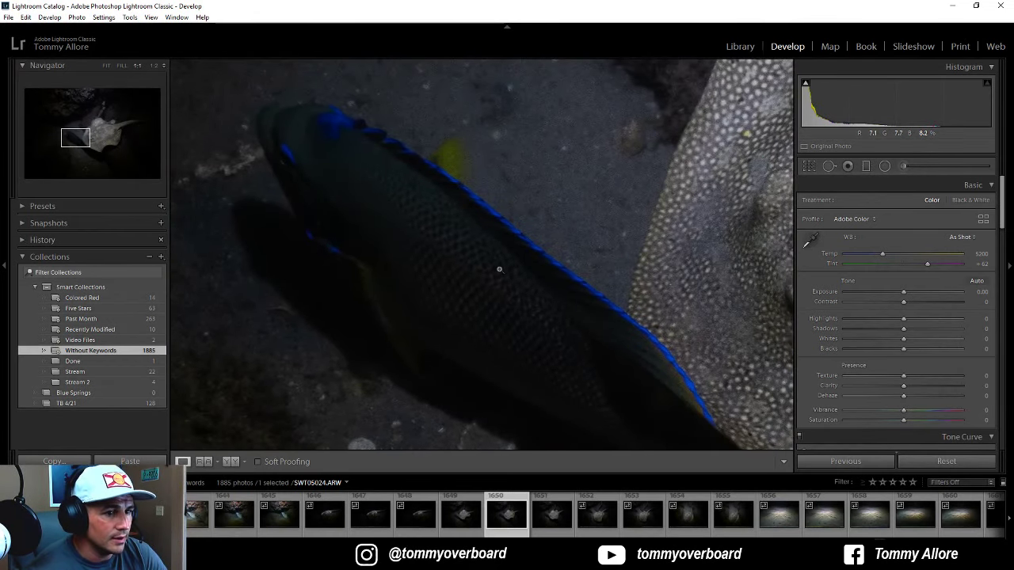
{"action": "left_click", "coordinate": [499, 270]}
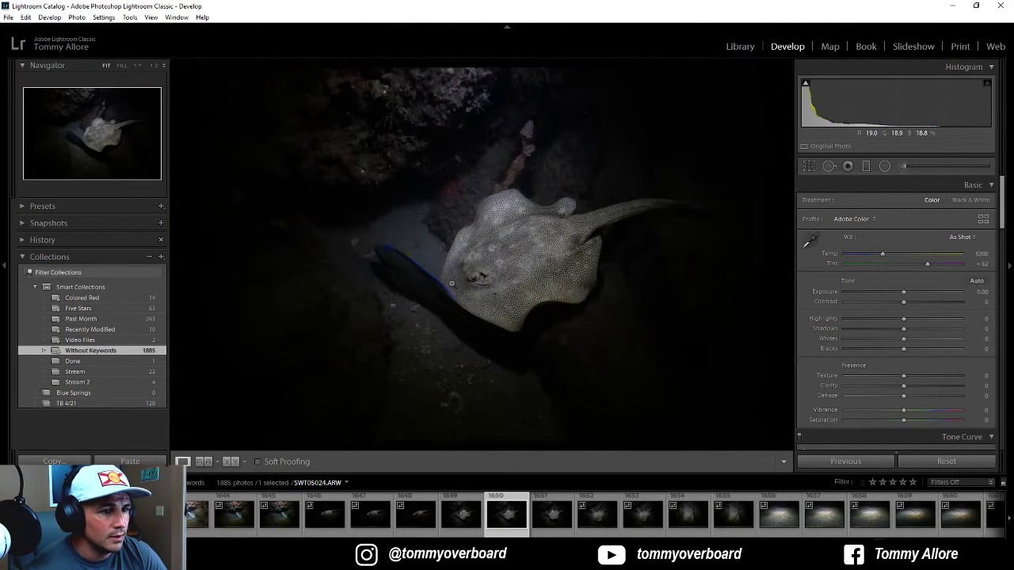
{"action": "key", "text": "1"}
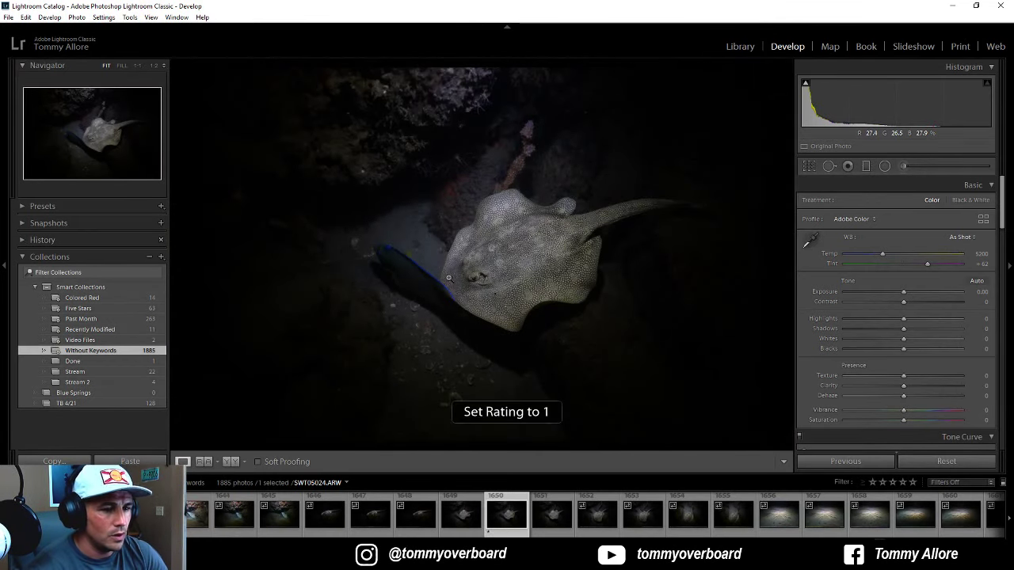
Step: Advance to stingray photo 1654, inspect its skin close up, then show the Library grid
{"action": "key", "text": "Right"}
{"action": "key", "text": "Right"}
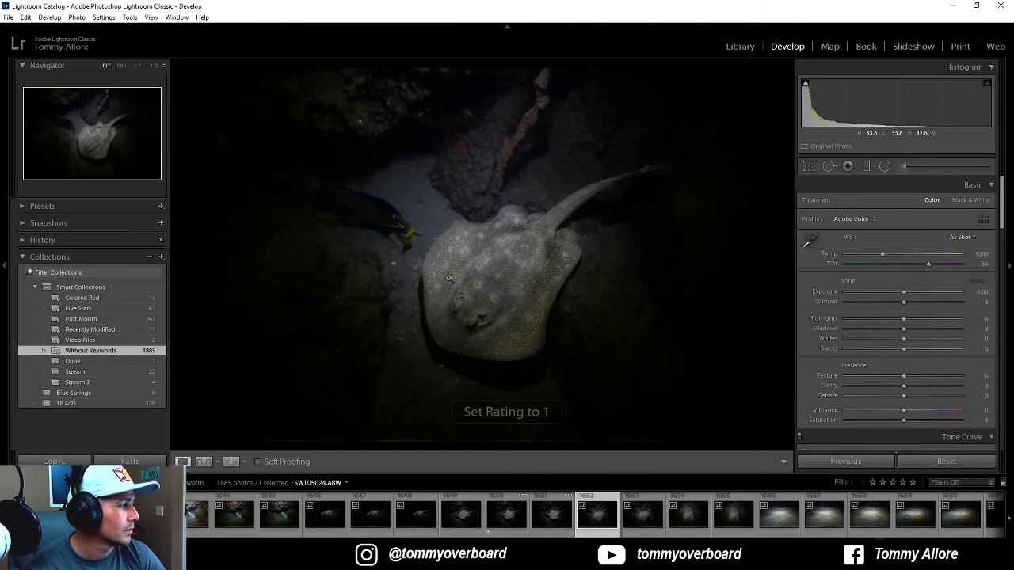
{"action": "key", "text": "Right"}
{"action": "key", "text": "Right"}
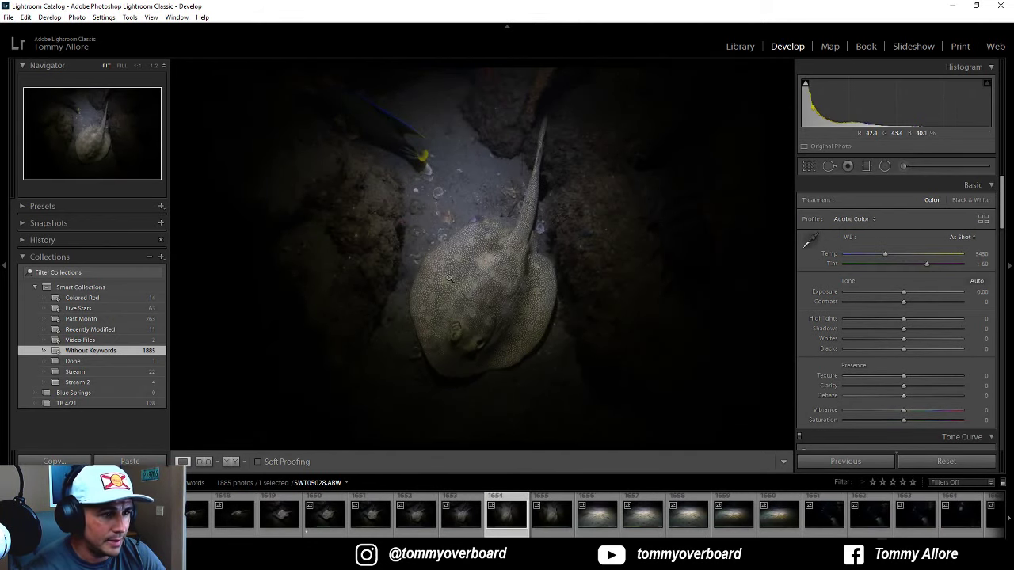
{"action": "key", "text": "Right"}
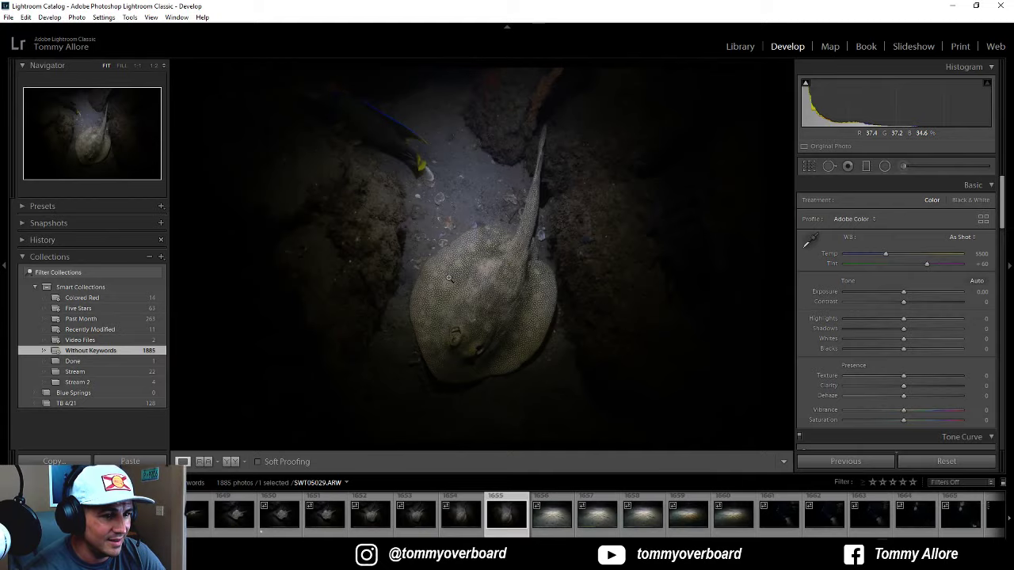
{"action": "left_click_drag", "start_coordinate": [482, 294], "coordinate": [426, 278]}
{"action": "left_click", "coordinate": [530, 276]}
{"action": "left_click_drag", "start_coordinate": [90, 130], "coordinate": [84, 153]}
{"action": "left_click", "coordinate": [738, 46]}
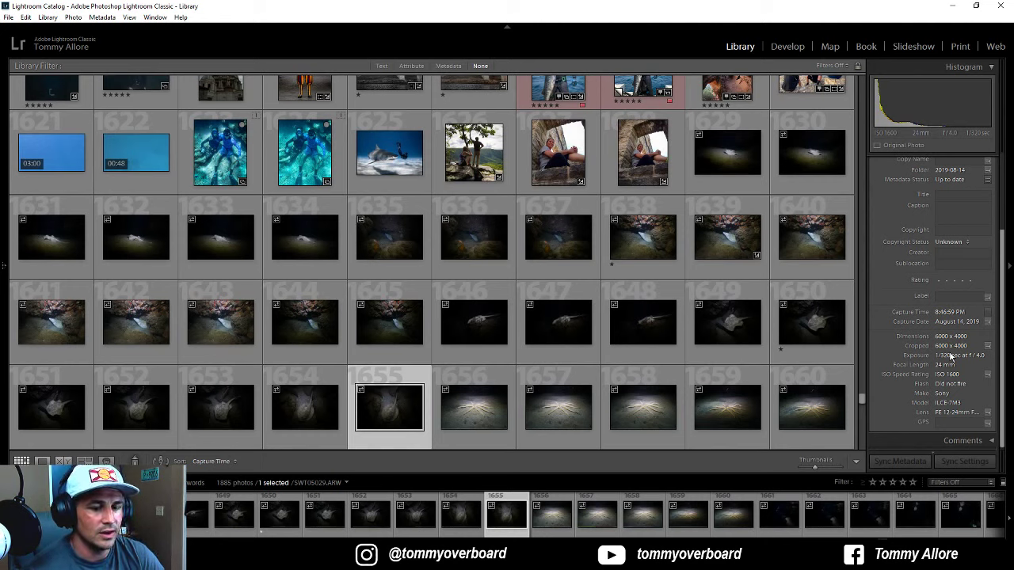
Step: Return to Develop at Fit view and advance to starfish photo SWT05030.ARW
{"action": "left_click", "coordinate": [787, 46]}
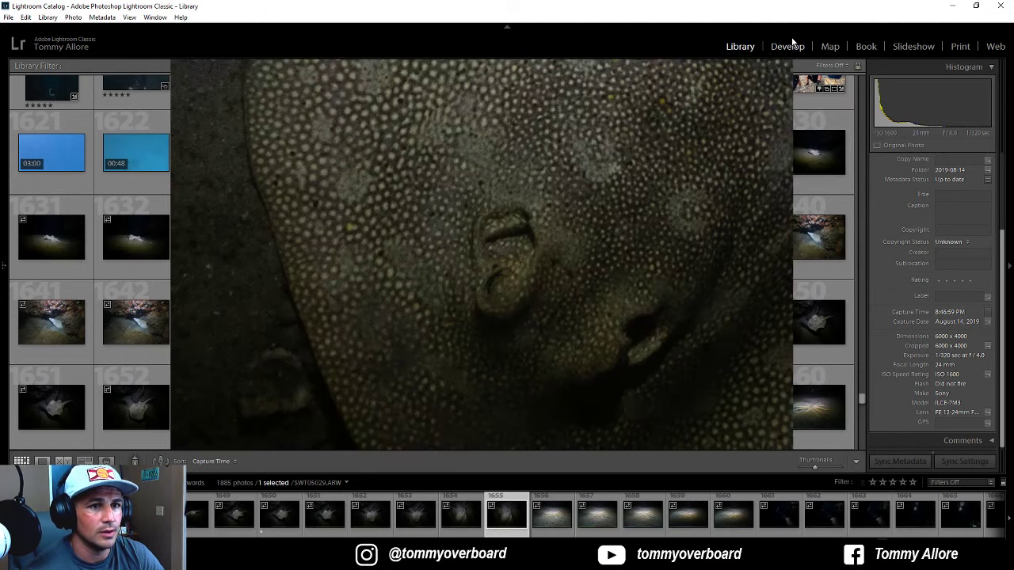
{"action": "left_click", "coordinate": [596, 167]}
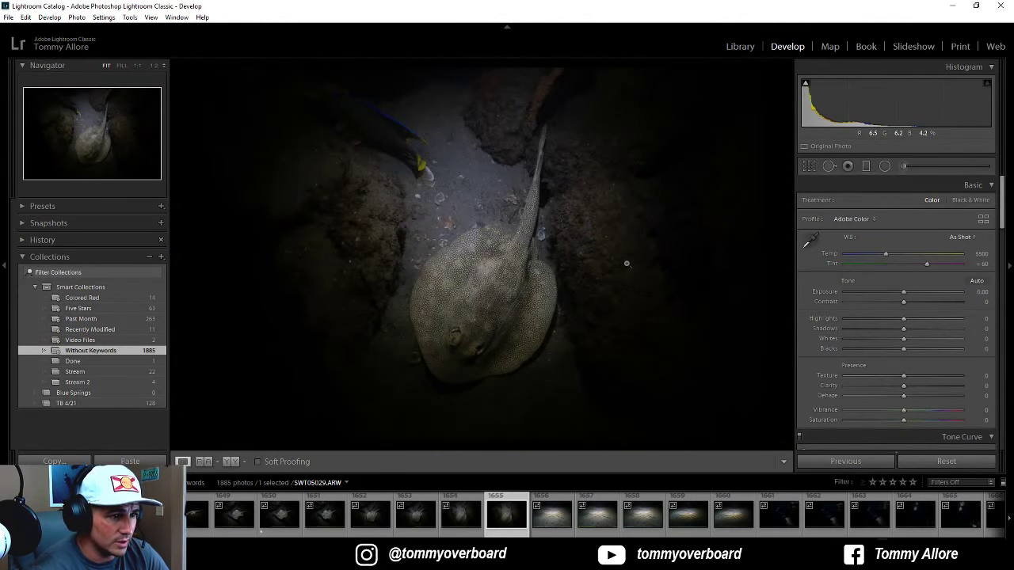
{"action": "key", "text": "Right"}
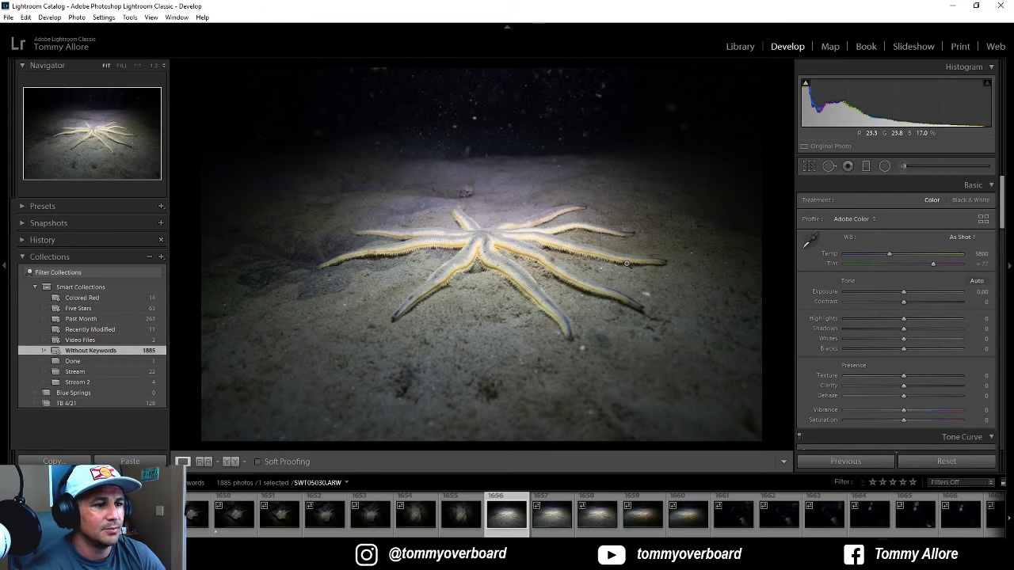
Step: Step three photos ahead through the starfish series to SWT05033.ARW
{"action": "key", "text": "Right"}
{"action": "key", "text": "Right"}
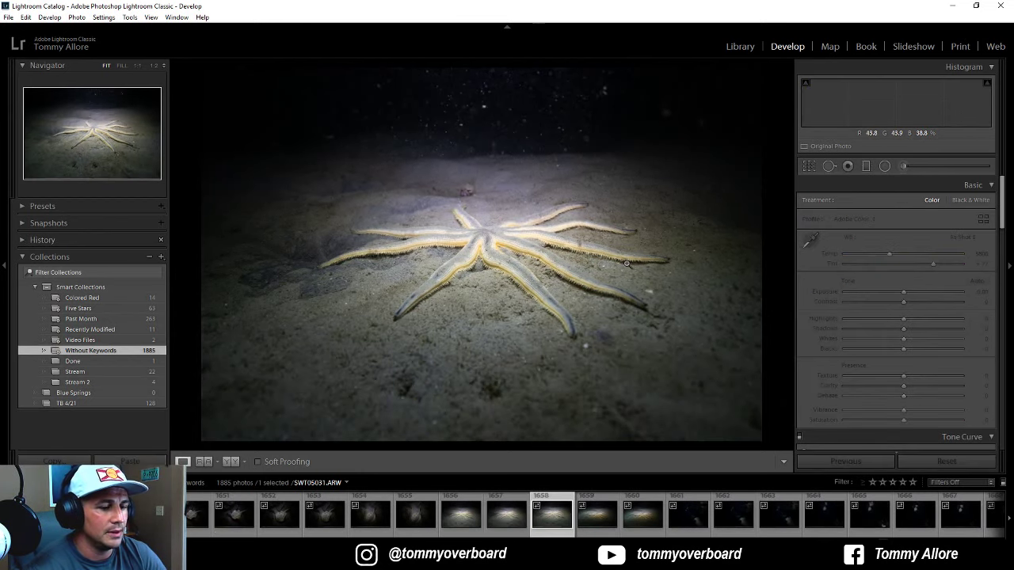
{"action": "key", "text": "Right"}
{"action": "key", "text": "Right"}
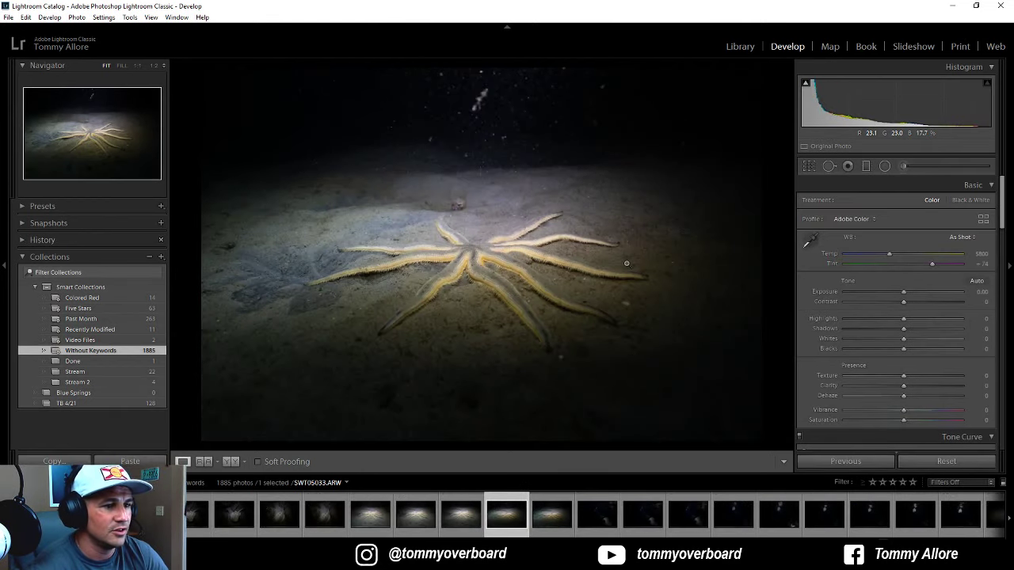
{"action": "key", "text": "Right"}
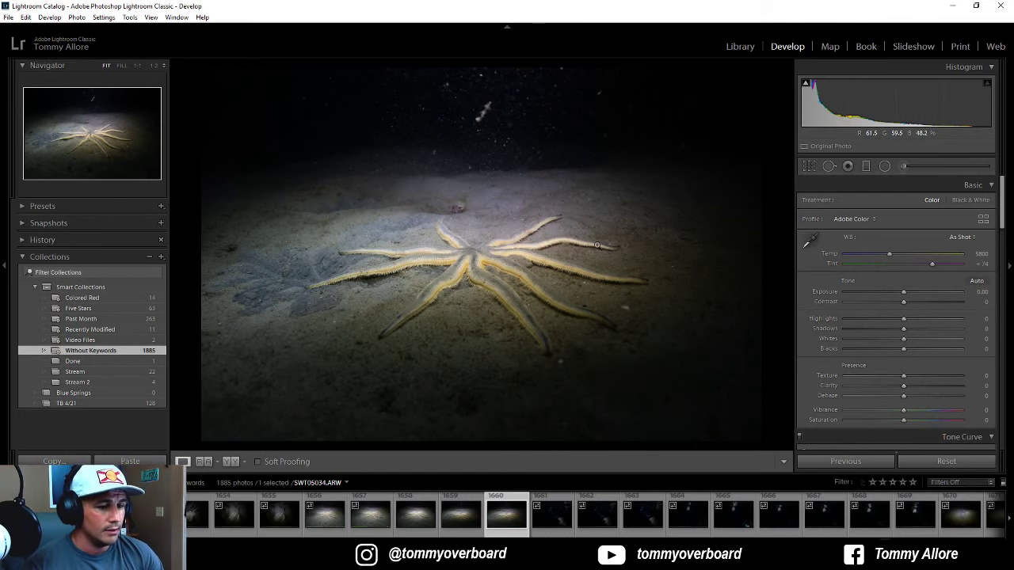
Step: Review diver photos 1661 through 1667, then jump ahead to sandy-bottom photo SWT05047.ARW
{"action": "left_click", "coordinate": [551, 514]}
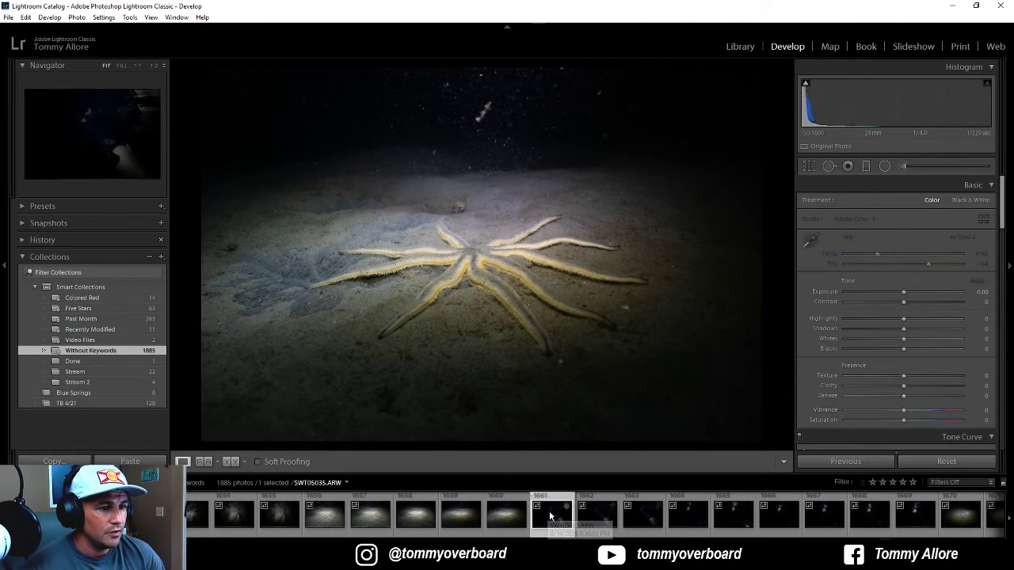
{"action": "left_click", "coordinate": [648, 519]}
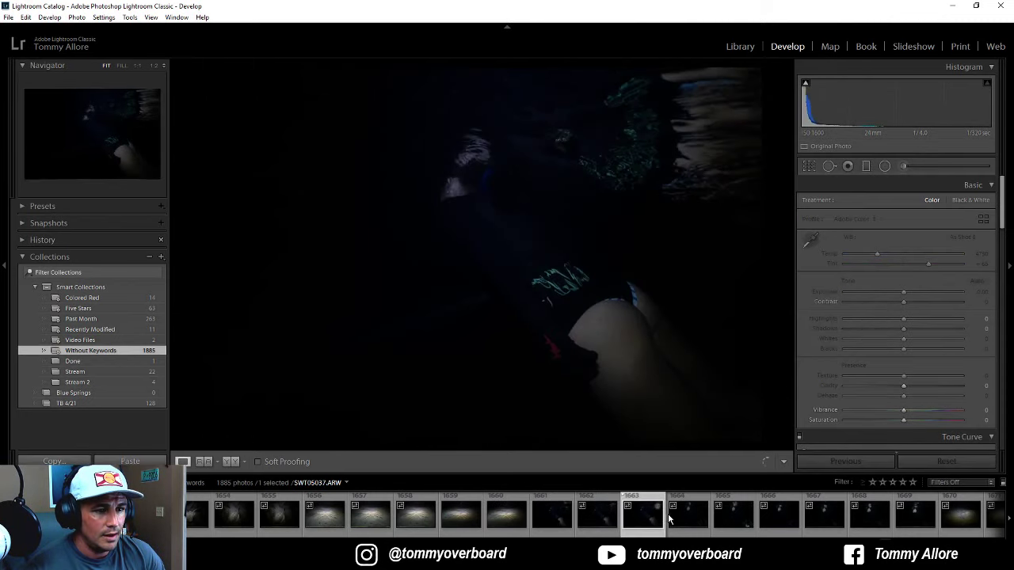
{"action": "left_click", "coordinate": [674, 515]}
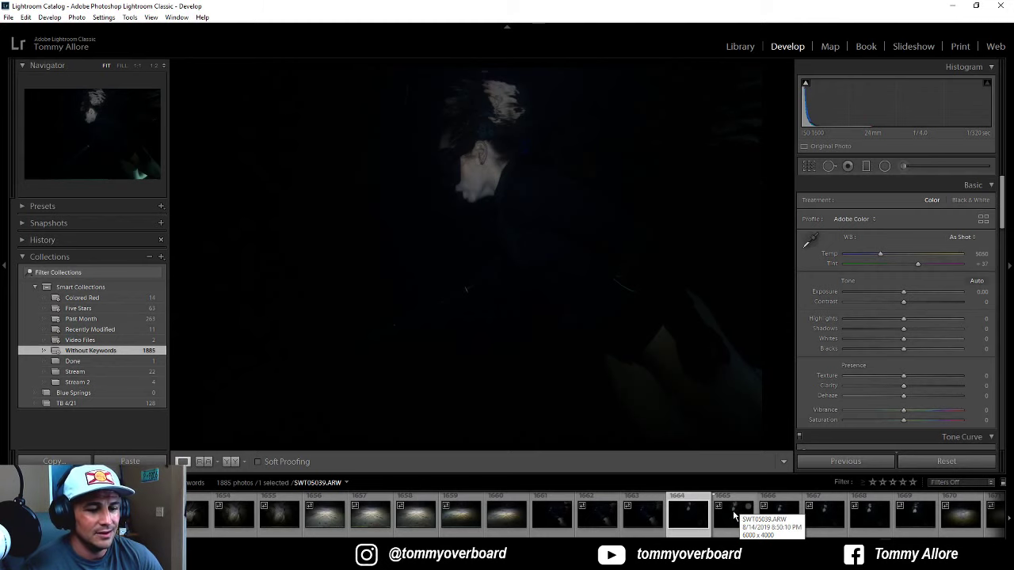
{"action": "left_click", "coordinate": [733, 513]}
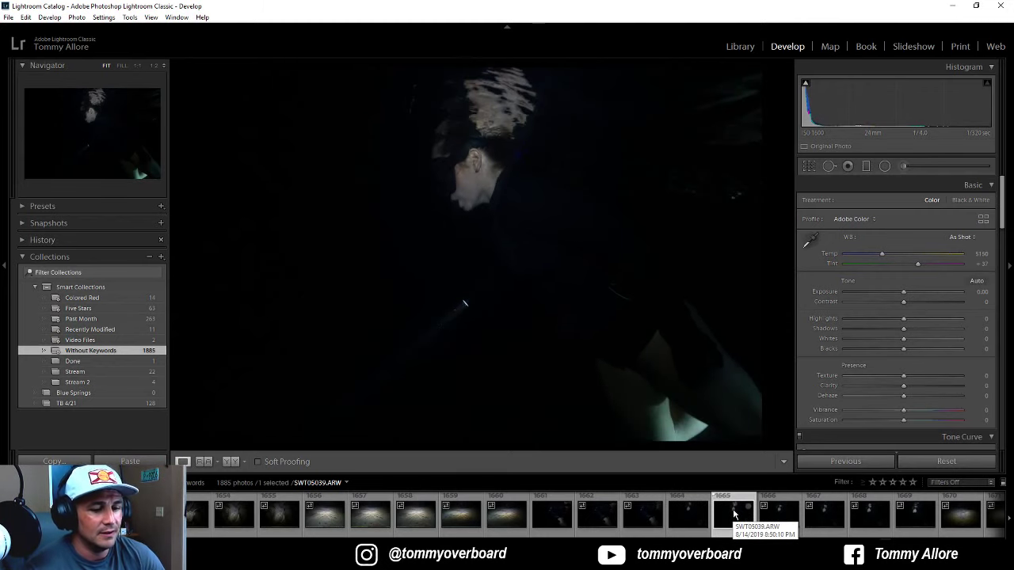
{"action": "left_click", "coordinate": [783, 516]}
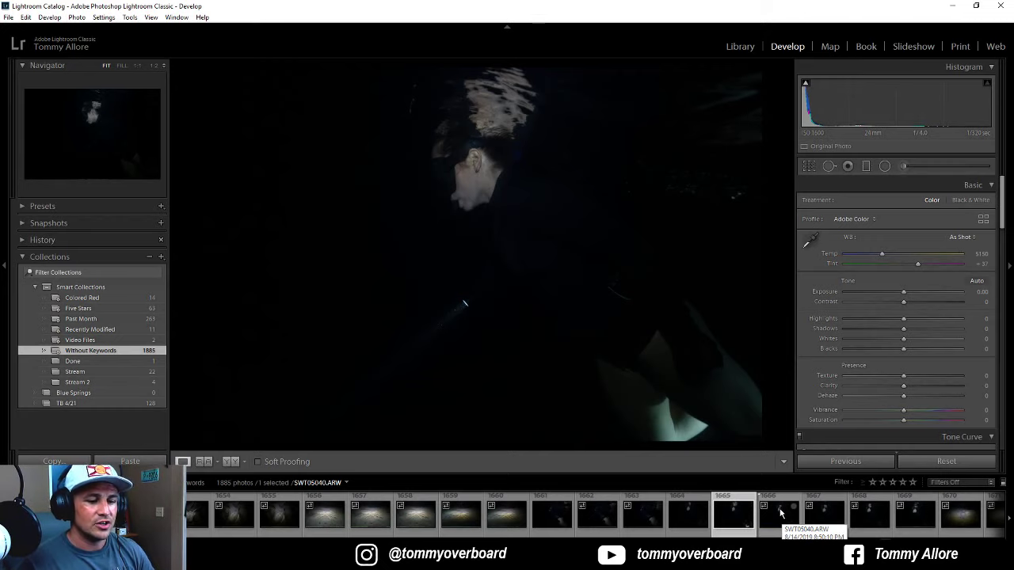
{"action": "left_click", "coordinate": [827, 516]}
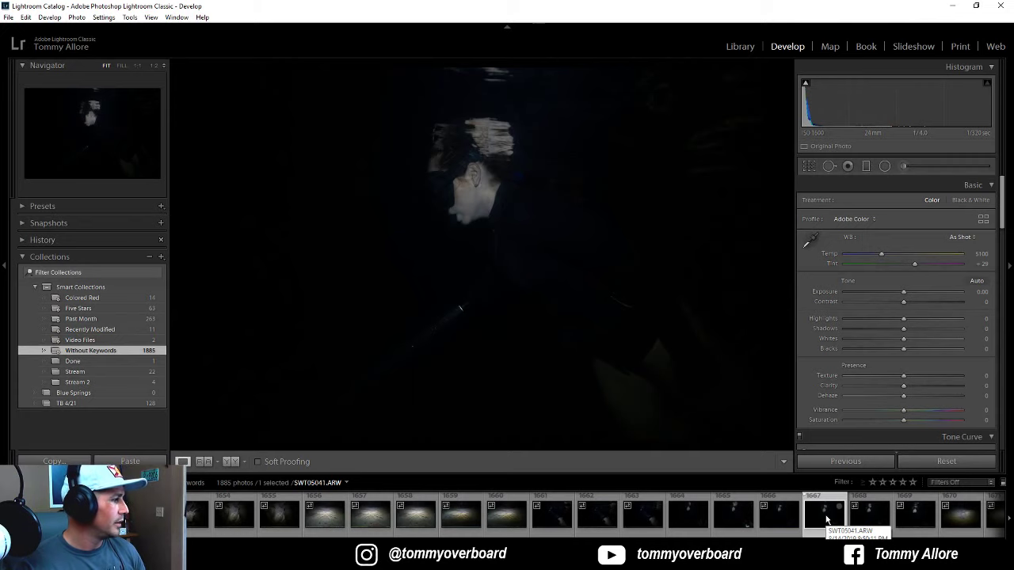
{"action": "left_click", "coordinate": [872, 517]}
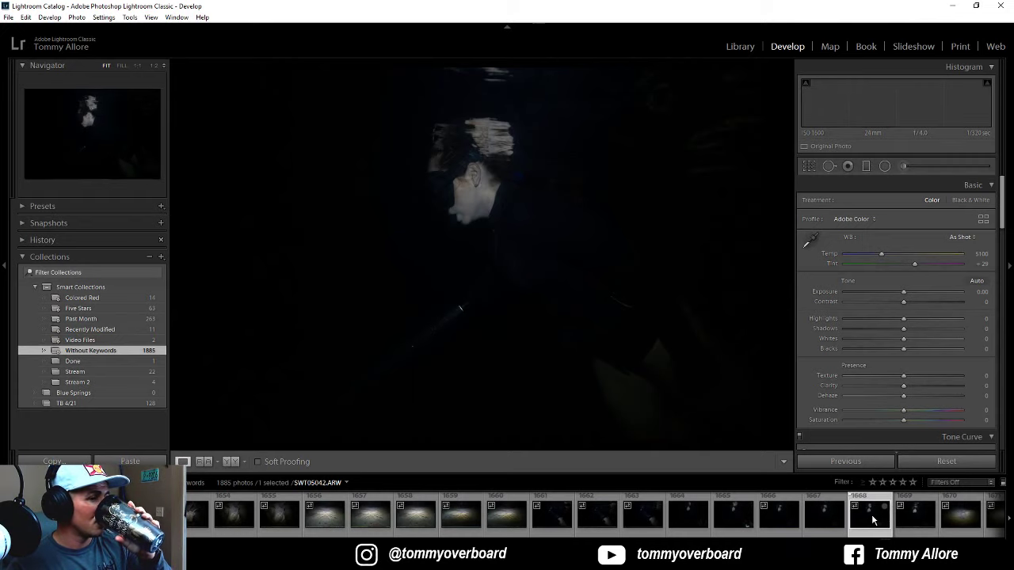
{"action": "scroll", "coordinate": [874, 519], "scroll_direction": "down", "scroll_amount": 5}
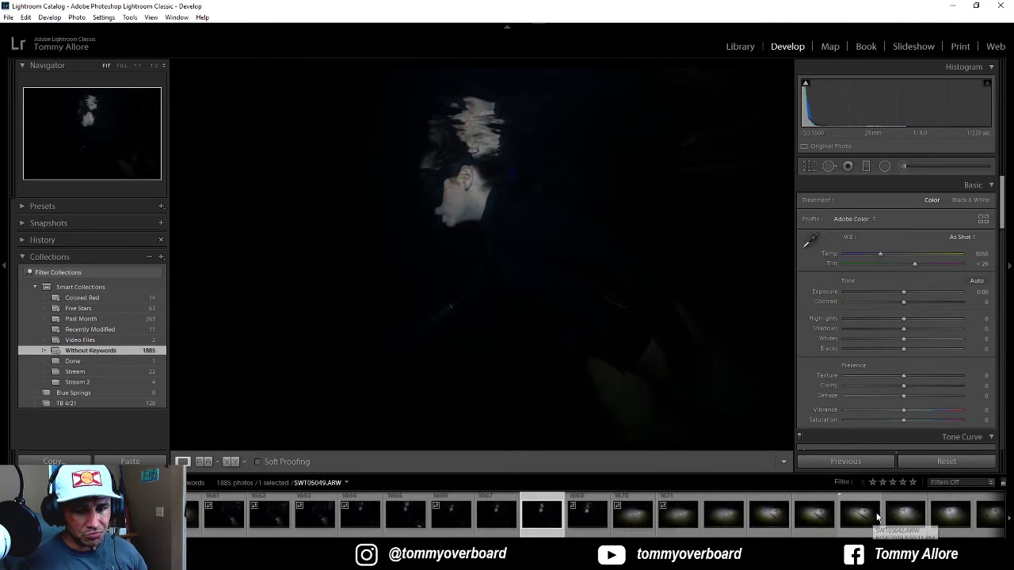
{"action": "left_click", "coordinate": [503, 519]}
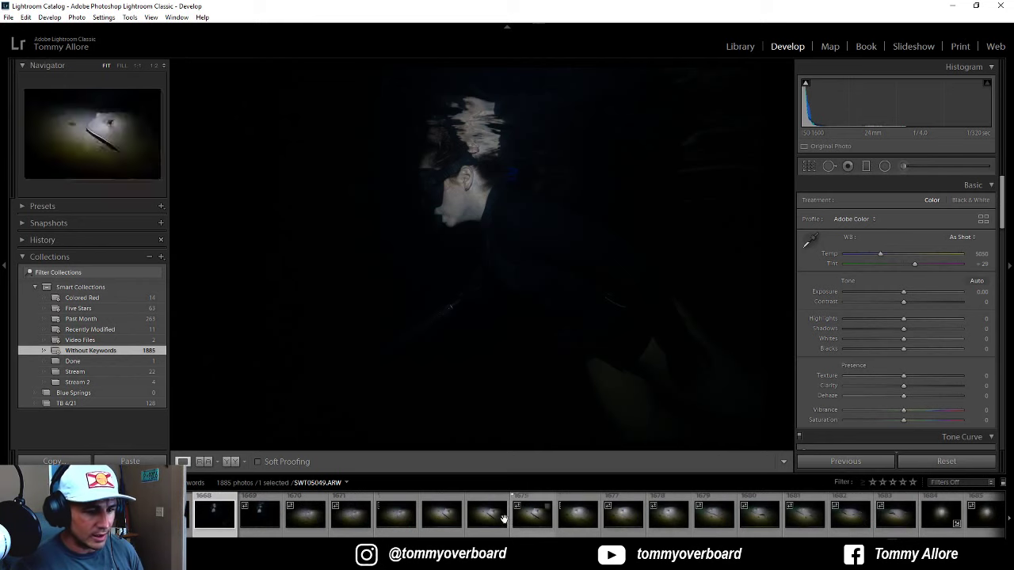
Step: Check the stingray's eye and body-edge focus at 1:1, then advance to SWT05048.ARW
{"action": "left_click", "coordinate": [440, 515]}
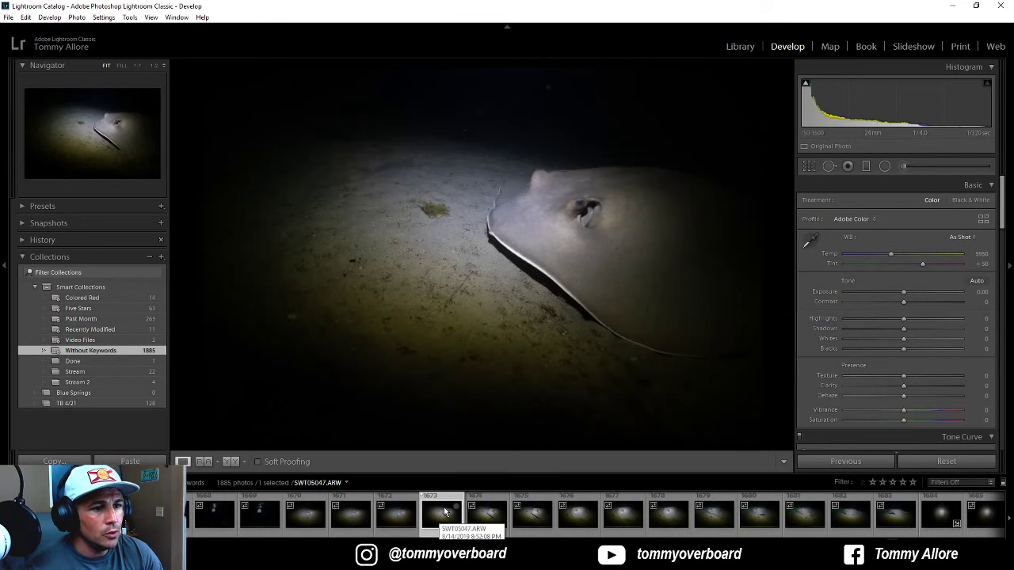
{"action": "left_click", "coordinate": [569, 228]}
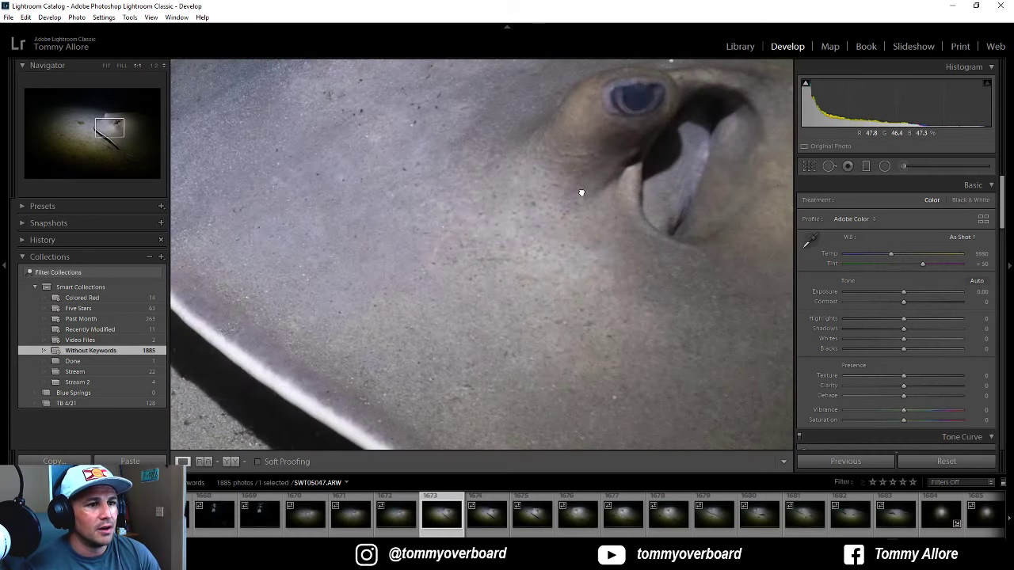
{"action": "left_click_drag", "start_coordinate": [581, 193], "coordinate": [584, 280]}
{"action": "left_click_drag", "start_coordinate": [591, 222], "coordinate": [610, 243]}
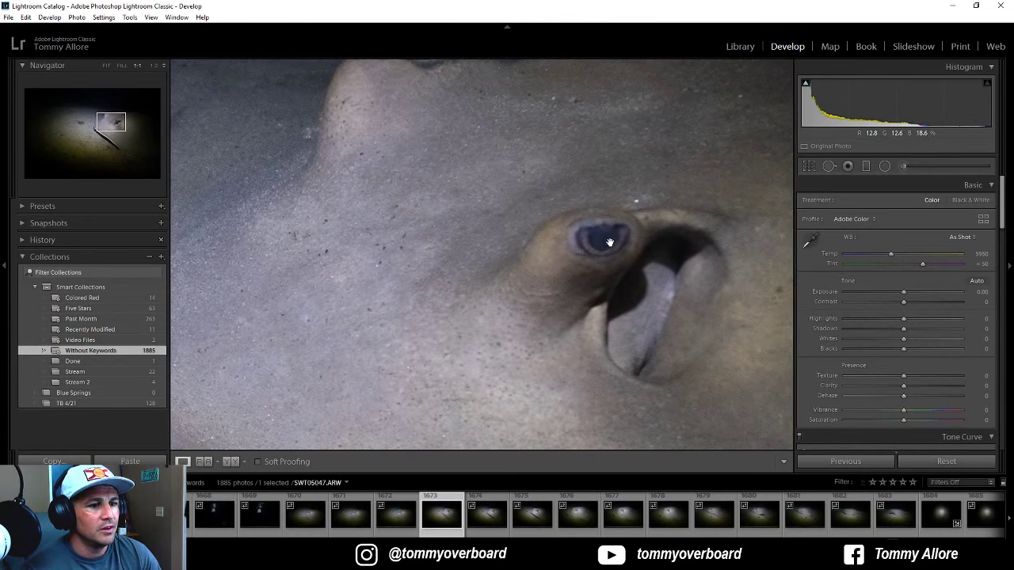
{"action": "left_click", "coordinate": [570, 267]}
{"action": "left_click", "coordinate": [552, 271]}
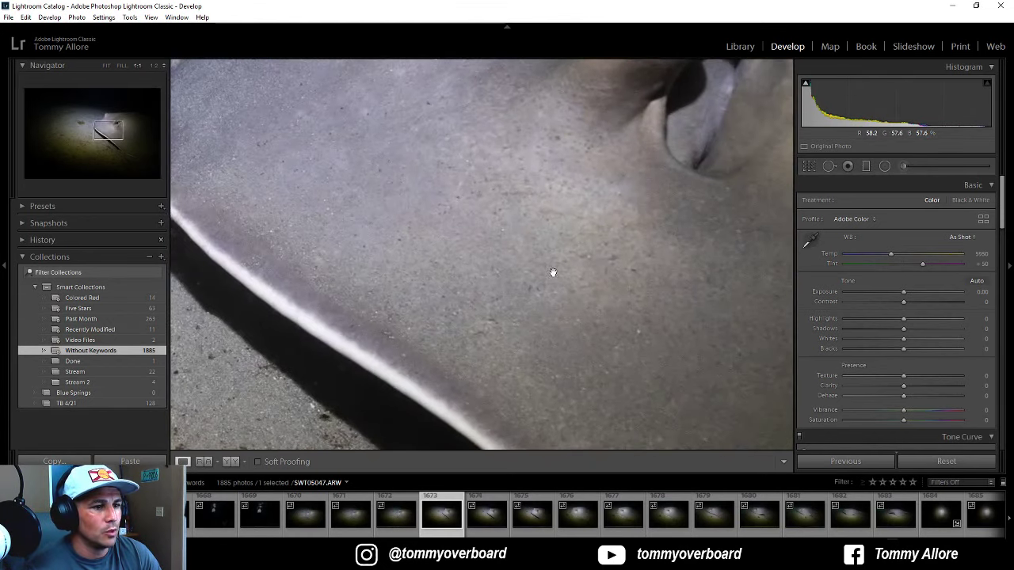
{"action": "left_click", "coordinate": [492, 516]}
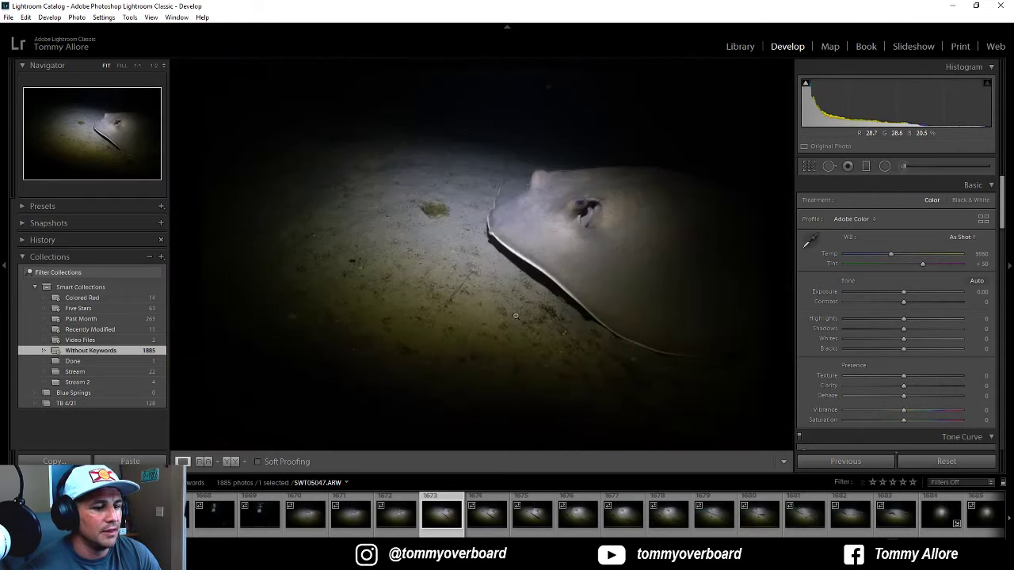
{"action": "left_click", "coordinate": [491, 516]}
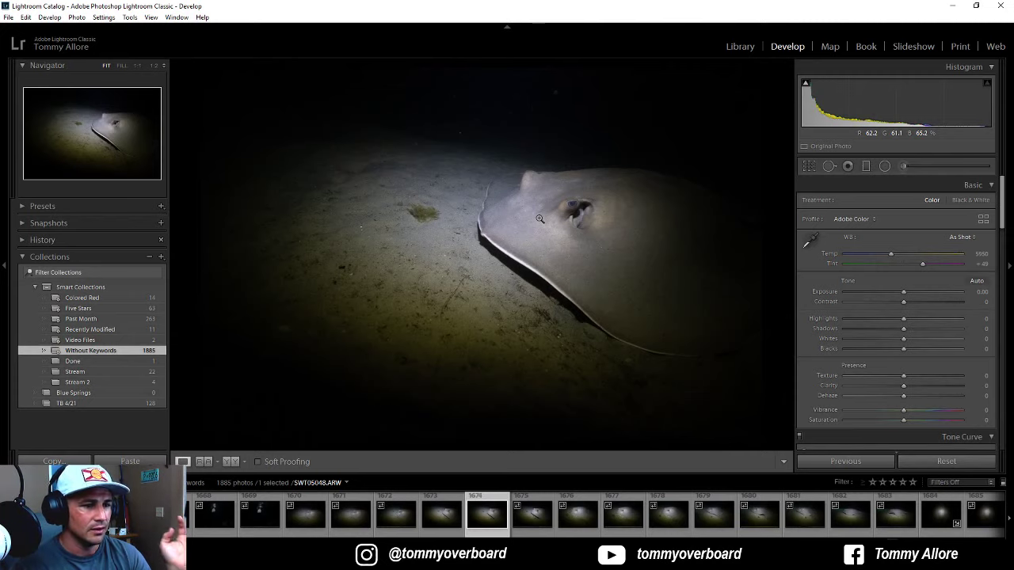
Step: Advance frame by frame through the stingray sequence to overhead shot SWT05060.ARW
{"action": "left_click", "coordinate": [533, 515]}
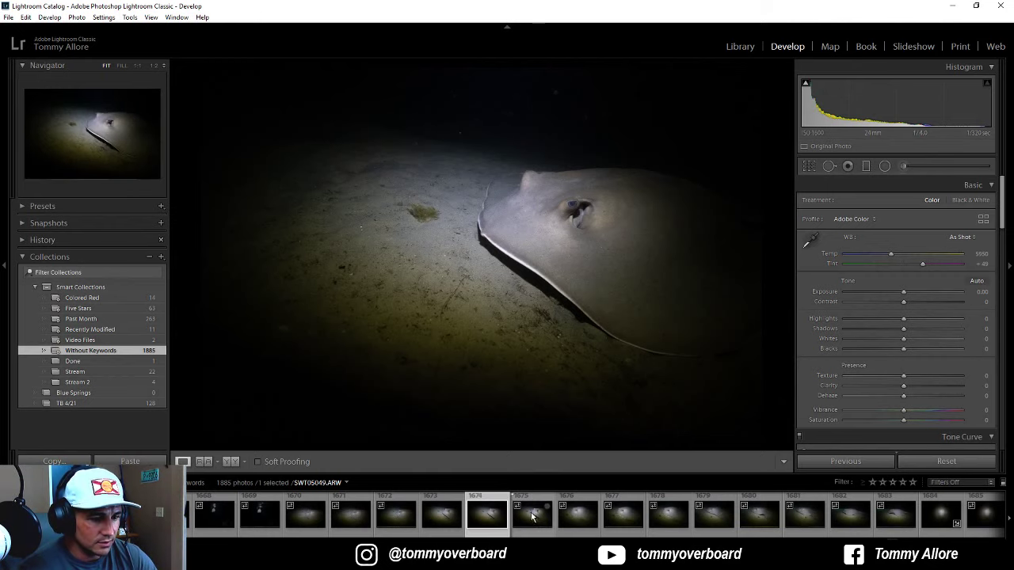
{"action": "key", "text": "Right"}
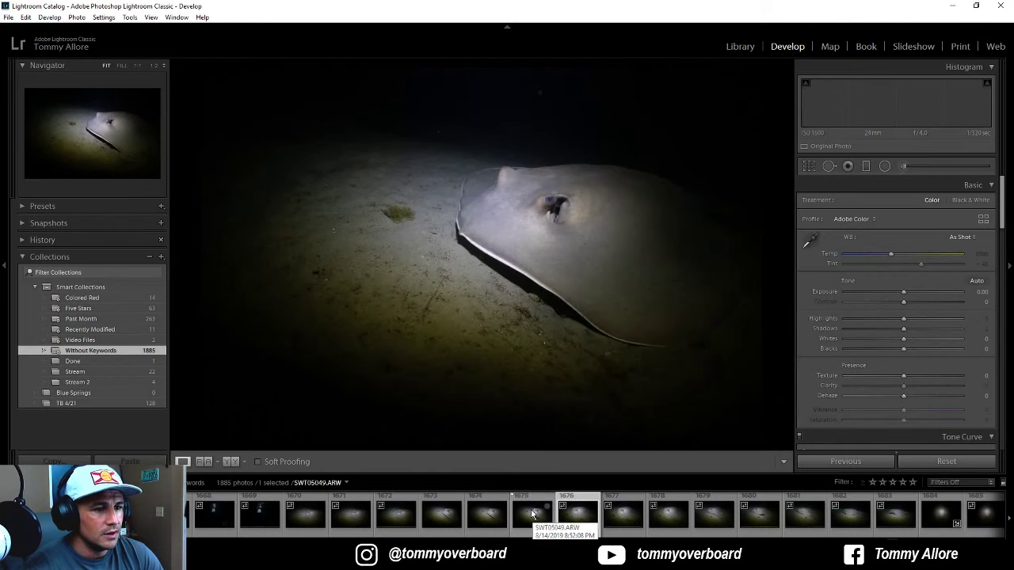
{"action": "left_click", "coordinate": [531, 515]}
{"action": "left_click", "coordinate": [531, 515]}
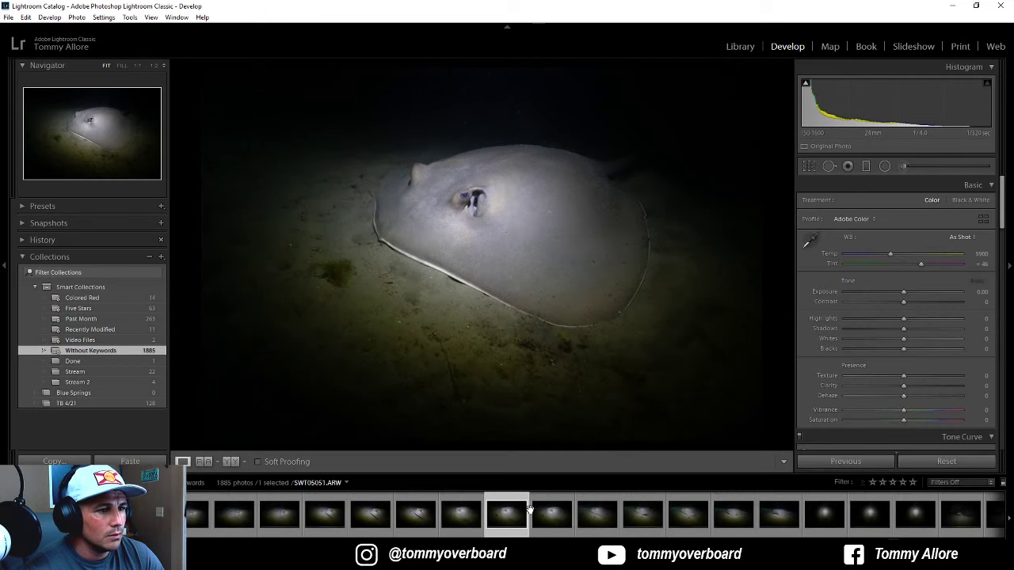
{"action": "left_click", "coordinate": [530, 513]}
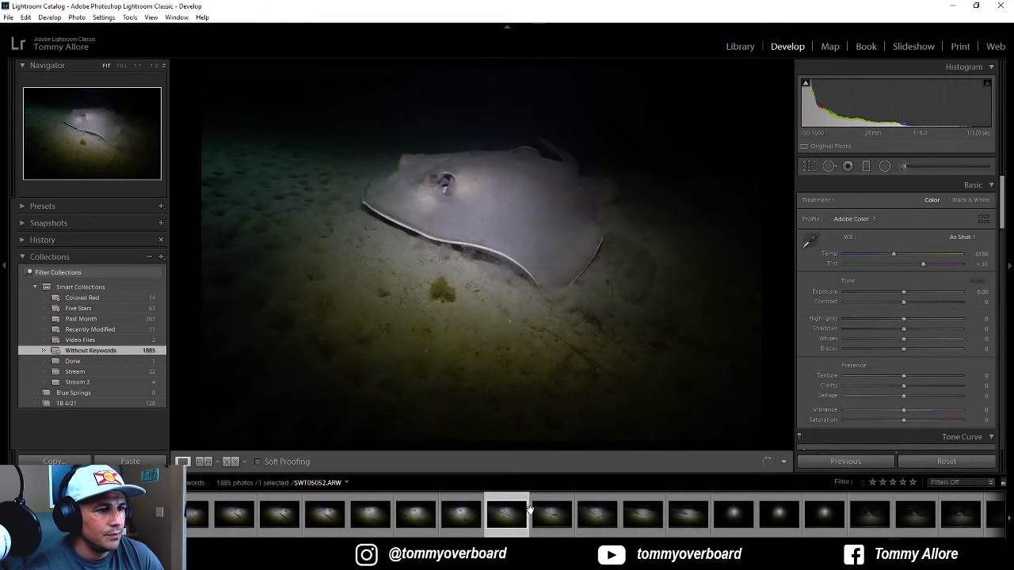
{"action": "left_click", "coordinate": [529, 509]}
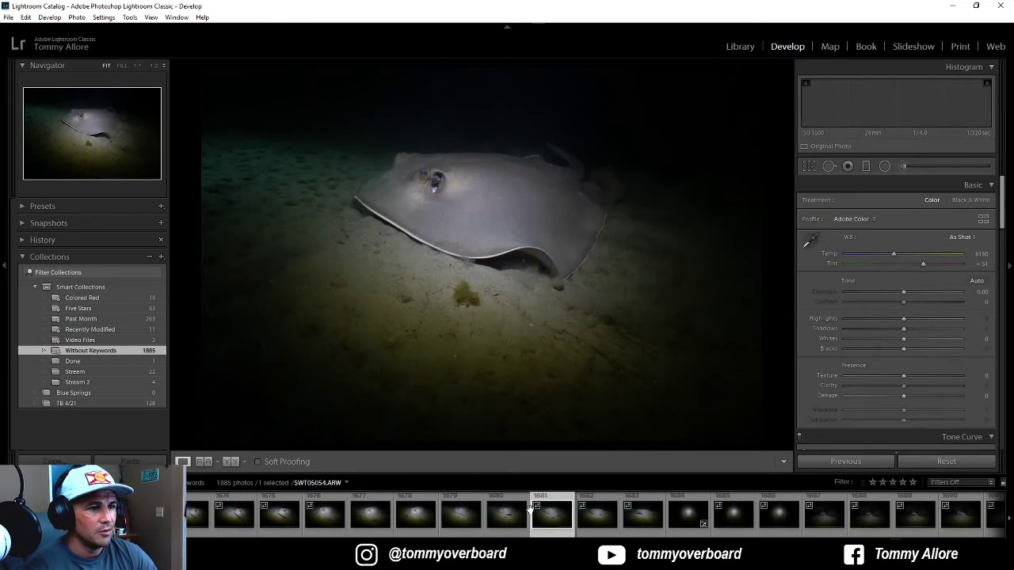
{"action": "left_click", "coordinate": [529, 509]}
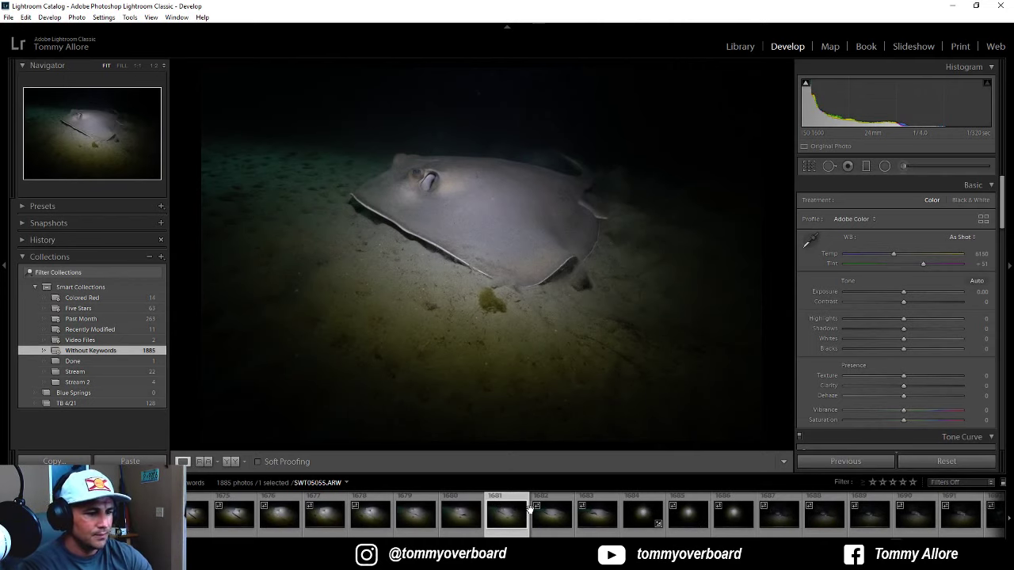
{"action": "left_click", "coordinate": [529, 510]}
{"action": "left_click", "coordinate": [529, 509]}
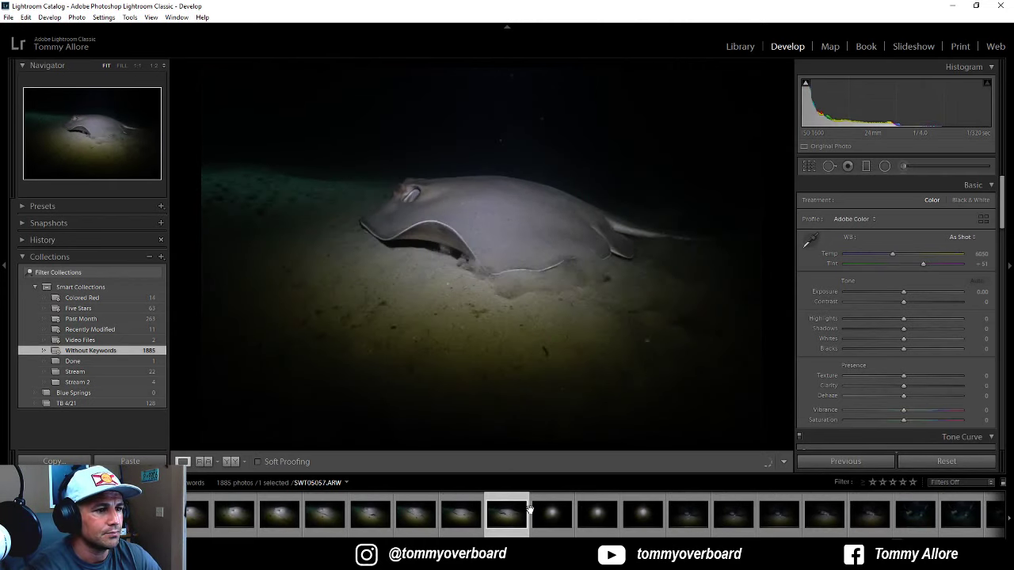
{"action": "left_click", "coordinate": [529, 510]}
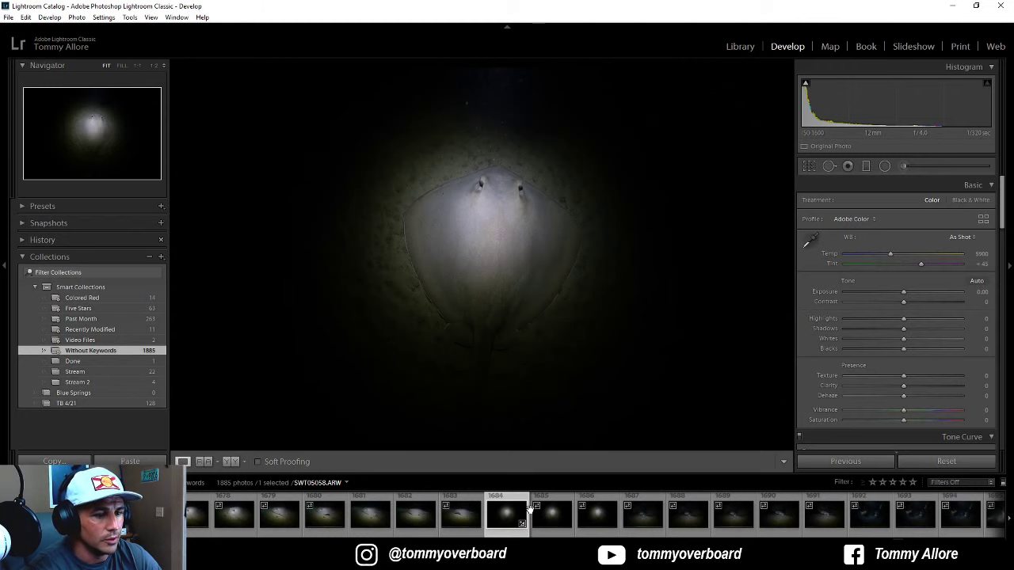
{"action": "left_click", "coordinate": [529, 509]}
{"action": "left_click", "coordinate": [529, 509]}
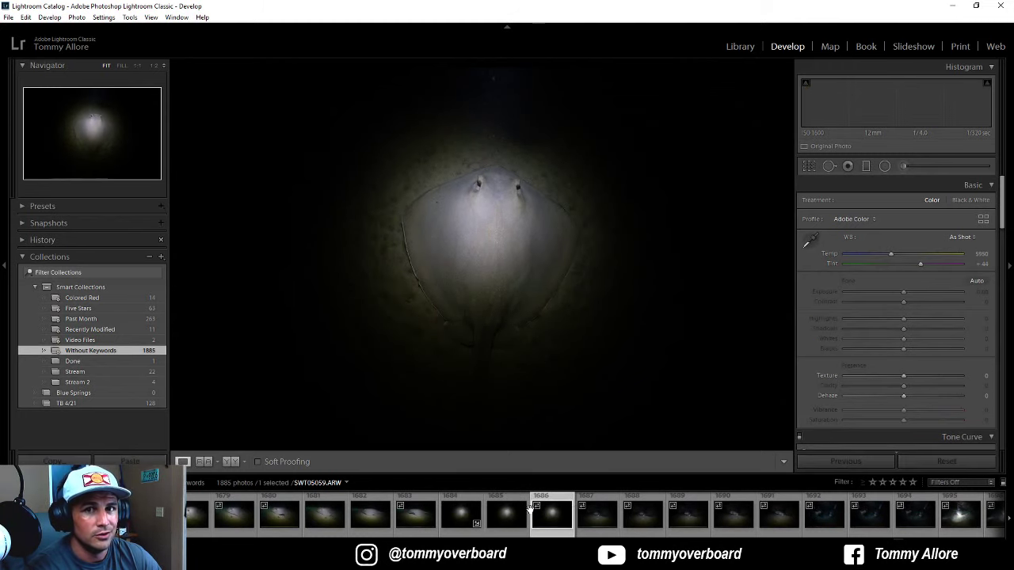
{"action": "left_click", "coordinate": [529, 510]}
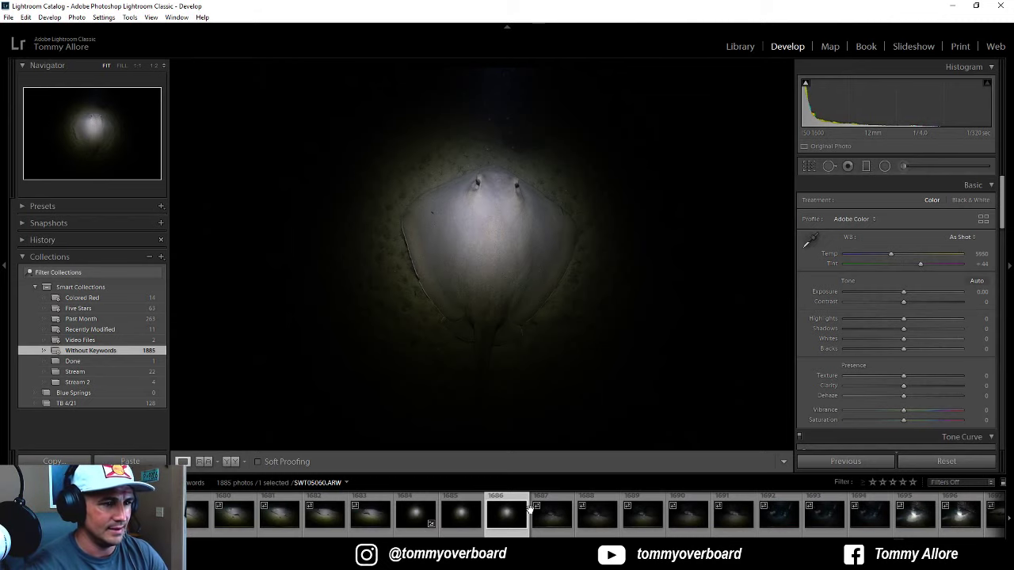
Step: Rate the overhead stingray shot 1 star and advance into the pufferfish photos
{"action": "key", "text": "1"}
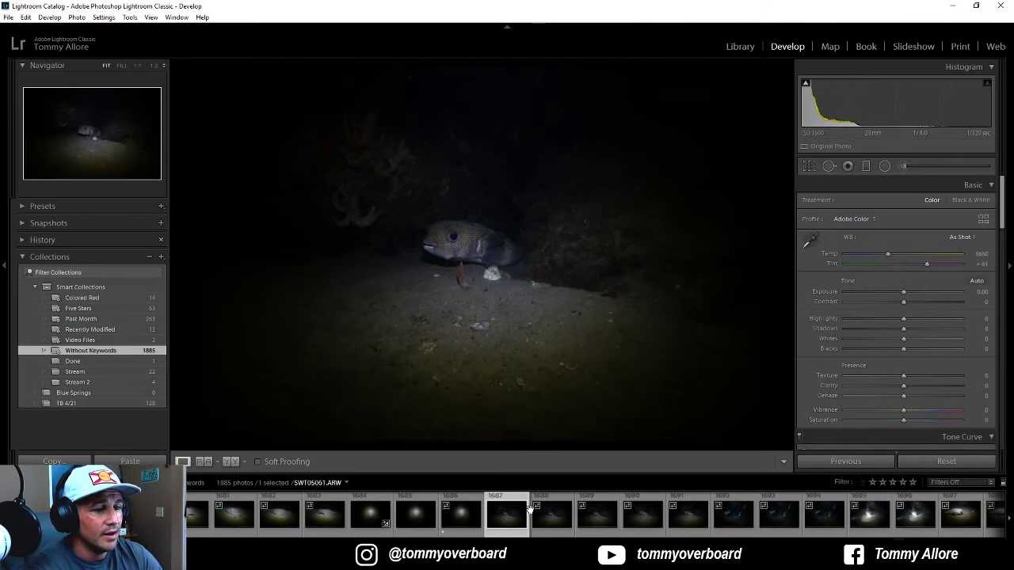
{"action": "key", "text": "Right"}
{"action": "key", "text": "Right"}
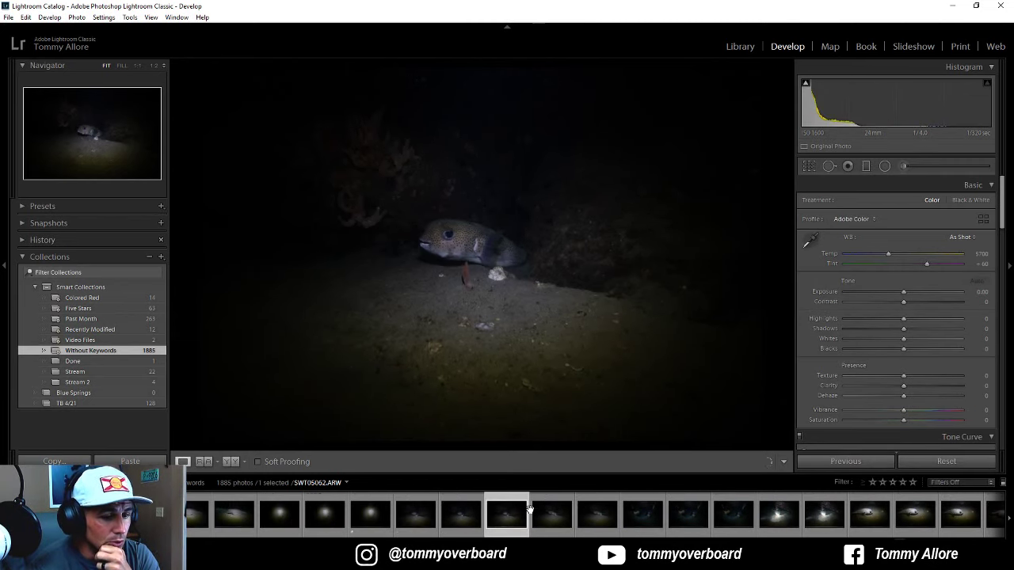
{"action": "key", "text": "Right"}
{"action": "key", "text": "Right"}
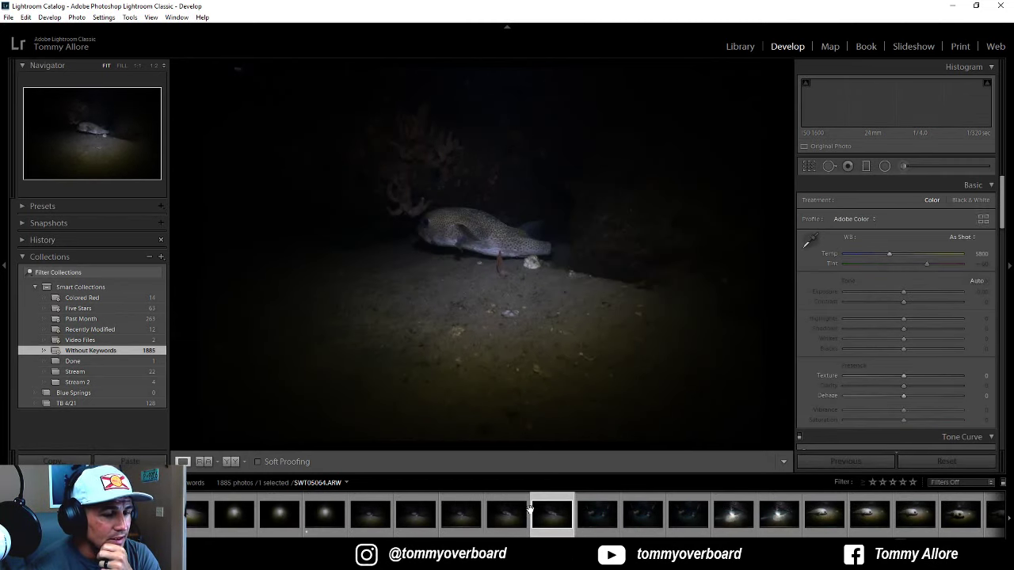
Step: Skip past the diver photos and advance through the pufferfish shots to SWT05074
{"action": "key", "text": "Right"}
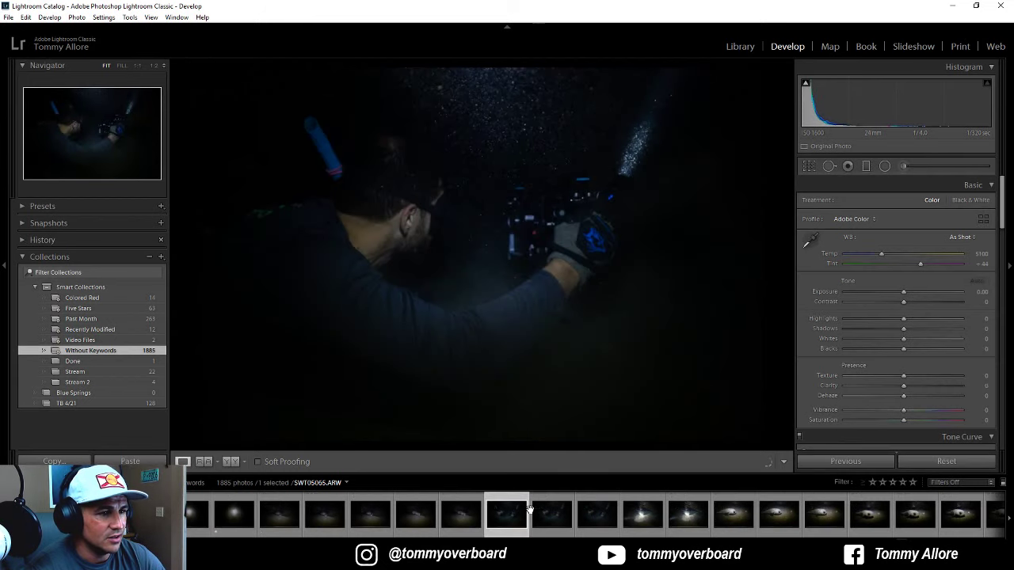
{"action": "key", "text": "Right"}
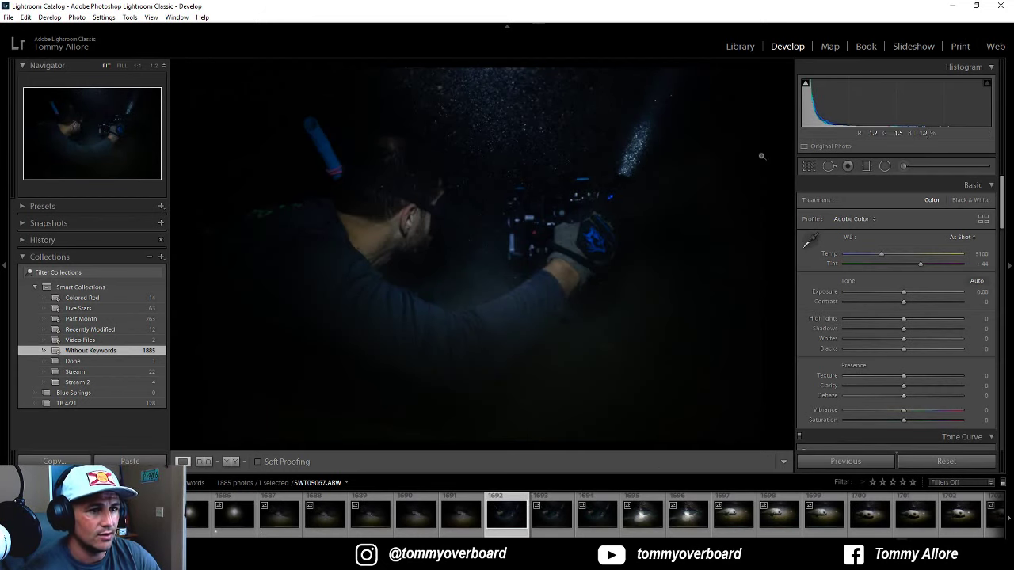
{"action": "key", "text": "Right"}
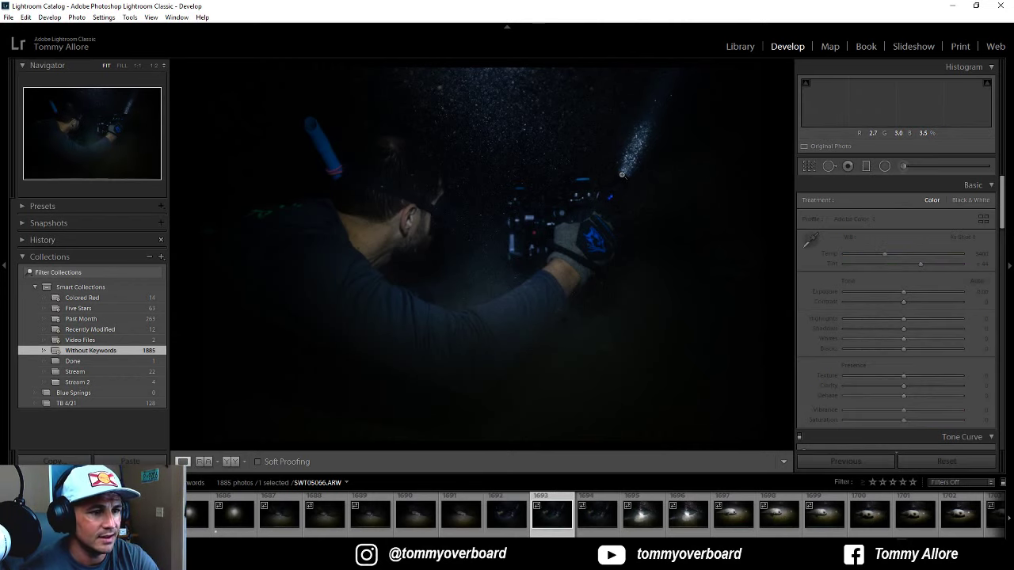
{"action": "key", "text": "Right"}
{"action": "key", "text": "Right"}
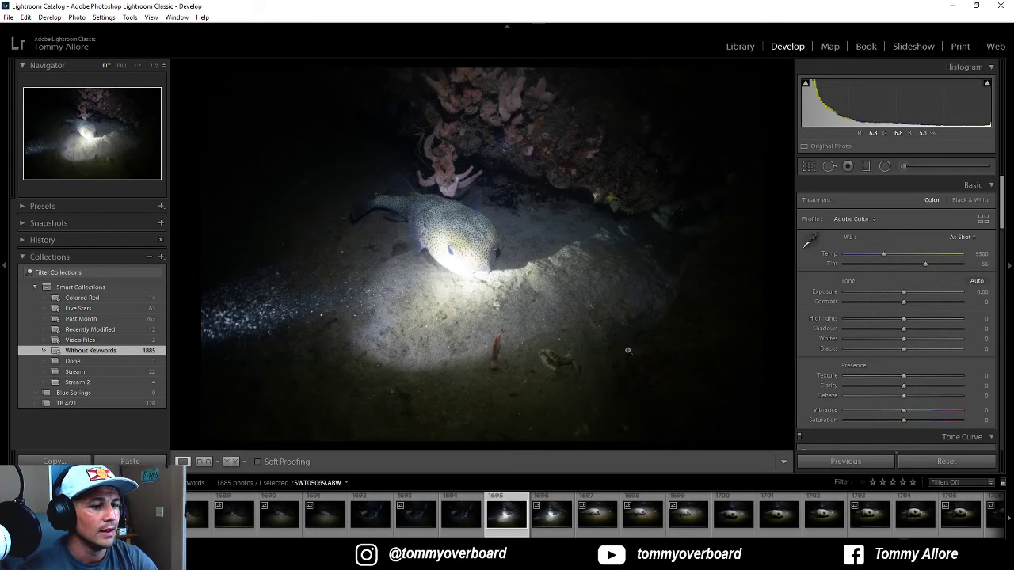
{"action": "key", "text": "Right"}
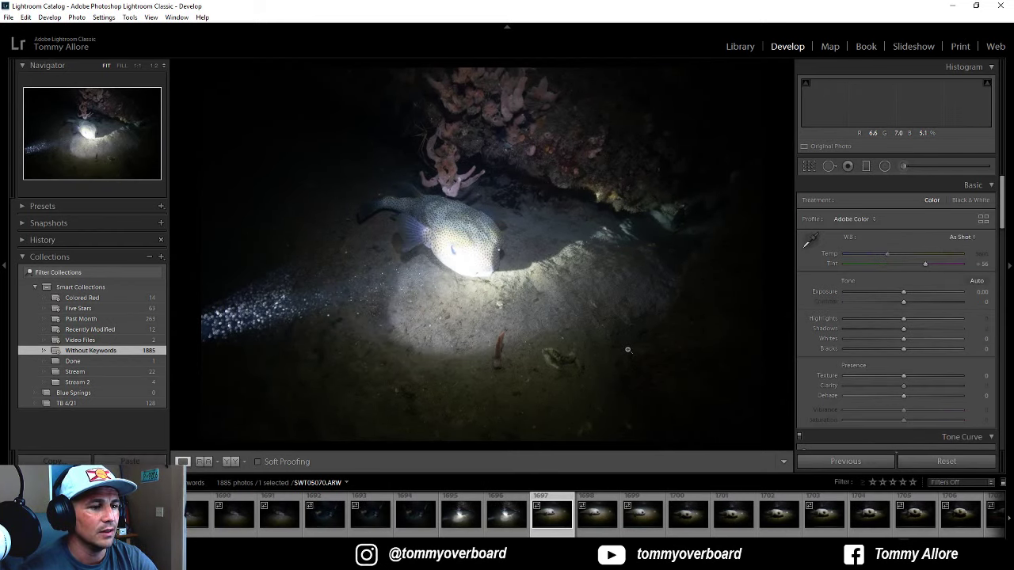
{"action": "key", "text": "Right"}
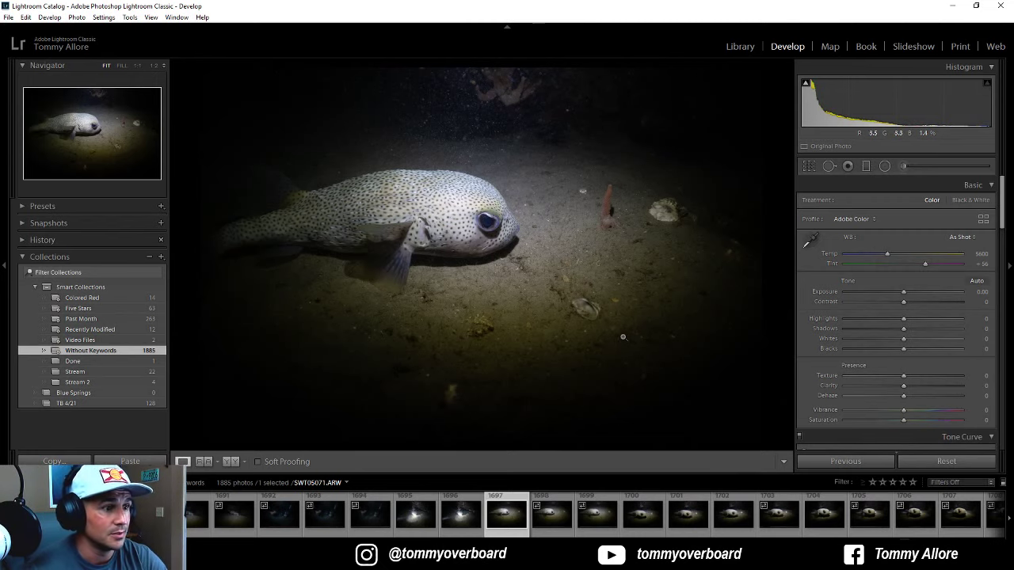
{"action": "key", "text": "Right"}
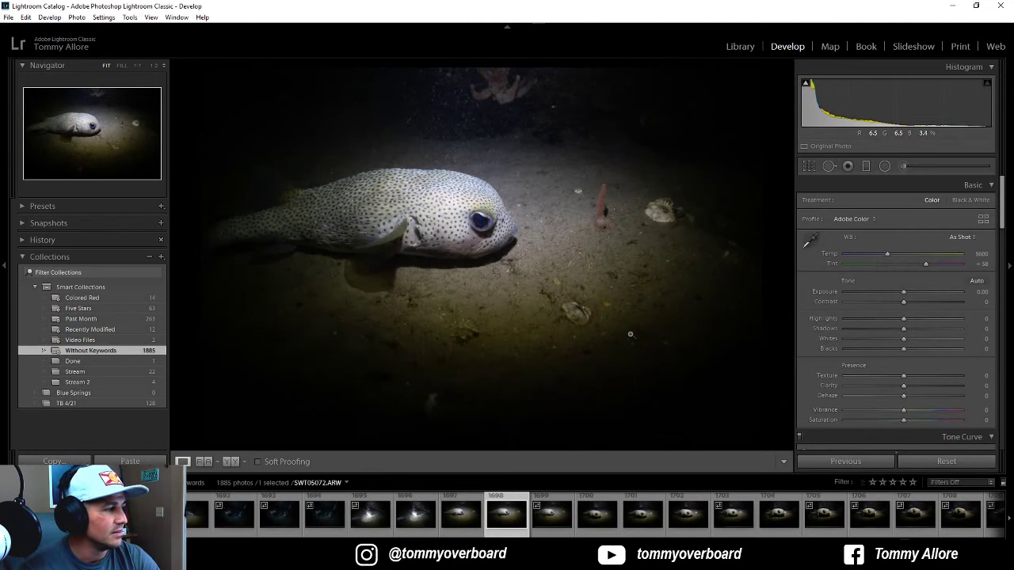
{"action": "key", "text": "Right"}
{"action": "key", "text": "Right"}
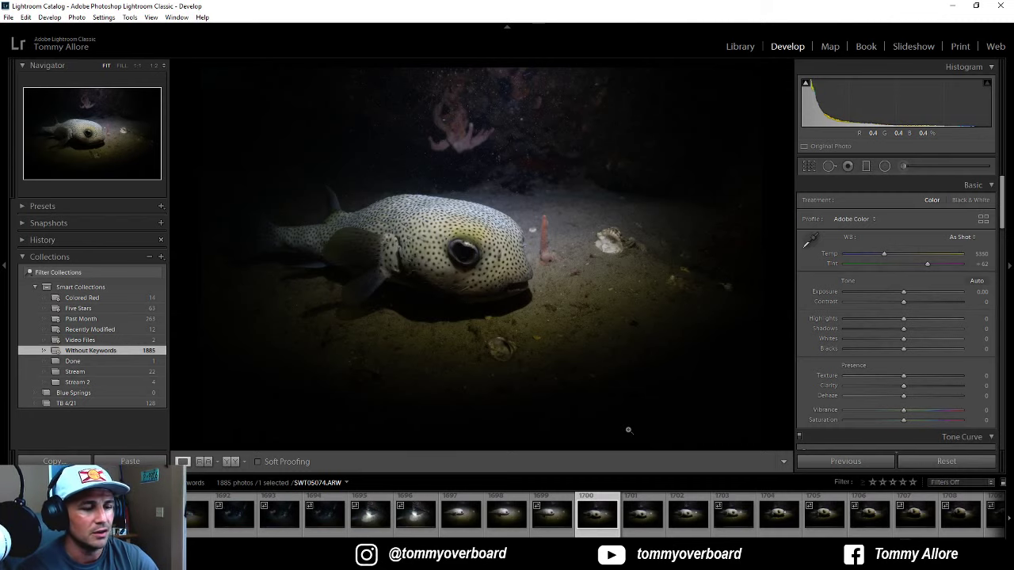
Step: Inspect the puffer's eye at 1:1 with a larger view, then zoom back out
{"action": "left_click", "coordinate": [484, 261]}
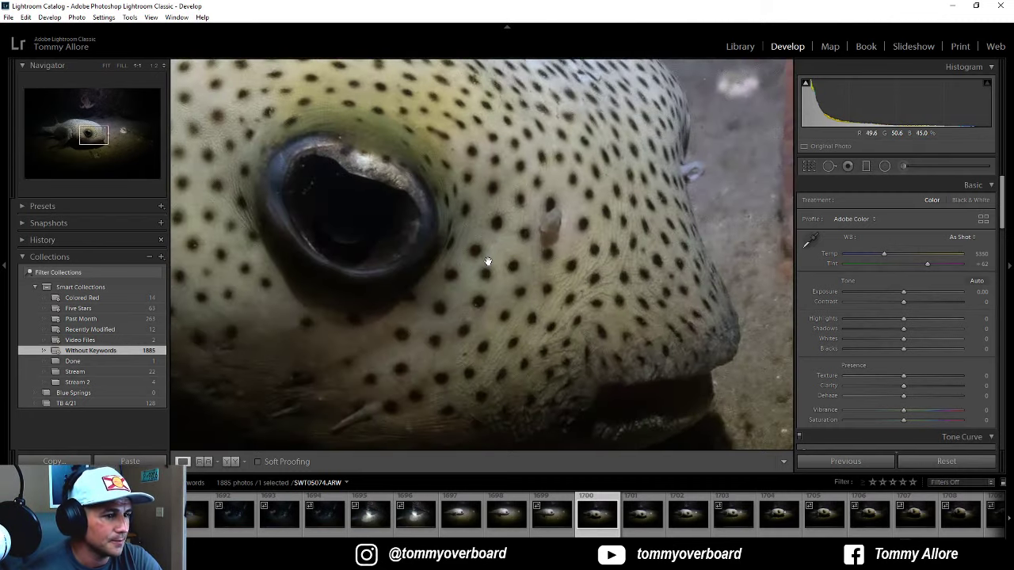
{"action": "left_click_drag", "start_coordinate": [487, 265], "coordinate": [408, 289]}
{"action": "left_click", "coordinate": [4, 267]}
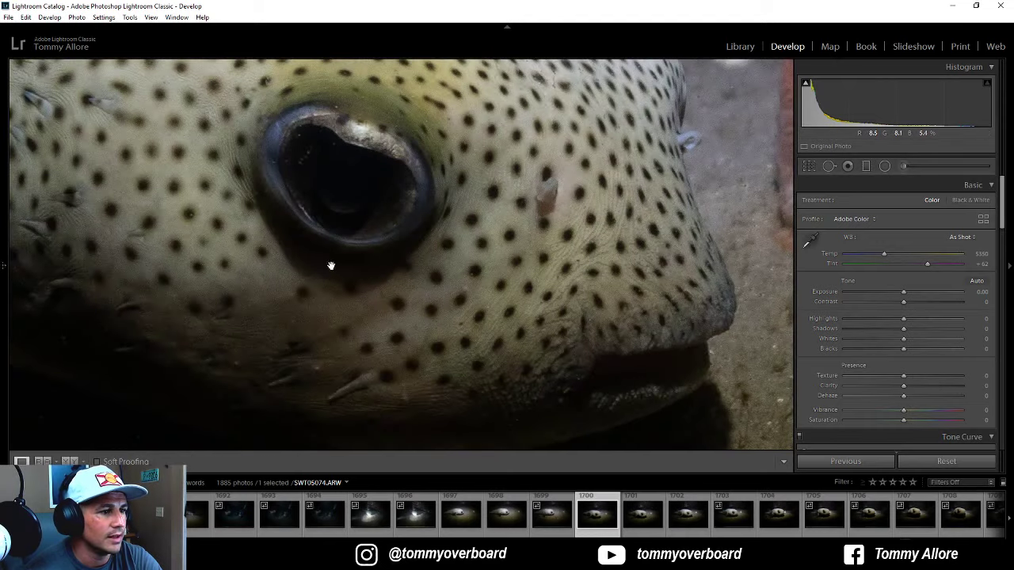
{"action": "left_click", "coordinate": [394, 212]}
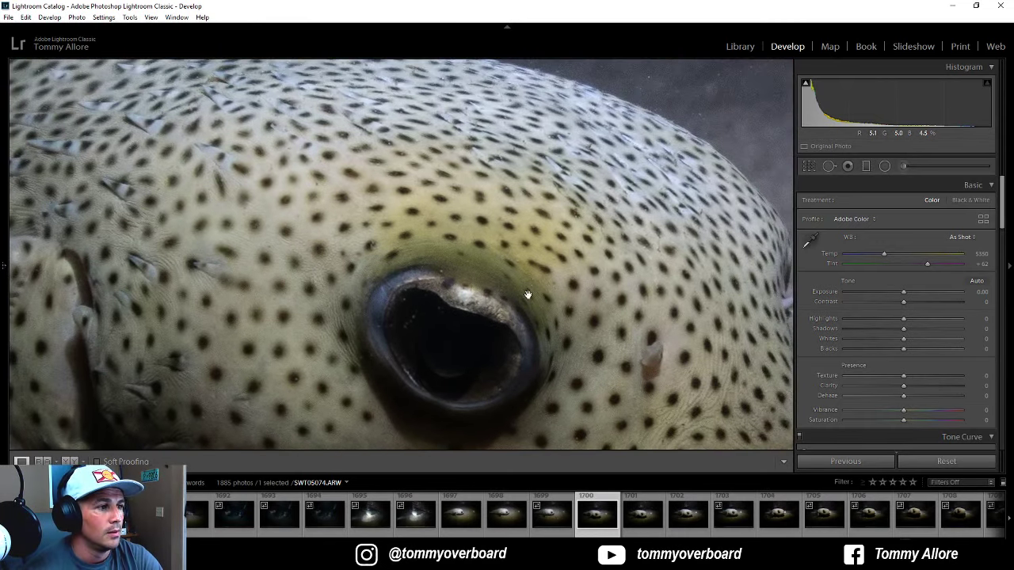
Step: Advance through the pufferfish photos to SWT05079
{"action": "key", "text": "Right"}
{"action": "key", "text": "Right"}
{"action": "key", "text": "Right"}
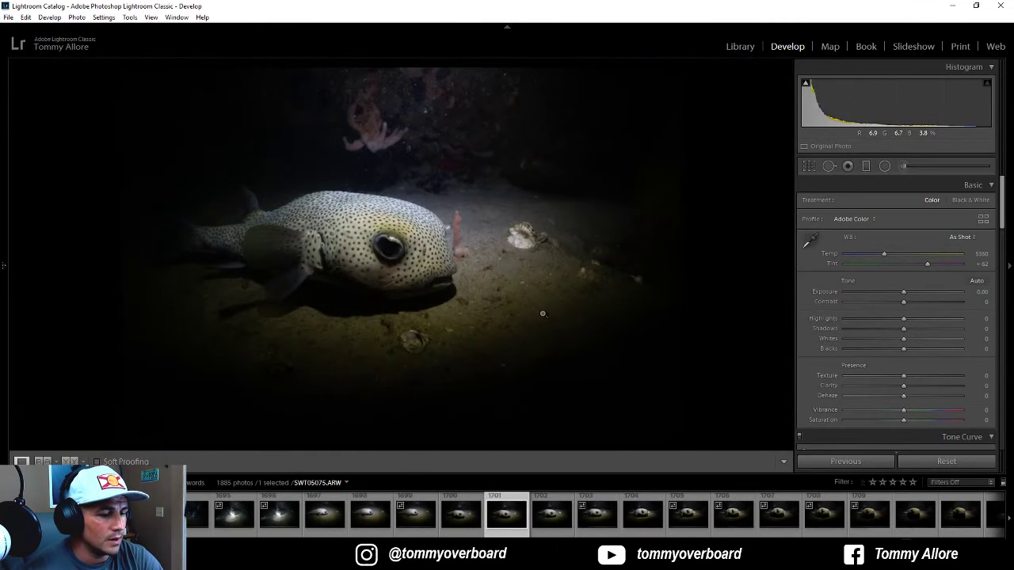
{"action": "key", "text": "Right"}
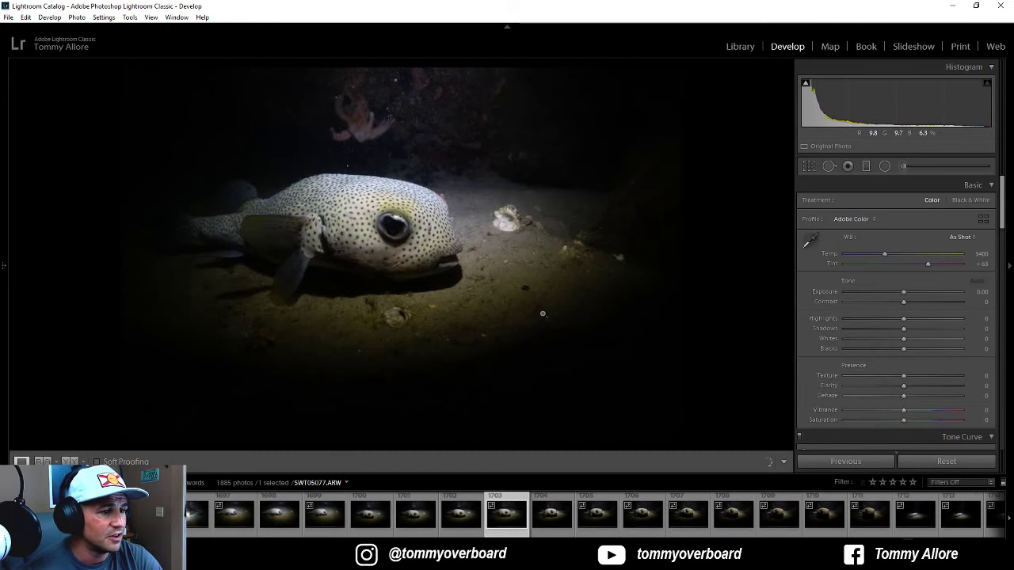
{"action": "key", "text": "Right"}
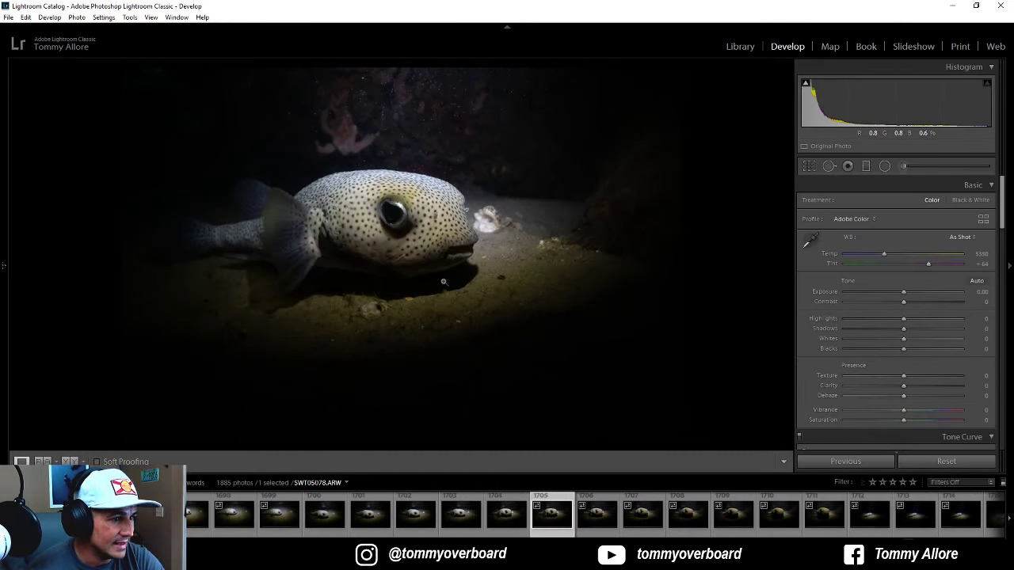
{"action": "key", "text": "Right"}
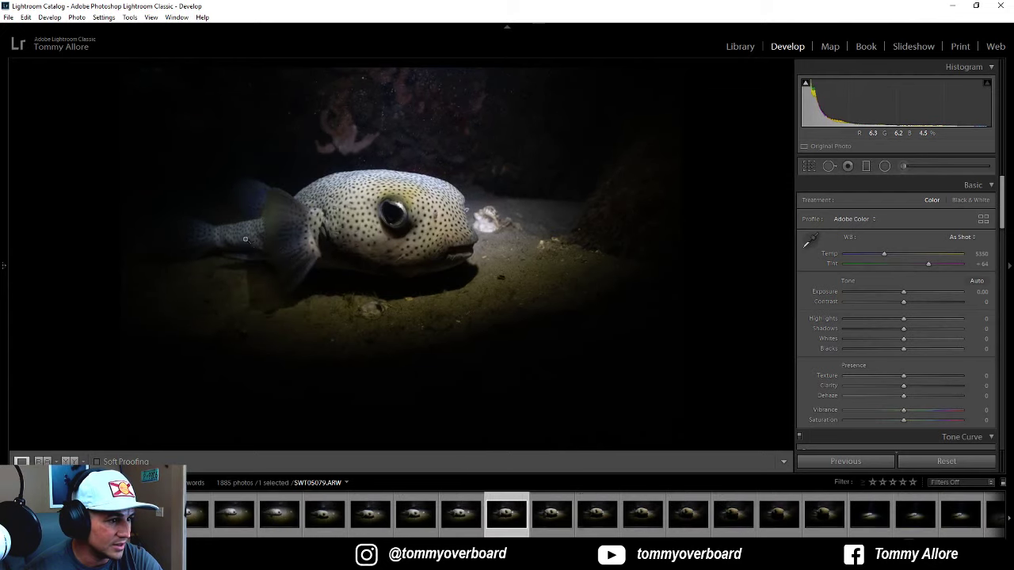
Step: Check SWT05079's face and fin at full size, then advance to SWT05080
{"action": "left_click_drag", "start_coordinate": [289, 243], "coordinate": [351, 223]}
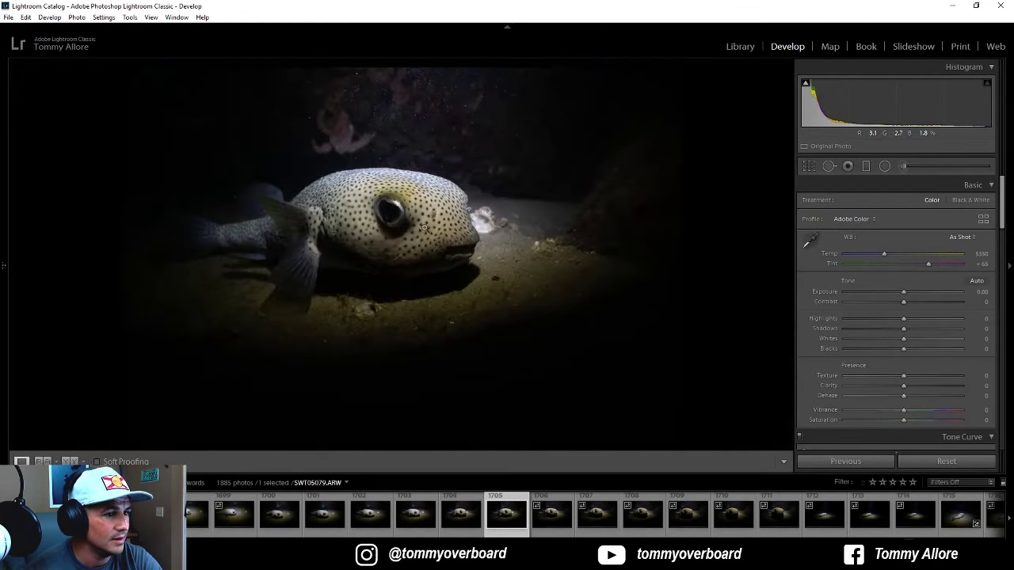
{"action": "left_click_drag", "start_coordinate": [425, 228], "coordinate": [215, 215]}
{"action": "left_click", "coordinate": [215, 215]}
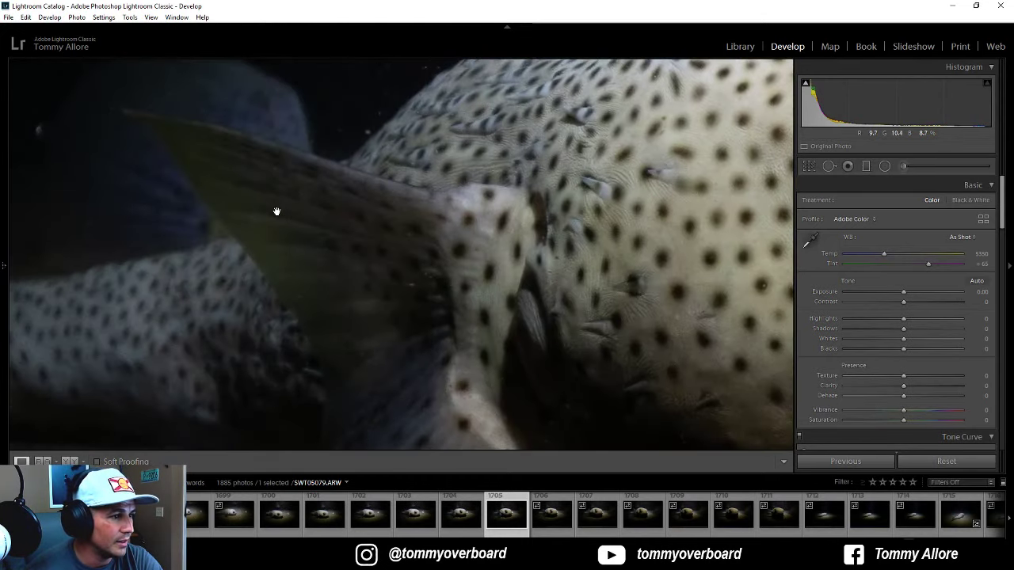
{"action": "left_click_drag", "start_coordinate": [315, 374], "coordinate": [335, 151]}
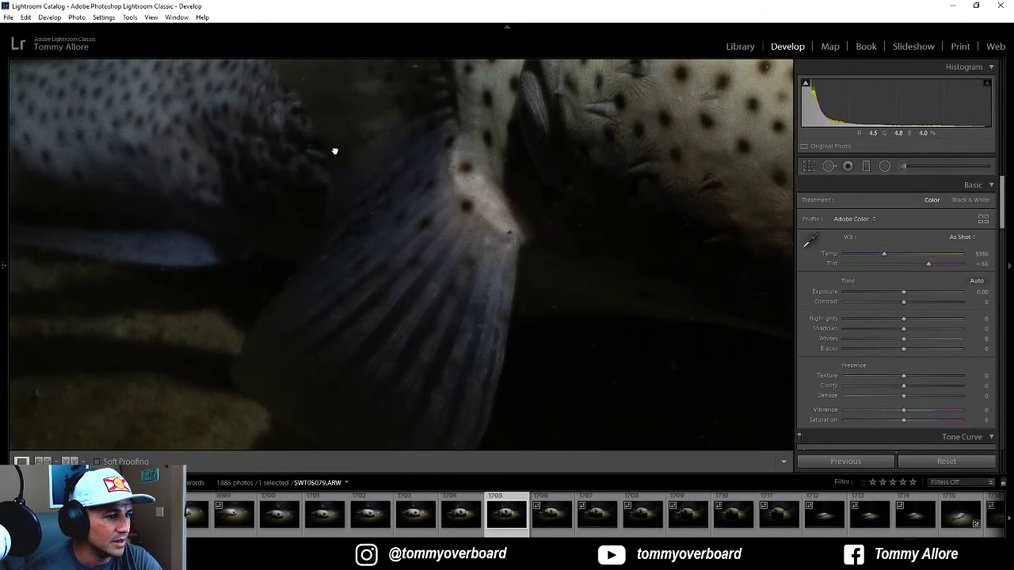
{"action": "left_click", "coordinate": [566, 182]}
{"action": "left_click_drag", "start_coordinate": [434, 212], "coordinate": [434, 253]}
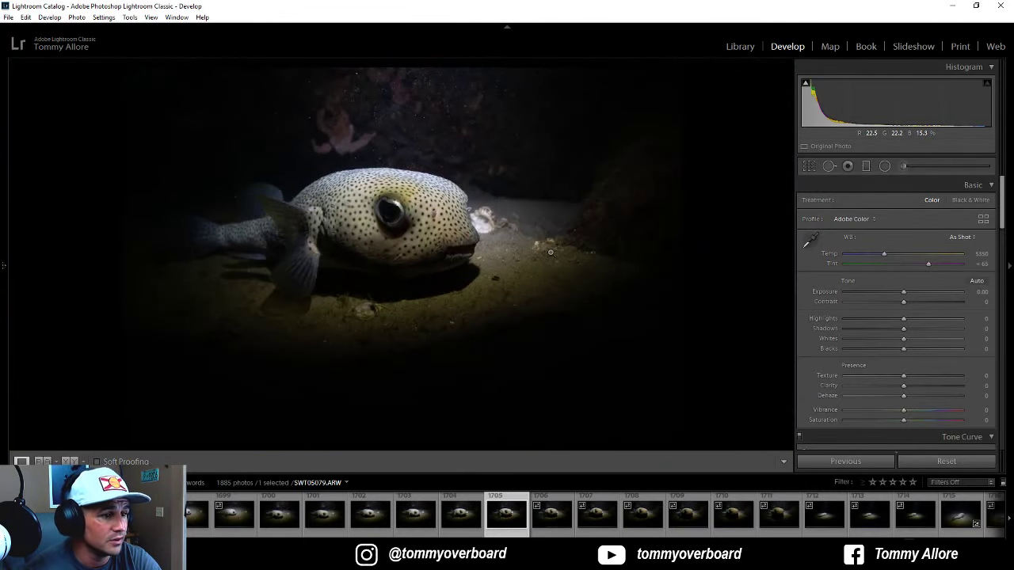
{"action": "key", "text": "Right"}
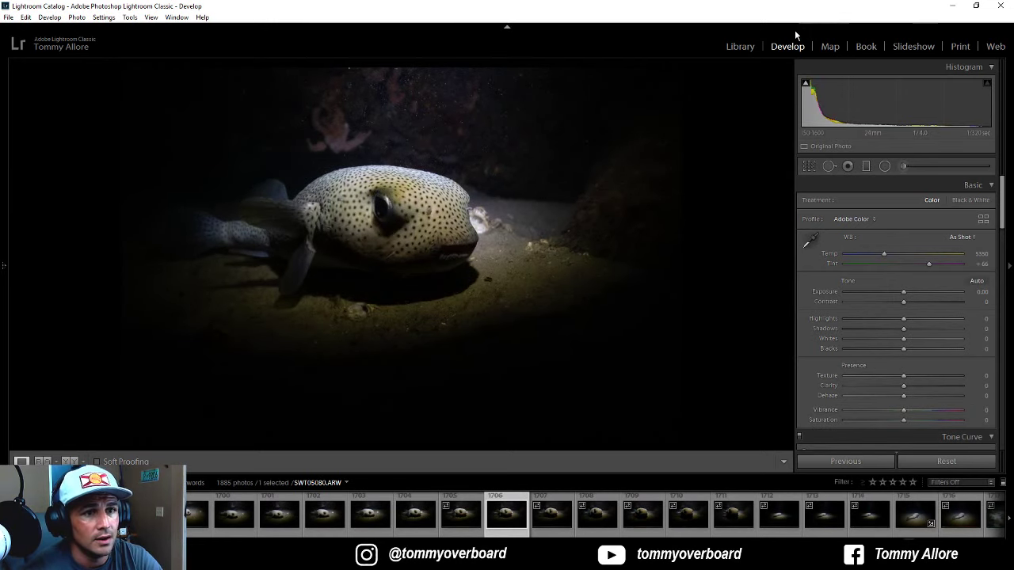
{"action": "left_click", "coordinate": [739, 46]}
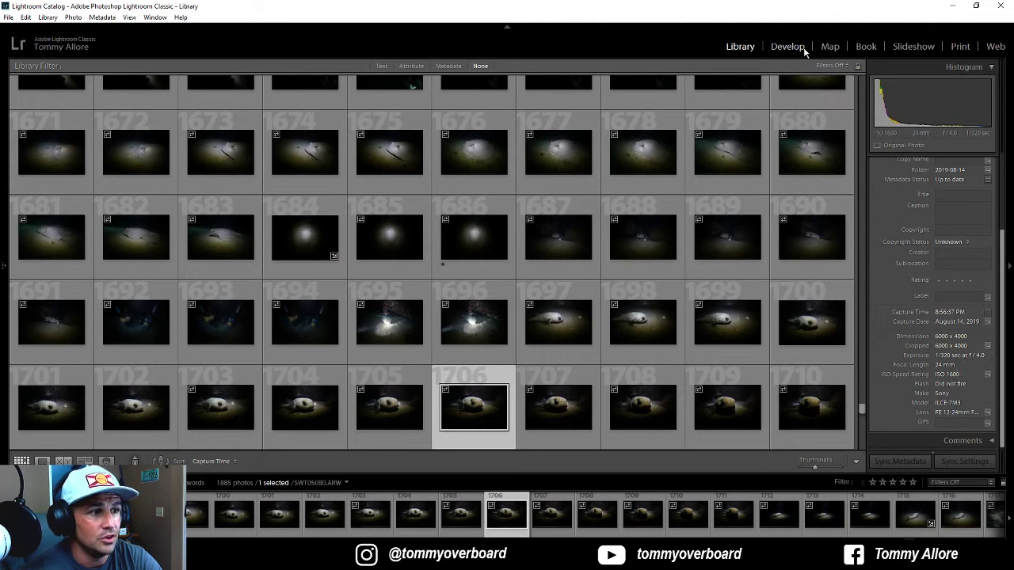
{"action": "left_click", "coordinate": [789, 46]}
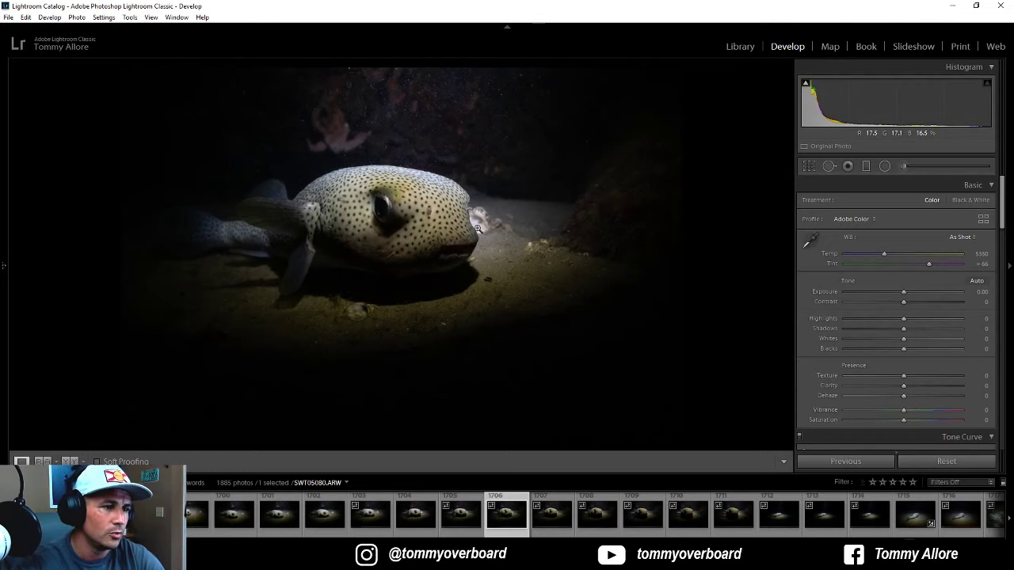
Step: Compare neighbouring pufferfish shots, stepping ahead to SWT05085 and back again
{"action": "key", "text": "Right"}
{"action": "key", "text": "Right"}
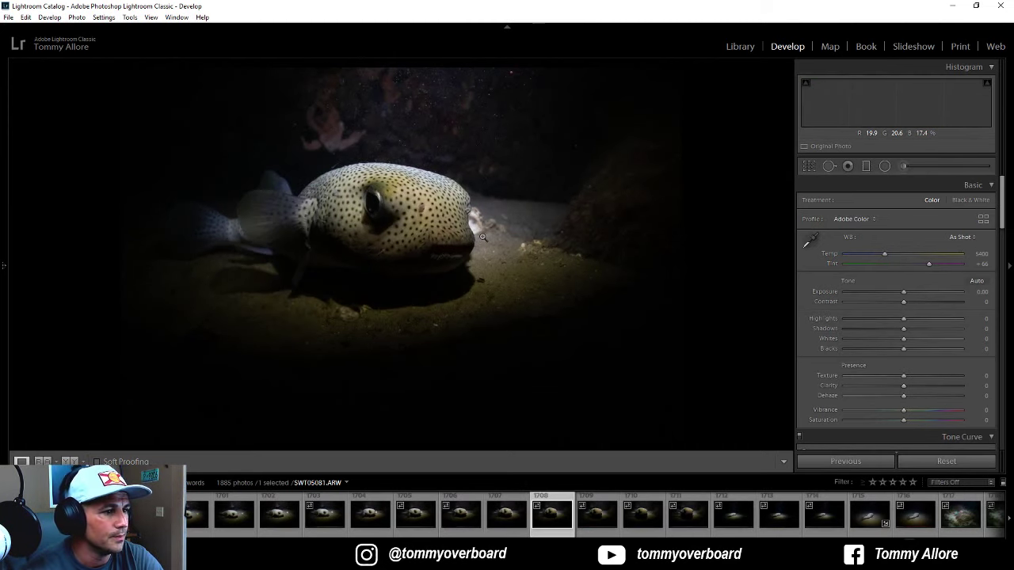
{"action": "key", "text": "Right"}
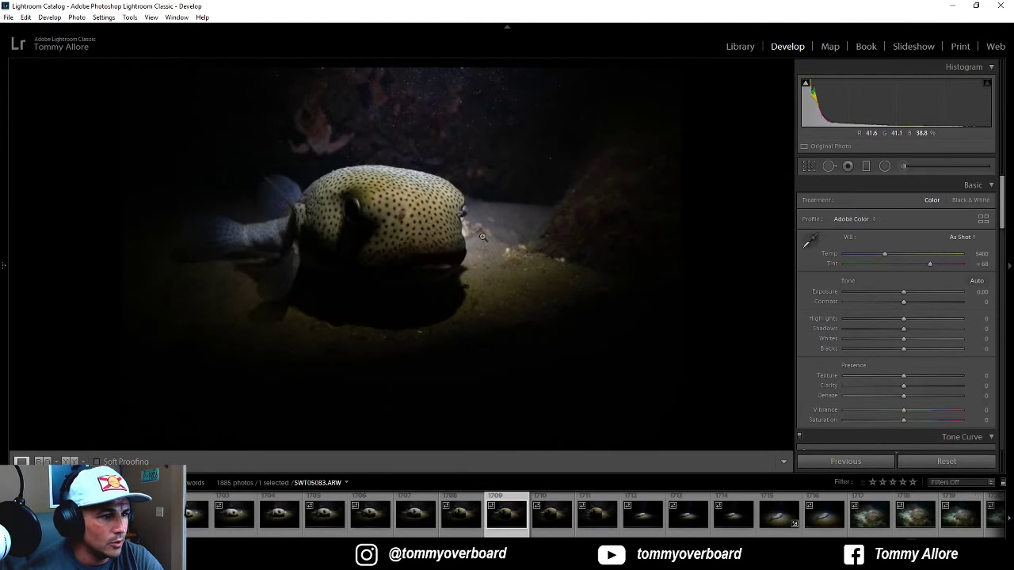
{"action": "key", "text": "Right"}
{"action": "key", "text": "Right"}
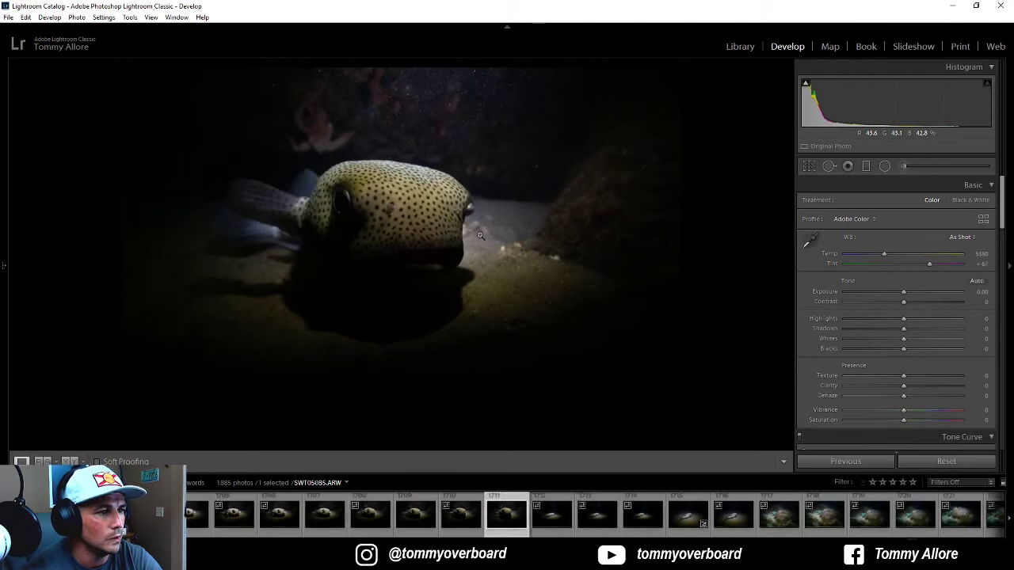
{"action": "key", "text": "Left"}
{"action": "key", "text": "Left"}
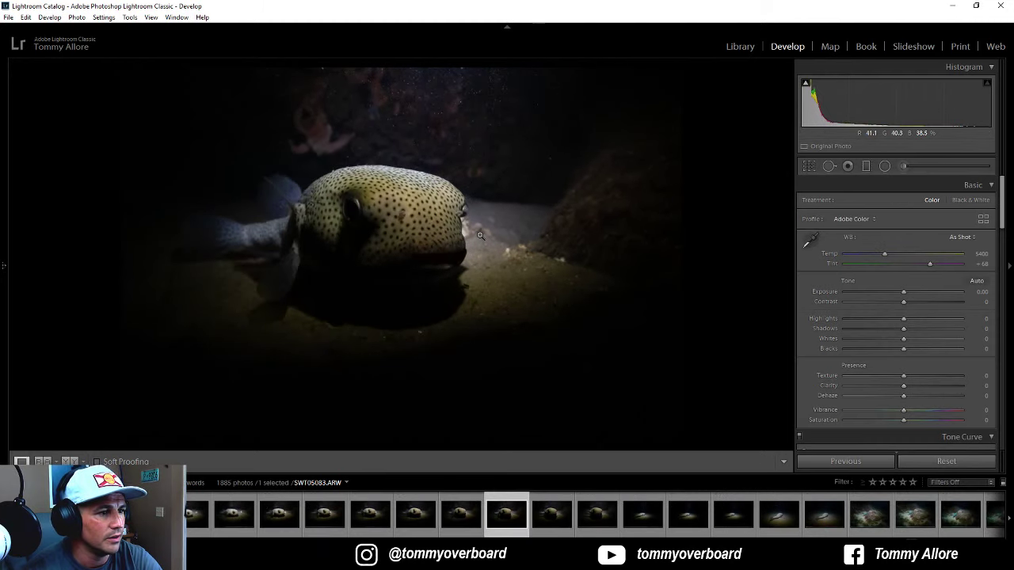
{"action": "key", "text": "Left"}
{"action": "key", "text": "Right"}
{"action": "key", "text": "Right"}
{"action": "key", "text": "Left"}
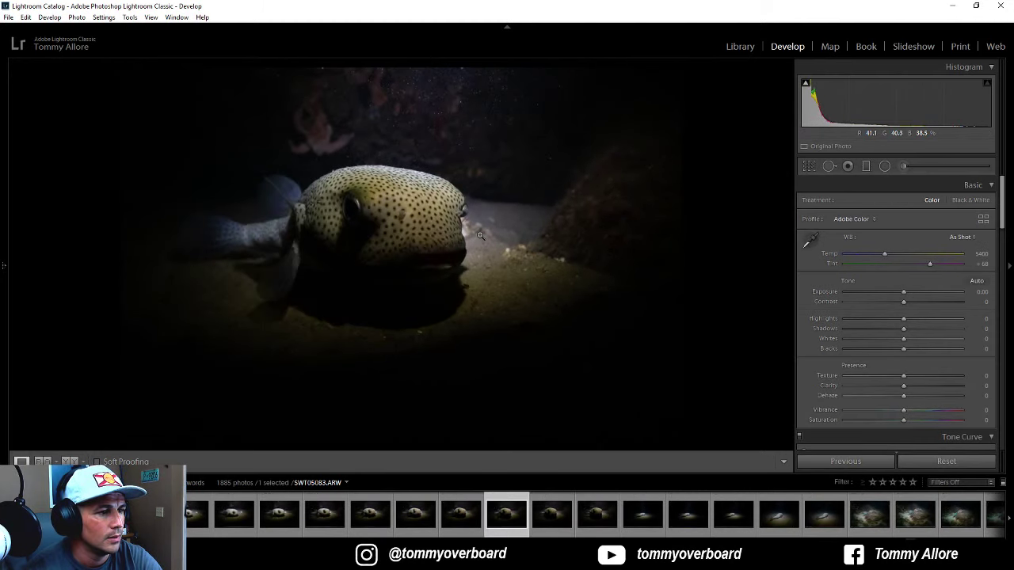
{"action": "key", "text": "Left"}
{"action": "key", "text": "Left"}
{"action": "key", "text": "Left"}
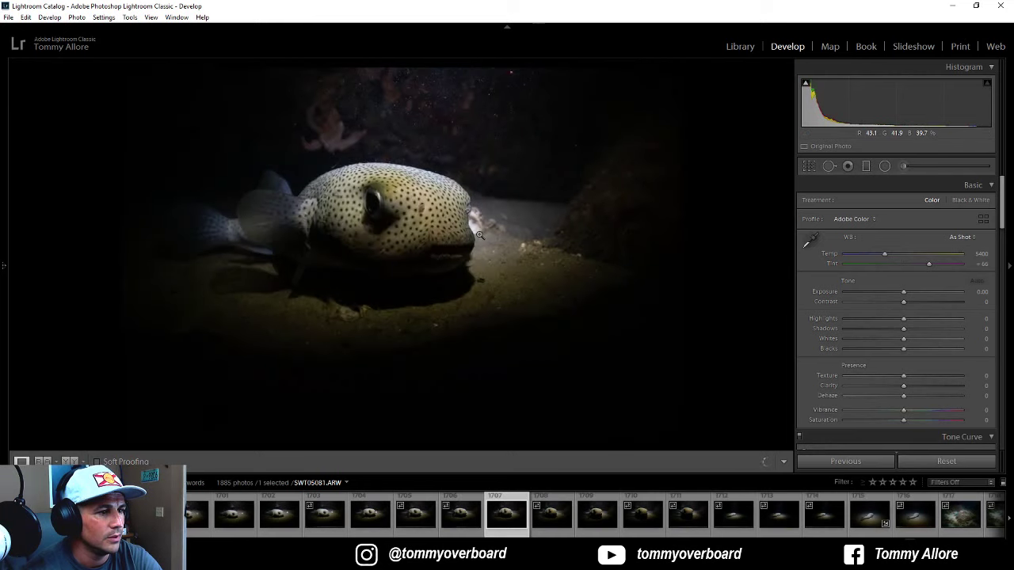
{"action": "key", "text": "Left"}
{"action": "key", "text": "Left"}
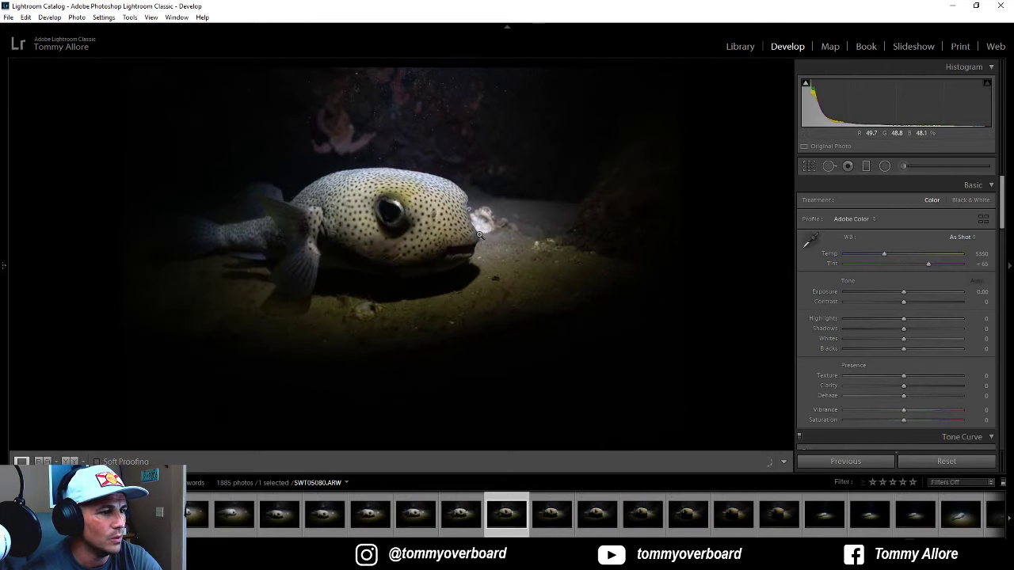
Step: Give pufferfish photo SWT05079 one star and step ahead to SWT05089
{"action": "key", "text": "1"}
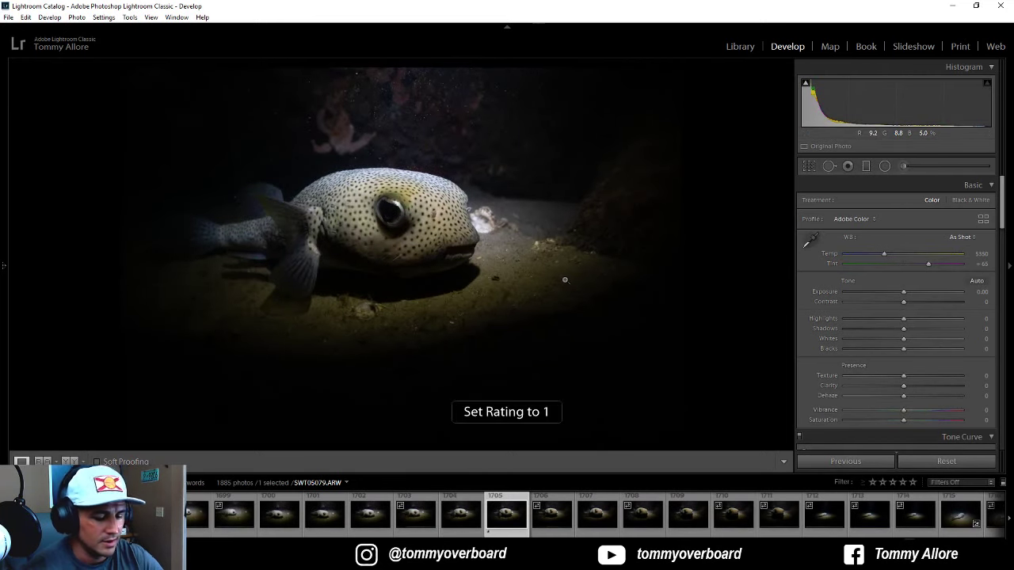
{"action": "key", "text": "Right"}
{"action": "key", "text": "Right"}
{"action": "key", "text": "Right"}
{"action": "key", "text": "Right"}
{"action": "key", "text": "Right"}
{"action": "key", "text": "Right"}
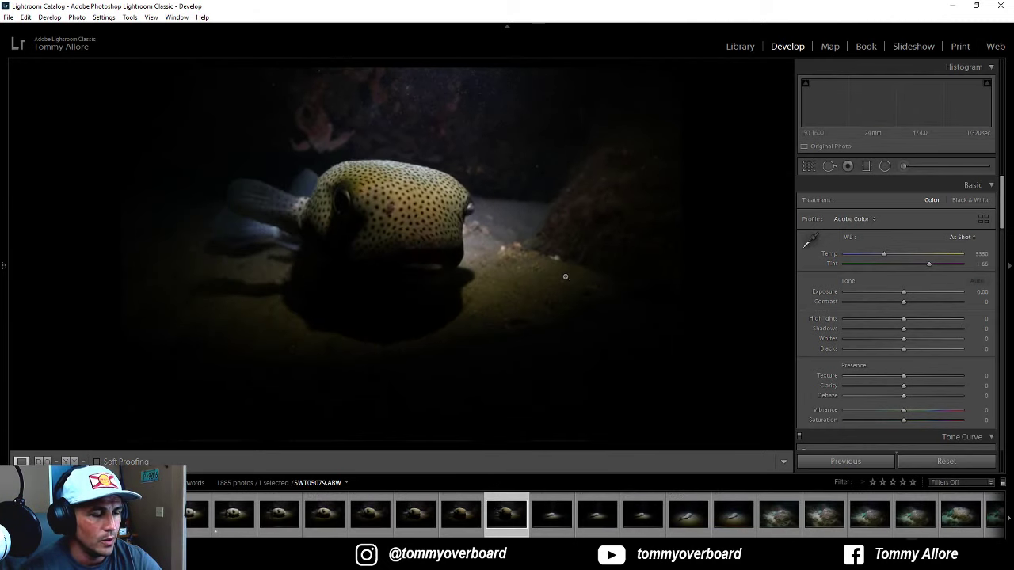
{"action": "key", "text": "Right"}
{"action": "key", "text": "Right"}
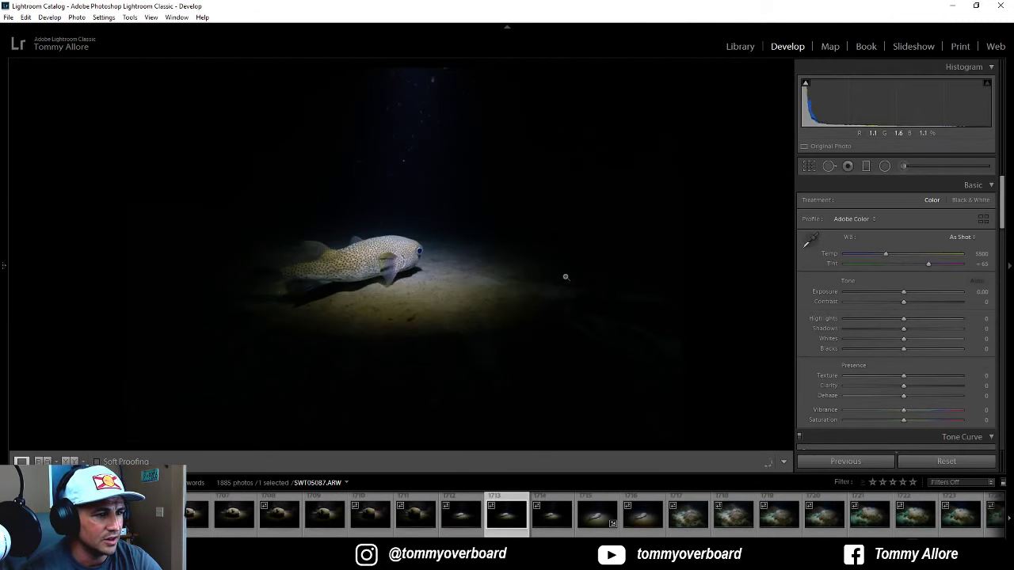
{"action": "key", "text": "Right"}
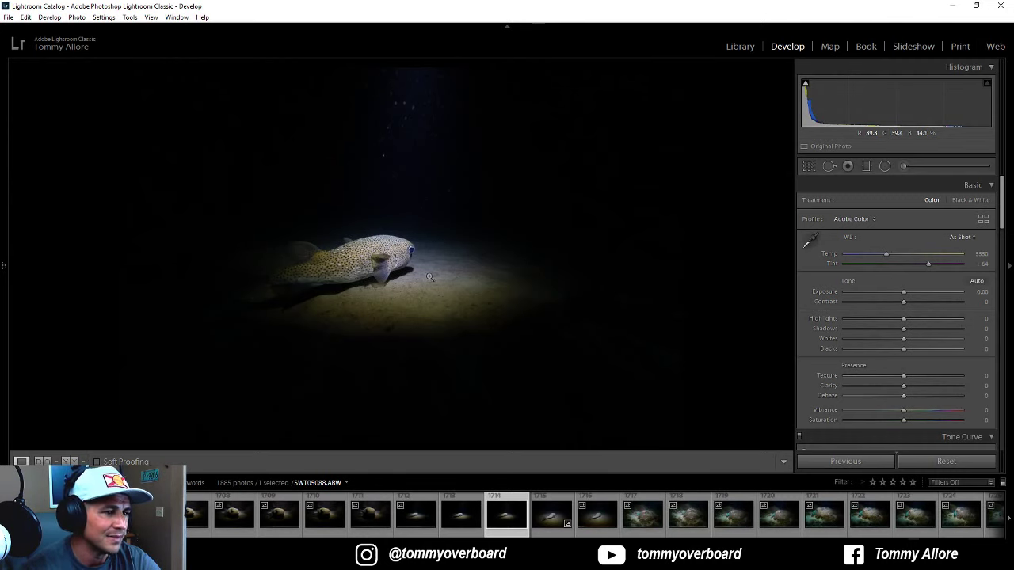
{"action": "key", "text": "Right"}
{"action": "key", "text": "Right"}
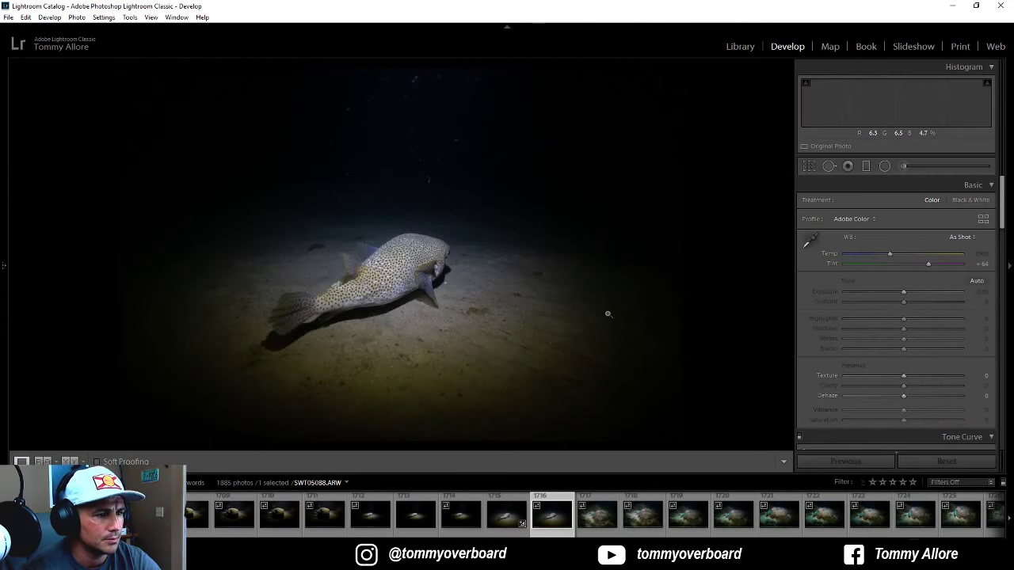
{"action": "key", "text": "Right"}
{"action": "key", "text": "Left"}
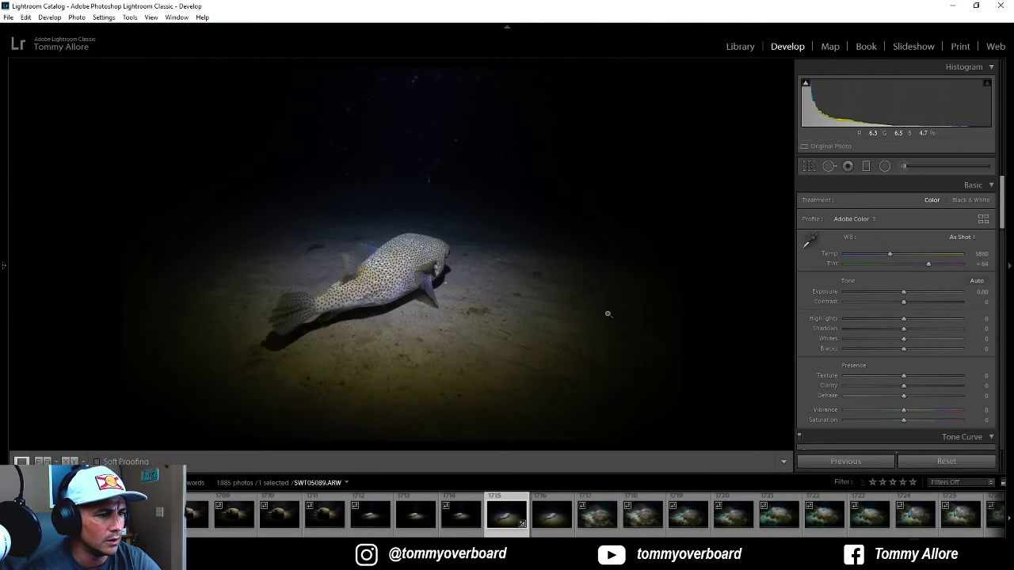
{"action": "key", "text": "Right"}
{"action": "key", "text": "Right"}
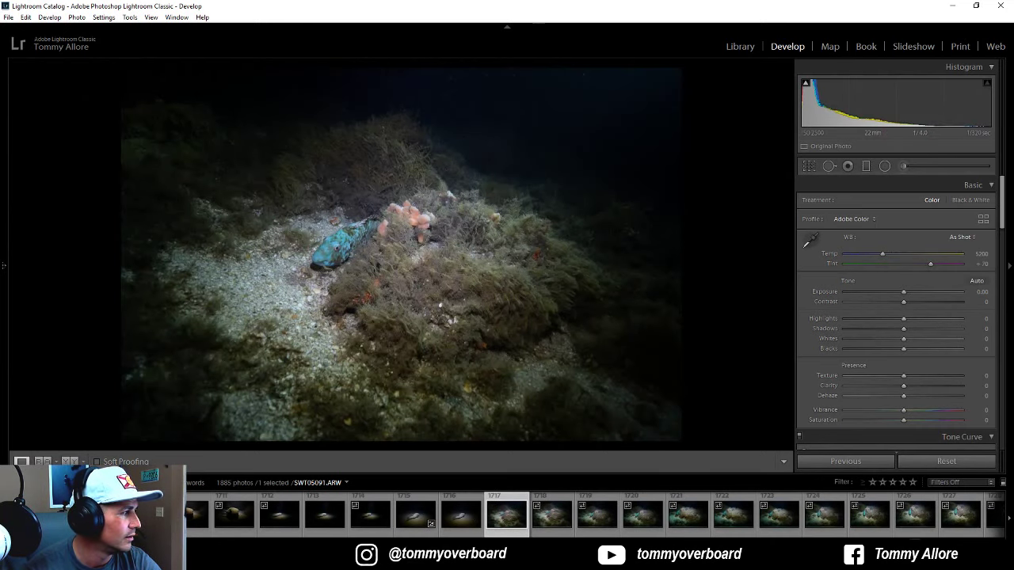
Step: Advance to parrotfish photo SWT05094 and check its head at 1:1
{"action": "key", "text": "Right"}
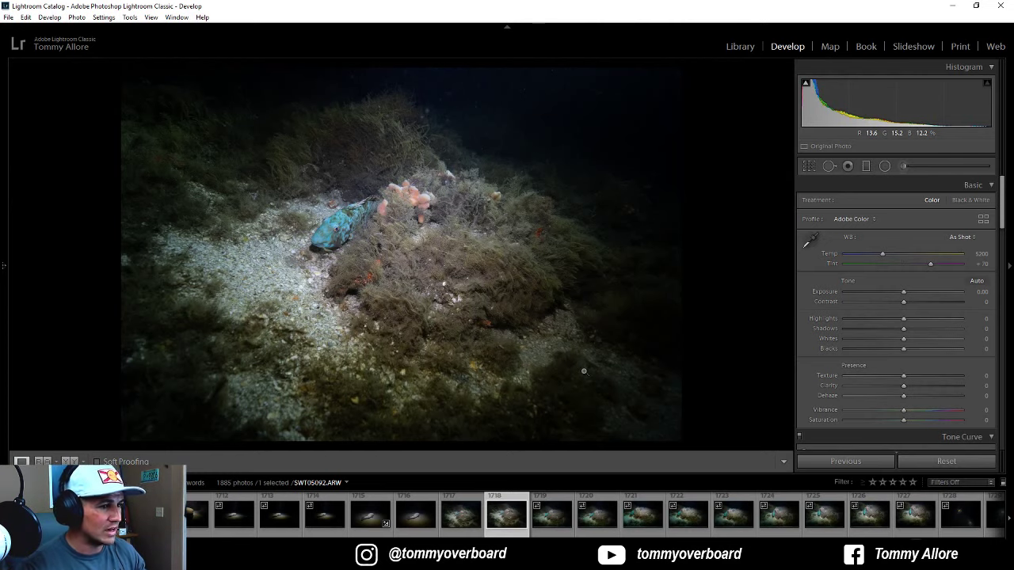
{"action": "key", "text": "Right"}
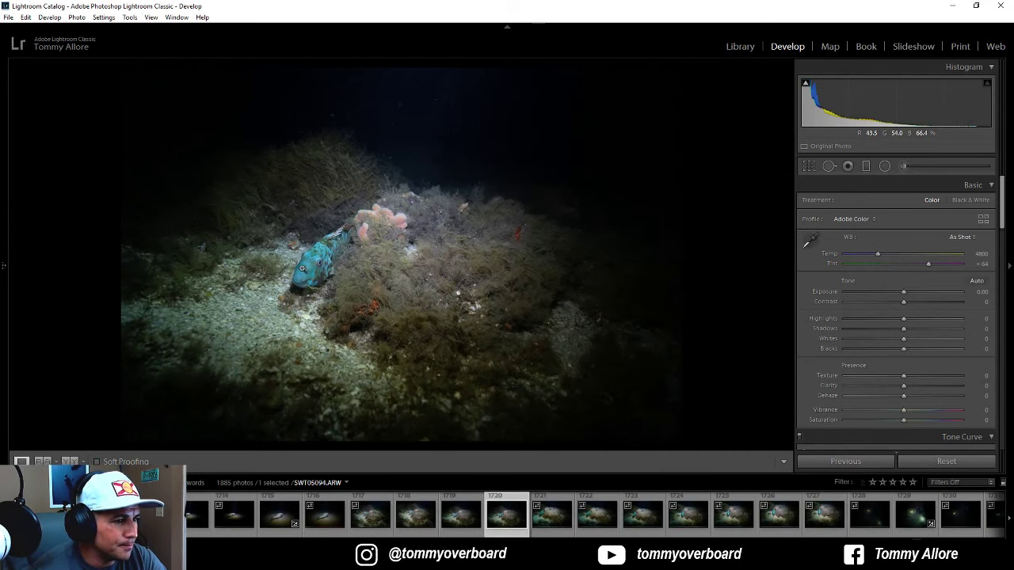
{"action": "key", "text": "Right"}
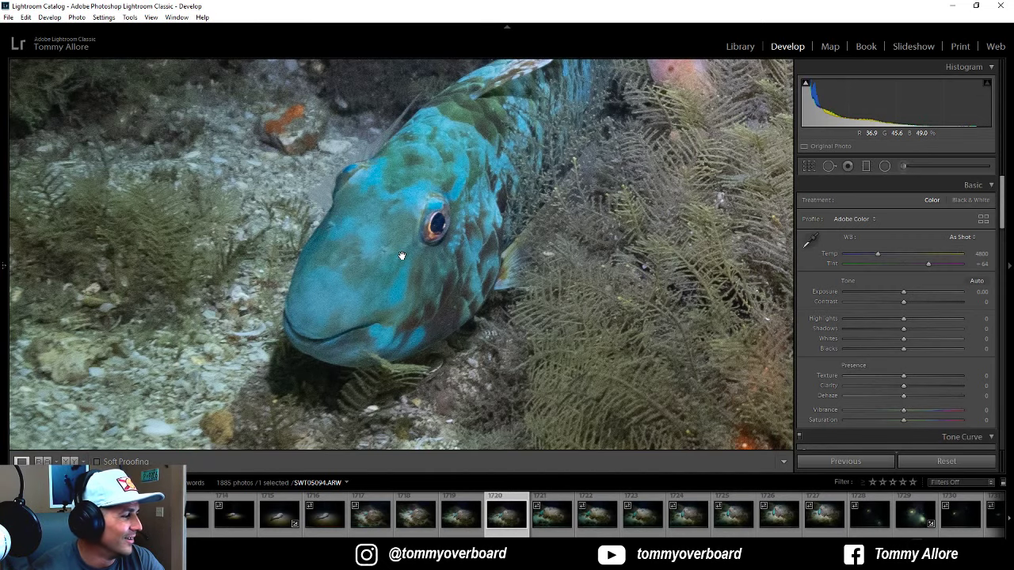
{"action": "left_click", "coordinate": [402, 255]}
{"action": "left_click", "coordinate": [305, 263]}
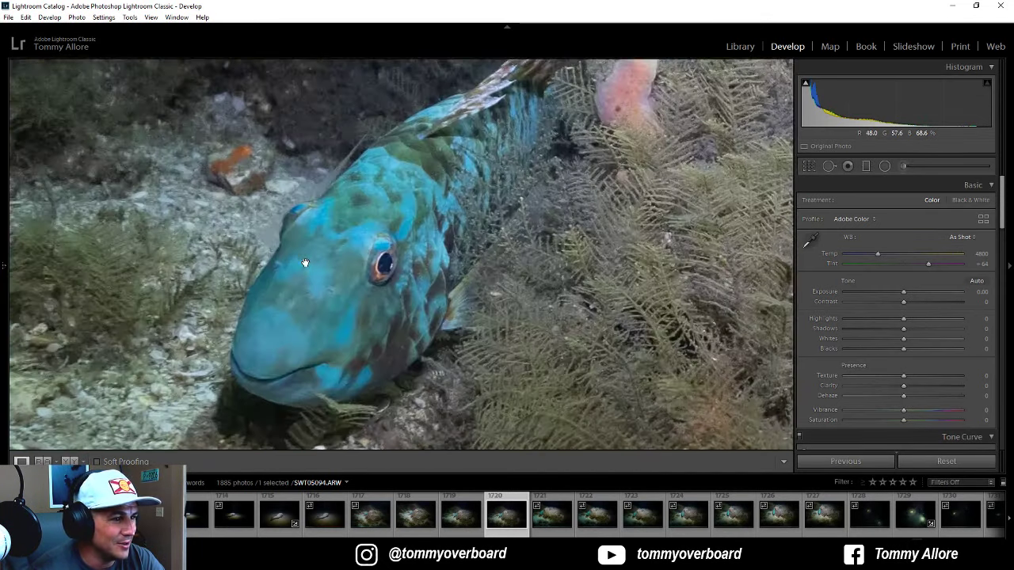
{"action": "left_click_drag", "start_coordinate": [342, 259], "coordinate": [373, 267]}
{"action": "left_click", "coordinate": [375, 267]}
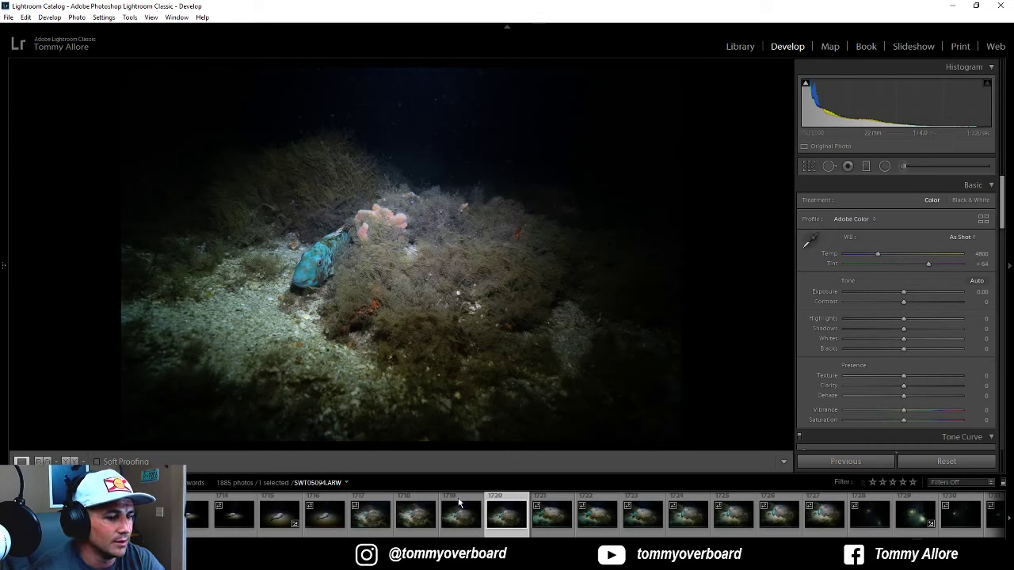
Step: Check parrotfish shot SWT05096 at 1:1, compare neighbours, and rate it one star
{"action": "left_click", "coordinate": [555, 514]}
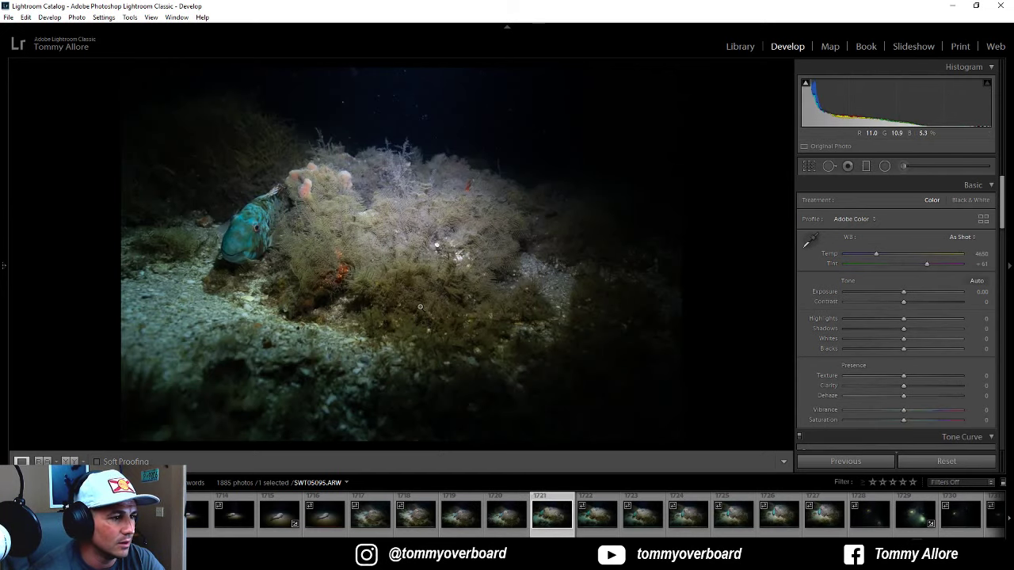
{"action": "key", "text": "Right"}
{"action": "left_click", "coordinate": [264, 240]}
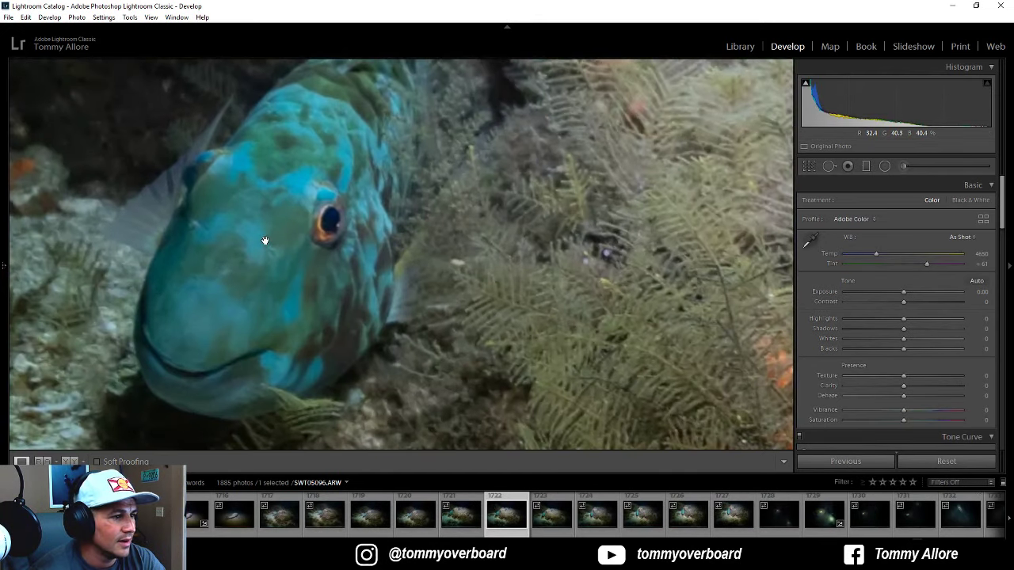
{"action": "left_click_drag", "start_coordinate": [333, 289], "coordinate": [418, 281]}
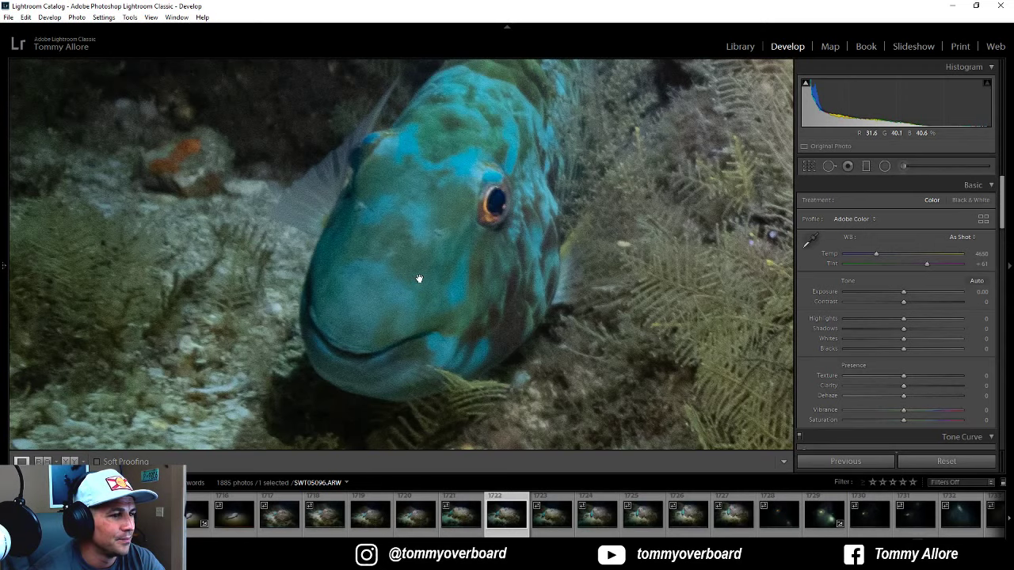
{"action": "left_click", "coordinate": [419, 280]}
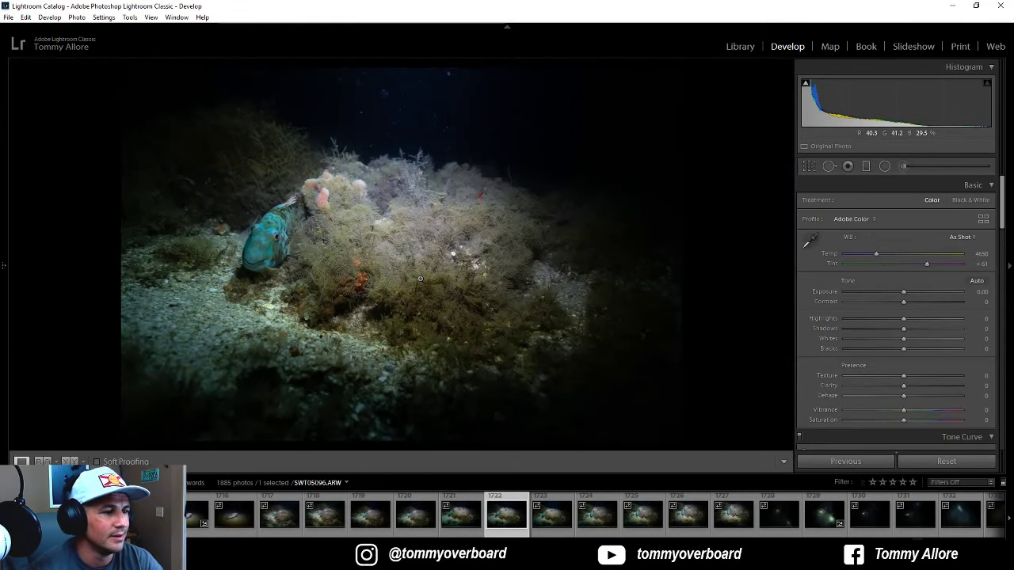
{"action": "key", "text": "Right"}
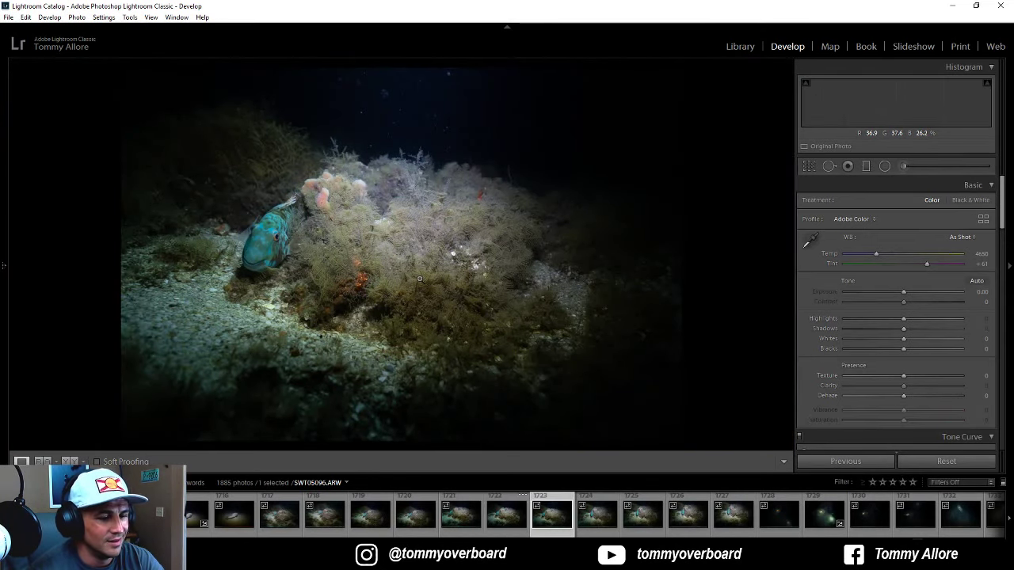
{"action": "key", "text": "Left"}
{"action": "key", "text": "Left"}
{"action": "key", "text": "Right"}
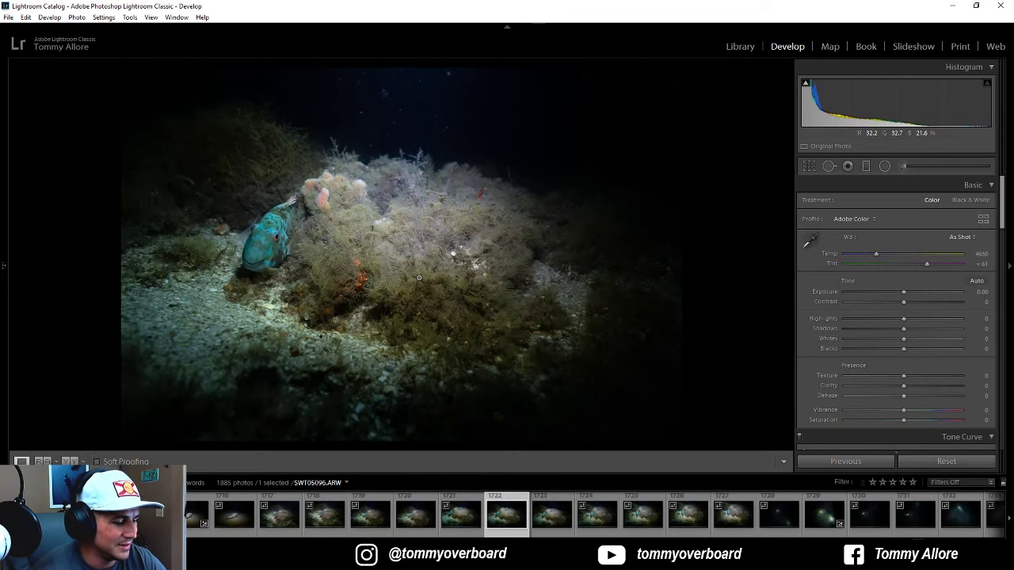
{"action": "key", "text": "1"}
Step: Advance to SWT05100, rate it one star, and check the fish at 1:1
{"action": "key", "text": "Right"}
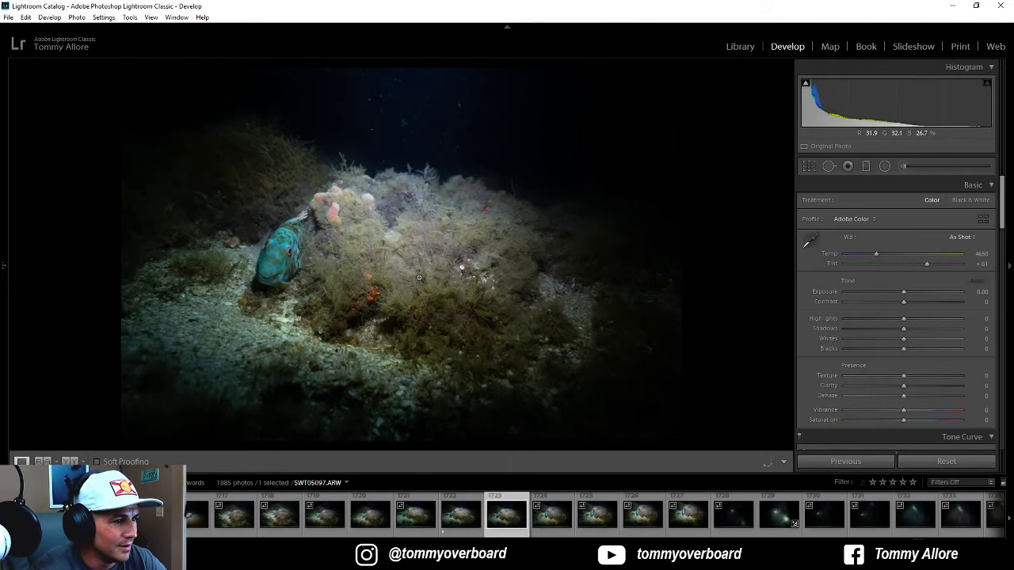
{"action": "key", "text": "Right"}
{"action": "key", "text": "Right"}
{"action": "key", "text": "Right"}
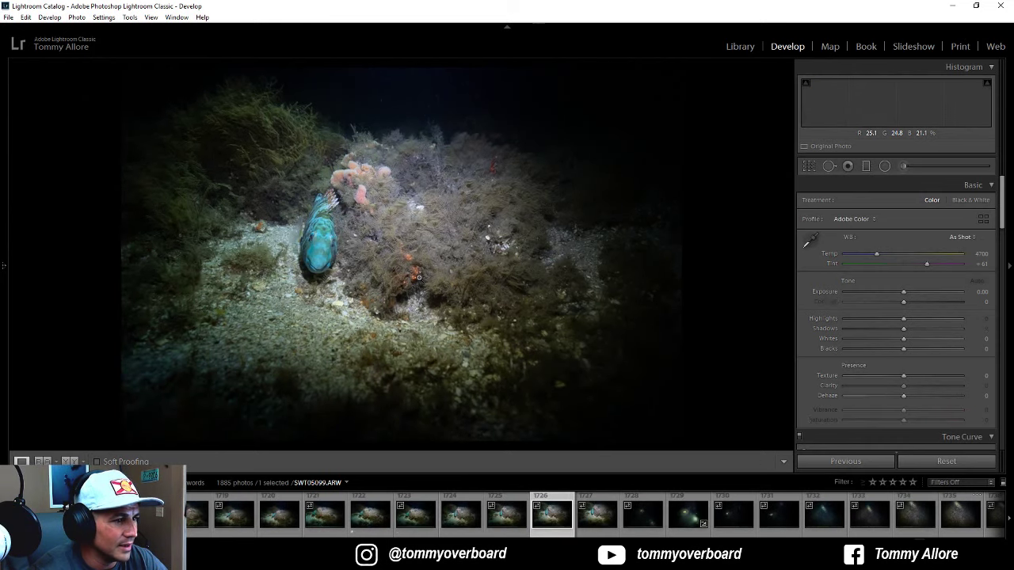
{"action": "key", "text": "Right"}
{"action": "key", "text": "Left"}
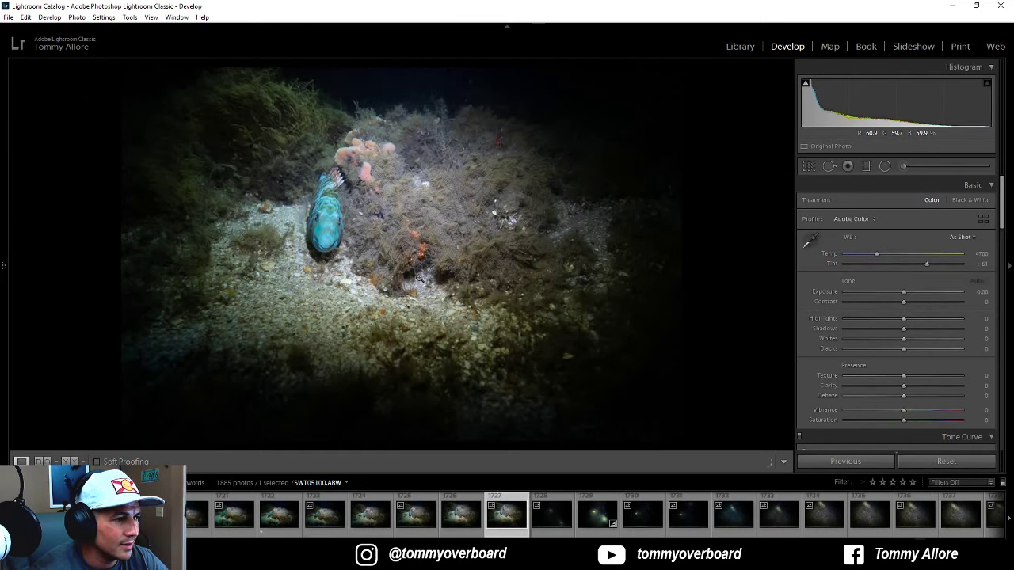
{"action": "key", "text": "Left"}
{"action": "key", "text": "Right"}
{"action": "key", "text": "1"}
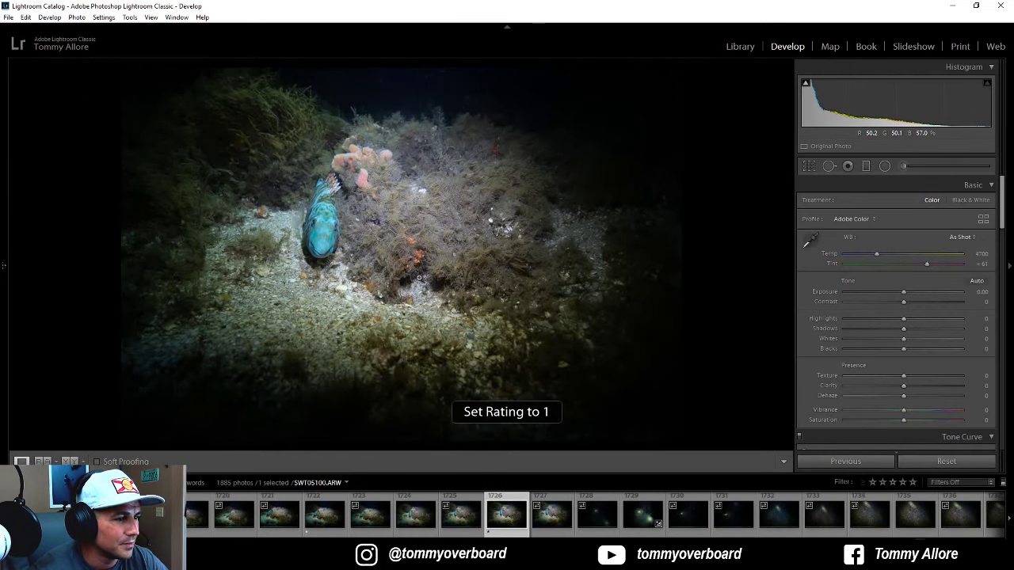
{"action": "left_click", "coordinate": [333, 230]}
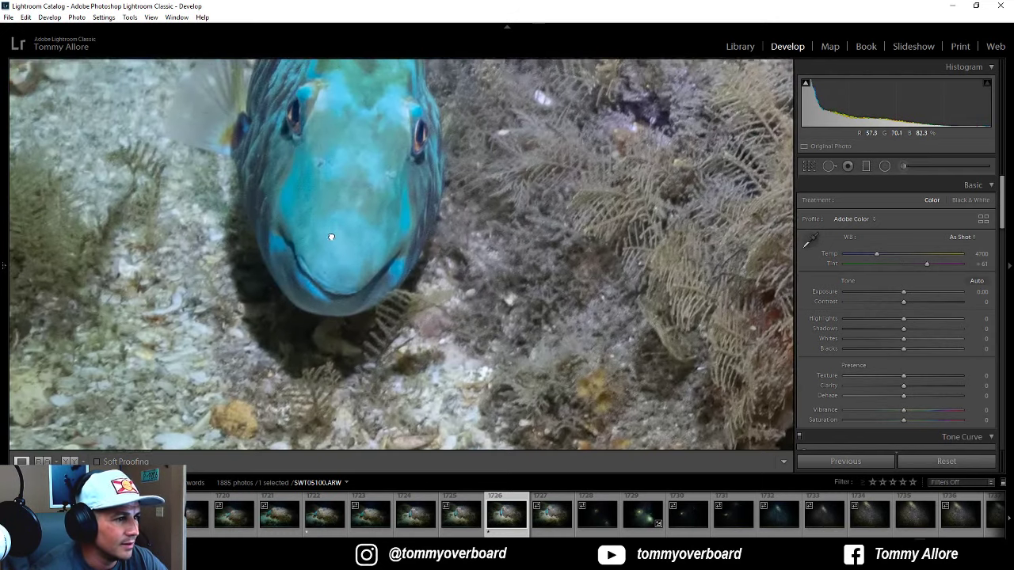
{"action": "left_click_drag", "start_coordinate": [331, 235], "coordinate": [323, 275]}
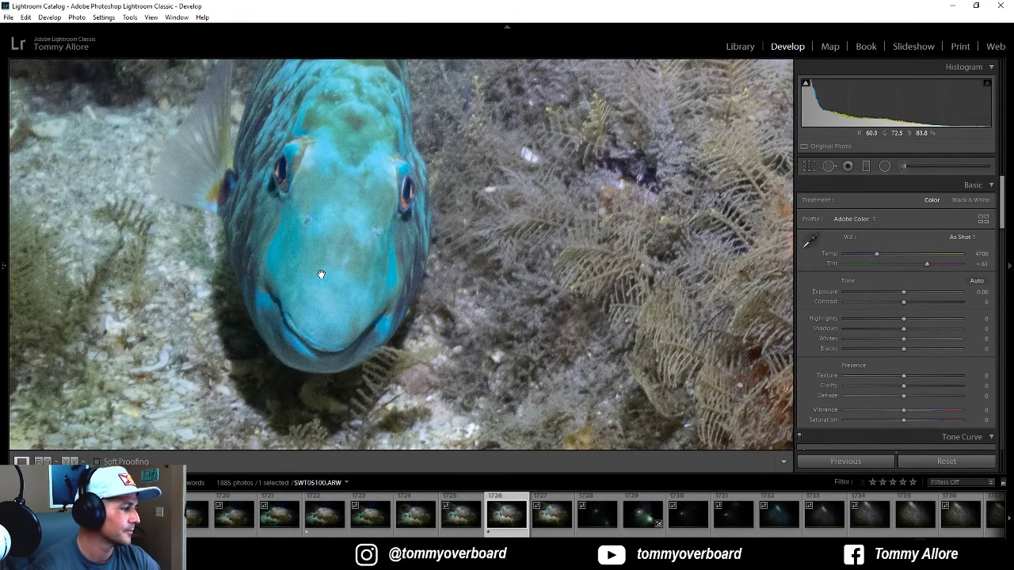
{"action": "left_click", "coordinate": [352, 234]}
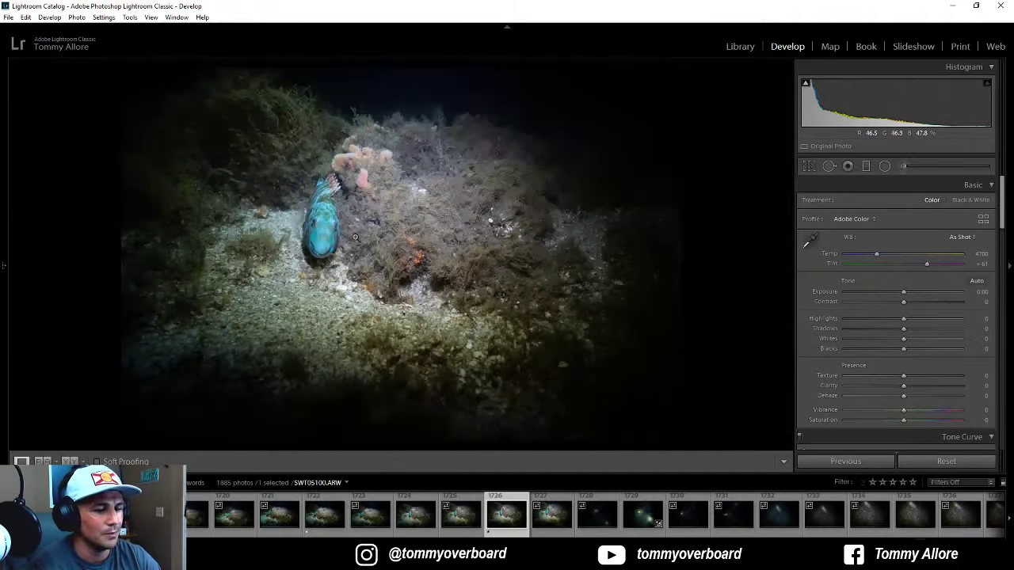
Step: Skip ahead past the starfish photos to sandy-bottom shot SWT05109
{"action": "key", "text": "Right"}
{"action": "key", "text": "Right"}
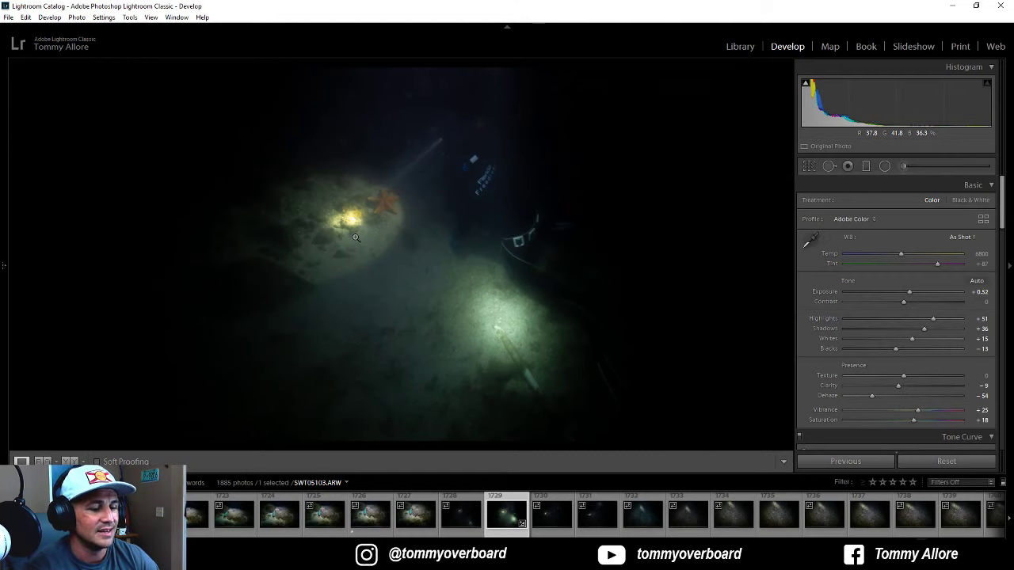
{"action": "key", "text": "Right"}
{"action": "key", "text": "Right"}
{"action": "key", "text": "Right"}
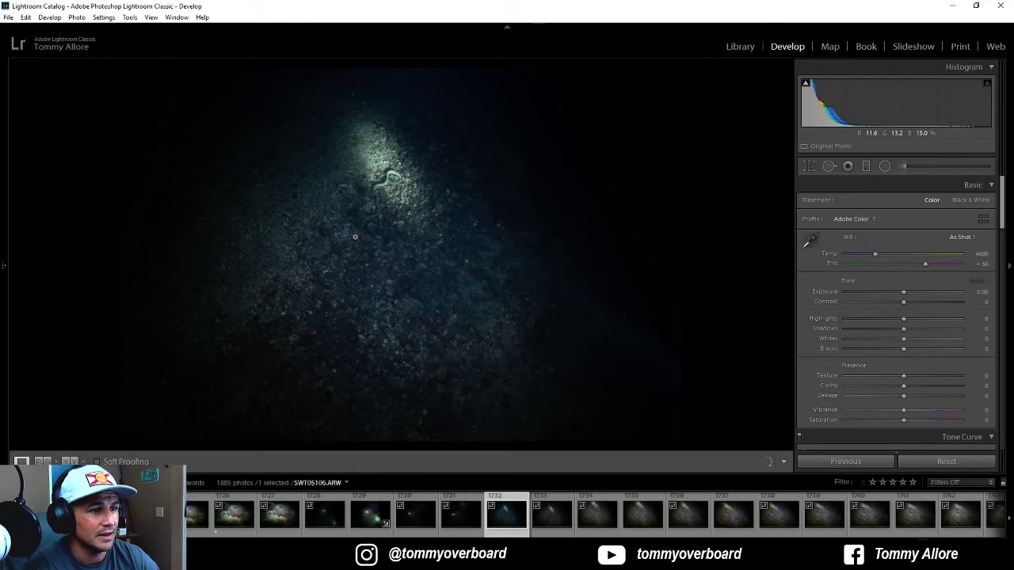
{"action": "key", "text": "Right"}
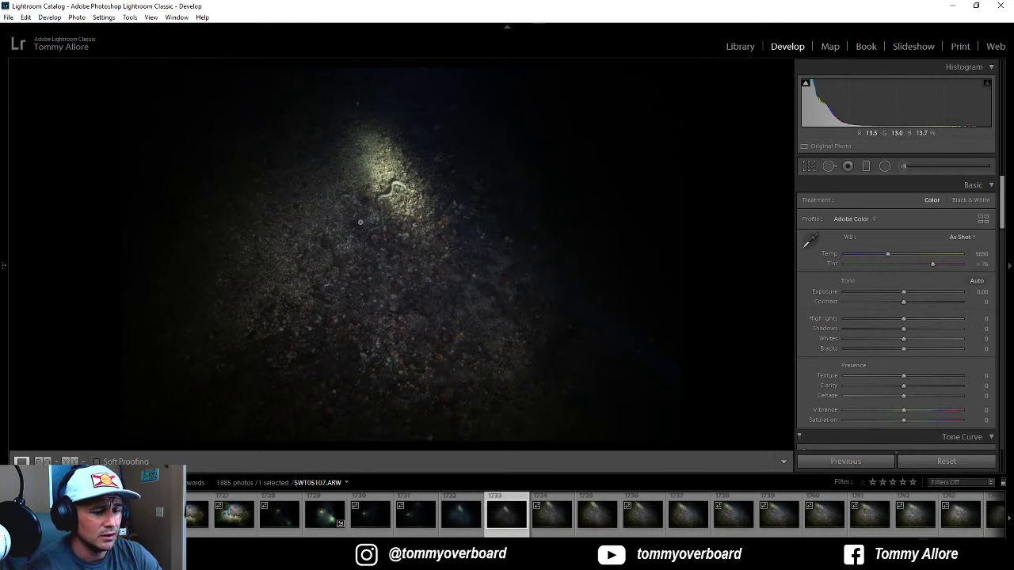
{"action": "left_click", "coordinate": [591, 511]}
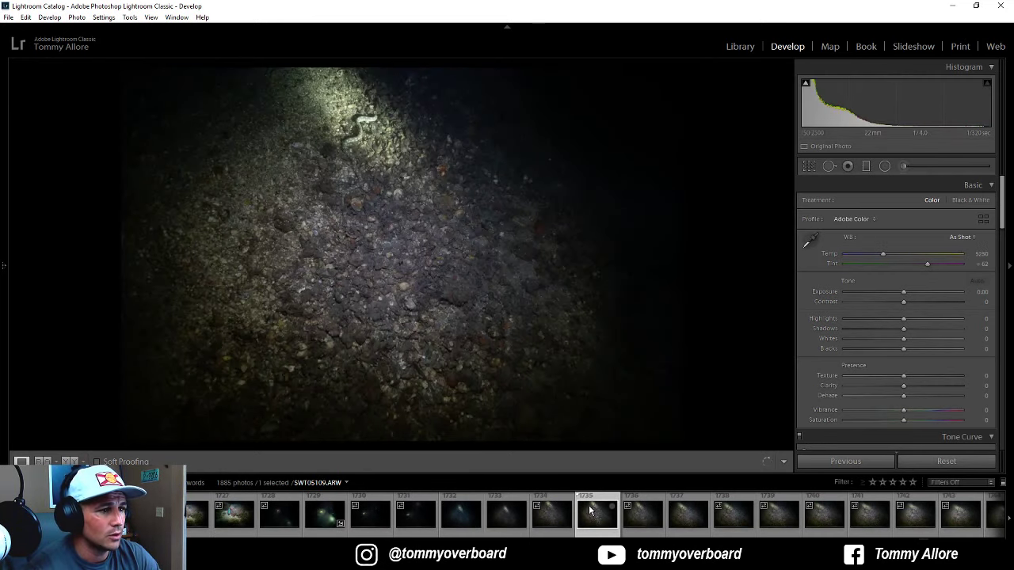
Step: View eel shots SWT05111, SWT05113, SWT05115 and SWT05117, then jump ahead to SWT05130
{"action": "left_click", "coordinate": [688, 518]}
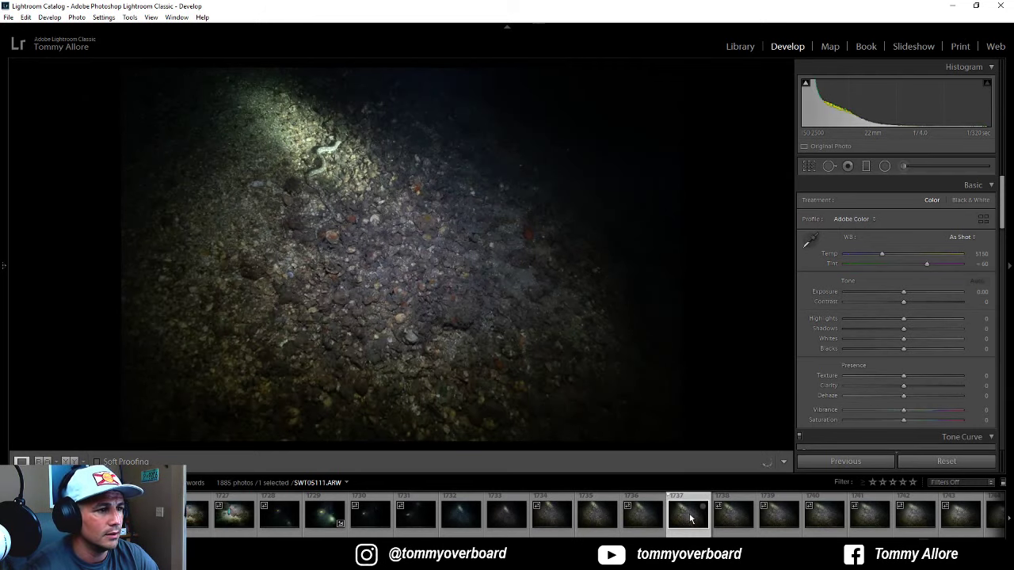
{"action": "left_click", "coordinate": [780, 515]}
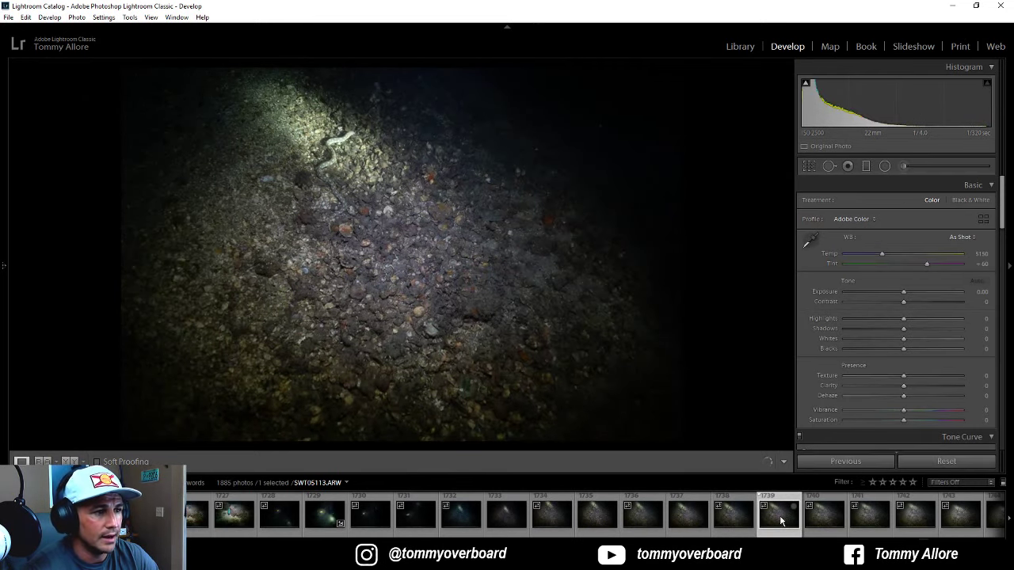
{"action": "left_click", "coordinate": [878, 517]}
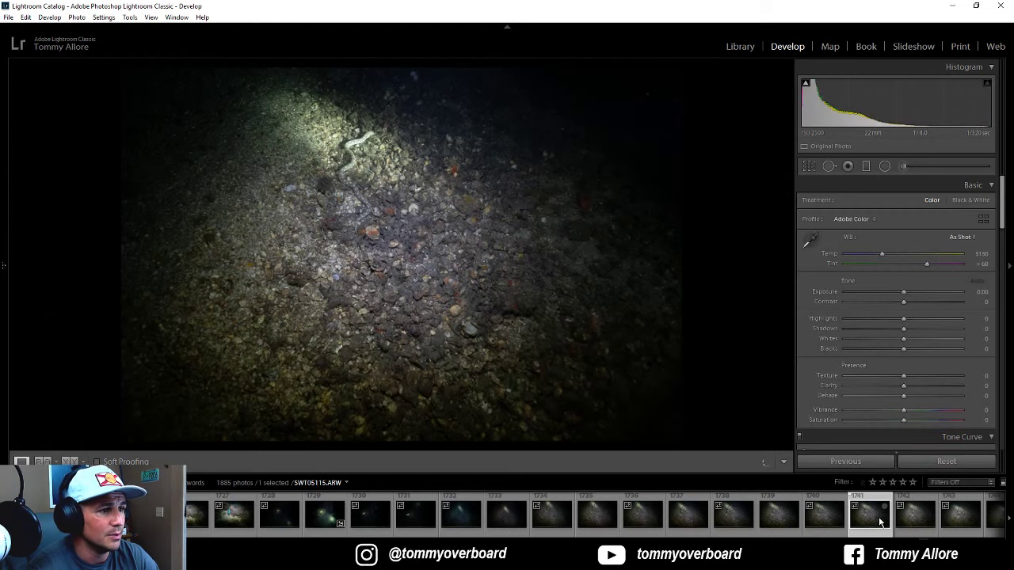
{"action": "left_click", "coordinate": [962, 516]}
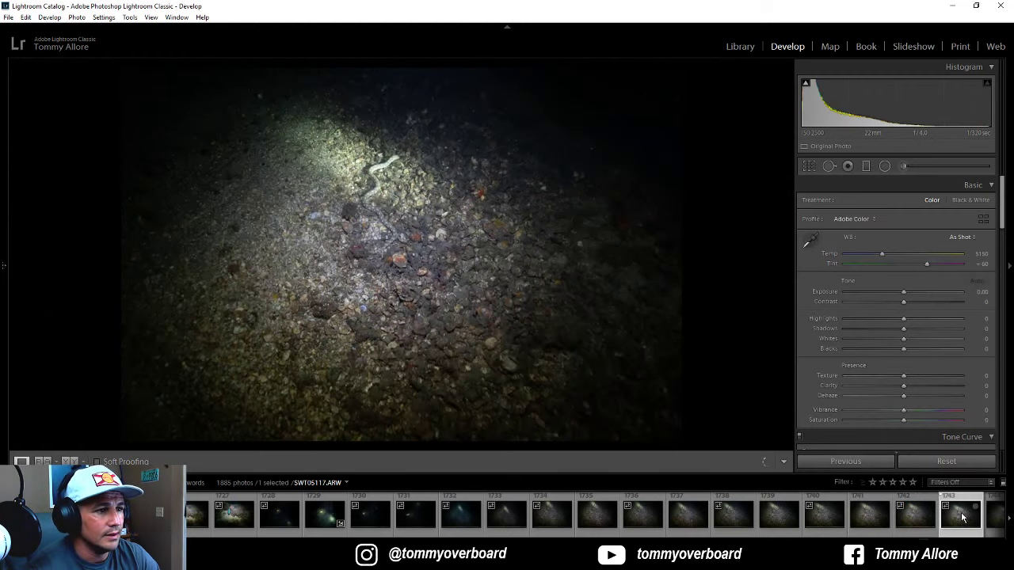
{"action": "key", "text": "Right"}
{"action": "key", "text": "Right"}
{"action": "key", "text": "Right"}
{"action": "key", "text": "Right"}
{"action": "key", "text": "Right"}
{"action": "key", "text": "Right"}
{"action": "key", "text": "Right"}
{"action": "key", "text": "Right"}
{"action": "key", "text": "Right"}
{"action": "key", "text": "Right"}
{"action": "key", "text": "Right"}
{"action": "key", "text": "Right"}
{"action": "key", "text": "Right"}
{"action": "key", "text": "Right"}
{"action": "key", "text": "Right"}
{"action": "key", "text": "Right"}
{"action": "key", "text": "Right"}
{"action": "key", "text": "Right"}
{"action": "key", "text": "Right"}
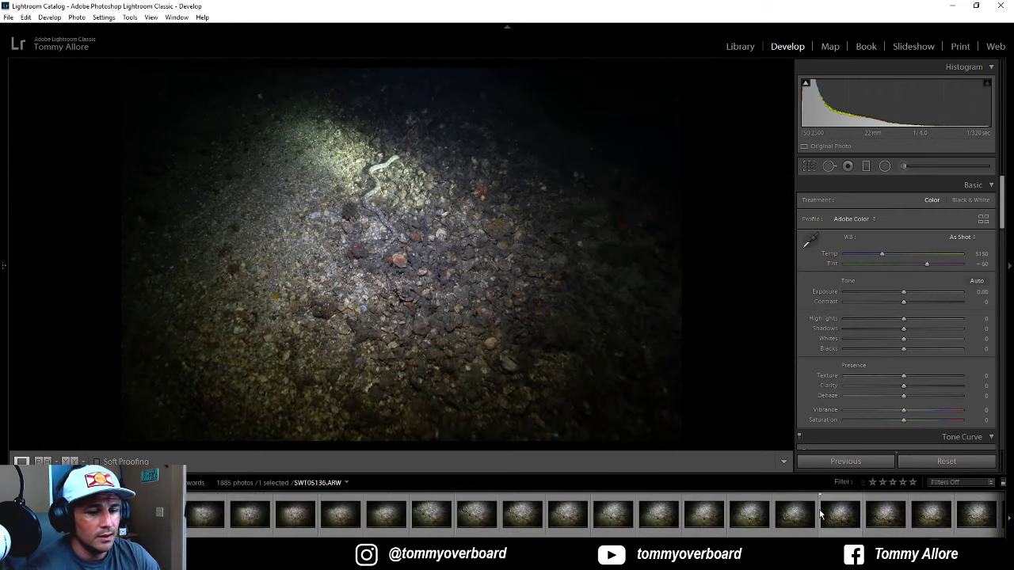
Step: Open eel photo SWT05131 and inspect the eel at 1:1
{"action": "left_click", "coordinate": [607, 520]}
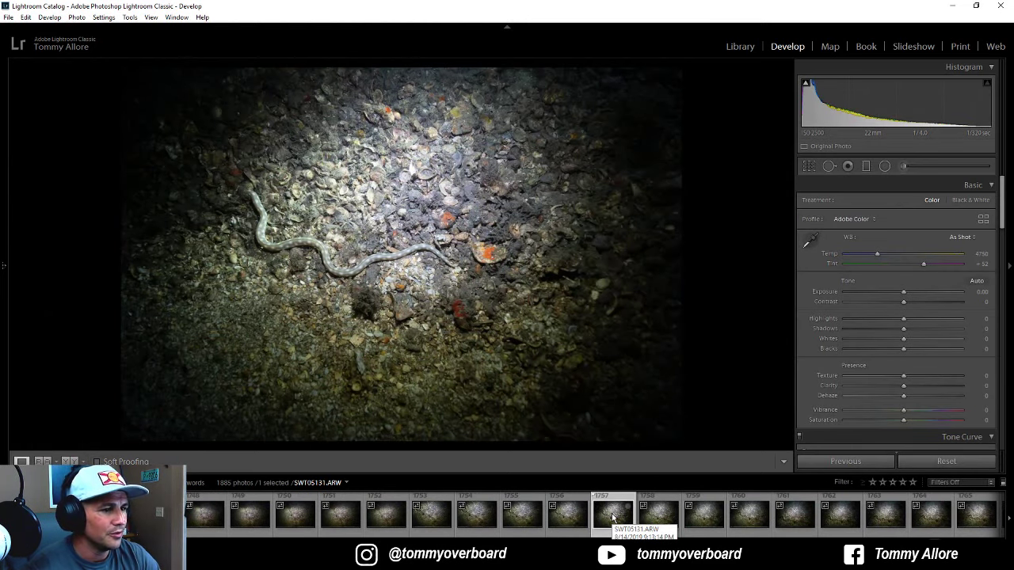
{"action": "left_click", "coordinate": [263, 222]}
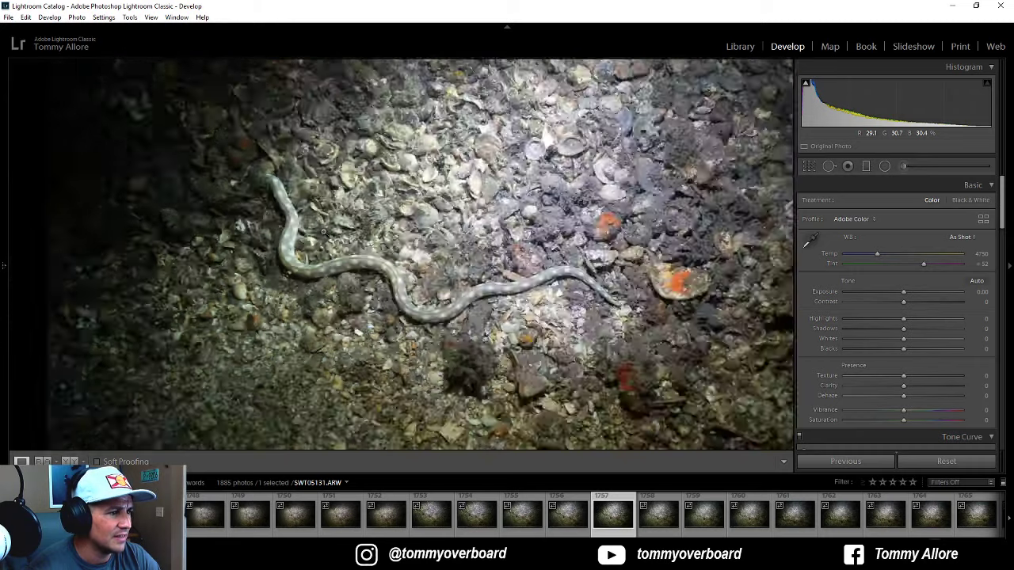
{"action": "left_click_drag", "start_coordinate": [323, 232], "coordinate": [291, 239]}
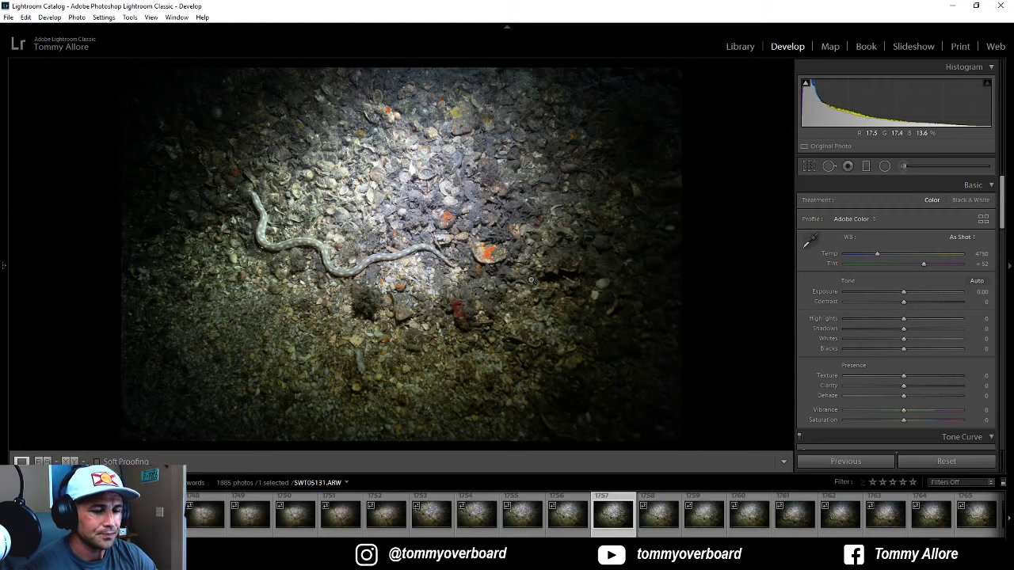
Step: View eel photos SWT05133, SWT05135, SWT05136 and SWT05137, then advance to SWT05155
{"action": "left_click", "coordinate": [708, 514]}
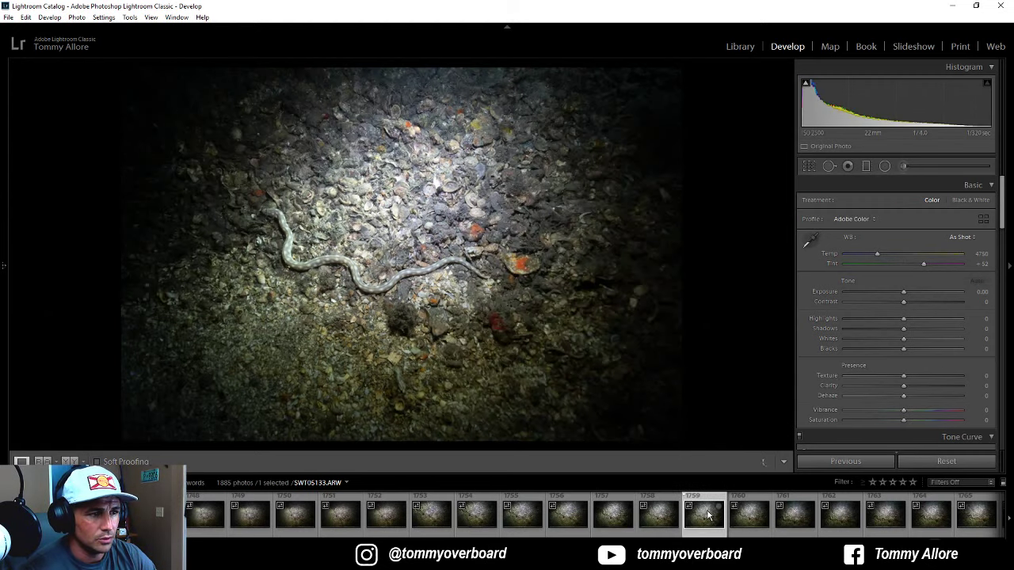
{"action": "left_click", "coordinate": [796, 515]}
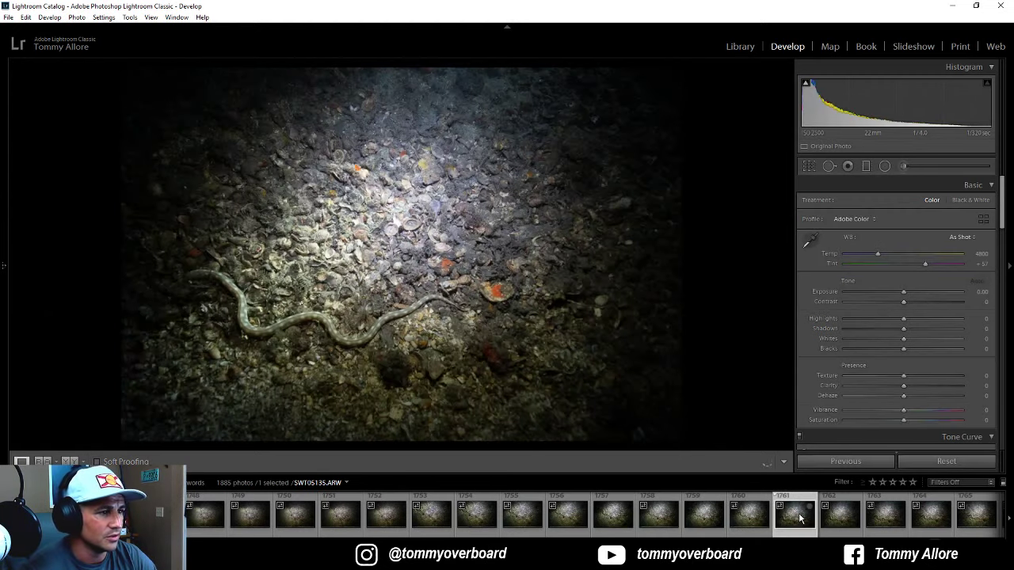
{"action": "left_click", "coordinate": [839, 515]}
{"action": "left_click", "coordinate": [886, 519]}
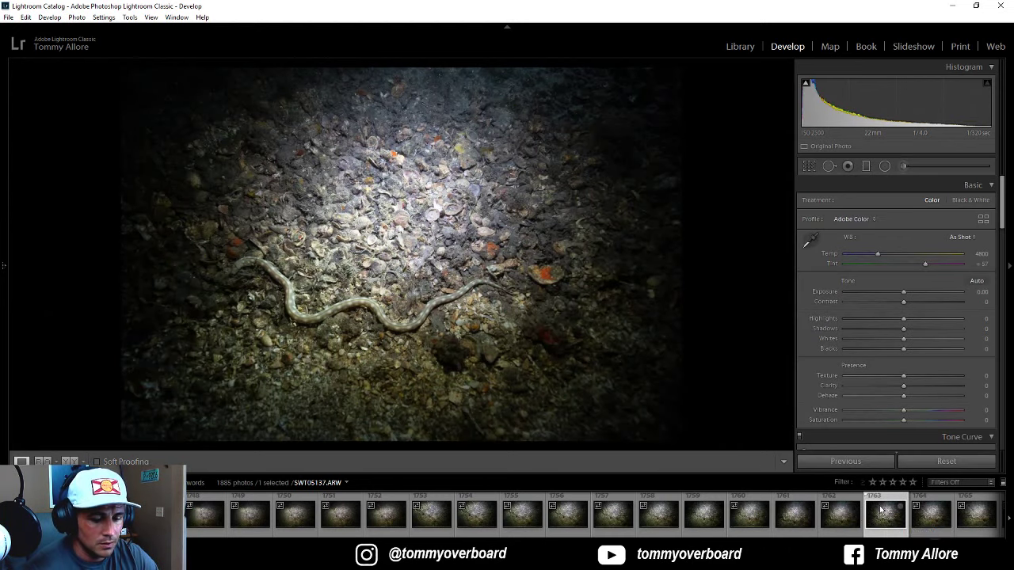
{"action": "key", "text": "Right"}
{"action": "key", "text": "Right"}
{"action": "key", "text": "Right"}
{"action": "key", "text": "Right"}
{"action": "key", "text": "Right"}
{"action": "key", "text": "Right"}
{"action": "key", "text": "Right"}
{"action": "key", "text": "Right"}
{"action": "key", "text": "Right"}
{"action": "key", "text": "Right"}
{"action": "key", "text": "Right"}
{"action": "key", "text": "Right"}
{"action": "key", "text": "Right"}
{"action": "key", "text": "Right"}
{"action": "key", "text": "Right"}
{"action": "key", "text": "Right"}
{"action": "key", "text": "Right"}
{"action": "key", "text": "Right"}
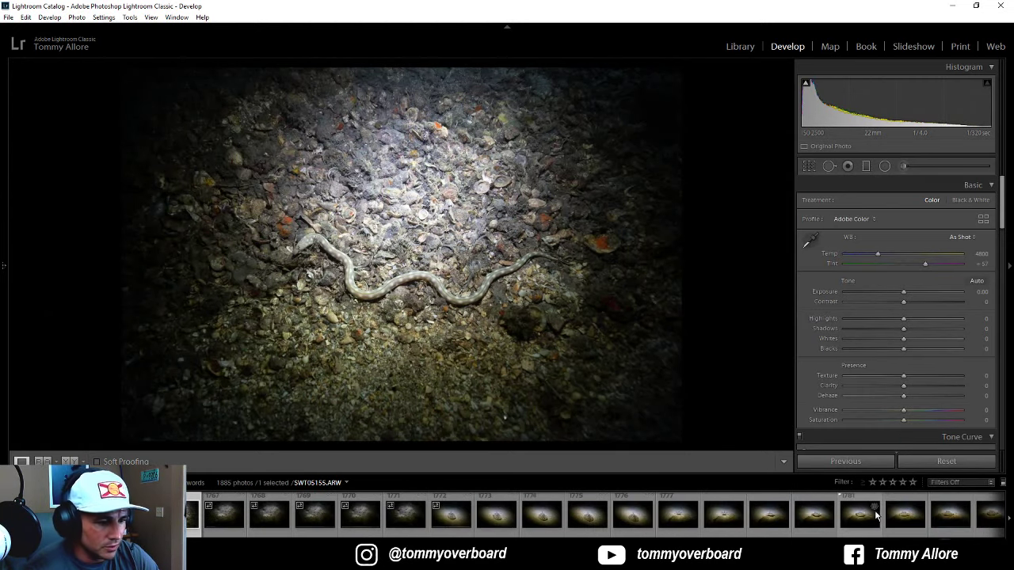
Step: Review stingray photos SWT05146 and SWT05151 onward, checking a stingray's face at full size
{"action": "left_click", "coordinate": [452, 520]}
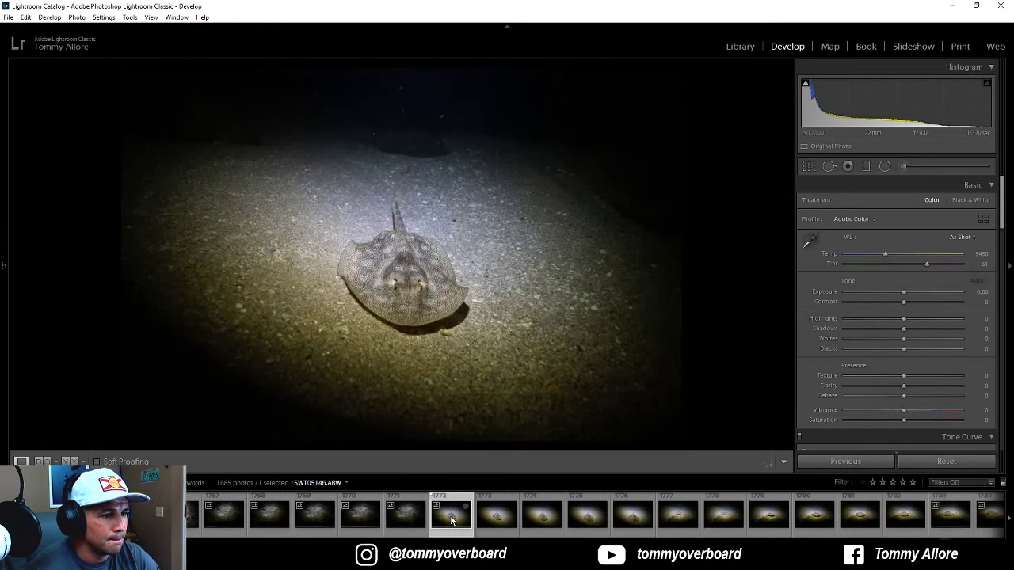
{"action": "left_click", "coordinate": [587, 519]}
{"action": "left_click", "coordinate": [679, 519]}
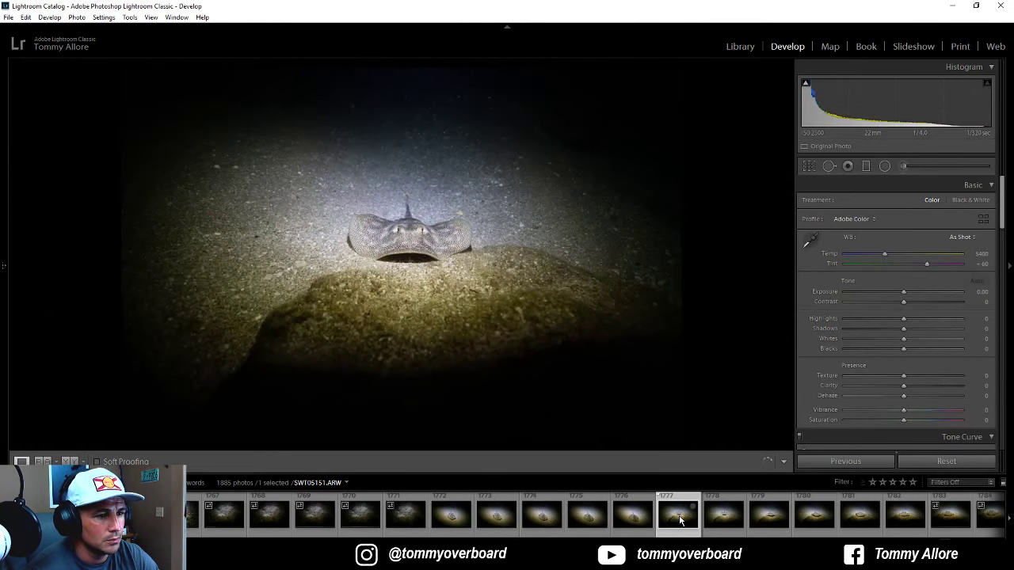
{"action": "left_click", "coordinate": [726, 519]}
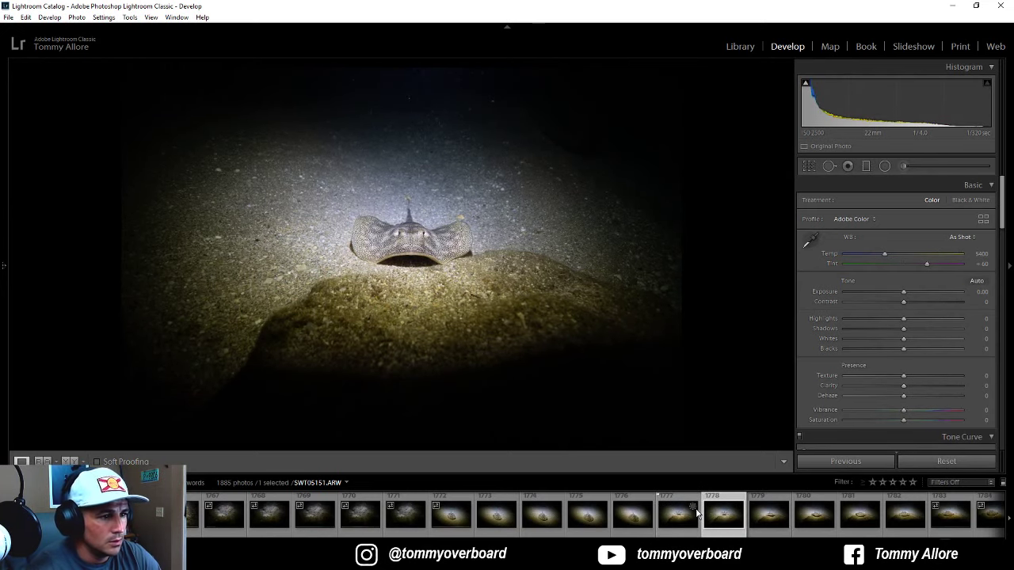
{"action": "left_click", "coordinate": [383, 235]}
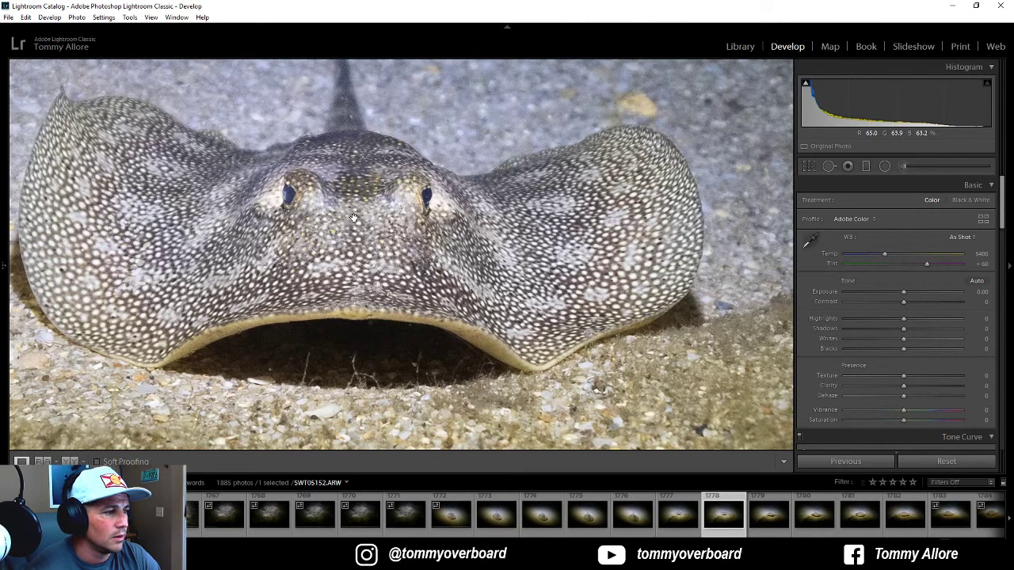
{"action": "left_click", "coordinate": [354, 218]}
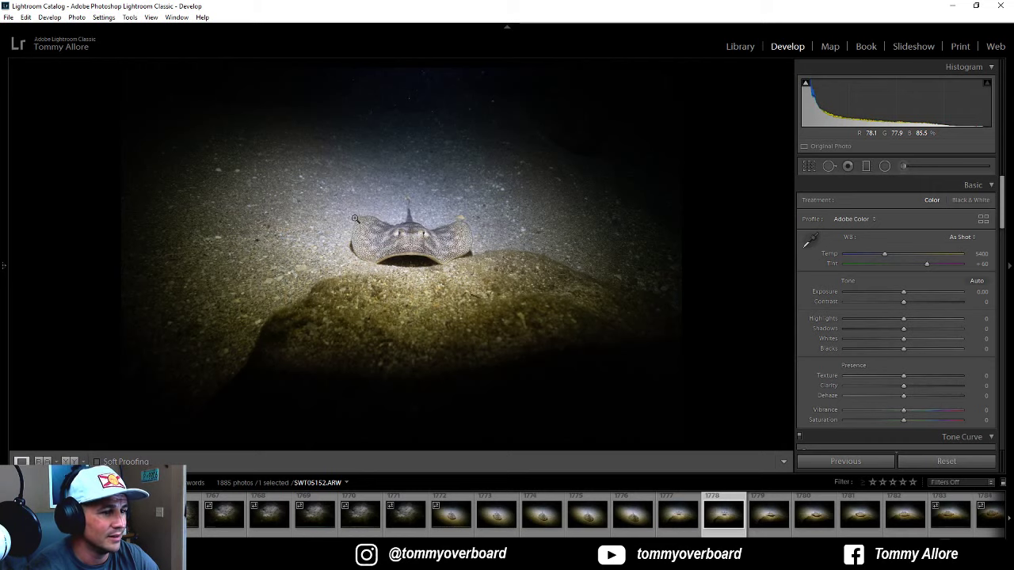
Step: Check the next stingray shot at full size and rate it one star
{"action": "key", "text": "Right"}
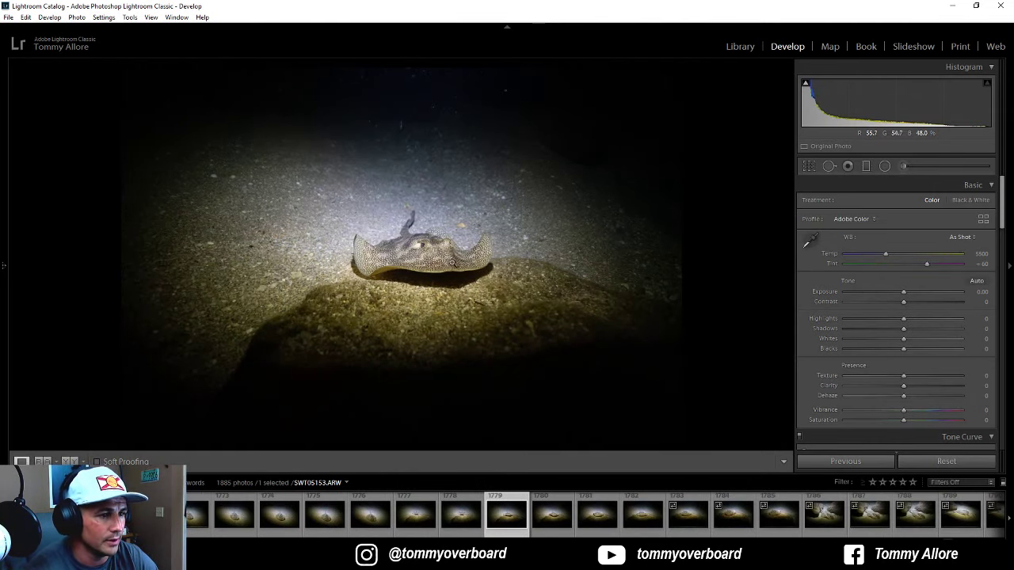
{"action": "left_click", "coordinate": [448, 260]}
{"action": "left_click_drag", "start_coordinate": [449, 260], "coordinate": [475, 261]}
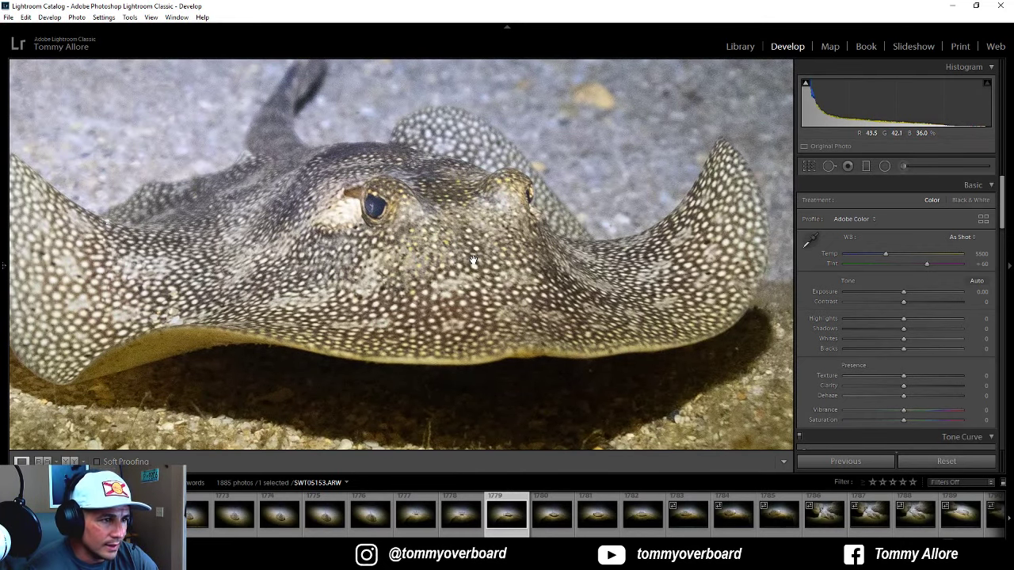
{"action": "left_click", "coordinate": [463, 259]}
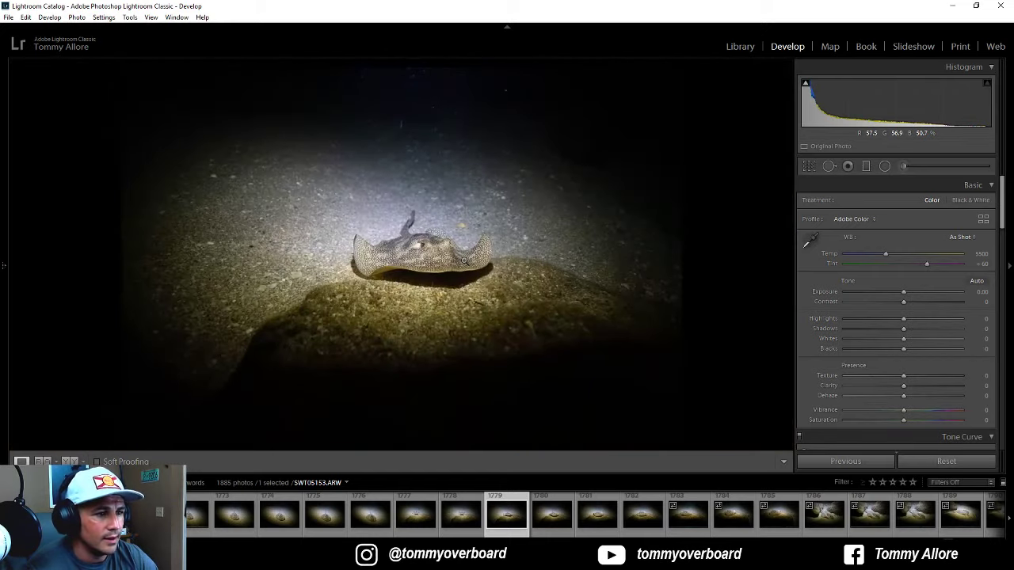
{"action": "key", "text": "1"}
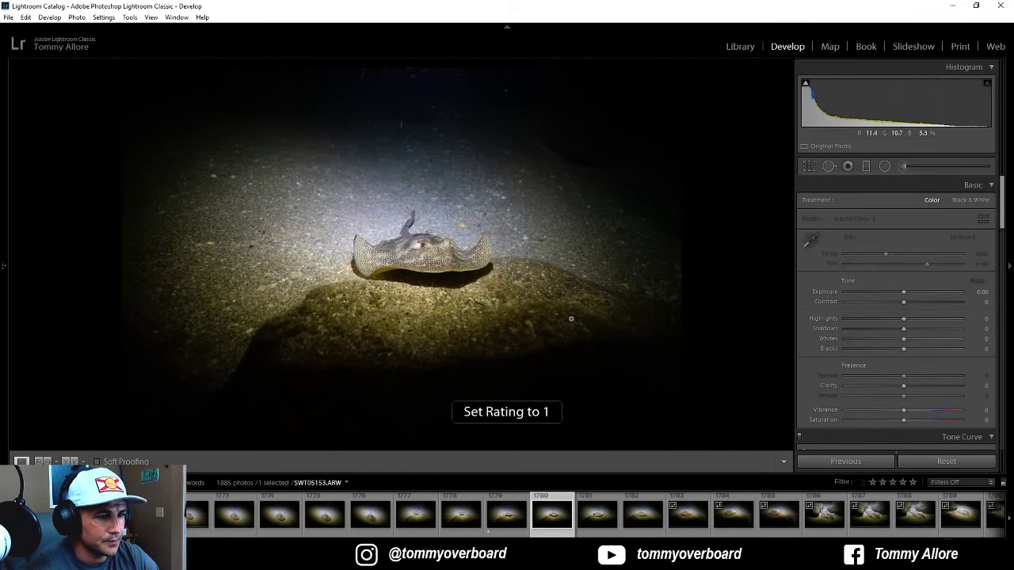
Step: Go back to SWT05153, rate it one star, and advance to SWT05154
{"action": "key", "text": "Right"}
{"action": "key", "text": "Right"}
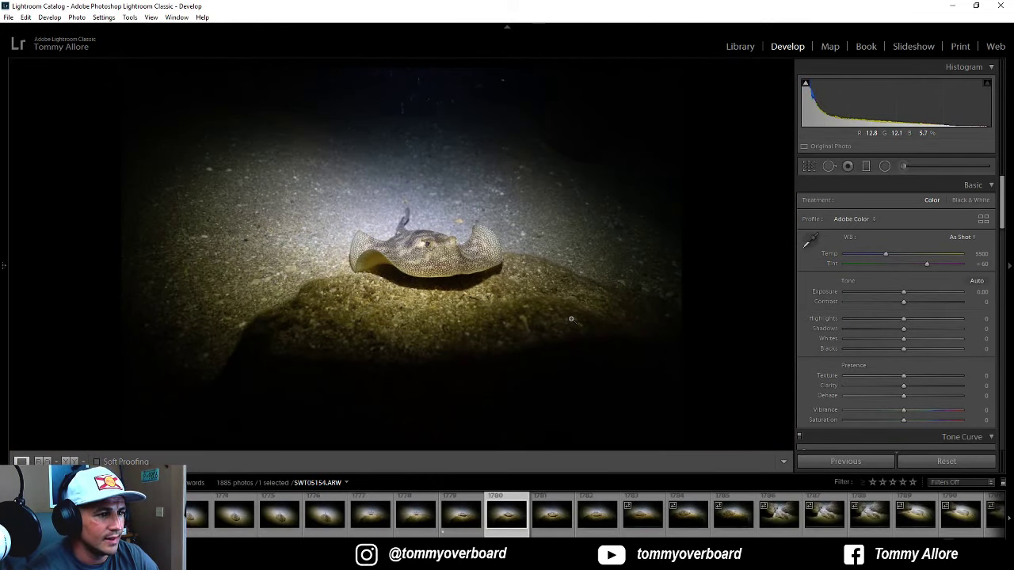
{"action": "key", "text": "Left"}
{"action": "key", "text": "Left"}
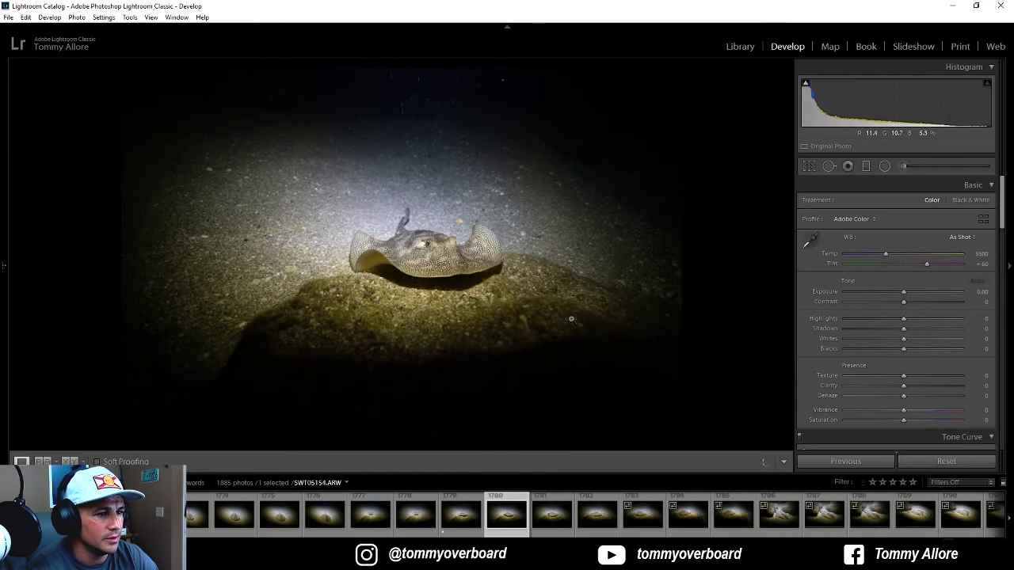
{"action": "key", "text": "1"}
{"action": "key", "text": "Right"}
Step: Skip the remaining stingray shots and open rock-ledge photo SWT05169 (thumbnail 1795)
{"action": "key", "text": "Right"}
{"action": "key", "text": "Right"}
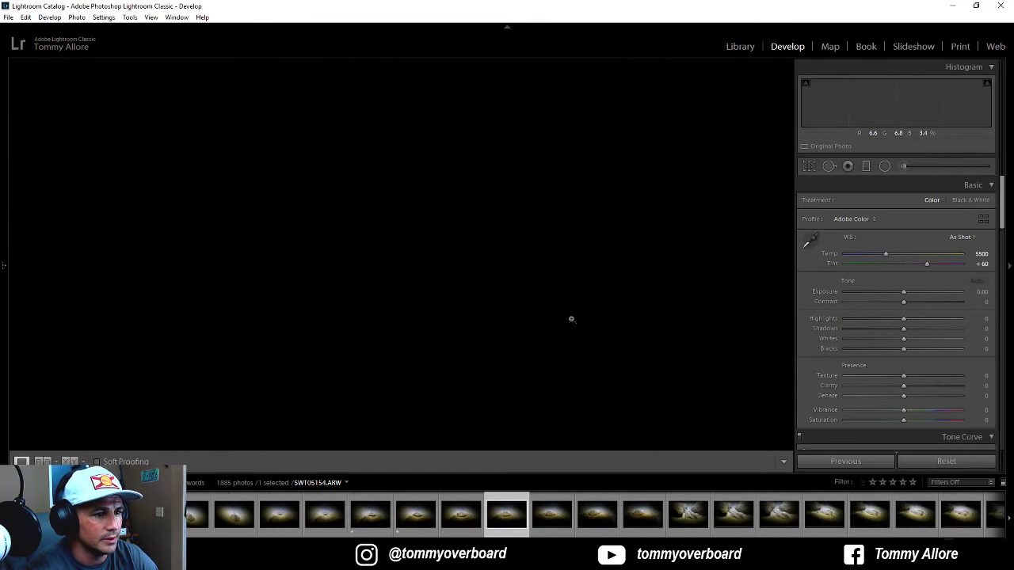
{"action": "key", "text": "Right"}
{"action": "key", "text": "Right"}
{"action": "key", "text": "Right"}
{"action": "key", "text": "Right"}
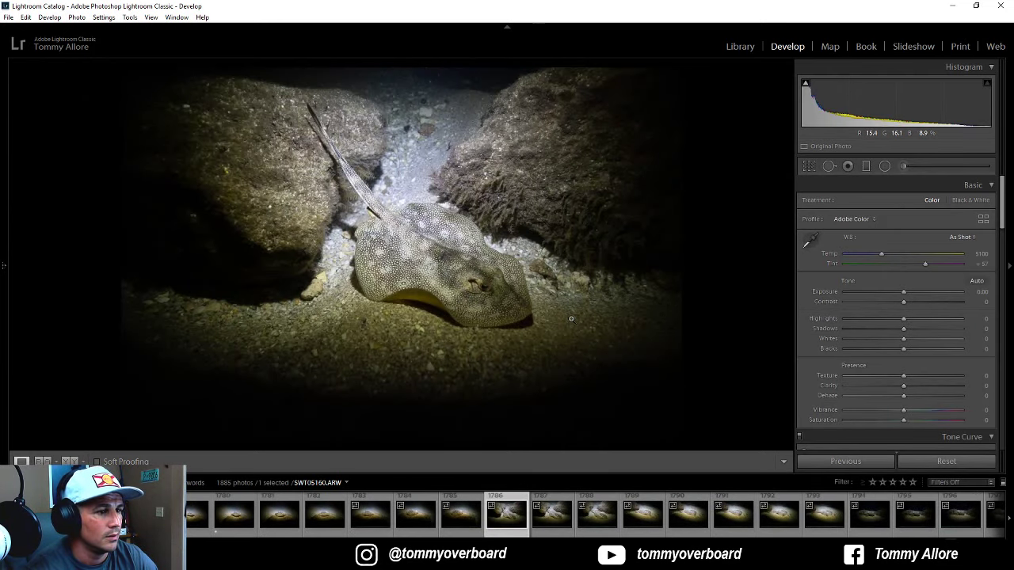
{"action": "key", "text": "Right"}
{"action": "key", "text": "Right"}
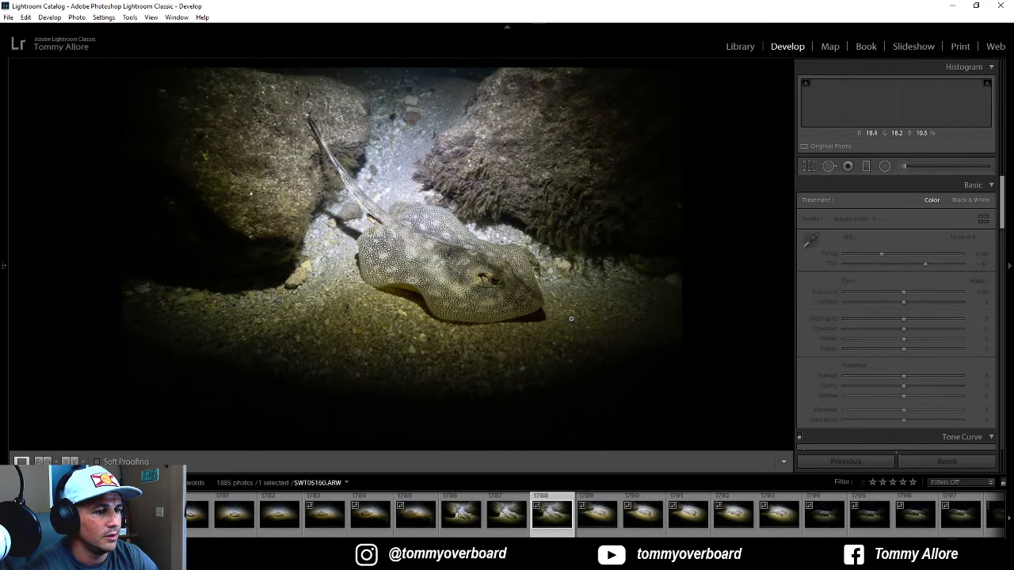
{"action": "key", "text": "Right"}
{"action": "key", "text": "Right"}
{"action": "key", "text": "Right"}
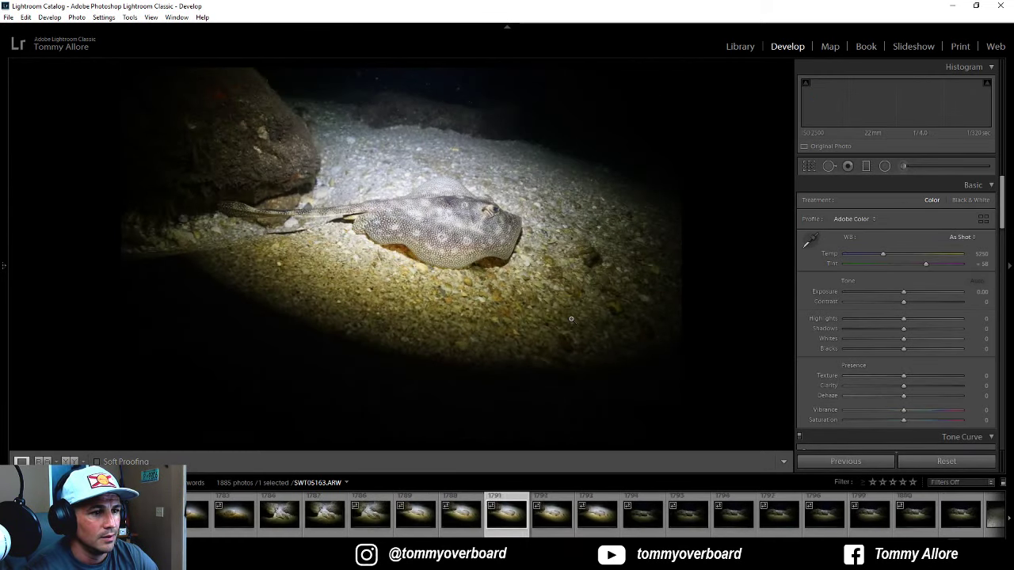
{"action": "key", "text": "Right"}
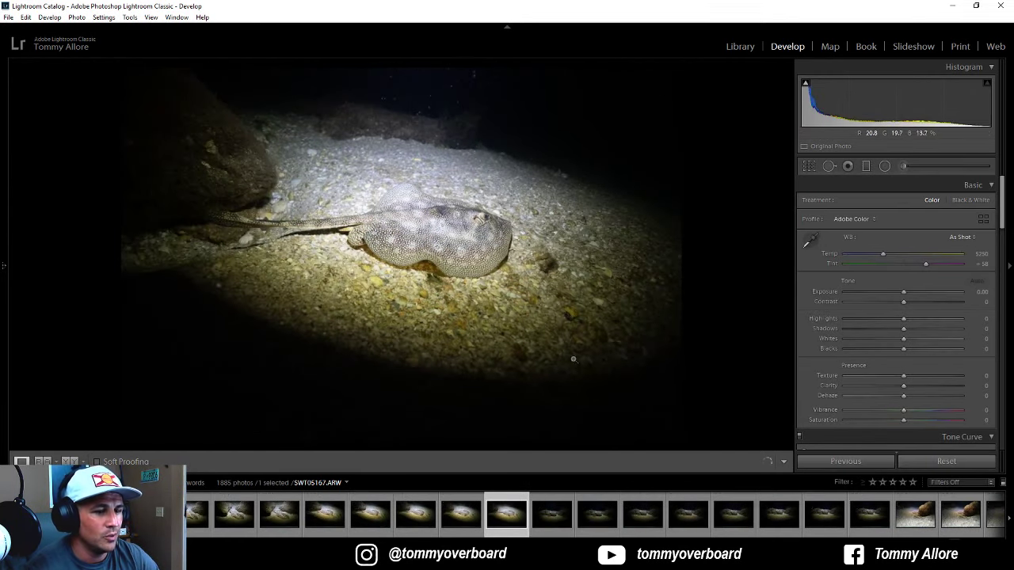
{"action": "left_click", "coordinate": [592, 514]}
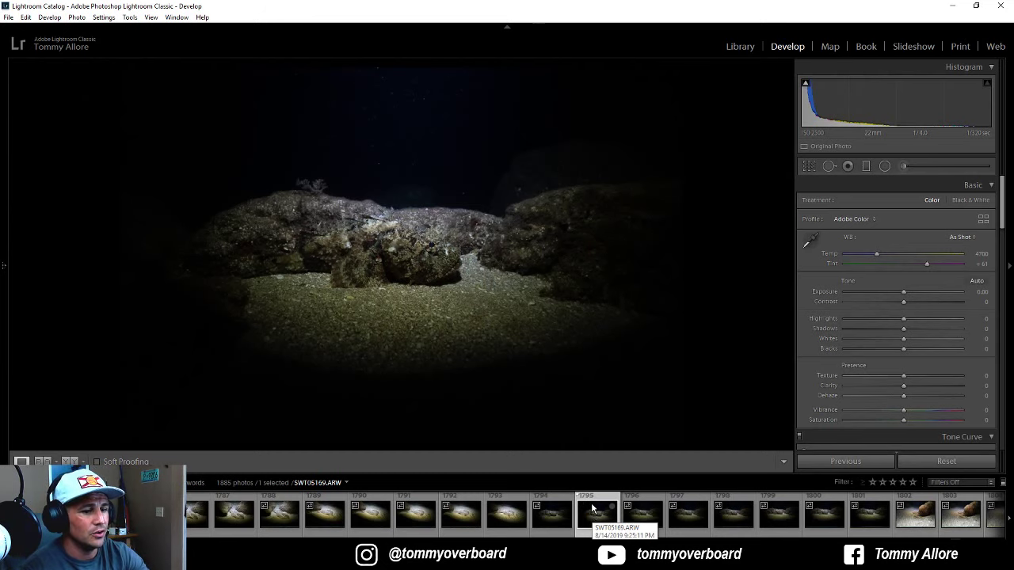
Step: Open SWT05170, inspect the scorpionfish's head at 1:1, and rate it one star
{"action": "left_click", "coordinate": [646, 515]}
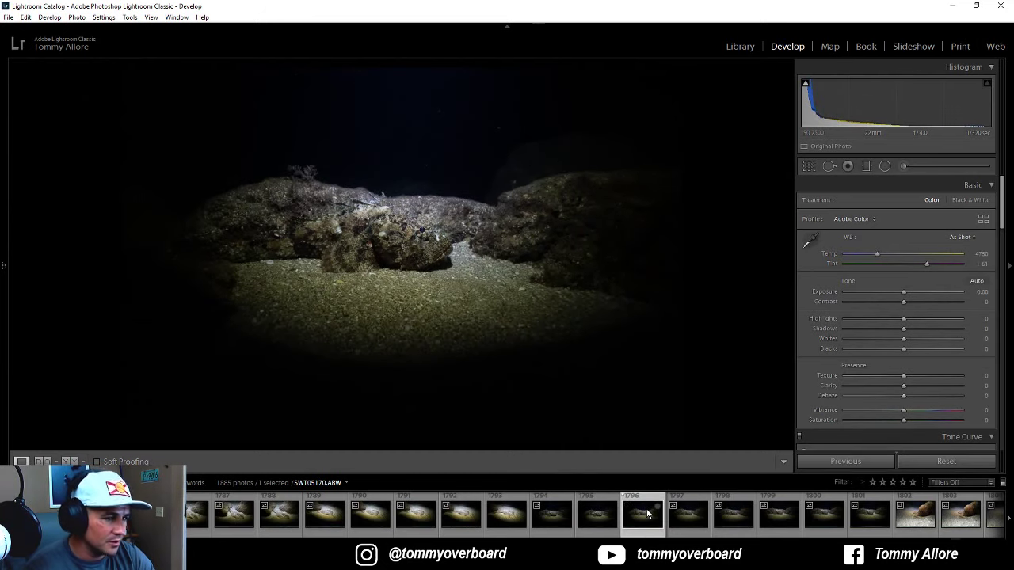
{"action": "left_click", "coordinate": [412, 236]}
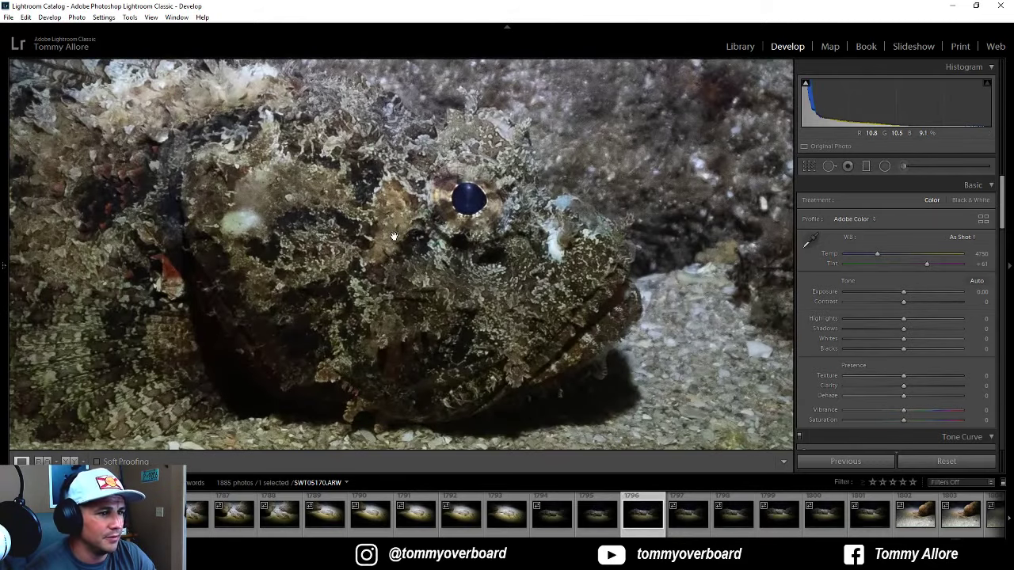
{"action": "left_click_drag", "start_coordinate": [411, 236], "coordinate": [382, 268]}
{"action": "left_click", "coordinate": [481, 242]}
{"action": "left_click", "coordinate": [444, 238]}
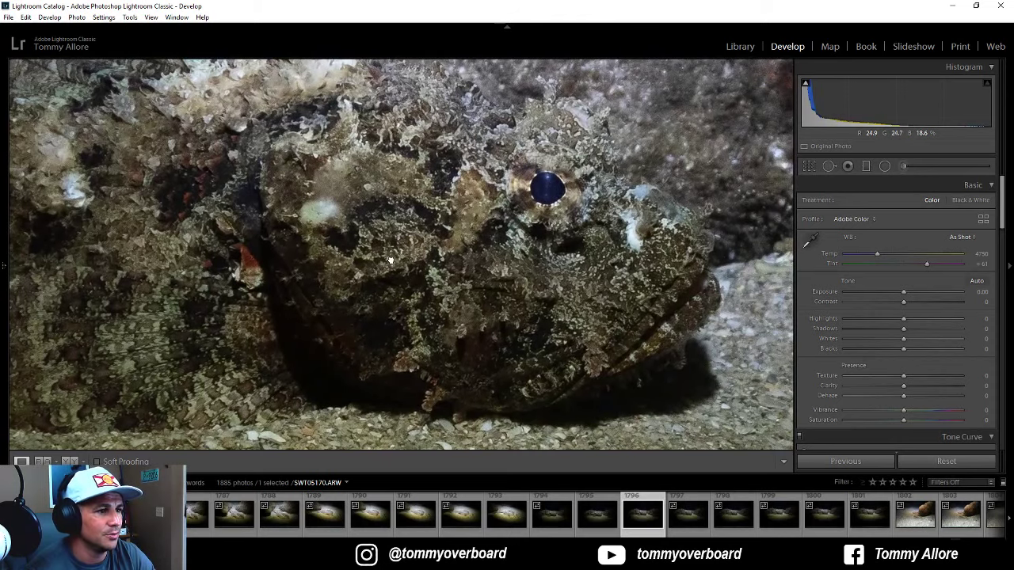
{"action": "left_click", "coordinate": [382, 267]}
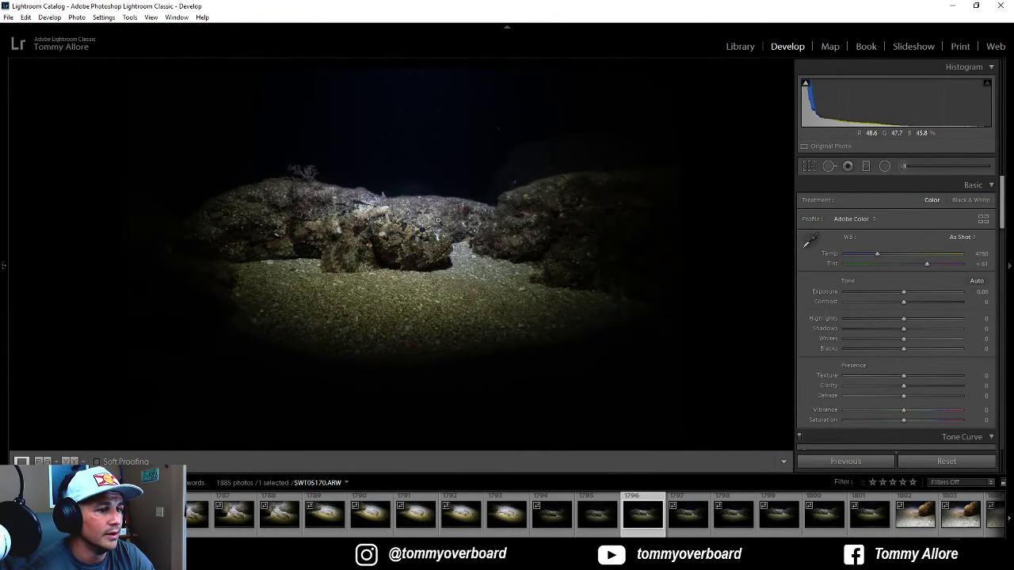
{"action": "left_click", "coordinate": [384, 243]}
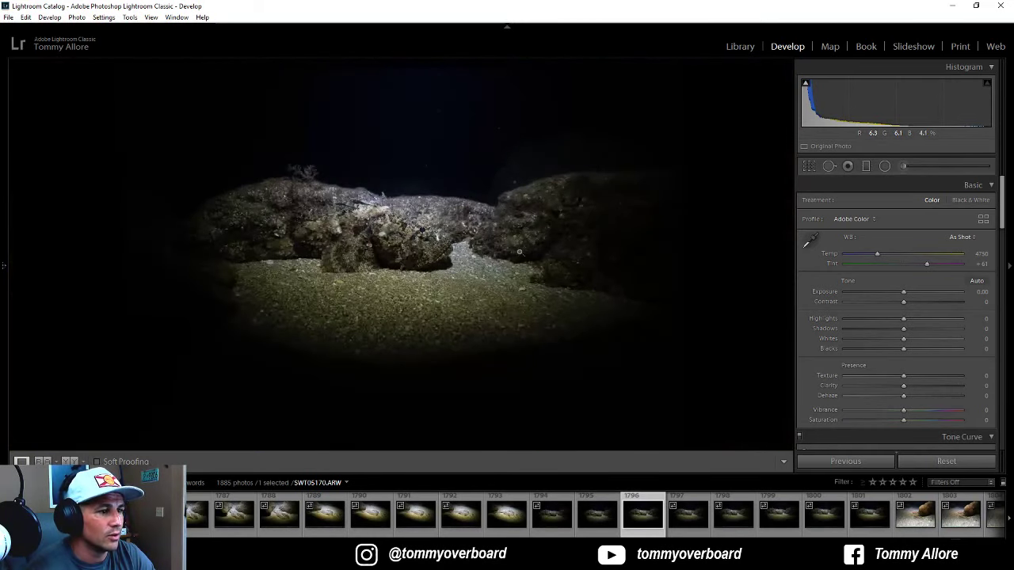
{"action": "key", "text": "1"}
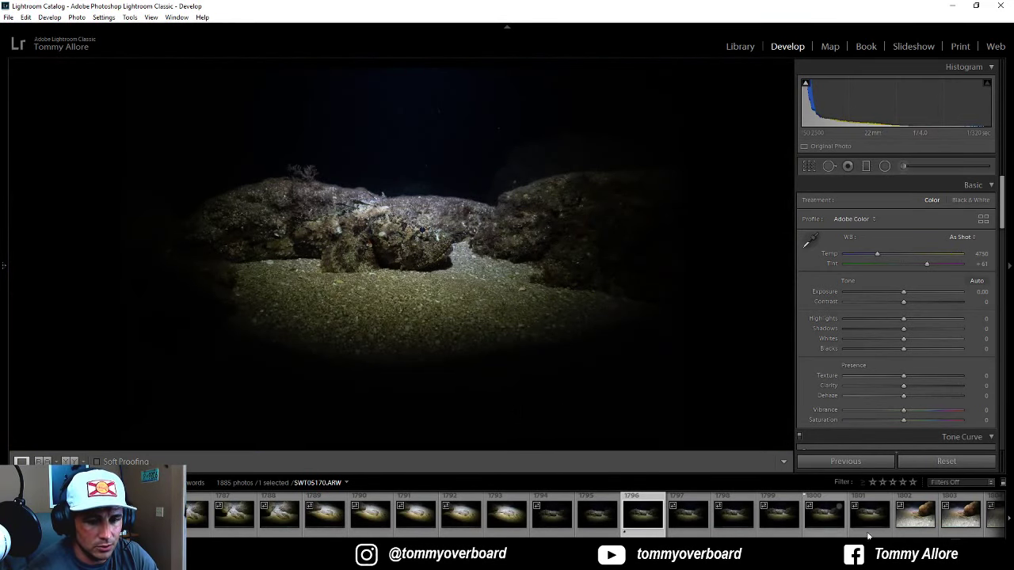
Step: Open crab photo 1802 and inspect it at 1:1, panning across the crab
{"action": "left_click", "coordinate": [928, 518]}
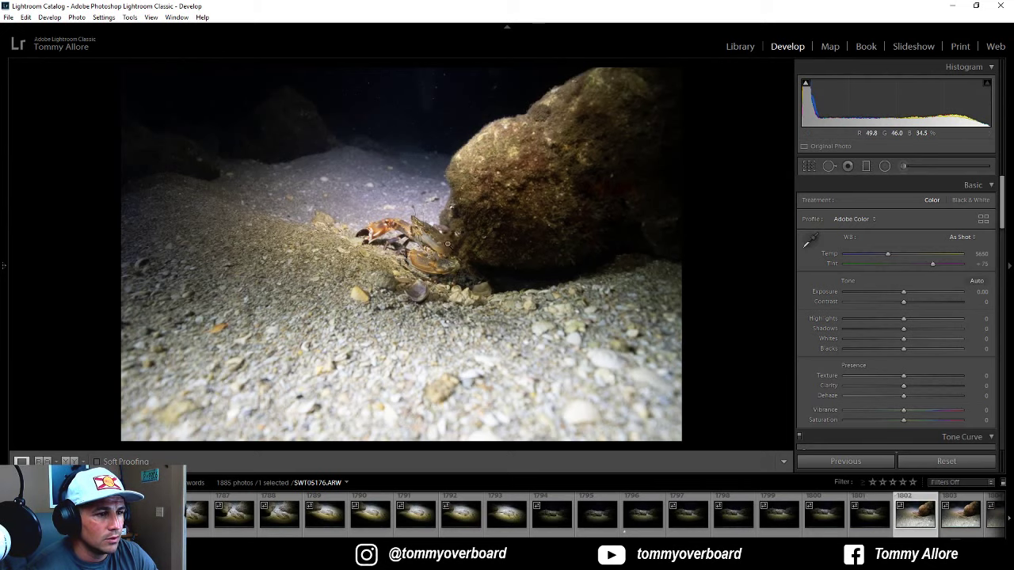
{"action": "left_click", "coordinate": [410, 229]}
{"action": "left_click_drag", "start_coordinate": [412, 225], "coordinate": [453, 188]}
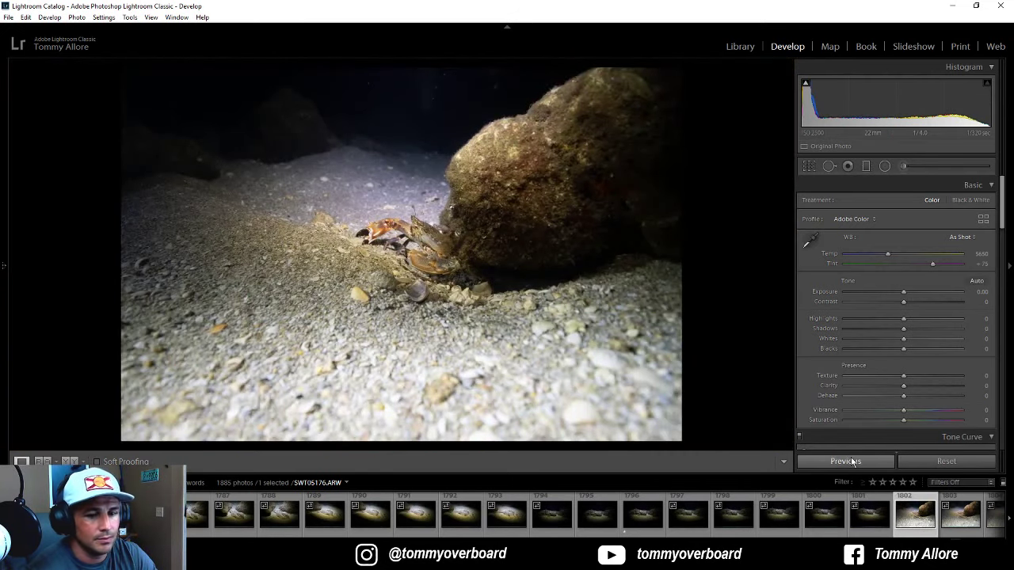
{"action": "scroll", "coordinate": [875, 519], "scroll_direction": "down", "scroll_amount": 5}
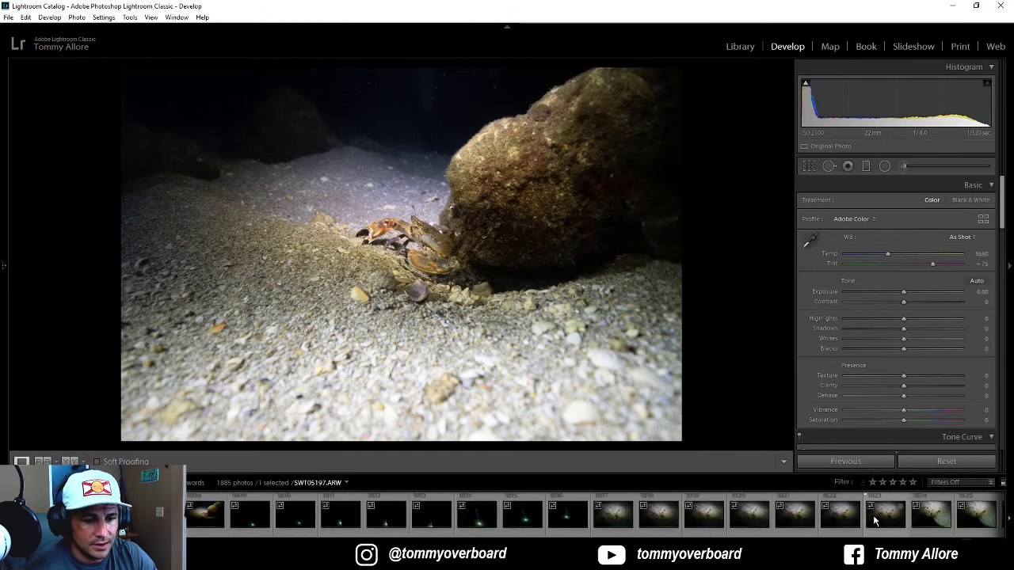
{"action": "scroll", "coordinate": [873, 515], "scroll_direction": "down", "scroll_amount": 2}
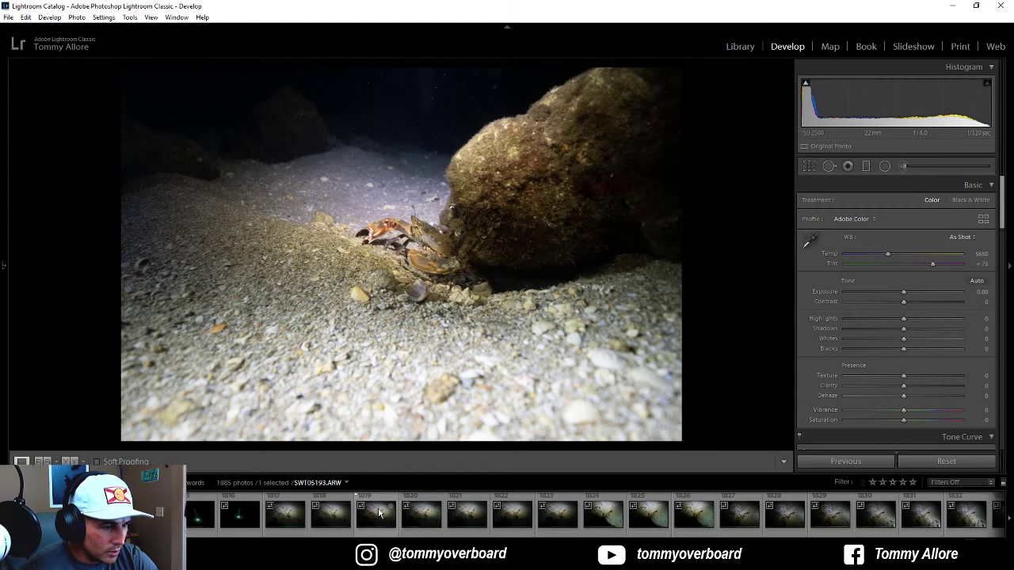
Step: Browse from photos 1819 and 1821 onward, panning a close-up over the first octopus's eye
{"action": "left_click", "coordinate": [381, 513]}
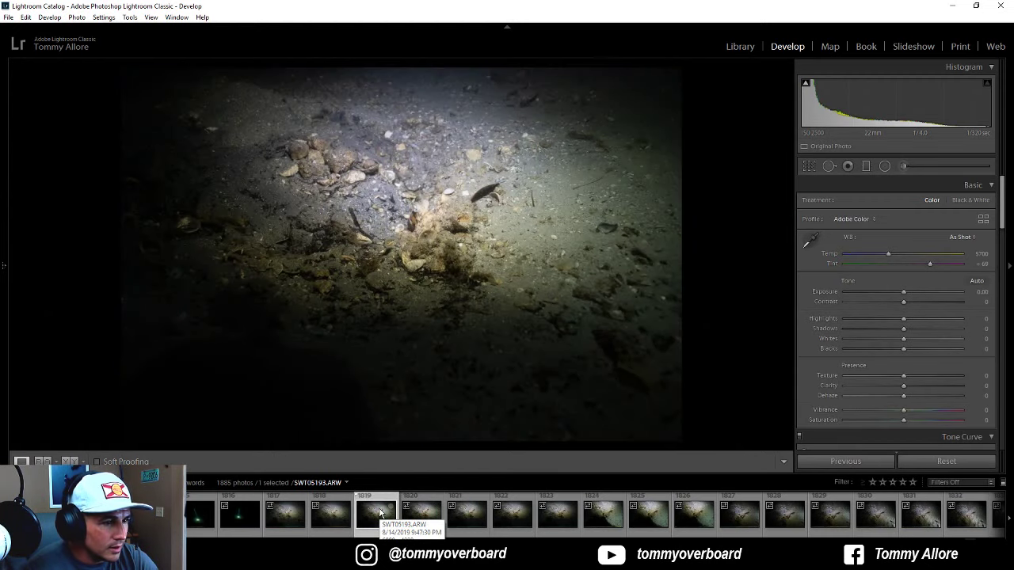
{"action": "left_click", "coordinate": [468, 514]}
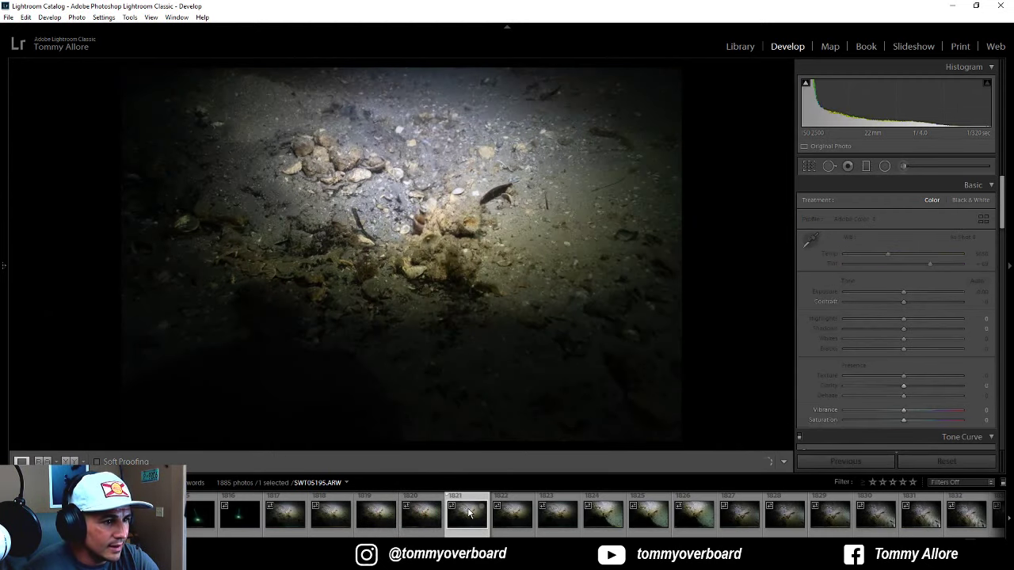
{"action": "key", "text": "Right"}
{"action": "key", "text": "Right"}
{"action": "key", "text": "Right"}
{"action": "key", "text": "Right"}
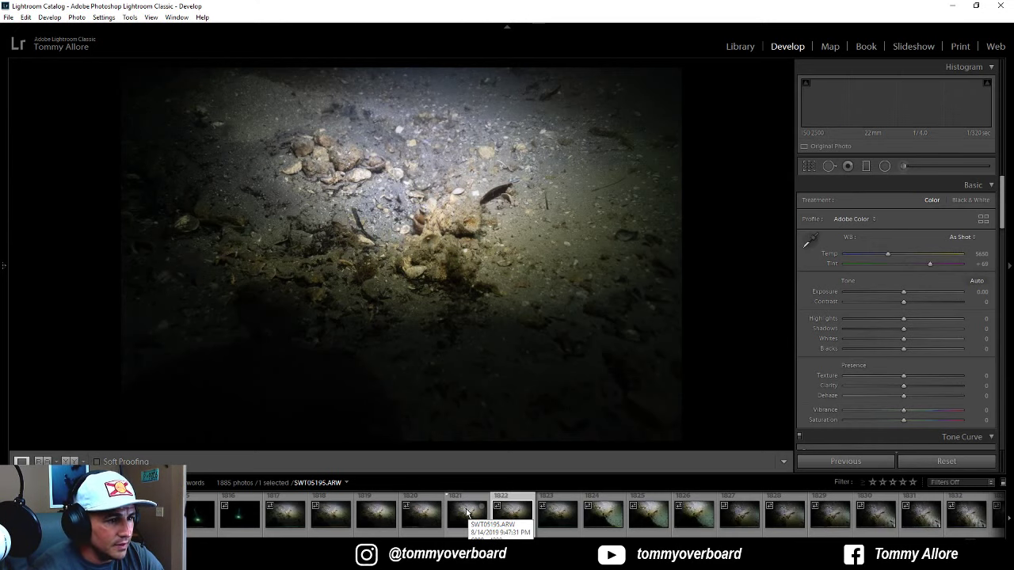
{"action": "key", "text": "Right"}
{"action": "key", "text": "Right"}
{"action": "key", "text": "Right"}
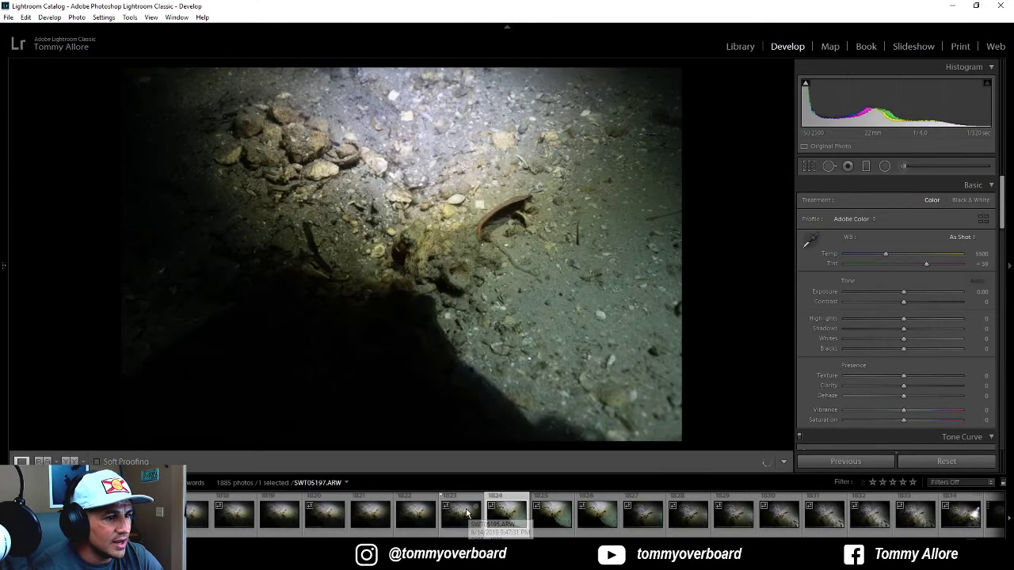
{"action": "key", "text": "Left"}
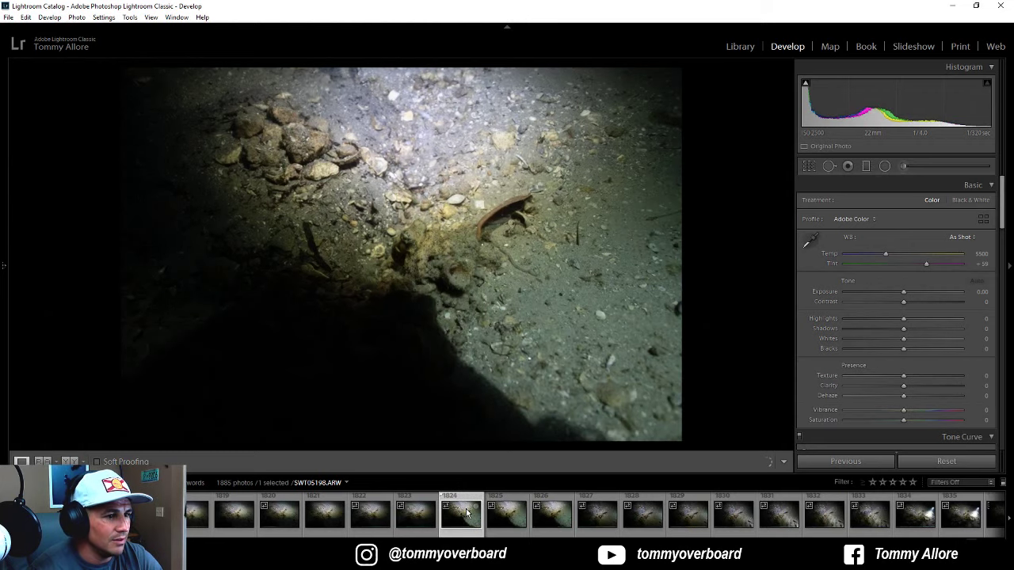
{"action": "key", "text": "Left"}
{"action": "key", "text": "Right"}
{"action": "key", "text": "Right"}
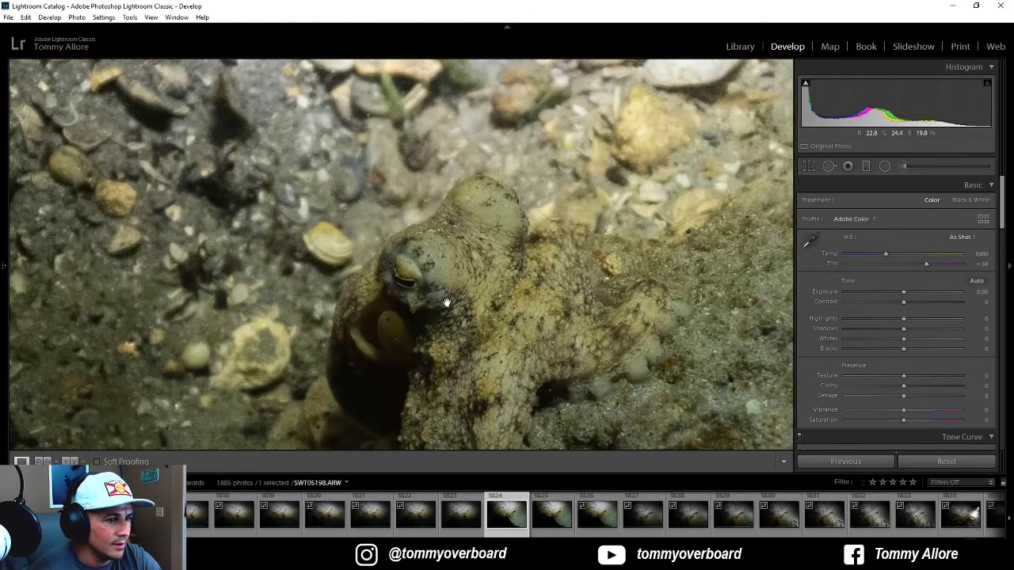
{"action": "left_click_drag", "start_coordinate": [445, 303], "coordinate": [526, 229]}
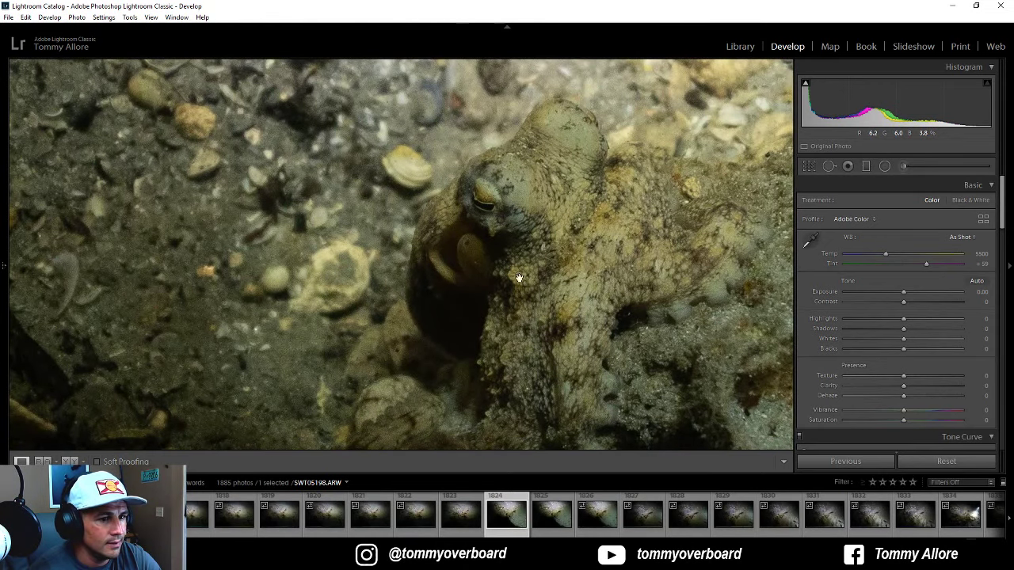
{"action": "left_click_drag", "start_coordinate": [520, 277], "coordinate": [422, 249]}
Step: Step through the next octopus shots, check focus at 1:1, and flag one as a pick
{"action": "key", "text": "Right"}
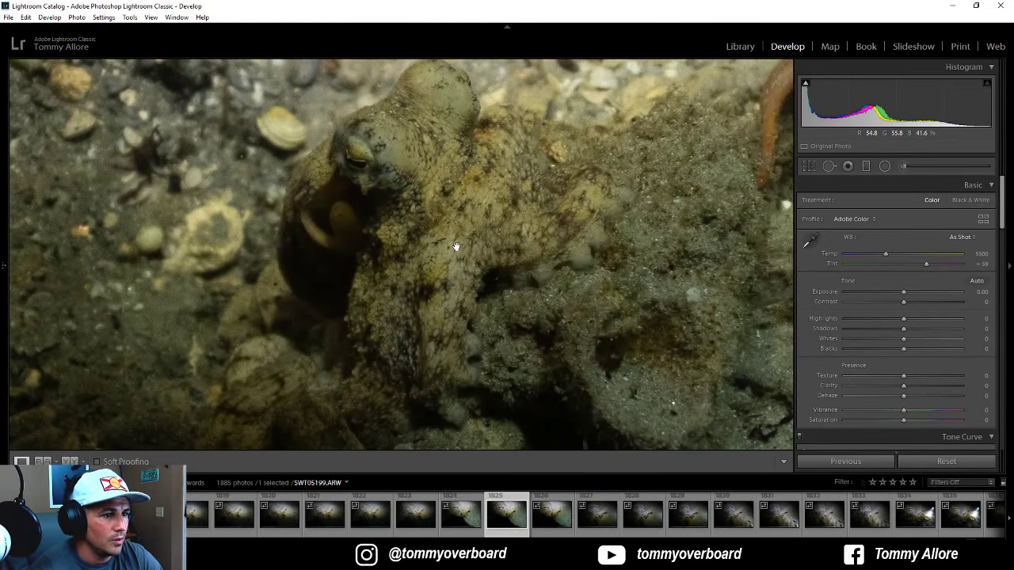
{"action": "key", "text": "Right"}
{"action": "key", "text": "Right"}
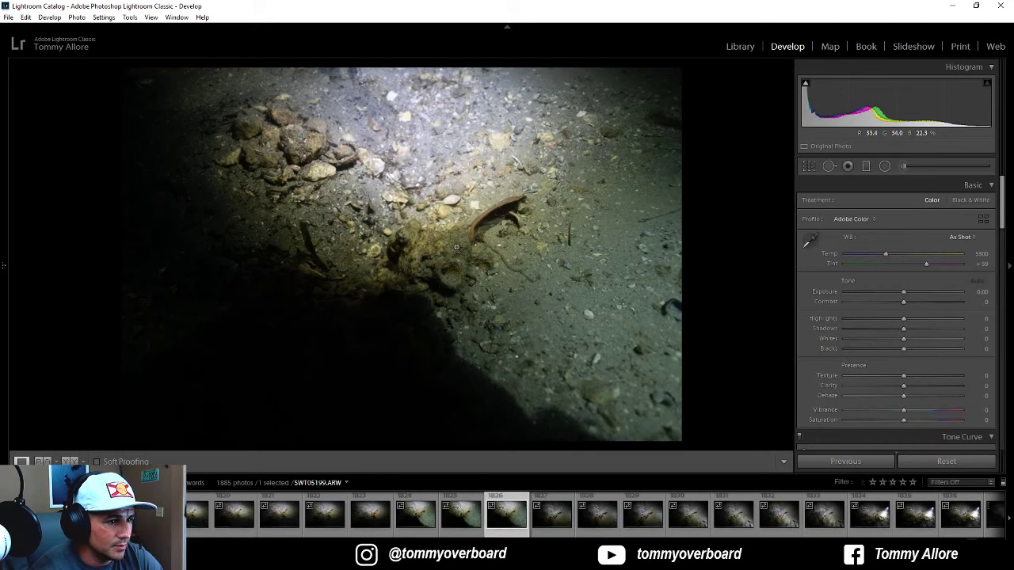
{"action": "key", "text": "Right"}
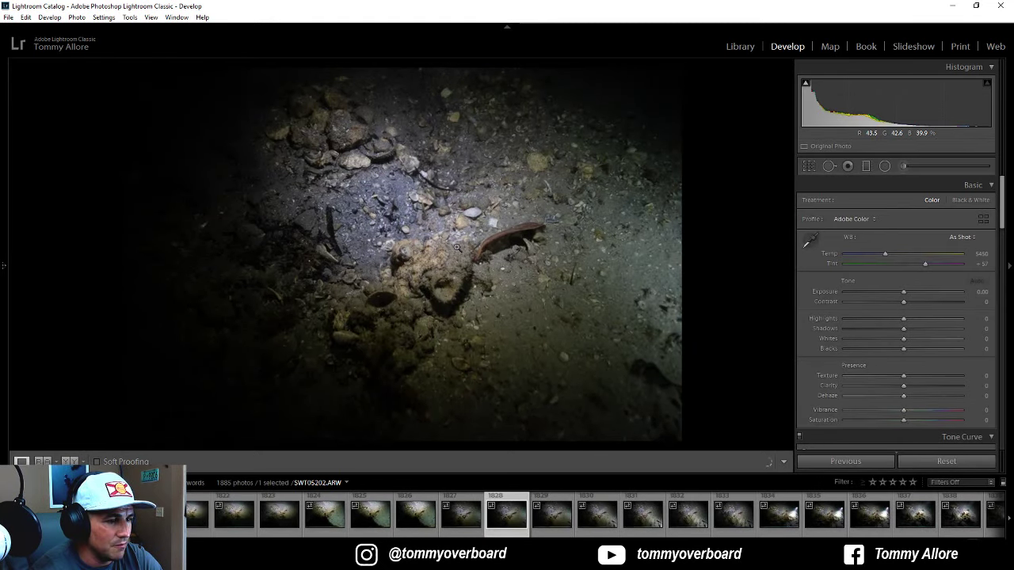
{"action": "key", "text": "Right"}
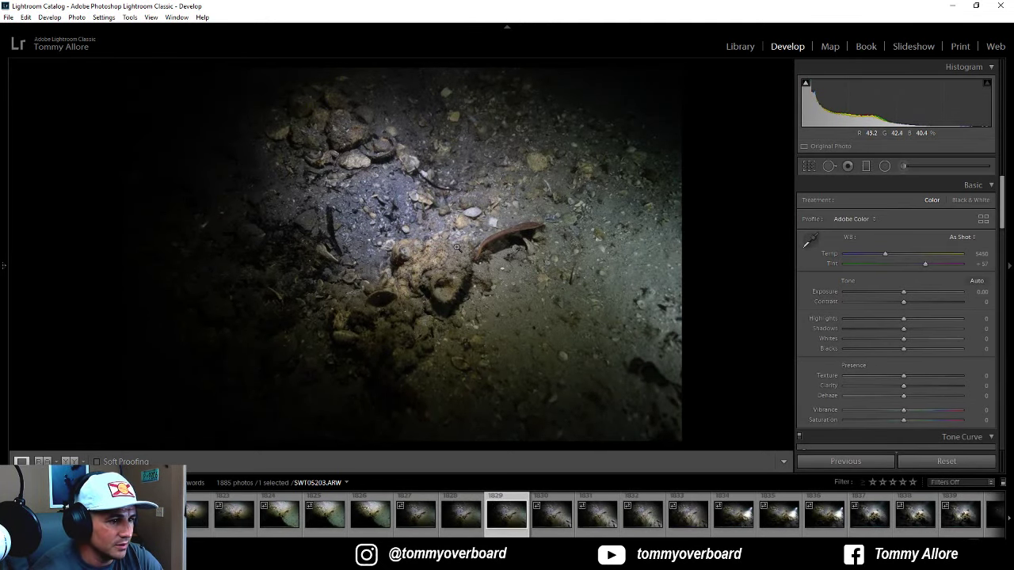
{"action": "left_click", "coordinate": [418, 245]}
{"action": "left_click_drag", "start_coordinate": [427, 275], "coordinate": [446, 224]}
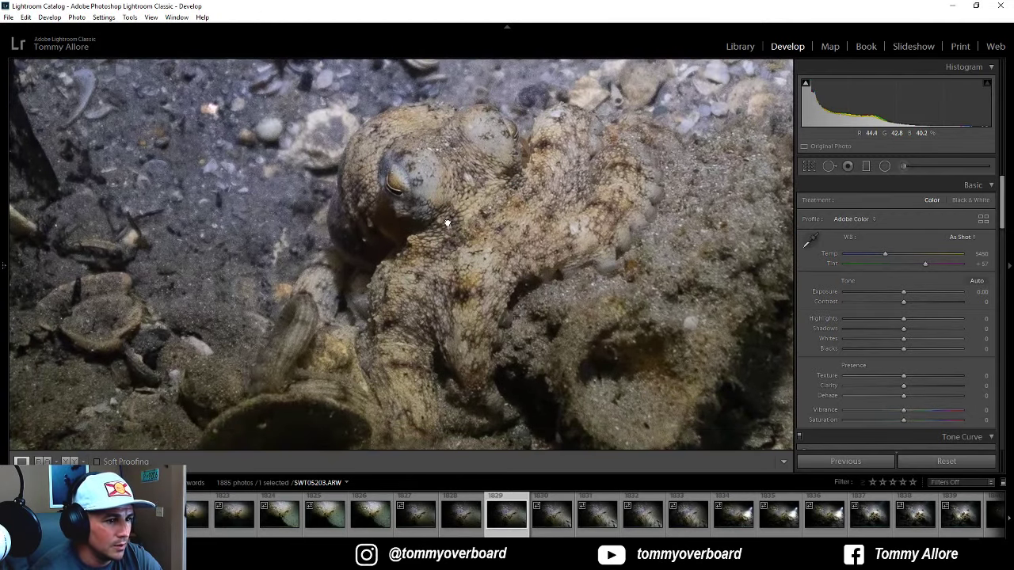
{"action": "key", "text": "Right"}
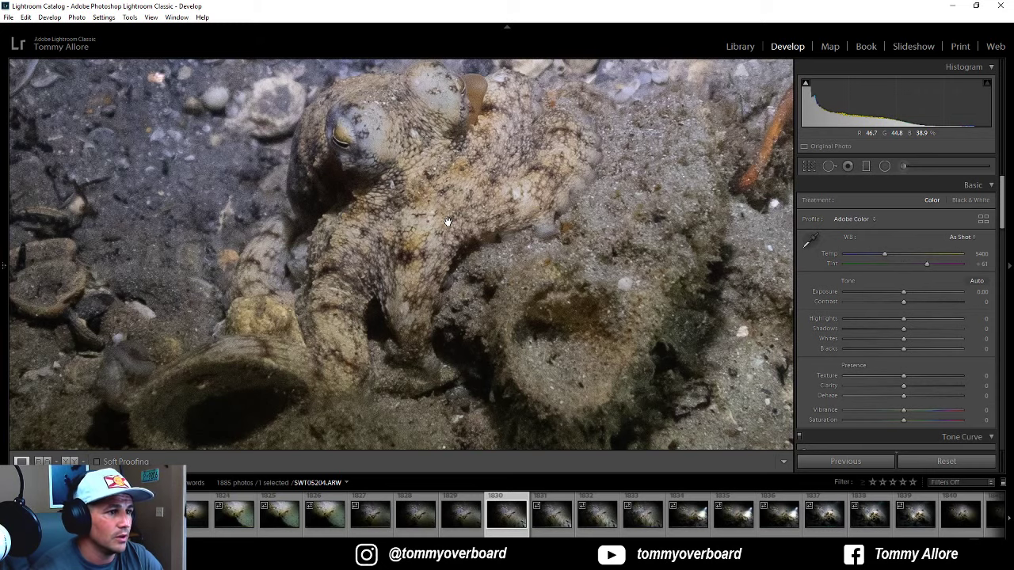
{"action": "key", "text": "Right"}
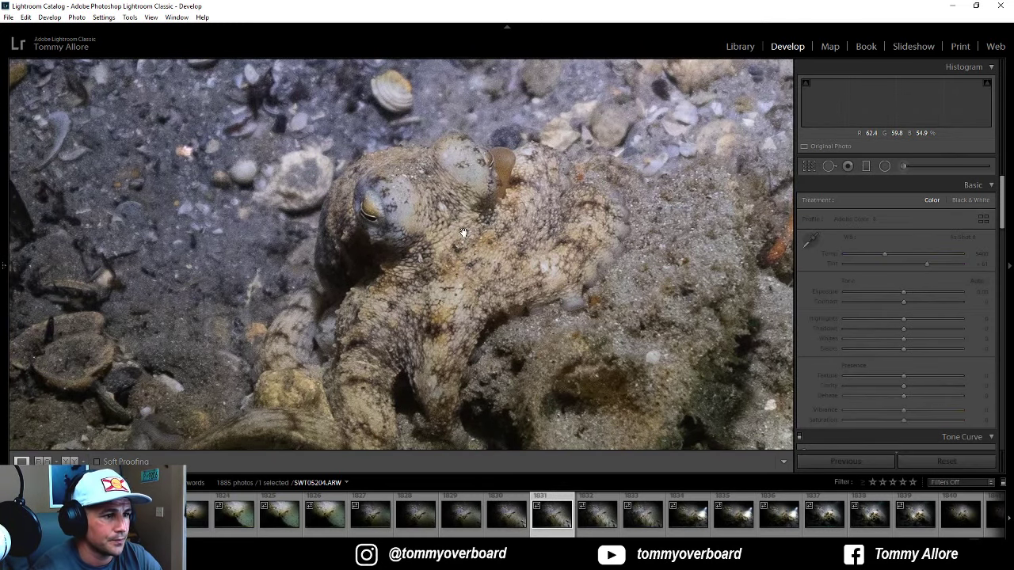
{"action": "key", "text": "Right"}
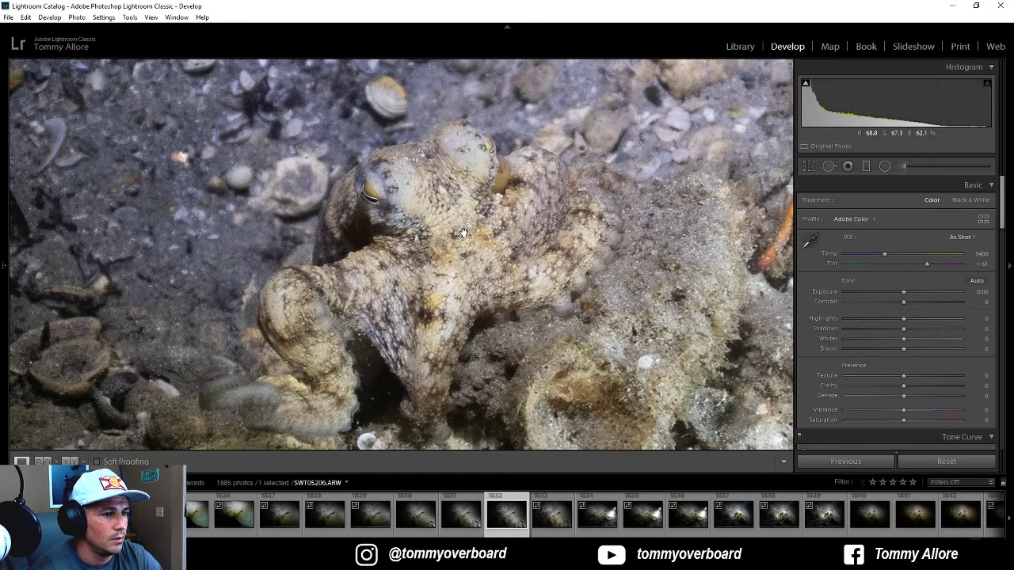
{"action": "key", "text": "p"}
Step: Advance through more octopus photos, zooming in and comparing neighbouring frames
{"action": "key", "text": "Right"}
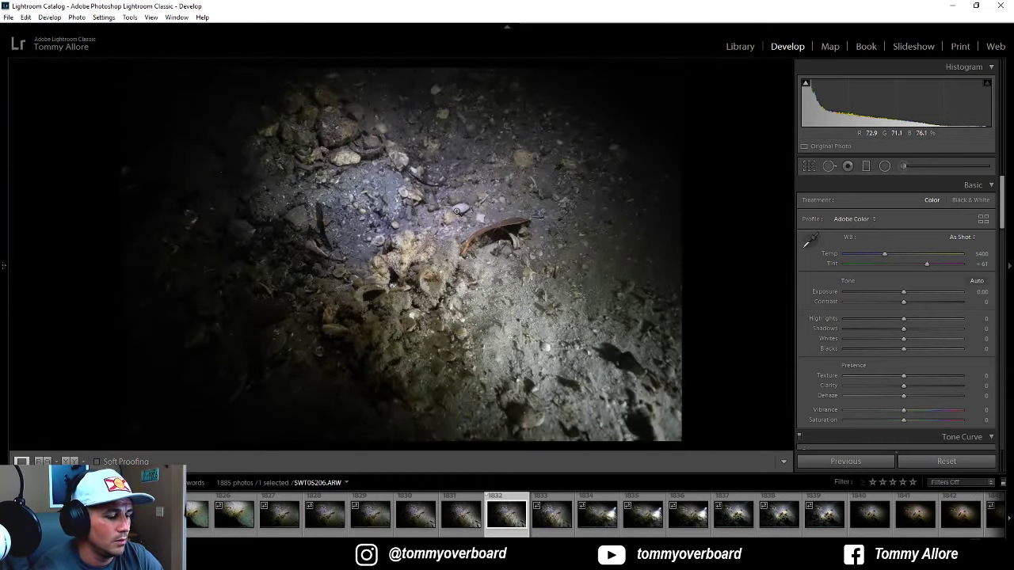
{"action": "key", "text": "Right"}
{"action": "key", "text": "Right"}
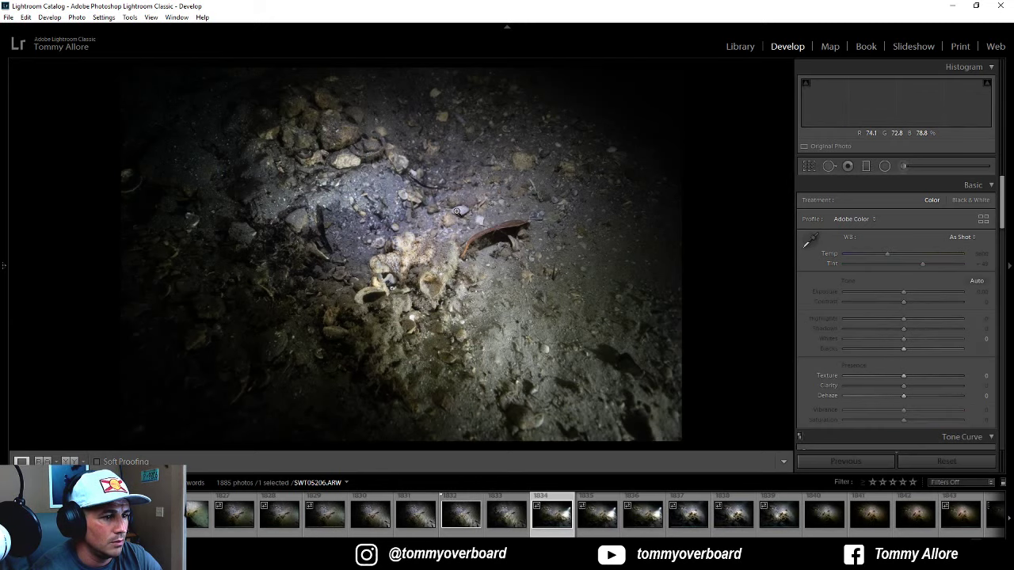
{"action": "key", "text": "Right"}
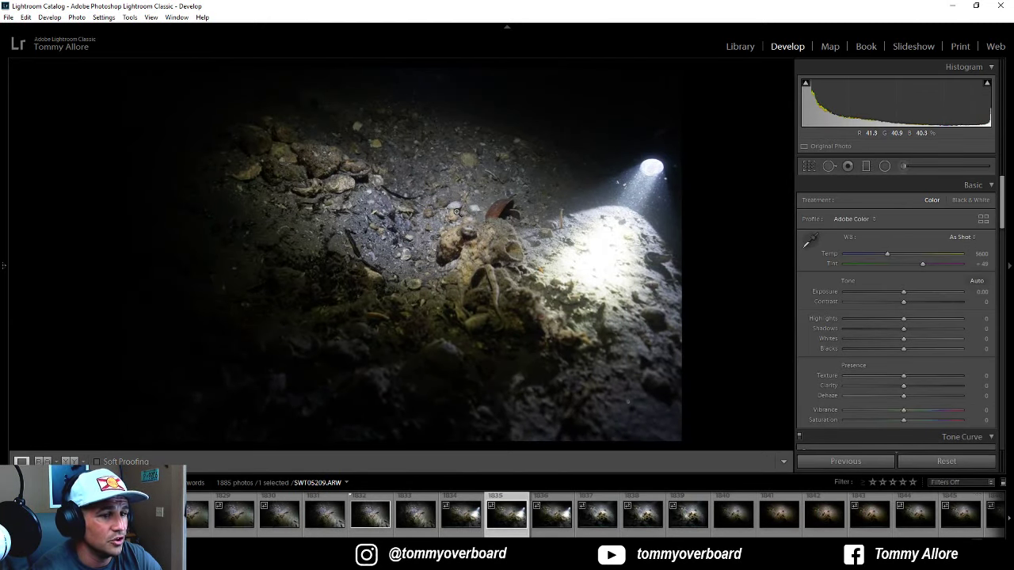
{"action": "key", "text": "Right"}
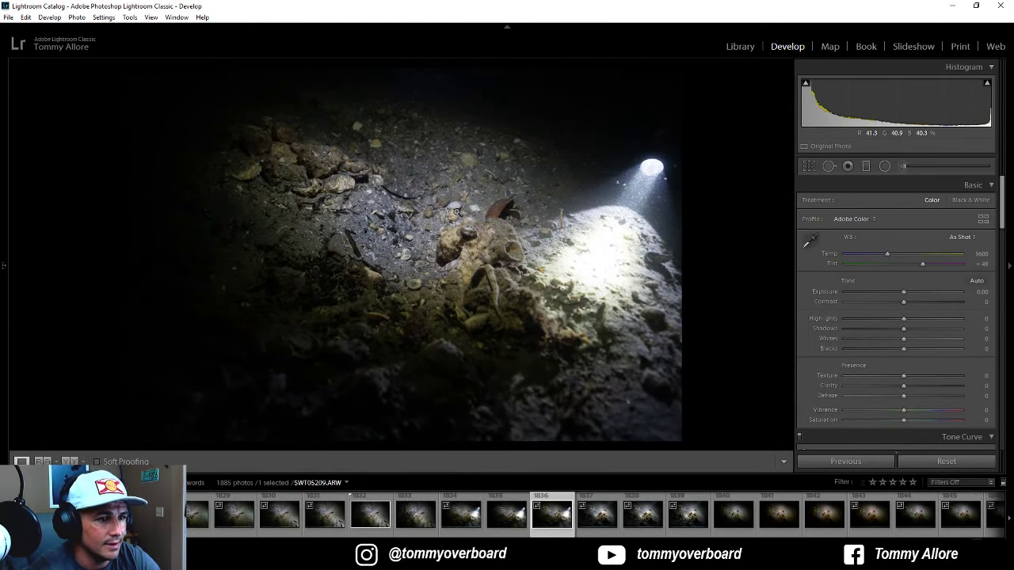
{"action": "key", "text": "Right"}
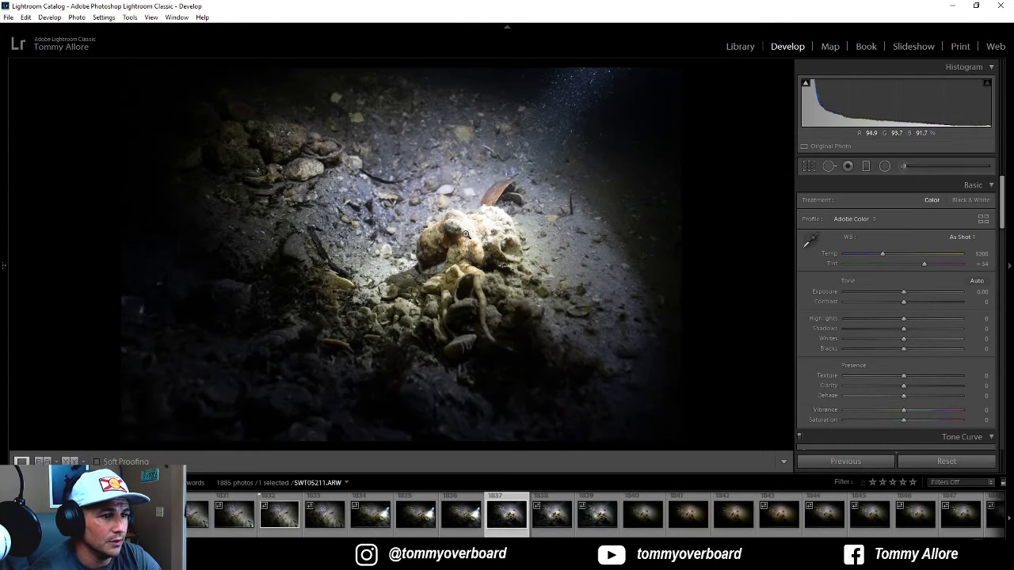
{"action": "left_click", "coordinate": [466, 235]}
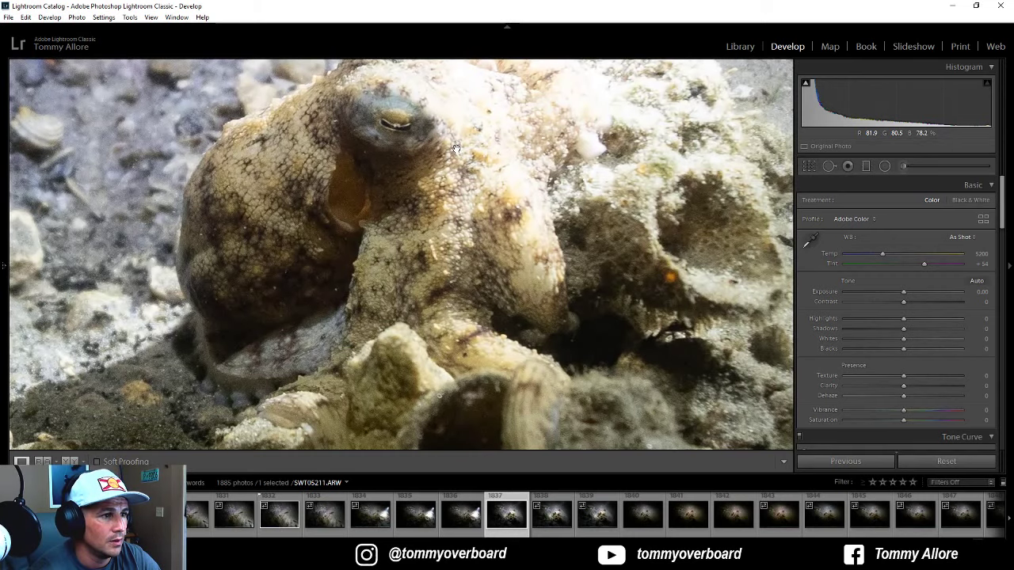
{"action": "key", "text": "Right"}
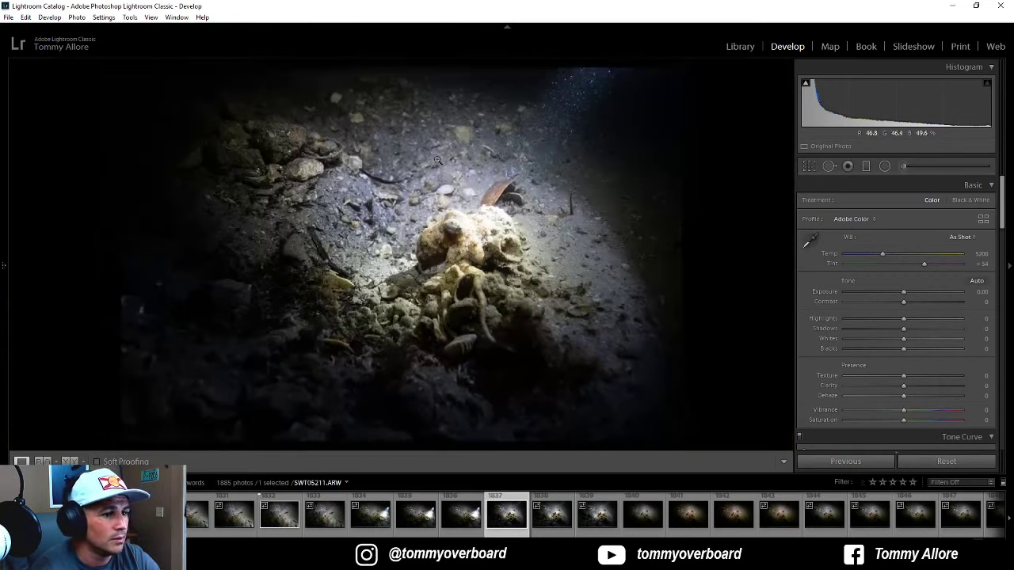
{"action": "key", "text": "Right"}
{"action": "key", "text": "Right"}
{"action": "key", "text": "Right"}
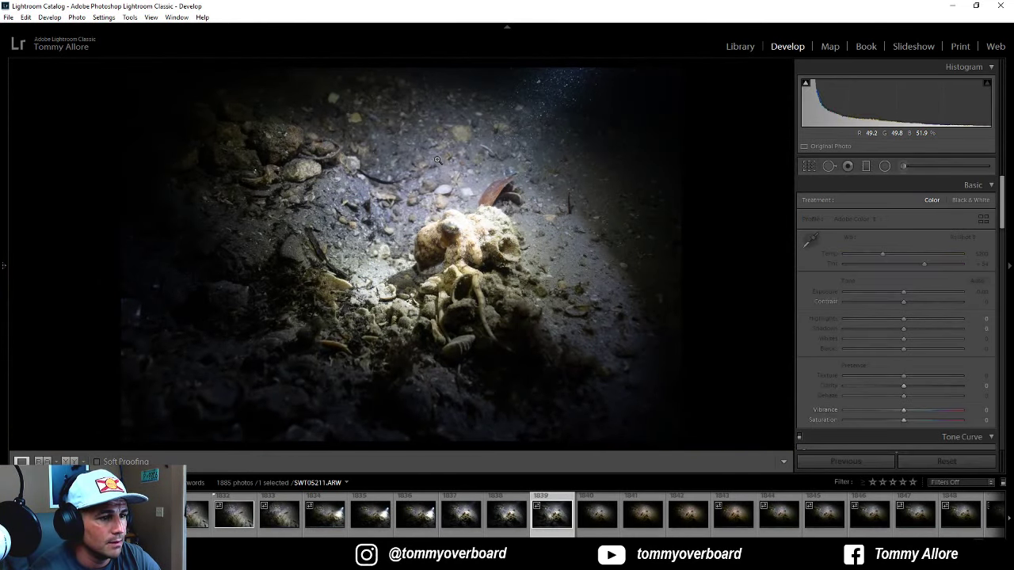
{"action": "key", "text": "Right"}
{"action": "key", "text": "Left"}
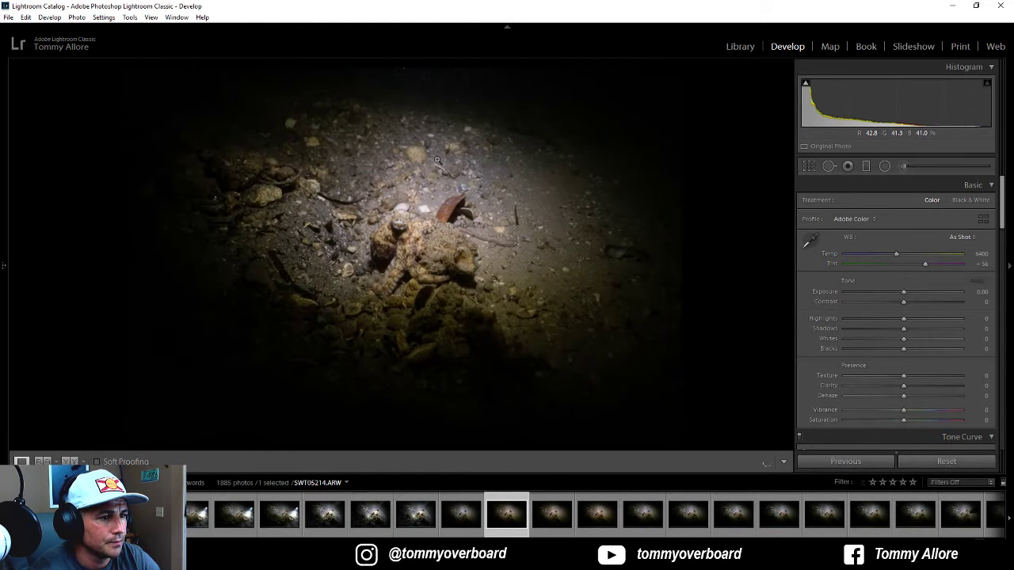
{"action": "key", "text": "Left"}
{"action": "key", "text": "Right"}
Step: Inspect this octopus shot at 1:1 across its arms and head, and rate it 1 star
{"action": "left_click", "coordinate": [420, 168]}
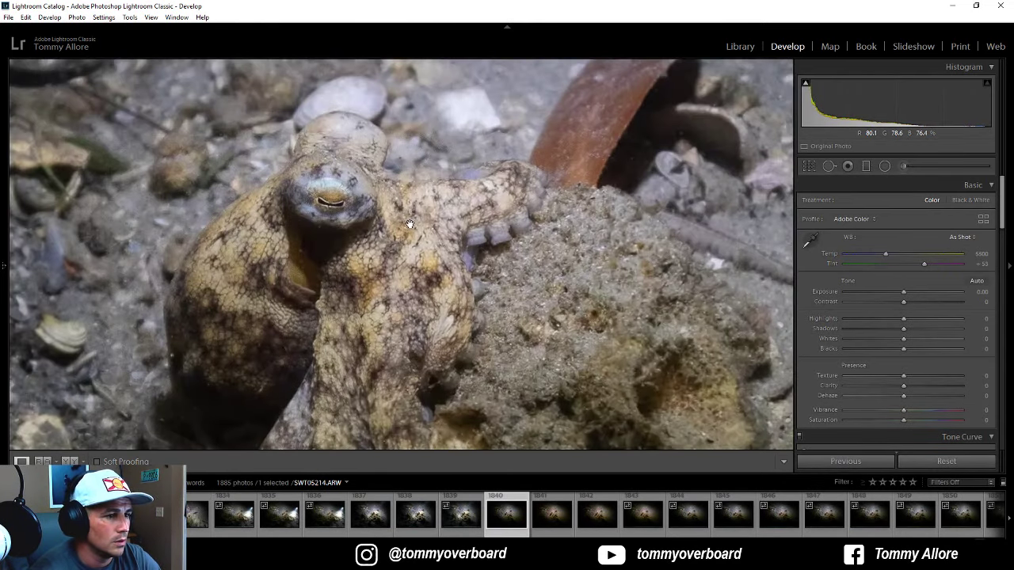
{"action": "left_click_drag", "start_coordinate": [444, 301], "coordinate": [509, 113]}
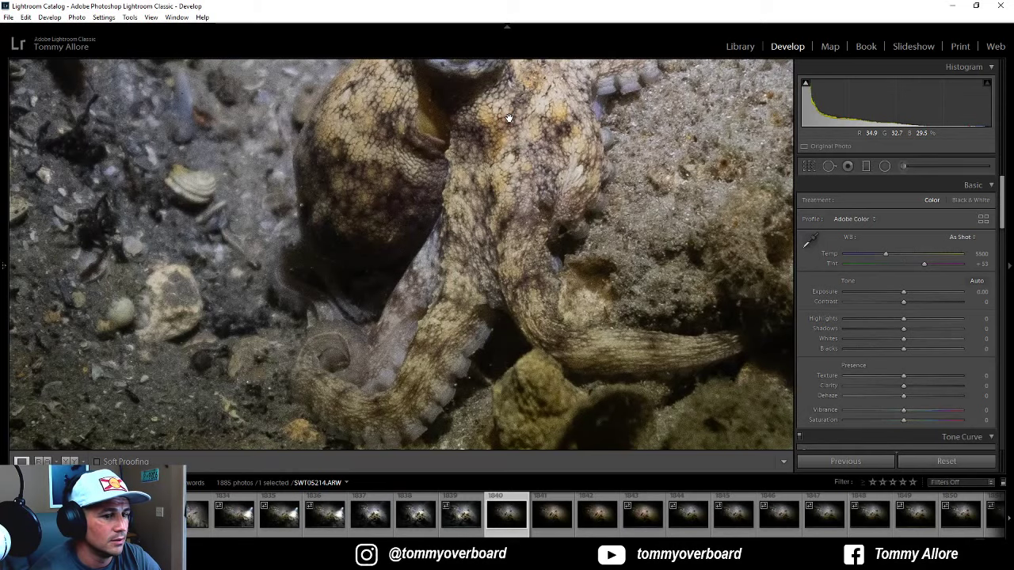
{"action": "left_click_drag", "start_coordinate": [505, 196], "coordinate": [592, 194]}
{"action": "left_click_drag", "start_coordinate": [497, 344], "coordinate": [529, 212]}
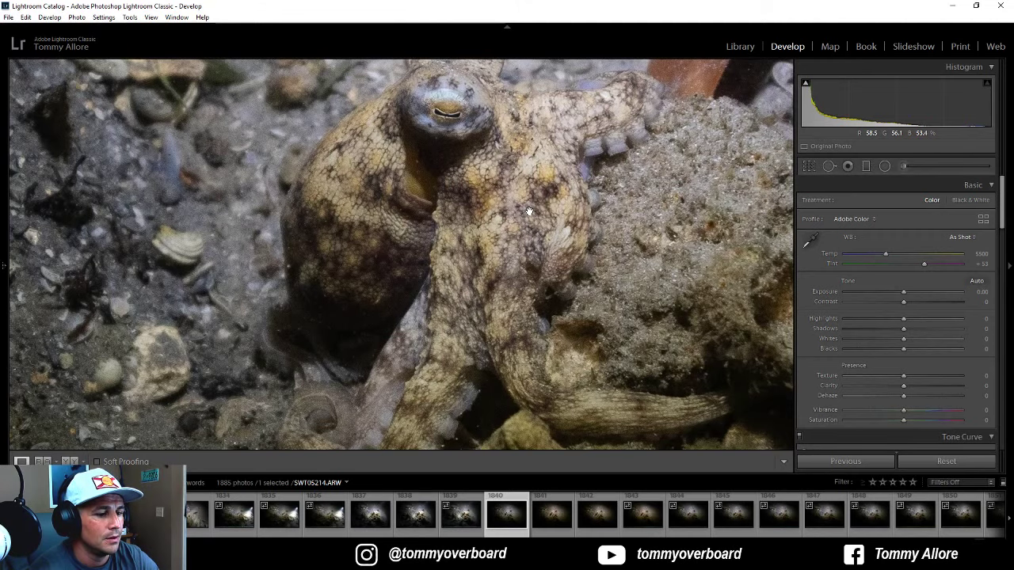
{"action": "key", "text": "1"}
Step: Move a few photos on, check the next octopus at 1:1, and rate it 1 star
{"action": "left_click", "coordinate": [530, 212]}
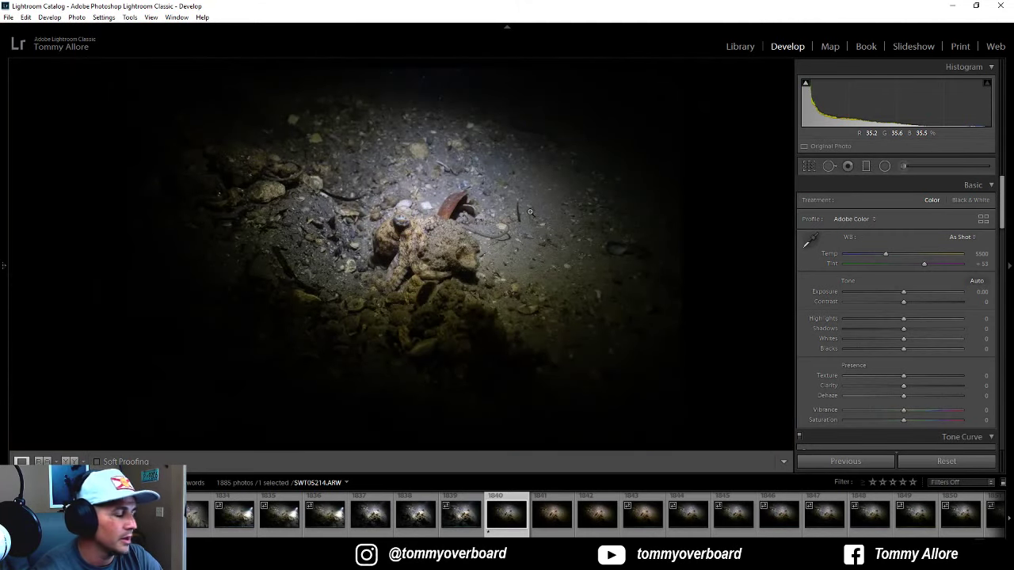
{"action": "key", "text": "Right"}
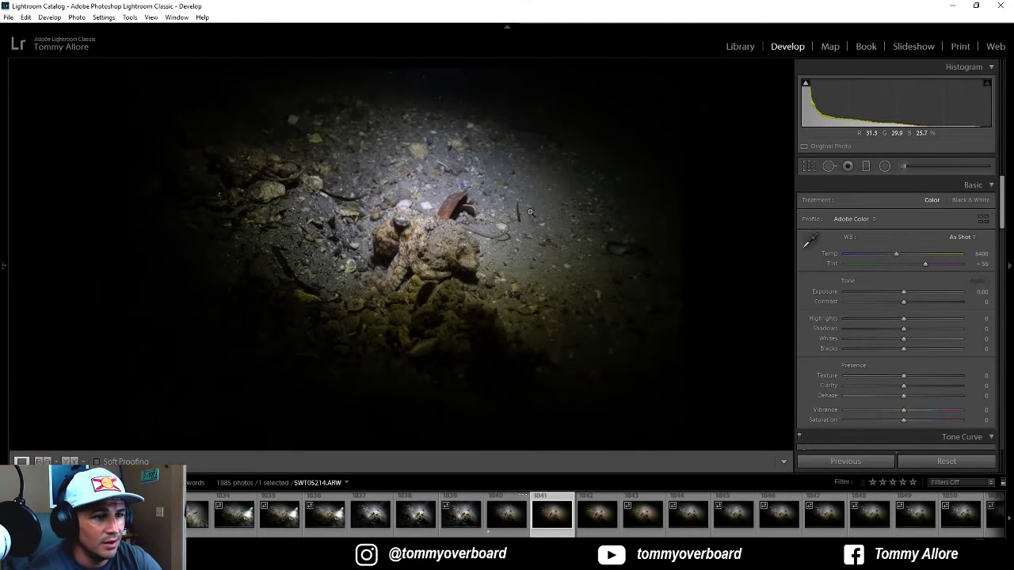
{"action": "key", "text": "Right"}
{"action": "key", "text": "Left"}
{"action": "key", "text": "Right"}
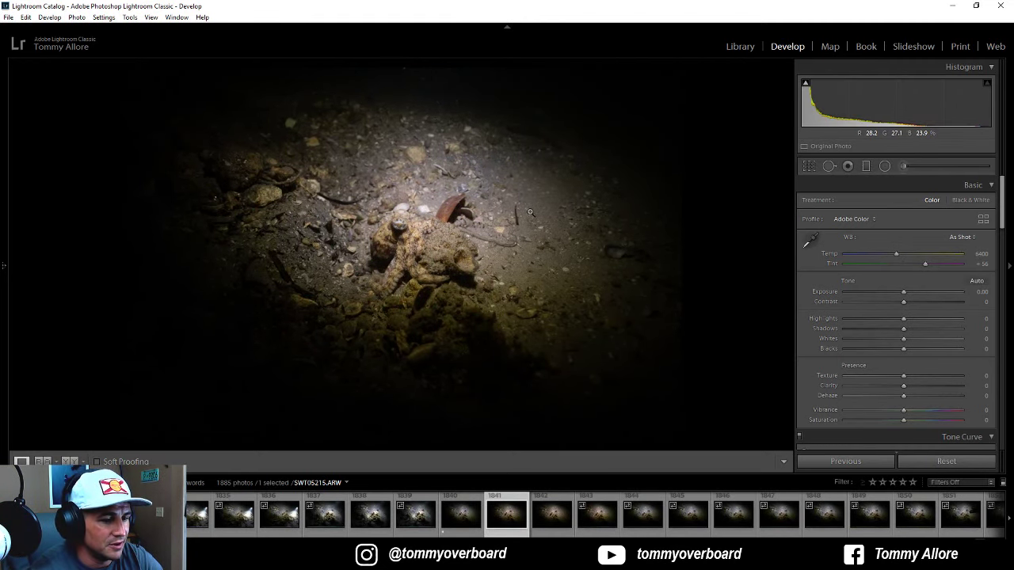
{"action": "key", "text": "Right"}
{"action": "key", "text": "Right"}
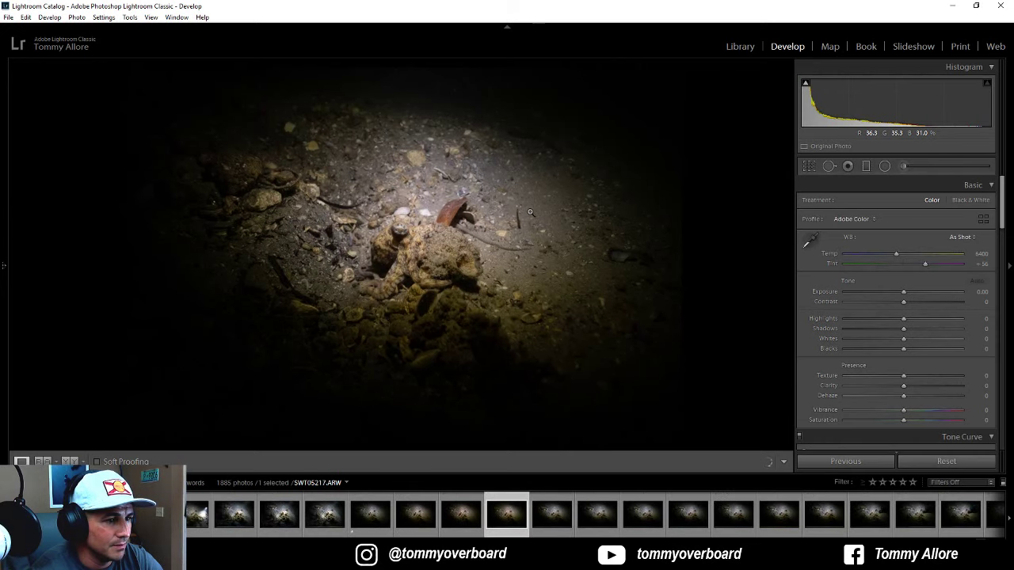
{"action": "left_click", "coordinate": [406, 275]}
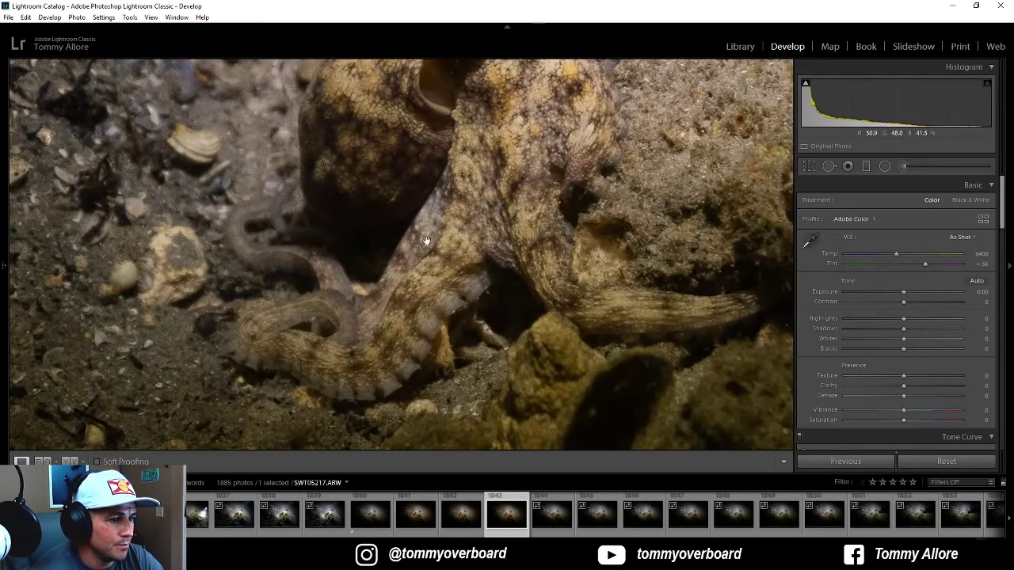
{"action": "left_click_drag", "start_coordinate": [426, 240], "coordinate": [432, 348]}
{"action": "key", "text": "1"}
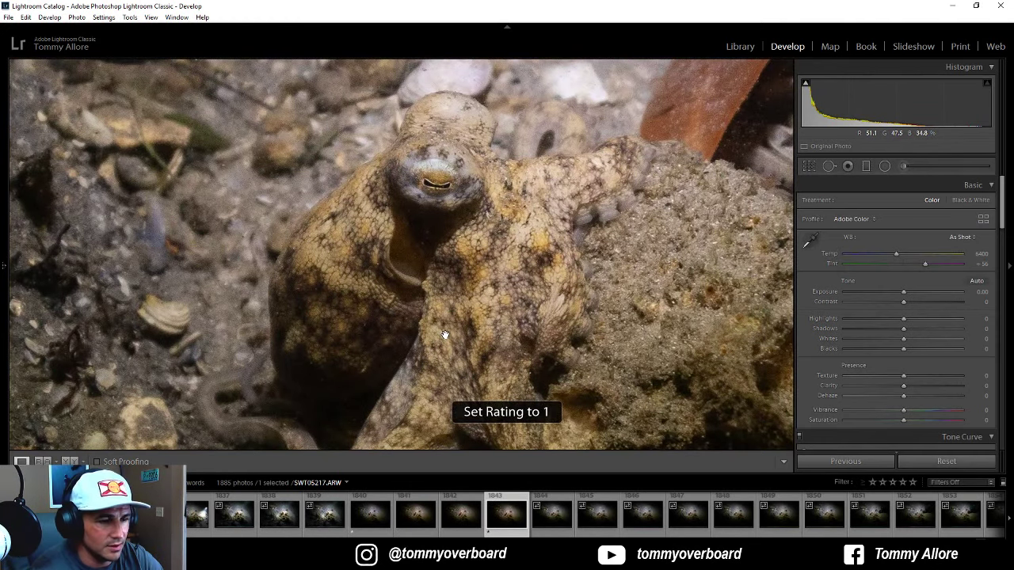
{"action": "key", "text": "Right"}
{"action": "left_click", "coordinate": [522, 295]}
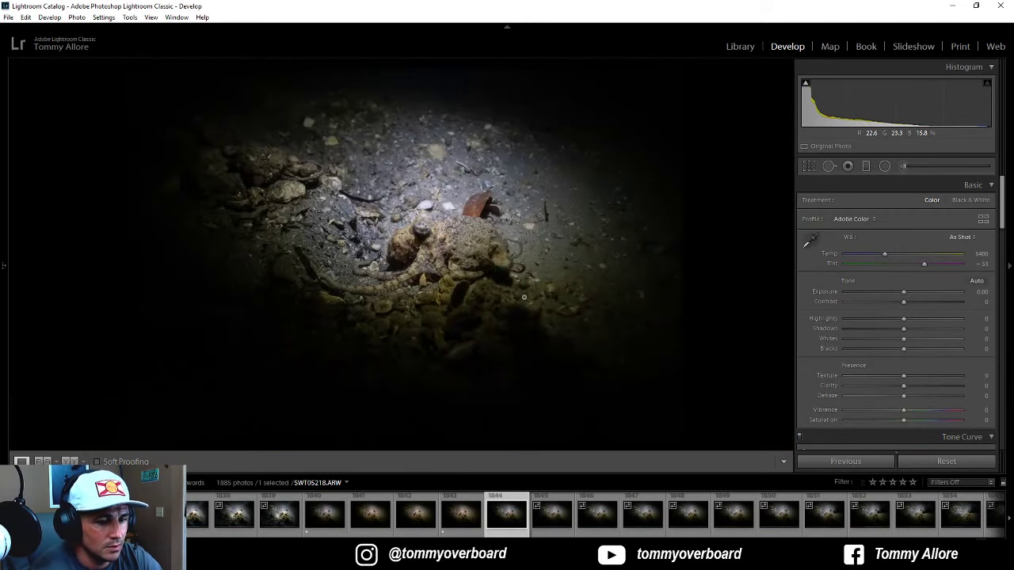
Step: Advance to octopus photo 1856 and inspect it at 1:1
{"action": "key", "text": "Right"}
{"action": "key", "text": "Right"}
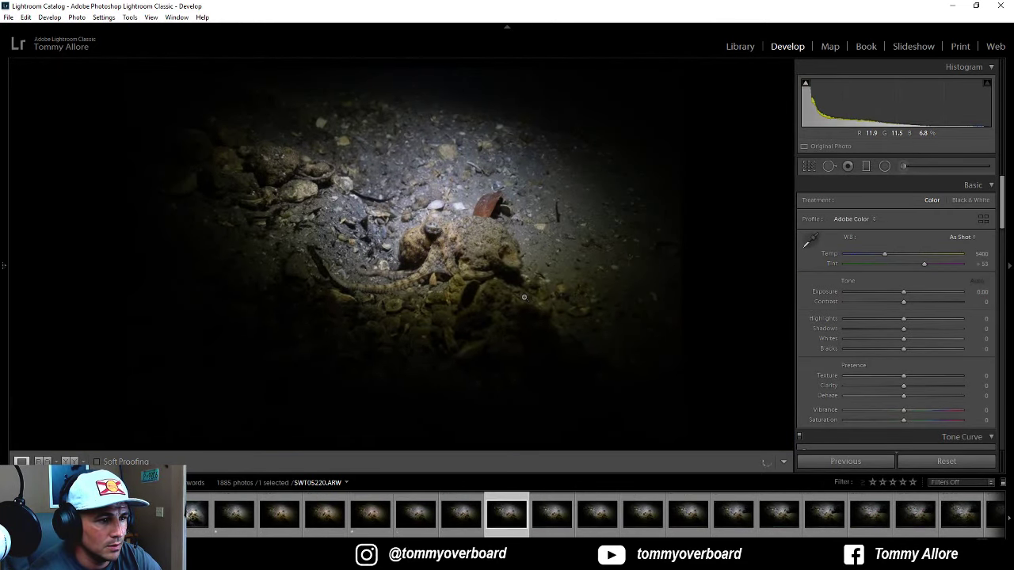
{"action": "key", "text": "Right"}
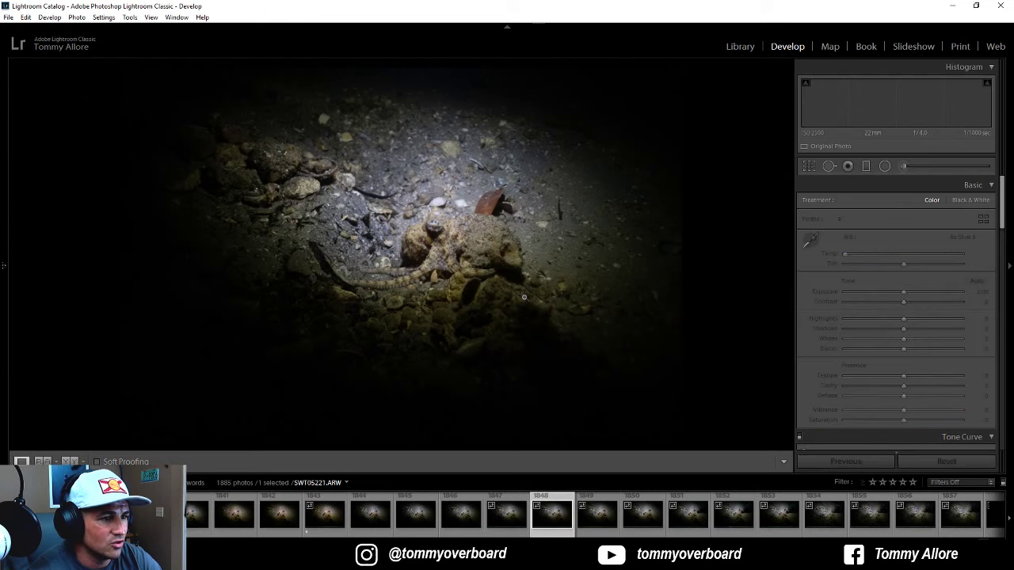
{"action": "key", "text": "Right"}
{"action": "key", "text": "Right"}
{"action": "key", "text": "Right"}
{"action": "key", "text": "Right"}
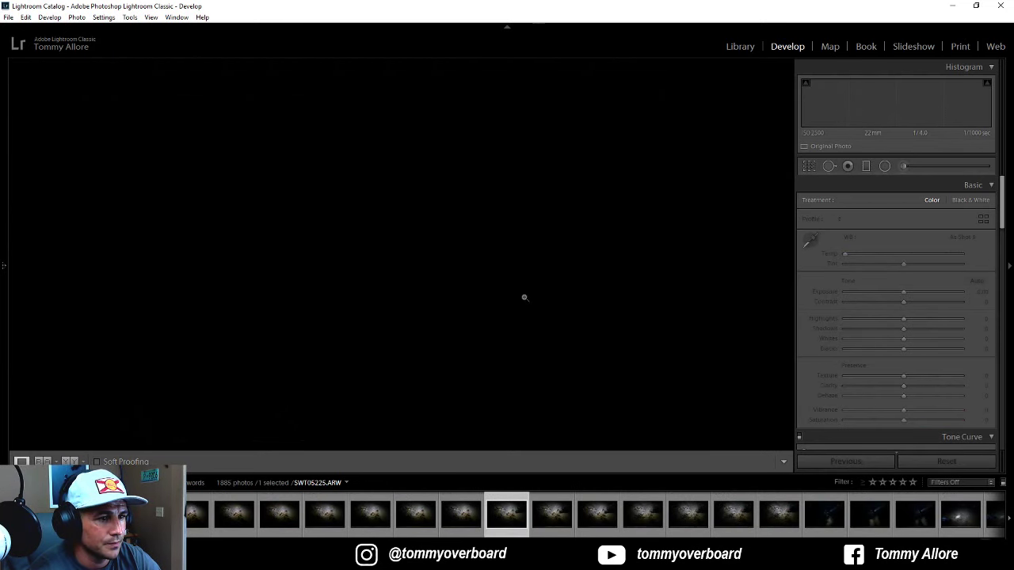
{"action": "key", "text": "Right"}
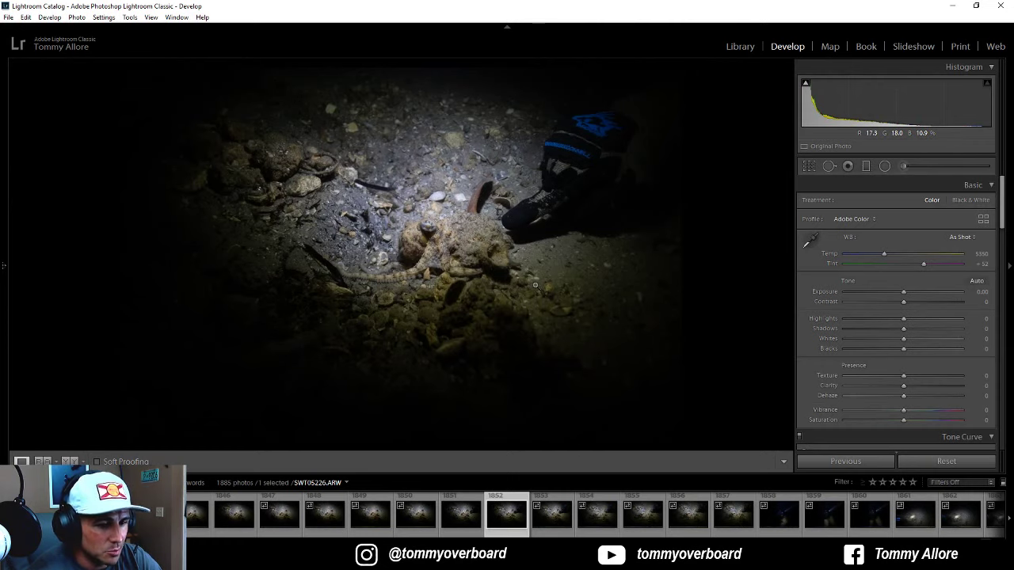
{"action": "left_click", "coordinate": [684, 522]}
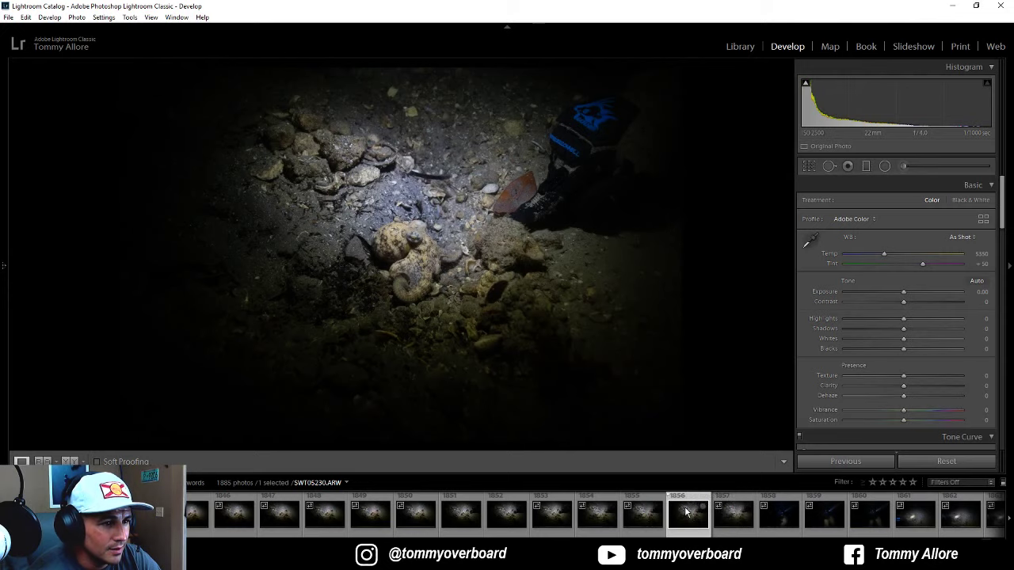
{"action": "left_click", "coordinate": [423, 256]}
{"action": "left_click_drag", "start_coordinate": [423, 256], "coordinate": [479, 204]}
{"action": "left_click", "coordinate": [419, 230]}
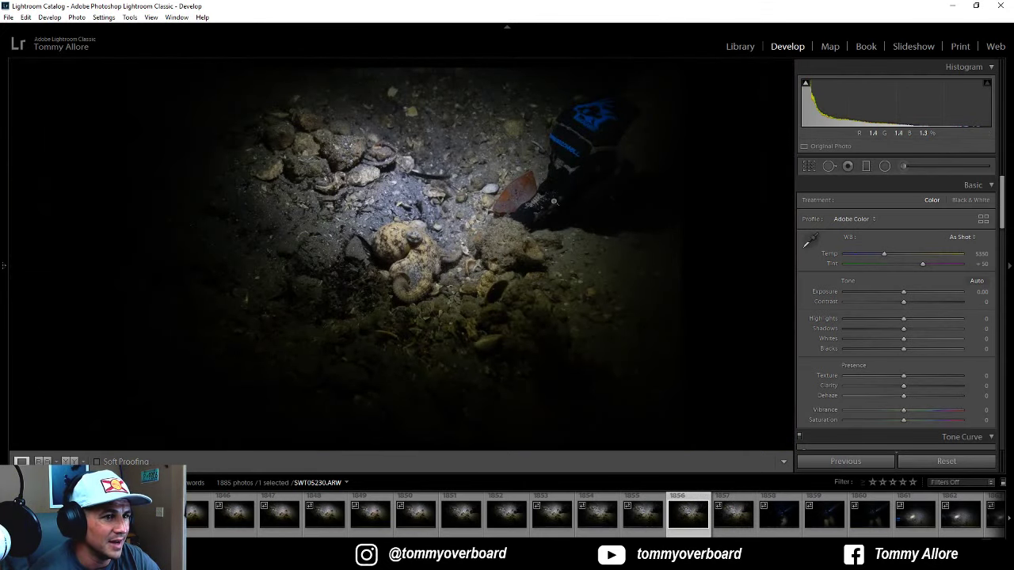
Step: Re-check SWT05230 up close, rate it one star, and move on to photo 1861
{"action": "left_click", "coordinate": [441, 269]}
{"action": "left_click", "coordinate": [500, 218]}
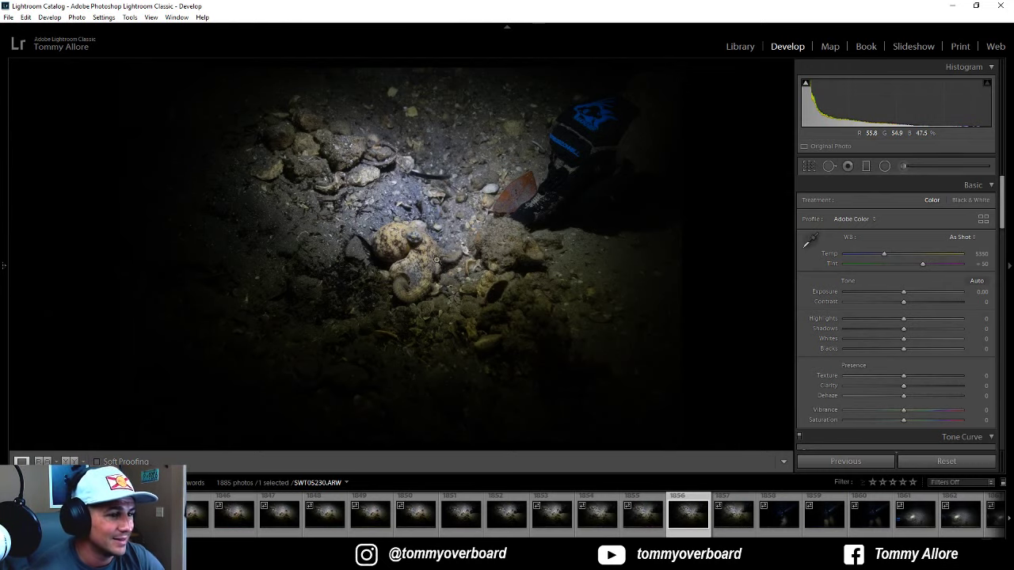
{"action": "left_click", "coordinate": [415, 259]}
{"action": "left_click_drag", "start_coordinate": [420, 253], "coordinate": [441, 225]}
{"action": "key", "text": "1"}
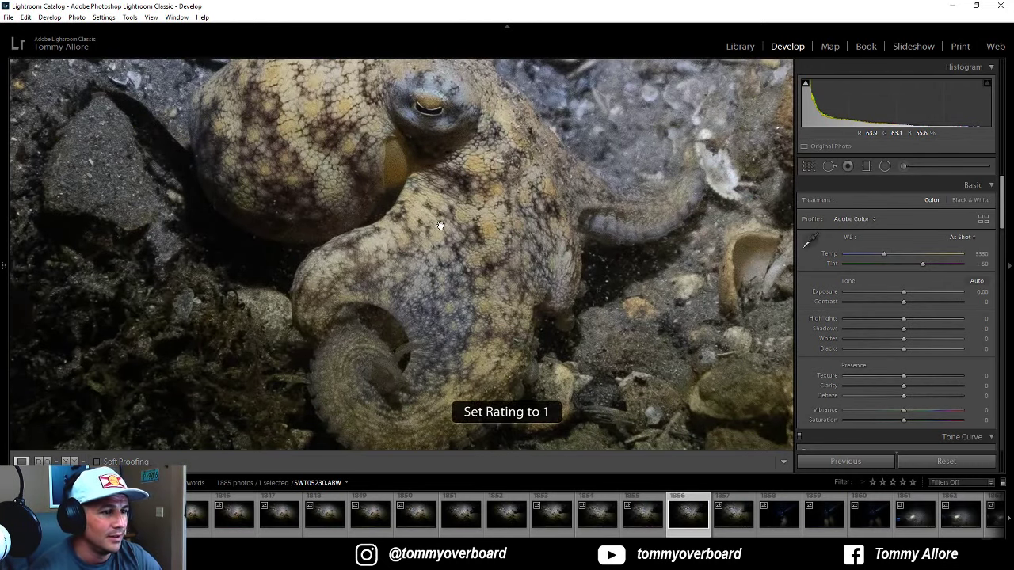
{"action": "left_click", "coordinate": [441, 226]}
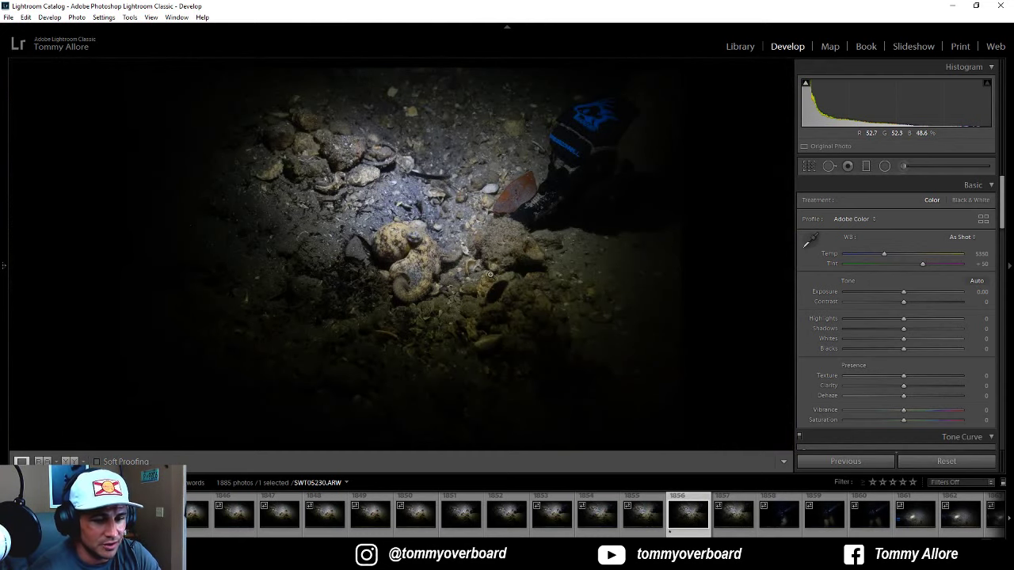
{"action": "left_click", "coordinate": [924, 521]}
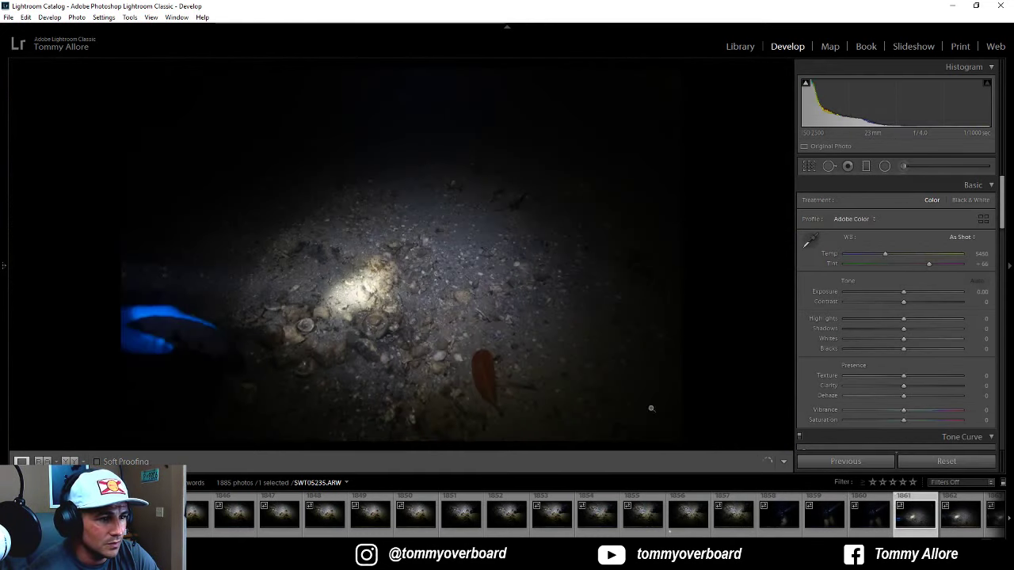
Step: Review photos 1877 through 1883, zooming in on SWT05255 and the camouflaged octopus
{"action": "scroll", "coordinate": [664, 515], "scroll_direction": "down", "scroll_amount": 10}
{"action": "left_click", "coordinate": [664, 515]}
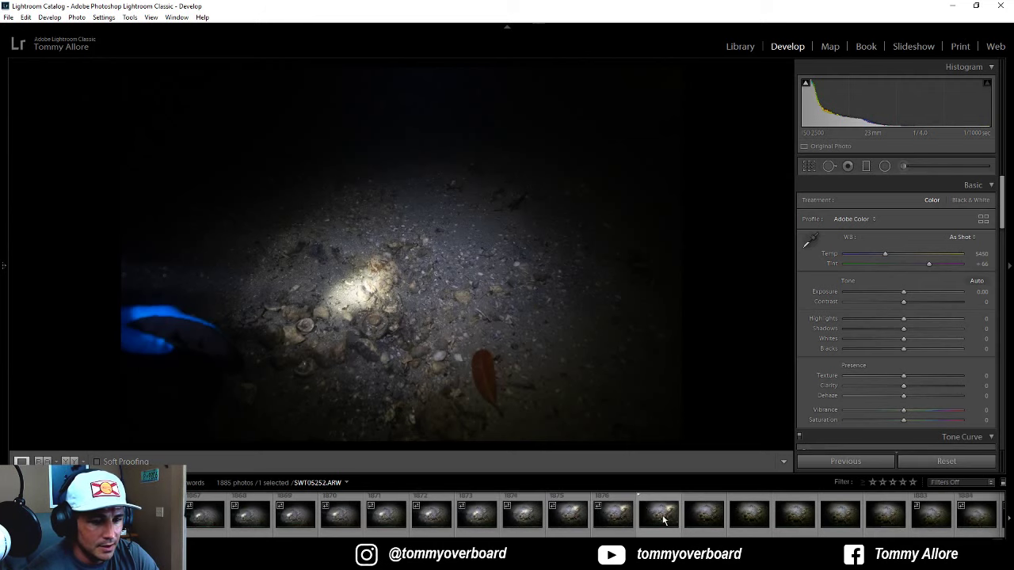
{"action": "left_click", "coordinate": [701, 517]}
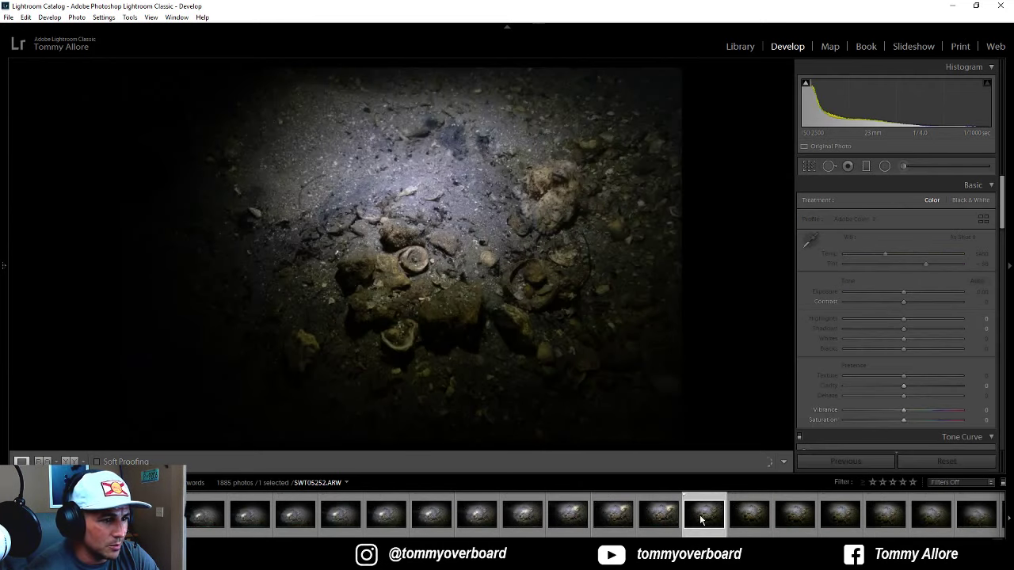
{"action": "key", "text": "Right"}
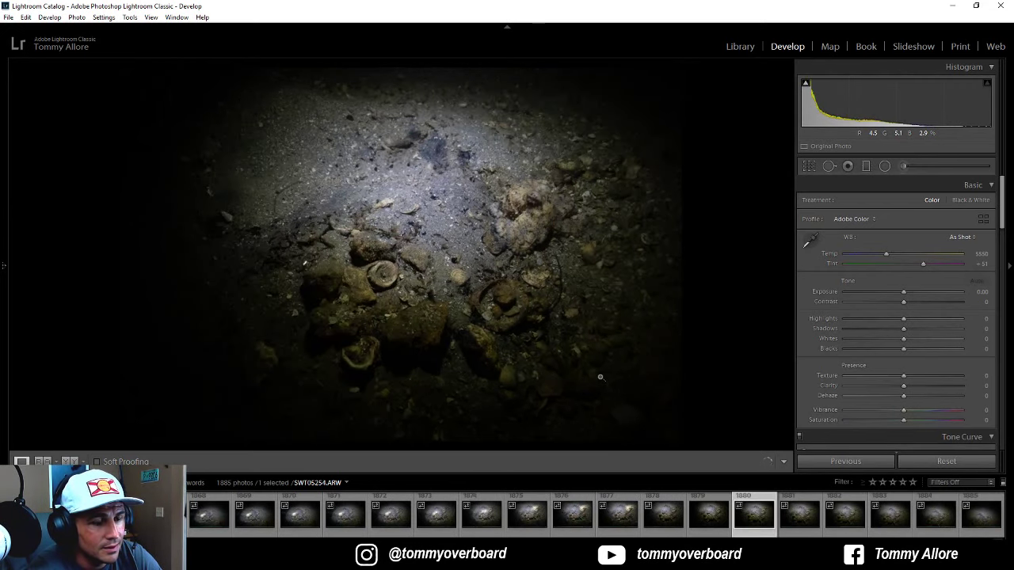
{"action": "key", "text": "Right"}
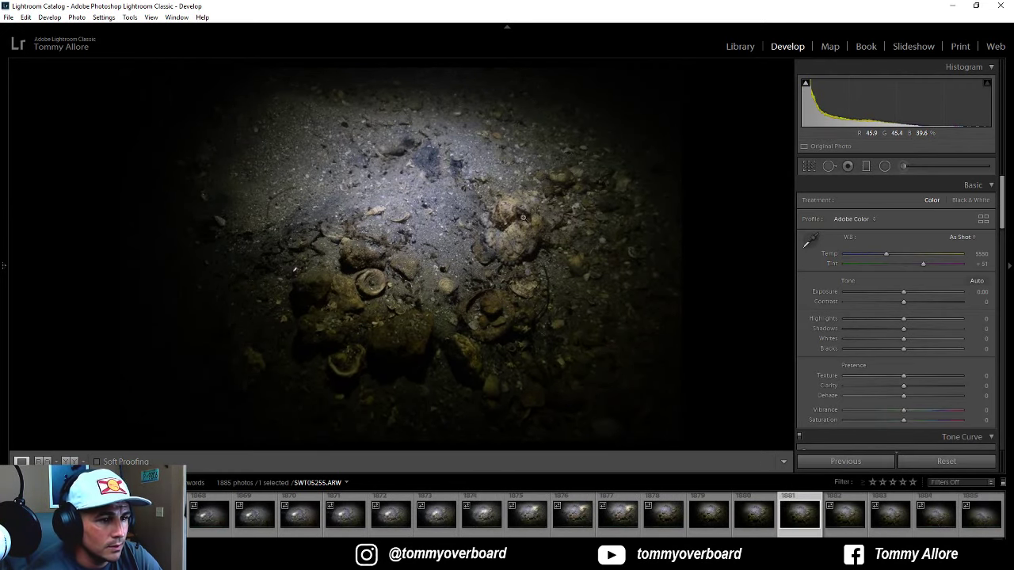
{"action": "left_click", "coordinate": [523, 217]}
{"action": "left_click", "coordinate": [565, 229]}
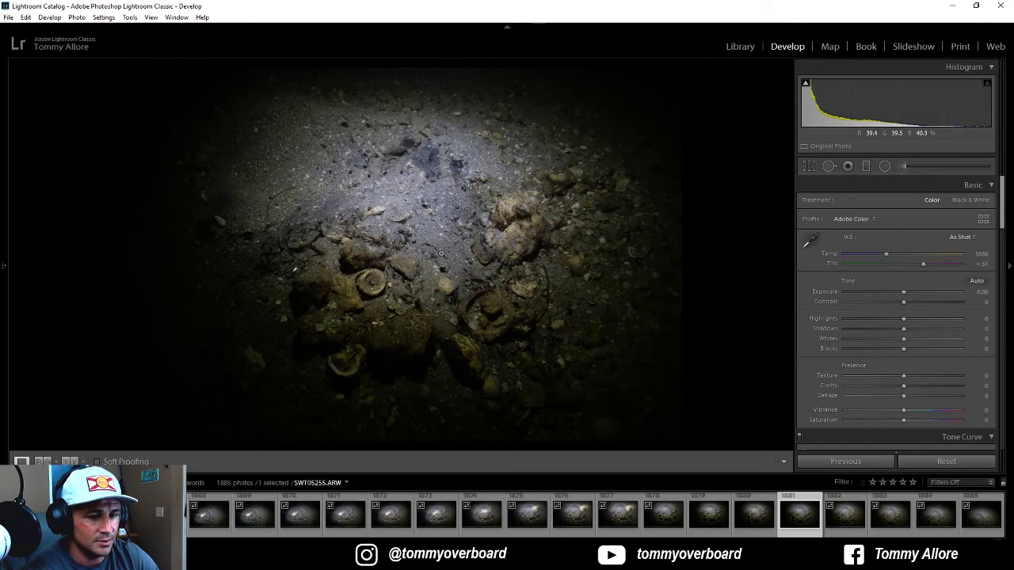
{"action": "key", "text": "Right"}
{"action": "key", "text": "Right"}
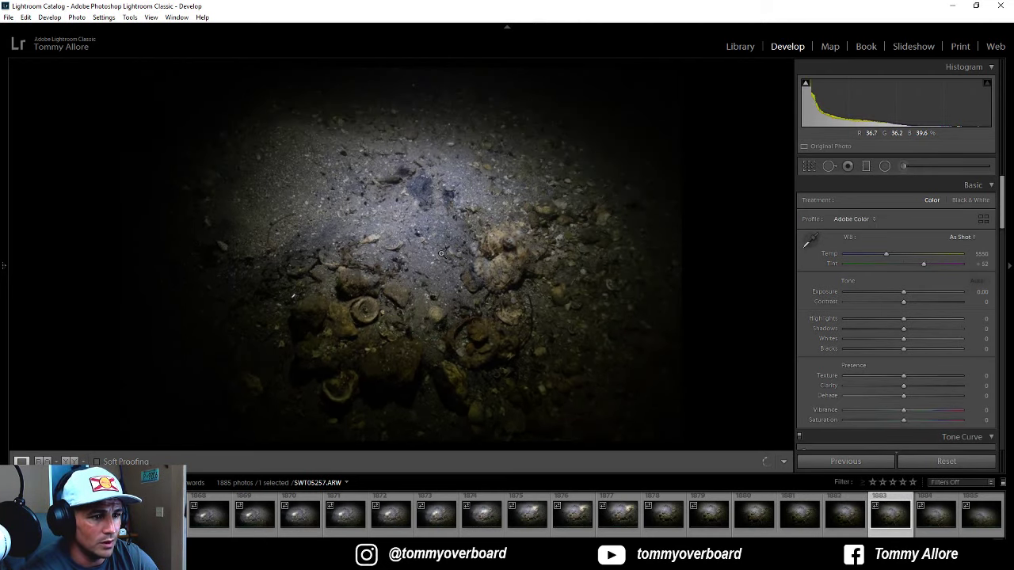
{"action": "key", "text": "Right"}
{"action": "key", "text": "Right"}
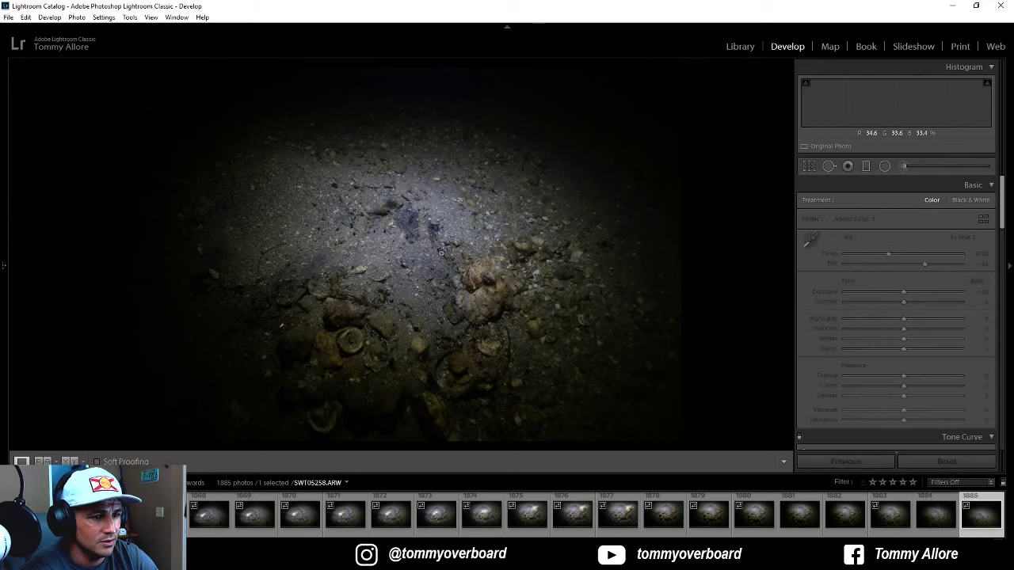
{"action": "left_click", "coordinate": [495, 301]}
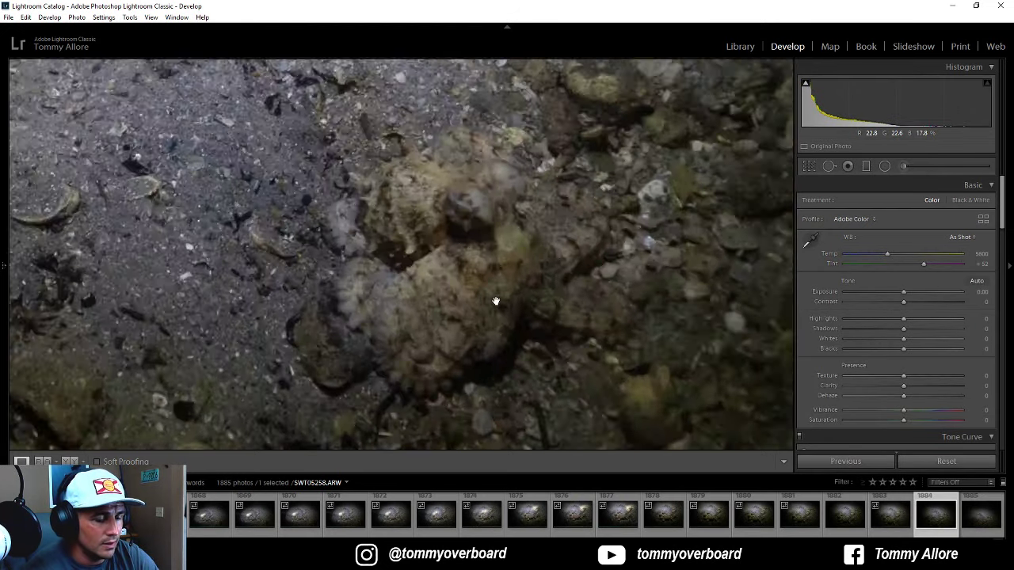
{"action": "left_click", "coordinate": [501, 219]}
Step: Return to octopus photo SWT05247 for a 1:1 check, then open the filmstrip filter
{"action": "key", "text": "Right"}
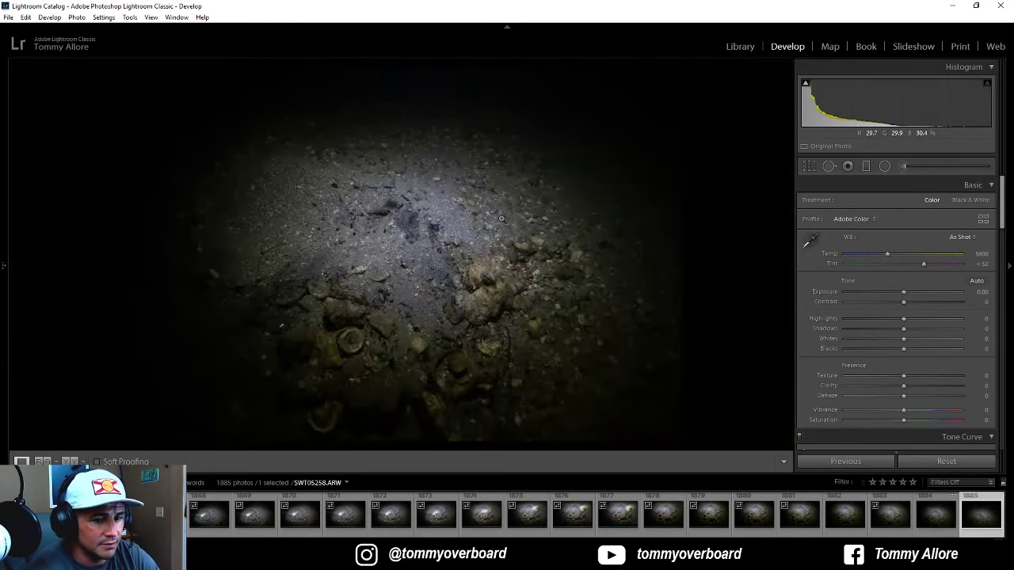
{"action": "key", "text": "Left"}
{"action": "key", "text": "Left"}
{"action": "key", "text": "Left"}
{"action": "key", "text": "Left"}
{"action": "key", "text": "Left"}
{"action": "key", "text": "Left"}
{"action": "key", "text": "Left"}
{"action": "key", "text": "Left"}
{"action": "key", "text": "Left"}
{"action": "key", "text": "Left"}
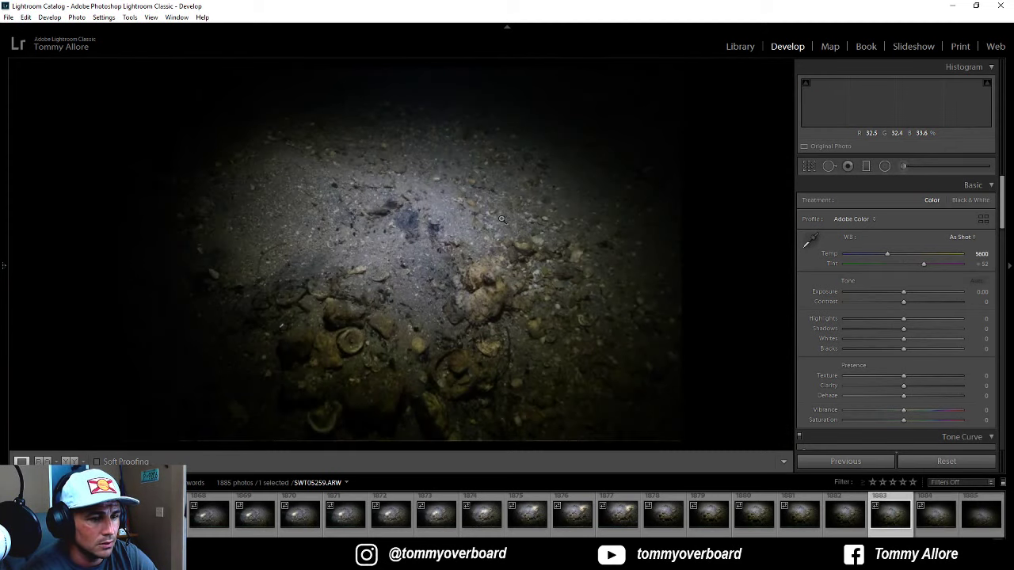
{"action": "key", "text": "Left"}
{"action": "key", "text": "Left"}
{"action": "key", "text": "Left"}
{"action": "key", "text": "Left"}
{"action": "key", "text": "Left"}
{"action": "key", "text": "Left"}
{"action": "key", "text": "Left"}
{"action": "key", "text": "Left"}
{"action": "key", "text": "Left"}
{"action": "key", "text": "Left"}
{"action": "key", "text": "Left"}
{"action": "key", "text": "Left"}
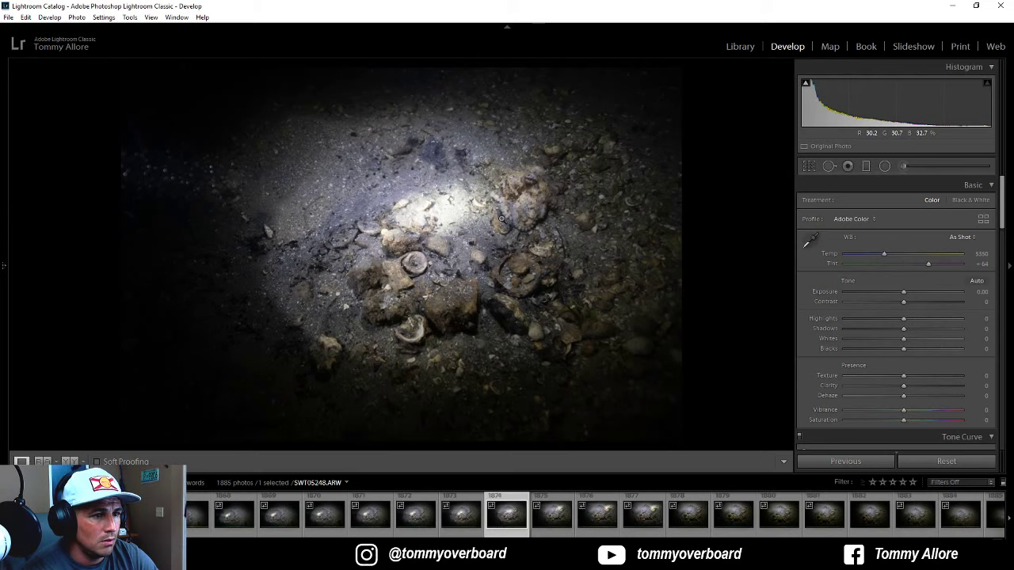
{"action": "key", "text": "Right"}
{"action": "key", "text": "Right"}
{"action": "key", "text": "Left"}
{"action": "key", "text": "Left"}
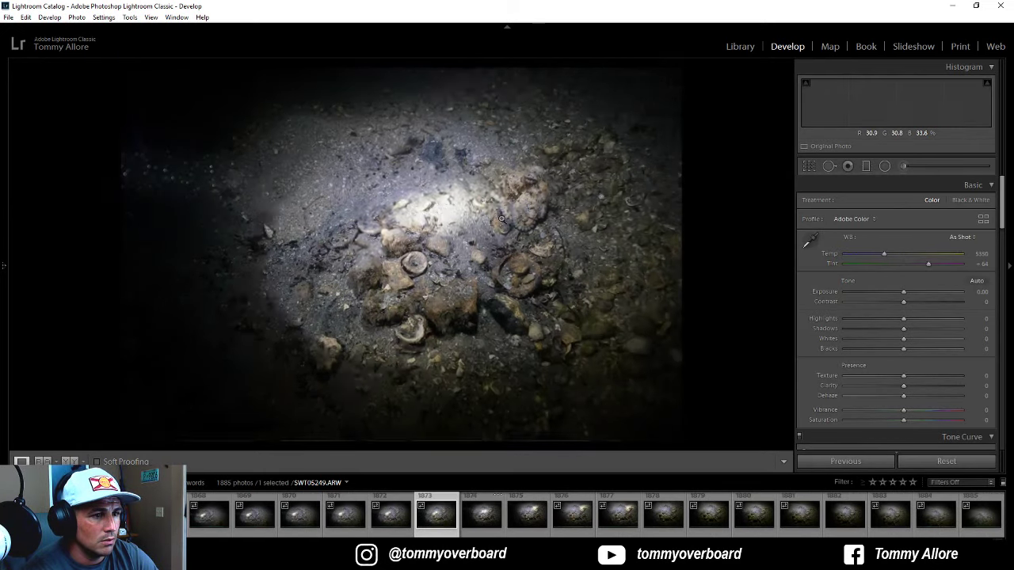
{"action": "left_click", "coordinate": [500, 218]}
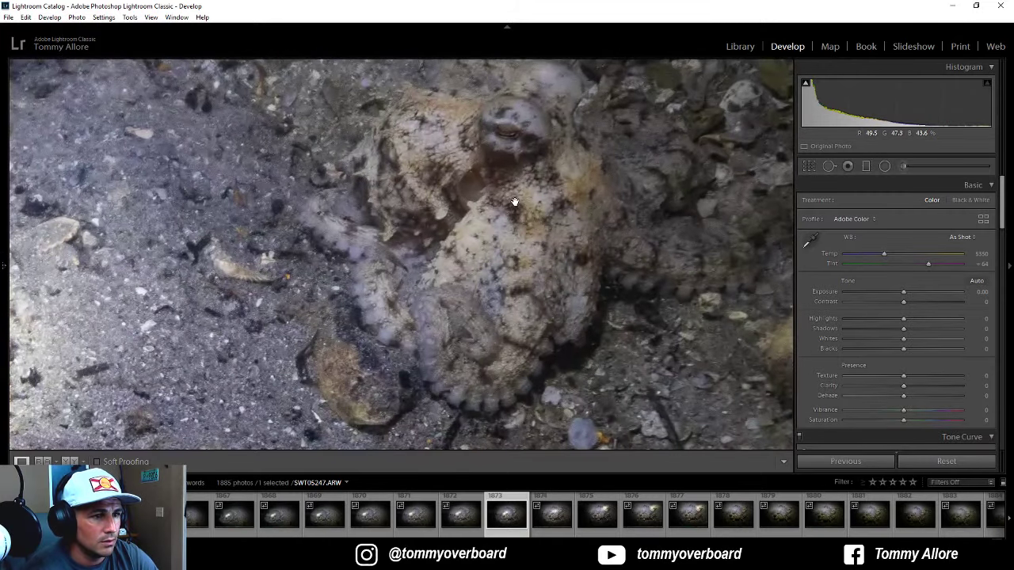
{"action": "left_click", "coordinate": [516, 199]}
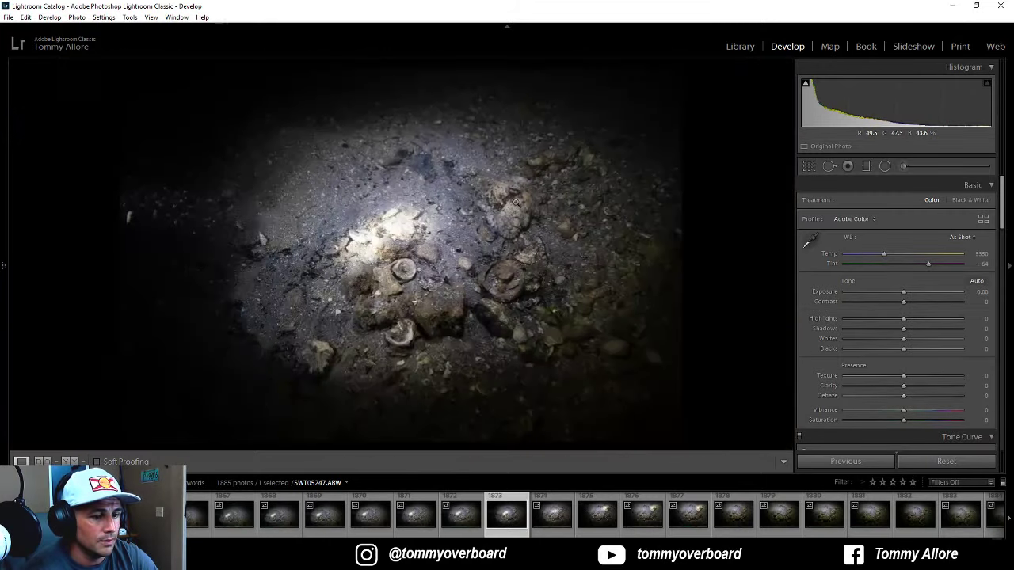
{"action": "left_click", "coordinate": [962, 482]}
Step: Filter the filmstrip to photos rated one star and higher and open photo 402
{"action": "left_click", "coordinate": [917, 411]}
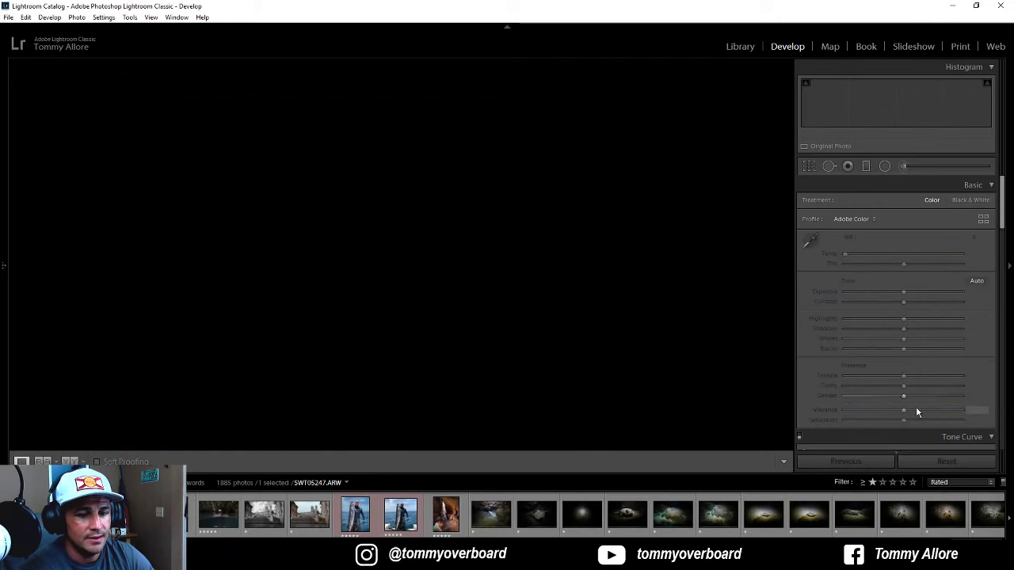
{"action": "left_click", "coordinate": [877, 483]}
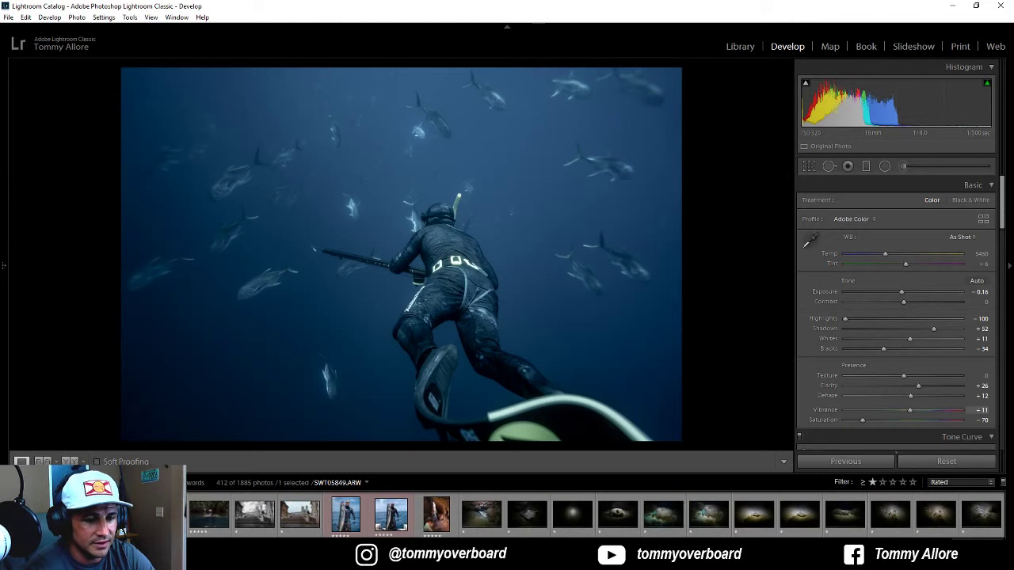
{"action": "left_click", "coordinate": [527, 517]}
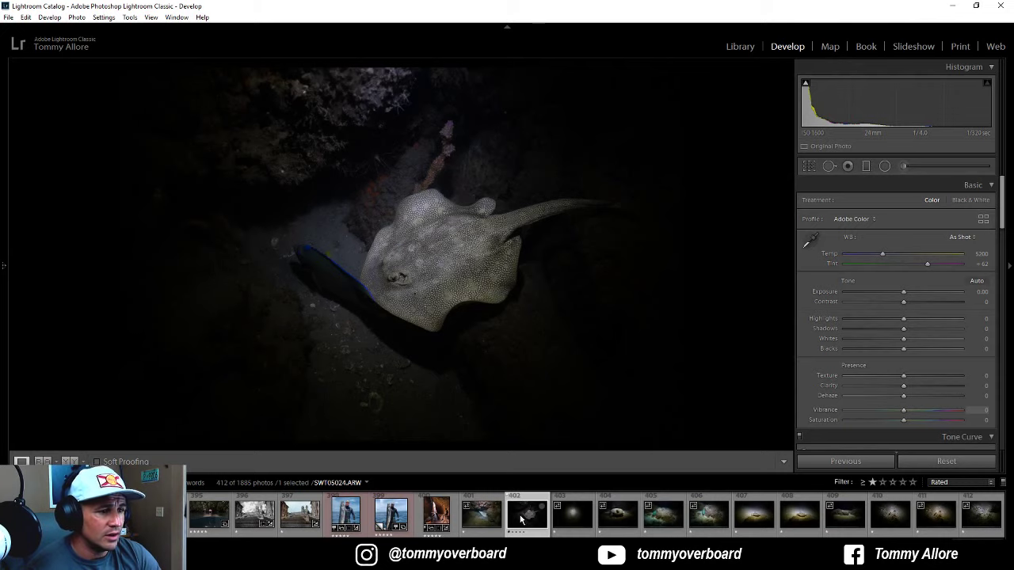
Step: Step through to the parrotfish photo SWT05096, check it at 1:1, and rate it 2 stars
{"action": "key", "text": "Right"}
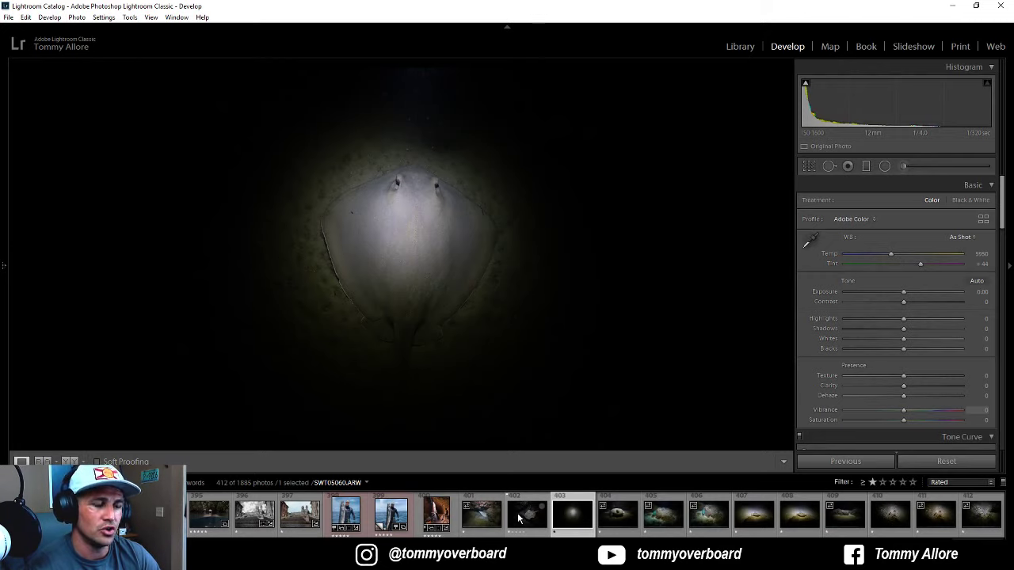
{"action": "key", "text": "Right"}
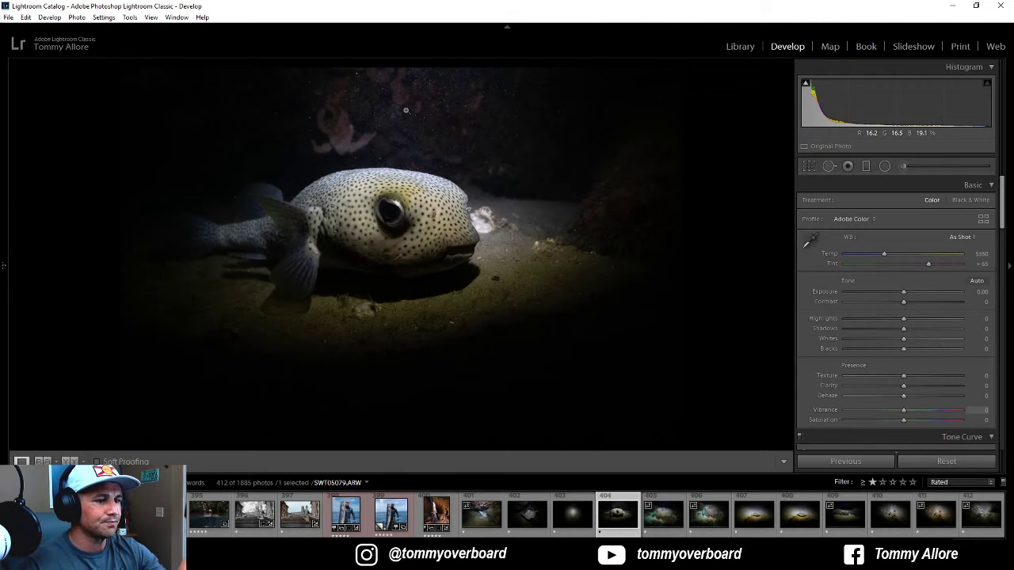
{"action": "key", "text": "Right"}
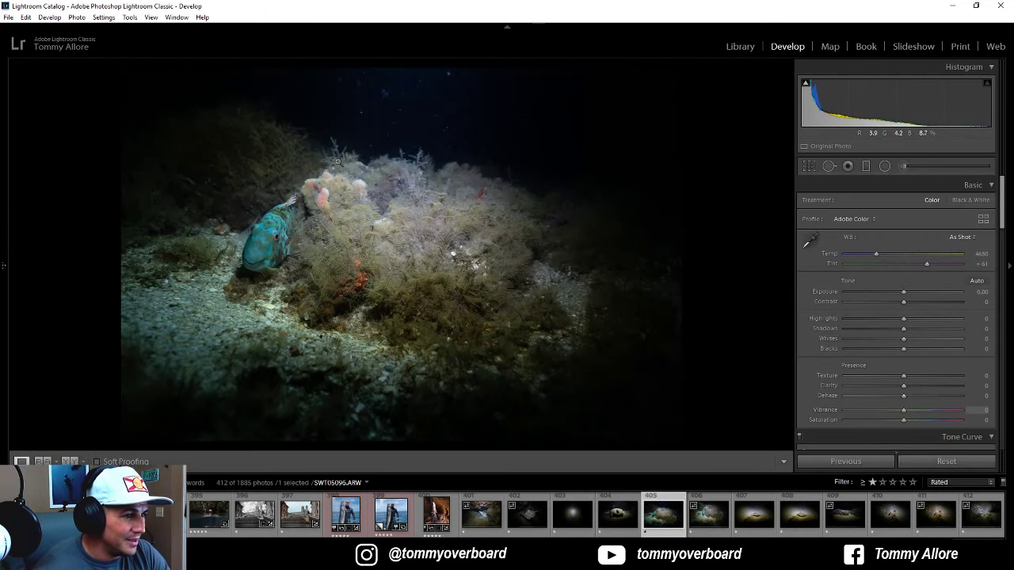
{"action": "left_click", "coordinate": [270, 235]}
{"action": "left_click", "coordinate": [273, 234]}
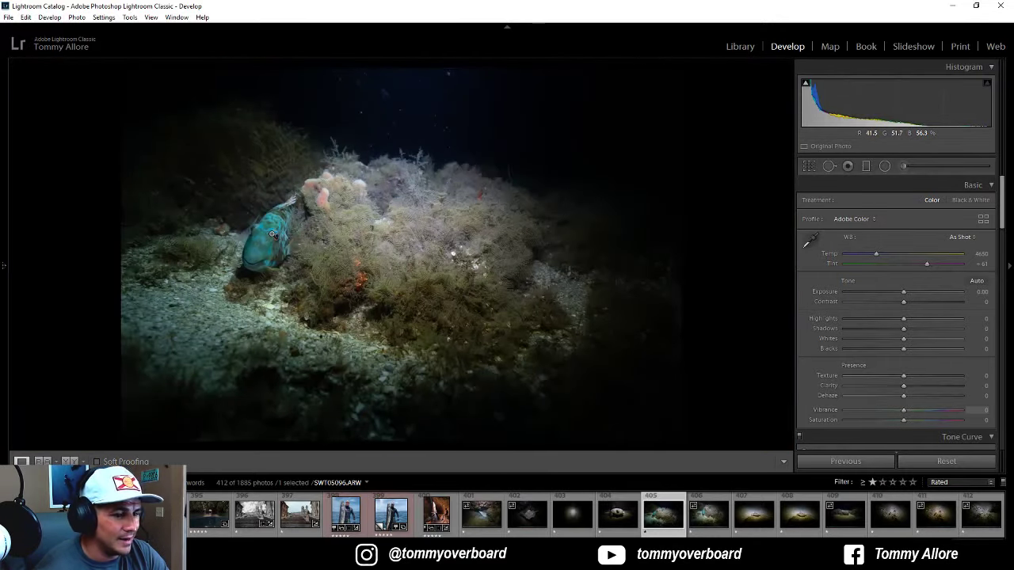
{"action": "key", "text": "2"}
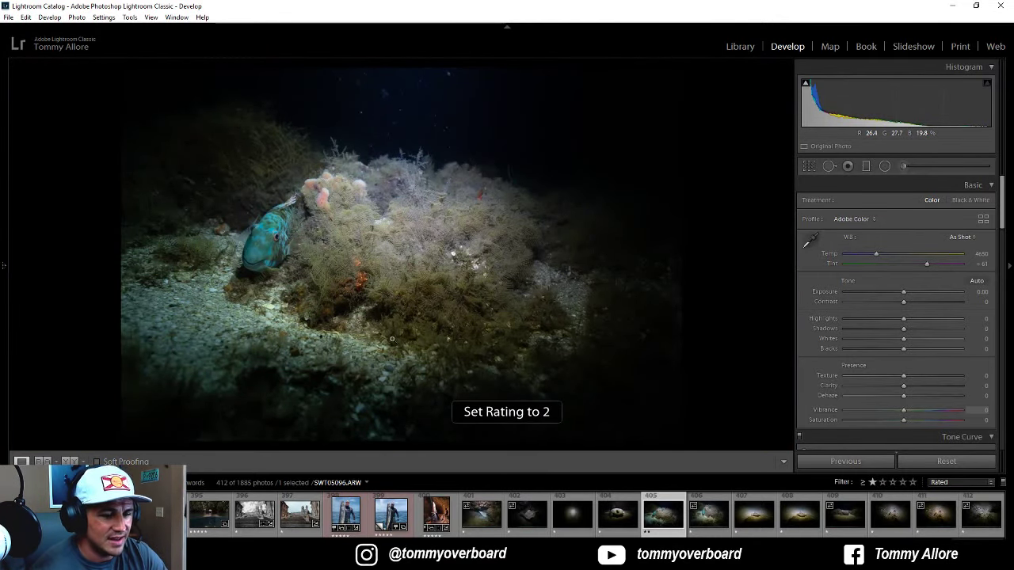
Step: Rate the stingray photo SWT05154 2 stars and advance to octopus photo SWT05230
{"action": "key", "text": "Right"}
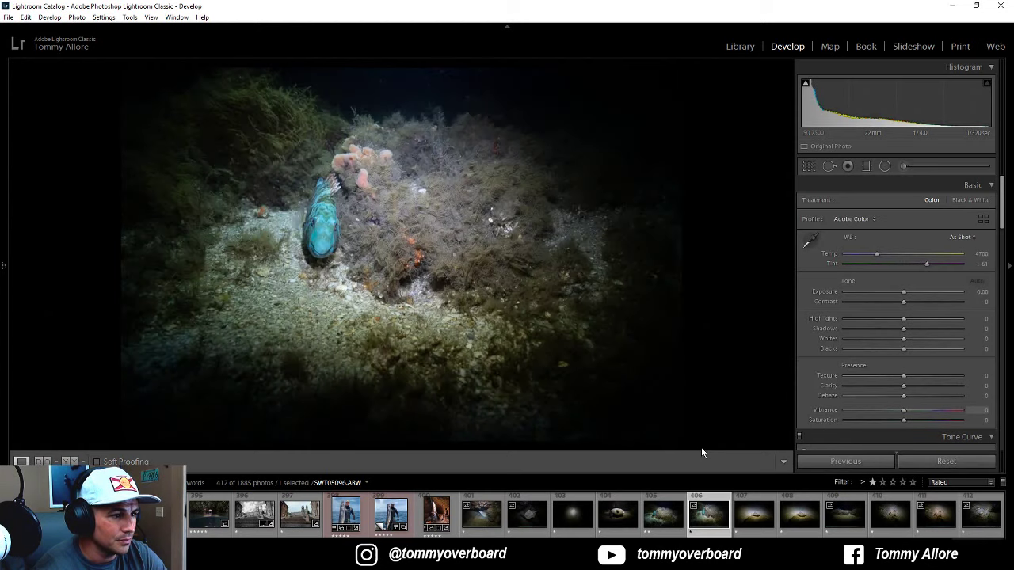
{"action": "key", "text": "Right"}
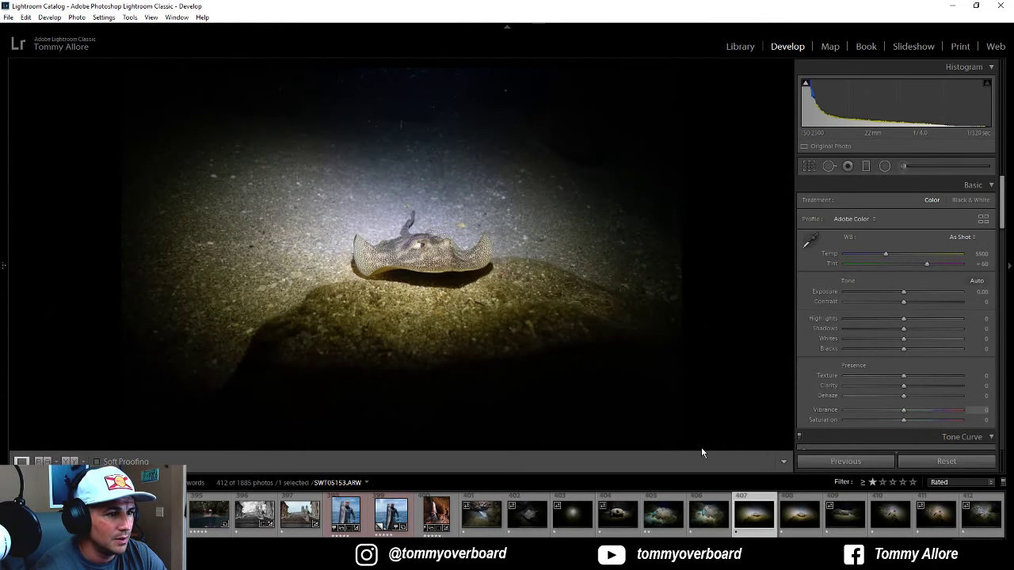
{"action": "key", "text": "Right"}
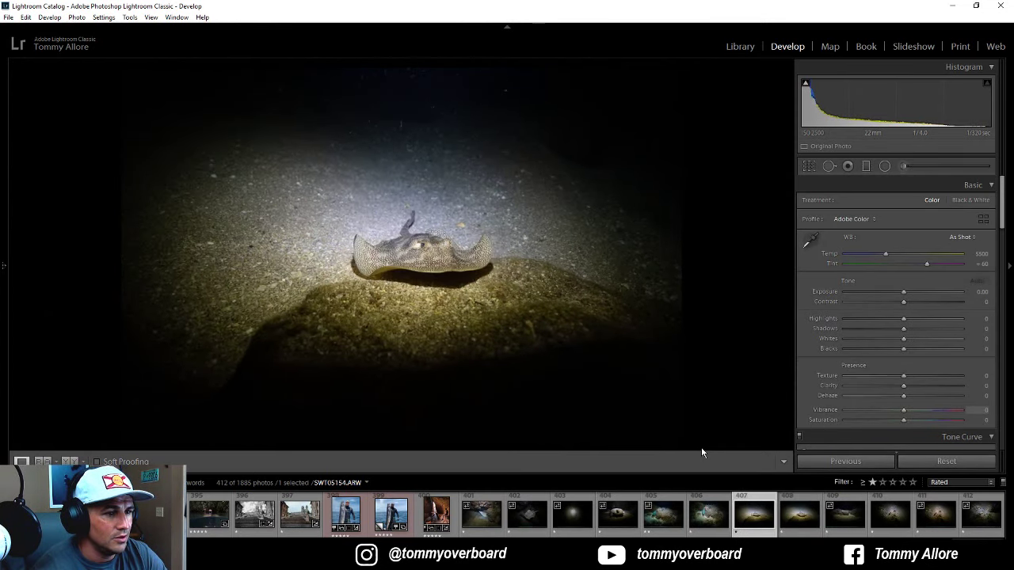
{"action": "key", "text": "2"}
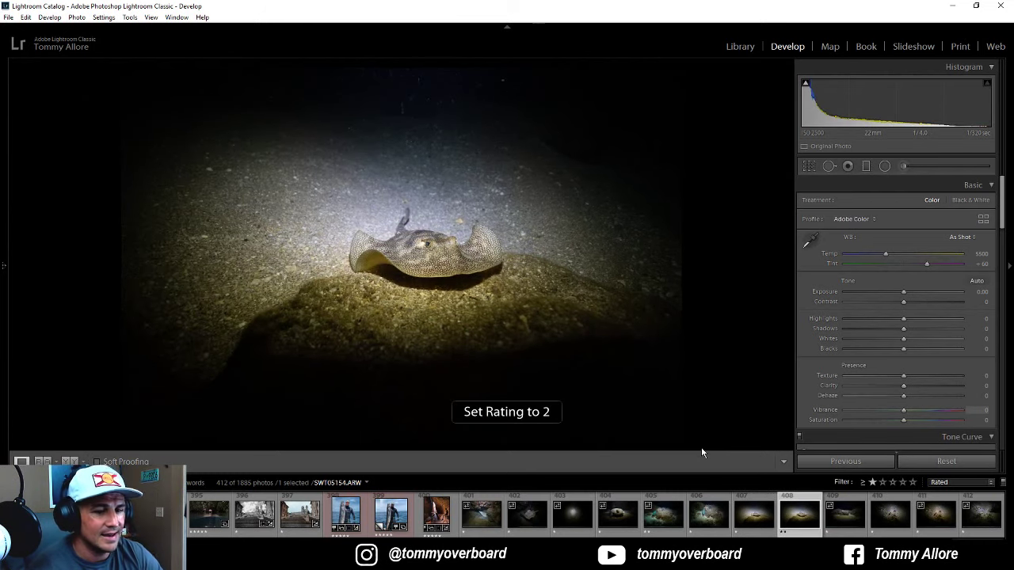
{"action": "key", "text": "Right"}
{"action": "key", "text": "Right"}
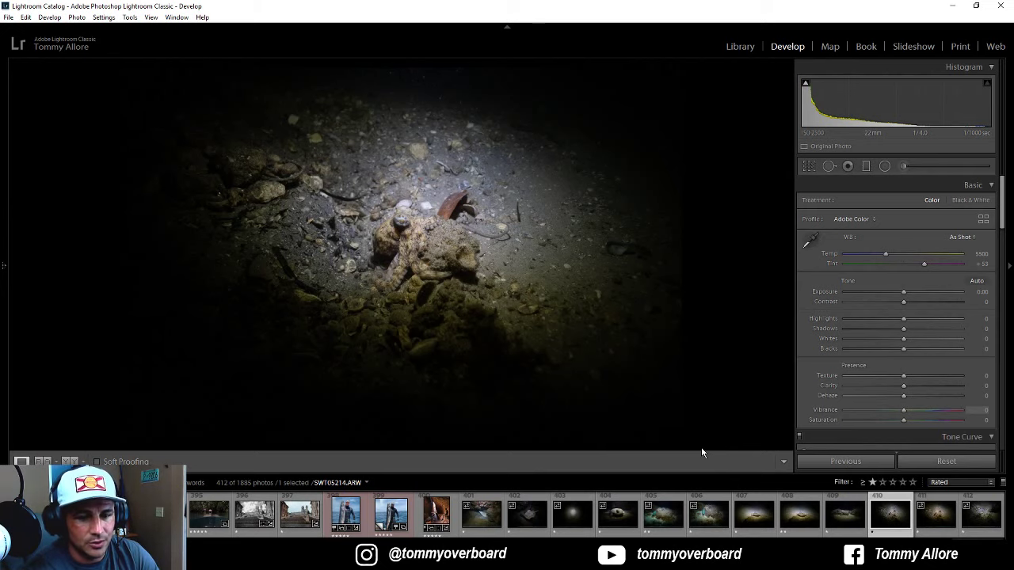
{"action": "key", "text": "Right"}
{"action": "key", "text": "Right"}
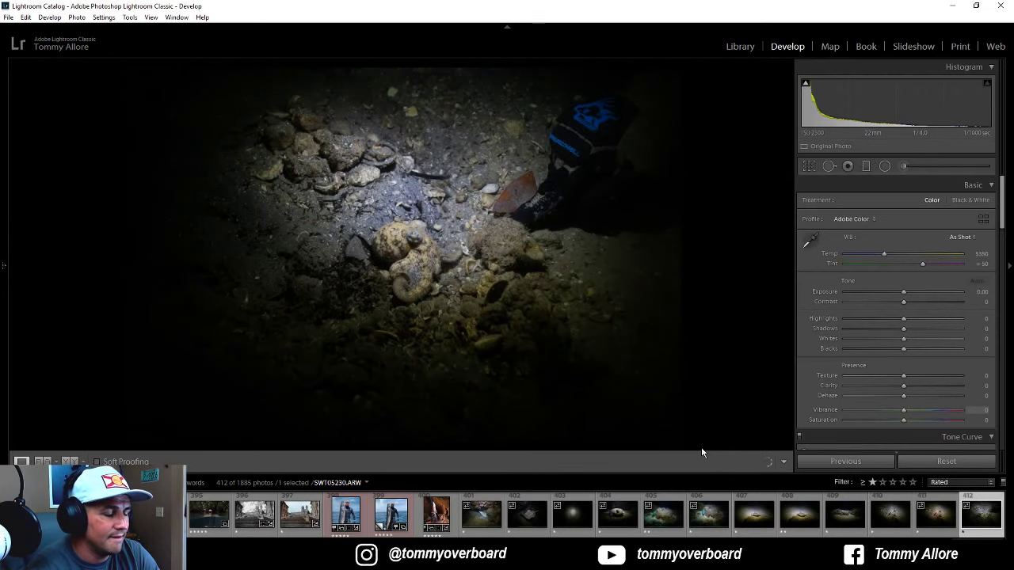
Step: Compare the neighbouring octopus shots at 1:1, panning around the octopus's head
{"action": "left_click", "coordinate": [427, 254]}
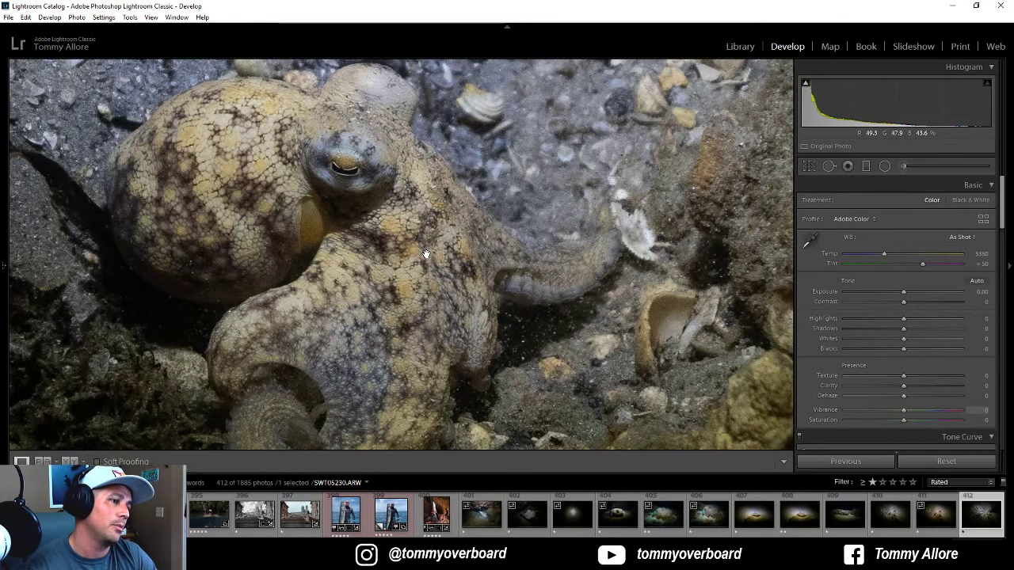
{"action": "key", "text": "Left"}
{"action": "key", "text": "Left"}
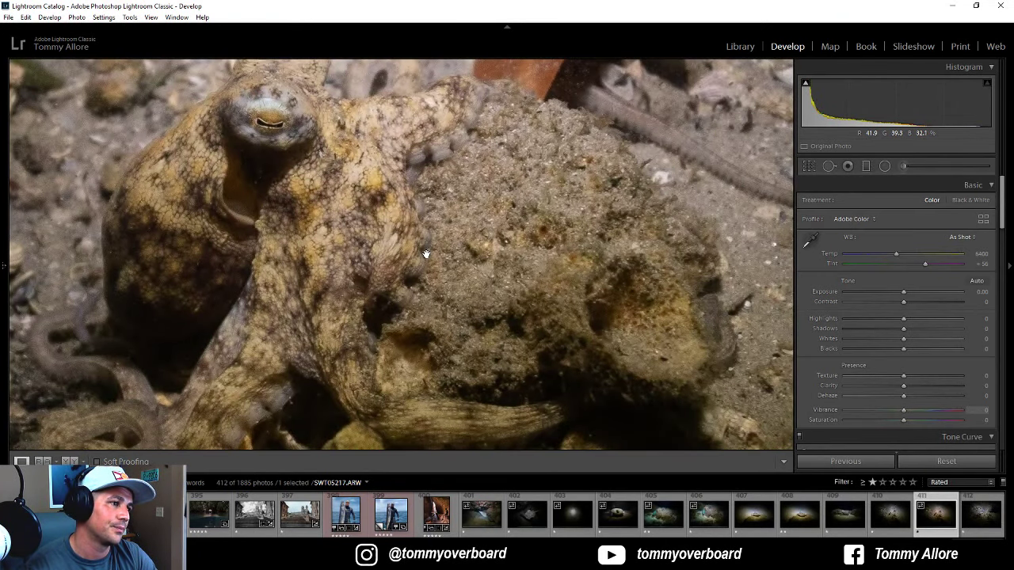
{"action": "key", "text": "Right"}
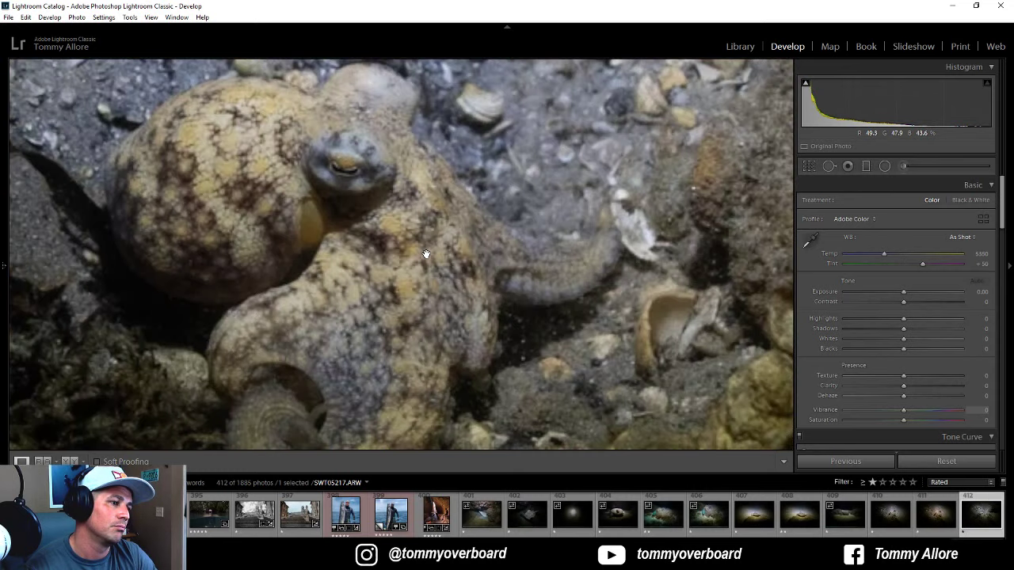
{"action": "key", "text": "Left"}
{"action": "key", "text": "Left"}
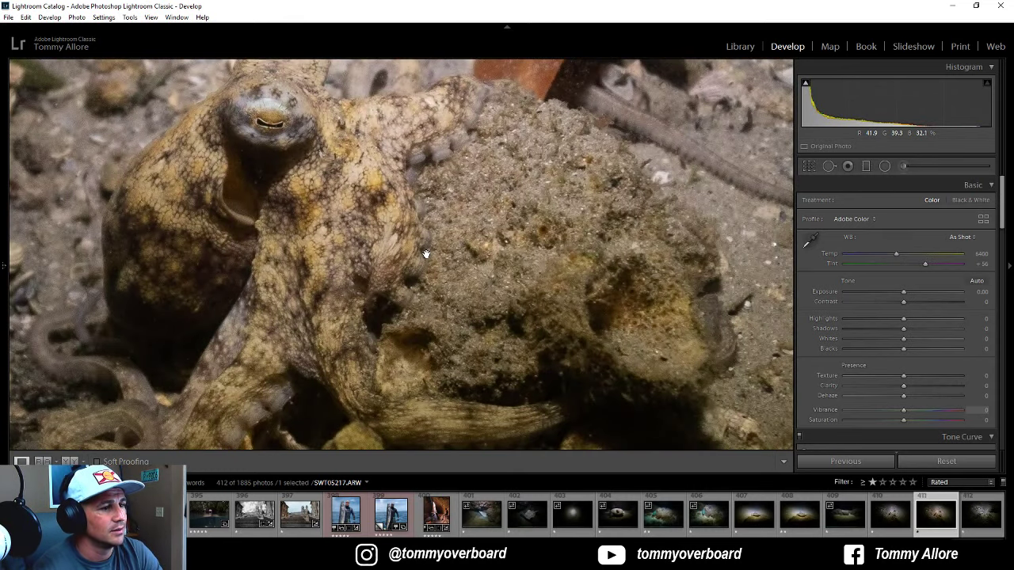
{"action": "key", "text": "Left"}
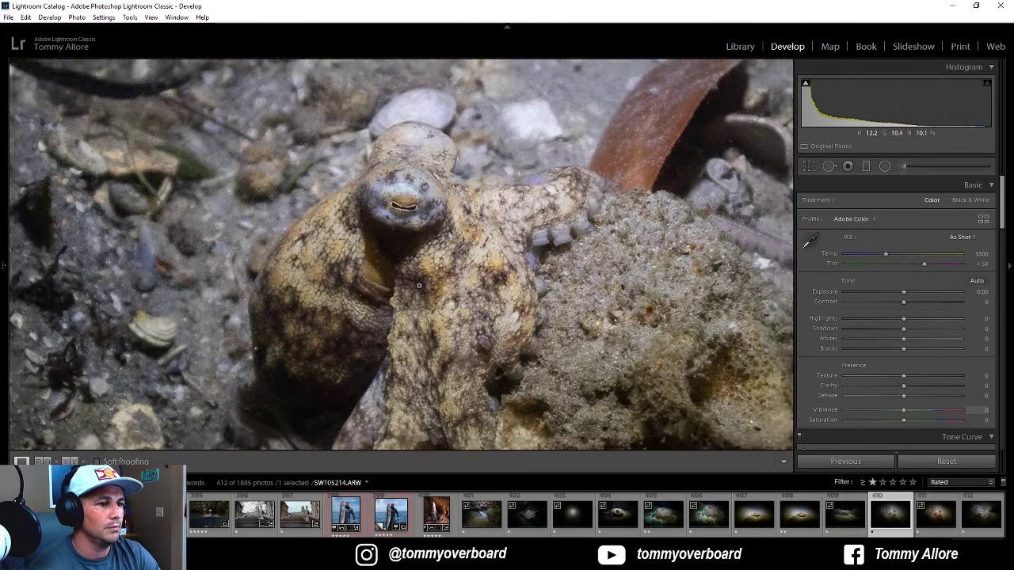
{"action": "left_click", "coordinate": [419, 286]}
{"action": "left_click", "coordinate": [414, 272]}
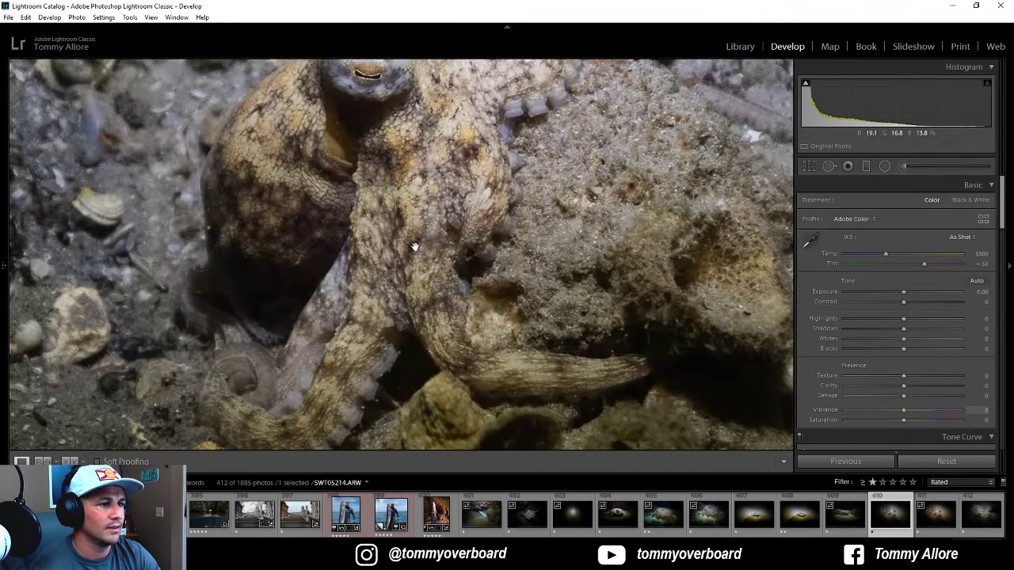
{"action": "mouse_move", "coordinate": [415, 248]}
{"action": "left_mouse_down"}
{"action": "mouse_move", "coordinate": [412, 312]}
{"action": "mouse_move", "coordinate": [416, 251]}
{"action": "left_mouse_up"}
{"action": "left_click", "coordinate": [416, 251]}
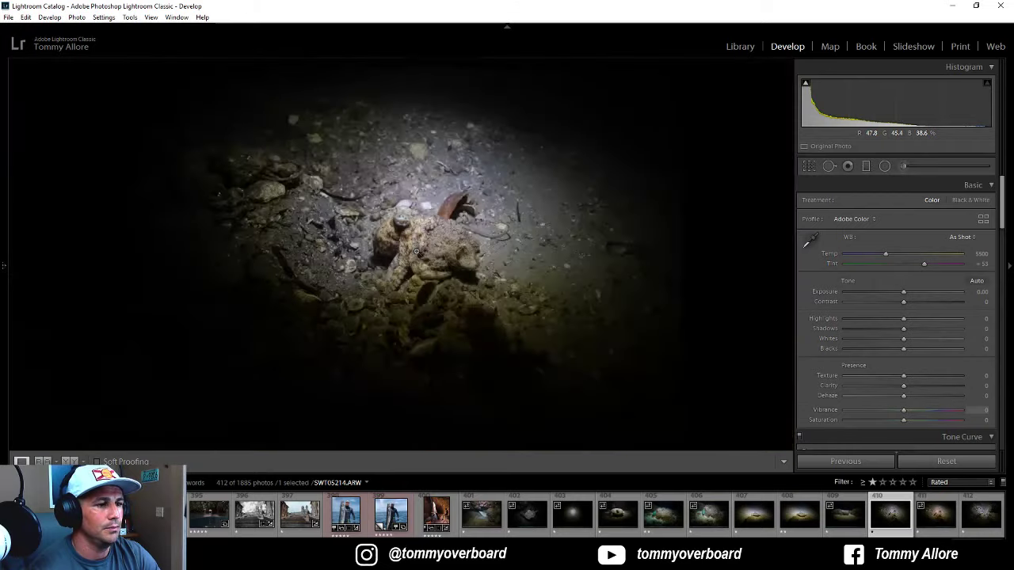
Step: Check the last octopus photo, then rate octopus photo 410 (SWT05214) 2 stars
{"action": "left_click", "coordinate": [986, 521]}
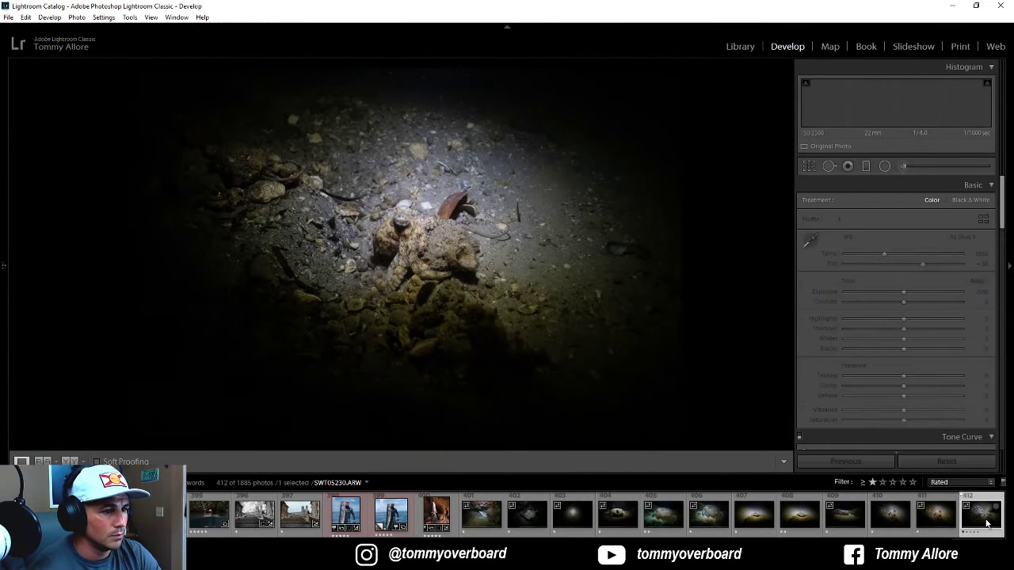
{"action": "key", "text": "z"}
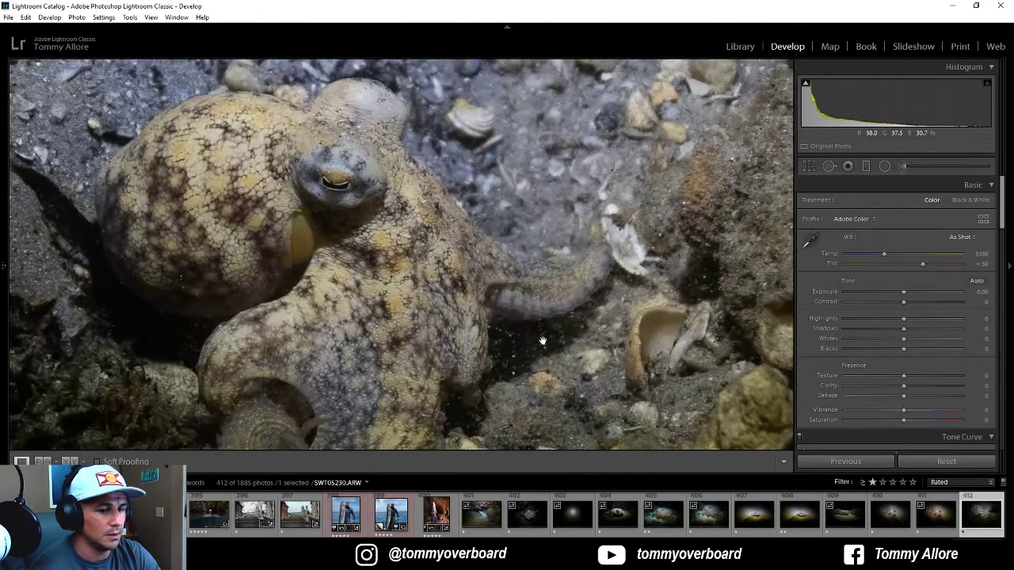
{"action": "left_click", "coordinate": [892, 515]}
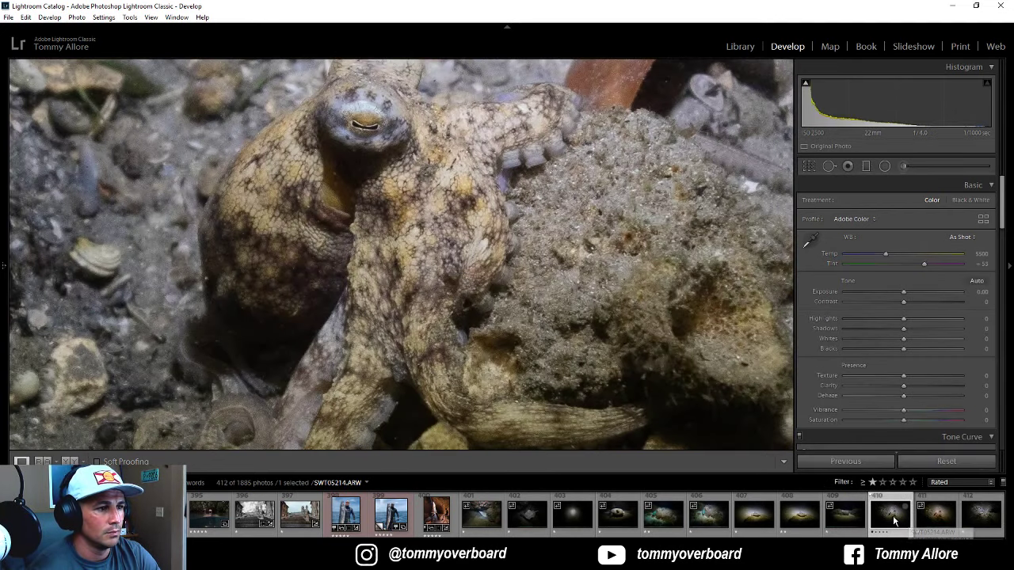
{"action": "key", "text": "2"}
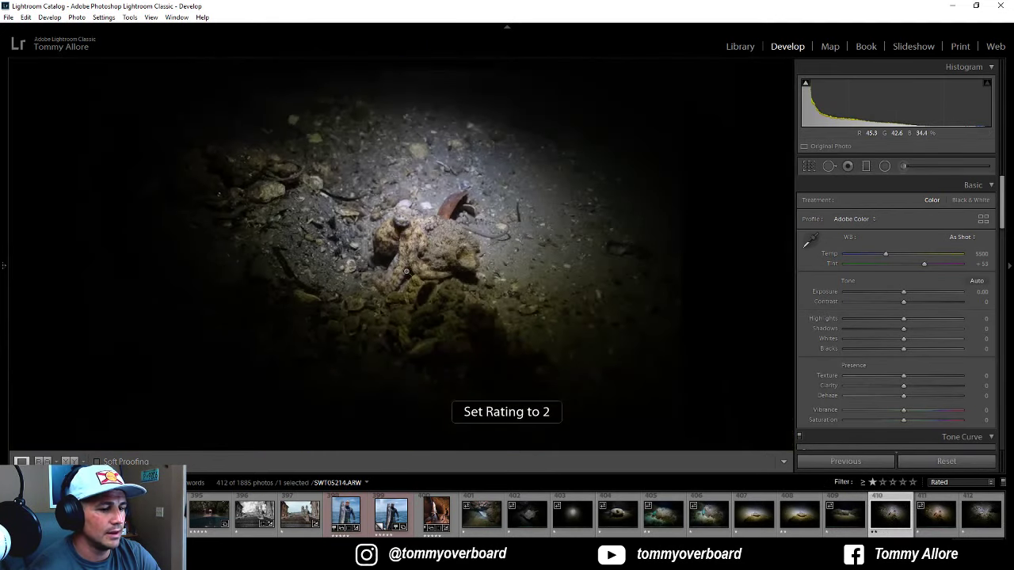
{"action": "left_click", "coordinate": [410, 279]}
{"action": "left_click", "coordinate": [884, 481]}
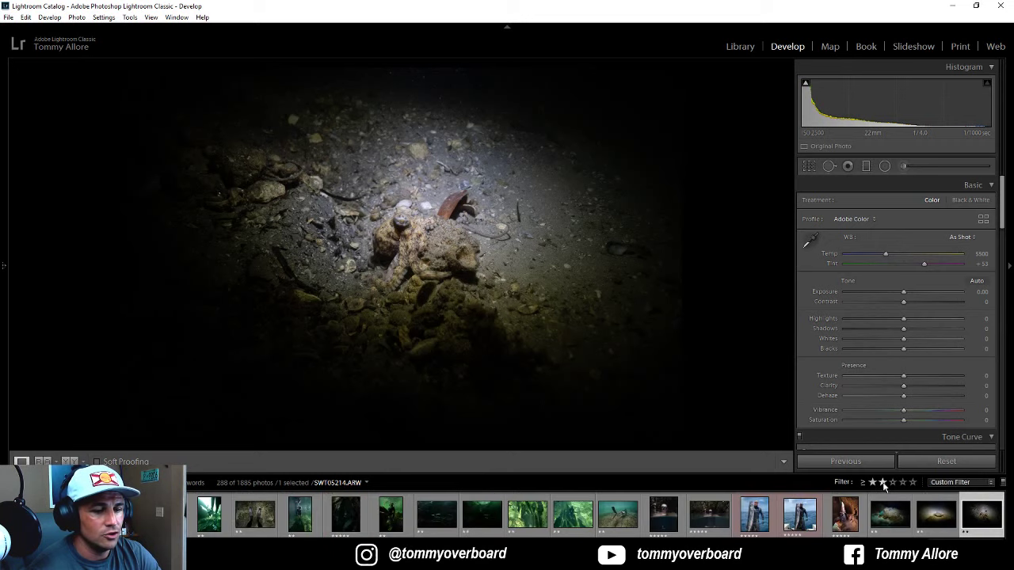
{"action": "left_click", "coordinate": [889, 520]}
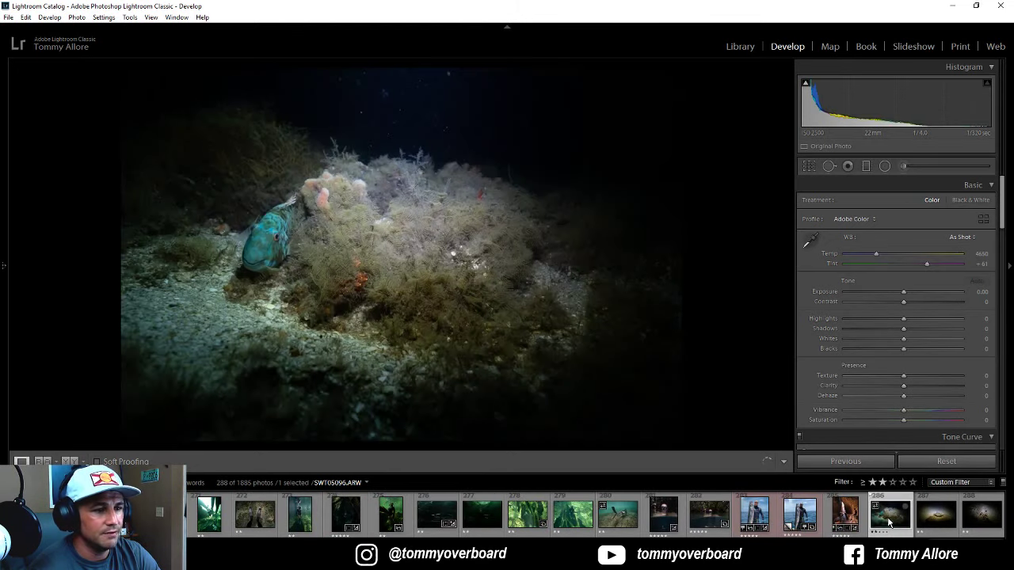
{"action": "left_click", "coordinate": [938, 519]}
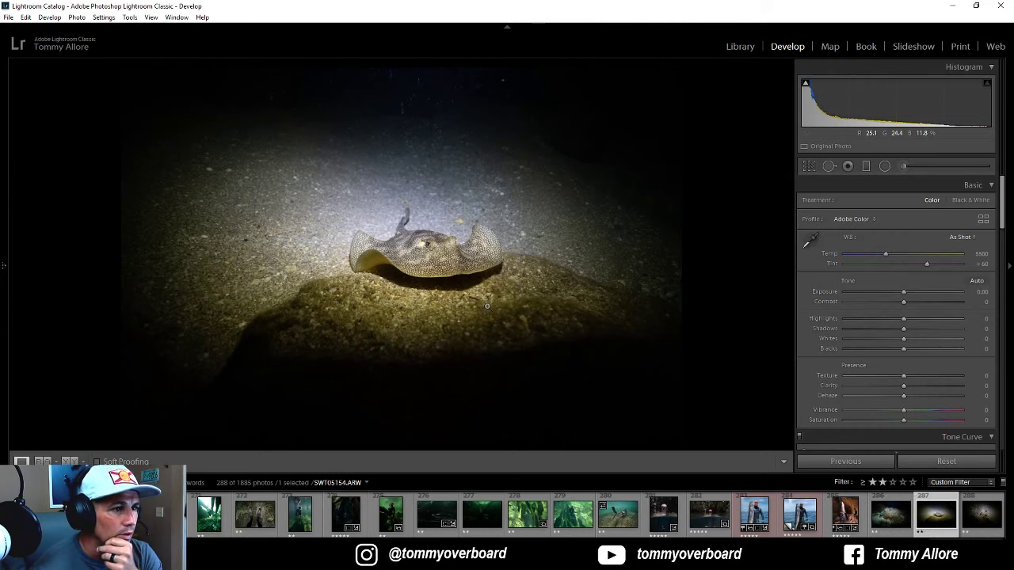
{"action": "key", "text": "Right"}
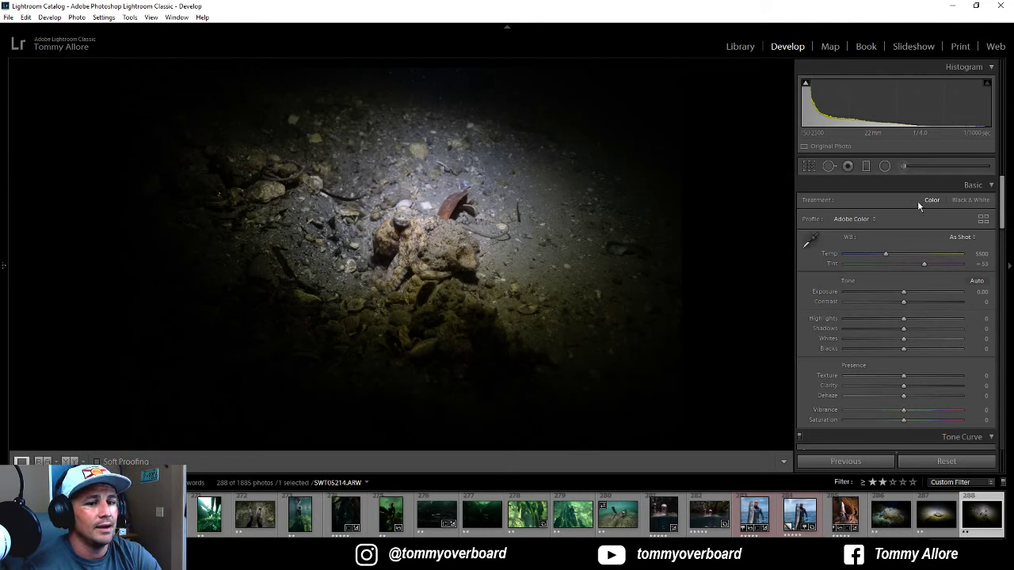
Step: Enable chromatic aberration removal and Sony FE 12-24mm profile corrections, then view the Library grid
{"action": "left_click_drag", "start_coordinate": [1000, 211], "coordinate": [1004, 353]}
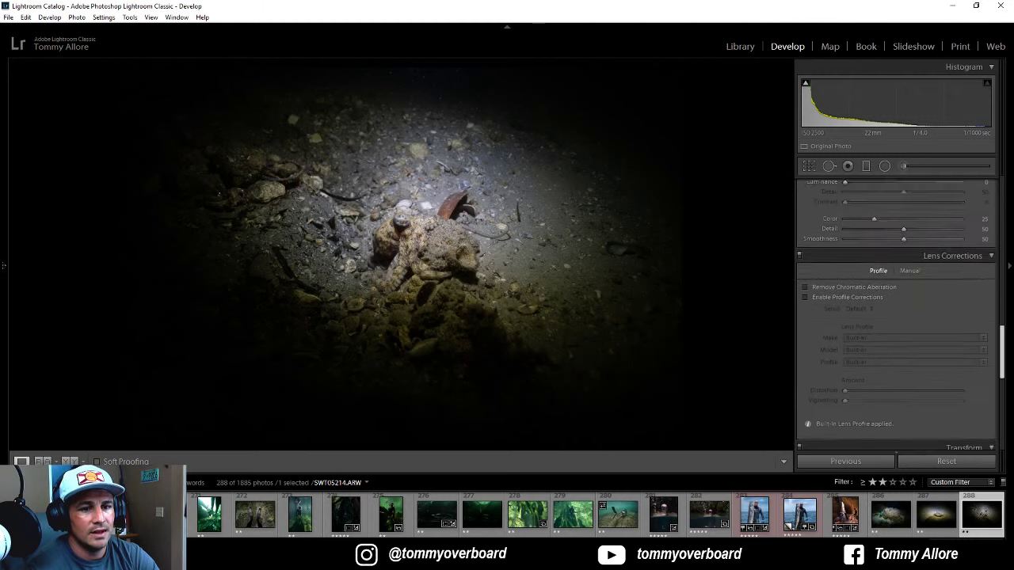
{"action": "left_click", "coordinate": [805, 291]}
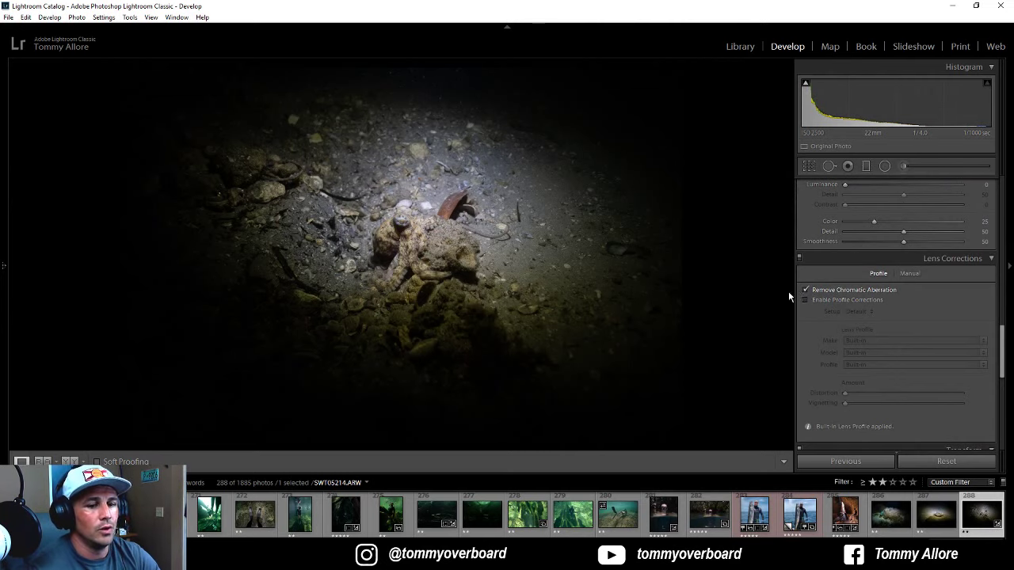
{"action": "left_click", "coordinate": [805, 299]}
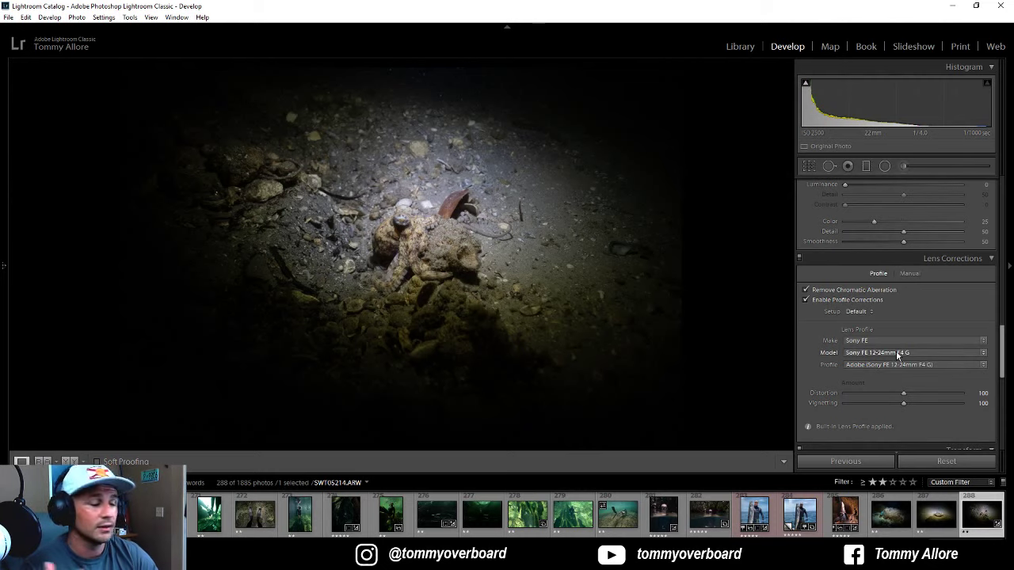
{"action": "left_click", "coordinate": [751, 49]}
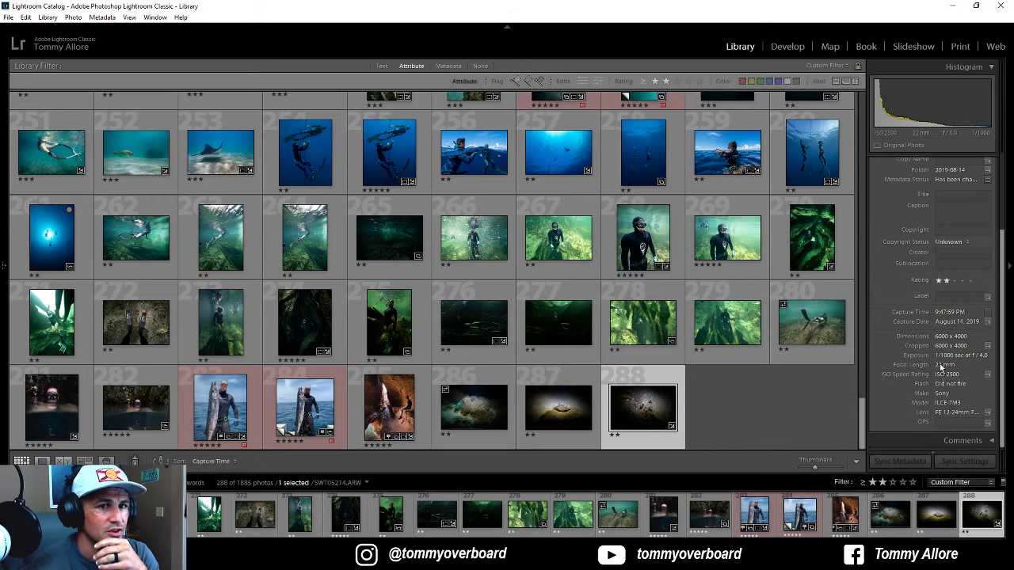
Step: Switch back to the Develop module on SWT05214 and scroll up to the Basic panel
{"action": "left_click", "coordinate": [788, 46]}
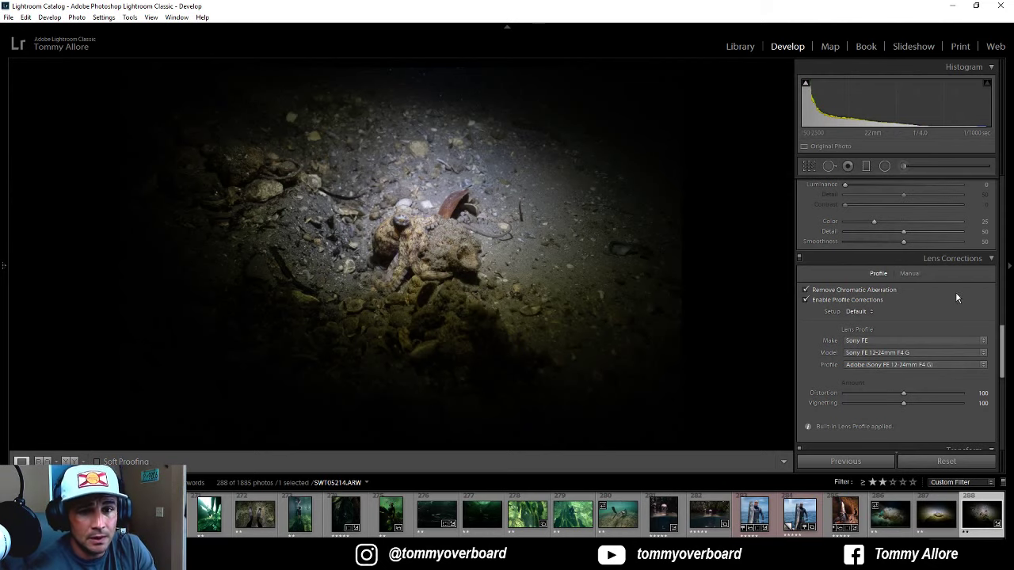
{"action": "scroll", "coordinate": [935, 289], "scroll_direction": "up", "scroll_amount": 10}
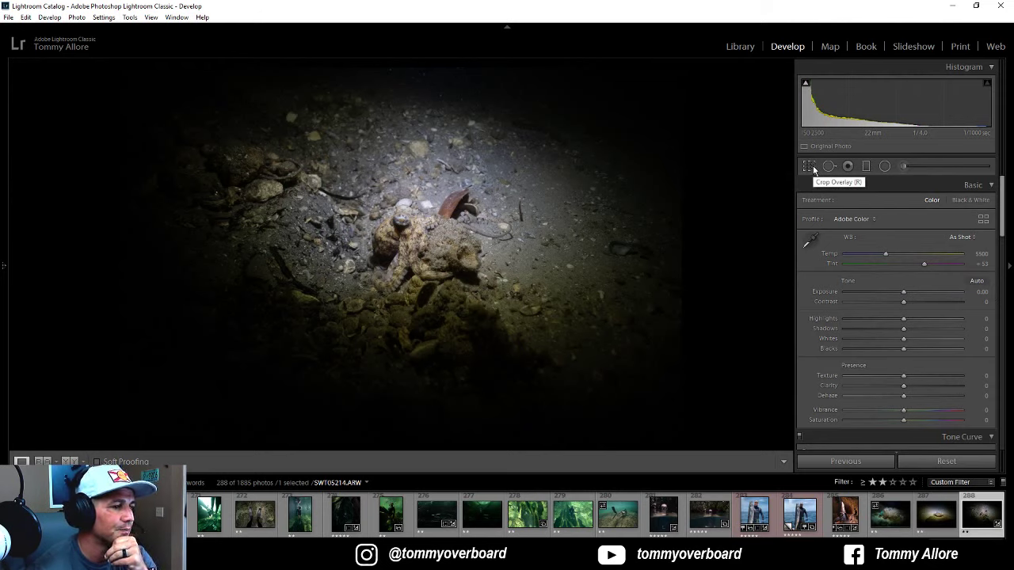
Step: Set a 4 x 5 / 8 x 10 crop, switch its orientation, and tighten it around the octopus
{"action": "left_click", "coordinate": [809, 167]}
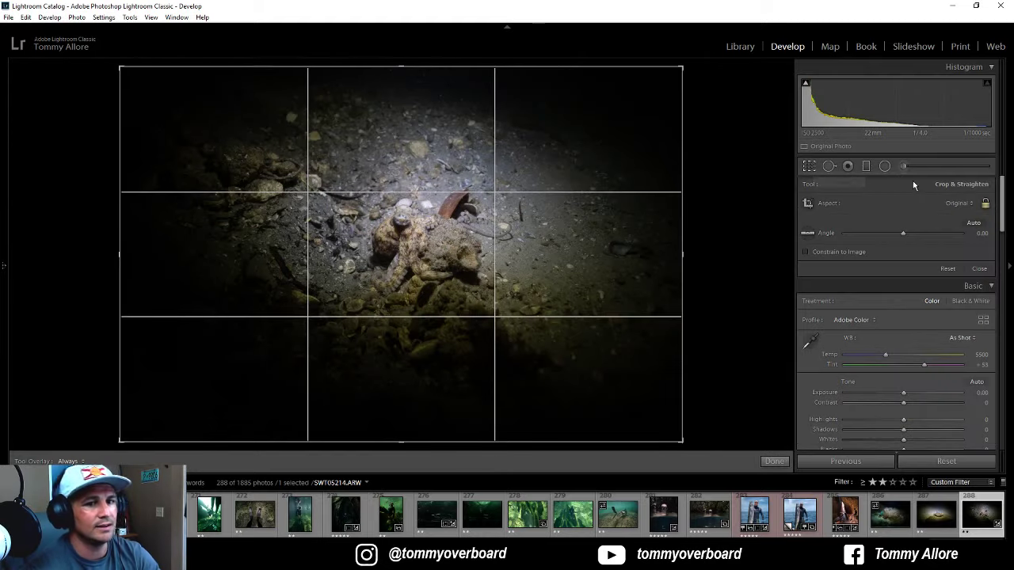
{"action": "left_click", "coordinate": [959, 204]}
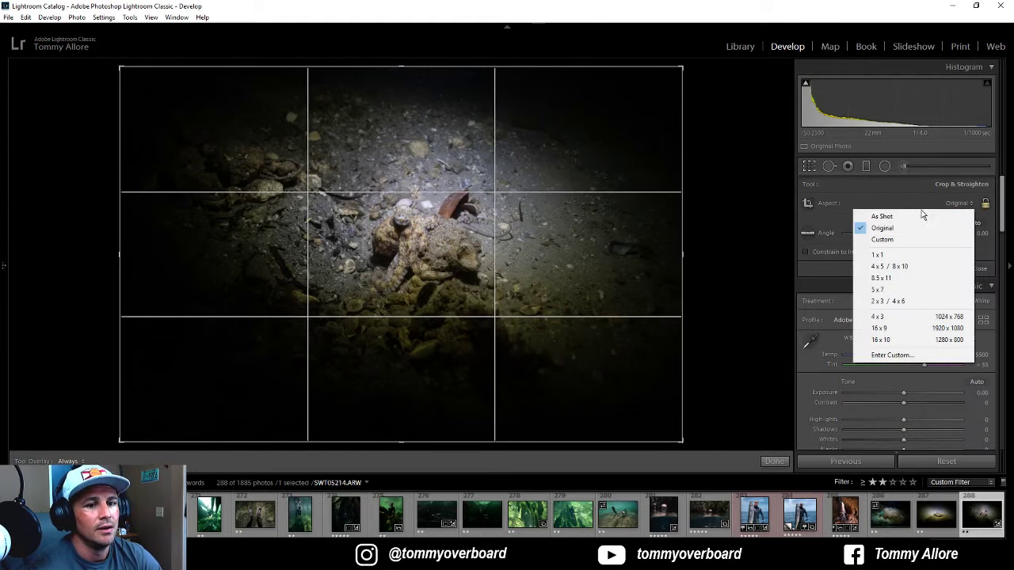
{"action": "left_click", "coordinate": [889, 266]}
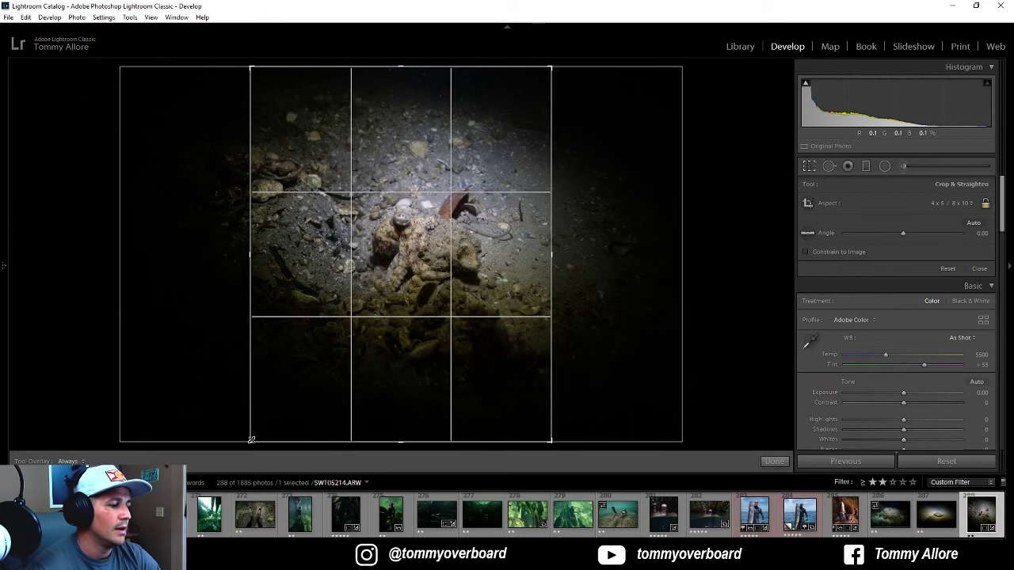
{"action": "left_click_drag", "start_coordinate": [251, 436], "coordinate": [399, 252]}
{"action": "key", "text": "x"}
{"action": "key", "text": "x"}
{"action": "left_click_drag", "start_coordinate": [301, 129], "coordinate": [324, 143]}
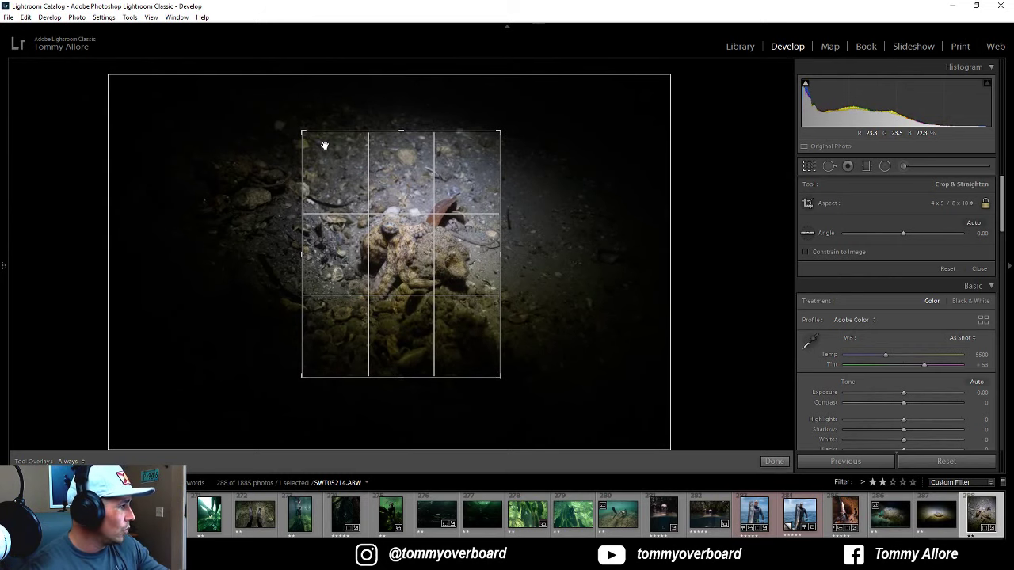
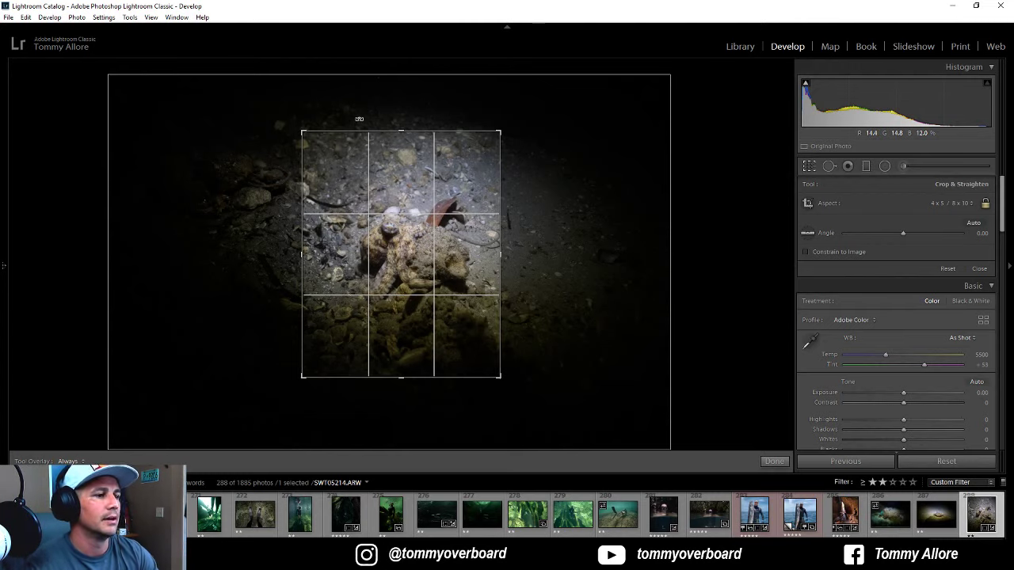
Step: Shift the octopus down and slightly right inside the 4 x 5 crop, then commit the crop
{"action": "left_click_drag", "start_coordinate": [335, 164], "coordinate": [333, 165]}
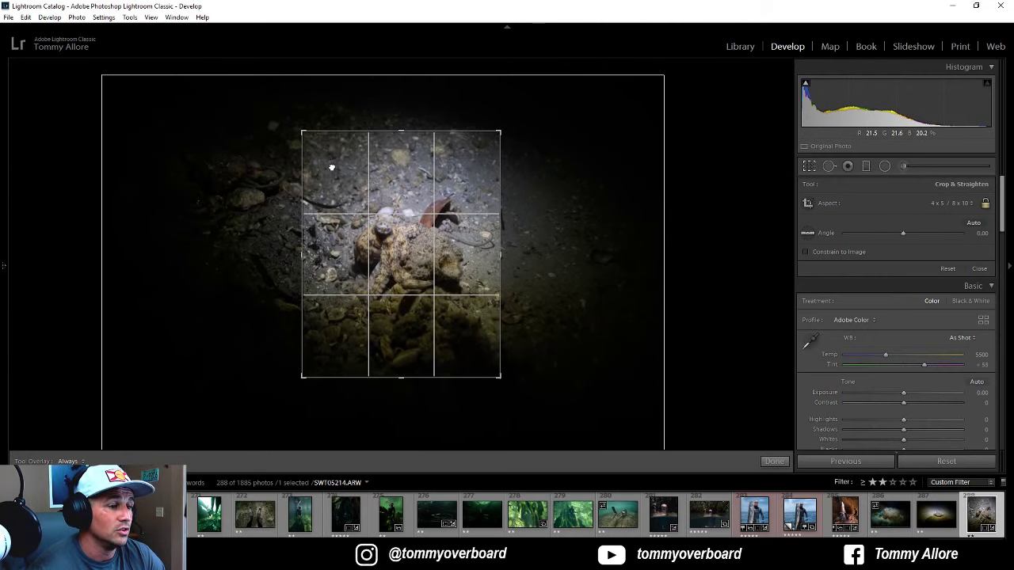
{"action": "left_click_drag", "start_coordinate": [385, 233], "coordinate": [395, 243]}
{"action": "left_click_drag", "start_coordinate": [324, 162], "coordinate": [336, 162]}
{"action": "key", "text": "Return"}
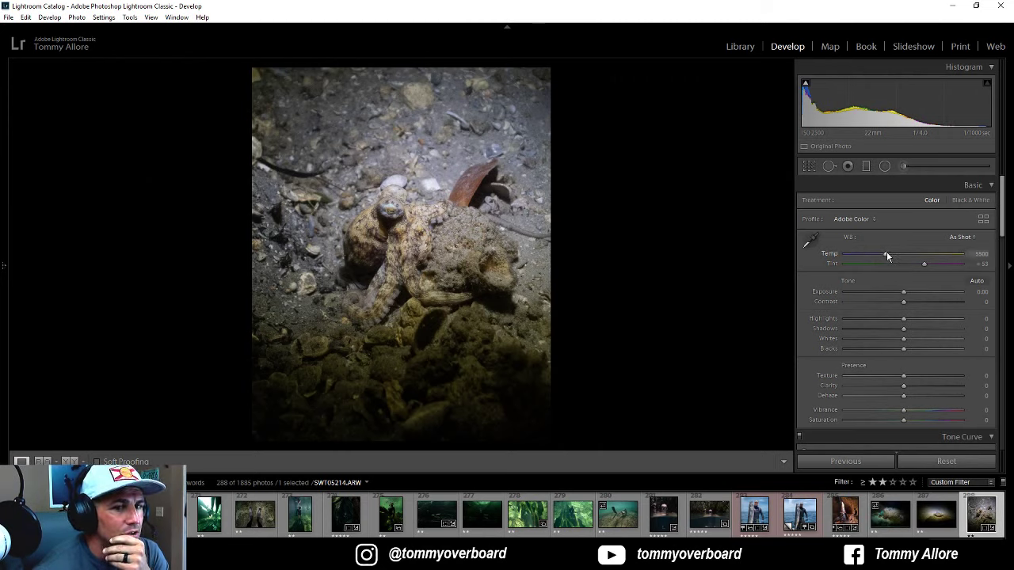
Step: Apply Auto white balance and nudge Tint to +37 with Temp at 5750, then compare before/after
{"action": "left_click_drag", "start_coordinate": [886, 256], "coordinate": [922, 269]}
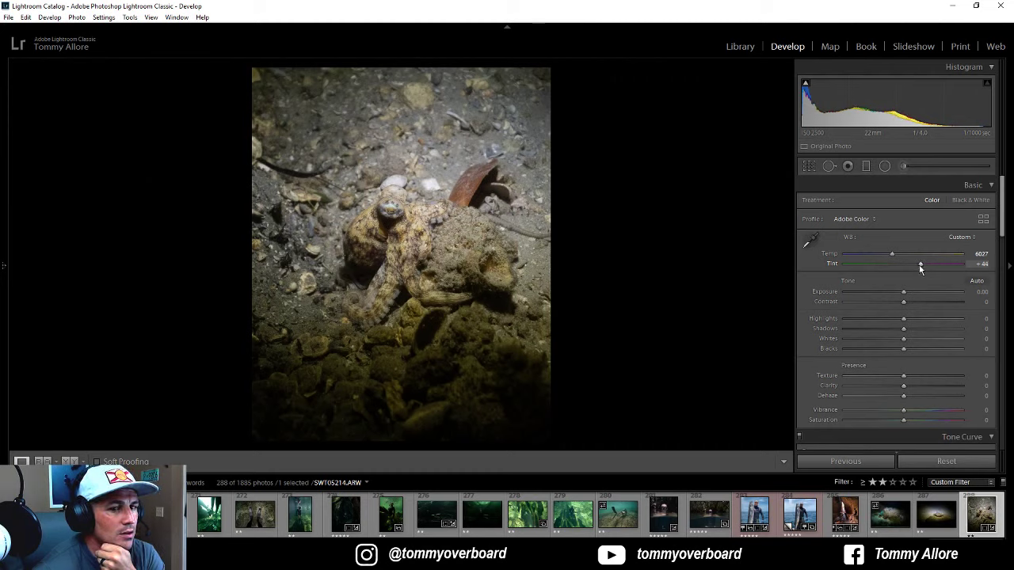
{"action": "left_click", "coordinate": [960, 237]}
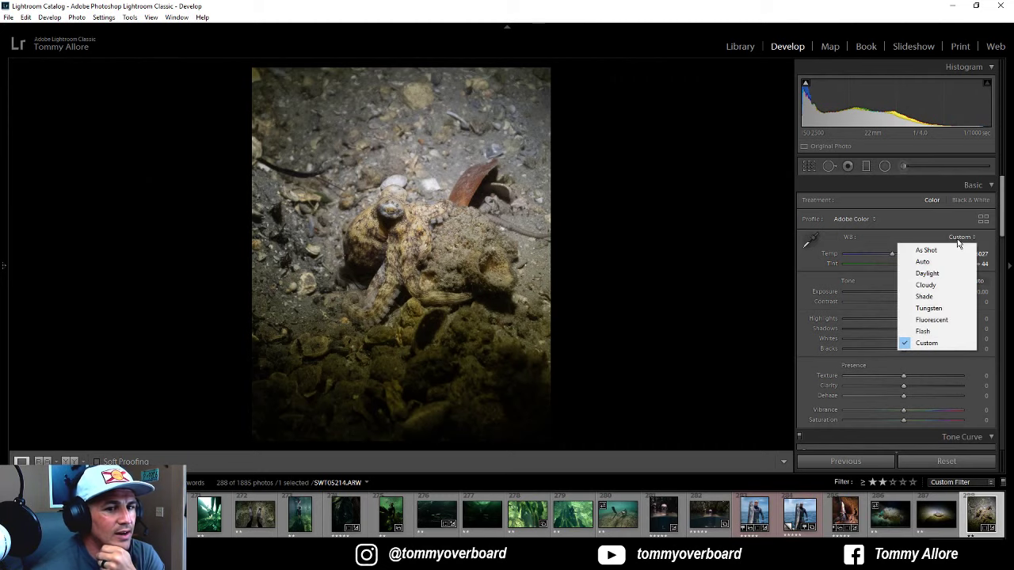
{"action": "left_click", "coordinate": [923, 261]}
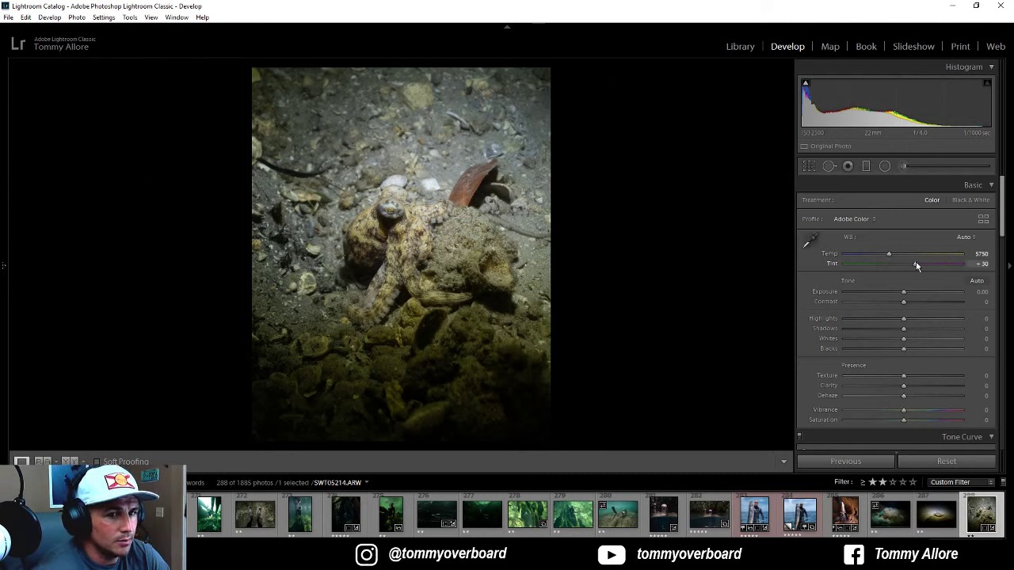
{"action": "left_click_drag", "start_coordinate": [916, 265], "coordinate": [919, 264]}
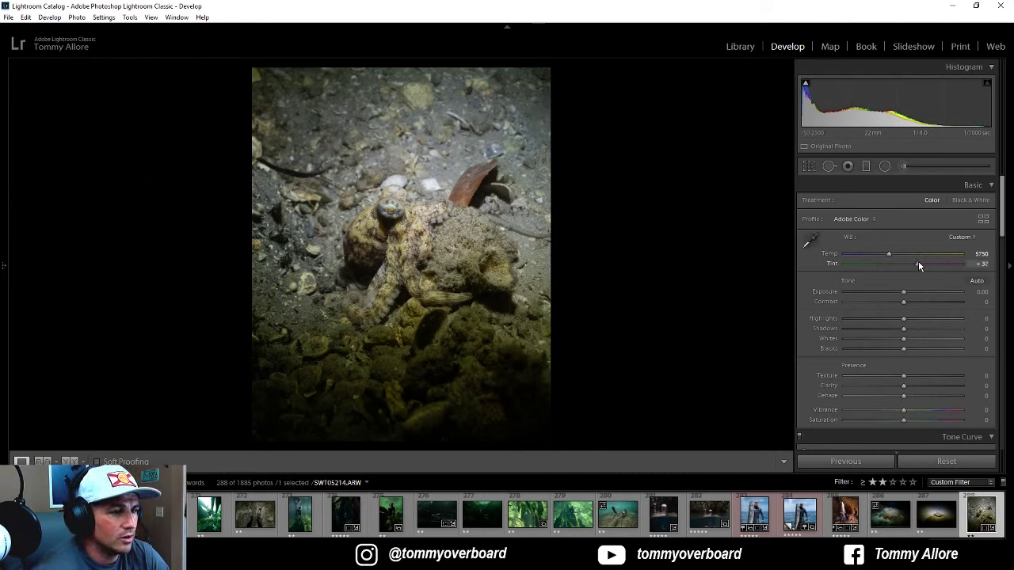
{"action": "key", "text": "backslash"}
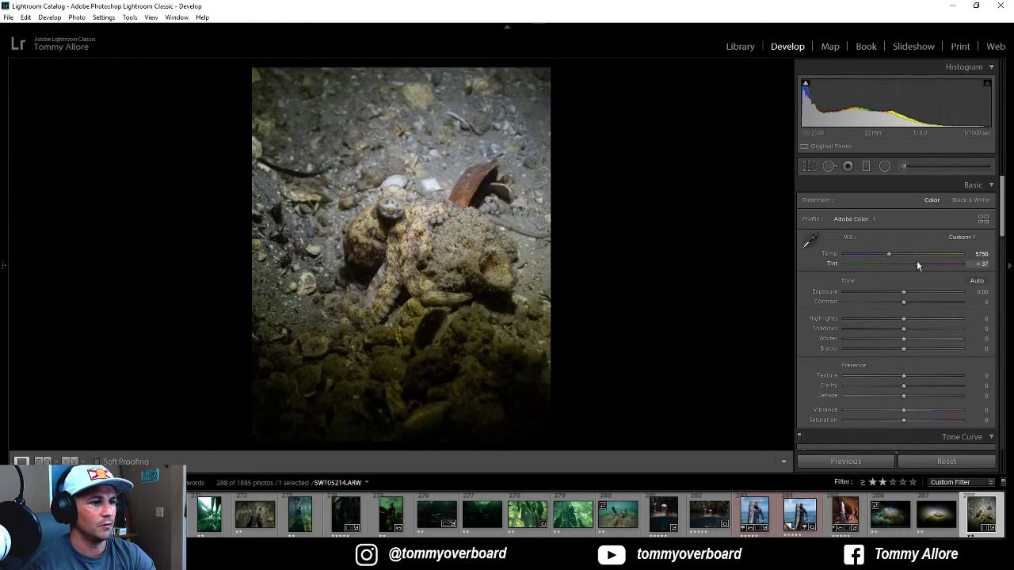
{"action": "key", "text": "backslash"}
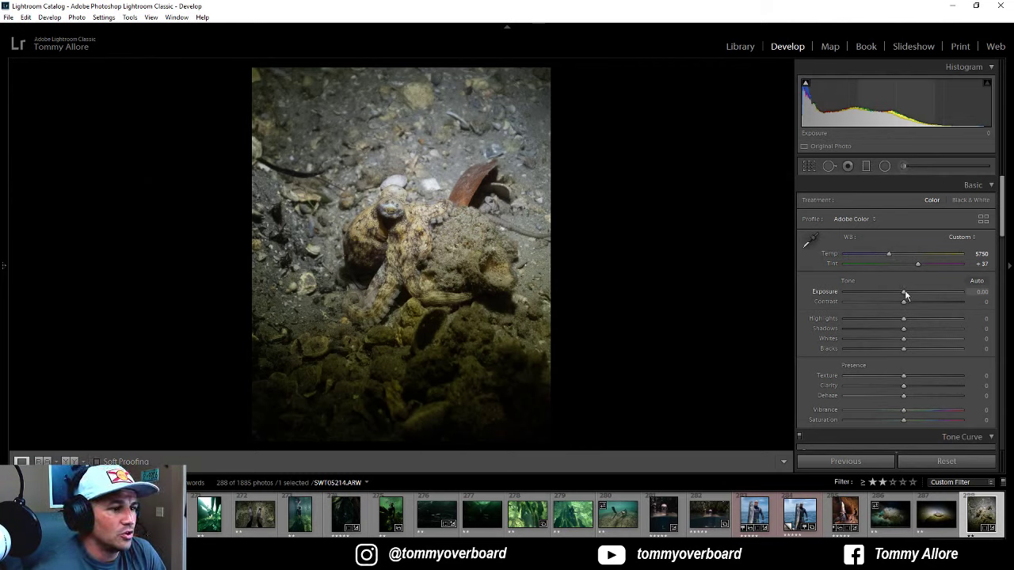
Step: Set Exposure +0.34, Highlights -53, Shadows +79, Whites +42 and Blacks -15
{"action": "left_click_drag", "start_coordinate": [905, 294], "coordinate": [909, 294]}
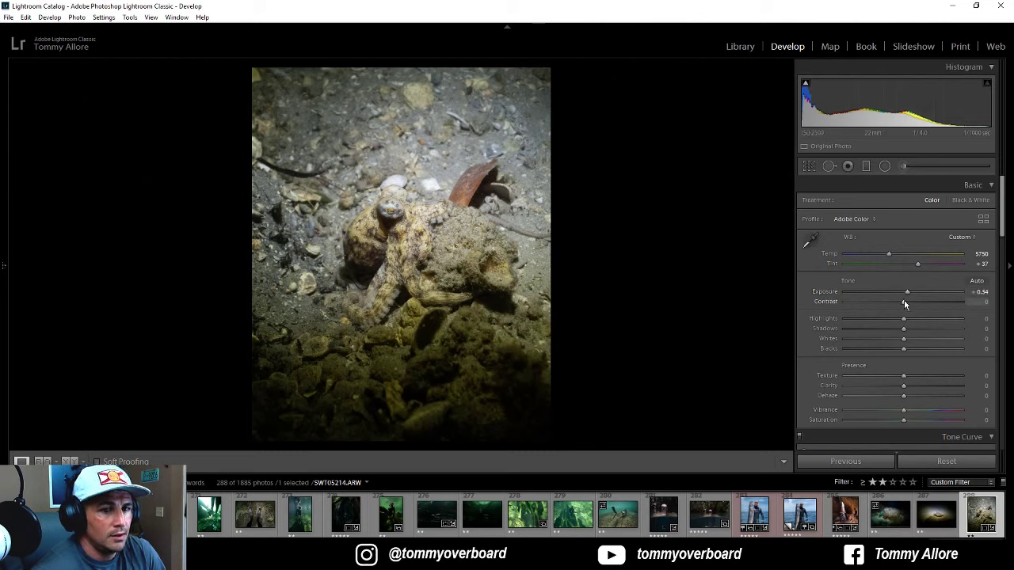
{"action": "left_click_drag", "start_coordinate": [904, 321], "coordinate": [951, 331]}
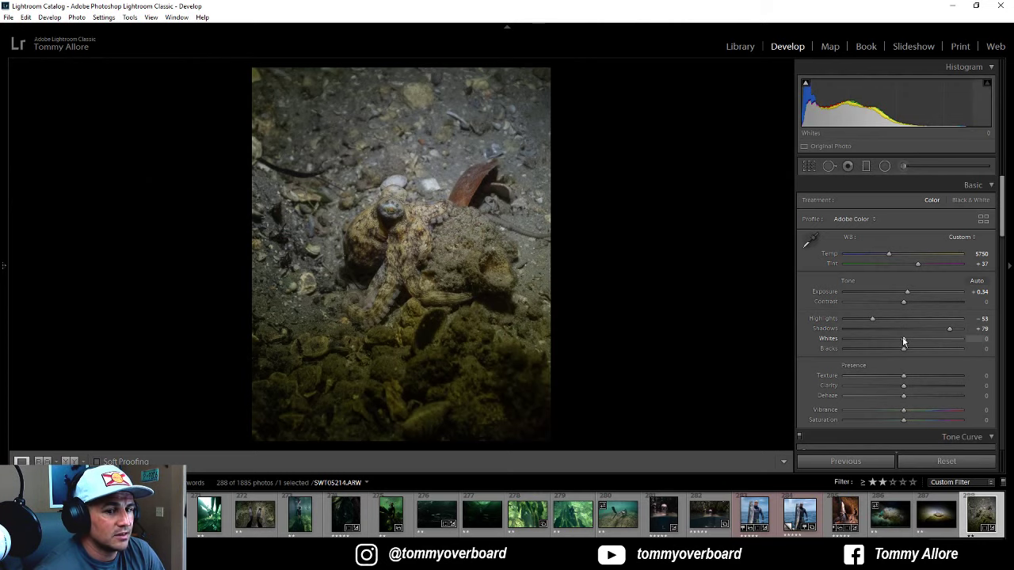
{"action": "left_click_drag", "start_coordinate": [907, 341], "coordinate": [929, 339]}
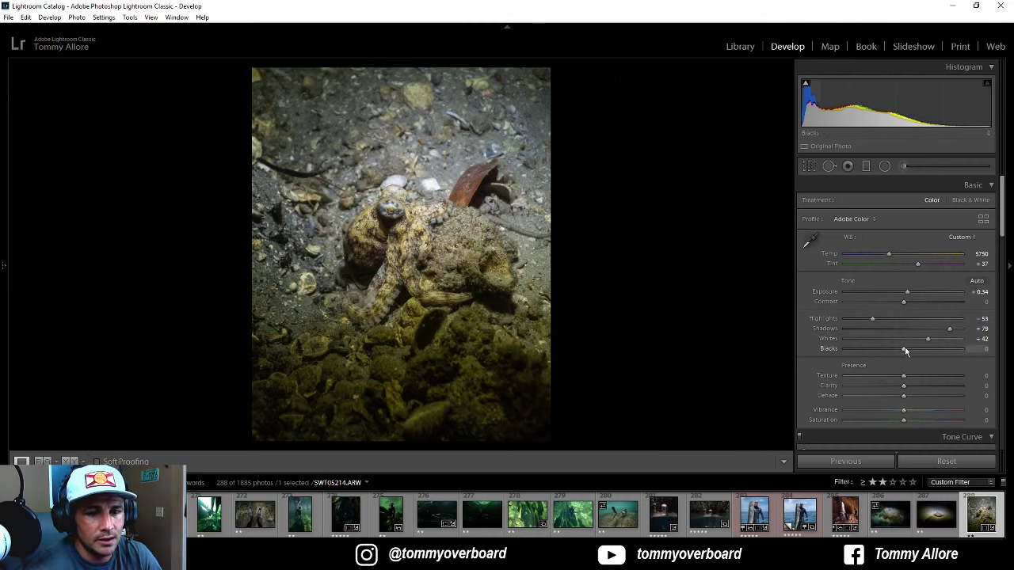
{"action": "left_click_drag", "start_coordinate": [903, 349], "coordinate": [893, 349]}
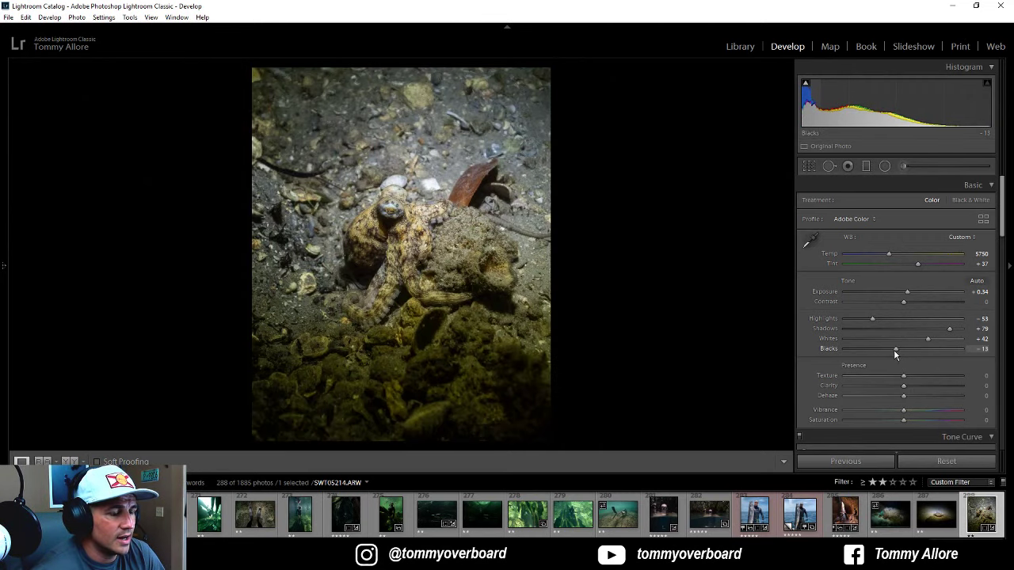
{"action": "left_click_drag", "start_coordinate": [895, 355], "coordinate": [894, 355]}
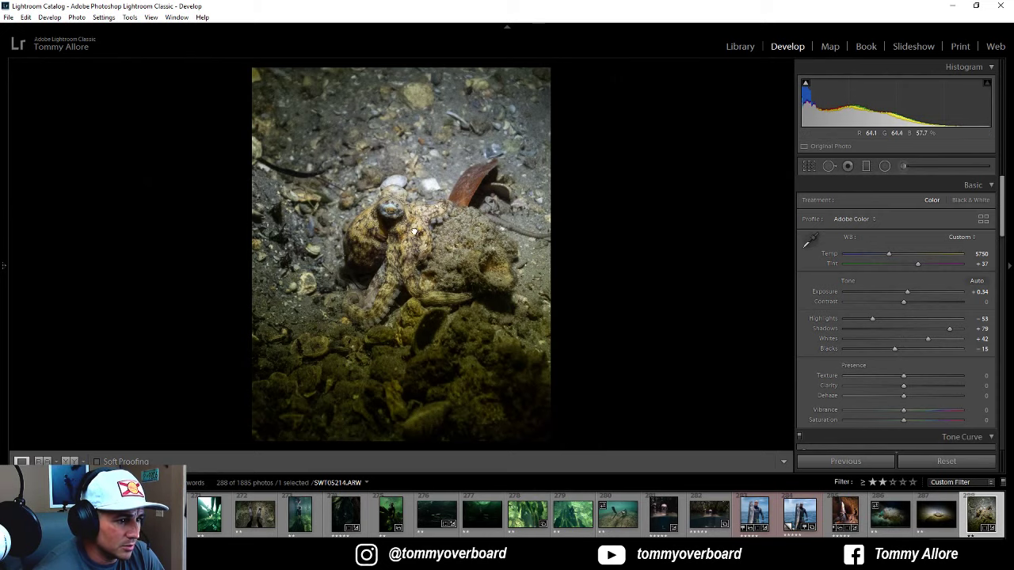
Step: Check the octopus up close and against the original, then cool Temp to 5348
{"action": "left_click", "coordinate": [385, 234]}
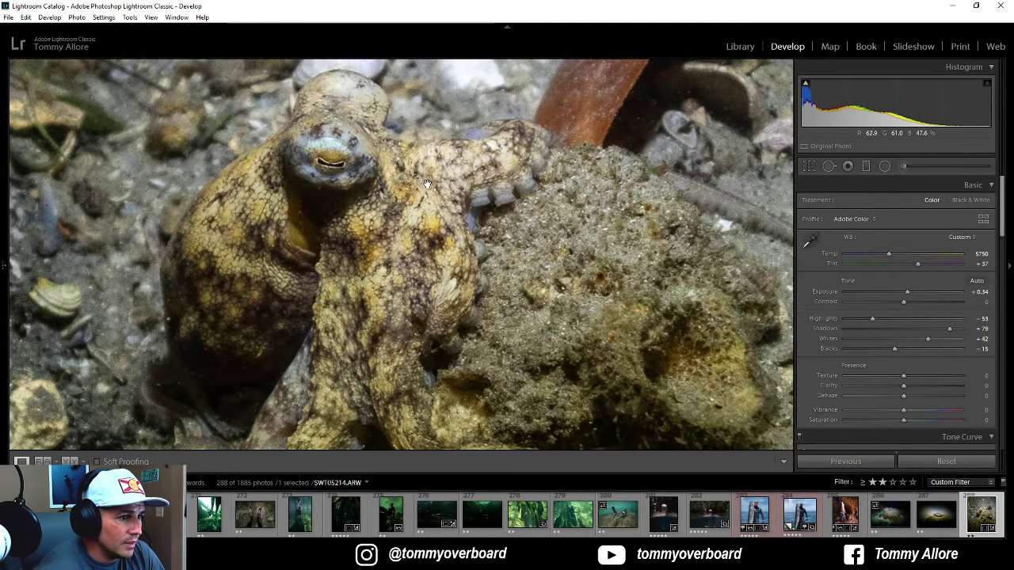
{"action": "left_click", "coordinate": [409, 243]}
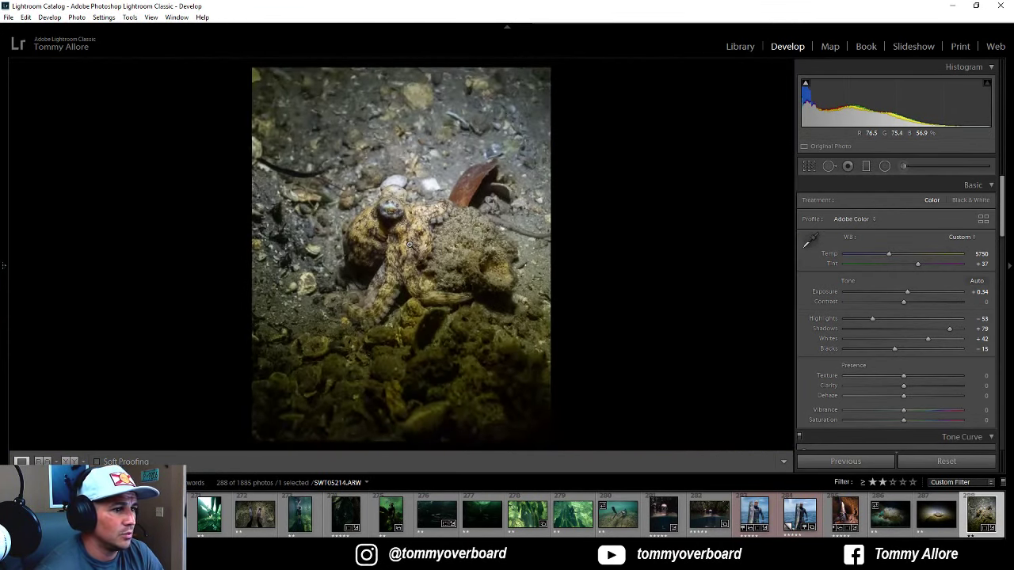
{"action": "key", "text": "backslash"}
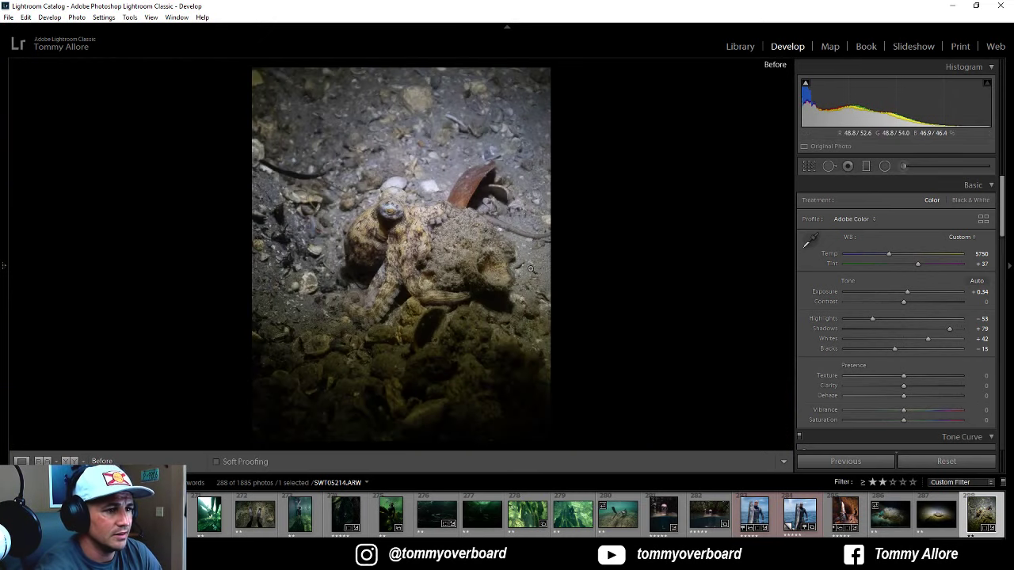
{"action": "key", "text": "backslash"}
{"action": "key", "text": "backslash"}
{"action": "key", "text": "backslash"}
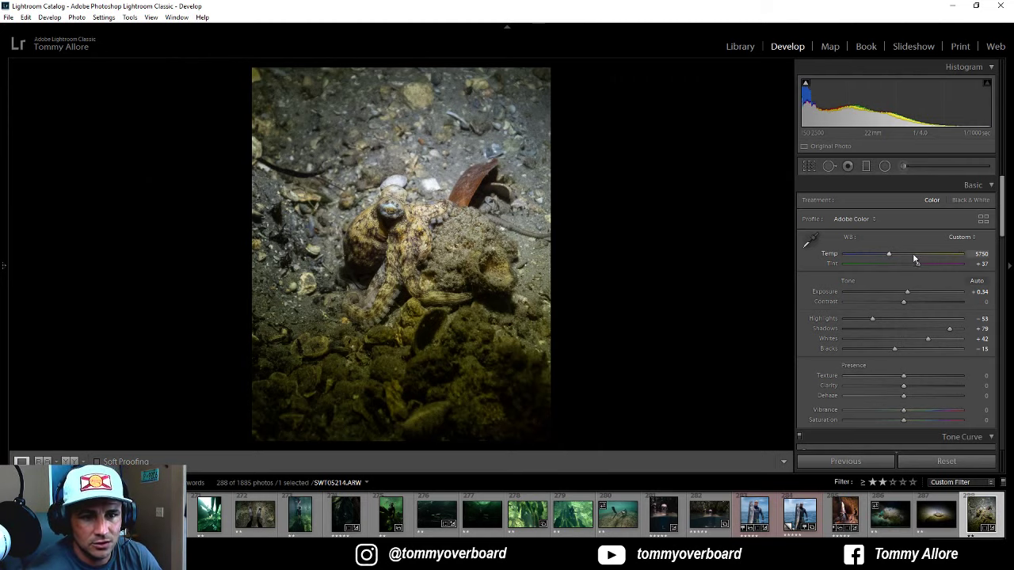
{"action": "left_click_drag", "start_coordinate": [888, 257], "coordinate": [884, 260]}
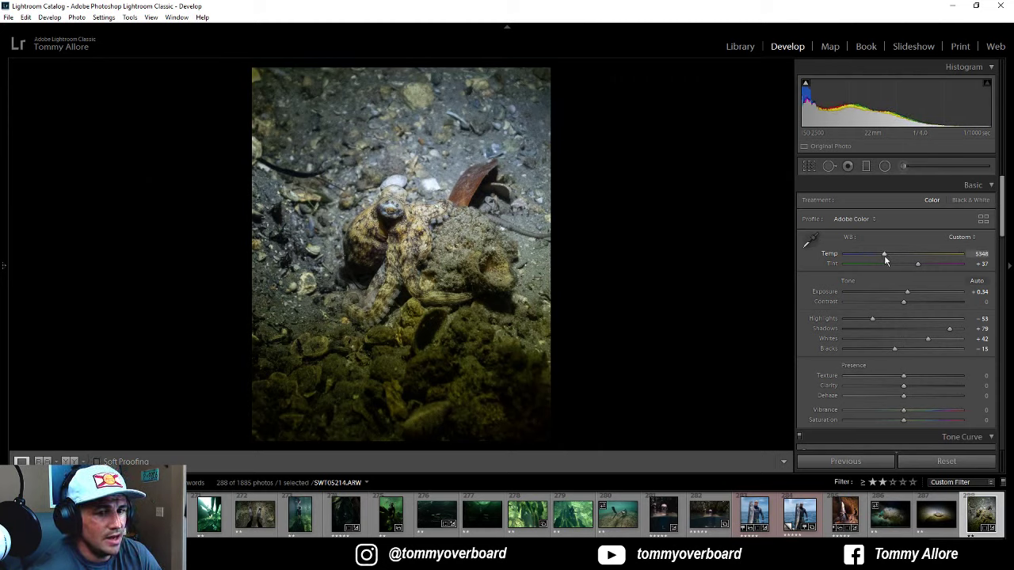
Step: Try and reset Texture, then set Dehaze +13, Vibrance +7 and Saturation -10
{"action": "scroll", "coordinate": [812, 279], "scroll_direction": "down", "scroll_amount": 4}
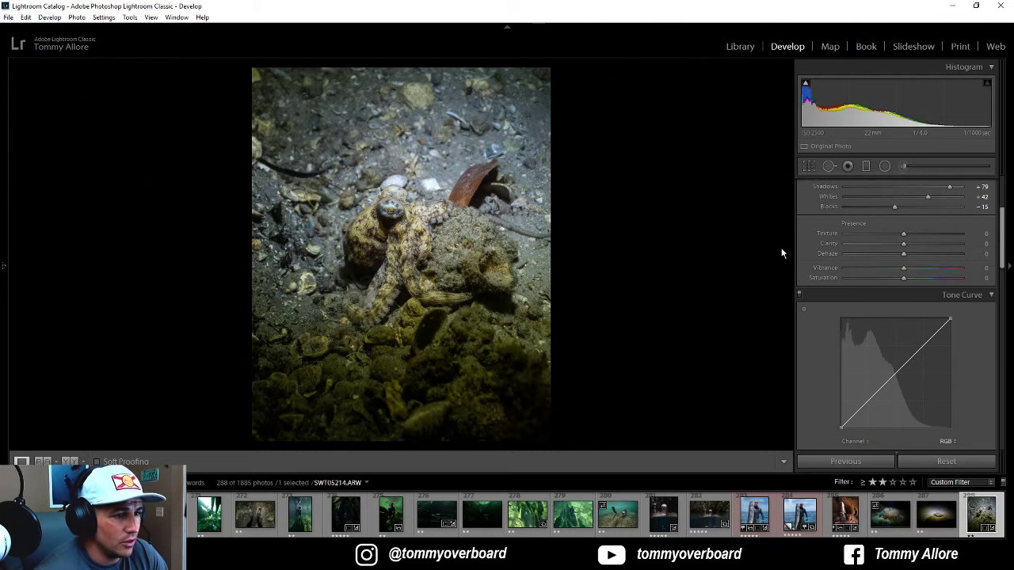
{"action": "left_click_drag", "start_coordinate": [906, 236], "coordinate": [919, 237]}
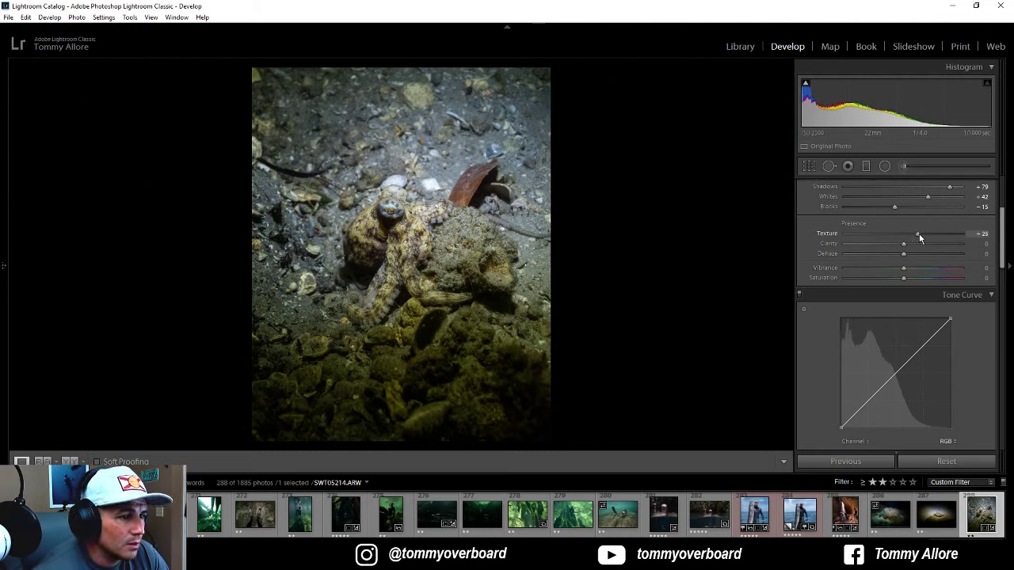
{"action": "double_click", "coordinate": [919, 233]}
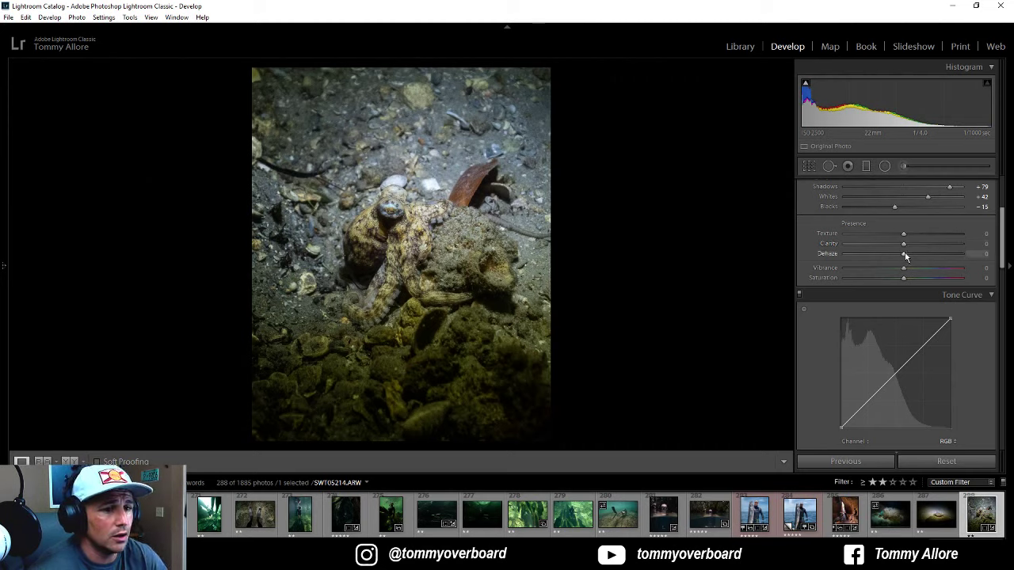
{"action": "left_click_drag", "start_coordinate": [904, 254], "coordinate": [911, 256]}
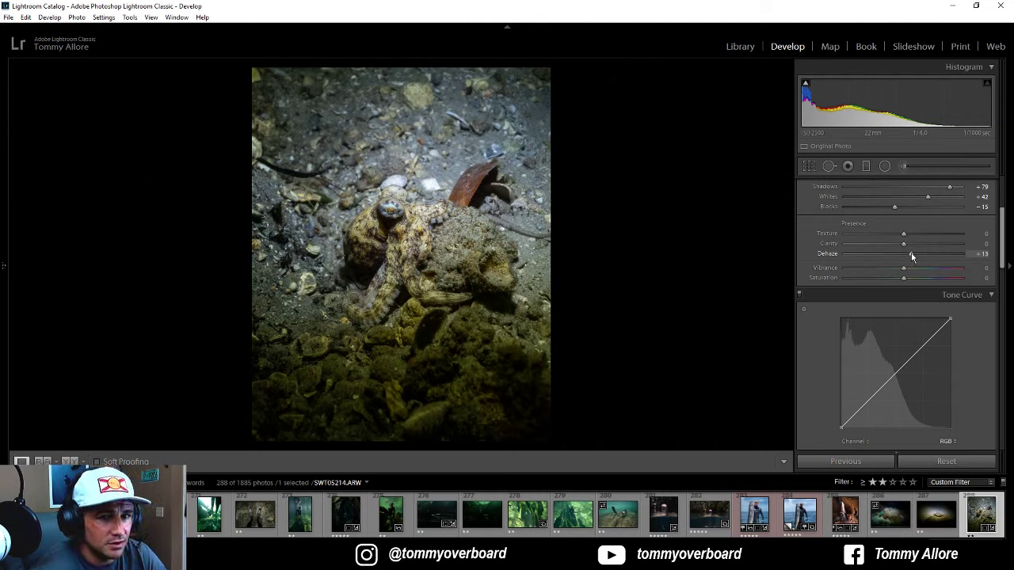
{"action": "mouse_move", "coordinate": [905, 271]}
{"action": "left_mouse_down"}
{"action": "mouse_move", "coordinate": [889, 277]}
{"action": "mouse_move", "coordinate": [901, 280]}
{"action": "left_mouse_up"}
{"action": "key", "text": "backslash"}
{"action": "key", "text": "backslash"}
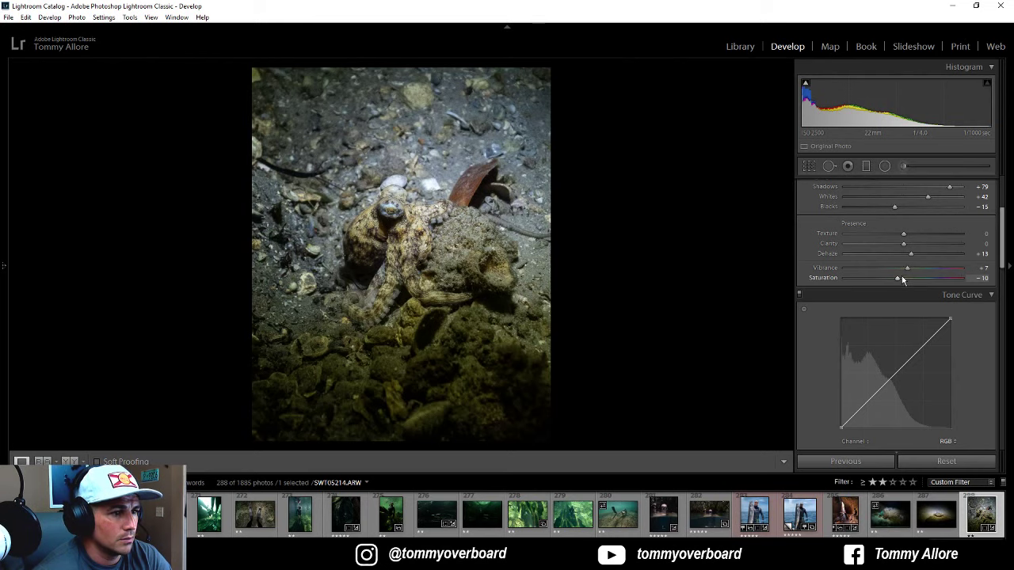
{"action": "key", "text": "backslash"}
{"action": "key", "text": "backslash"}
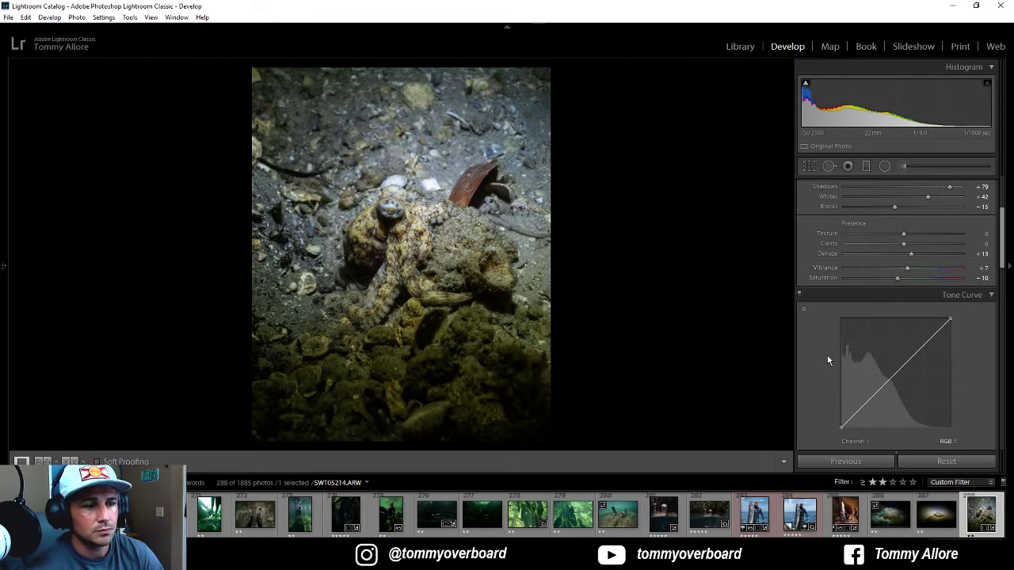
Step: Apply the Medium Contrast point curve, lower its white point to 93.3% and adjust a shadow point
{"action": "scroll", "coordinate": [829, 356], "scroll_direction": "down", "scroll_amount": 3}
{"action": "left_click", "coordinate": [864, 392]}
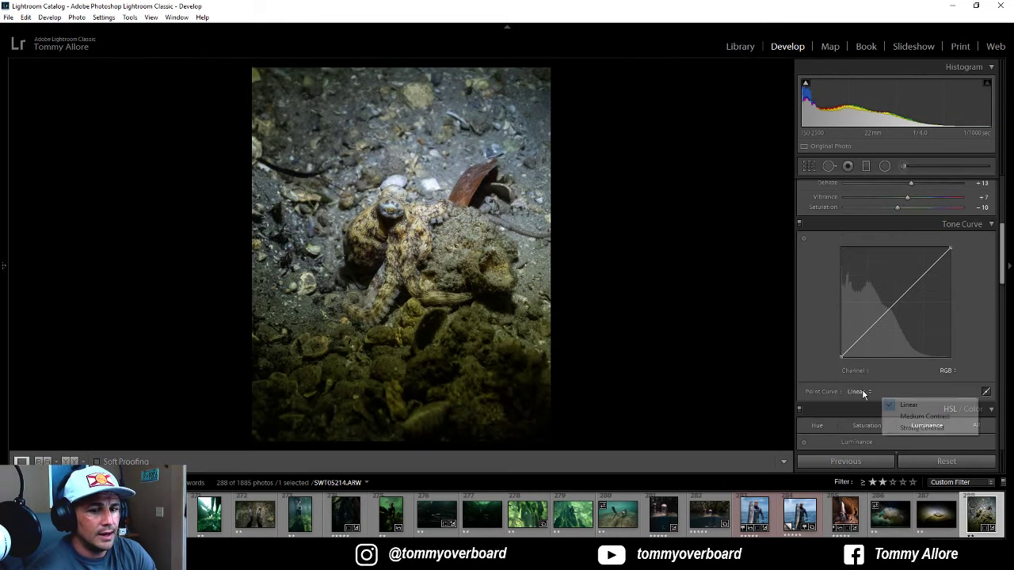
{"action": "left_click", "coordinate": [908, 416]}
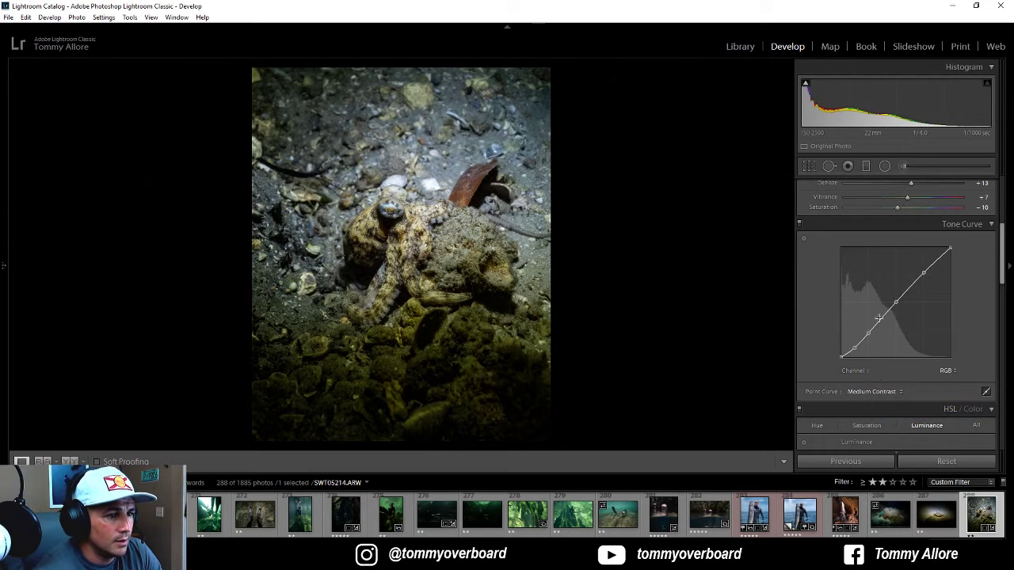
{"action": "left_click", "coordinate": [405, 230]}
{"action": "left_click", "coordinate": [406, 230]}
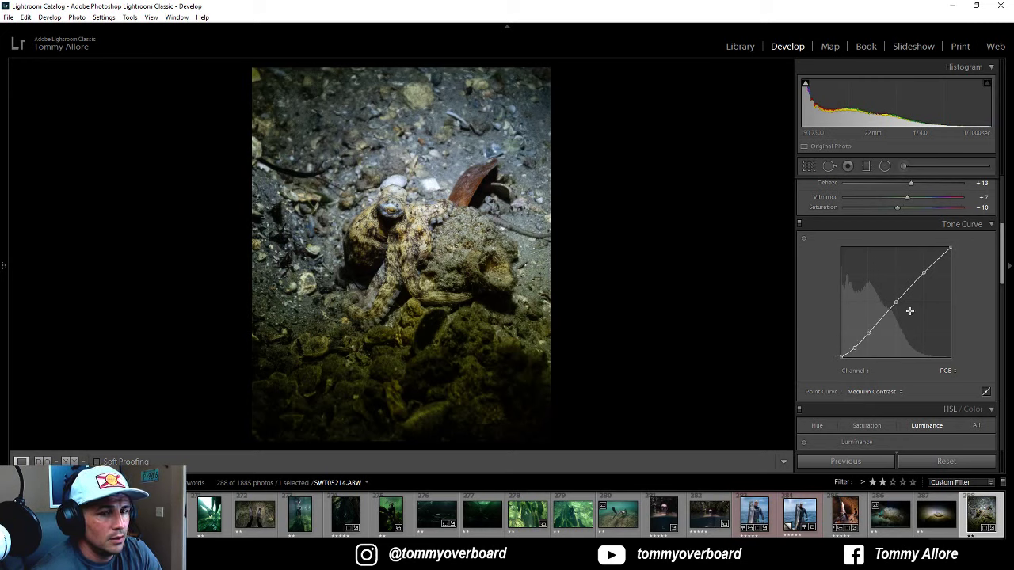
{"action": "left_click_drag", "start_coordinate": [948, 247], "coordinate": [956, 256]}
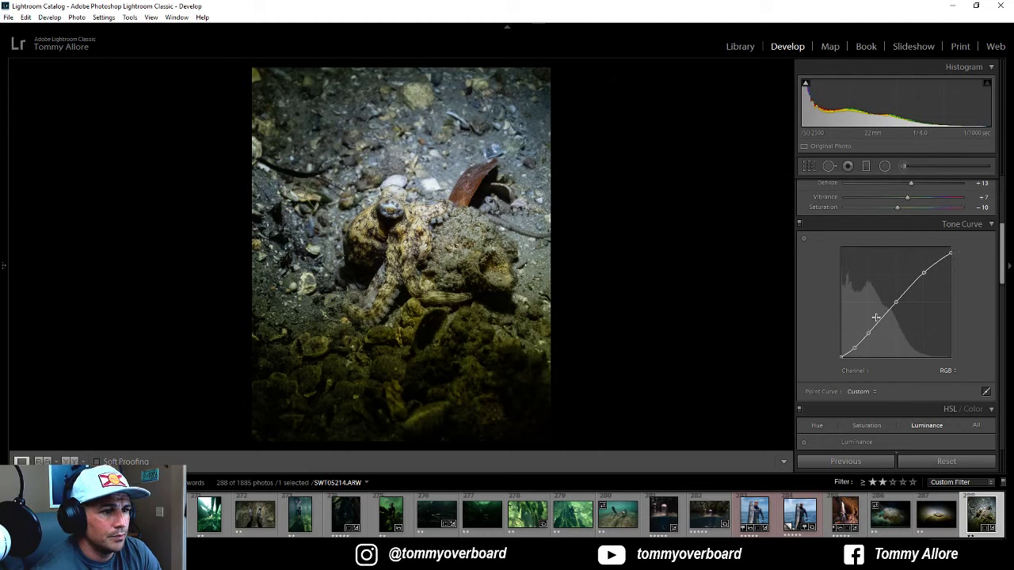
{"action": "left_click_drag", "start_coordinate": [868, 326], "coordinate": [868, 339]}
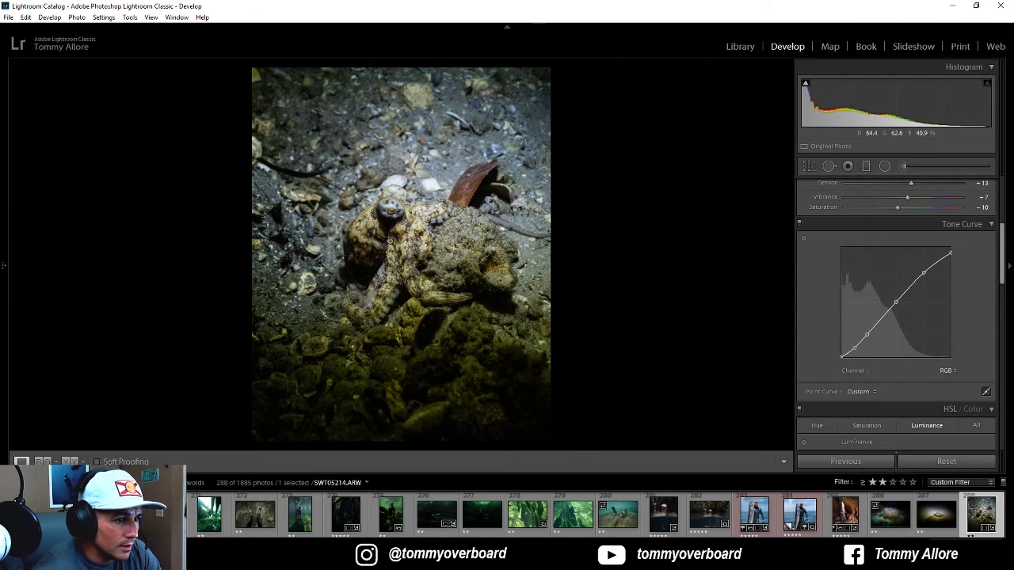
{"action": "left_click", "coordinate": [392, 233]}
{"action": "left_click", "coordinate": [411, 229]}
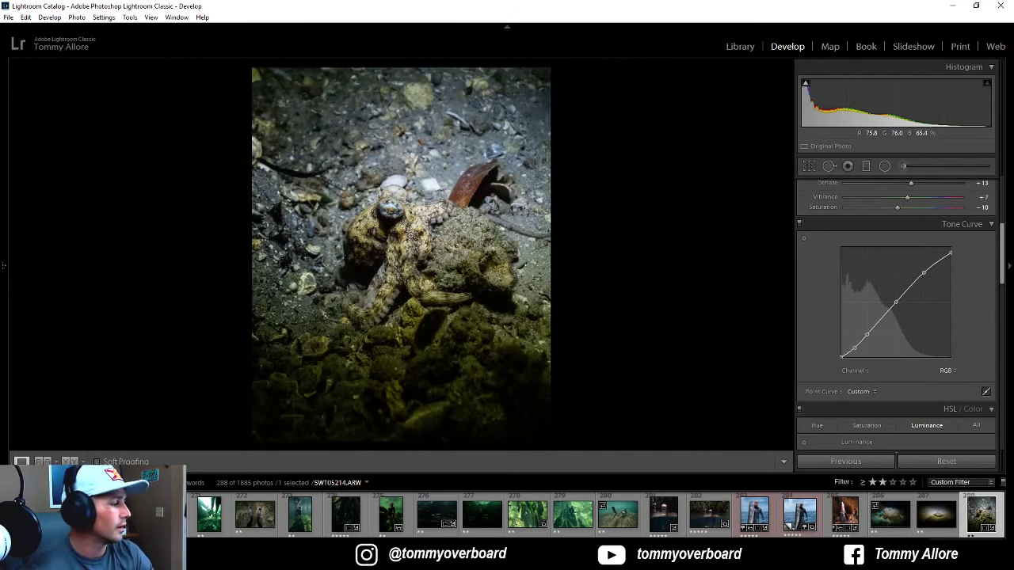
Step: Show shadow clipping and raise Blacks from -15 toward -7, comparing before and after
{"action": "left_click", "coordinate": [805, 85]}
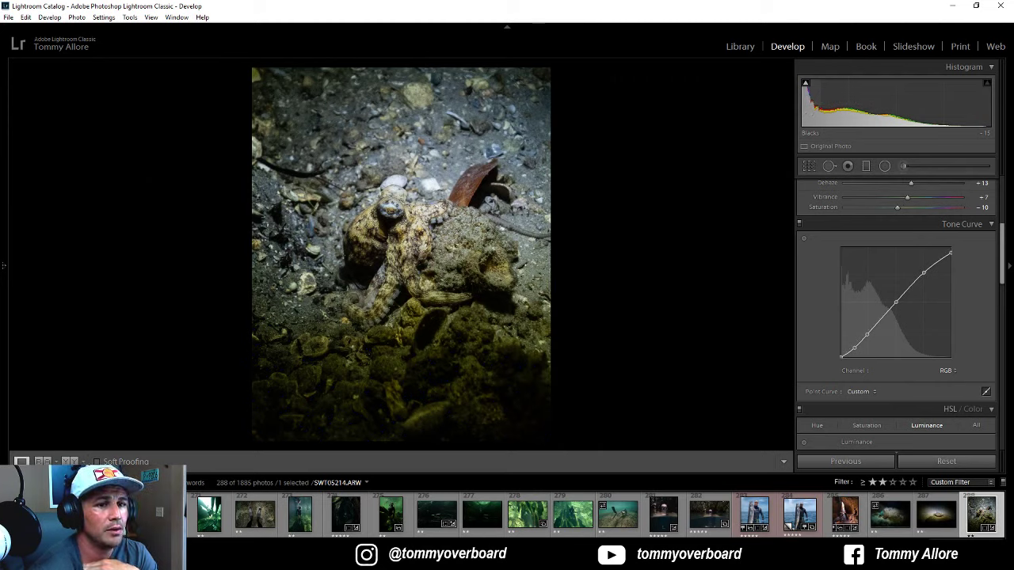
{"action": "left_click_drag", "start_coordinate": [816, 103], "coordinate": [820, 103]}
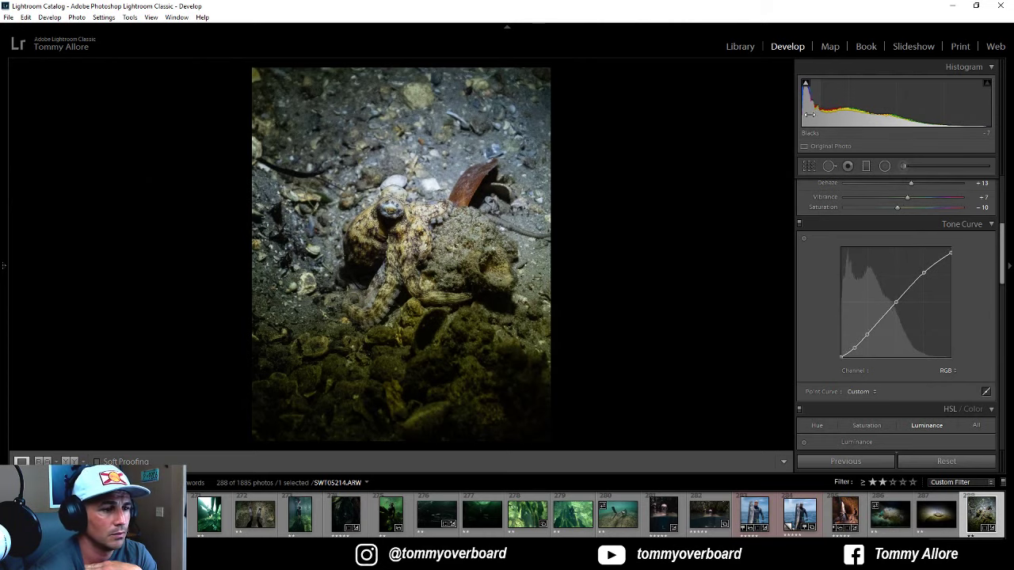
{"action": "key", "text": "backslash"}
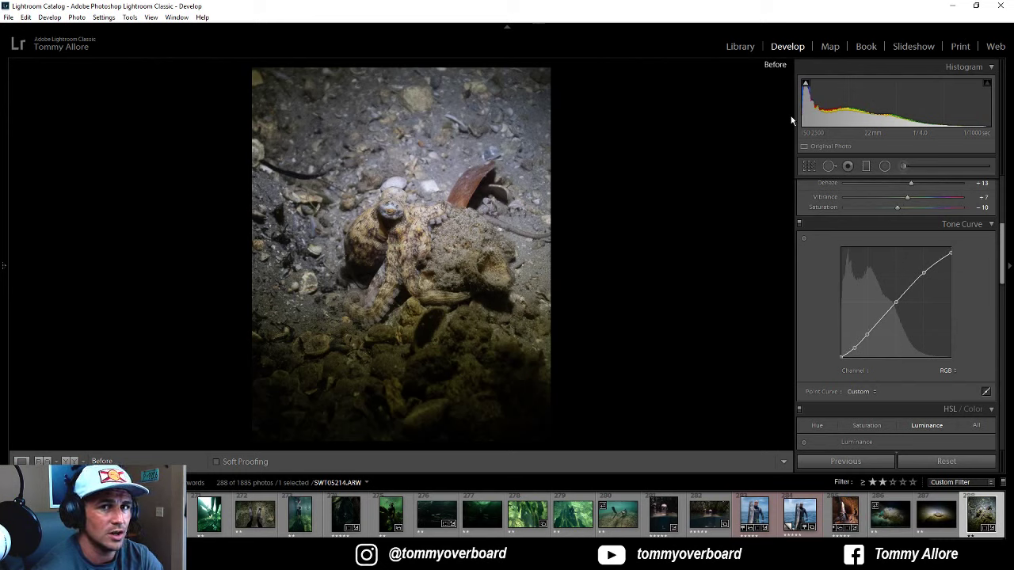
{"action": "key", "text": "backslash"}
{"action": "key", "text": "backslash"}
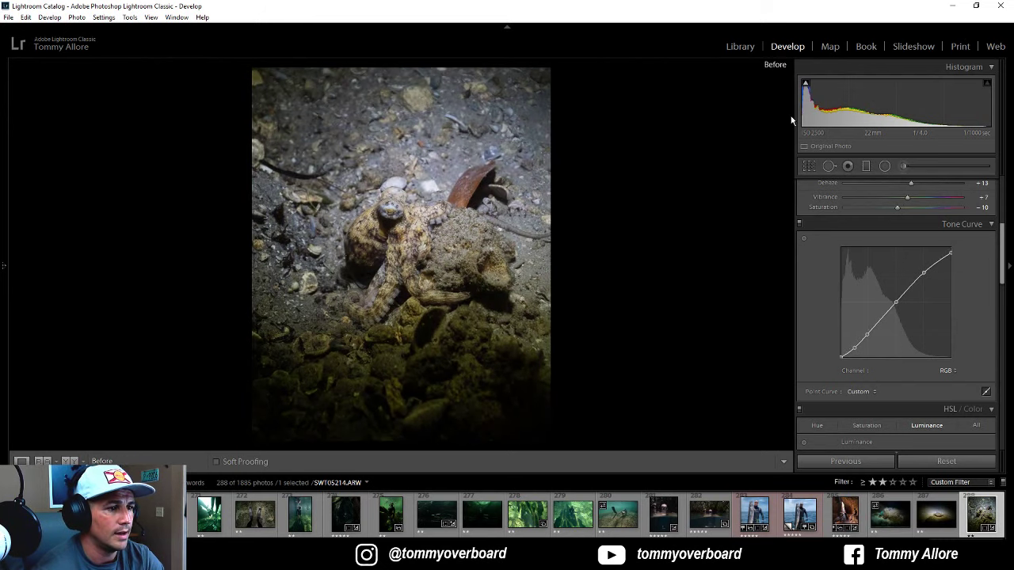
{"action": "key", "text": "backslash"}
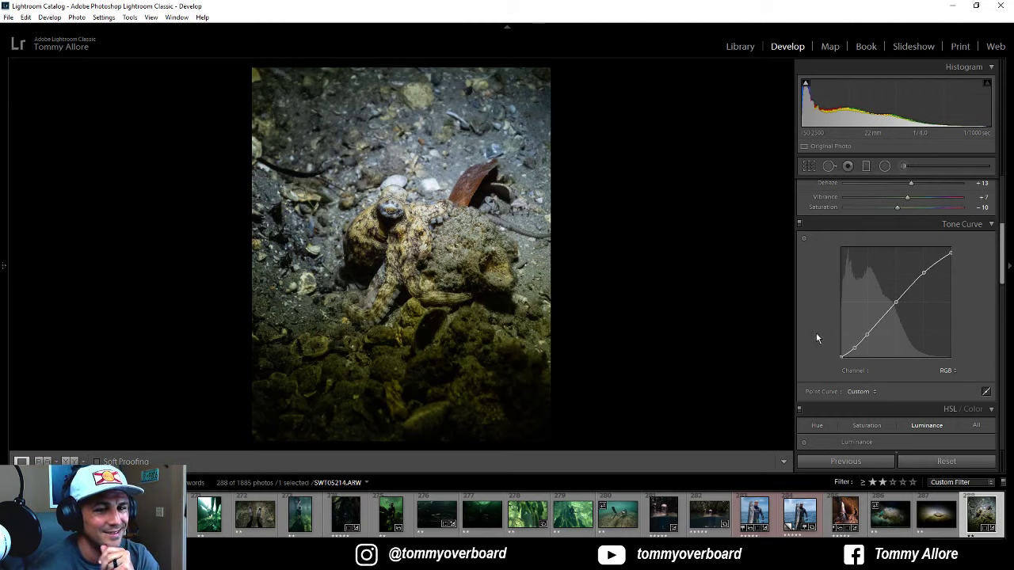
{"action": "scroll", "coordinate": [817, 335], "scroll_direction": "down", "scroll_amount": 3}
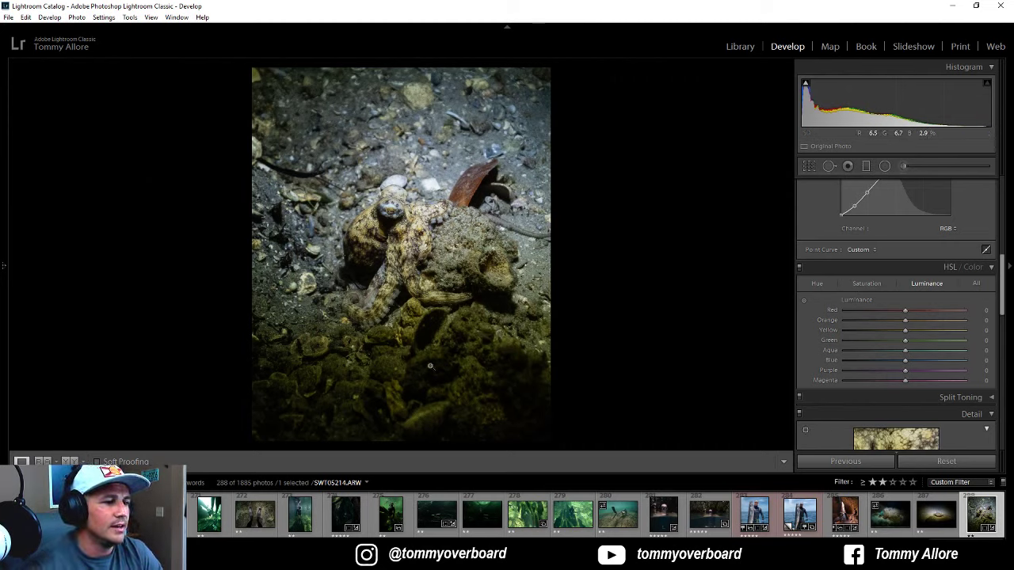
Step: Switch HSL to Saturation, try lowering Yellow and Green, then reset both to 0
{"action": "left_click", "coordinate": [866, 283]}
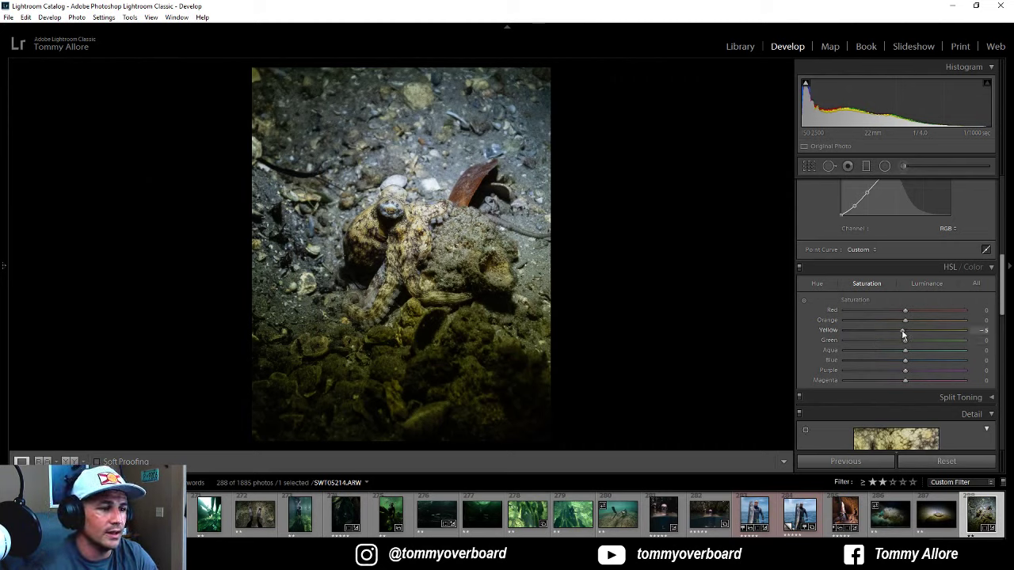
{"action": "left_click_drag", "start_coordinate": [905, 331], "coordinate": [898, 342]}
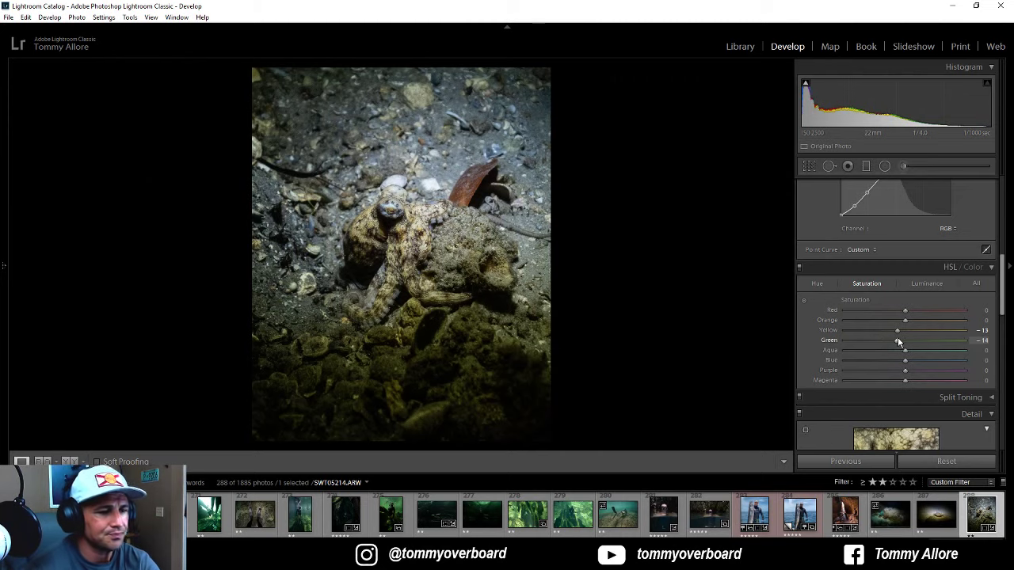
{"action": "double_click", "coordinate": [898, 331]}
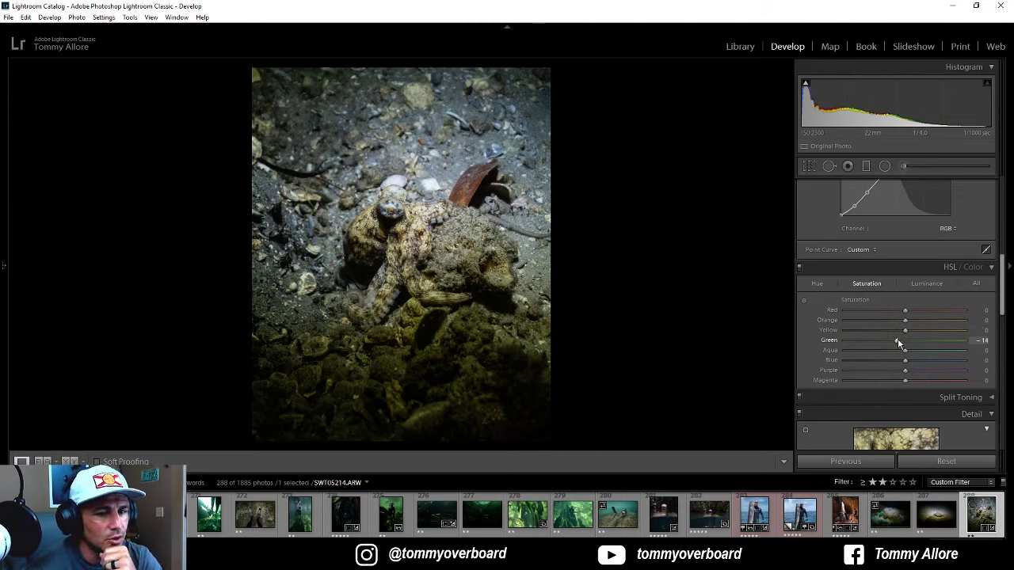
{"action": "double_click", "coordinate": [898, 340]}
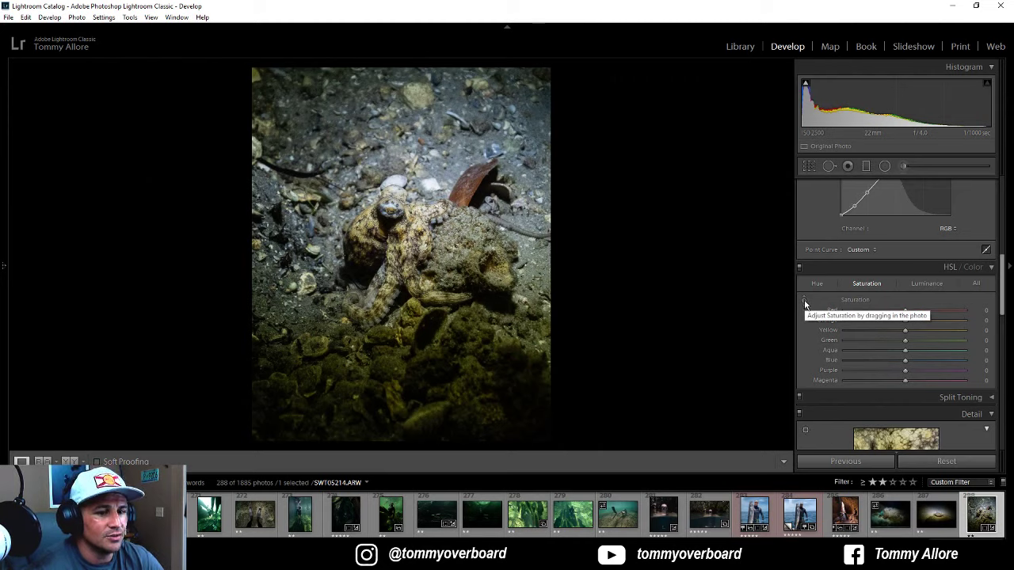
Step: Use the targeted adjustment tool and sliders to set Yellow -22, Green -16, Aqua +7, Blue +7
{"action": "left_click", "coordinate": [804, 303]}
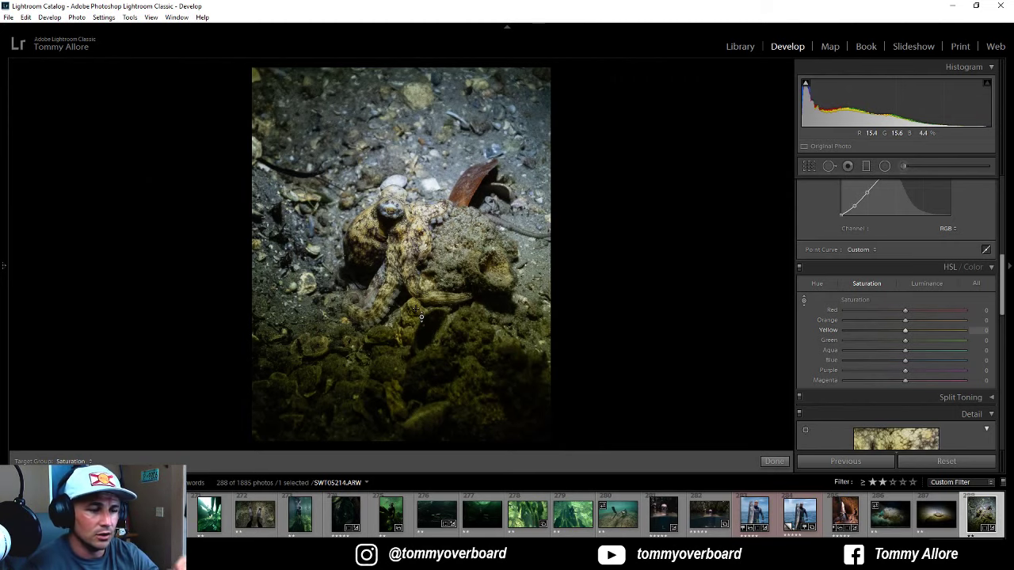
{"action": "left_click_drag", "start_coordinate": [396, 238], "coordinate": [396, 247]}
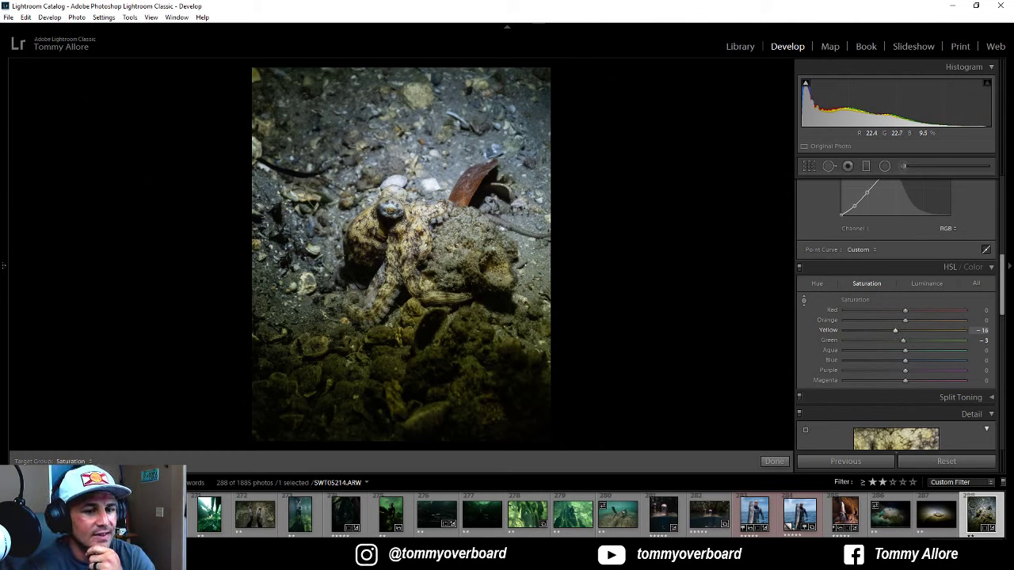
{"action": "left_click_drag", "start_coordinate": [396, 247], "coordinate": [396, 251]}
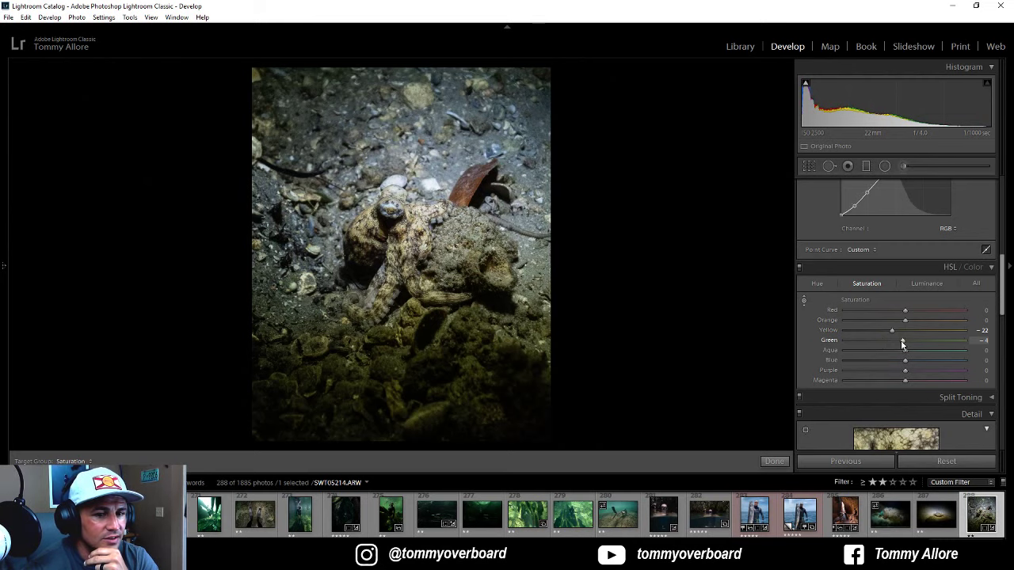
{"action": "left_click_drag", "start_coordinate": [902, 342], "coordinate": [895, 345]}
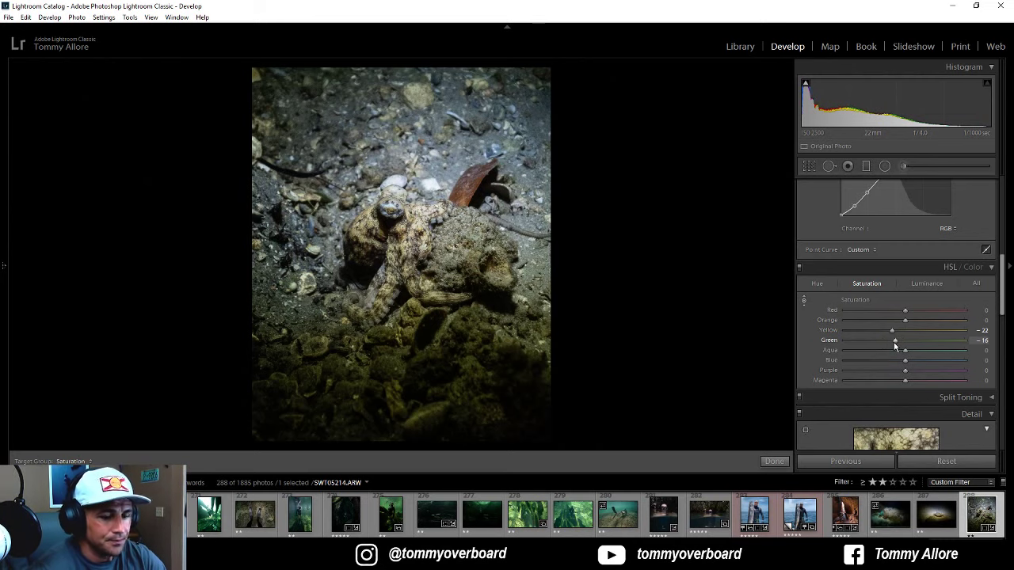
{"action": "key", "text": "backslash"}
{"action": "key", "text": "backslash"}
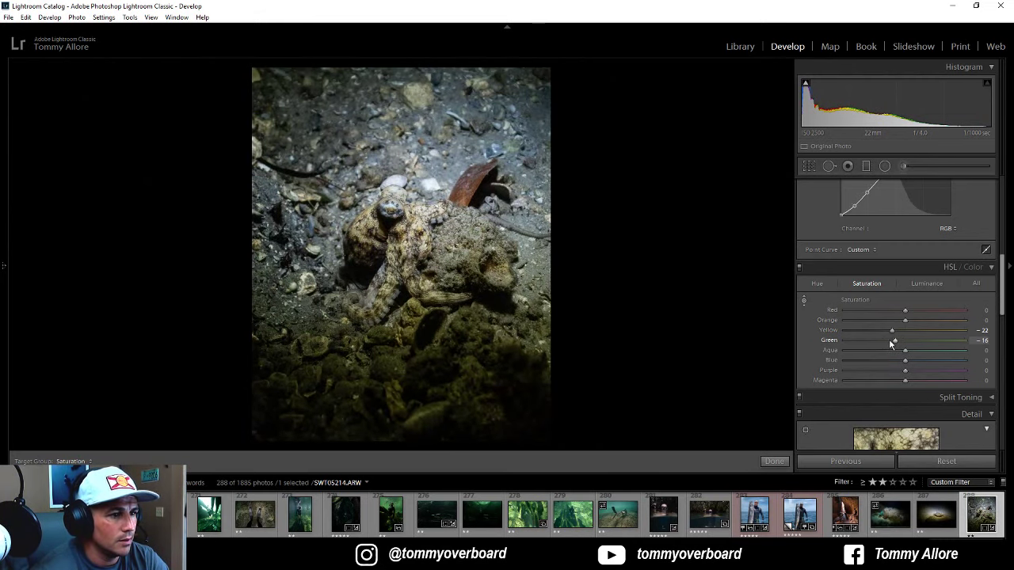
{"action": "left_click_drag", "start_coordinate": [905, 351], "coordinate": [910, 365]}
{"action": "key", "text": "backslash"}
{"action": "key", "text": "backslash"}
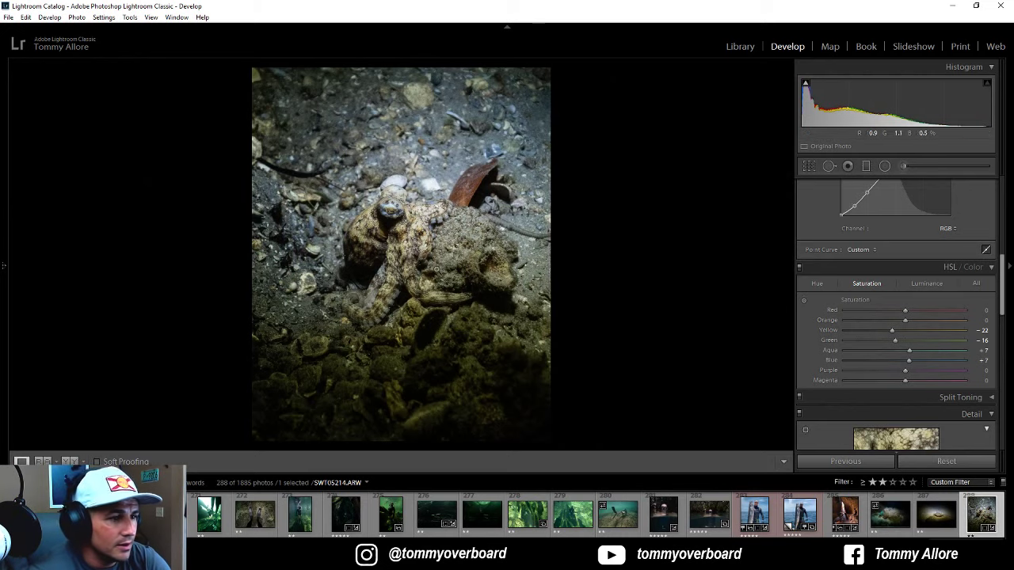
{"action": "left_click", "coordinate": [399, 224]}
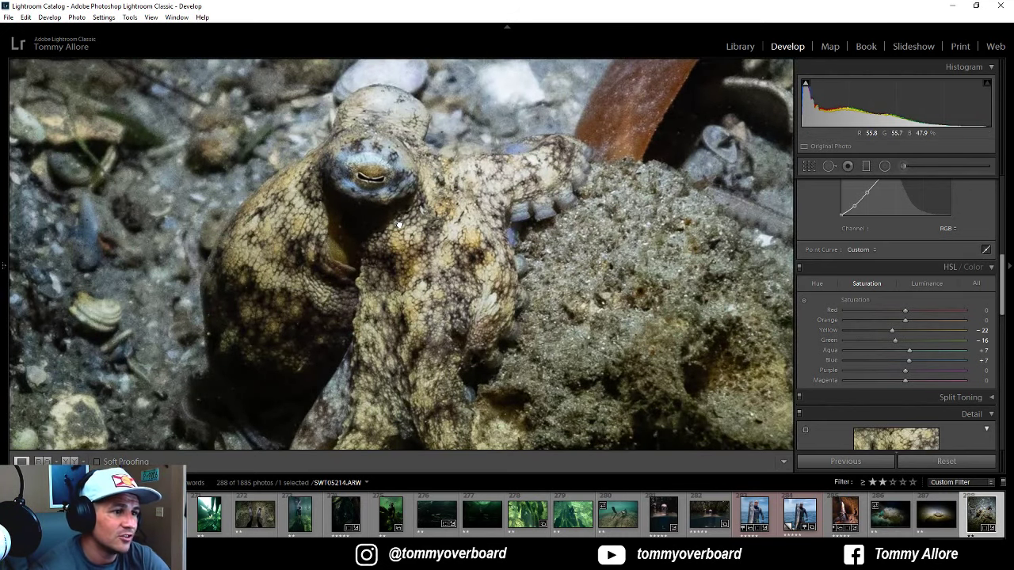
{"action": "left_click", "coordinate": [398, 225]}
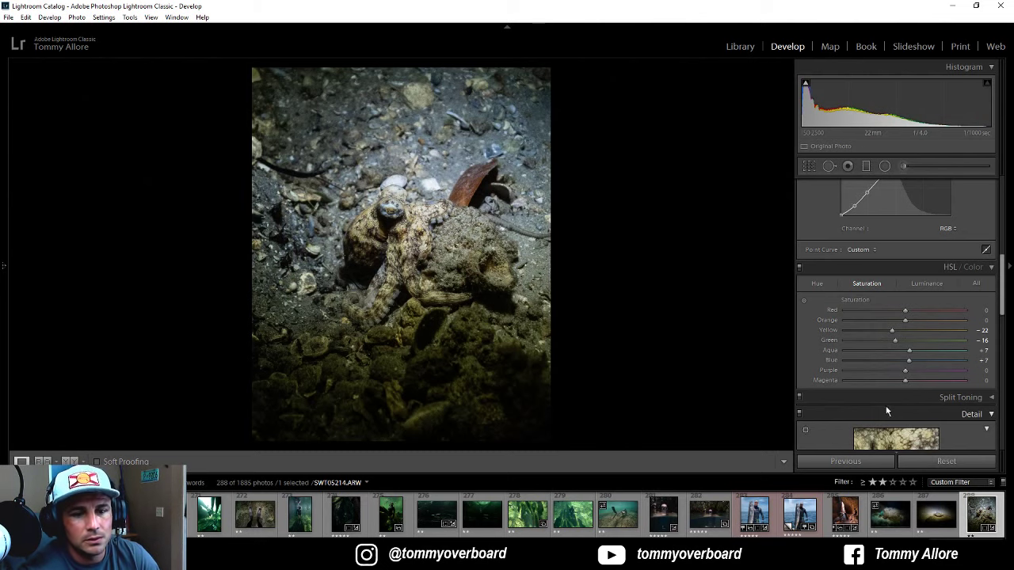
Step: Expand the Split Toning settings briefly, then collapse them again
{"action": "scroll", "coordinate": [885, 400], "scroll_direction": "down", "scroll_amount": 2}
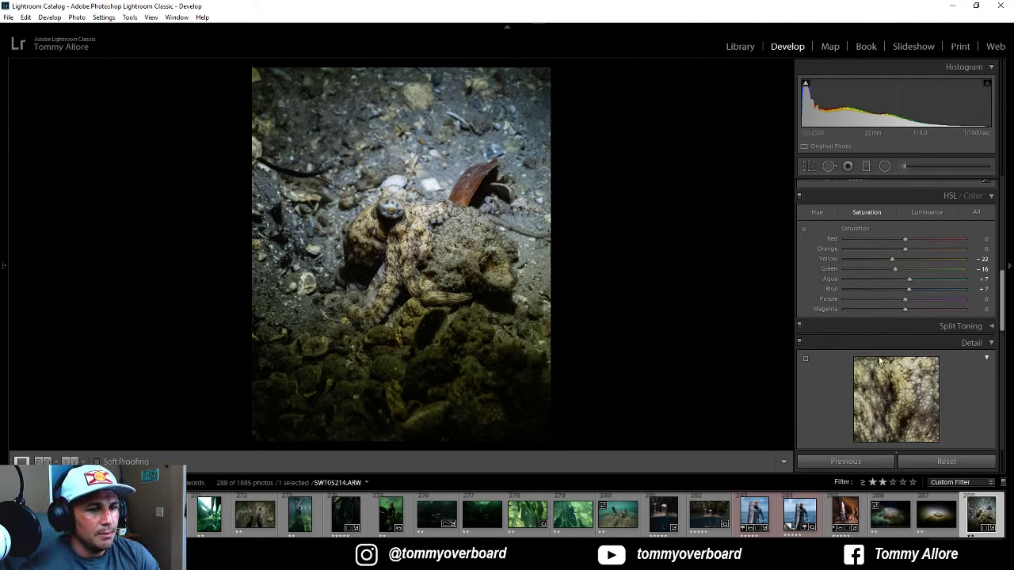
{"action": "left_click", "coordinate": [933, 326]}
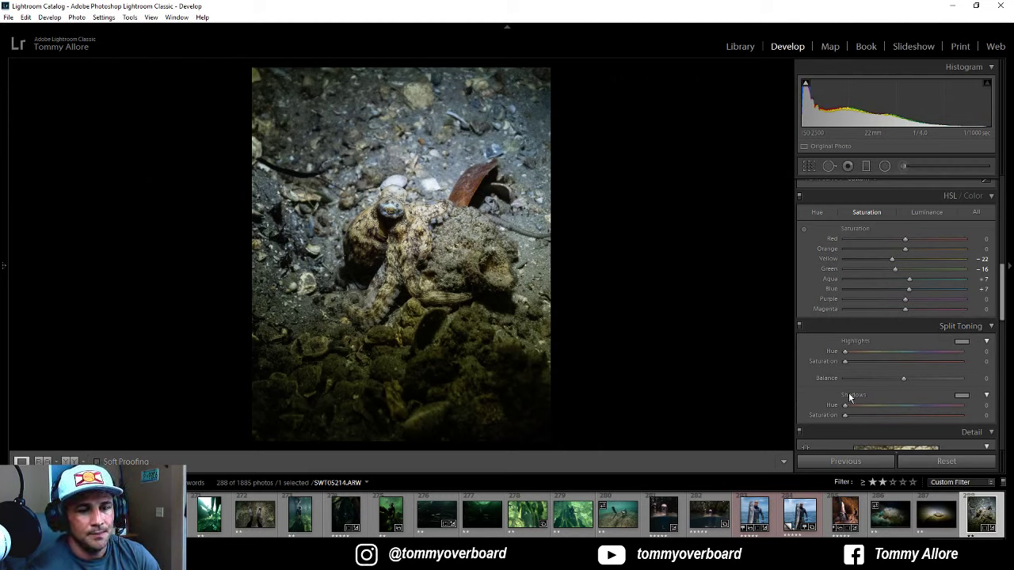
{"action": "left_click", "coordinate": [991, 326]}
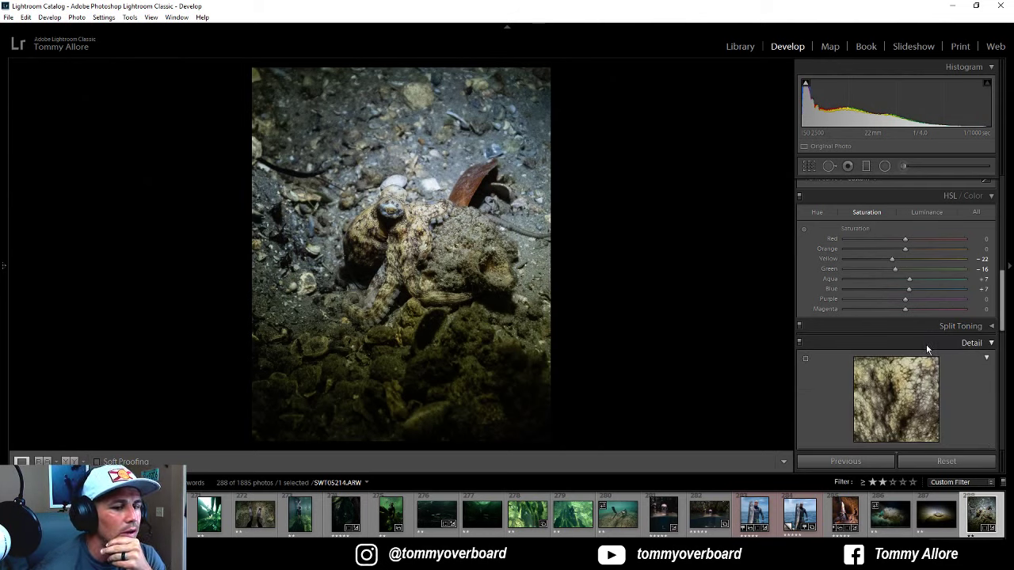
{"action": "scroll", "coordinate": [927, 349], "scroll_direction": "down", "scroll_amount": 2}
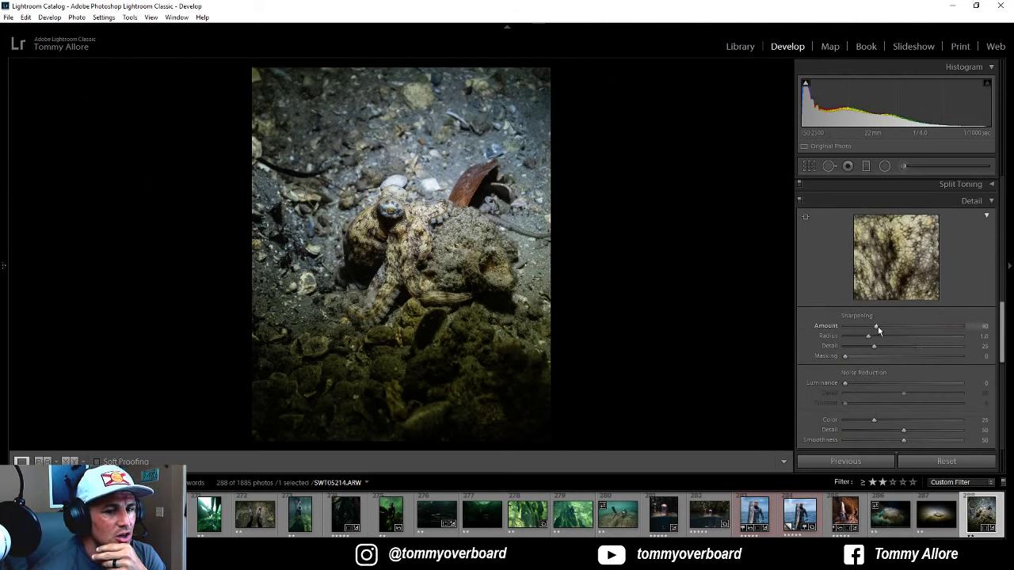
Step: Set Sharpening Amount 60 and Masking 82, then toggle the Detail panel off and on to compare
{"action": "left_click_drag", "start_coordinate": [878, 327], "coordinate": [889, 331]}
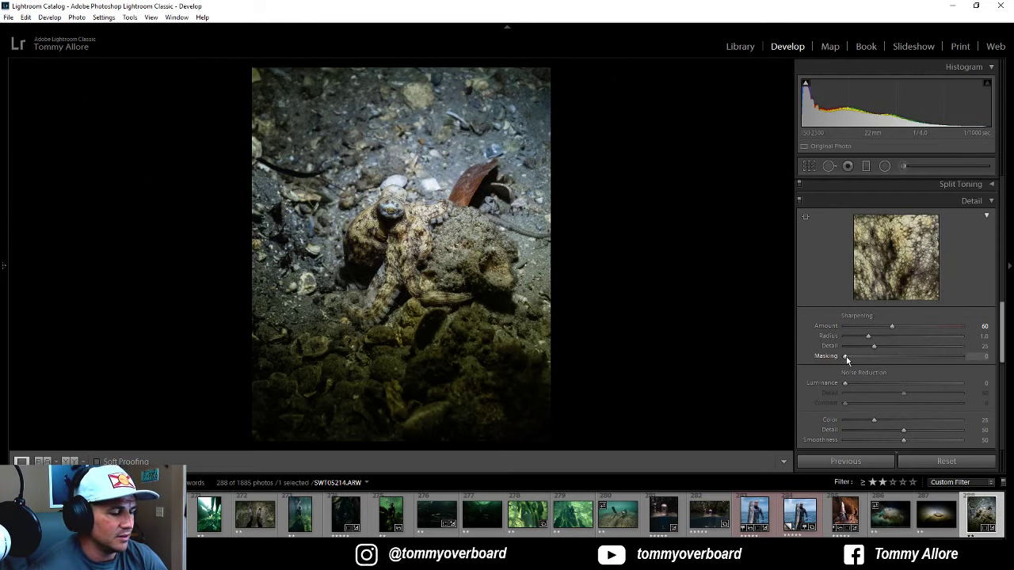
{"action": "left_click_drag", "start_coordinate": [846, 357], "coordinate": [940, 356]}
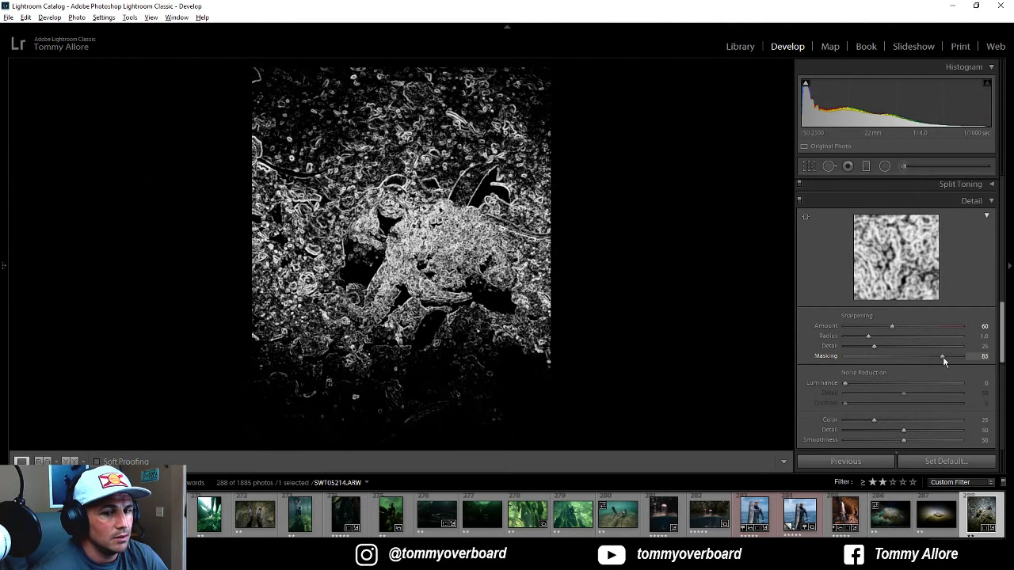
{"action": "left_click_drag", "start_coordinate": [943, 362], "coordinate": [942, 356]}
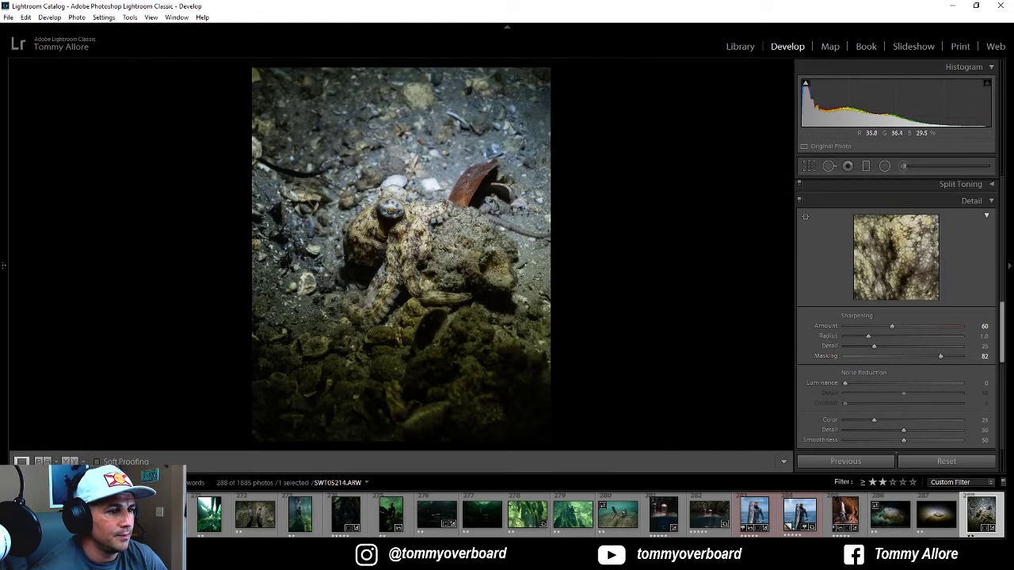
{"action": "left_click", "coordinate": [428, 236]}
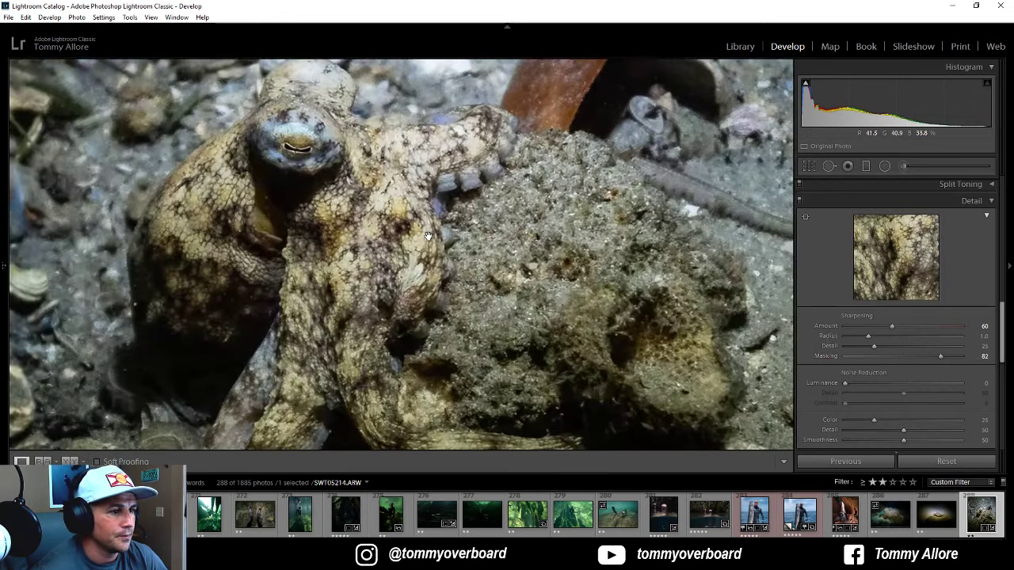
{"action": "left_click", "coordinate": [800, 200]}
{"action": "left_click", "coordinate": [800, 201]}
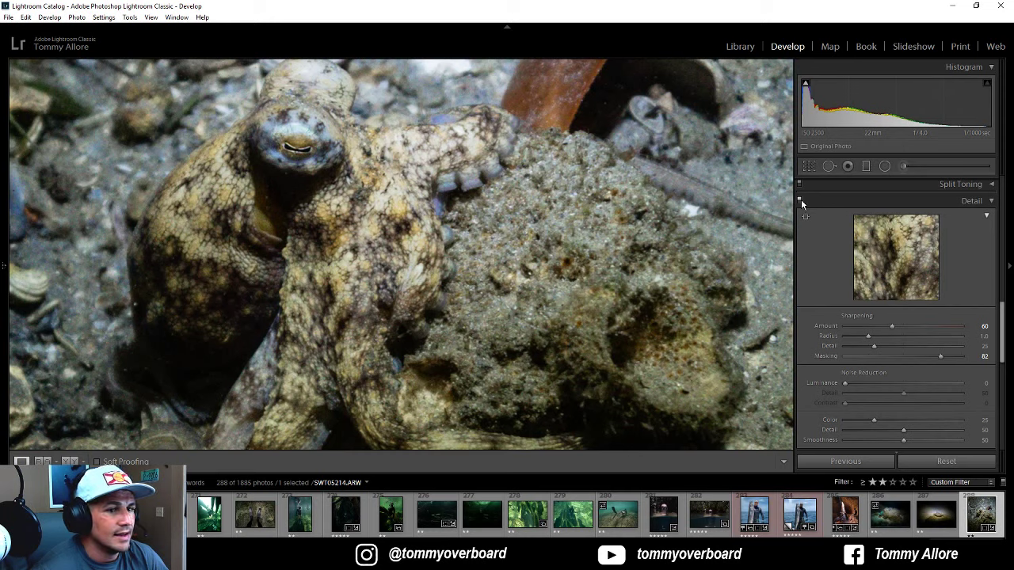
{"action": "left_click", "coordinate": [800, 200]}
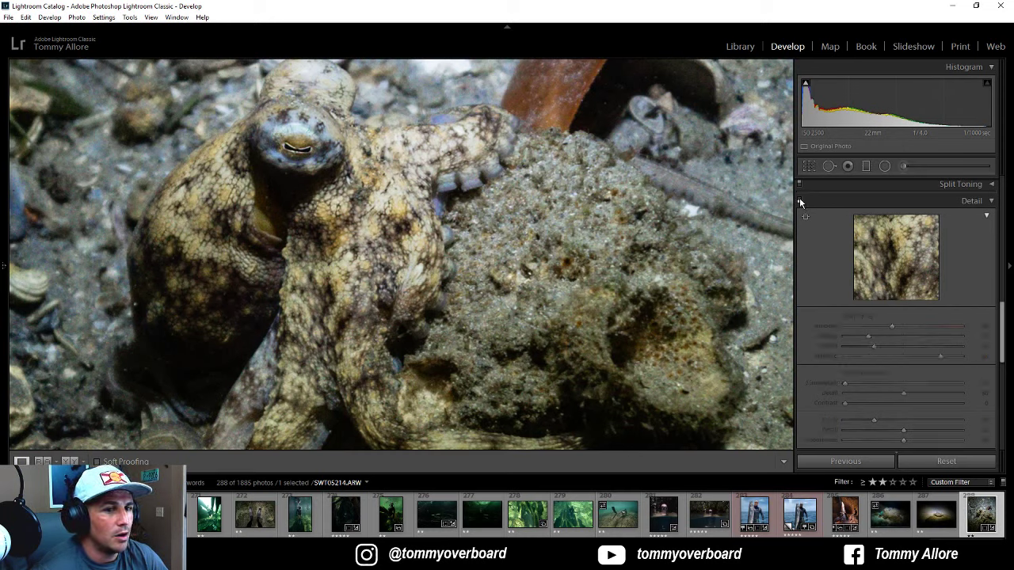
{"action": "left_click", "coordinate": [800, 200]}
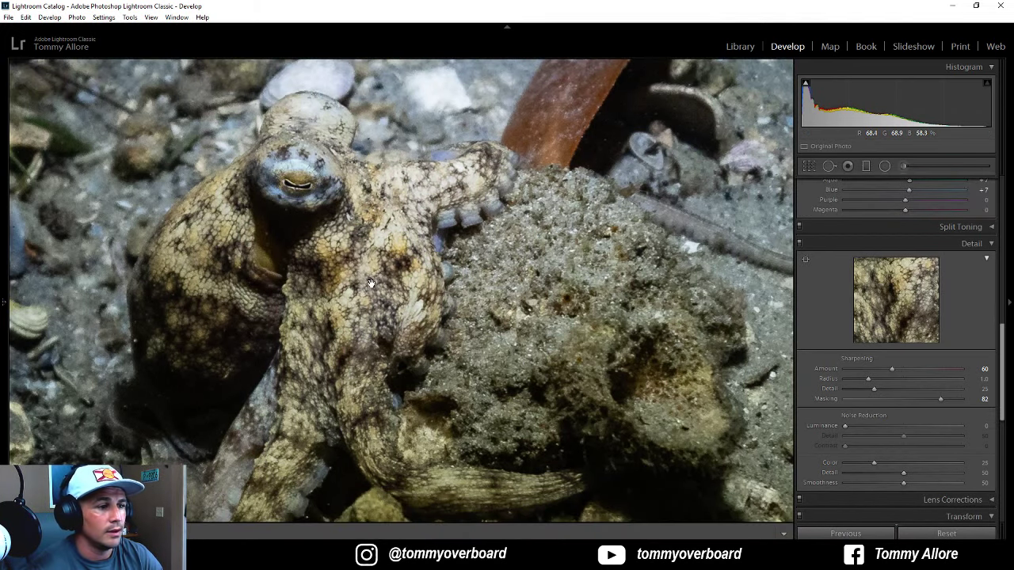
Step: Set Luminance noise reduction to 10 and lower Color noise reduction from 52 to 0
{"action": "scroll", "coordinate": [814, 403], "scroll_direction": "down", "scroll_amount": 3}
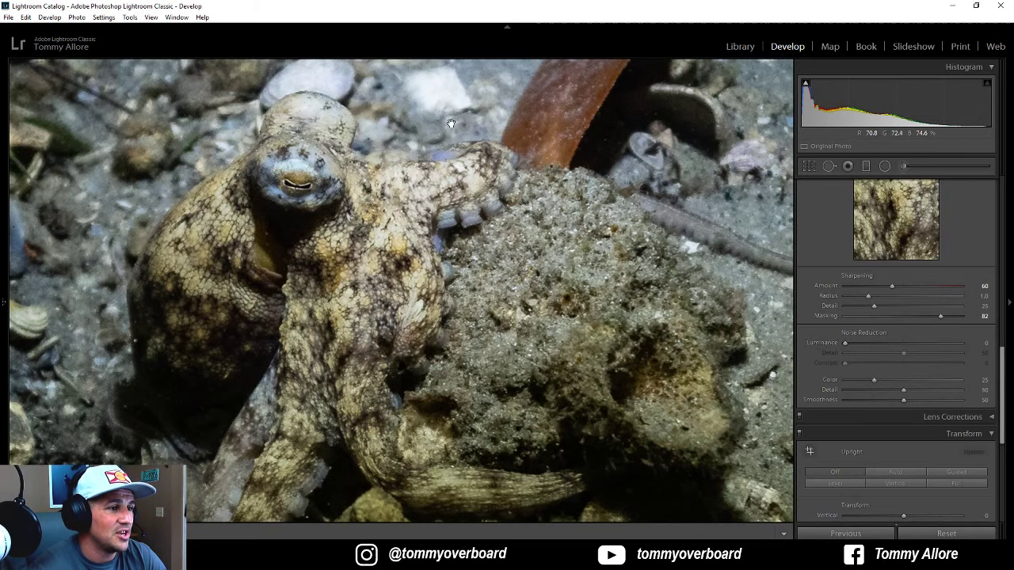
{"action": "left_click_drag", "start_coordinate": [451, 123], "coordinate": [456, 229]}
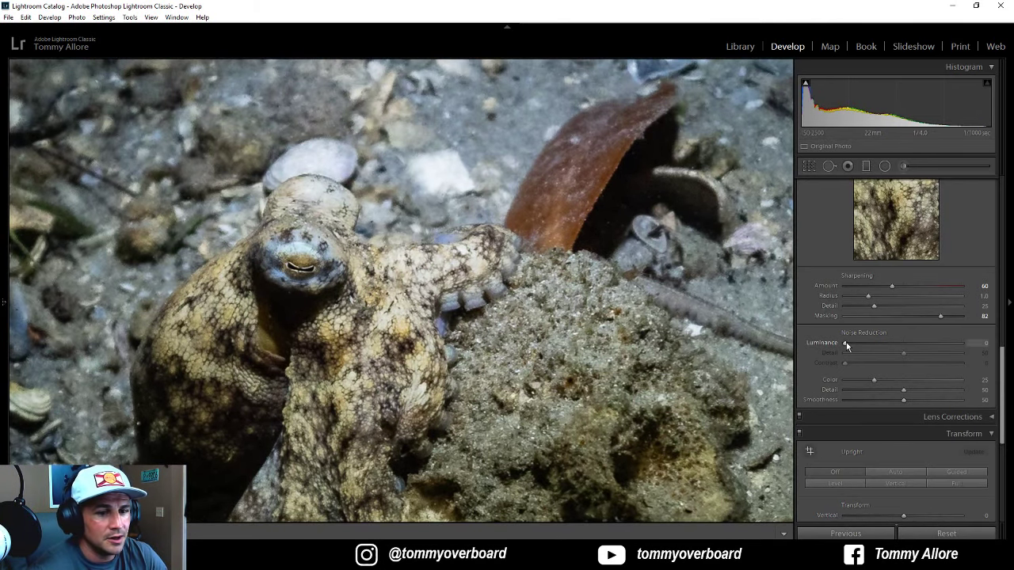
{"action": "left_click_drag", "start_coordinate": [846, 346], "coordinate": [856, 346]}
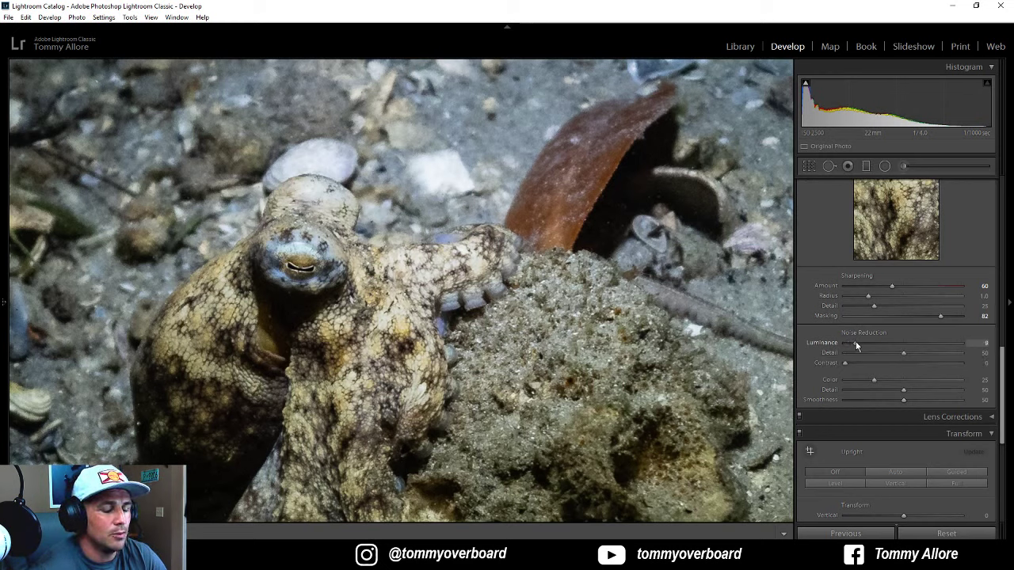
{"action": "left_click_drag", "start_coordinate": [855, 345], "coordinate": [856, 345]}
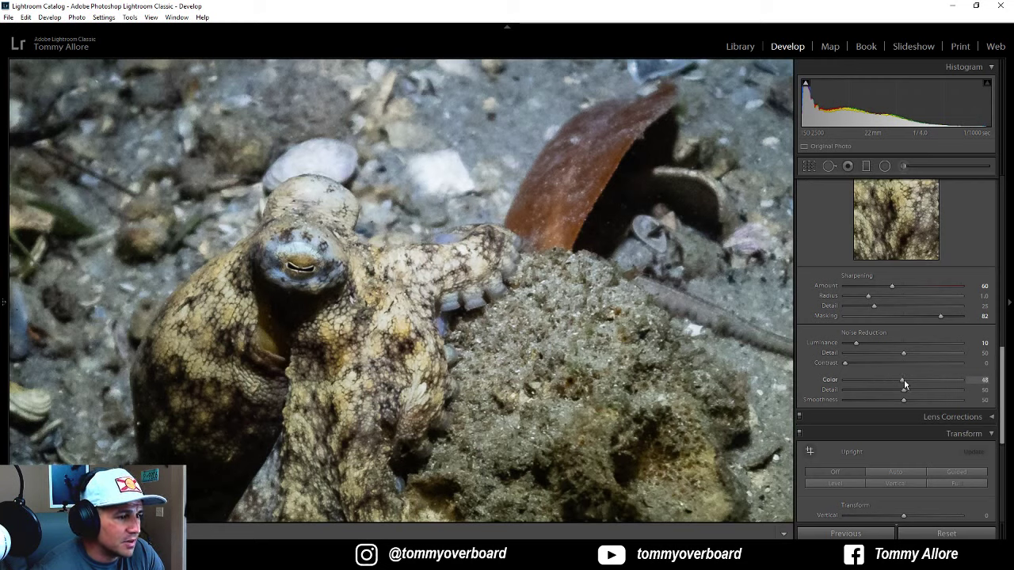
{"action": "left_click_drag", "start_coordinate": [907, 379], "coordinate": [890, 377]}
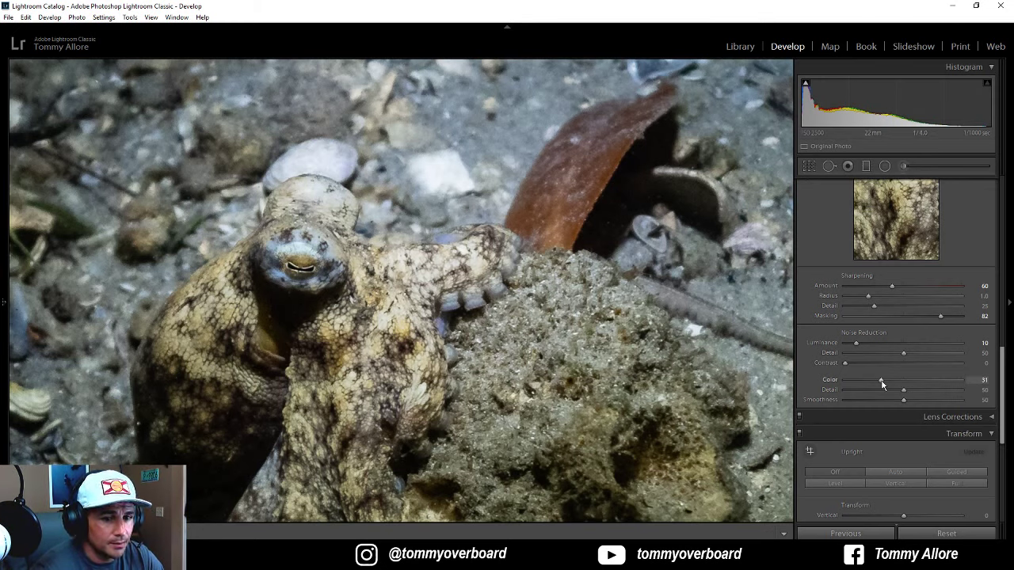
{"action": "left_click_drag", "start_coordinate": [881, 381], "coordinate": [841, 381]}
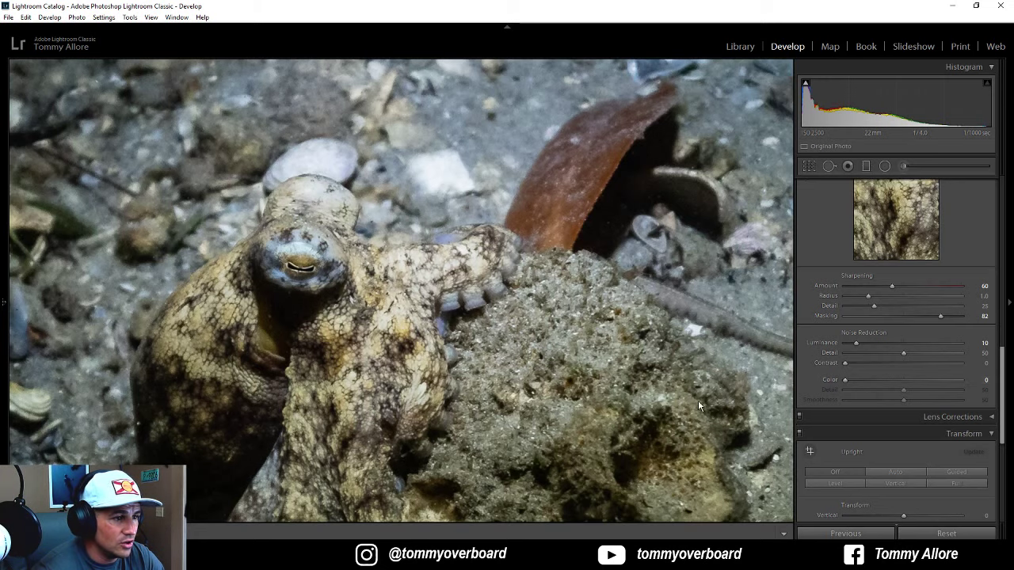
{"action": "left_click", "coordinate": [272, 287]}
{"action": "left_click", "coordinate": [367, 240]}
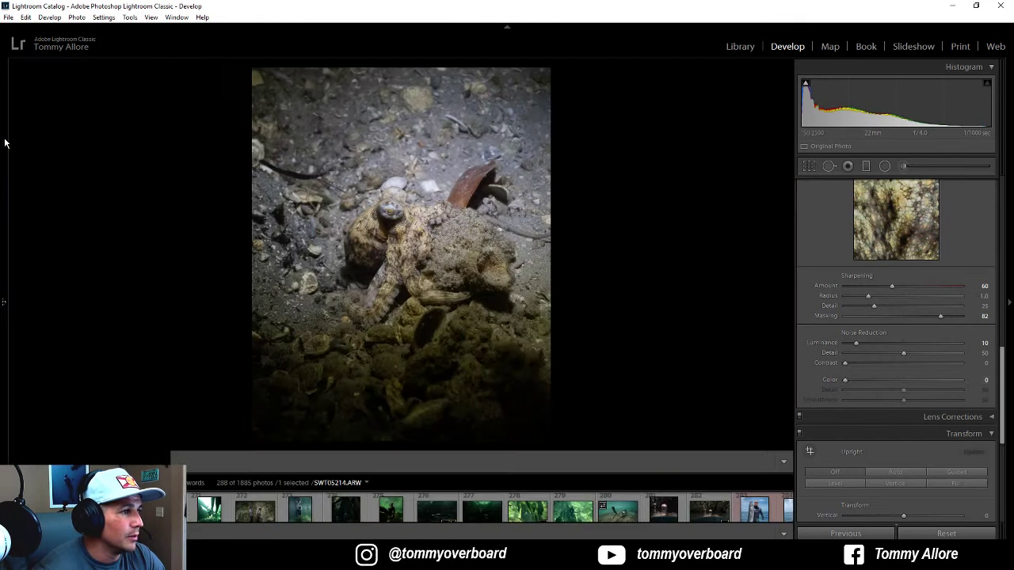
Step: Inspect the octopus's head at 2:1, raise Color noise reduction to 35, then return to Fit
{"action": "mouse_move", "coordinate": [3, 140]}
{"action": "left_click", "coordinate": [155, 66]}
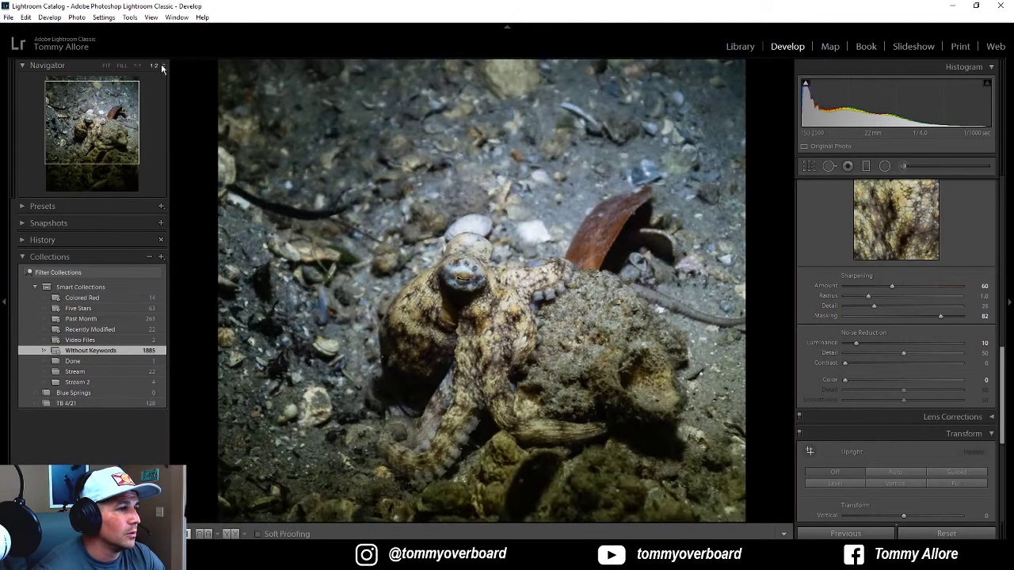
{"action": "left_click", "coordinate": [154, 65]}
{"action": "left_click", "coordinate": [131, 135]}
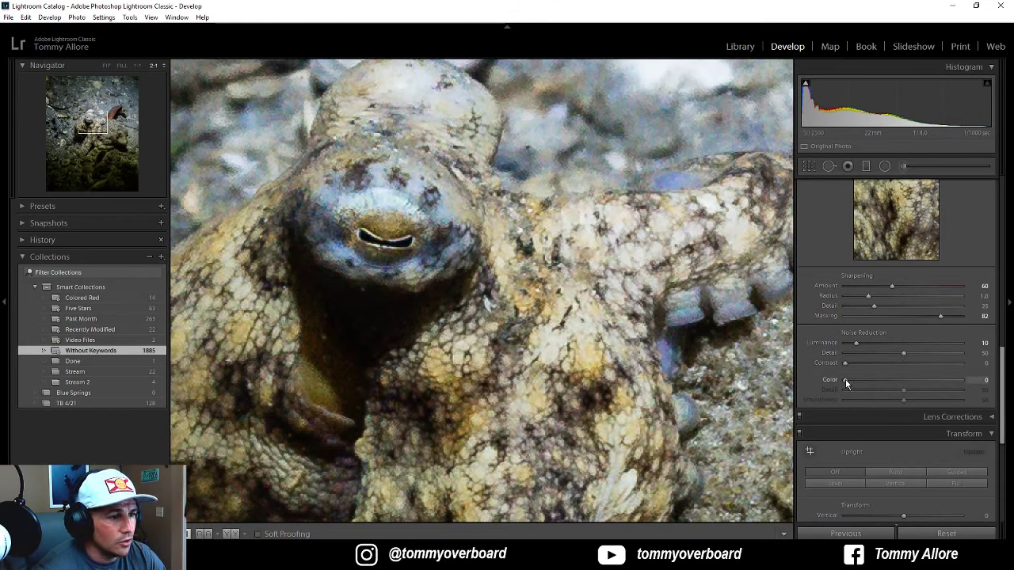
{"action": "left_click_drag", "start_coordinate": [846, 383], "coordinate": [887, 384]}
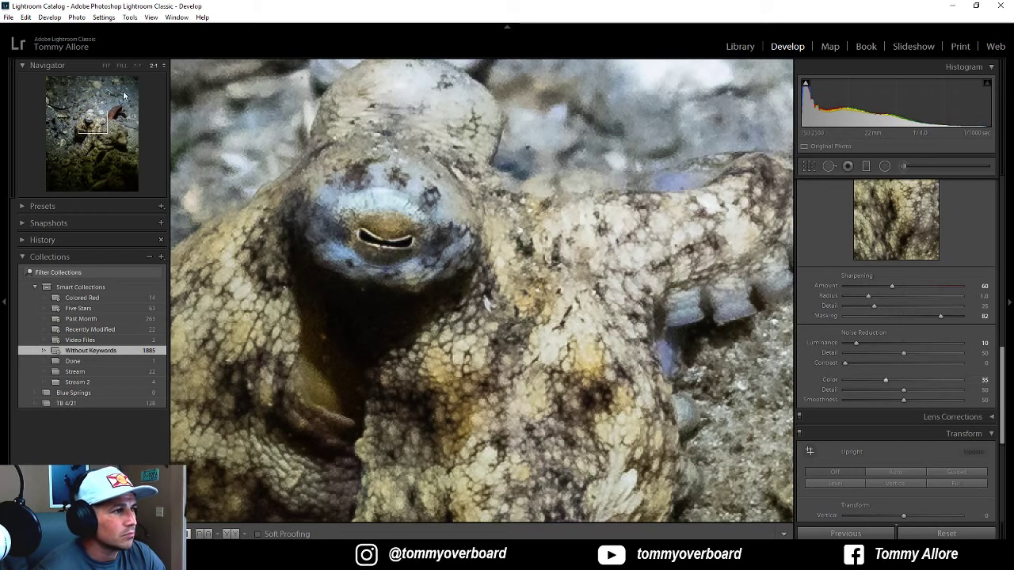
{"action": "left_click", "coordinate": [138, 66]}
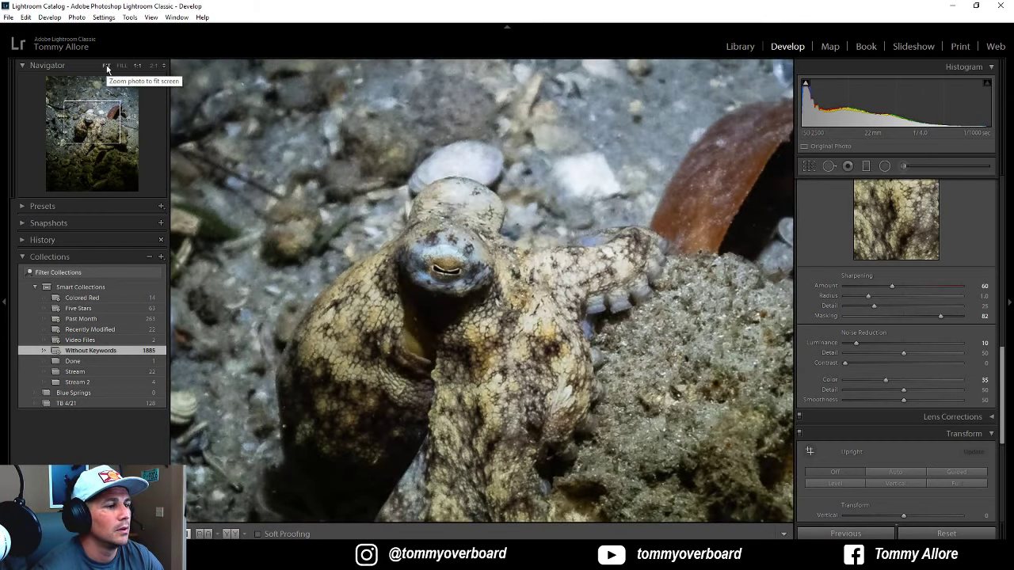
{"action": "left_click", "coordinate": [106, 66]}
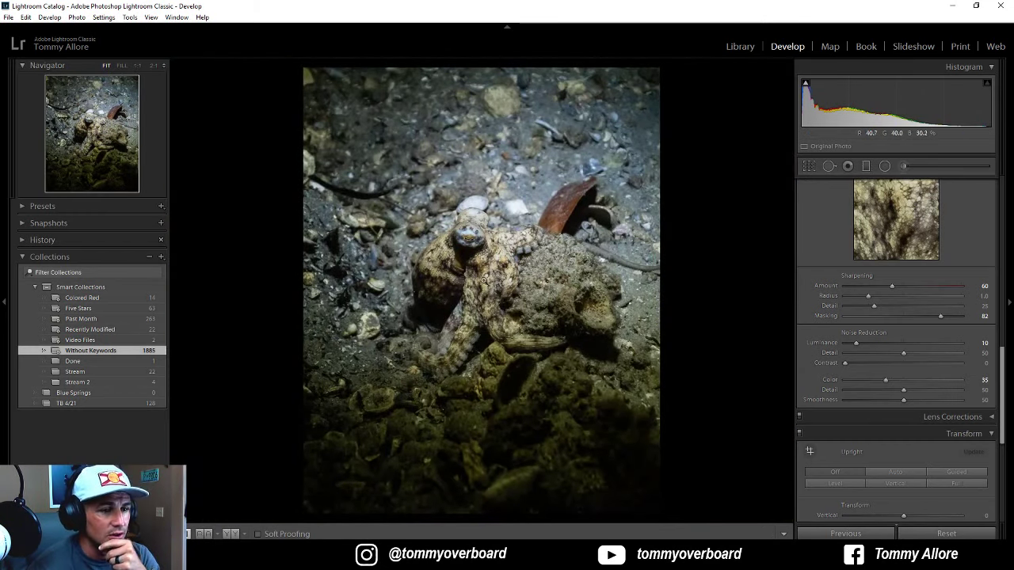
{"action": "key", "text": "backslash"}
{"action": "key", "text": "backslash"}
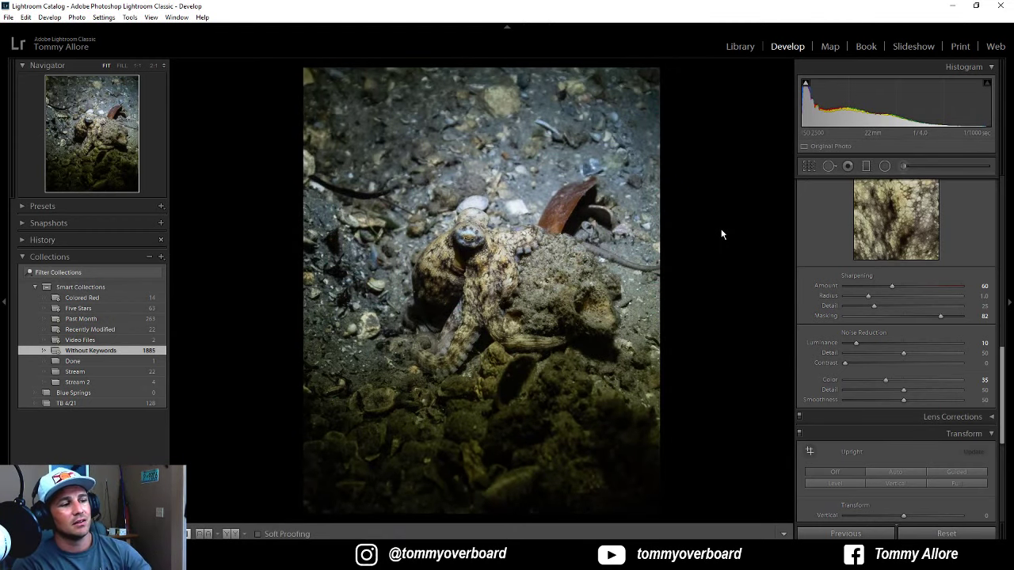
Step: Enter 0.5 as the Exposure value for +0.50 and toggle before/after to compare
{"action": "scroll", "coordinate": [827, 262], "scroll_direction": "up", "scroll_amount": 10}
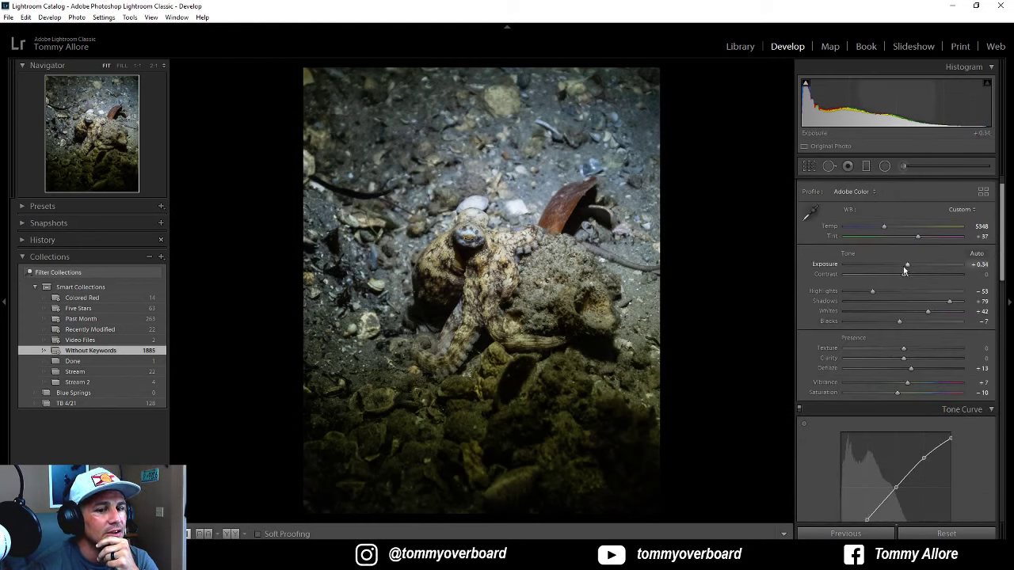
{"action": "left_click_drag", "start_coordinate": [908, 268], "coordinate": [911, 268]}
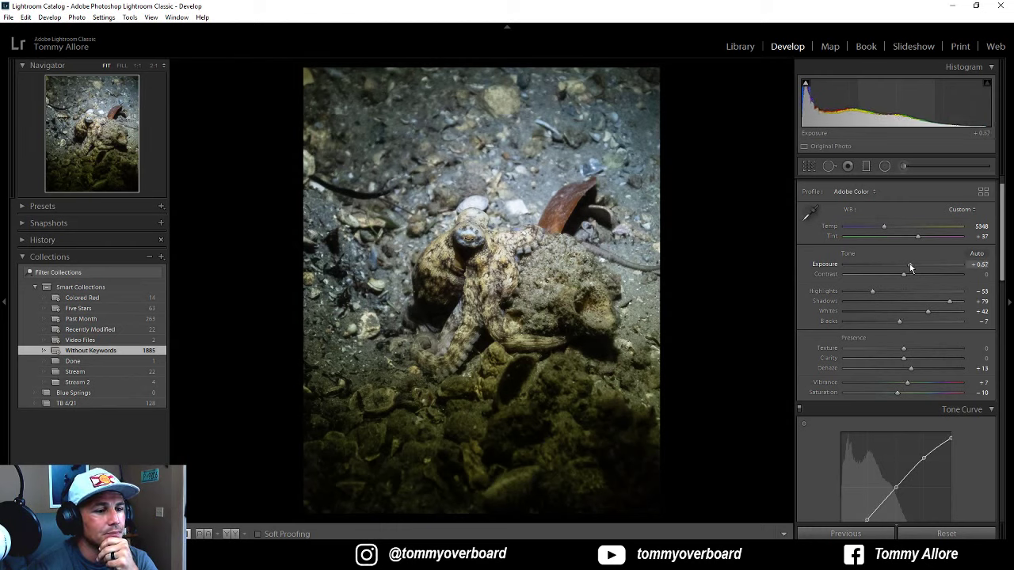
{"action": "left_click", "coordinate": [978, 265]}
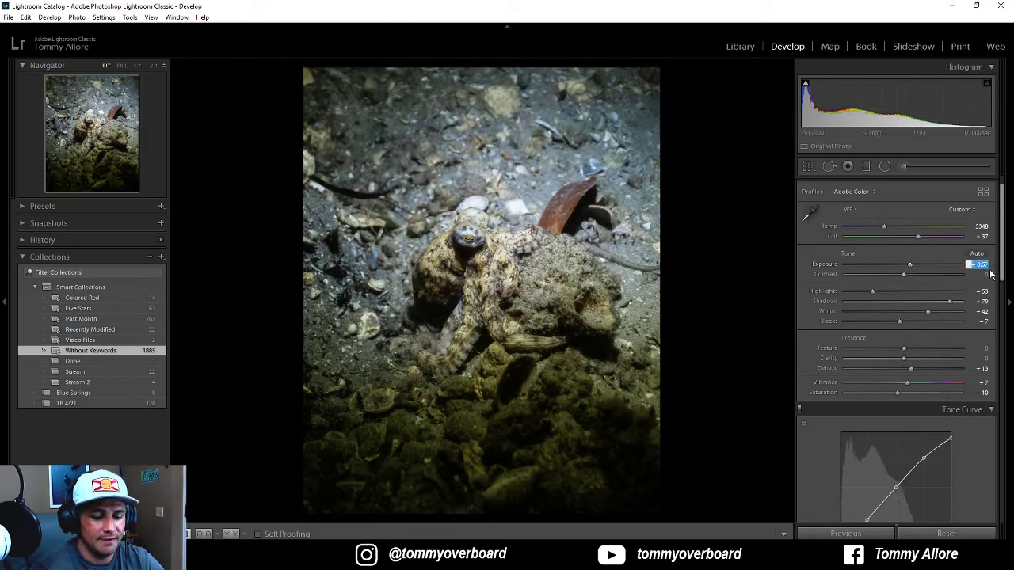
{"action": "type", "text": "0.5"}
{"action": "key", "text": "Return"}
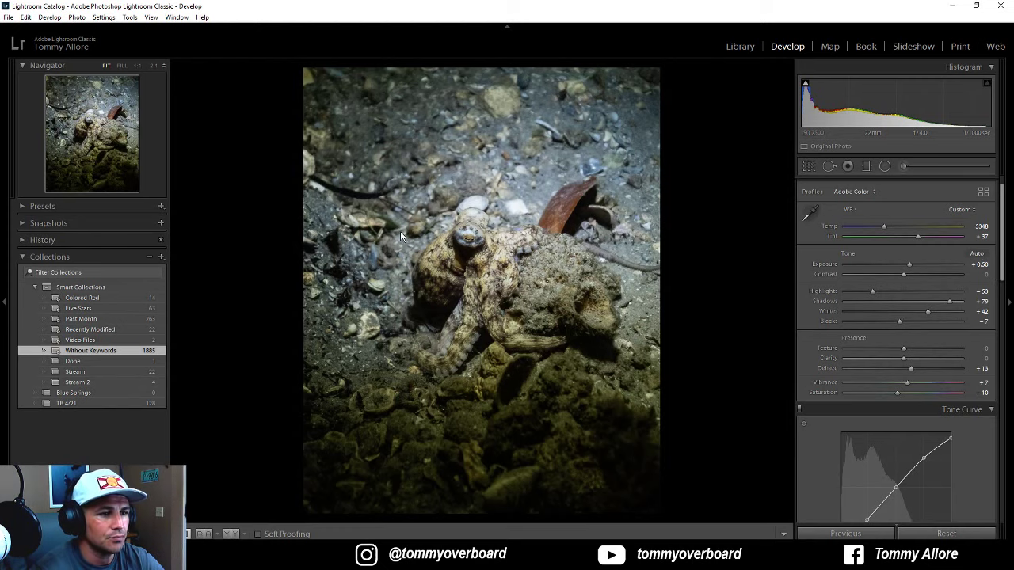
{"action": "key", "text": "backslash"}
{"action": "key", "text": "backslash"}
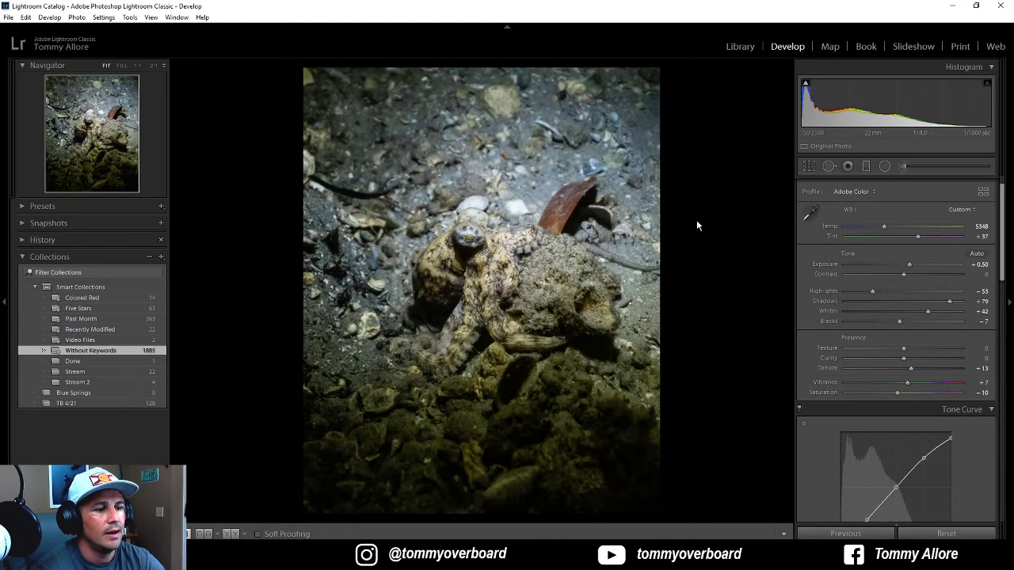
{"action": "key", "text": "backslash"}
{"action": "key", "text": "backslash"}
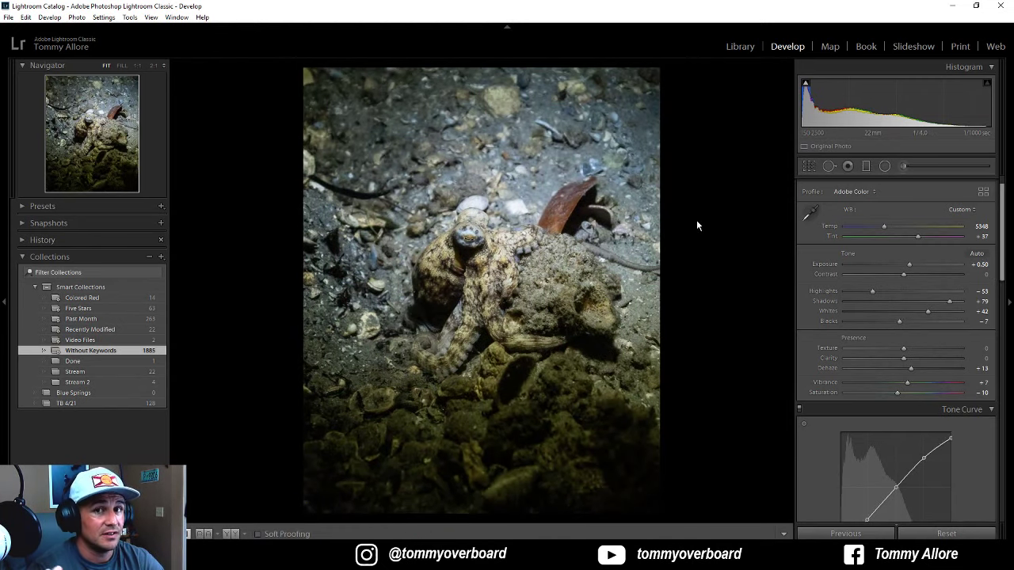
{"action": "key", "text": "backslash"}
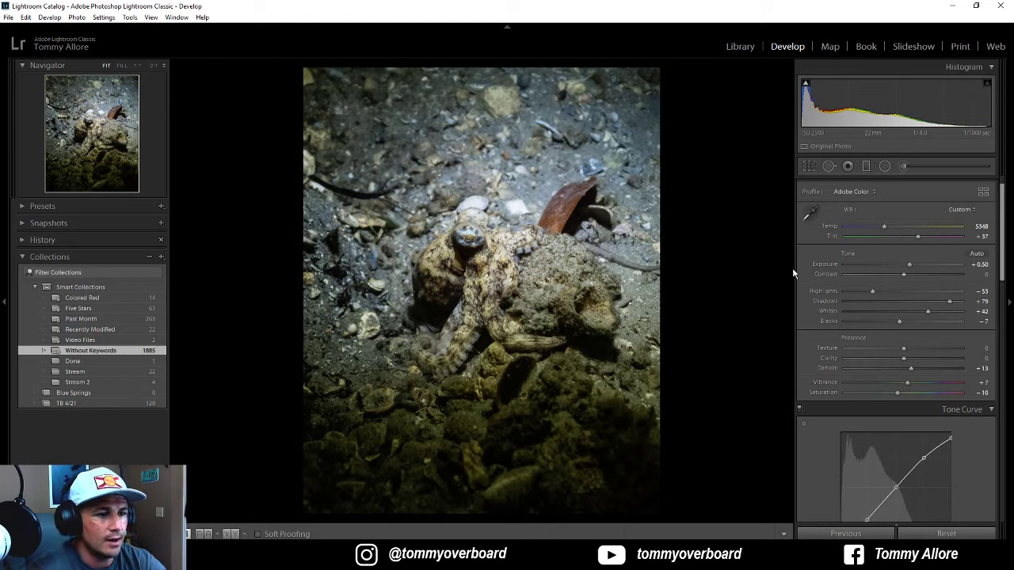
{"action": "key", "text": "backslash"}
{"action": "scroll", "coordinate": [816, 305], "scroll_direction": "down", "scroll_amount": 3}
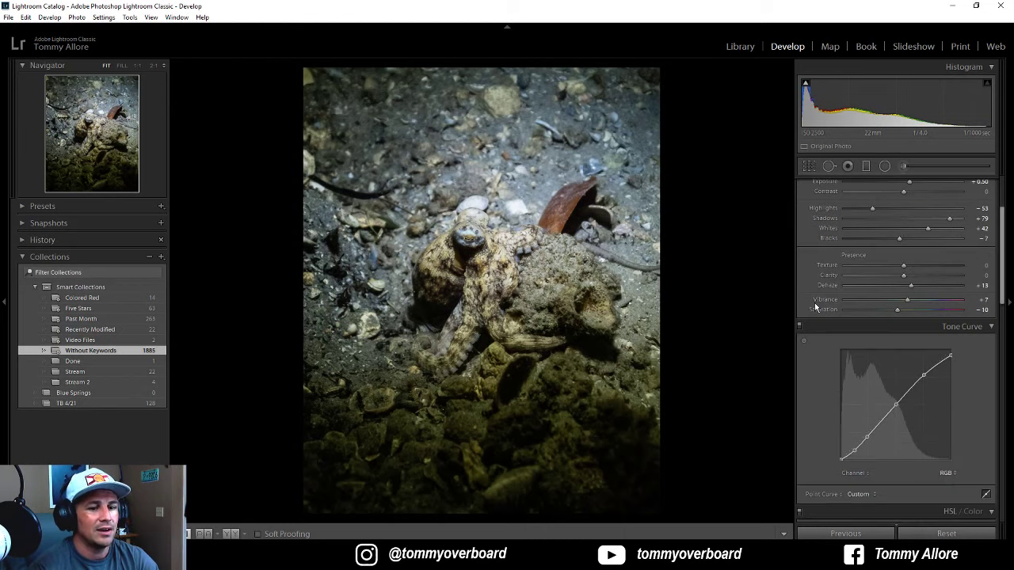
{"action": "scroll", "coordinate": [816, 309], "scroll_direction": "down", "scroll_amount": 20}
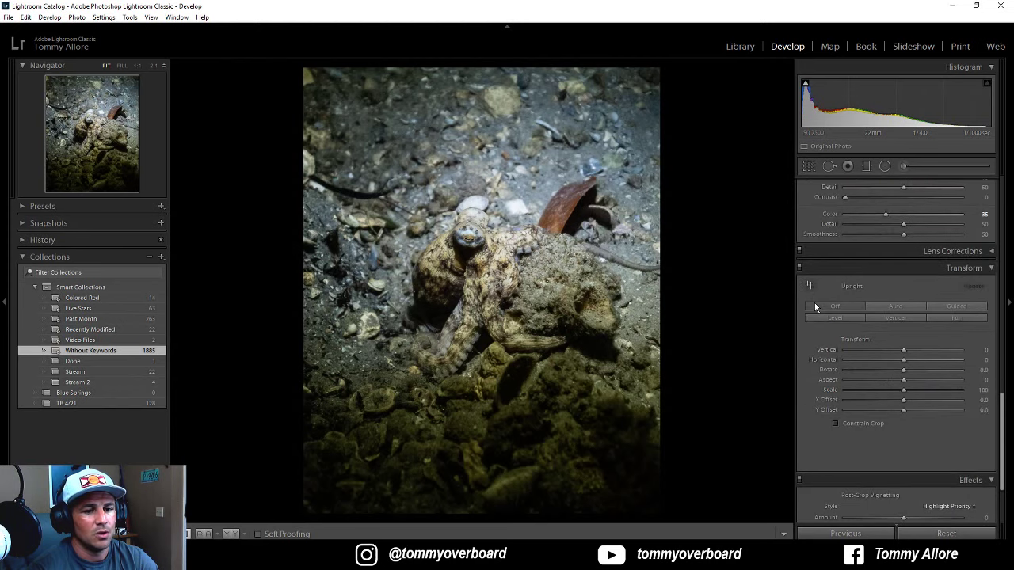
{"action": "scroll", "coordinate": [814, 303], "scroll_direction": "down", "scroll_amount": 3}
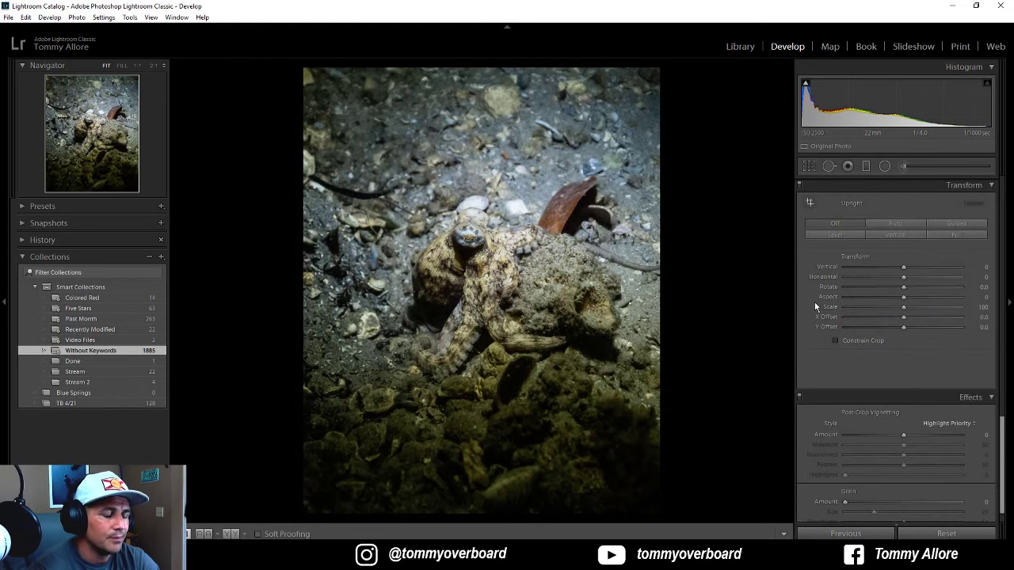
Step: Tighten the crop around the octopus, apply it, then reopen it and shift the photo within the frame
{"action": "left_click", "coordinate": [808, 166]}
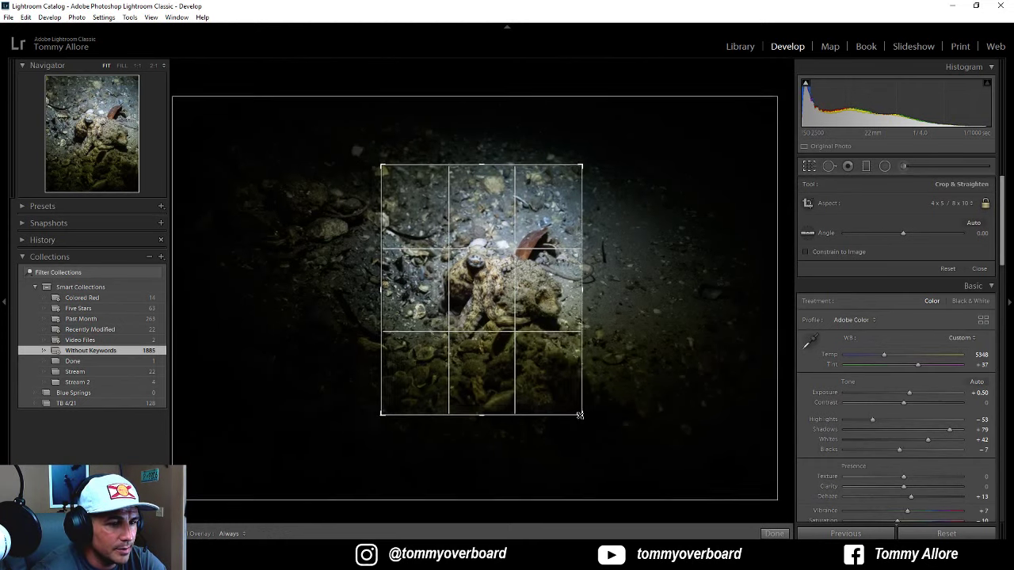
{"action": "left_click_drag", "start_coordinate": [580, 415], "coordinate": [573, 404]}
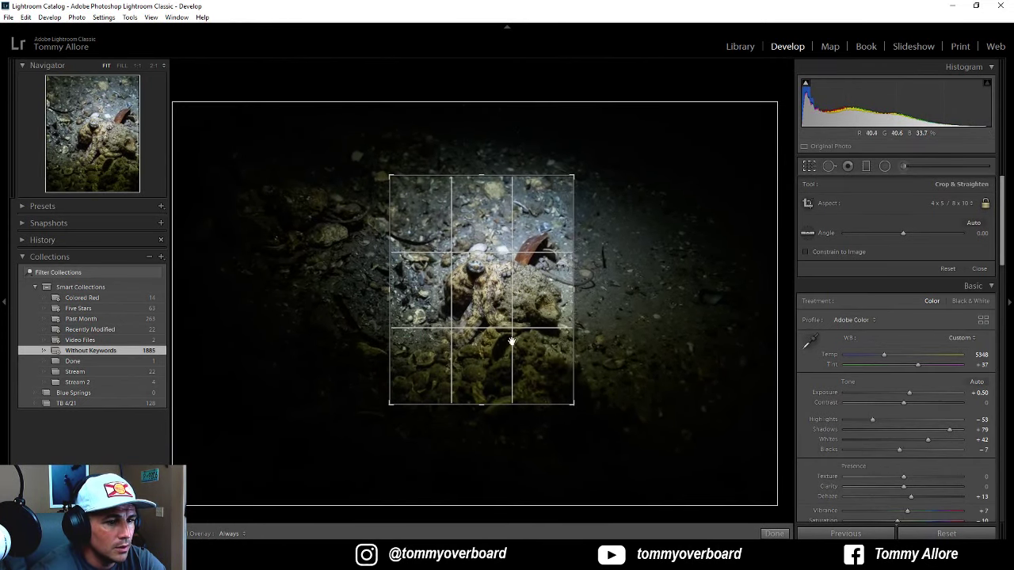
{"action": "left_click_drag", "start_coordinate": [573, 406], "coordinate": [561, 389]}
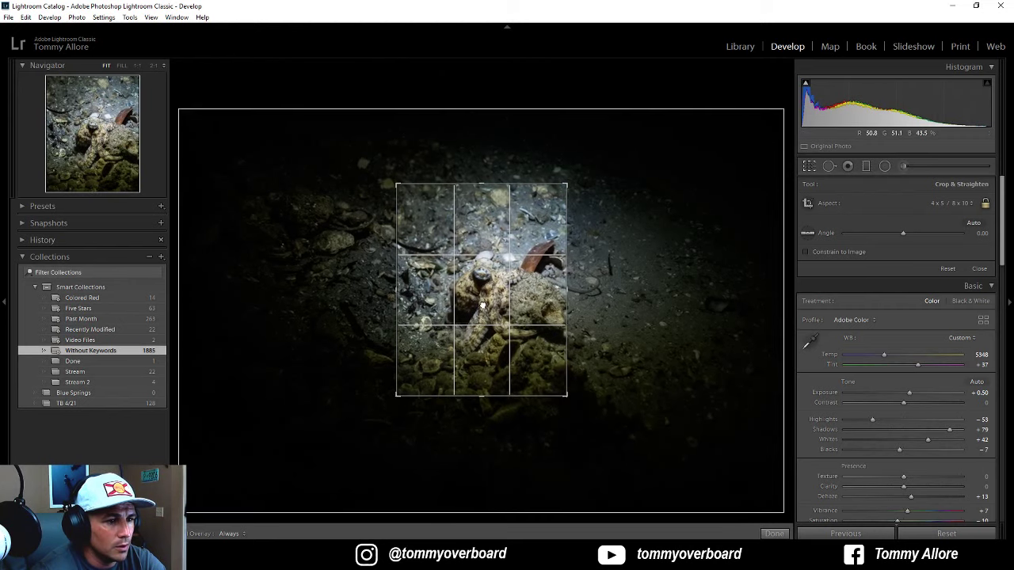
{"action": "left_click_drag", "start_coordinate": [481, 305], "coordinate": [469, 290]}
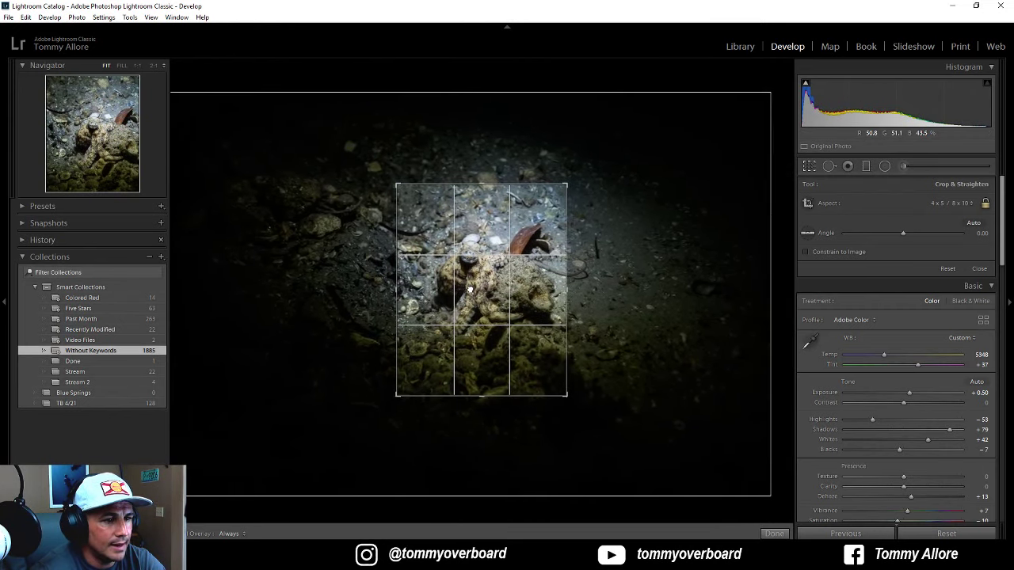
{"action": "key", "text": "Return"}
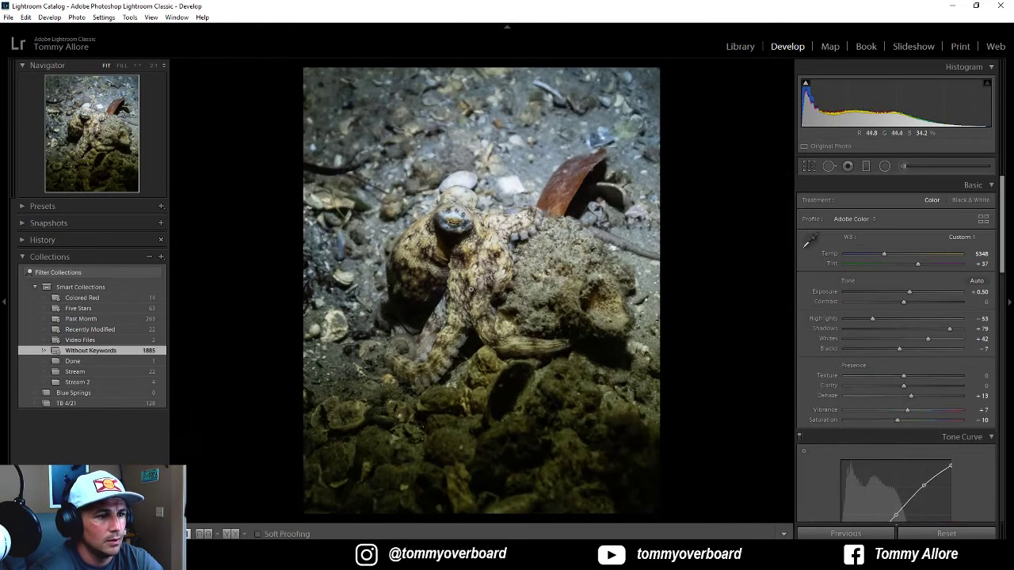
{"action": "left_click", "coordinate": [809, 166]}
{"action": "left_click_drag", "start_coordinate": [489, 282], "coordinate": [487, 299]}
Step: Commit the octopus crop and set Post-Crop Vignetting Amount to about -32 in Effects
{"action": "key", "text": "Return"}
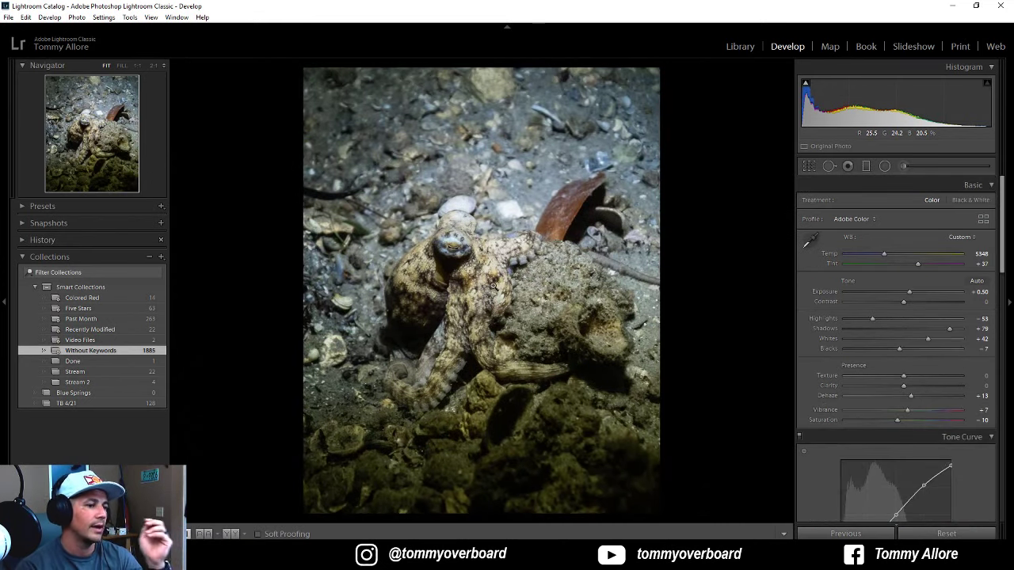
{"action": "scroll", "coordinate": [801, 398], "scroll_direction": "down", "scroll_amount": 8}
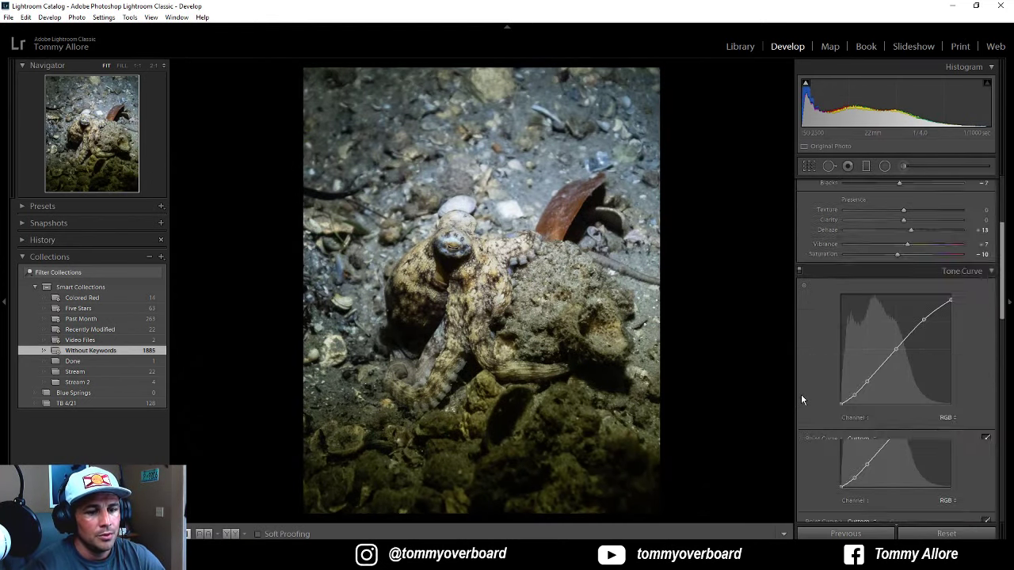
{"action": "scroll", "coordinate": [806, 396], "scroll_direction": "down", "scroll_amount": 5}
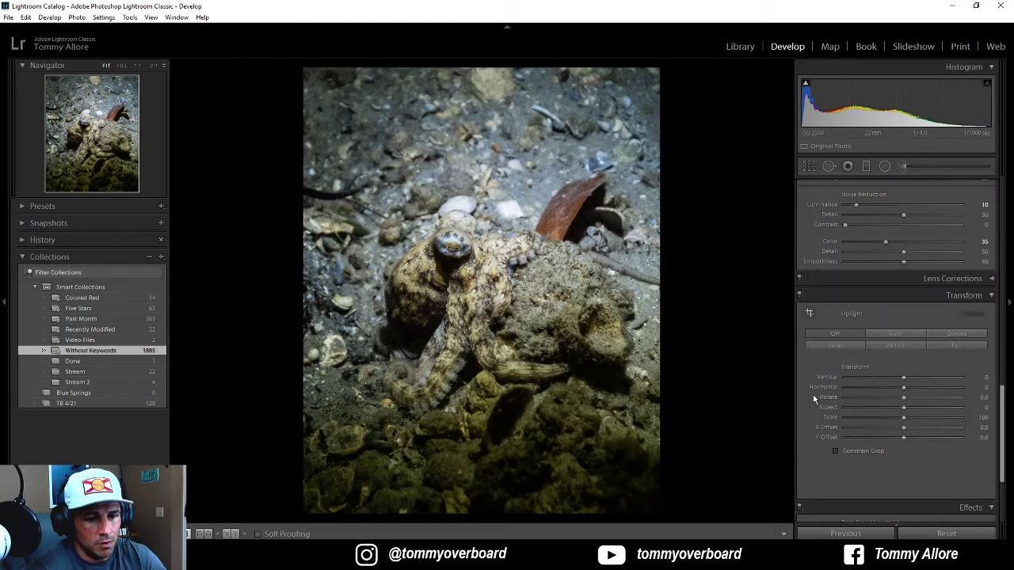
{"action": "scroll", "coordinate": [814, 394], "scroll_direction": "down", "scroll_amount": 3}
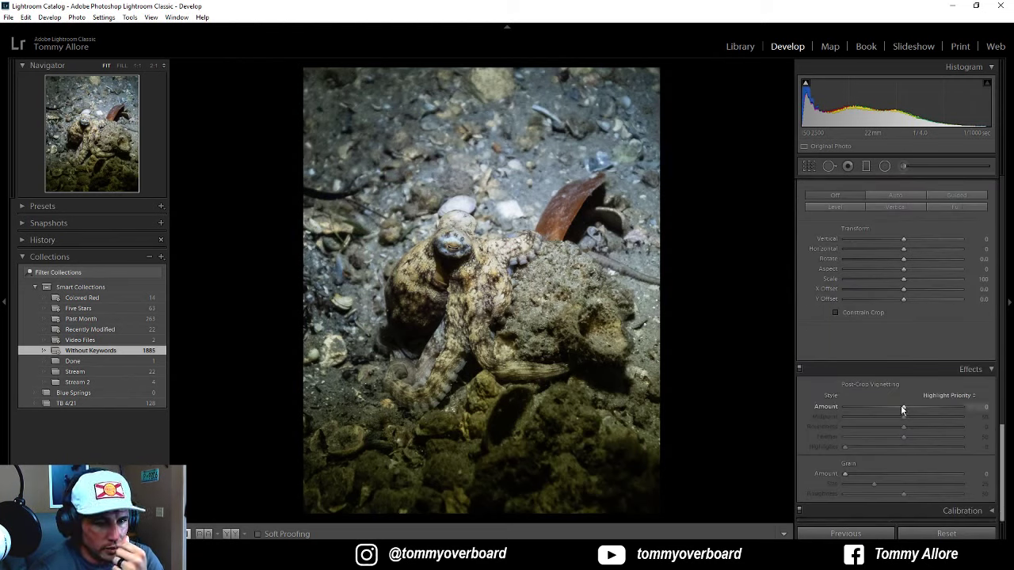
{"action": "left_click_drag", "start_coordinate": [902, 408], "coordinate": [883, 409]}
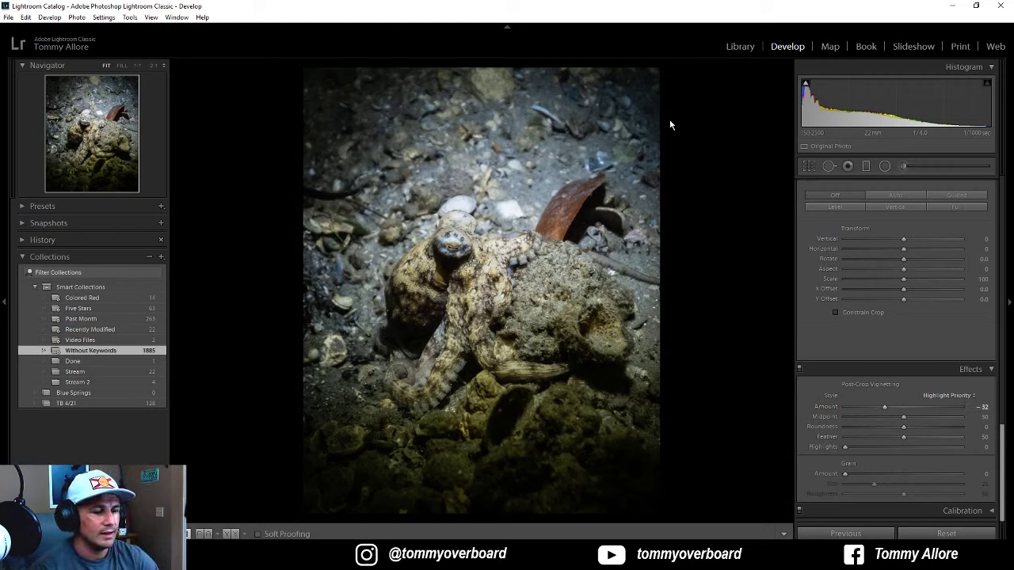
Step: Rate the octopus photo three stars and toggle Before/After to compare it with the original
{"action": "key", "text": "3"}
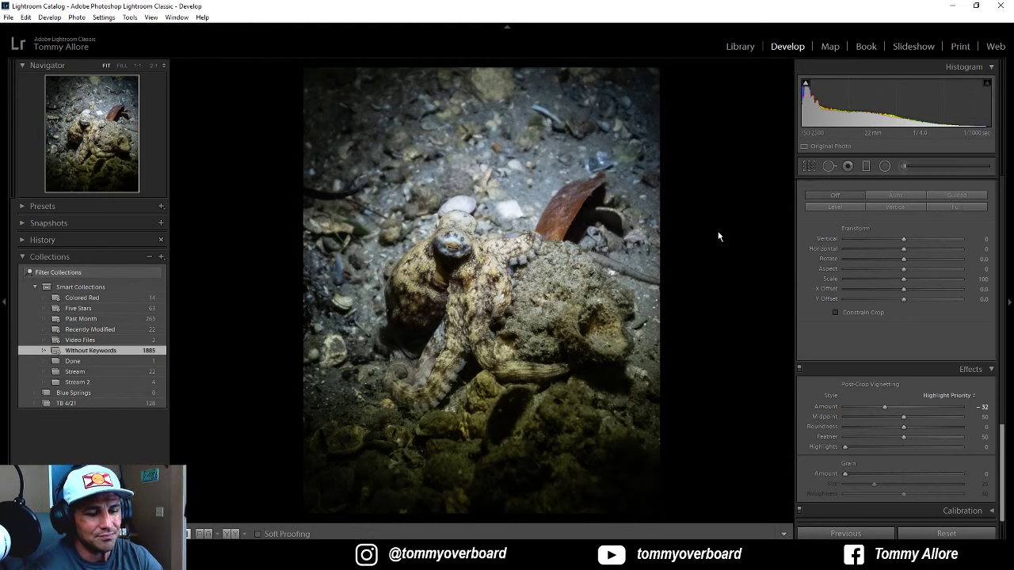
{"action": "key", "text": "backslash"}
{"action": "key", "text": "backslash"}
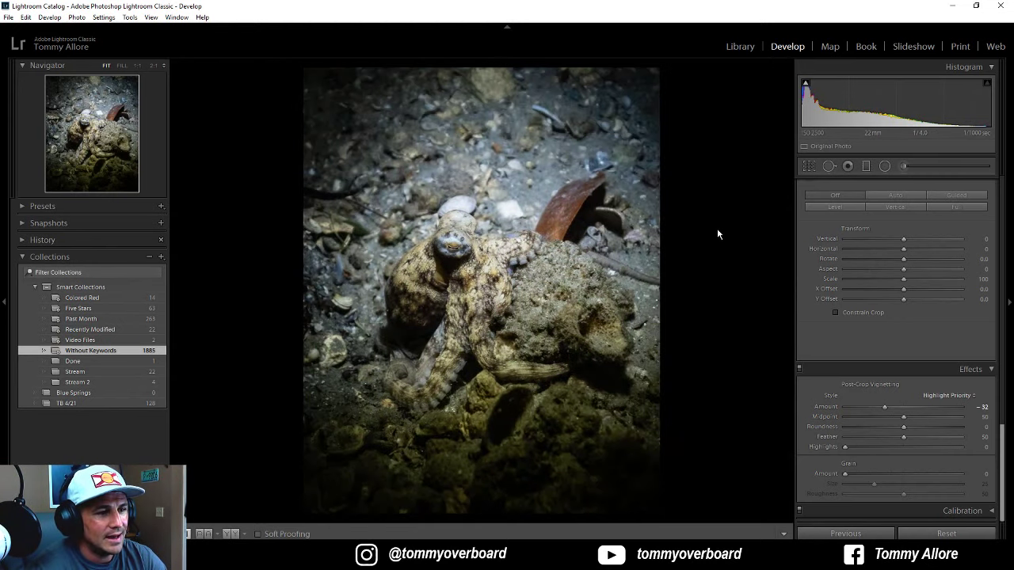
{"action": "key", "text": "backslash"}
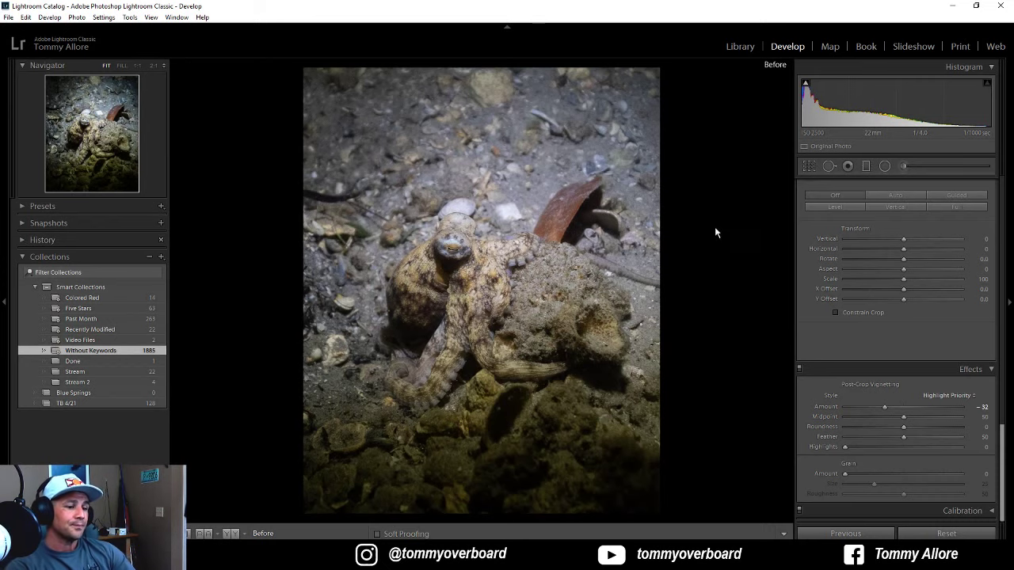
{"action": "key", "text": "backslash"}
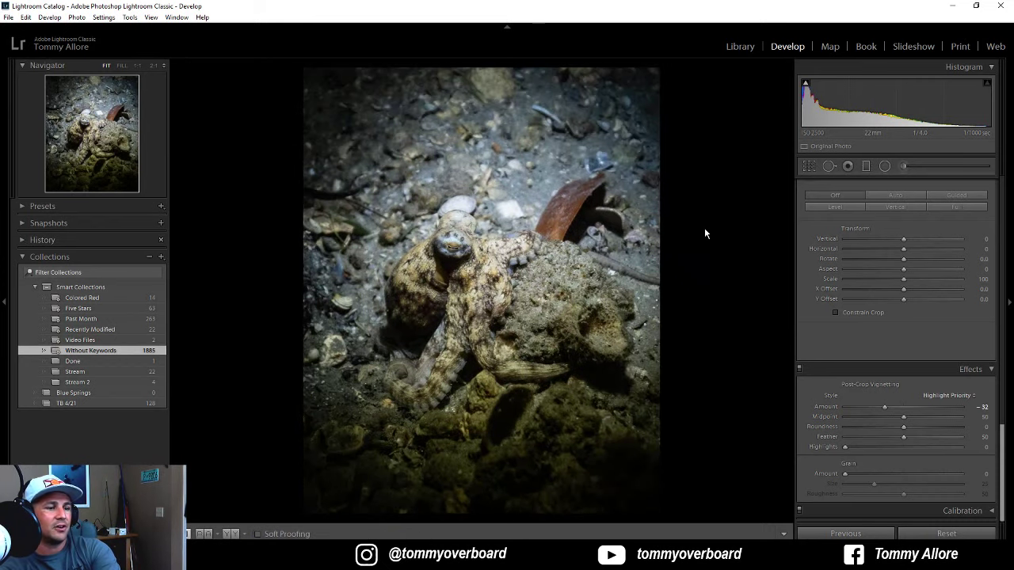
{"action": "key", "text": "backslash"}
{"action": "key", "text": "backslash"}
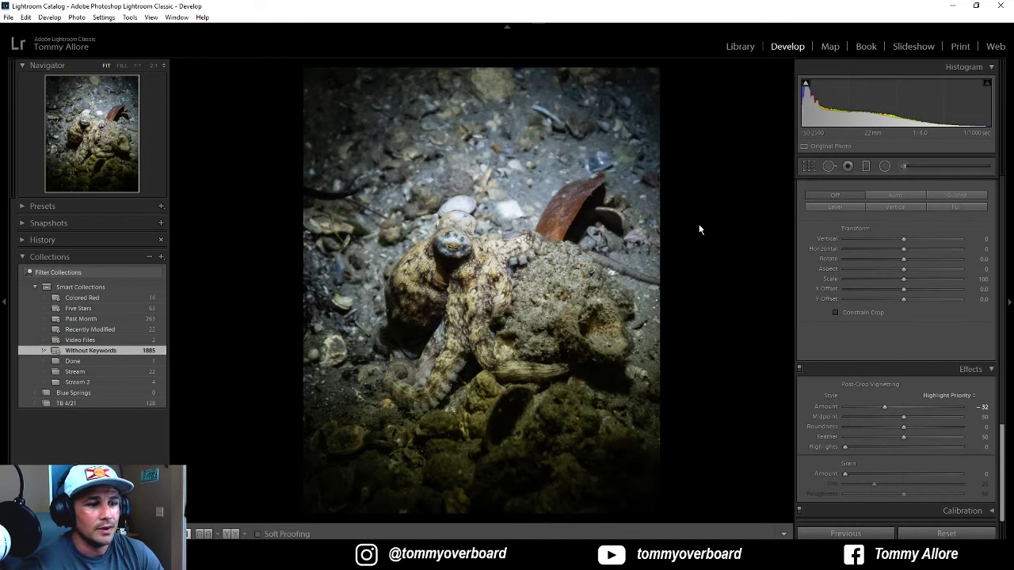
Step: Show the filmstrip and toolbar, then select the stingray photo for editing
{"action": "key", "text": "F6"}
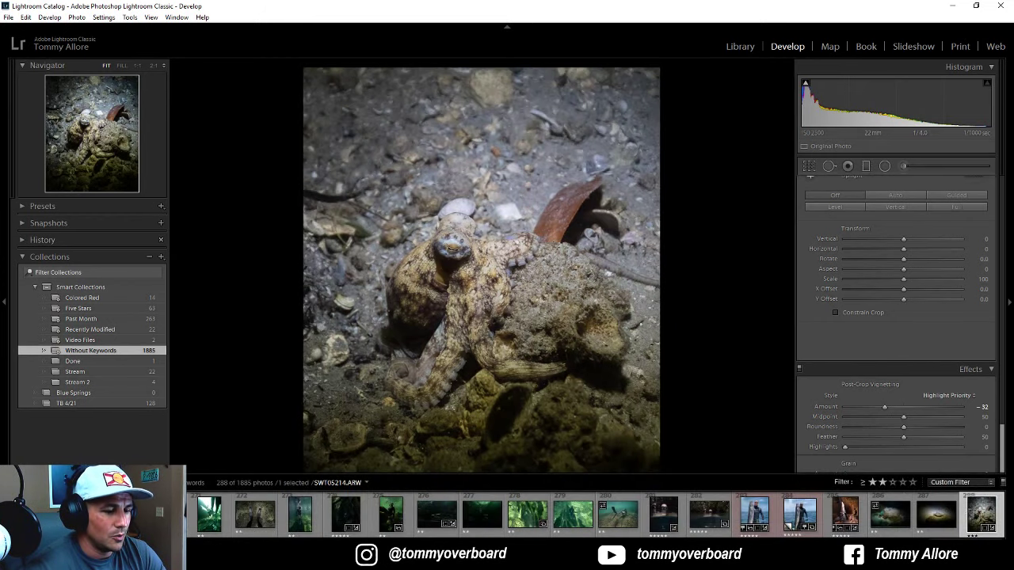
{"action": "key", "text": "t"}
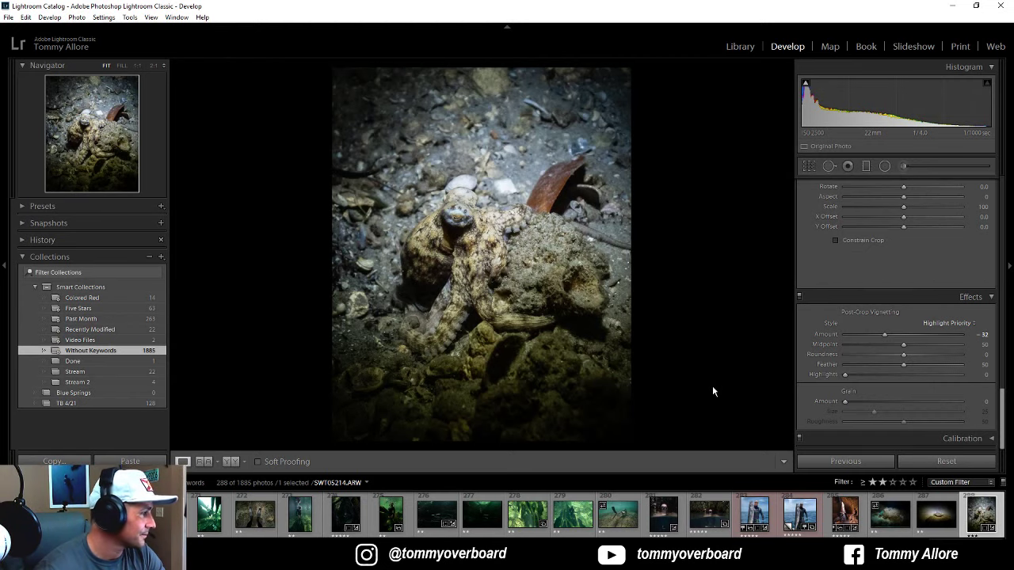
{"action": "left_click", "coordinate": [937, 511]}
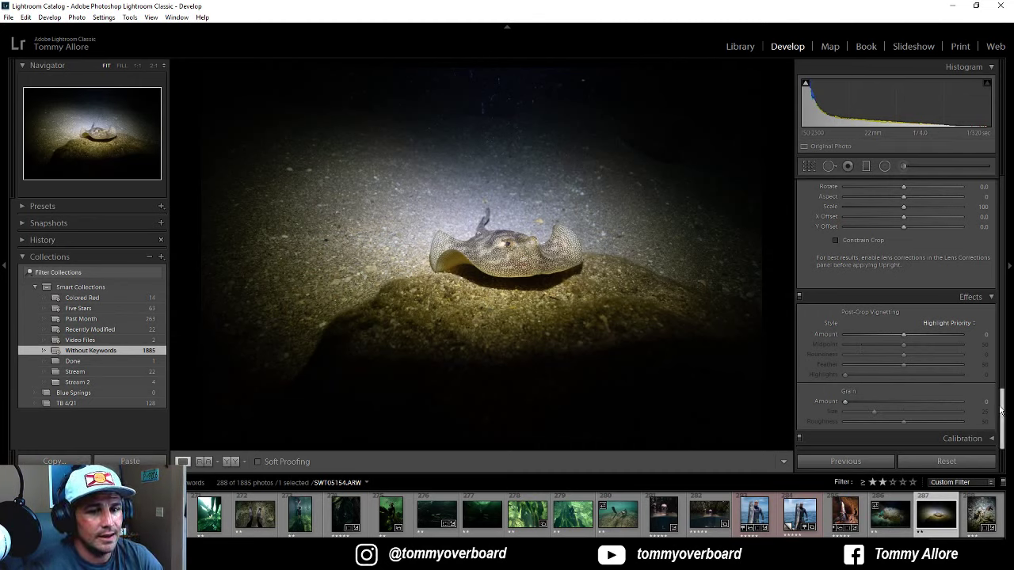
Step: Enable Sony FE lens profile corrections and chromatic aberration removal, then return to the Basic panel
{"action": "left_click_drag", "start_coordinate": [1001, 412], "coordinate": [1003, 360]}
{"action": "scroll", "coordinate": [958, 309], "scroll_direction": "up", "scroll_amount": 5}
{"action": "scroll", "coordinate": [958, 309], "scroll_direction": "down", "scroll_amount": 4}
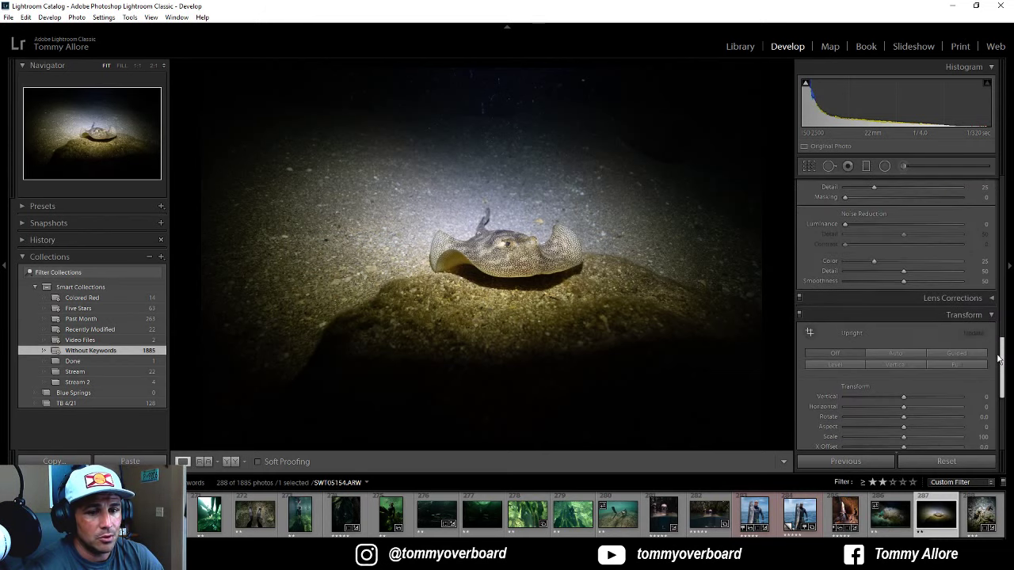
{"action": "left_click", "coordinate": [961, 298]}
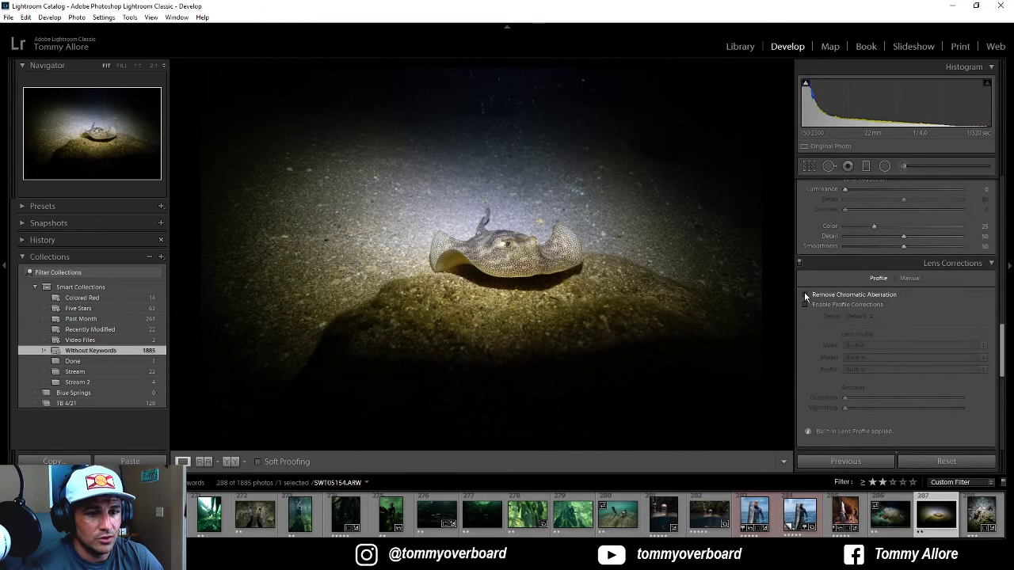
{"action": "left_click", "coordinate": [807, 305]}
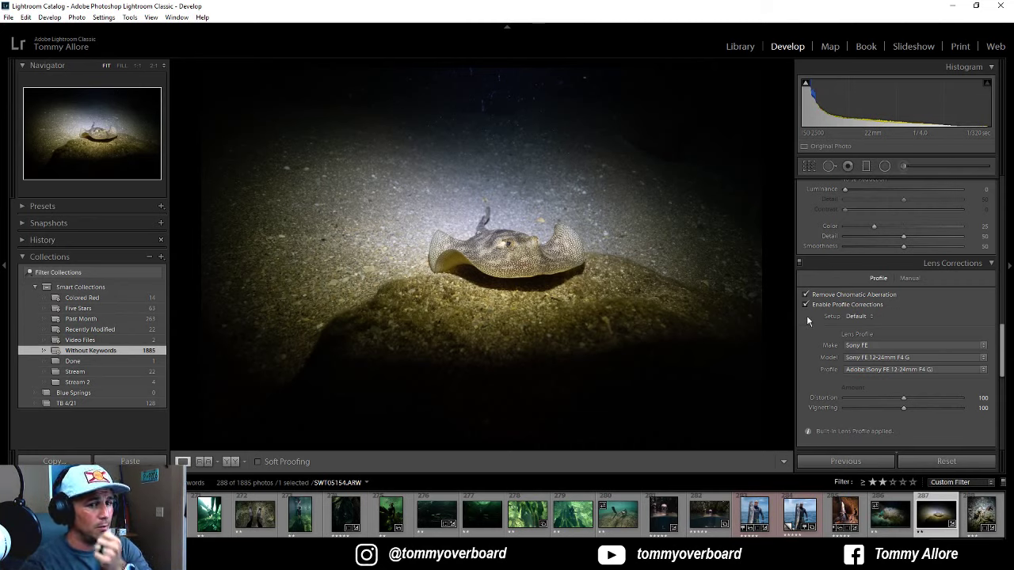
{"action": "left_click", "coordinate": [990, 265]}
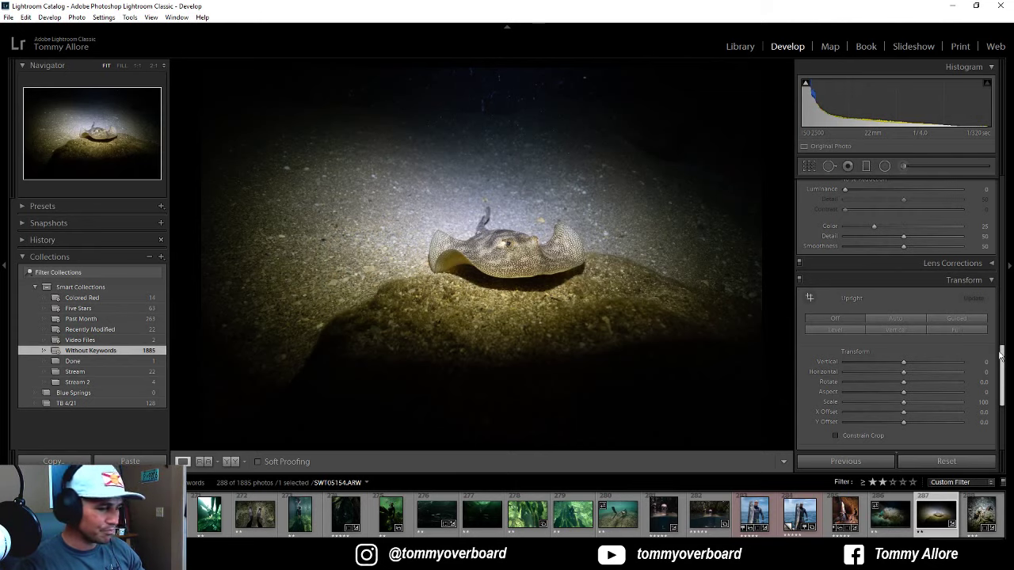
{"action": "left_click_drag", "start_coordinate": [1002, 356], "coordinate": [1000, 173]}
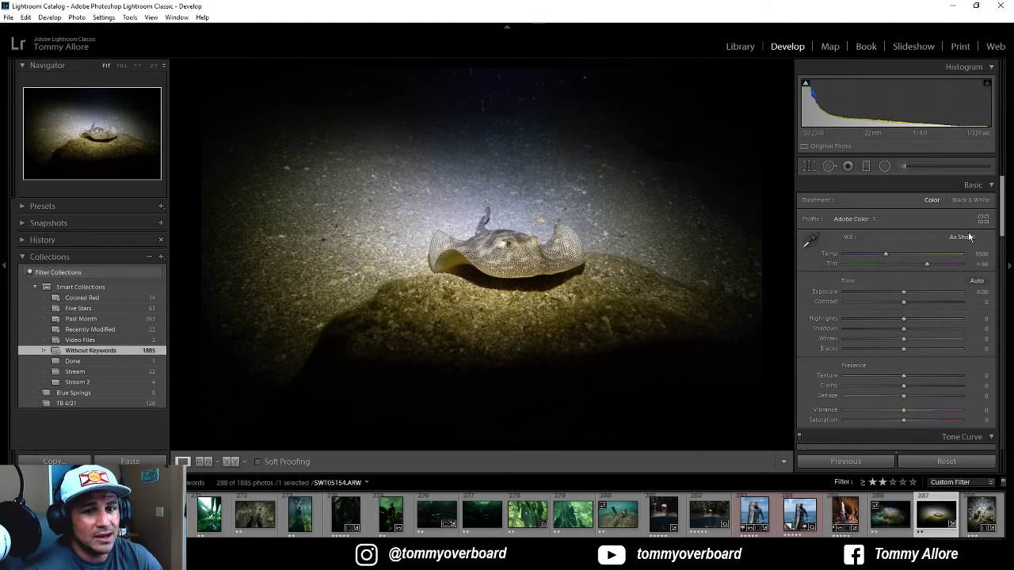
Step: Convert the stingray photo to black and white with Adobe Monochrome and open the crop overlay
{"action": "left_click", "coordinate": [972, 200]}
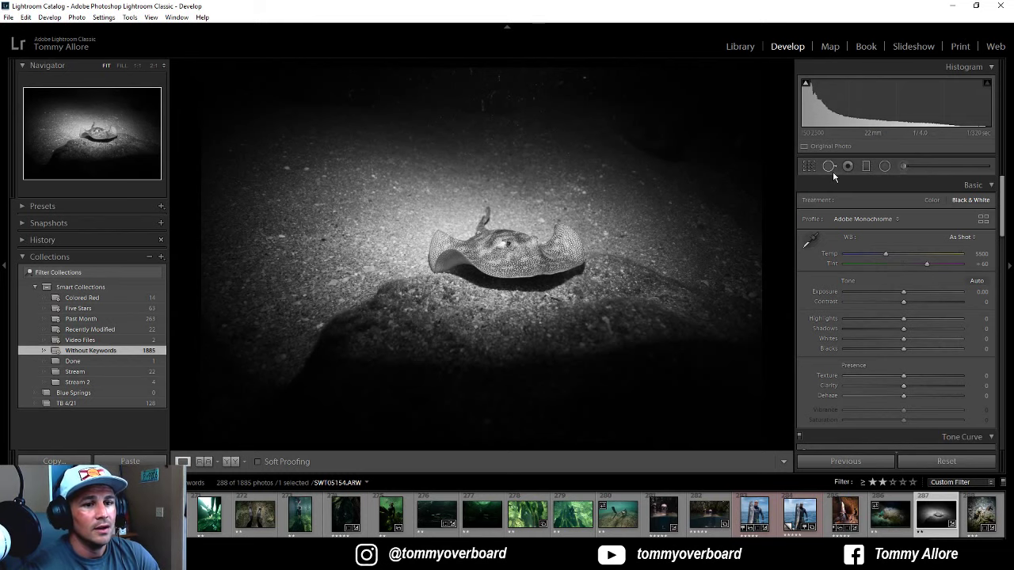
{"action": "left_click", "coordinate": [808, 166]}
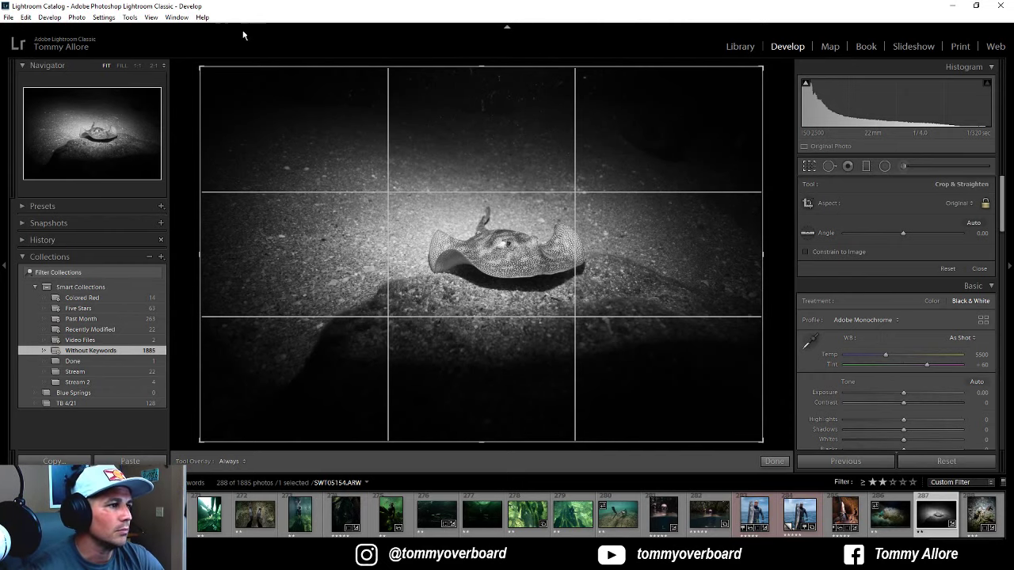
Step: Tighten the crop around the stingray at a 2 x 3 aspect ratio
{"action": "left_click_drag", "start_coordinate": [201, 67], "coordinate": [339, 158]}
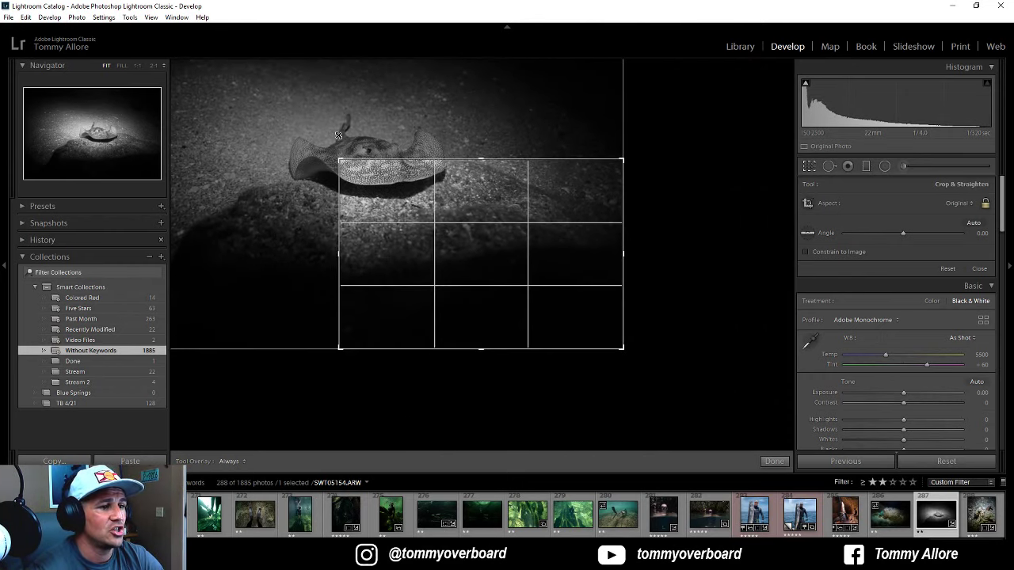
{"action": "left_click_drag", "start_coordinate": [388, 198], "coordinate": [507, 241]}
{"action": "left_click", "coordinate": [957, 204]}
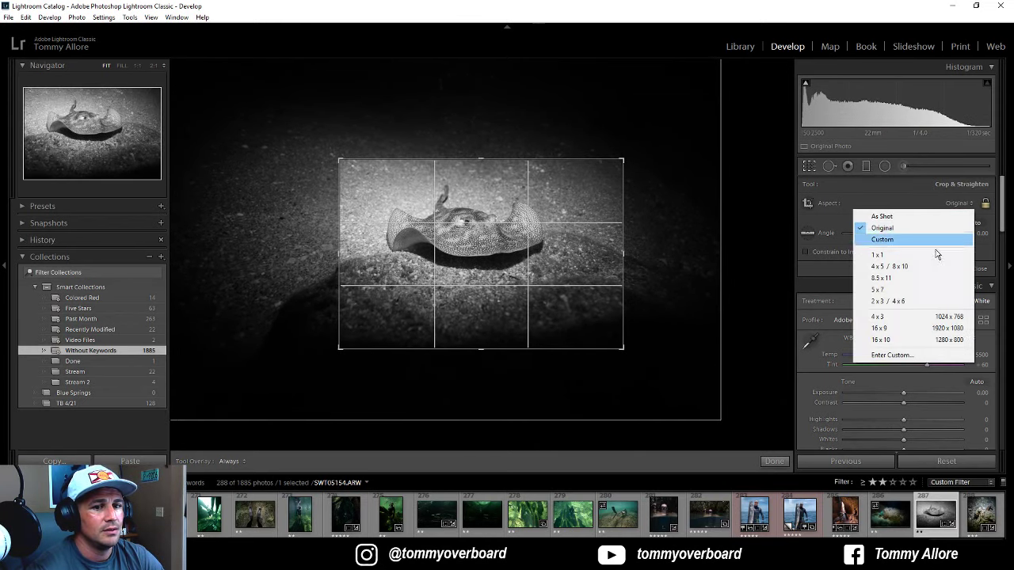
{"action": "left_click", "coordinate": [923, 304]}
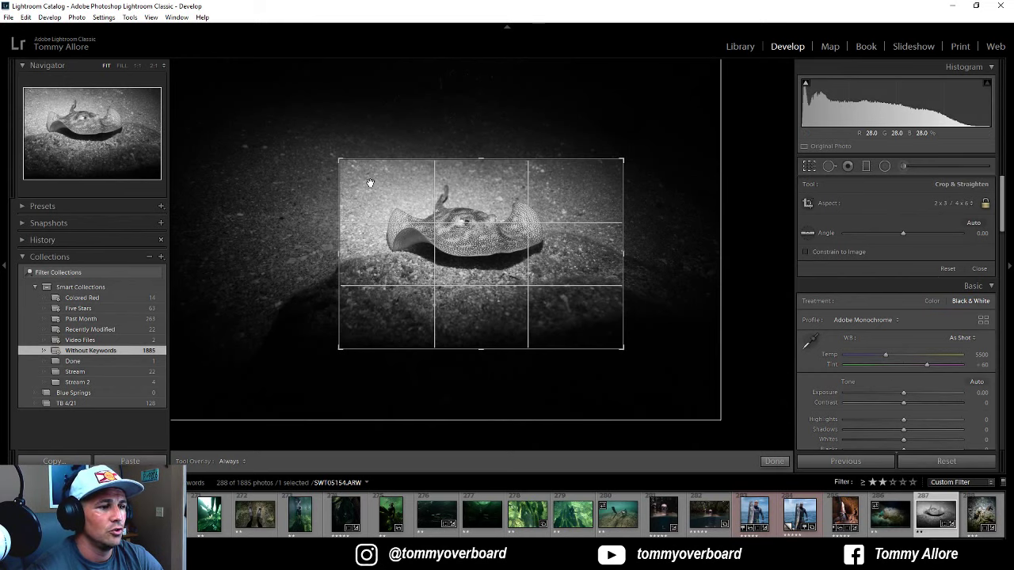
{"action": "left_click_drag", "start_coordinate": [369, 181], "coordinate": [477, 267]}
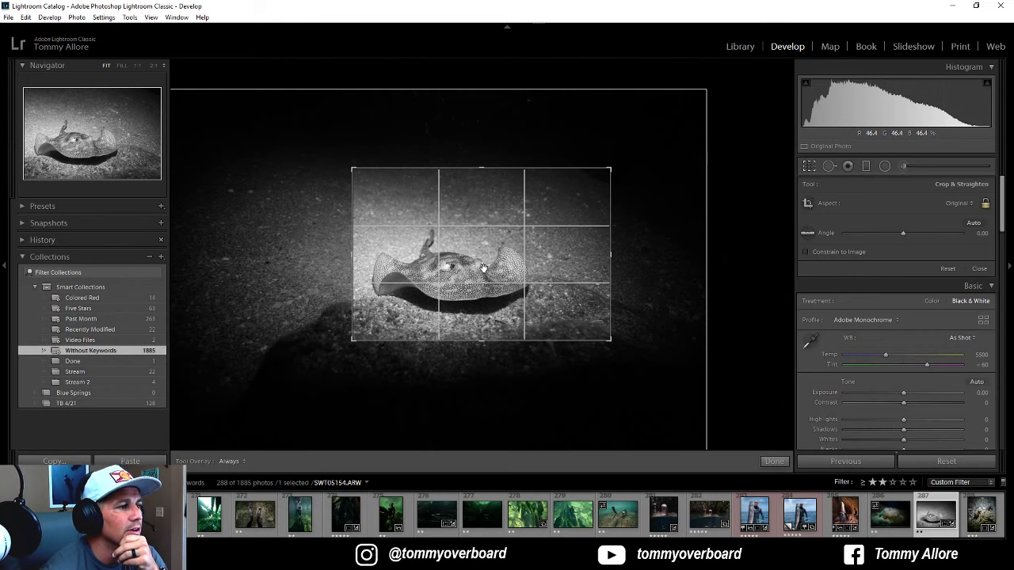
Step: Fine-tune the crop framing, stepping back through earlier versions, and apply it
{"action": "left_click_drag", "start_coordinate": [610, 169], "coordinate": [614, 165]}
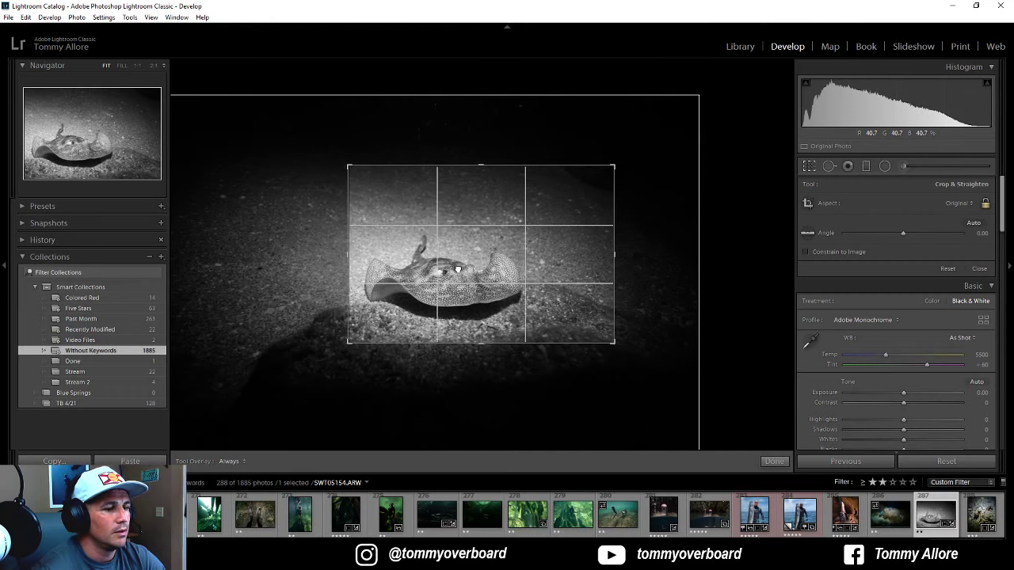
{"action": "mouse_move", "coordinate": [458, 270]}
{"action": "left_mouse_down"}
{"action": "mouse_move", "coordinate": [521, 272]}
{"action": "mouse_move", "coordinate": [490, 263]}
{"action": "mouse_move", "coordinate": [458, 218]}
{"action": "mouse_move", "coordinate": [457, 271]}
{"action": "left_mouse_up"}
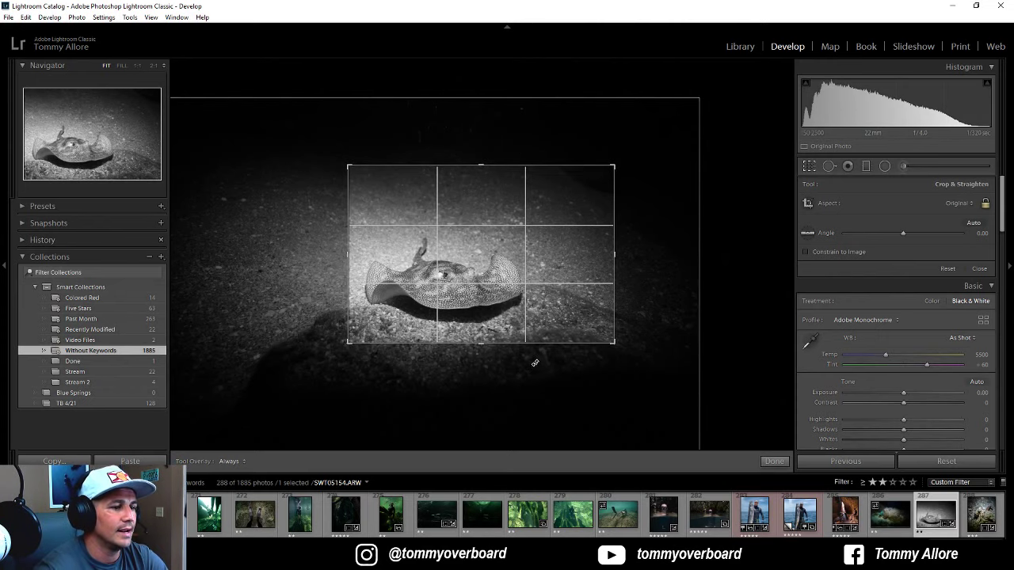
{"action": "key", "text": "ctrl+z"}
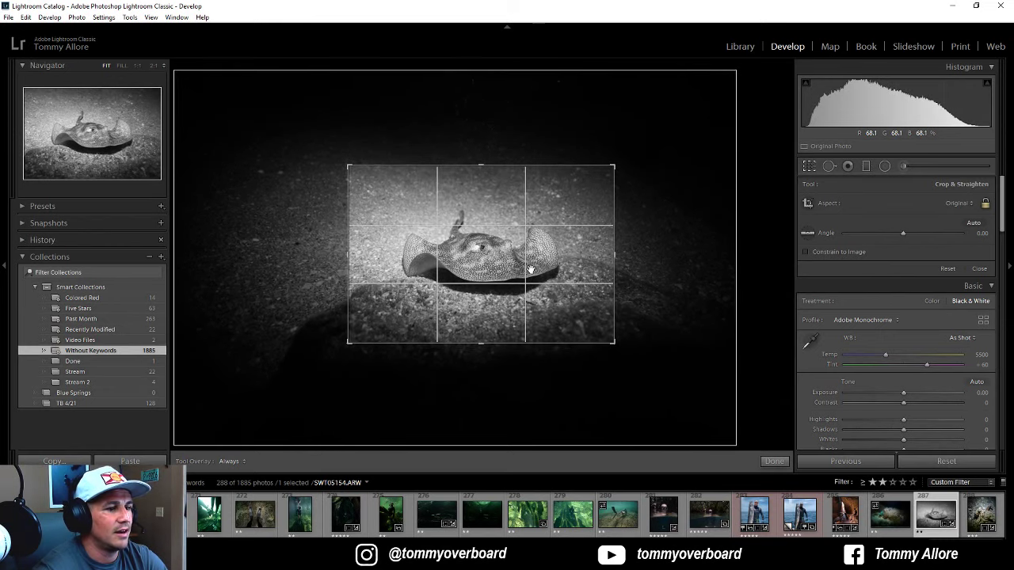
{"action": "key", "text": "ctrl+z"}
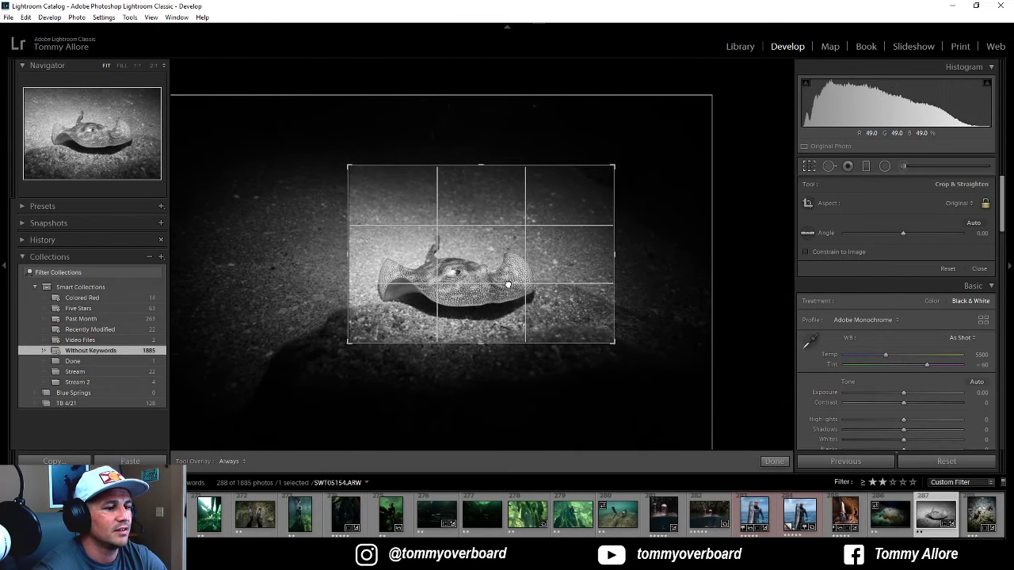
{"action": "key", "text": "ctrl+z"}
{"action": "key", "text": "ctrl+z"}
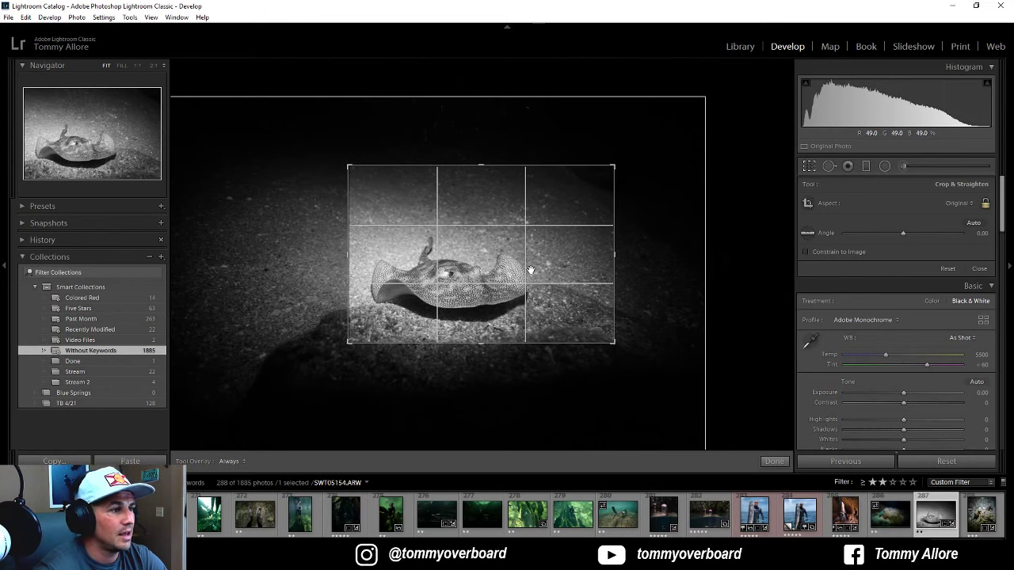
{"action": "key", "text": "ctrl+z"}
{"action": "key", "text": "Return"}
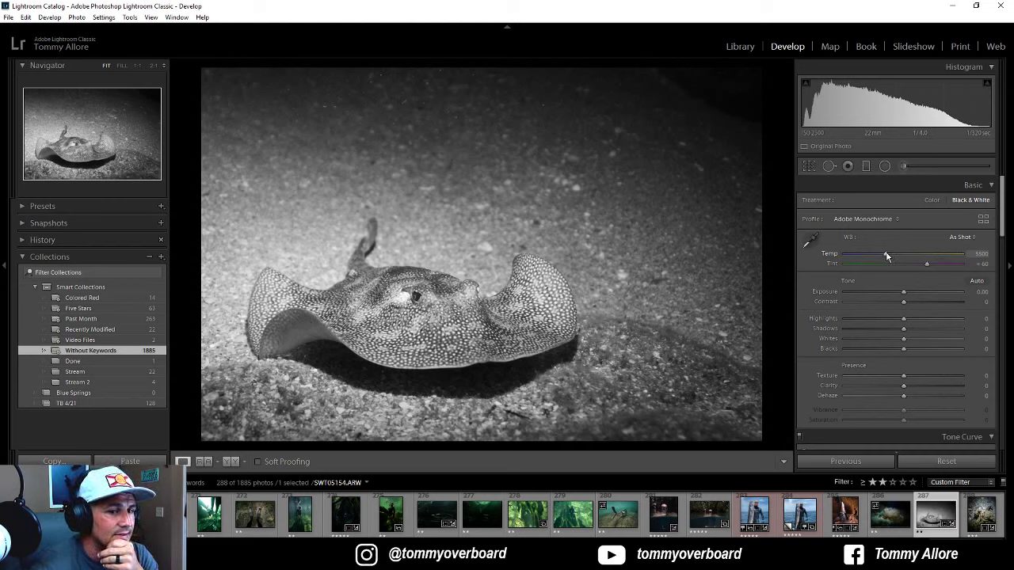
{"action": "left_click_drag", "start_coordinate": [887, 255], "coordinate": [953, 257]}
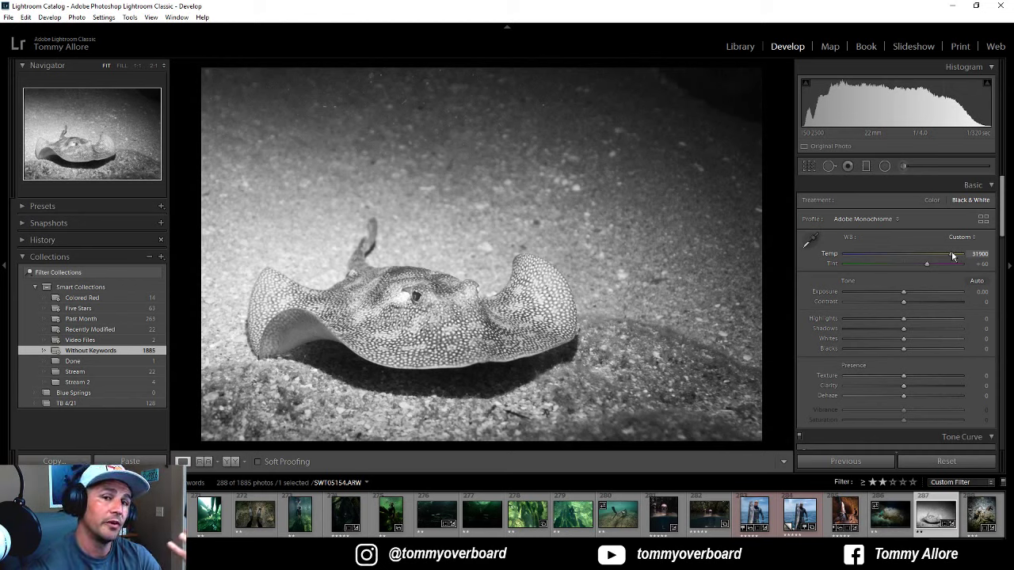
{"action": "left_click_drag", "start_coordinate": [953, 255], "coordinate": [847, 256]}
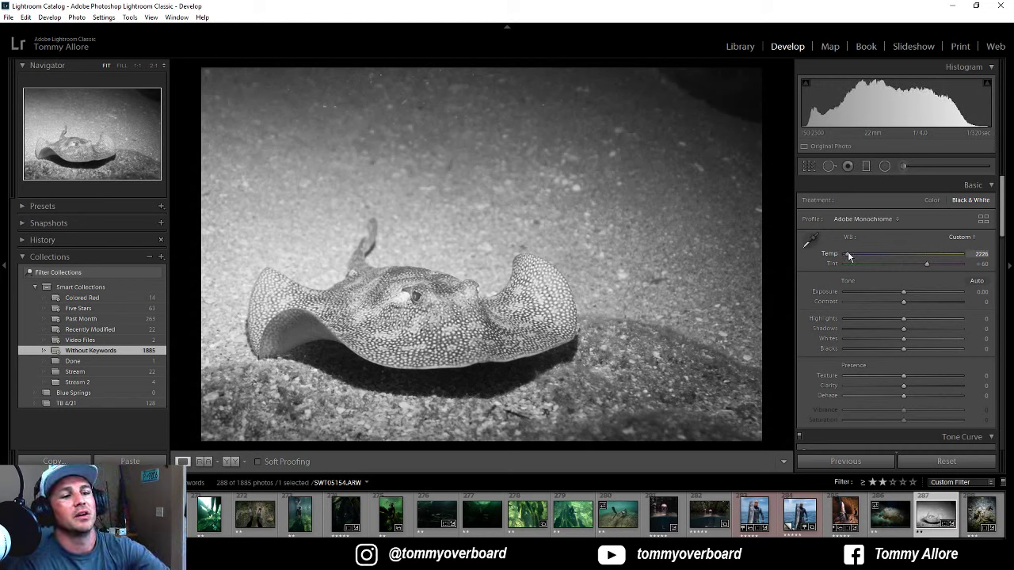
{"action": "left_click_drag", "start_coordinate": [848, 256], "coordinate": [879, 252]}
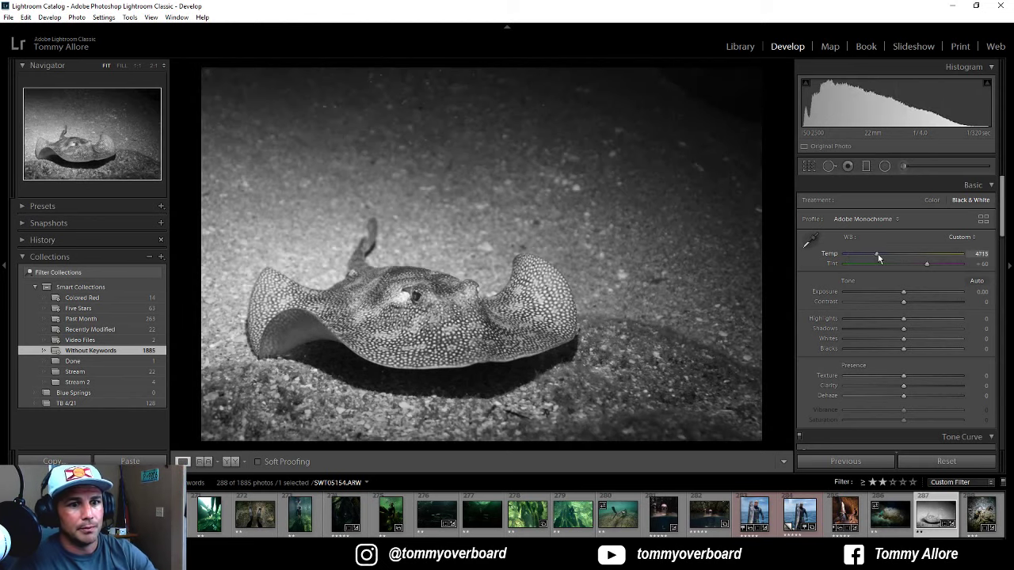
{"action": "left_click", "coordinate": [960, 237]}
{"action": "left_click", "coordinate": [928, 250]}
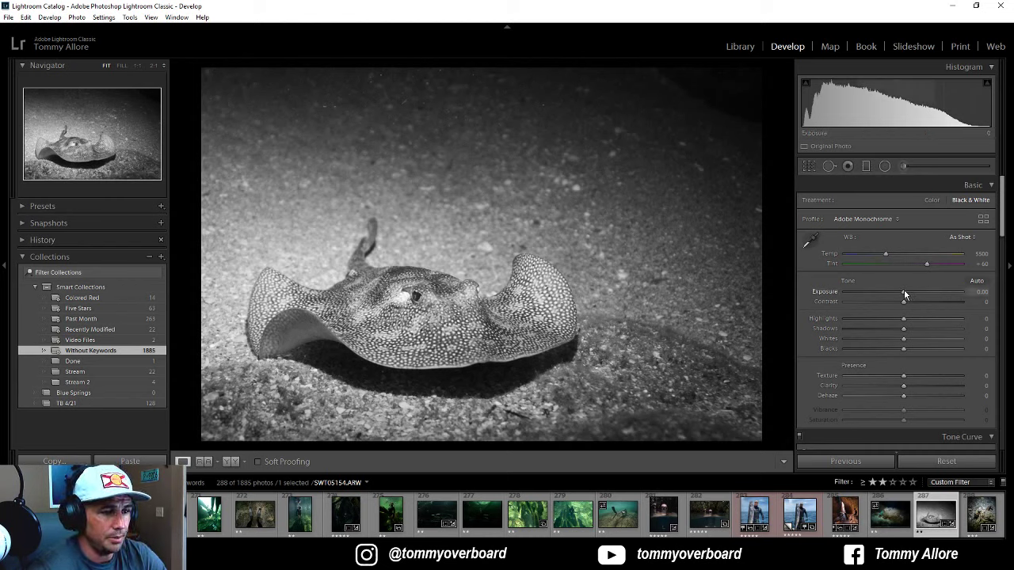
Step: Raise the stingray photo's Exposure to +0.25
{"action": "left_click_drag", "start_coordinate": [905, 293], "coordinate": [909, 293]}
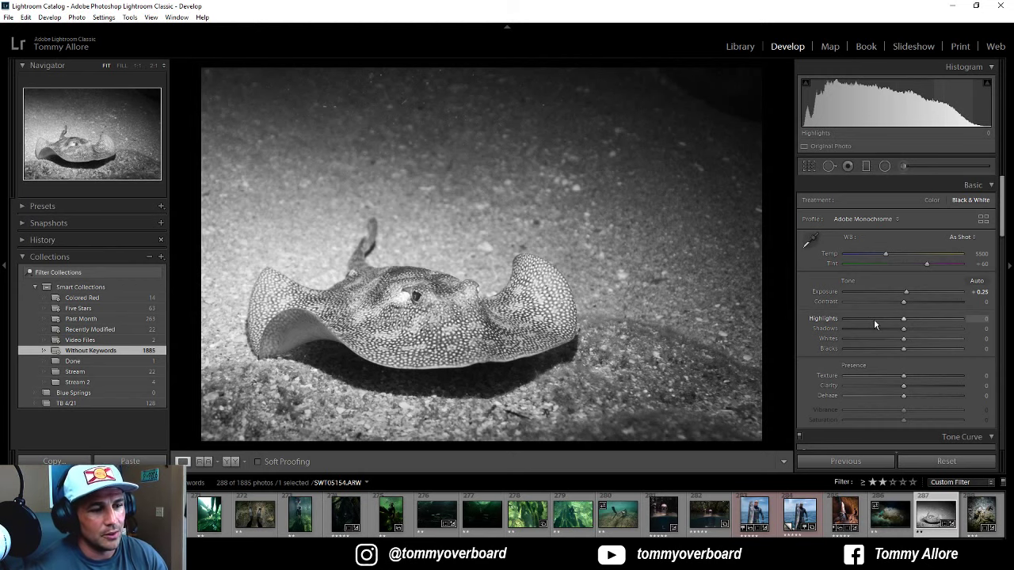
Step: Rotate the crop, undo that tilt, then rotate it again to an angle of -2.40
{"action": "left_click", "coordinate": [809, 166]}
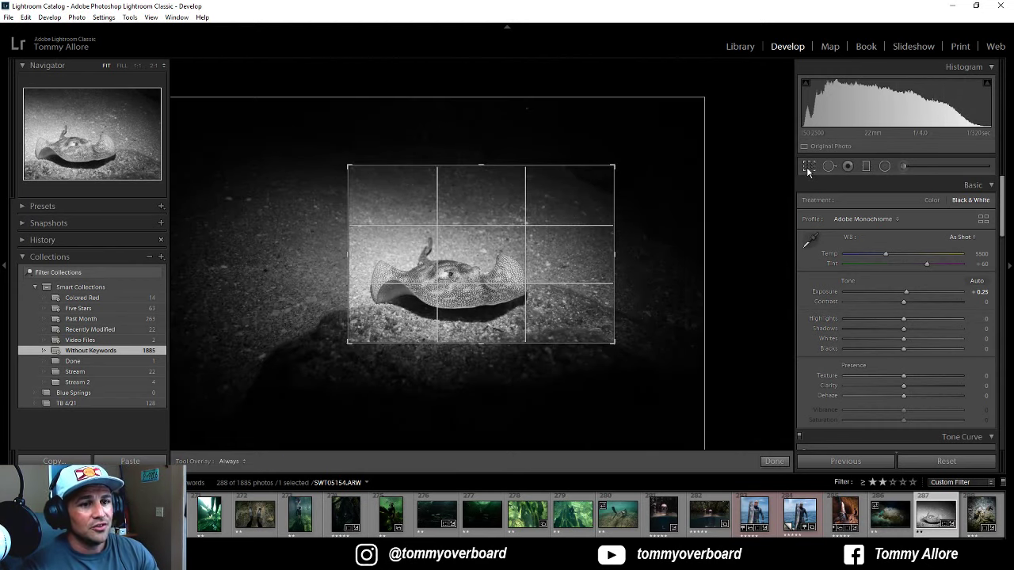
{"action": "left_click_drag", "start_coordinate": [629, 249], "coordinate": [626, 263]}
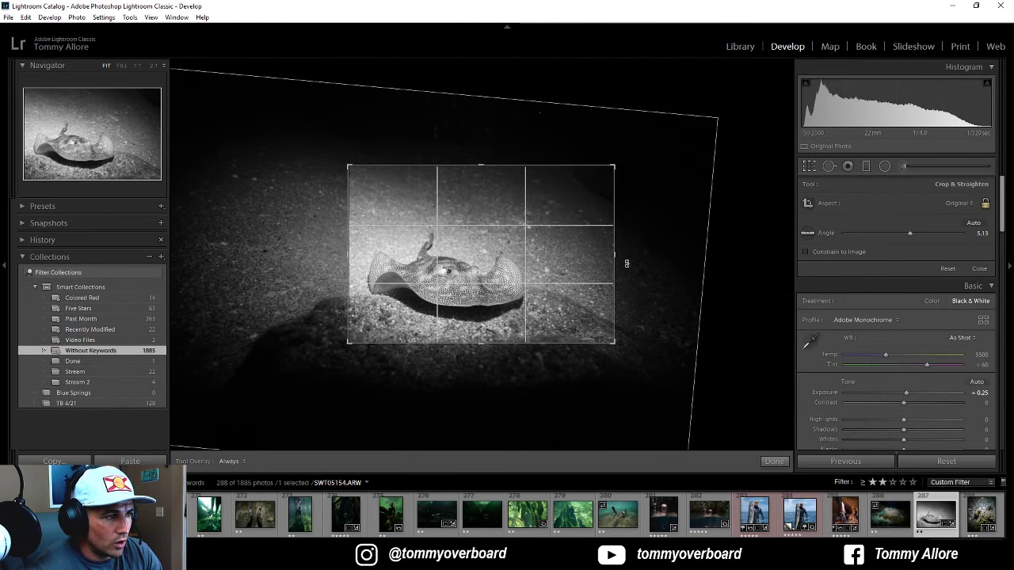
{"action": "key", "text": "Return"}
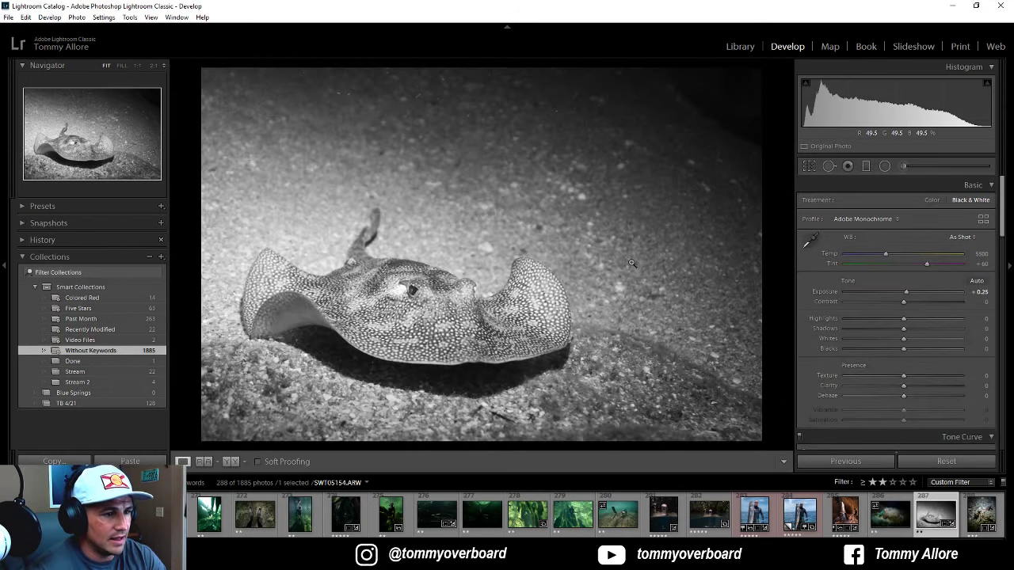
{"action": "key", "text": "ctrl+z"}
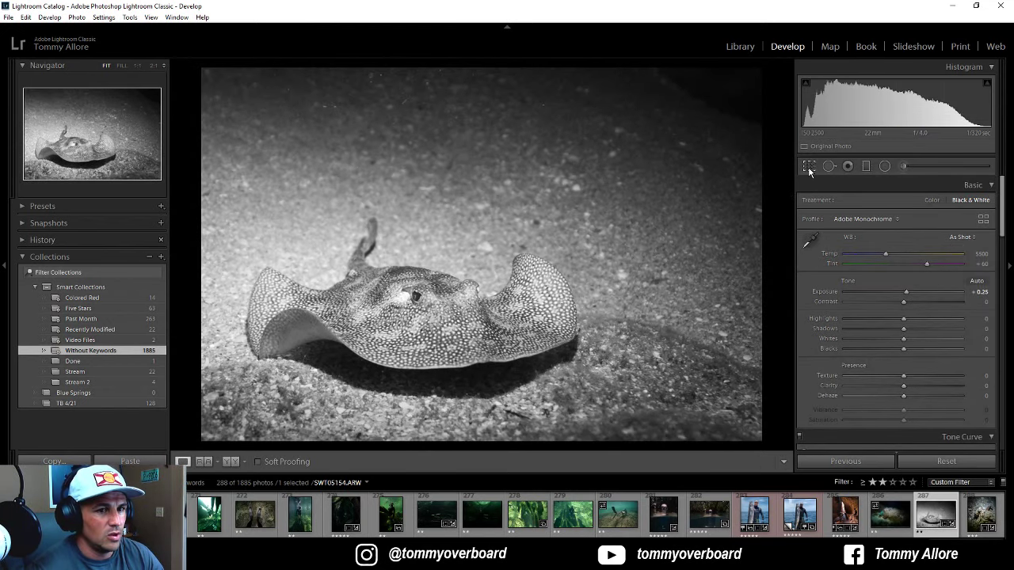
{"action": "left_click", "coordinate": [809, 166]}
{"action": "left_click_drag", "start_coordinate": [662, 275], "coordinate": [659, 269]}
Step: Commit the straightened crop and pull Highlights down to -28
{"action": "key", "text": "Return"}
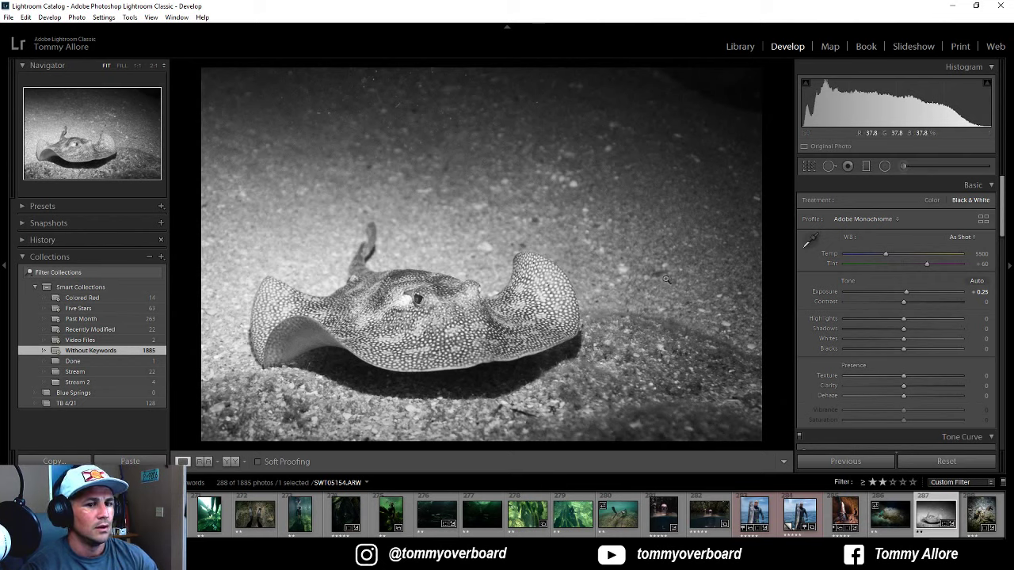
{"action": "left_click_drag", "start_coordinate": [904, 321], "coordinate": [881, 319]}
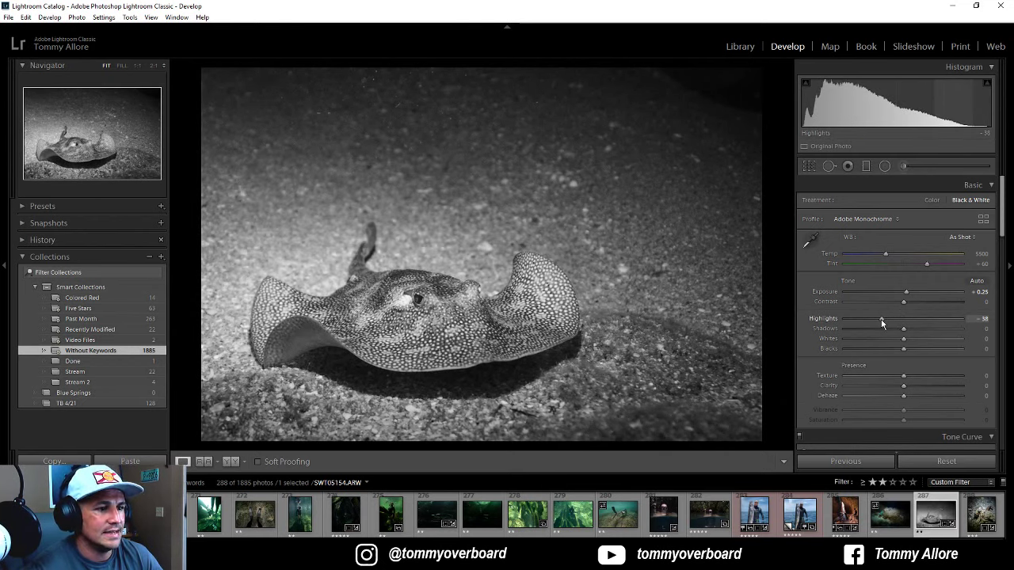
{"action": "left_click_drag", "start_coordinate": [883, 319], "coordinate": [910, 338]}
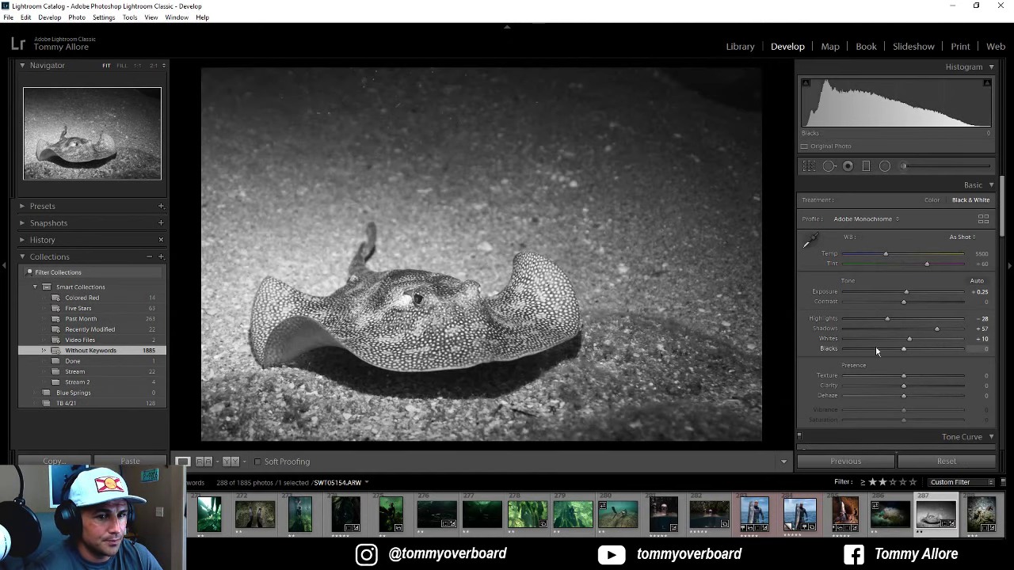
Step: Set Whites +28 with clipping preview, Blacks -19, Clarity +10 and Dehaze +15
{"action": "key", "text": "alt"}
{"action": "double_click", "coordinate": [832, 338]}
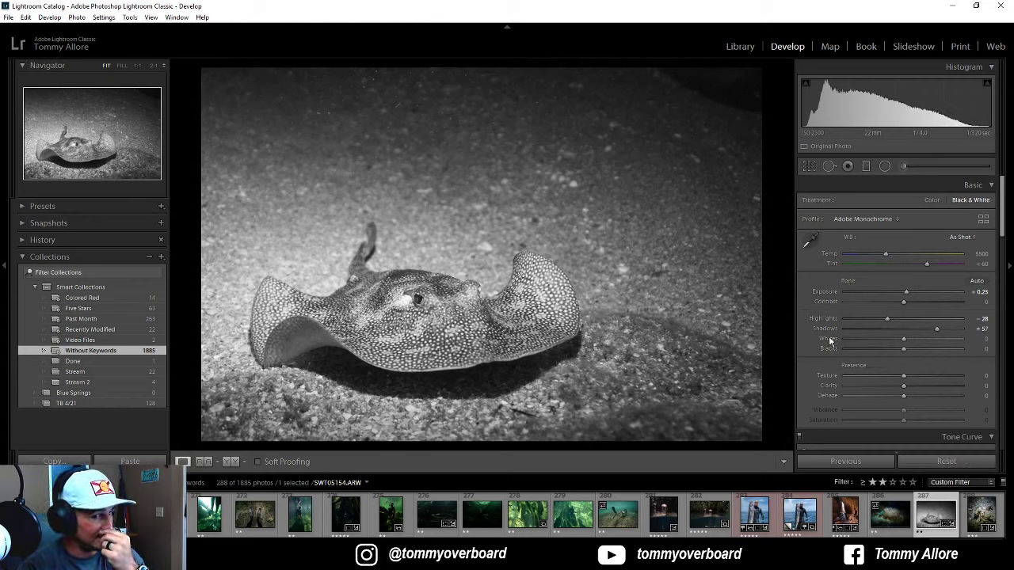
{"action": "key", "text": "alt"}
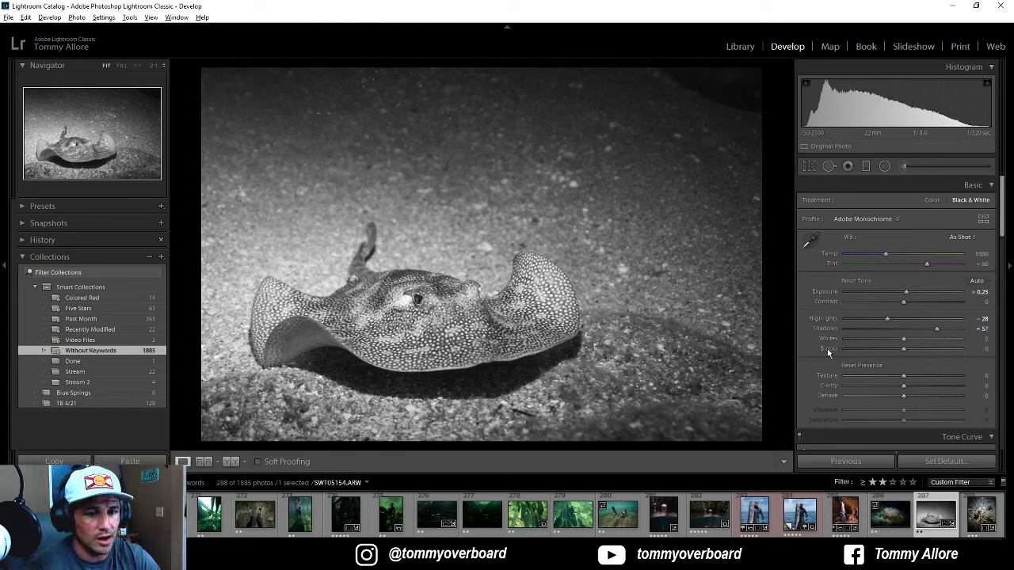
{"action": "left_click_drag", "start_coordinate": [903, 338], "coordinate": [907, 338]}
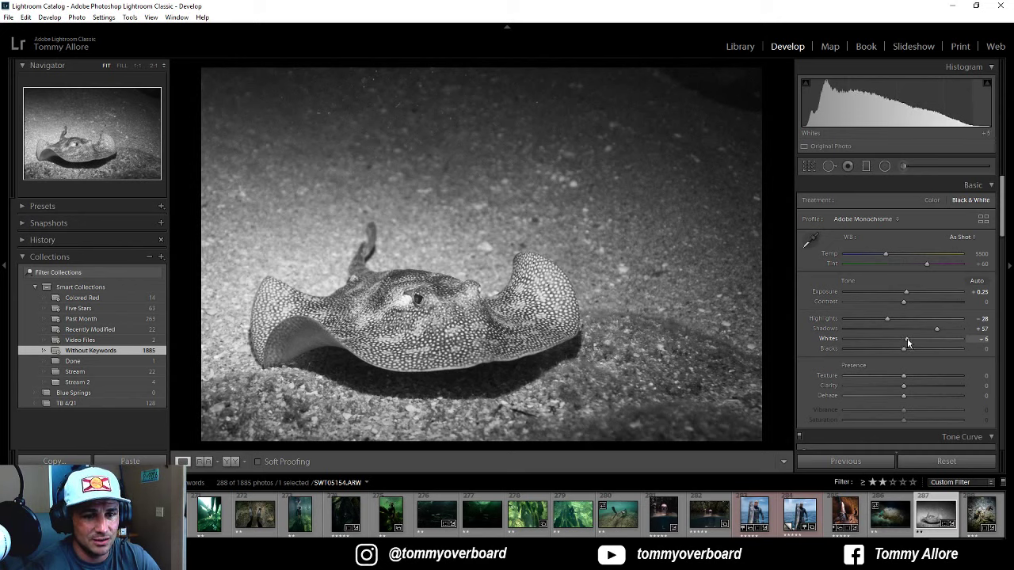
{"action": "left_click_drag", "start_coordinate": [830, 352], "coordinate": [834, 348]}
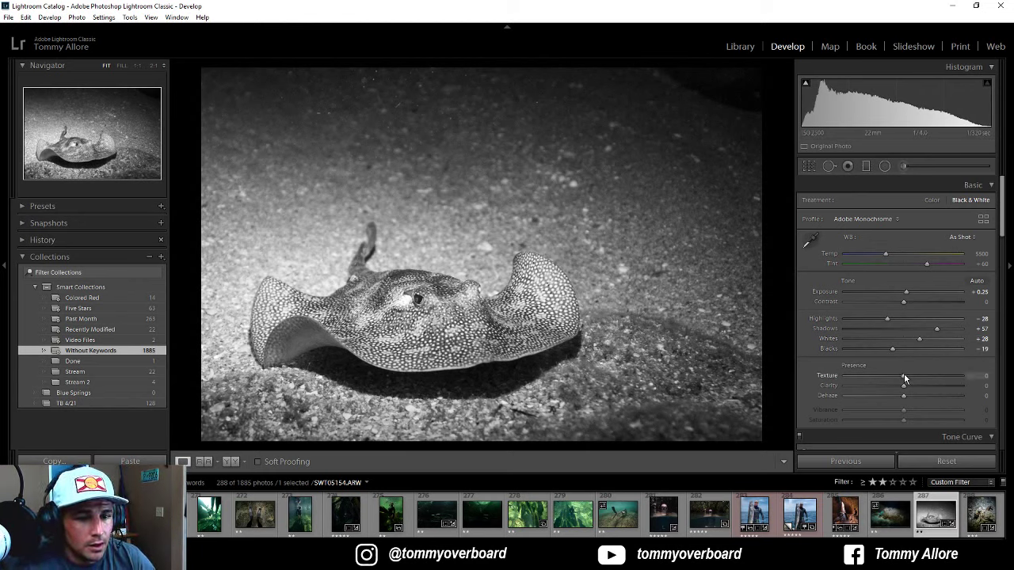
{"action": "left_click_drag", "start_coordinate": [903, 388], "coordinate": [909, 388]}
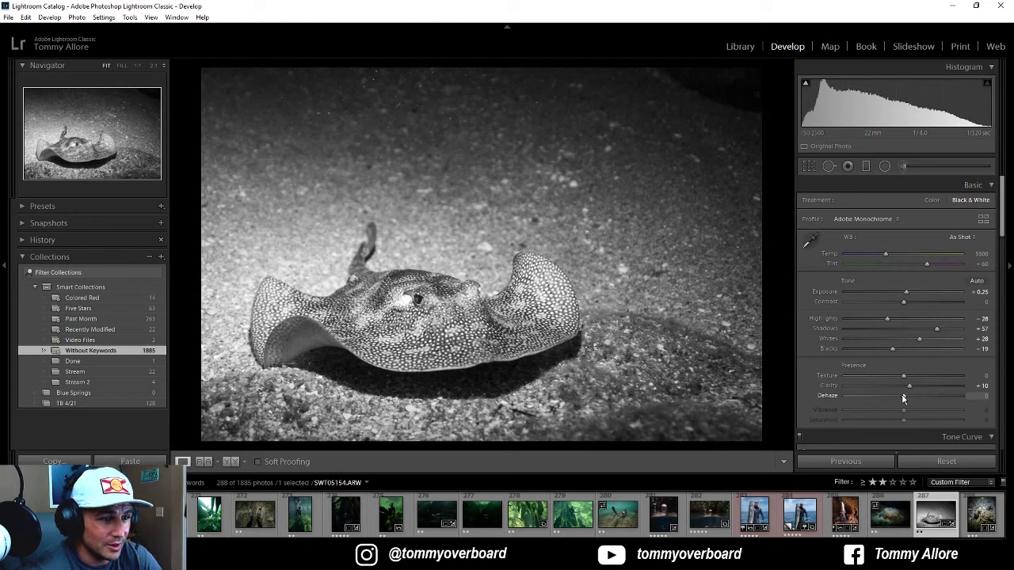
{"action": "mouse_move", "coordinate": [903, 396]}
{"action": "left_mouse_down"}
{"action": "mouse_move", "coordinate": [952, 396]}
{"action": "mouse_move", "coordinate": [911, 396]}
{"action": "left_mouse_up"}
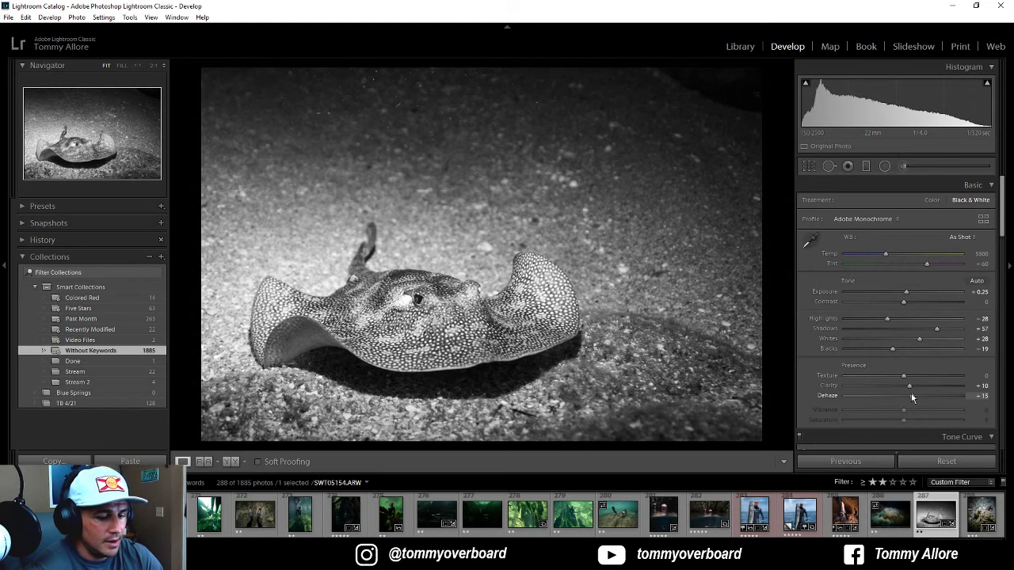
Step: Compare the black-and-white edit with the original colour photo and expand the History panel
{"action": "key", "text": "backslash"}
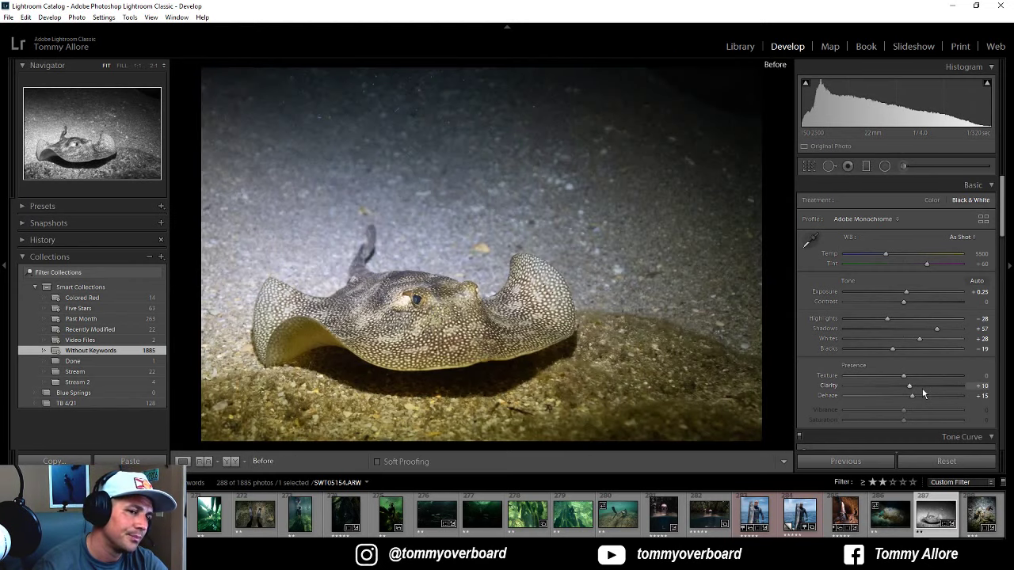
{"action": "key", "text": "backslash"}
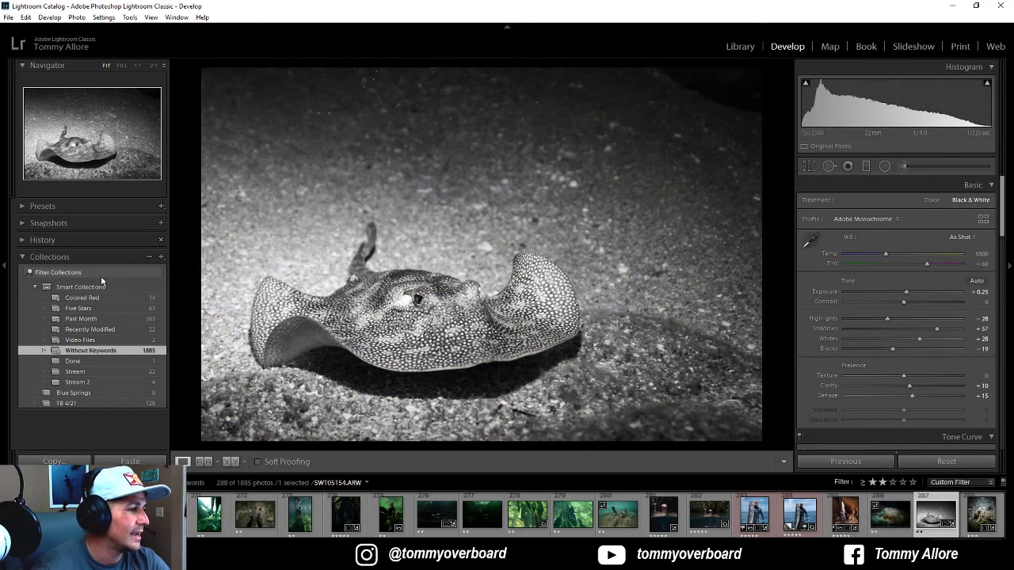
{"action": "left_click", "coordinate": [41, 240]}
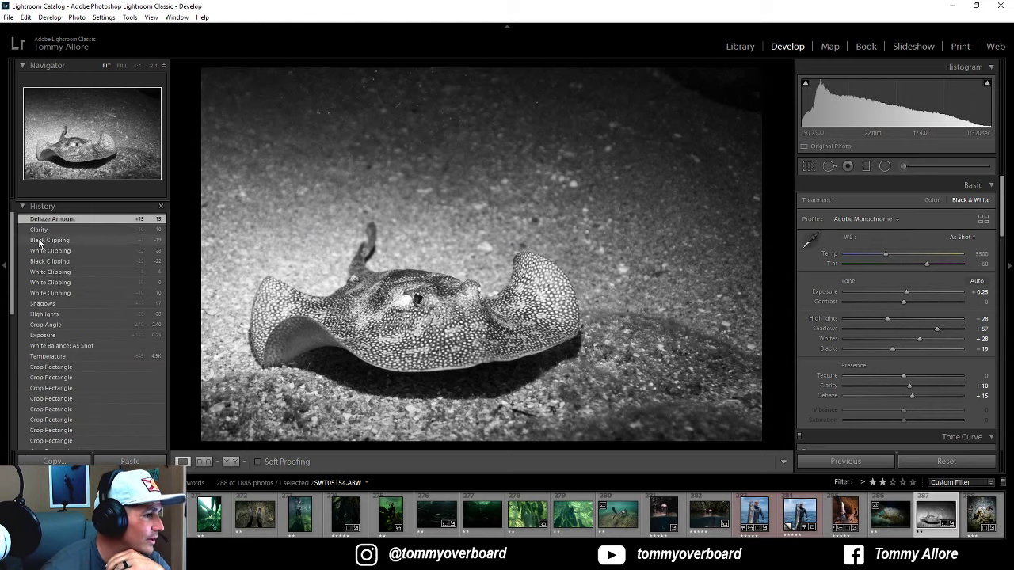
{"action": "scroll", "coordinate": [68, 362], "scroll_direction": "down", "scroll_amount": 5}
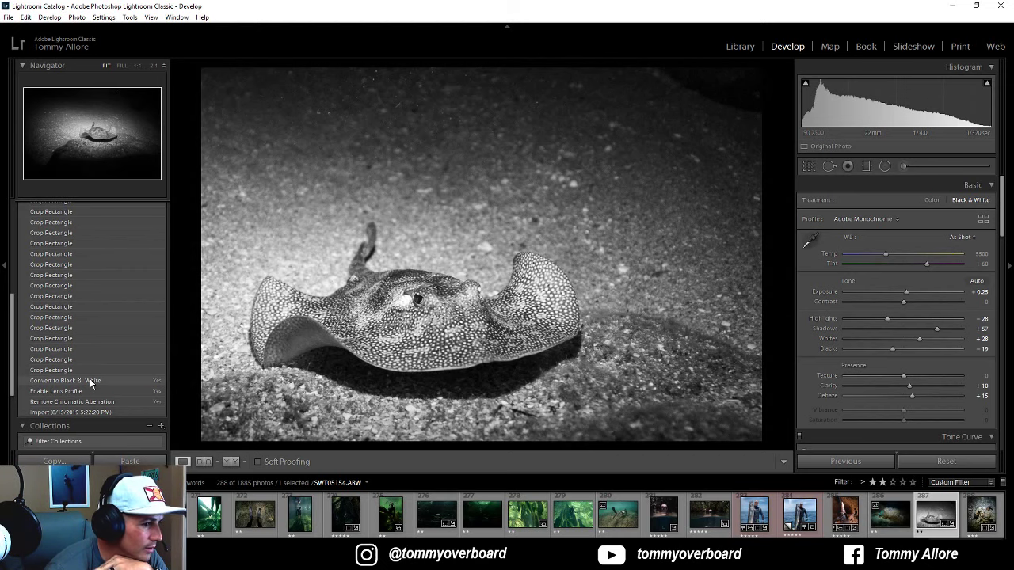
Step: Preview the black-and-white conversion and crop history states, then return to Dehaze Amount
{"action": "left_click", "coordinate": [89, 381]}
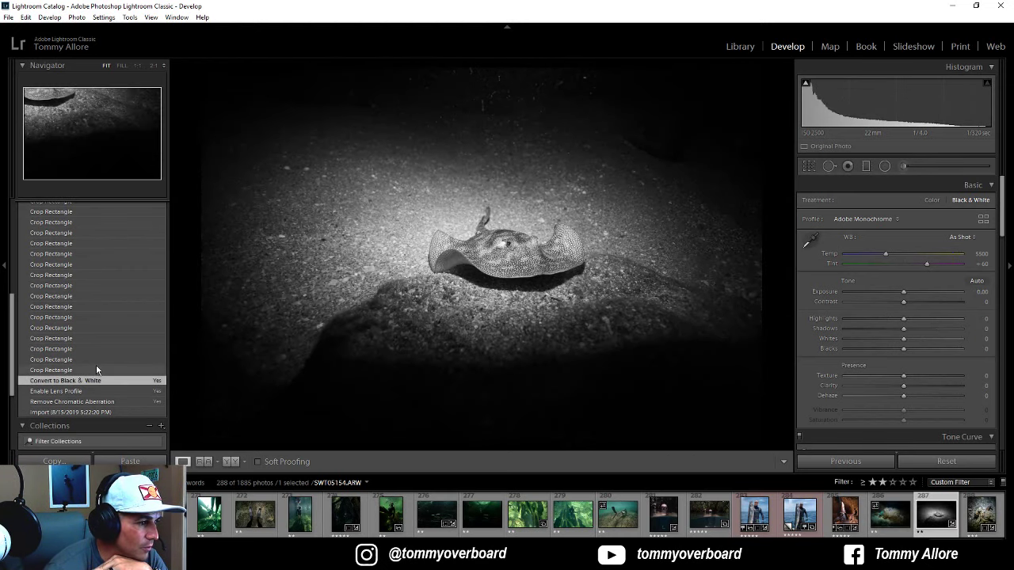
{"action": "left_click", "coordinate": [93, 369]}
{"action": "scroll", "coordinate": [87, 317], "scroll_direction": "up", "scroll_amount": 3}
{"action": "left_click", "coordinate": [72, 268]}
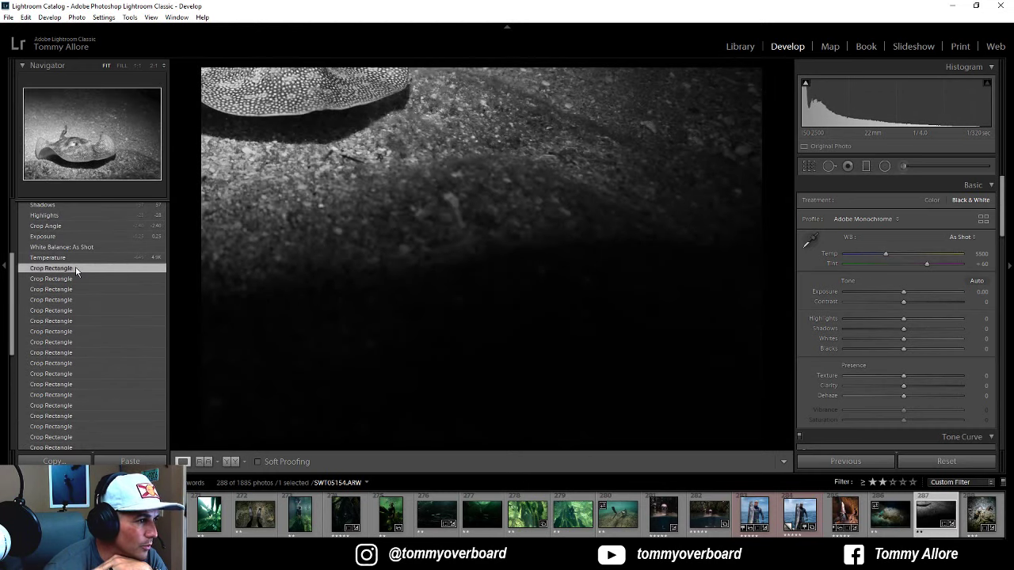
{"action": "scroll", "coordinate": [78, 263], "scroll_direction": "up", "scroll_amount": 3}
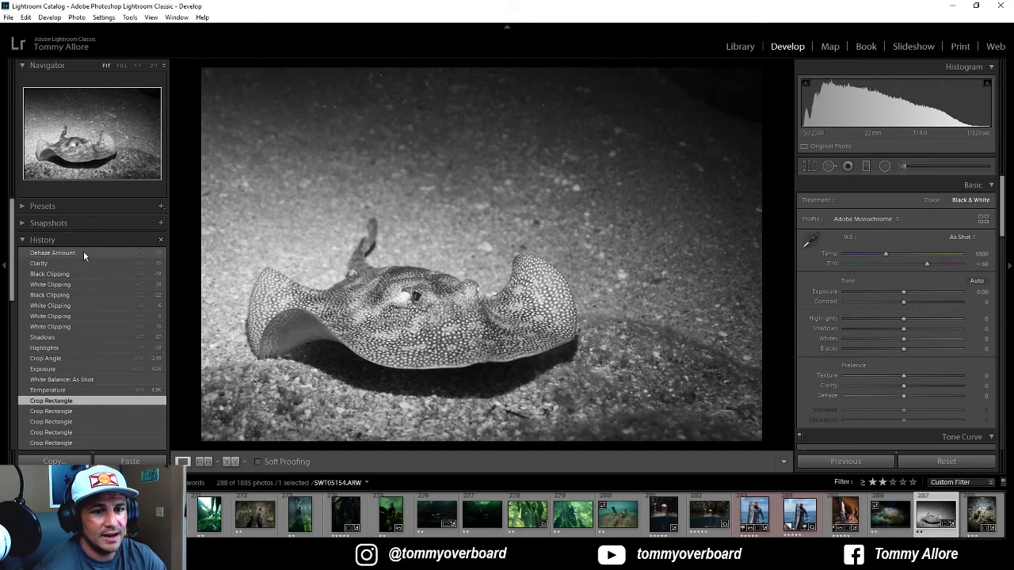
{"action": "left_click", "coordinate": [83, 253]}
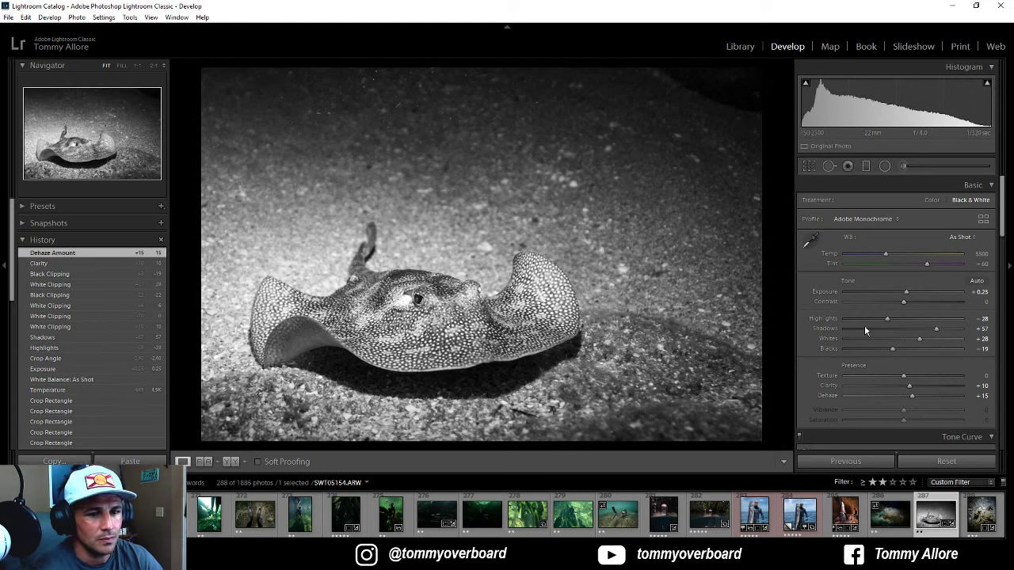
Step: Pull the shadows down and lift the highlights on the RGB tone curve
{"action": "scroll", "coordinate": [870, 390], "scroll_direction": "down", "scroll_amount": 5}
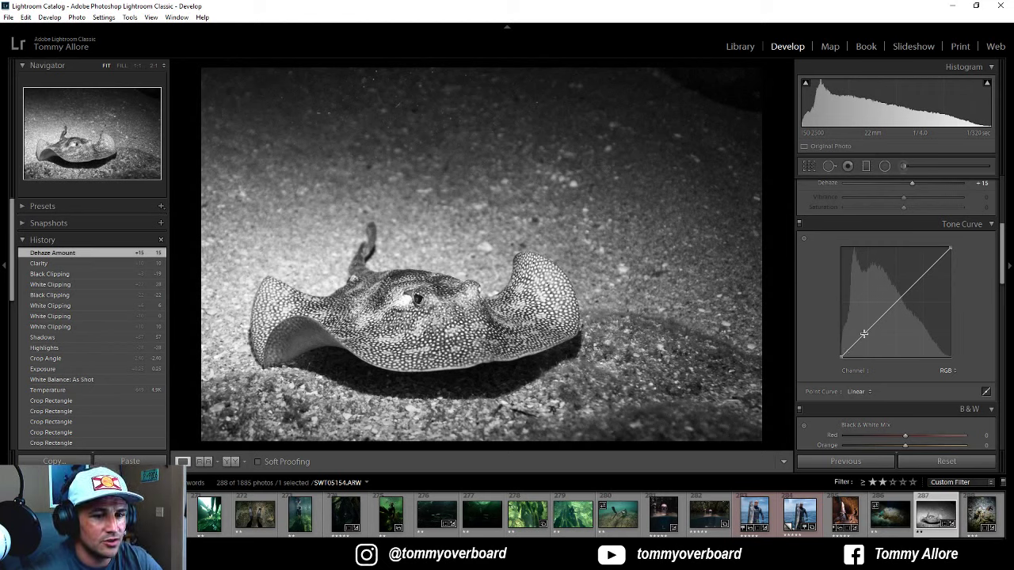
{"action": "mouse_move", "coordinate": [866, 332]}
{"action": "left_mouse_down"}
{"action": "mouse_move", "coordinate": [854, 346]}
{"action": "mouse_move", "coordinate": [870, 333]}
{"action": "left_mouse_up"}
{"action": "left_click_drag", "start_coordinate": [923, 277], "coordinate": [920, 276]}
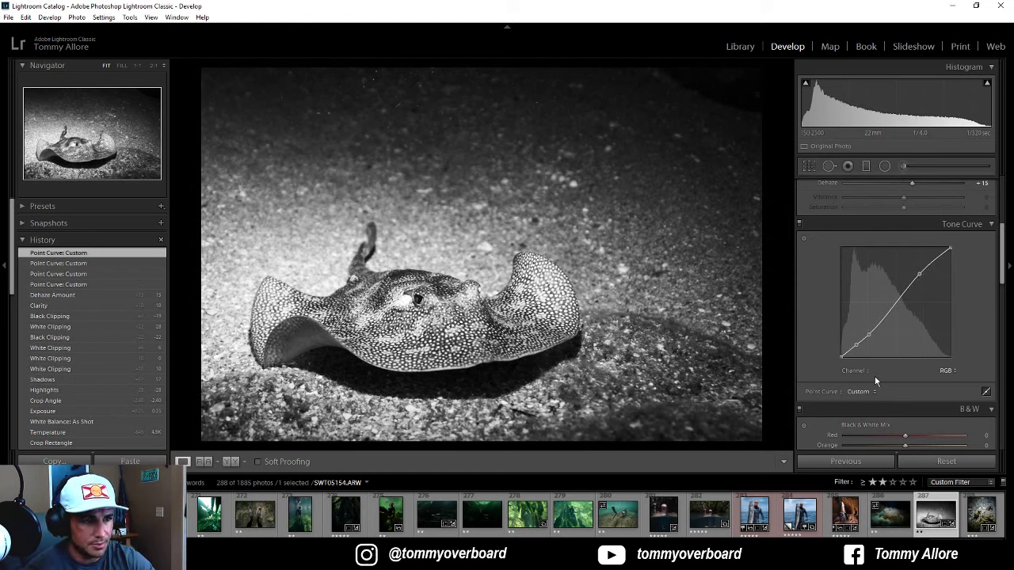
Step: Lift the curve's black point slightly and lower the white point to 96.9%
{"action": "mouse_move", "coordinate": [840, 357]}
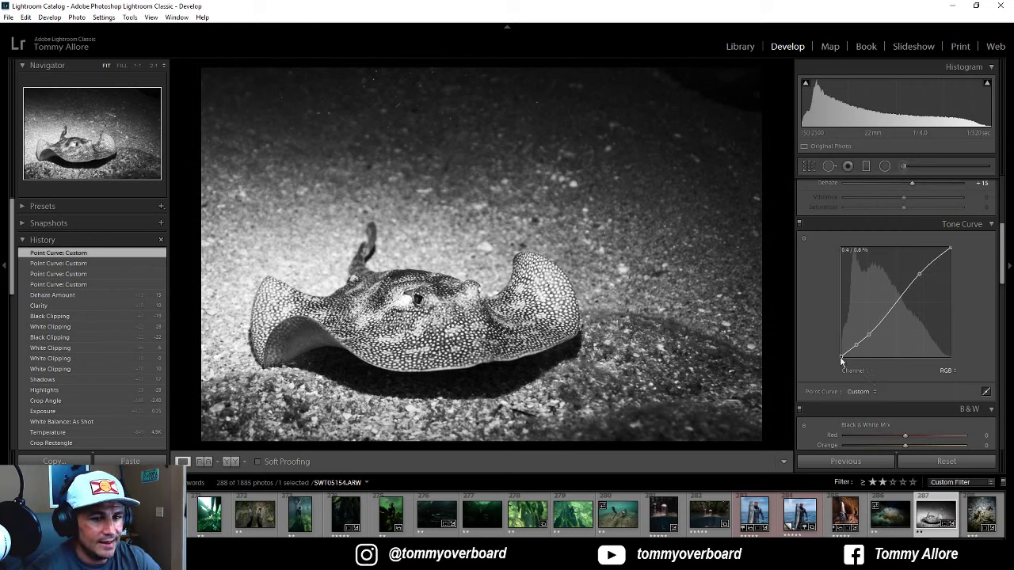
{"action": "left_click_drag", "start_coordinate": [840, 357], "coordinate": [838, 365]}
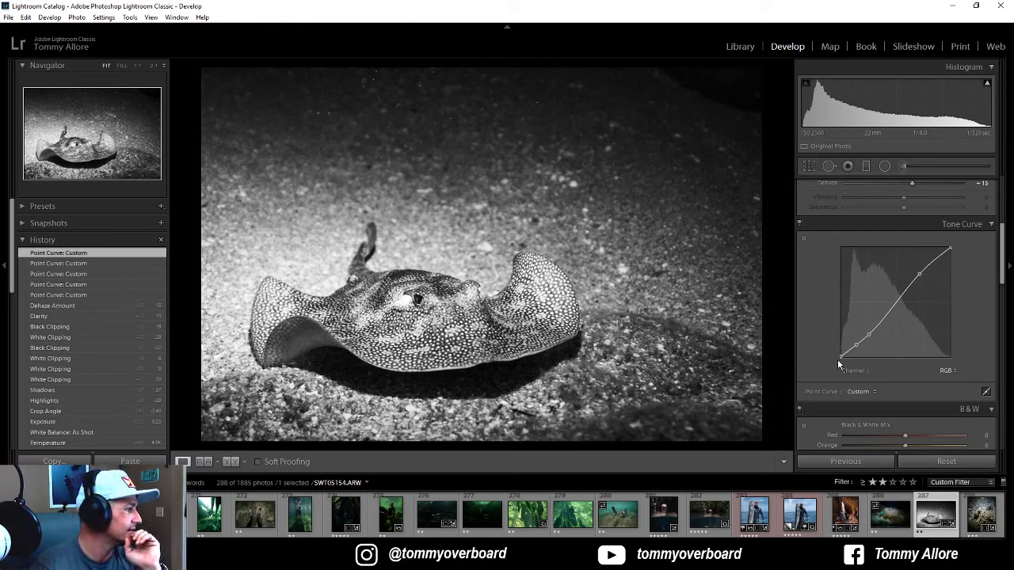
{"action": "mouse_move", "coordinate": [841, 359]}
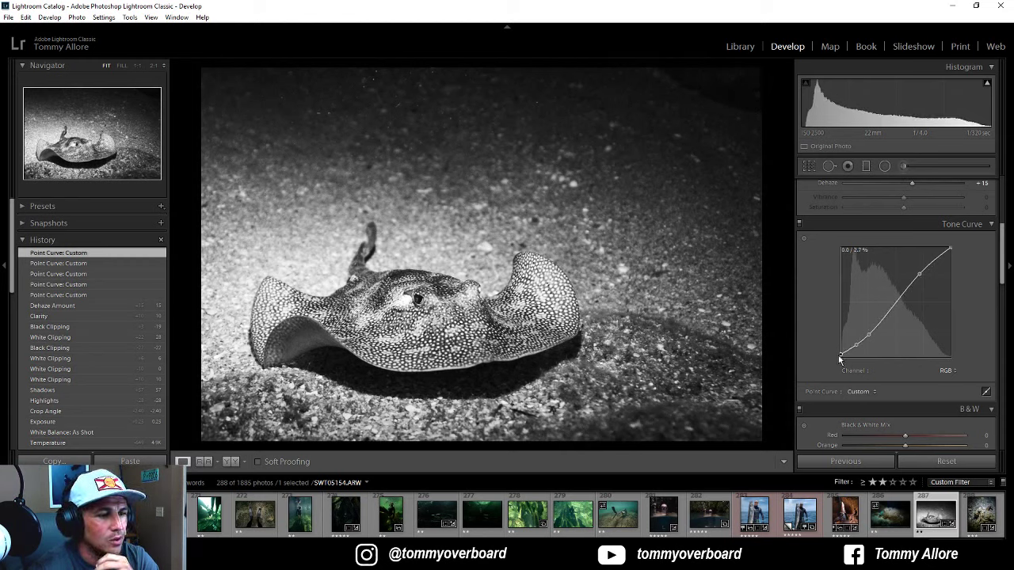
{"action": "left_click", "coordinate": [840, 358]}
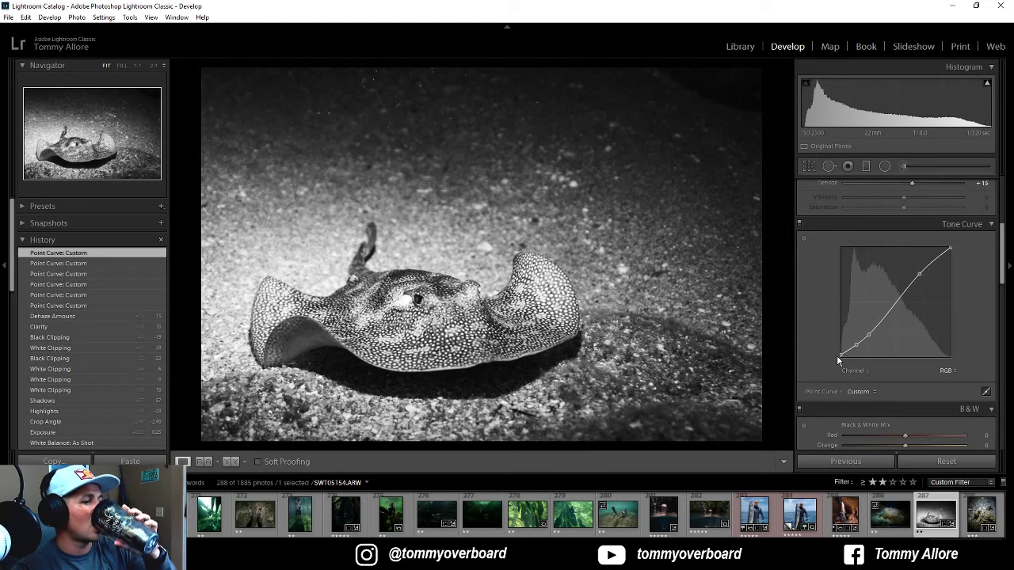
{"action": "left_click_drag", "start_coordinate": [839, 355], "coordinate": [840, 352]}
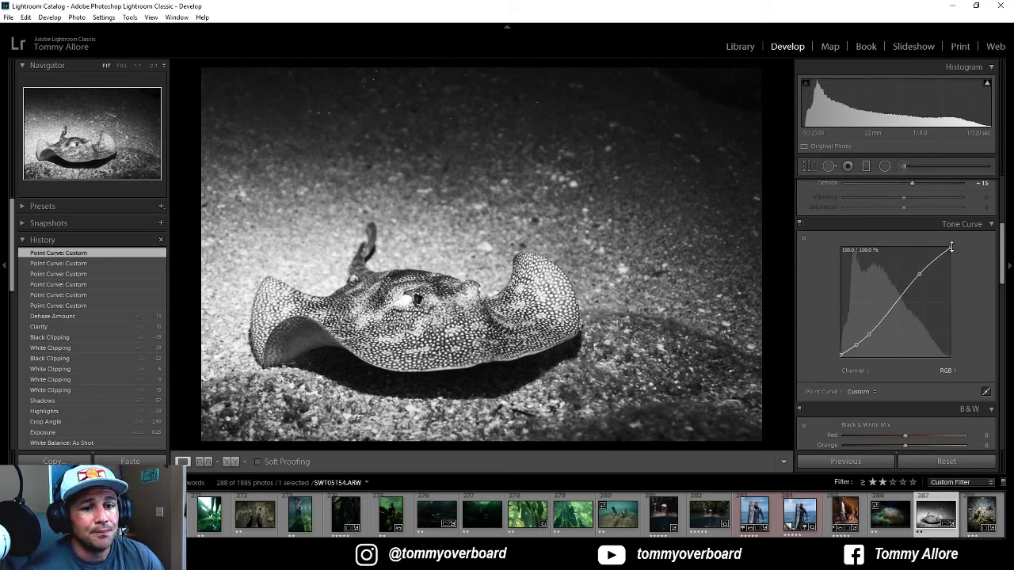
{"action": "left_click_drag", "start_coordinate": [952, 247], "coordinate": [953, 253]}
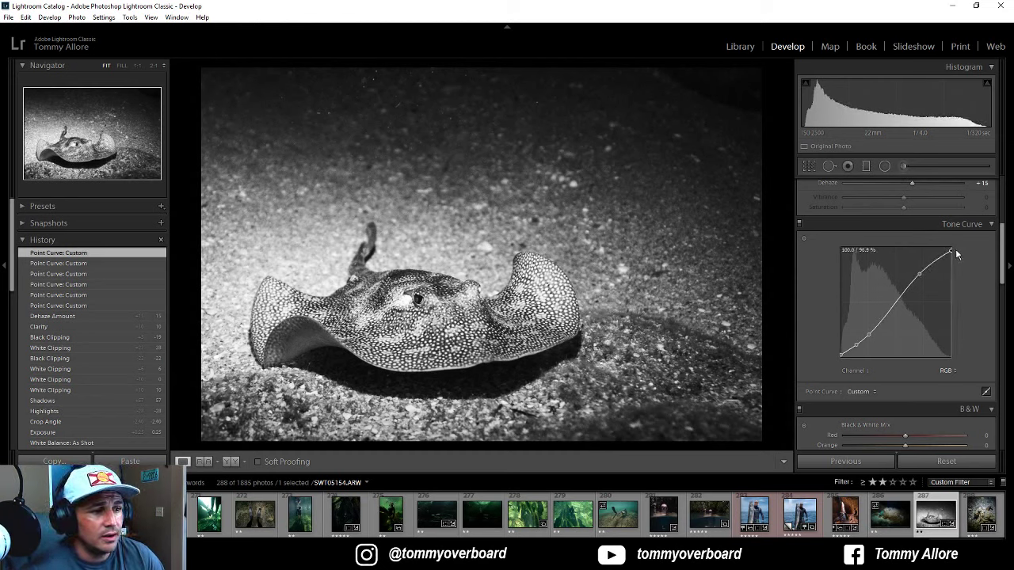
{"action": "left_click_drag", "start_coordinate": [958, 251], "coordinate": [955, 250]}
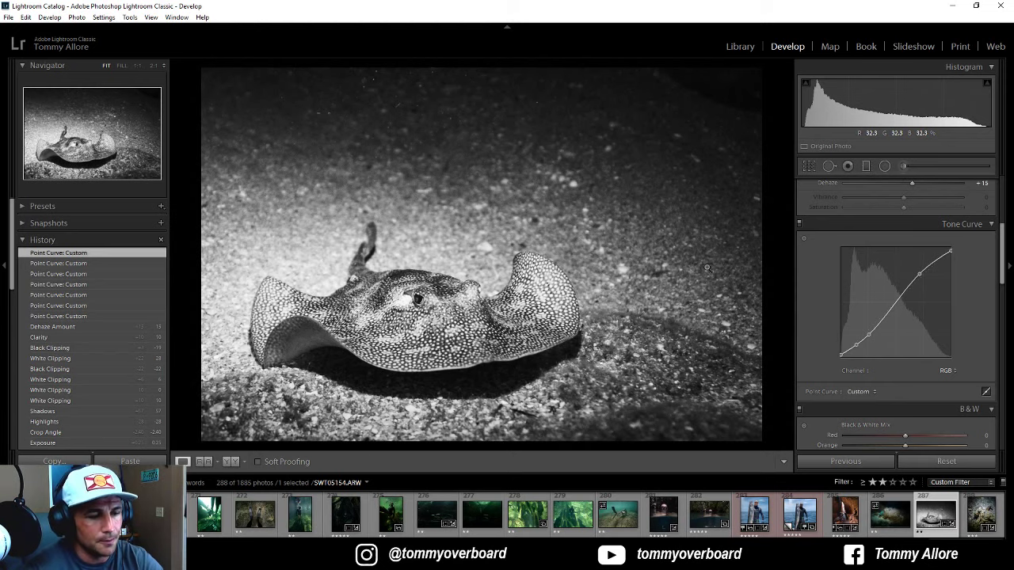
Step: Compare Before/After, then set Detail sharpening Amount 77 and Masking 61
{"action": "key", "text": "backslash"}
{"action": "key", "text": "backslash"}
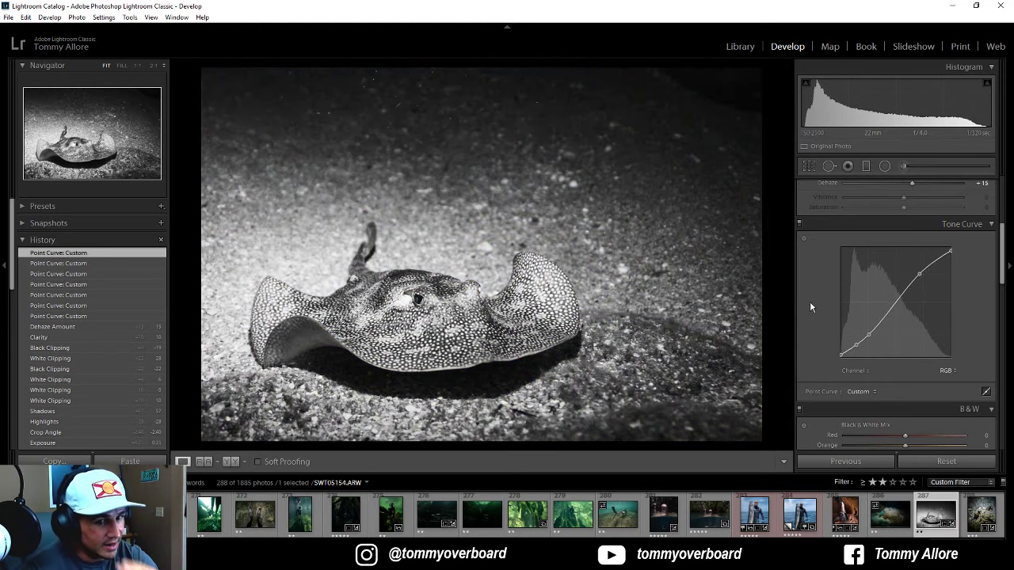
{"action": "scroll", "coordinate": [810, 302], "scroll_direction": "down", "scroll_amount": 5}
{"action": "scroll", "coordinate": [810, 302], "scroll_direction": "down", "scroll_amount": 3}
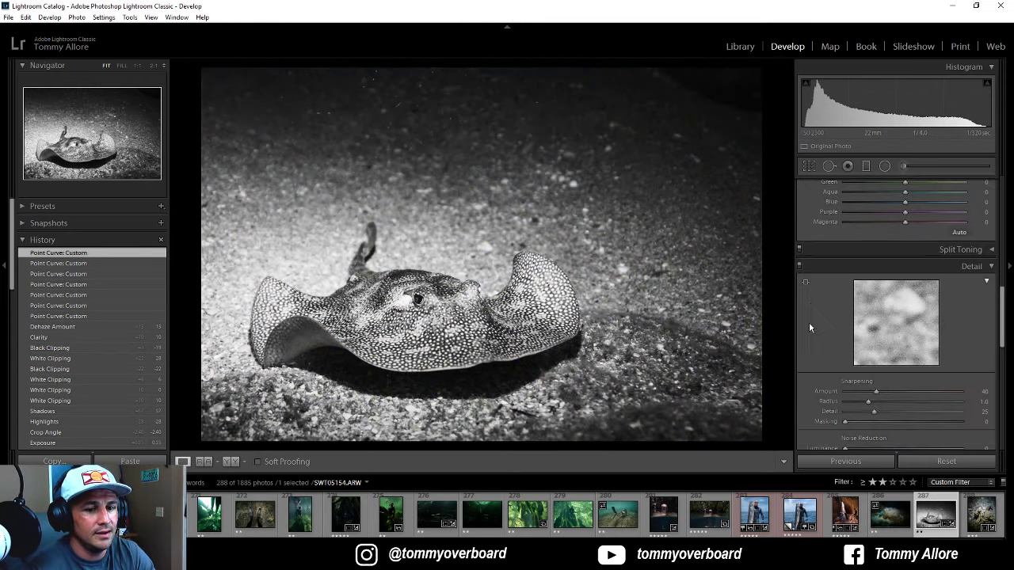
{"action": "left_click_drag", "start_coordinate": [876, 324], "coordinate": [904, 322]}
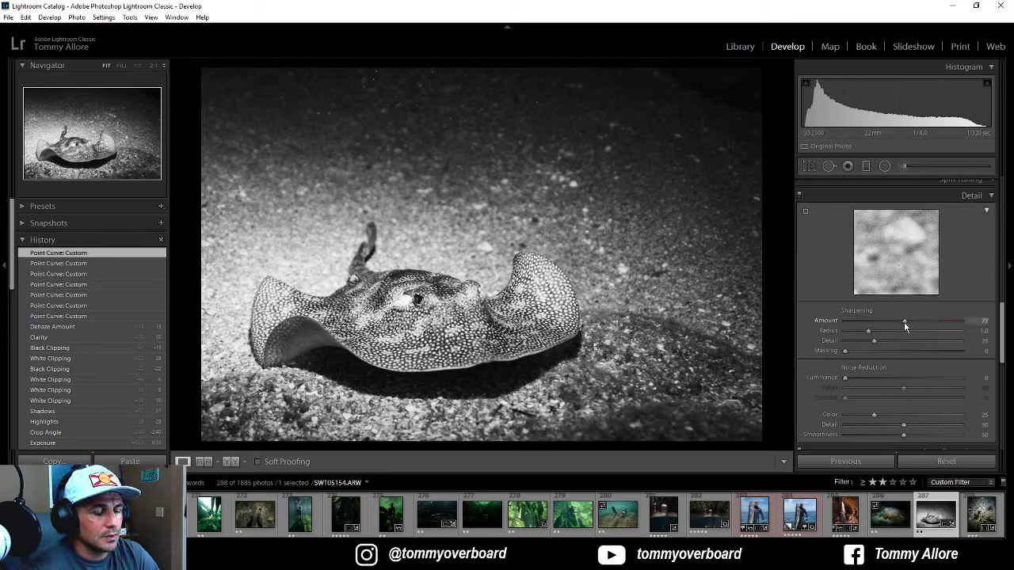
{"action": "left_click_drag", "start_coordinate": [848, 350], "coordinate": [917, 352]}
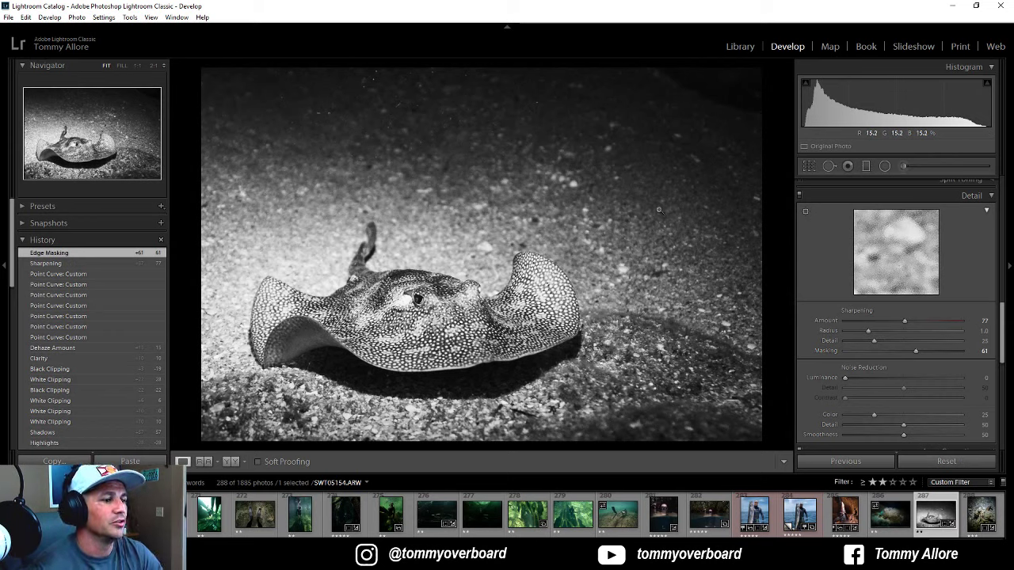
{"action": "scroll", "coordinate": [810, 358], "scroll_direction": "down", "scroll_amount": 3}
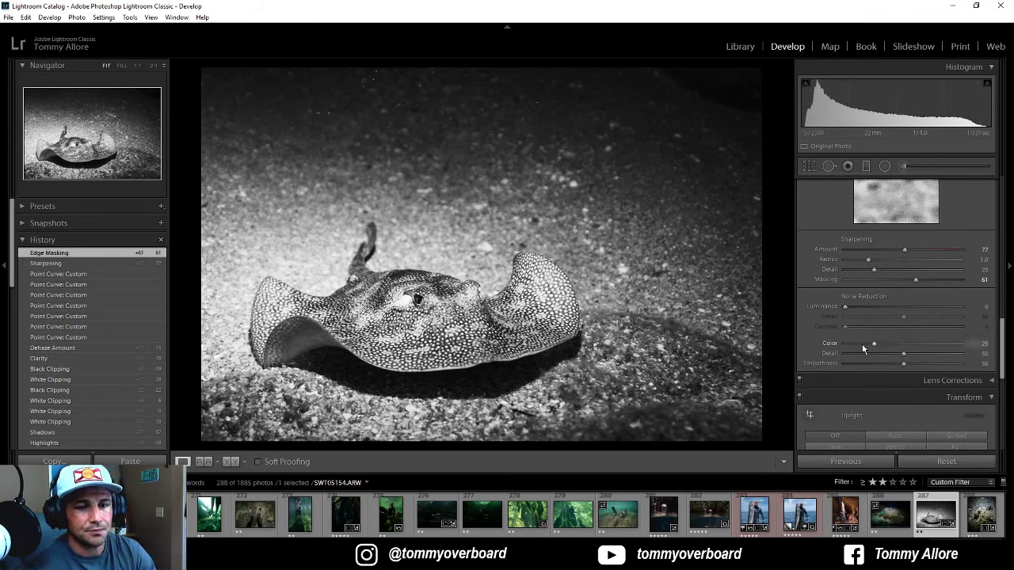
{"action": "scroll", "coordinate": [800, 335], "scroll_direction": "down", "scroll_amount": 2}
{"action": "scroll", "coordinate": [801, 335], "scroll_direction": "down", "scroll_amount": 3}
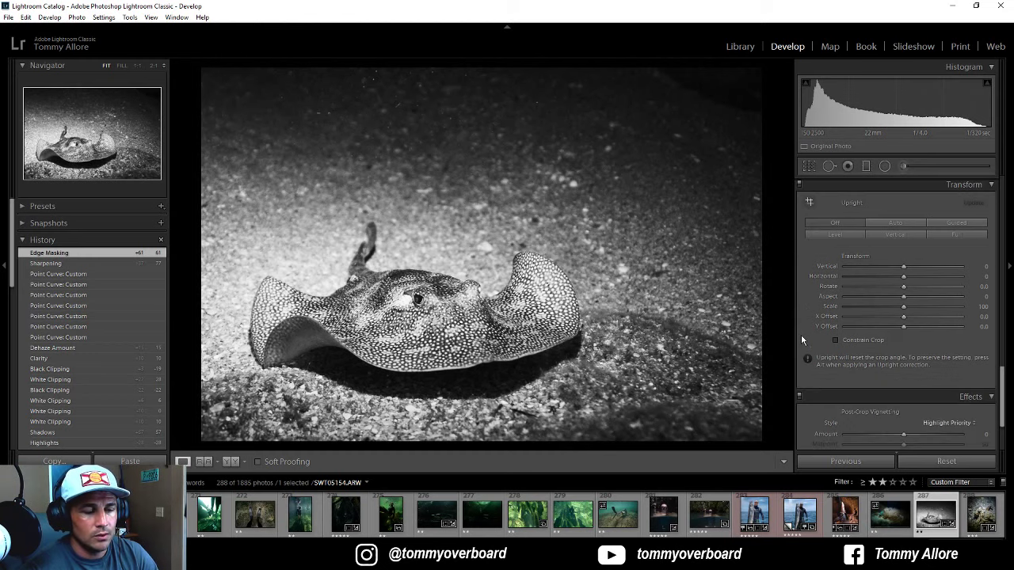
{"action": "left_click_drag", "start_coordinate": [844, 328], "coordinate": [844, 328]}
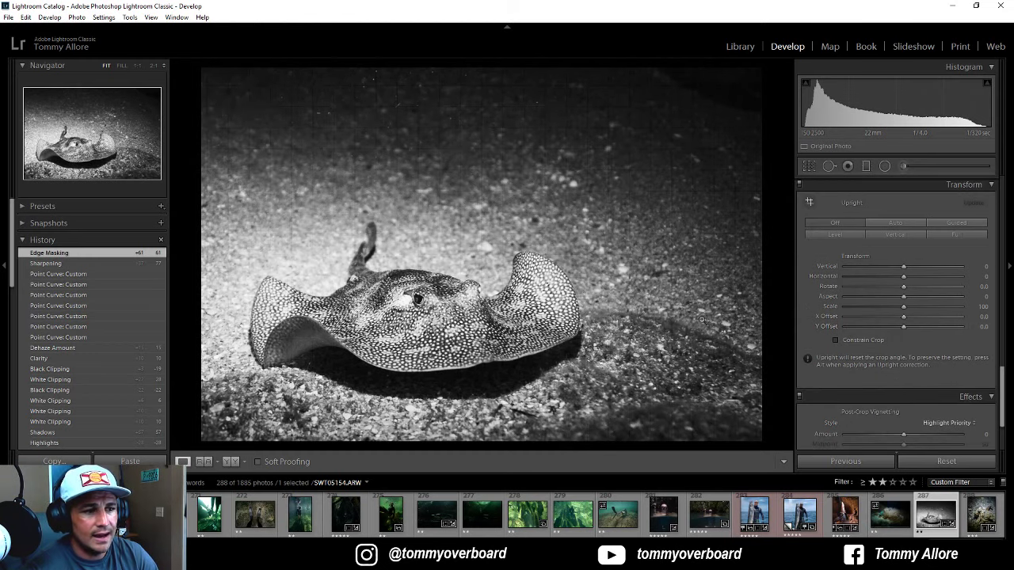
{"action": "scroll", "coordinate": [878, 336], "scroll_direction": "down", "scroll_amount": 3}
{"action": "scroll", "coordinate": [878, 335], "scroll_direction": "up", "scroll_amount": 5}
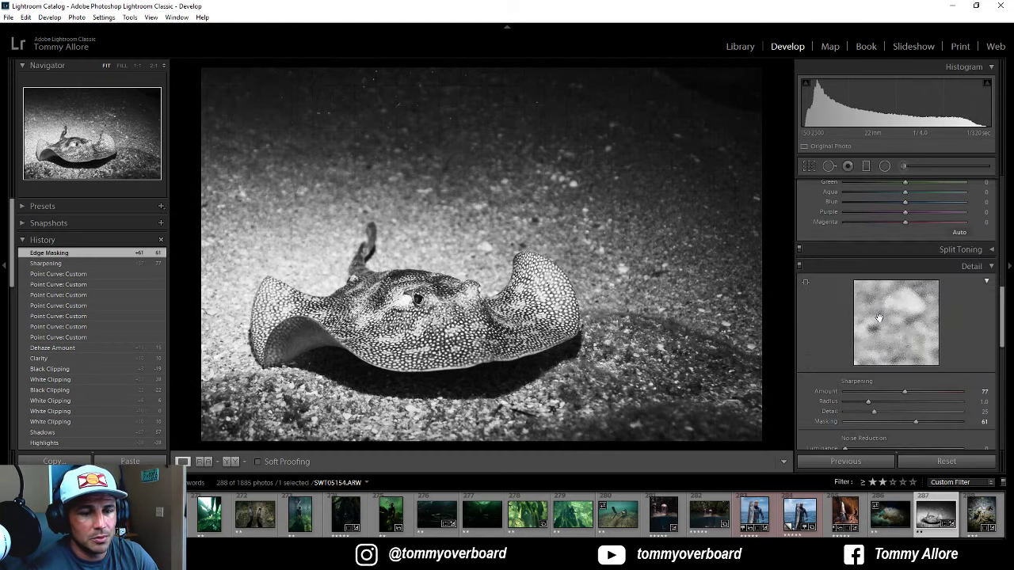
{"action": "scroll", "coordinate": [894, 283], "scroll_direction": "up", "scroll_amount": 10}
Step: Drag the Basic panel's Highlights slider from -28 to -48
{"action": "scroll", "coordinate": [894, 282], "scroll_direction": "up", "scroll_amount": 6}
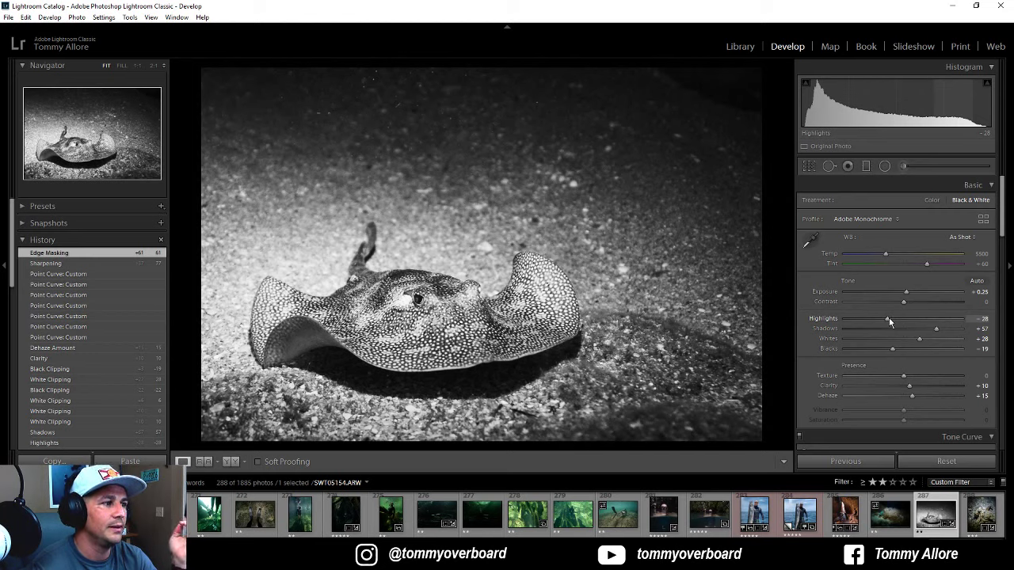
{"action": "left_click_drag", "start_coordinate": [889, 318], "coordinate": [876, 321]}
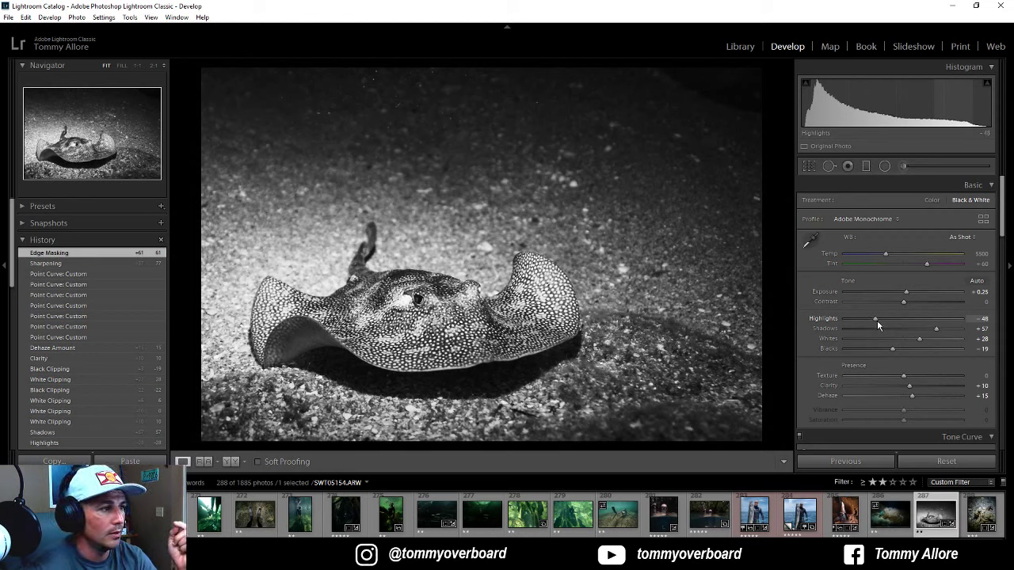
{"action": "left_click_drag", "start_coordinate": [877, 325], "coordinate": [878, 325]}
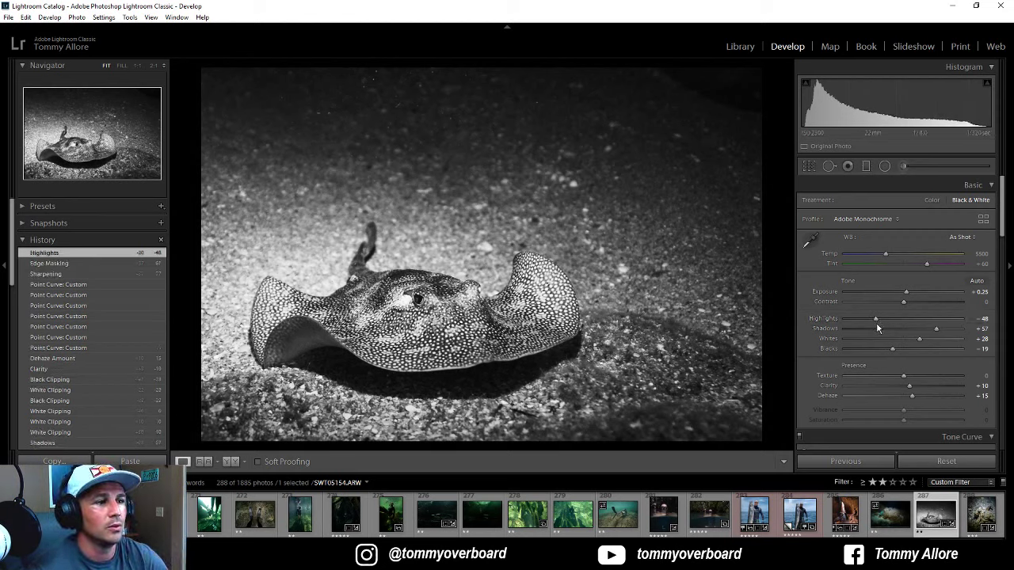
Step: Start Spot Removal and turn on Visualize Spots with a lower threshold to reveal specks
{"action": "left_click", "coordinate": [829, 166]}
{"action": "scroll", "coordinate": [321, 116], "scroll_direction": "up", "scroll_amount": 5}
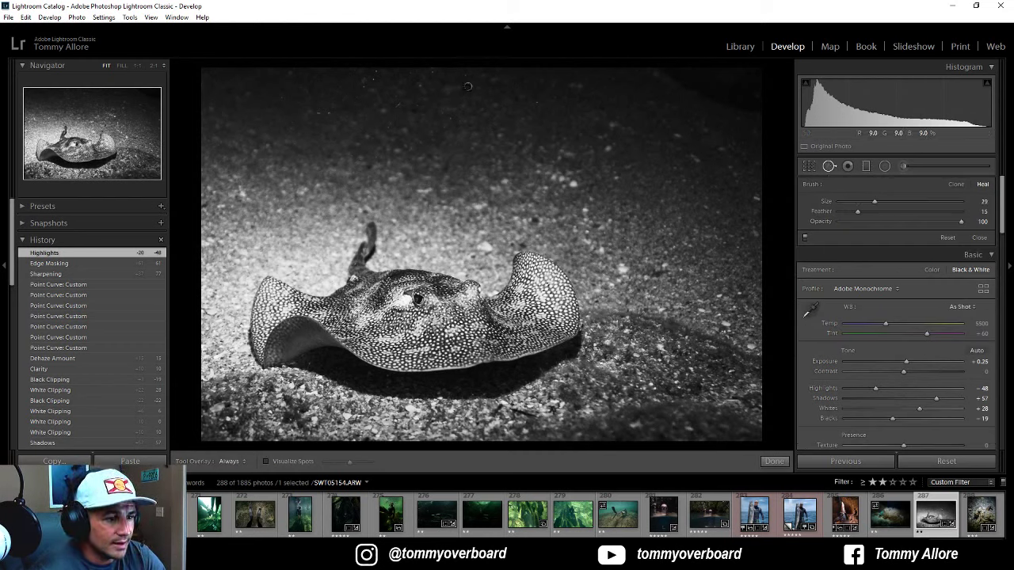
{"action": "left_click", "coordinate": [266, 462]}
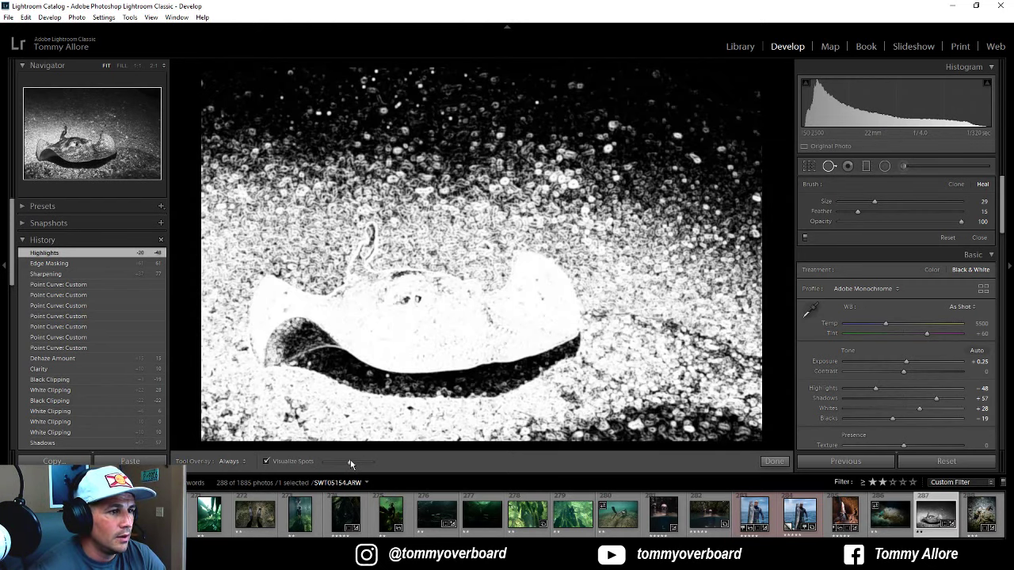
{"action": "left_click_drag", "start_coordinate": [348, 462], "coordinate": [332, 461]}
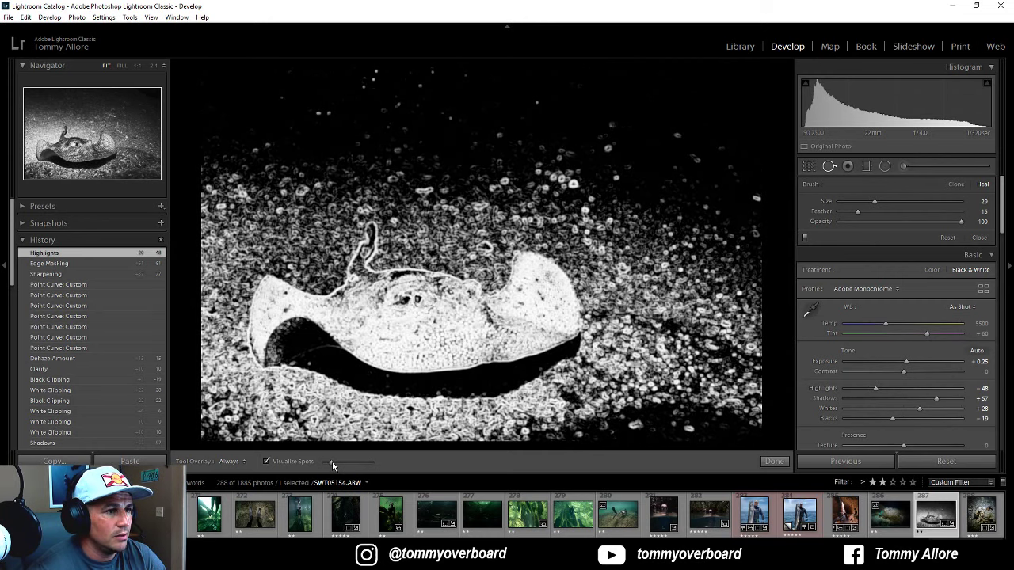
Step: Heal ten backscatter specks along the top edge and in the upper-left water
{"action": "left_click", "coordinate": [374, 72]}
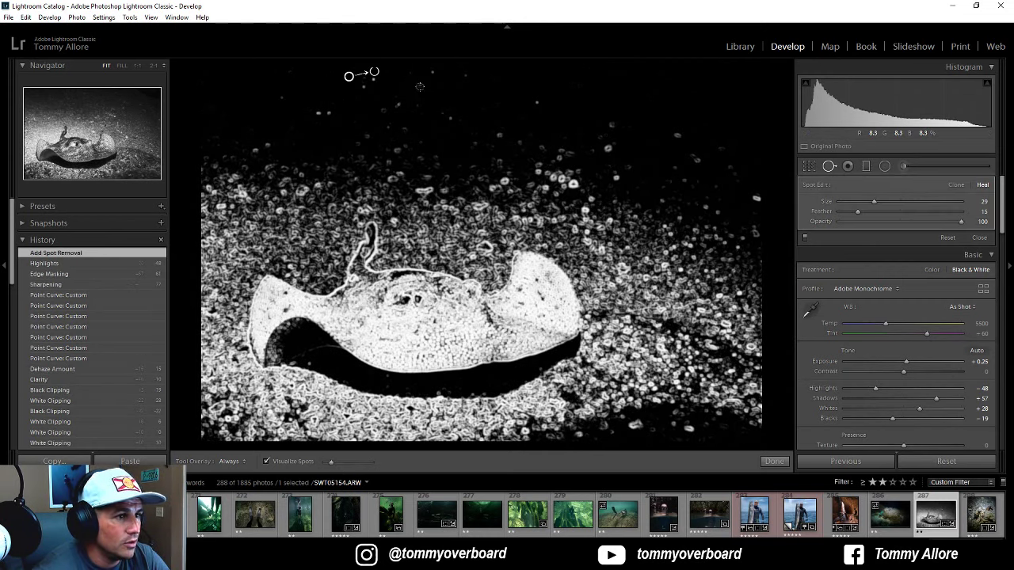
{"action": "left_click", "coordinate": [420, 86]}
{"action": "left_click", "coordinate": [431, 71]}
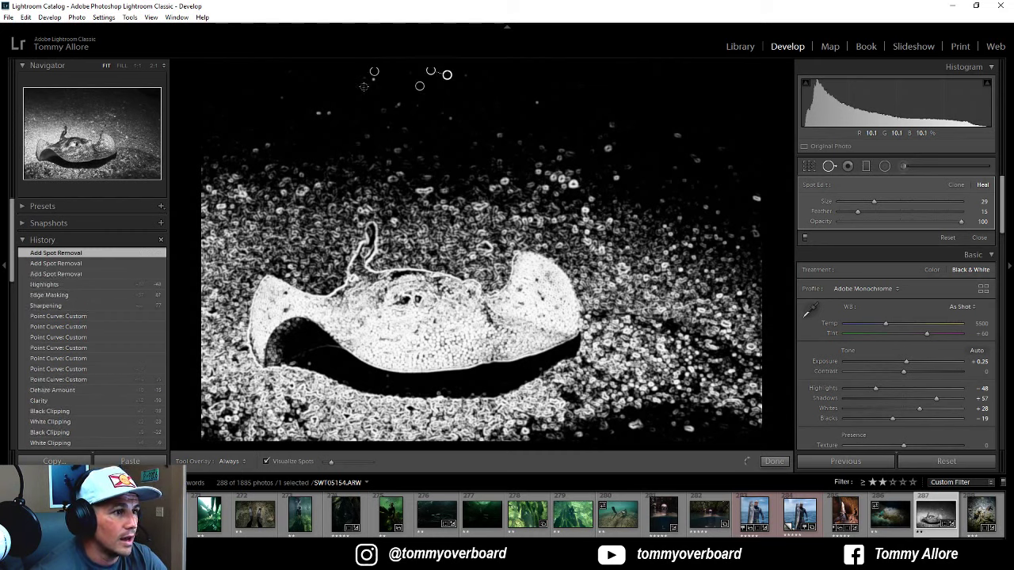
{"action": "left_click", "coordinate": [363, 85]}
{"action": "left_click", "coordinate": [372, 80]}
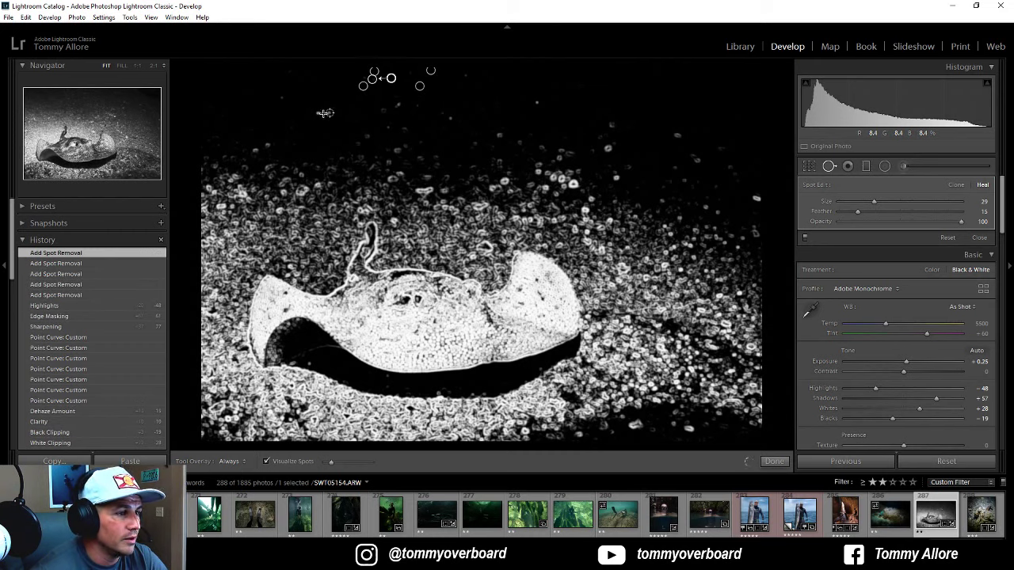
{"action": "left_click", "coordinate": [318, 113]}
{"action": "left_click", "coordinate": [329, 112]}
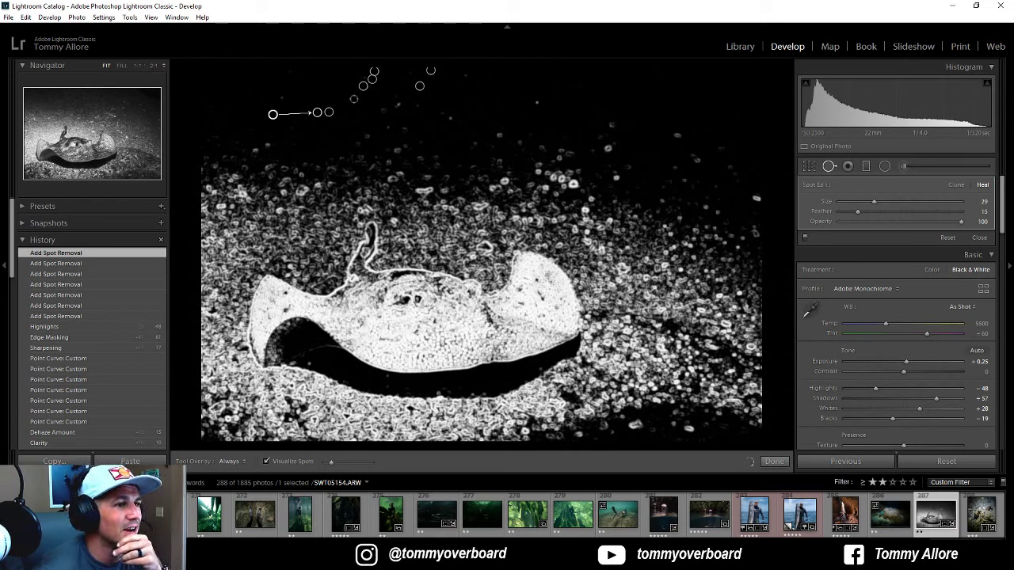
{"action": "left_click", "coordinate": [462, 74]}
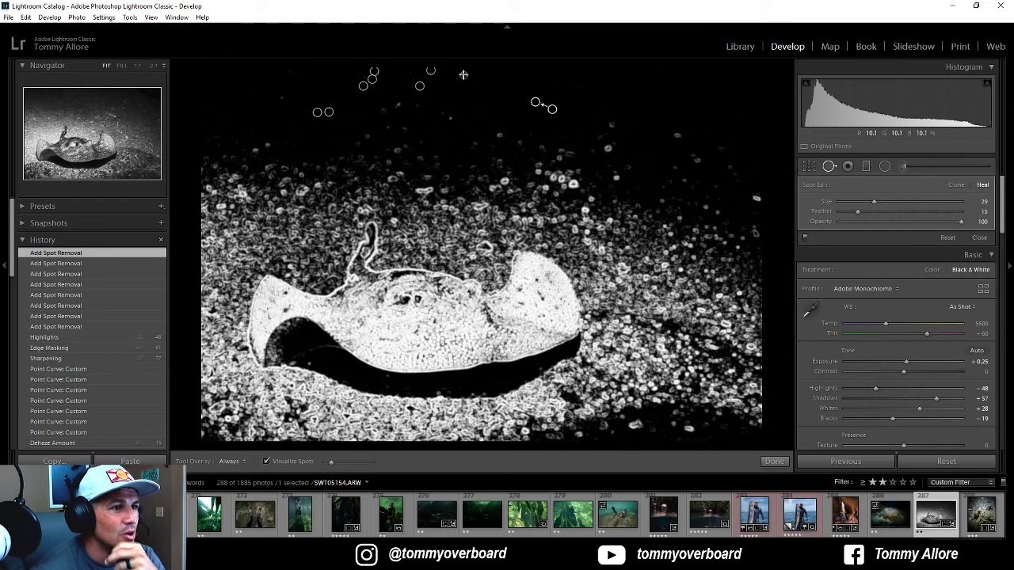
{"action": "left_click", "coordinate": [449, 117]}
{"action": "left_click", "coordinate": [454, 108]}
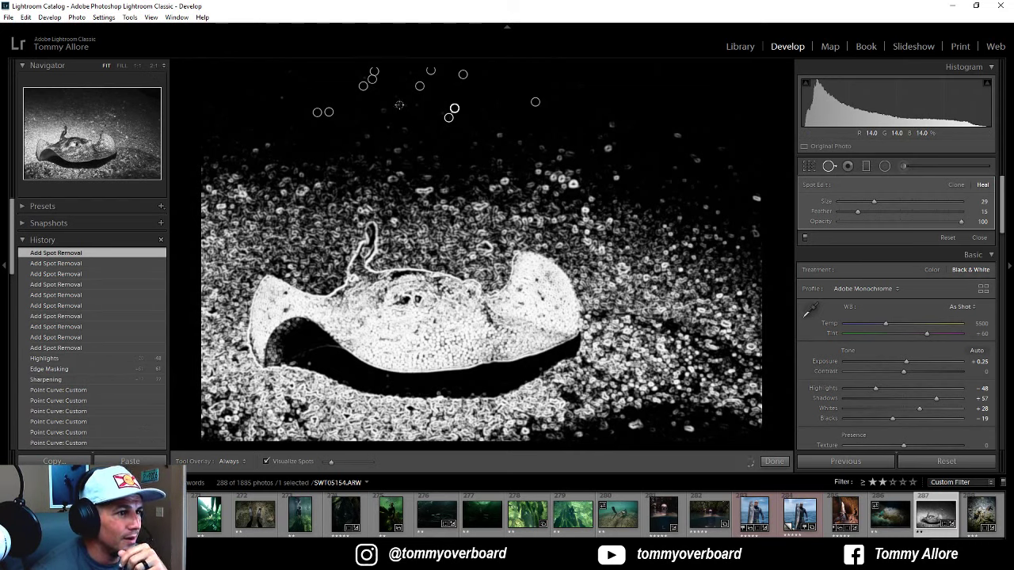
Step: Heal eight more specks in the upper and right-hand water, then close Spot Removal
{"action": "left_click", "coordinate": [396, 104]}
{"action": "left_click", "coordinate": [432, 99]}
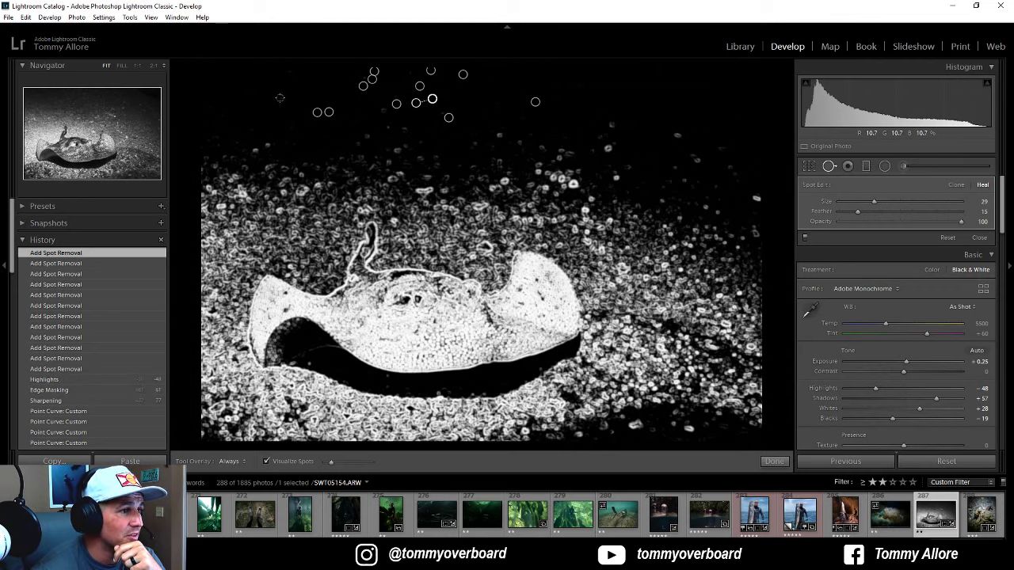
{"action": "left_click", "coordinate": [675, 136]}
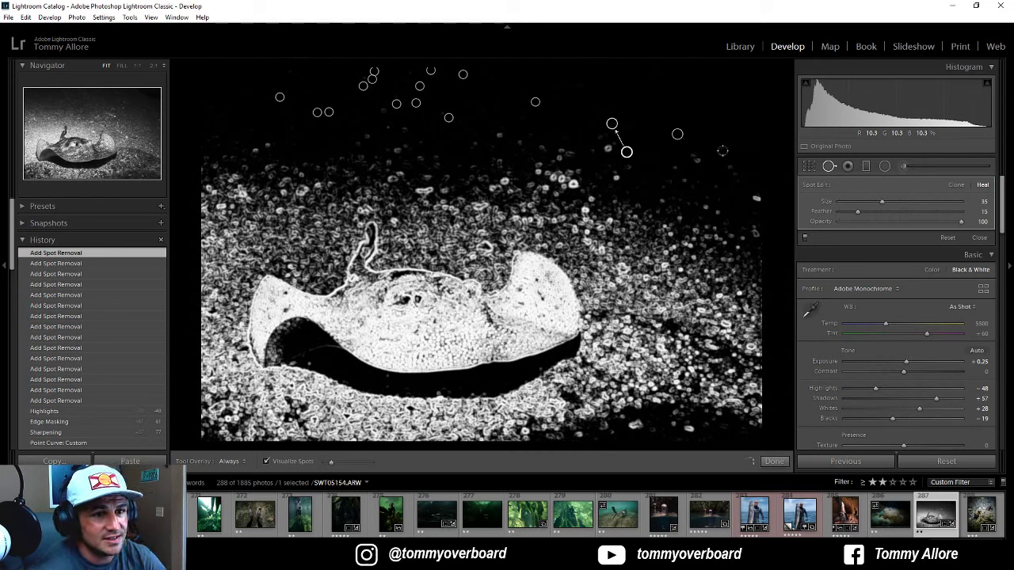
{"action": "left_click", "coordinate": [730, 167]}
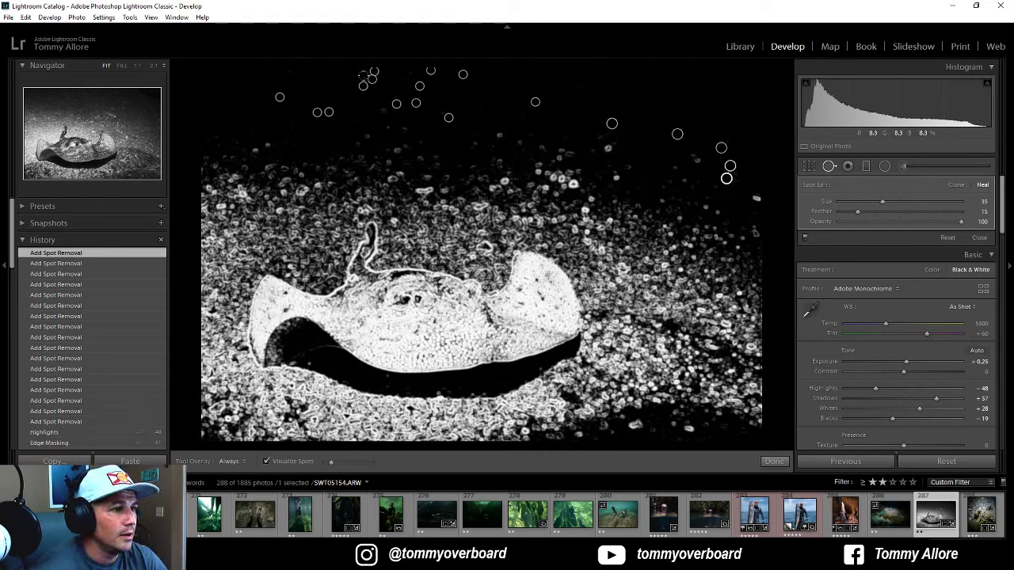
{"action": "left_click", "coordinate": [362, 75]}
{"action": "left_click", "coordinate": [408, 71]}
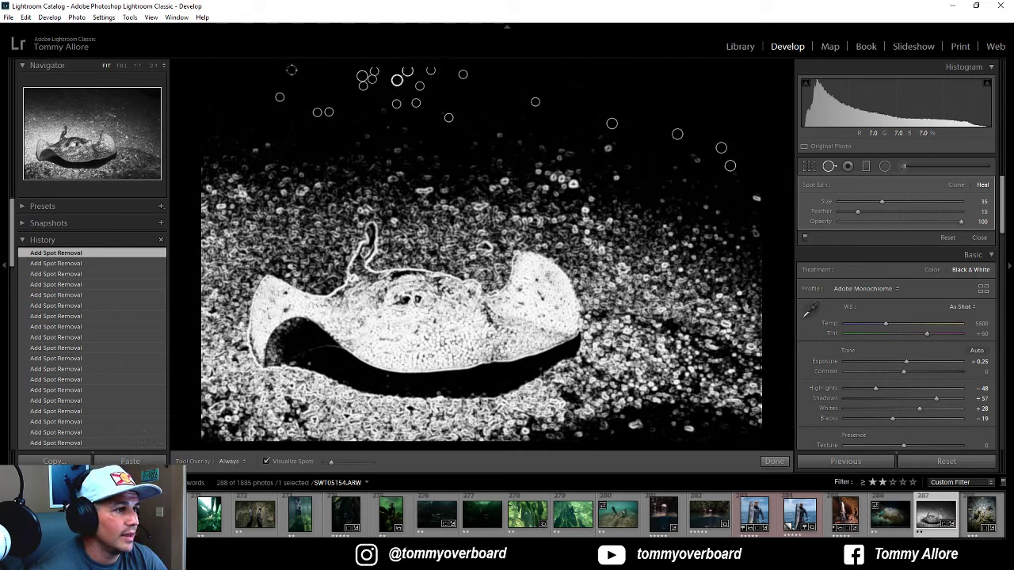
{"action": "left_click", "coordinate": [372, 117]}
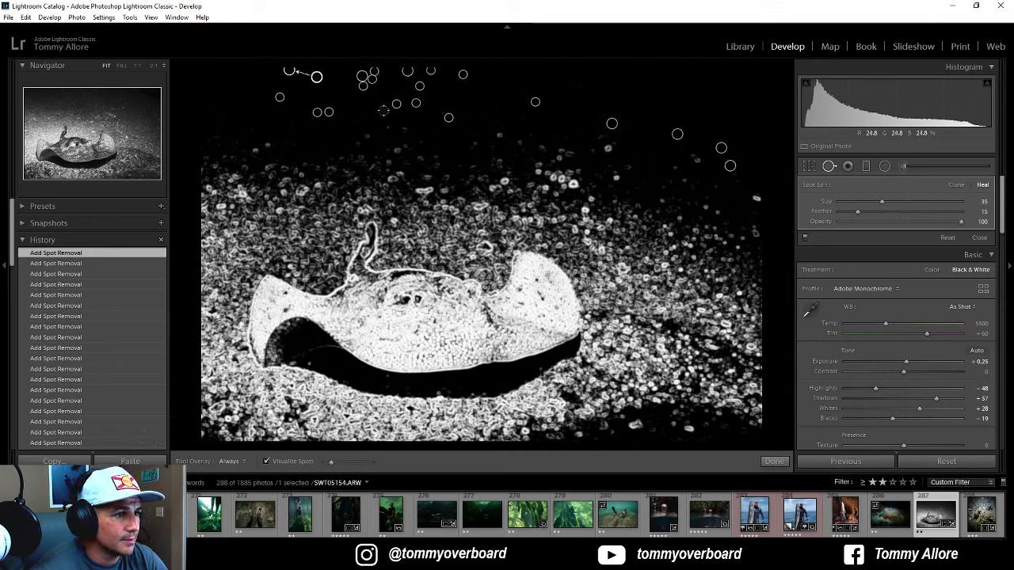
{"action": "left_click", "coordinate": [441, 113]}
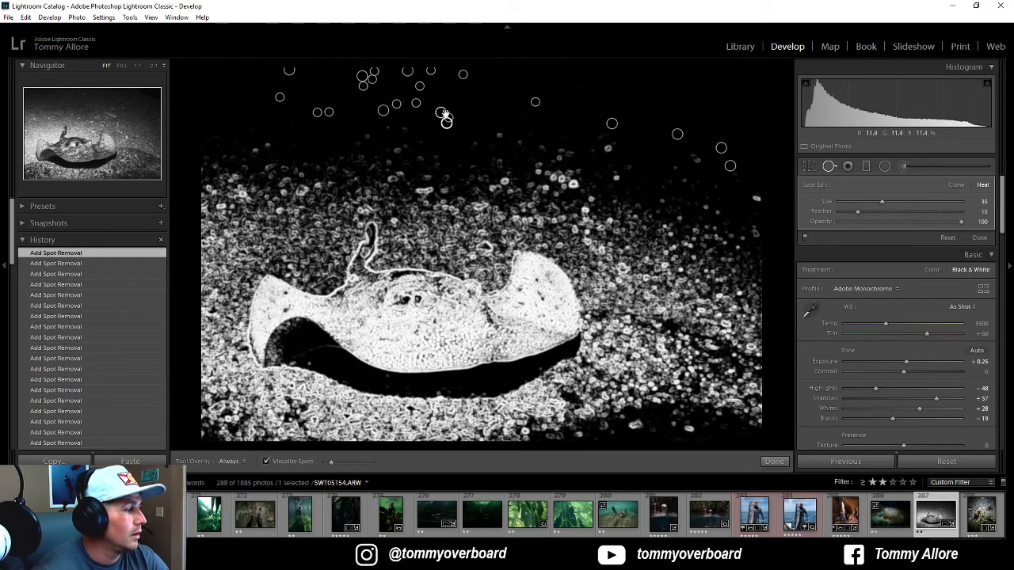
{"action": "left_click", "coordinate": [776, 463]}
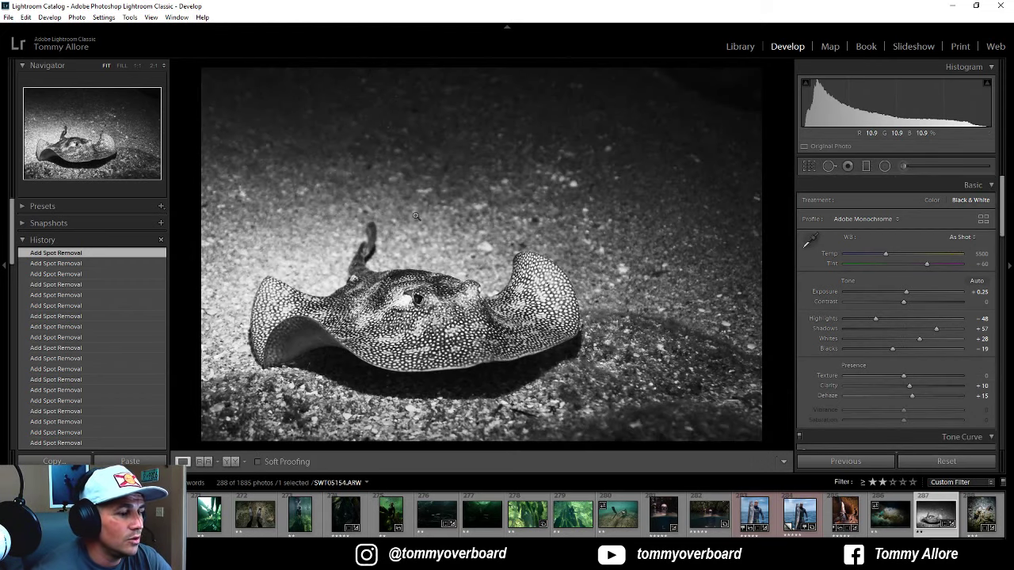
Step: Back in Spot Removal with visualization off, heal seven specks above the stingray and right edge
{"action": "left_click", "coordinate": [829, 167]}
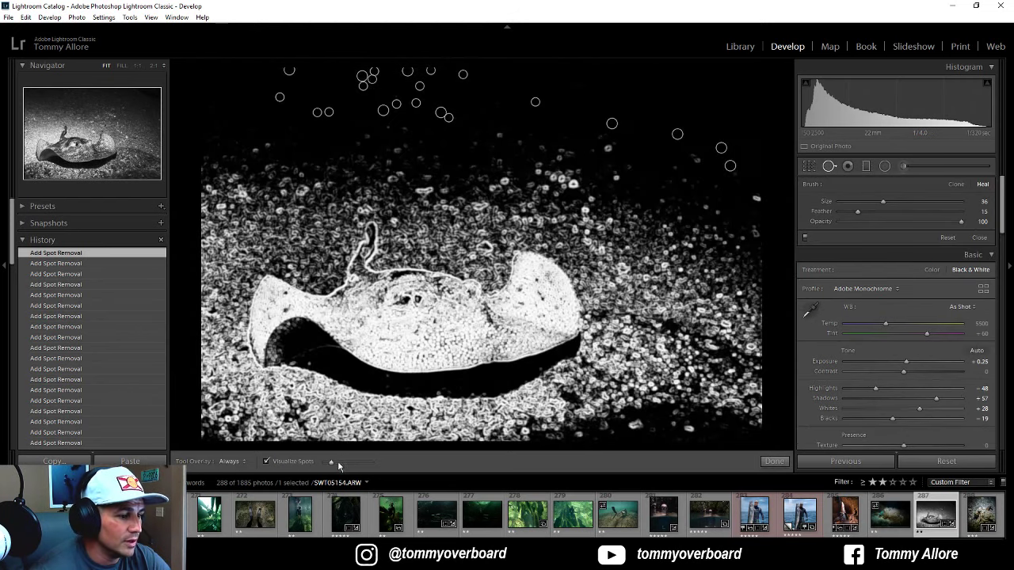
{"action": "left_click", "coordinate": [266, 462]}
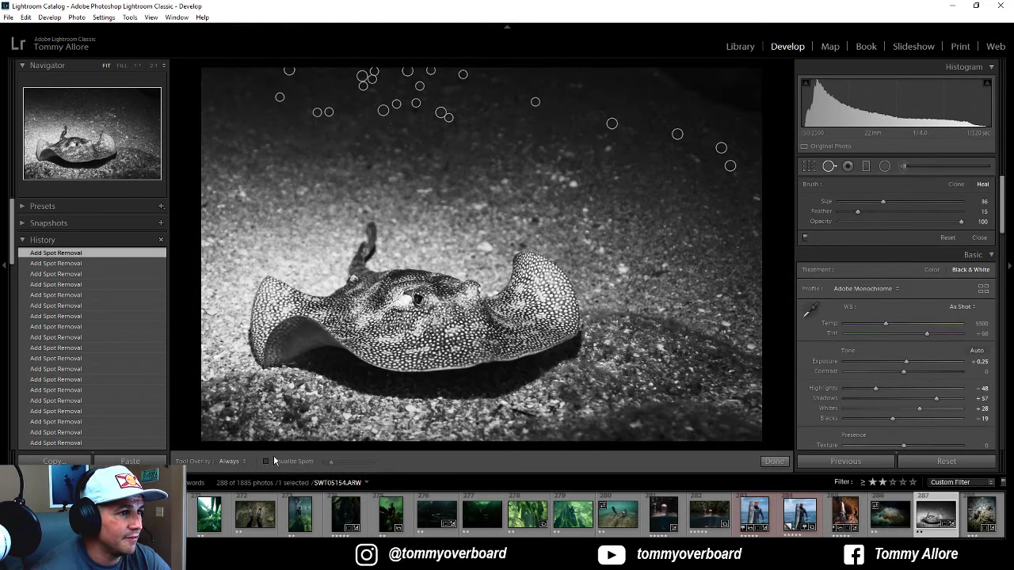
{"action": "left_click", "coordinate": [366, 136]}
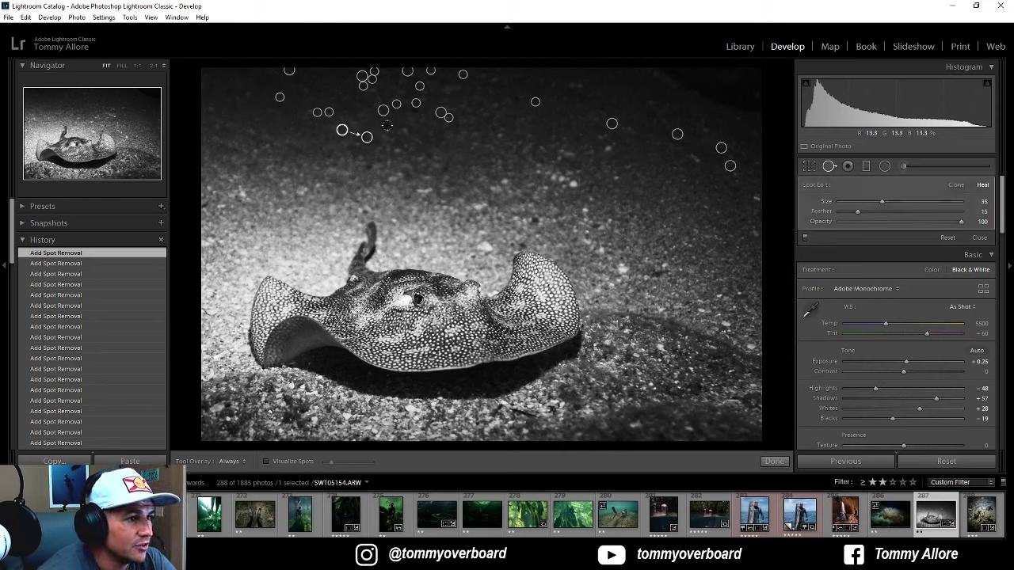
{"action": "left_click", "coordinate": [355, 96]}
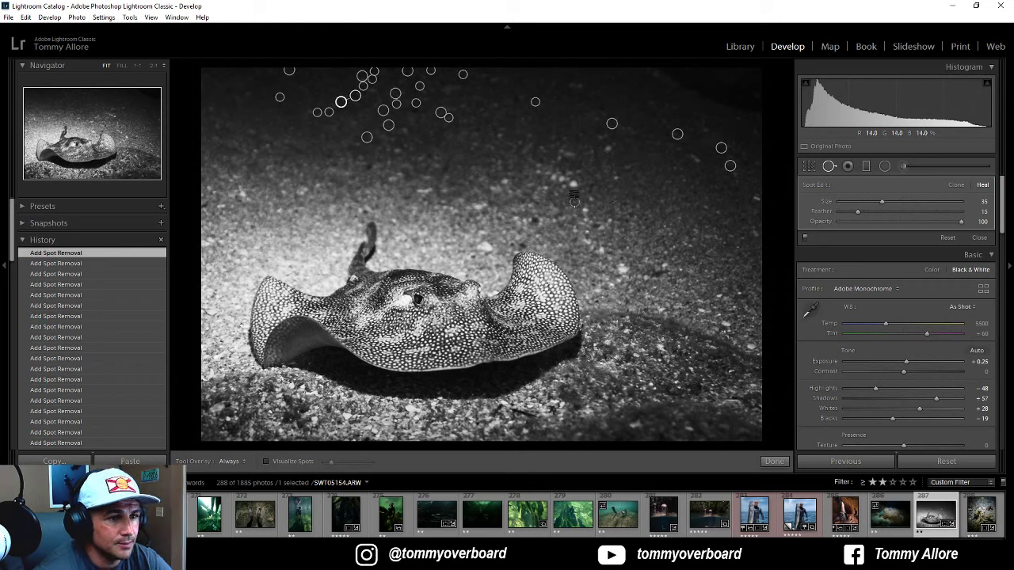
{"action": "left_click", "coordinate": [608, 148]}
{"action": "left_click", "coordinate": [574, 187]}
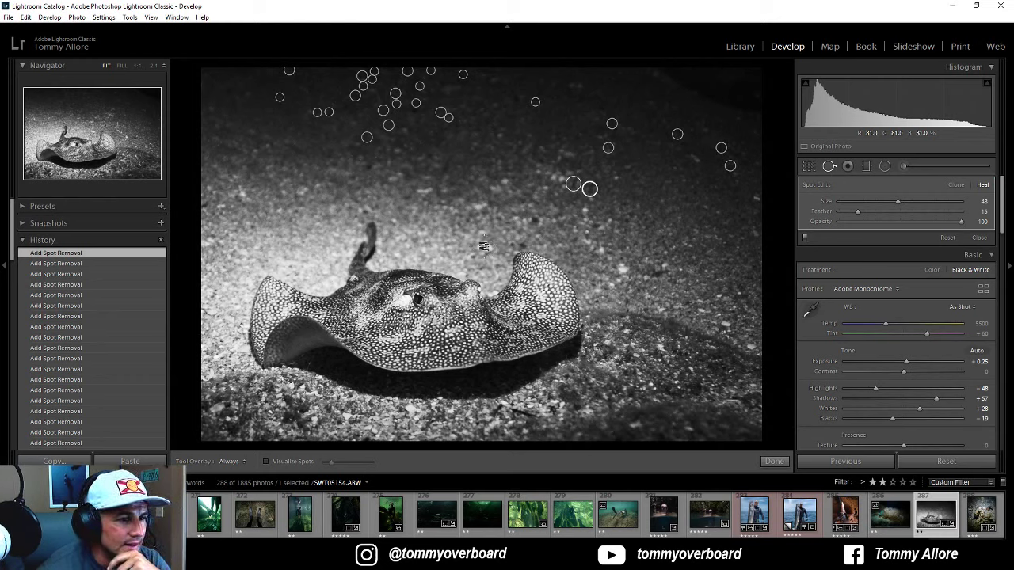
{"action": "left_click", "coordinate": [485, 246]}
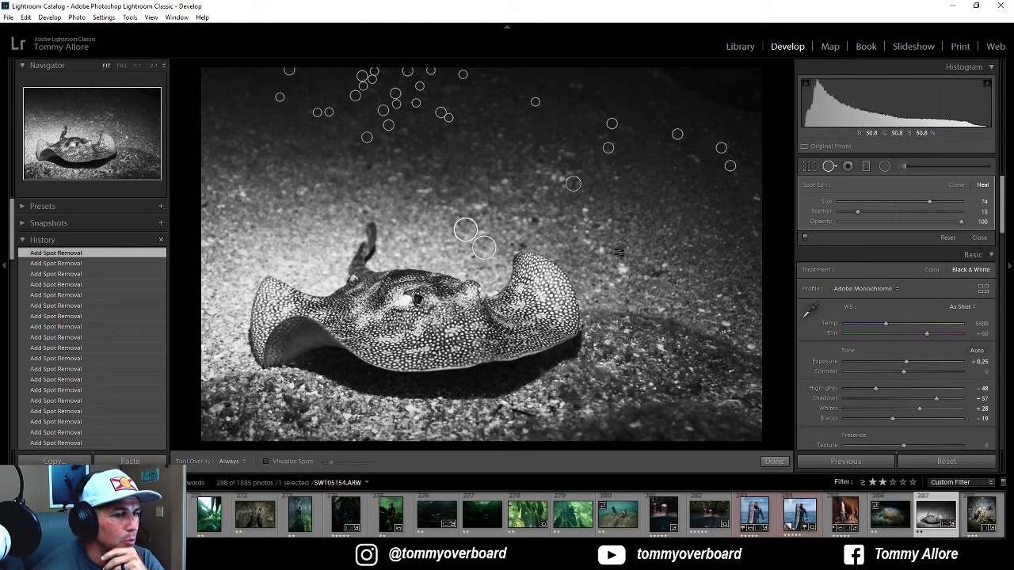
{"action": "left_click", "coordinate": [622, 268]}
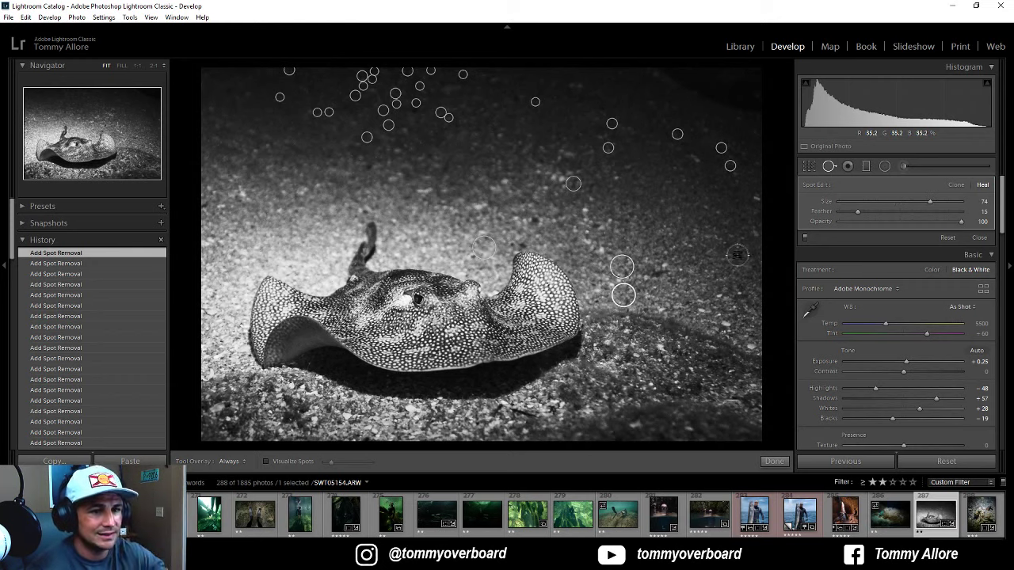
{"action": "left_click", "coordinate": [754, 194]}
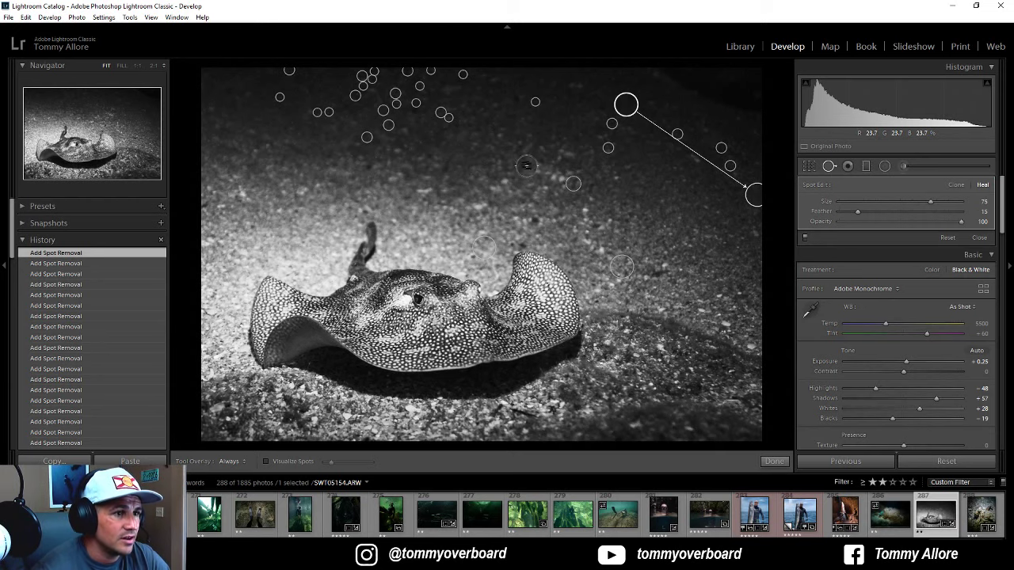
{"action": "left_click", "coordinate": [774, 461]}
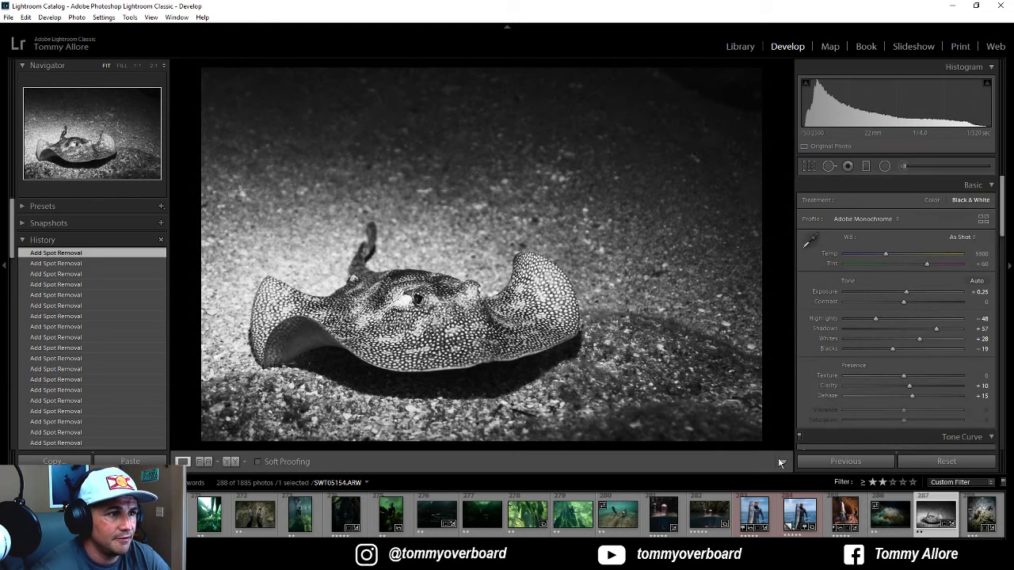
{"action": "key", "text": "backslash"}
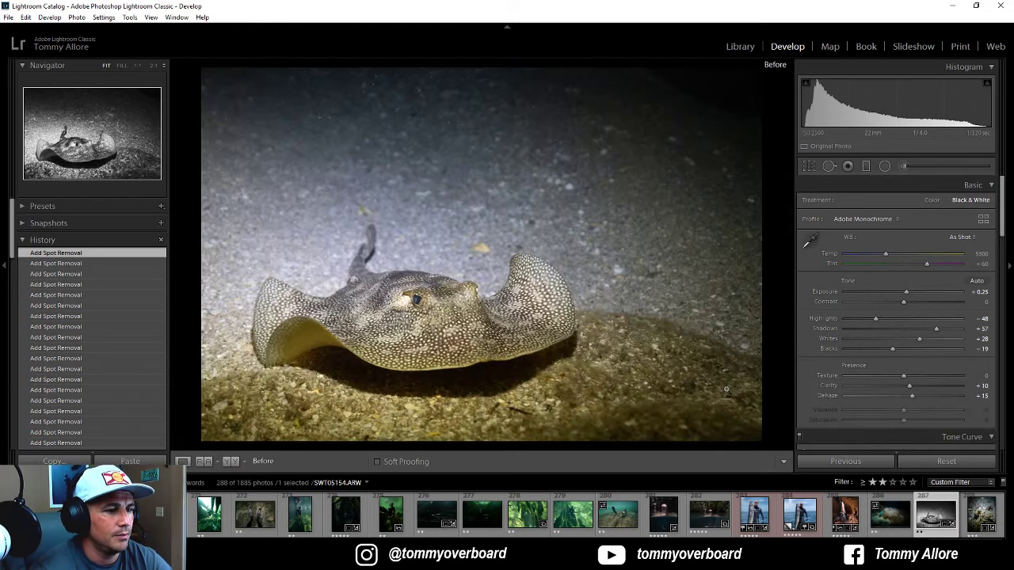
{"action": "key", "text": "backslash"}
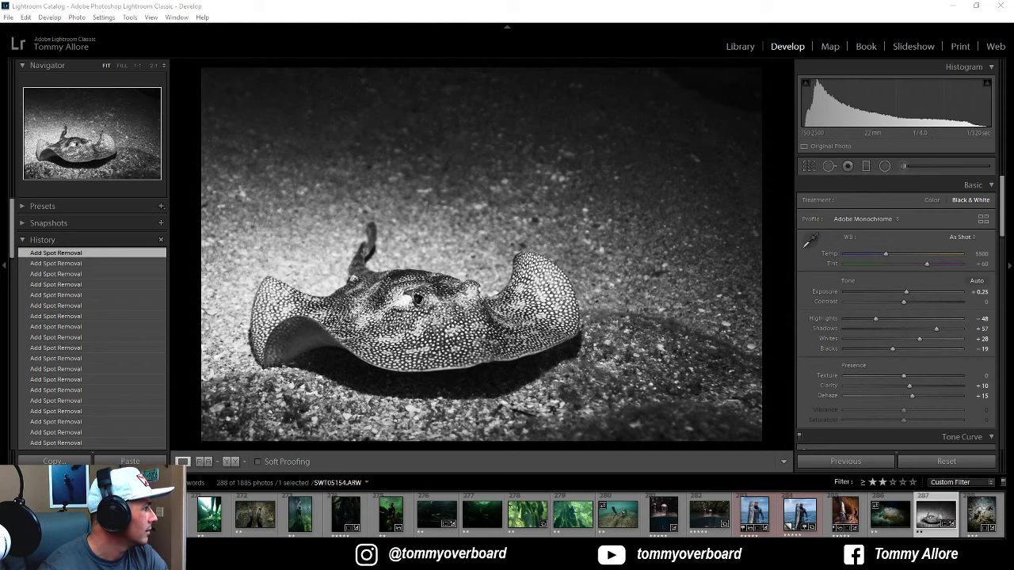
{"action": "key", "text": "alt+Tab"}
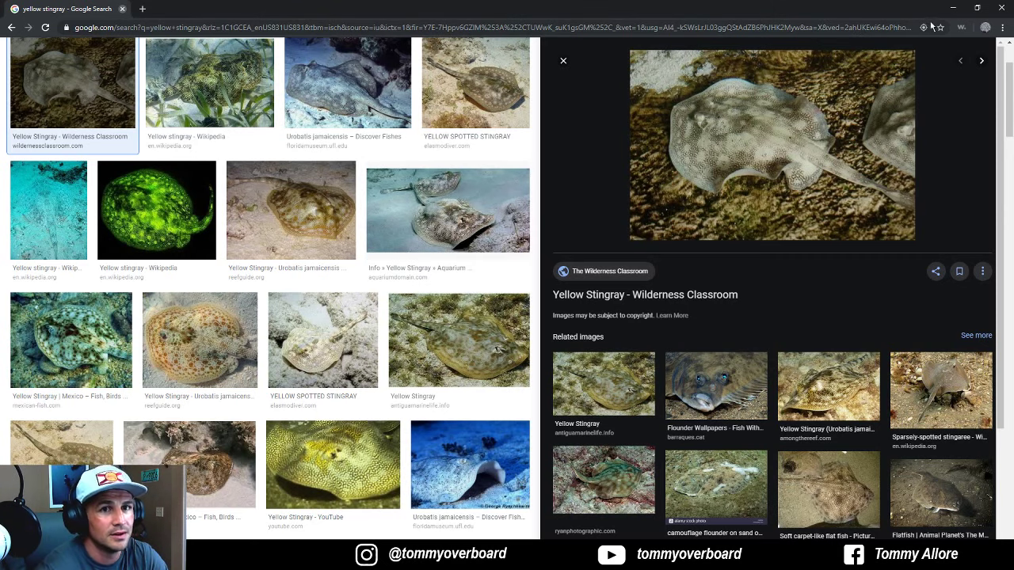
{"action": "left_click", "coordinate": [1000, 9]}
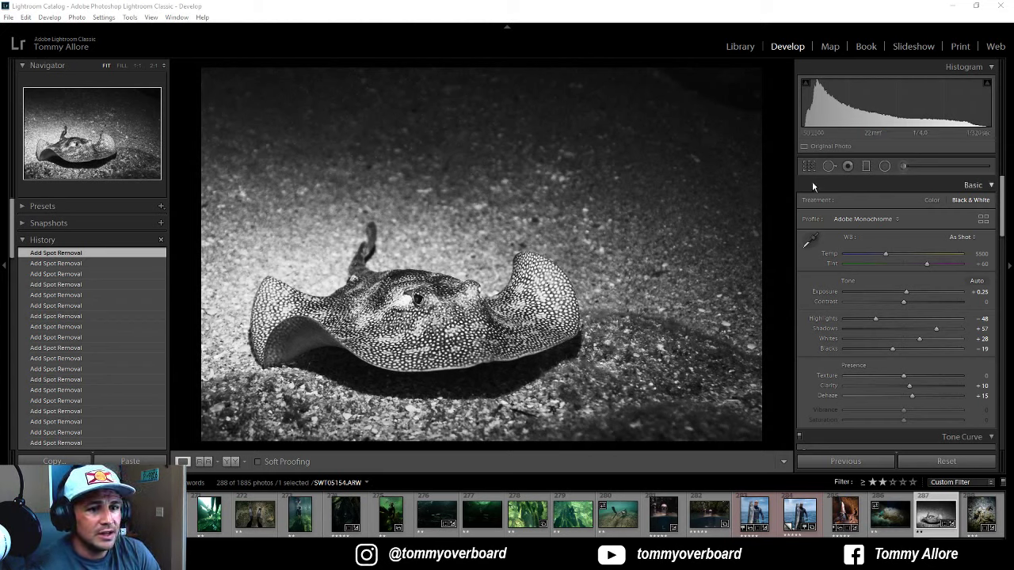
Step: Draw a radial ellipse centred on the stingray, reset Clarity, invert it and show the mask overlay
{"action": "left_click", "coordinate": [886, 167]}
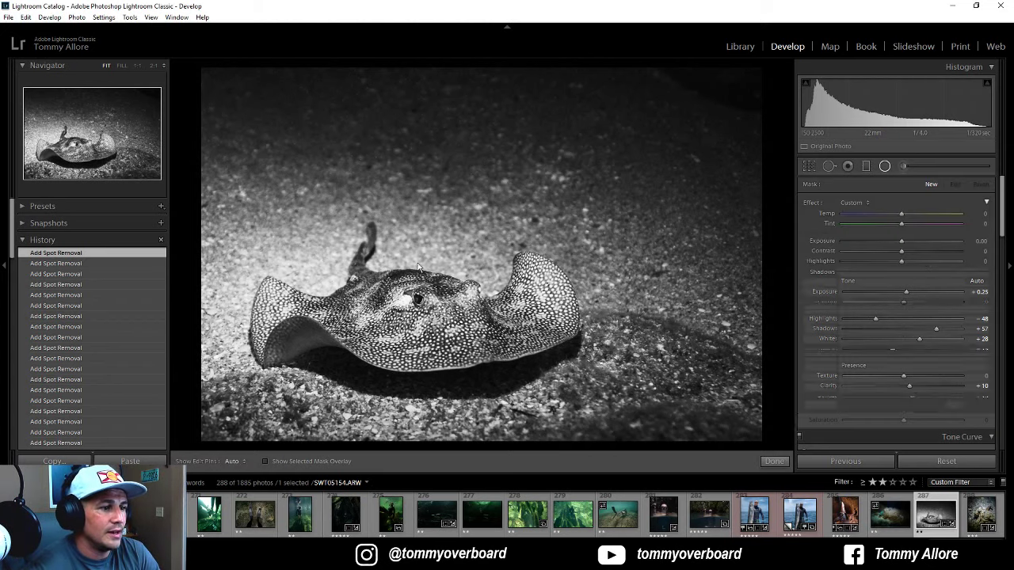
{"action": "left_click_drag", "start_coordinate": [348, 249], "coordinate": [527, 362]}
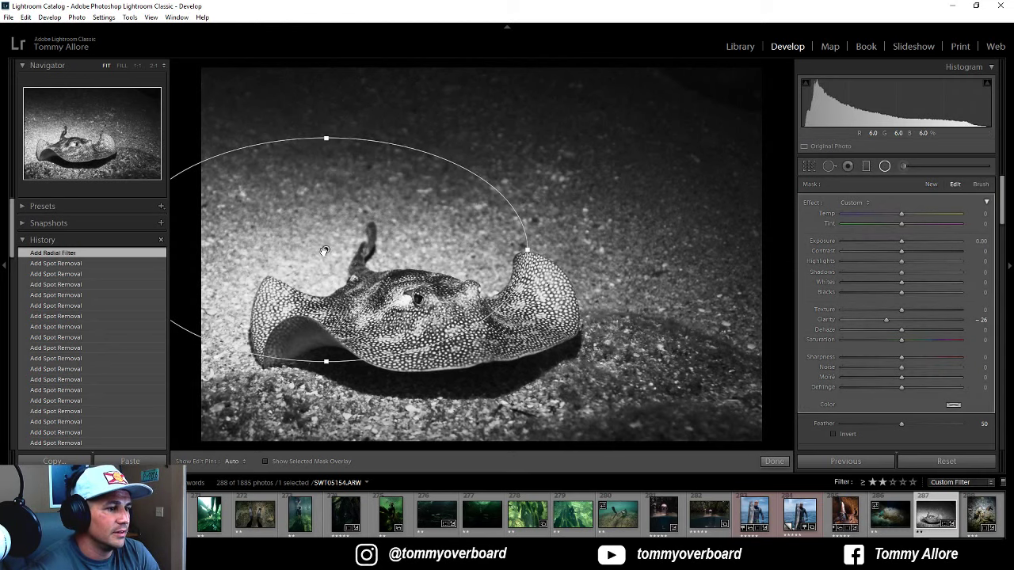
{"action": "left_click_drag", "start_coordinate": [349, 249], "coordinate": [403, 302]}
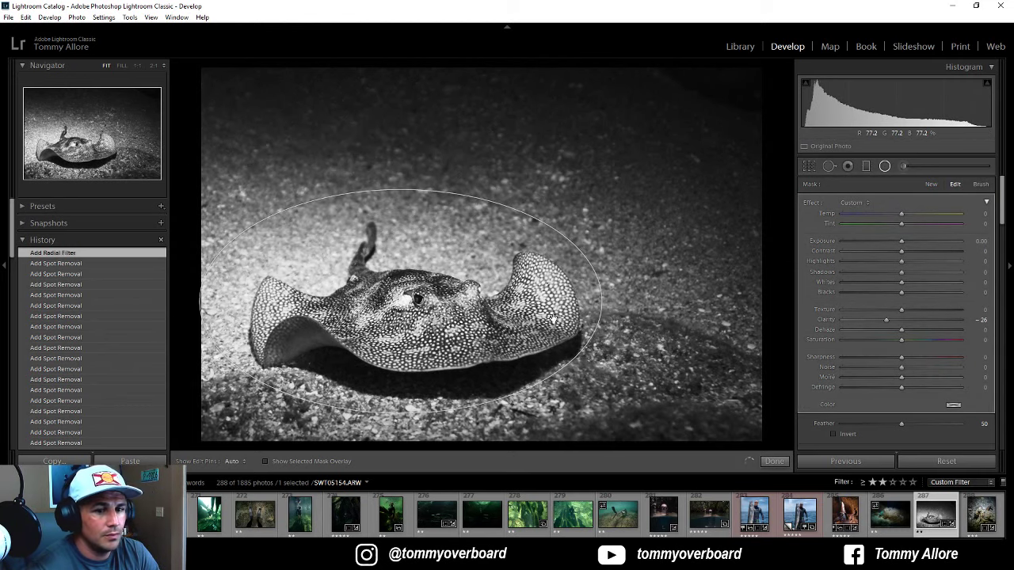
{"action": "double_click", "coordinate": [886, 320]}
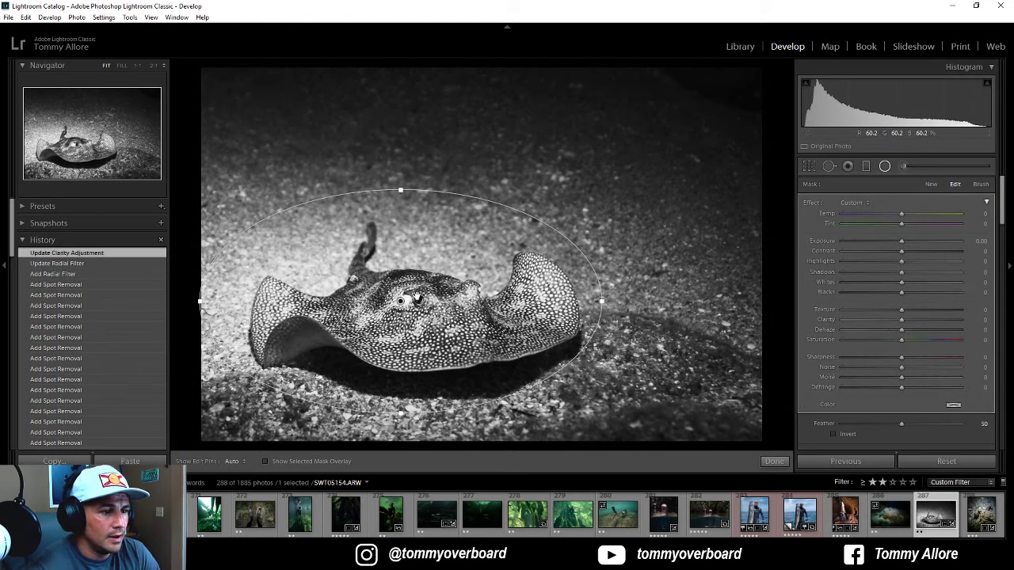
{"action": "left_click_drag", "start_coordinate": [402, 303], "coordinate": [406, 301]}
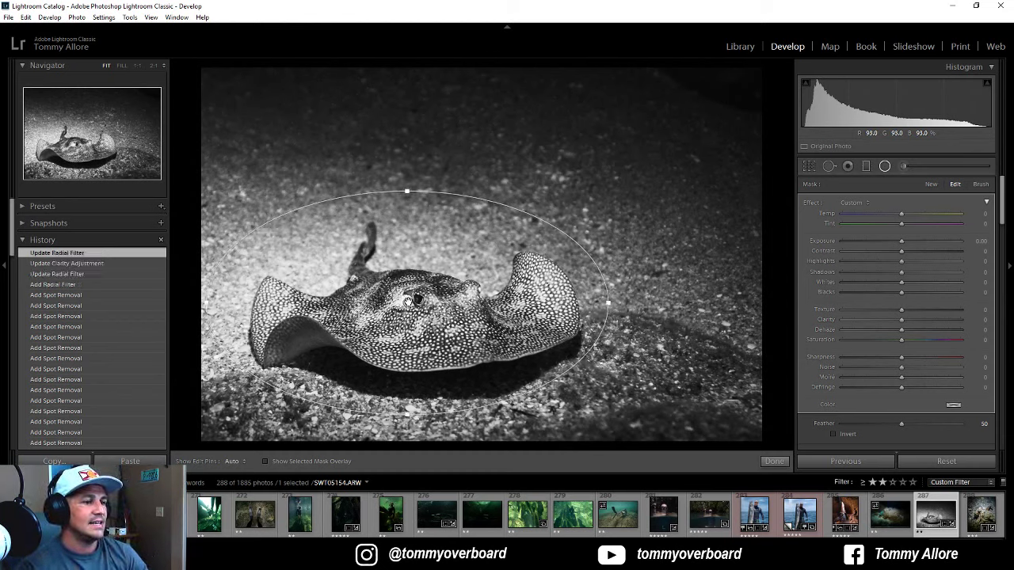
{"action": "mouse_move", "coordinate": [407, 301]}
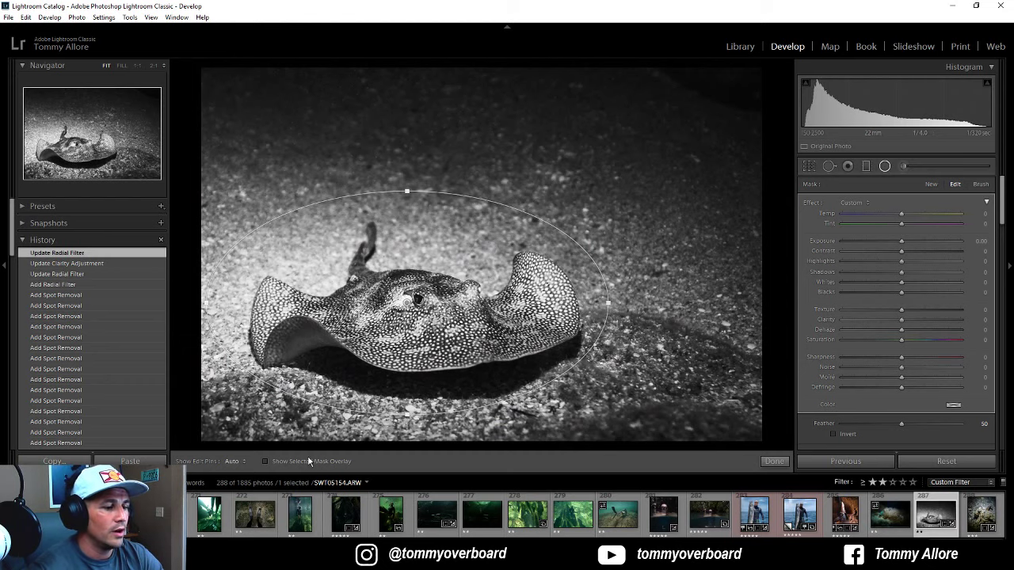
{"action": "left_click", "coordinate": [833, 434]}
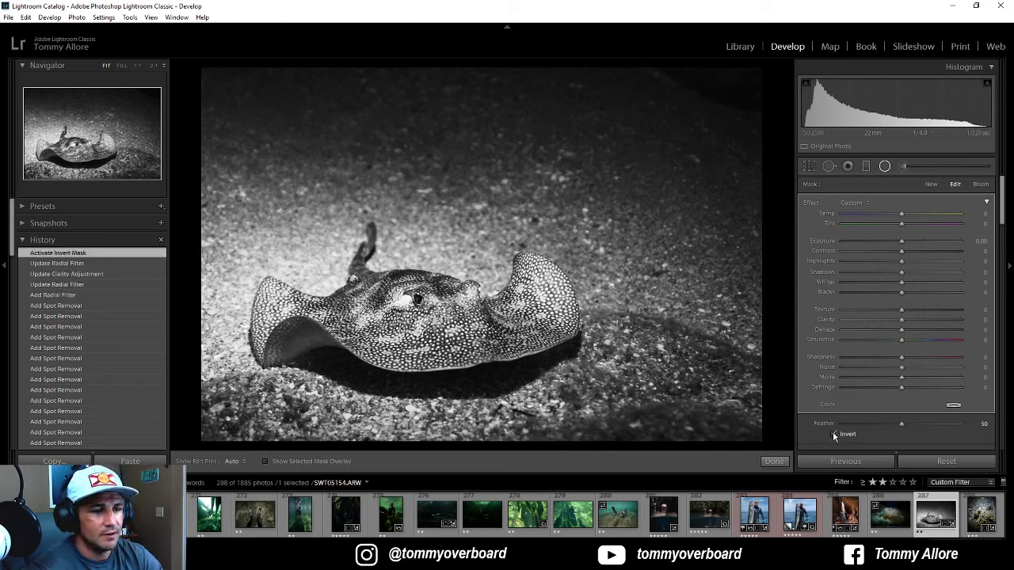
{"action": "left_click", "coordinate": [266, 461]}
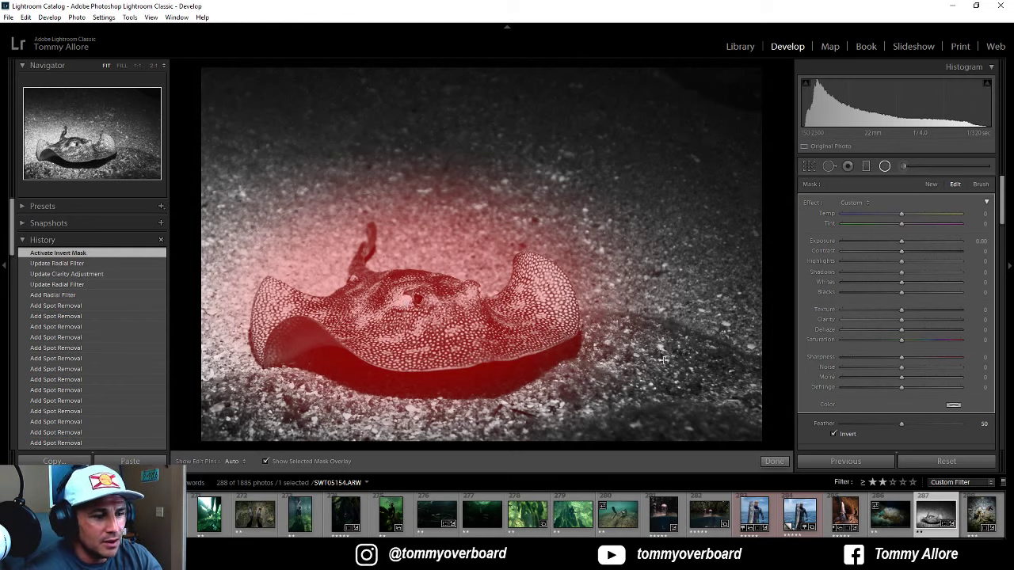
Step: Hide the mask, give the radial filter Sharpness 11 and Exposure 0.14, and finish
{"action": "left_click", "coordinate": [265, 461]}
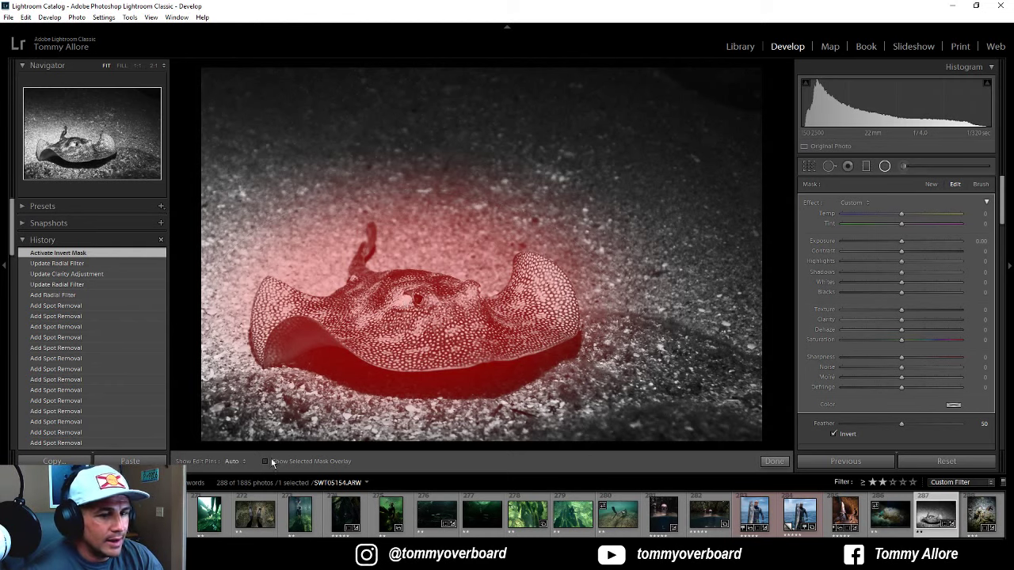
{"action": "left_click", "coordinate": [908, 324]}
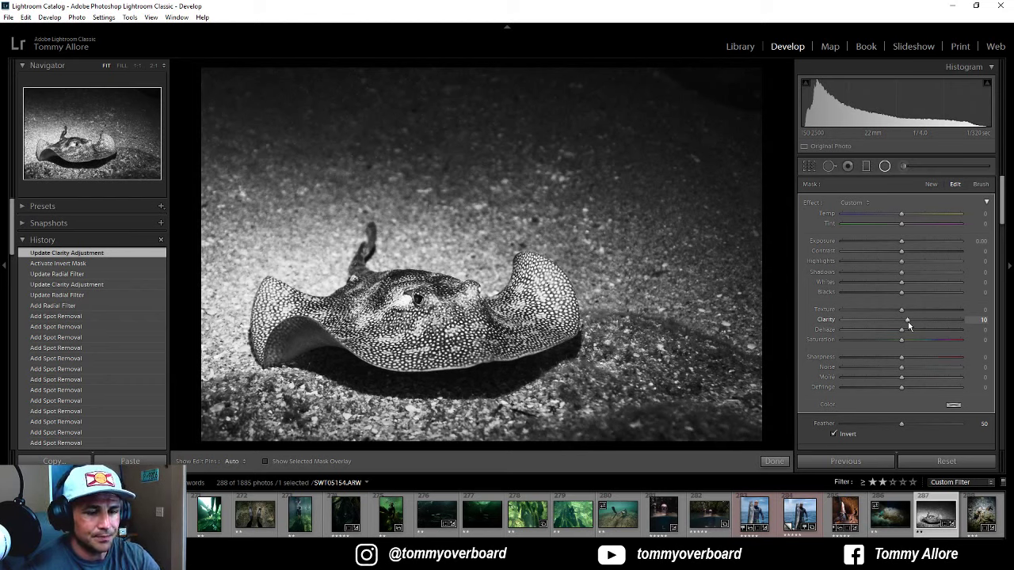
{"action": "scroll", "coordinate": [838, 335], "scroll_direction": "down", "scroll_amount": 2}
{"action": "left_click_drag", "start_coordinate": [901, 287], "coordinate": [904, 289]}
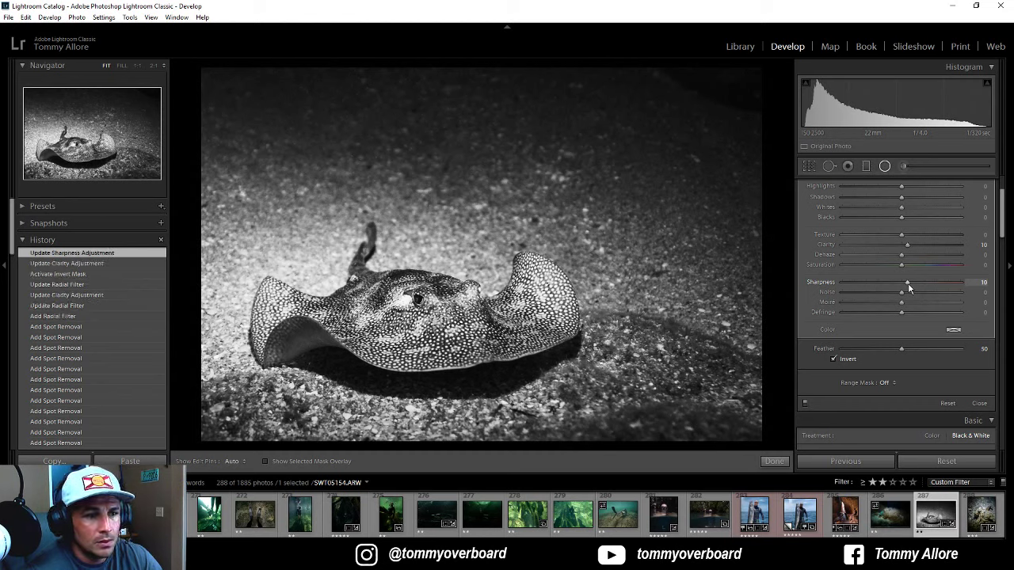
{"action": "scroll", "coordinate": [863, 252], "scroll_direction": "up", "scroll_amount": 2}
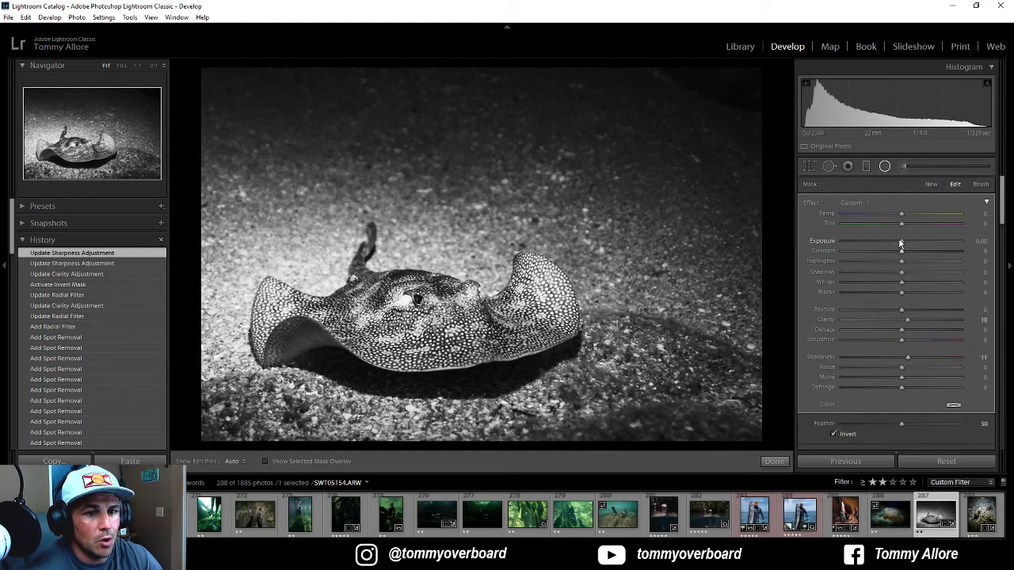
{"action": "left_click_drag", "start_coordinate": [904, 243], "coordinate": [906, 244]}
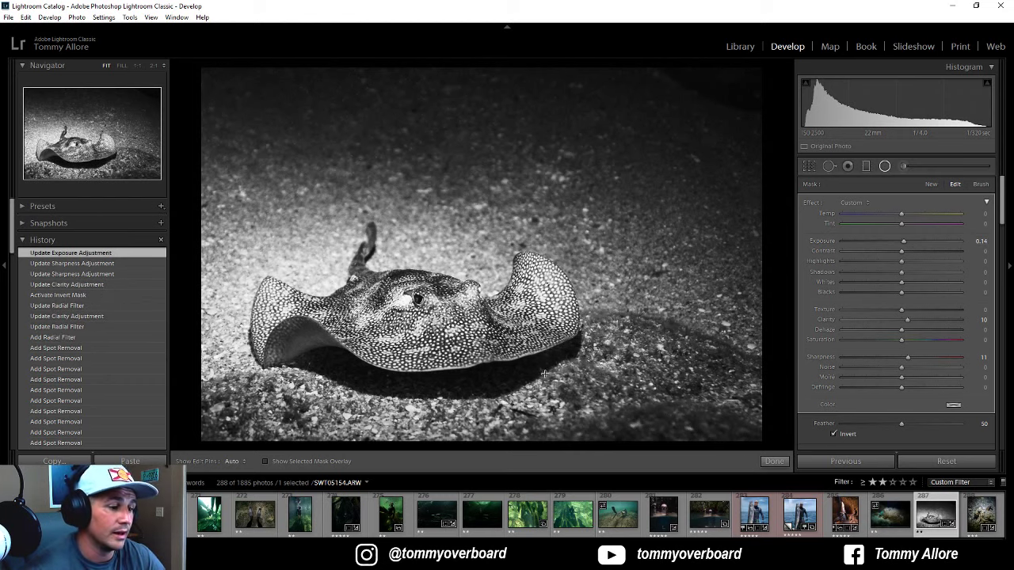
{"action": "left_click", "coordinate": [774, 461]}
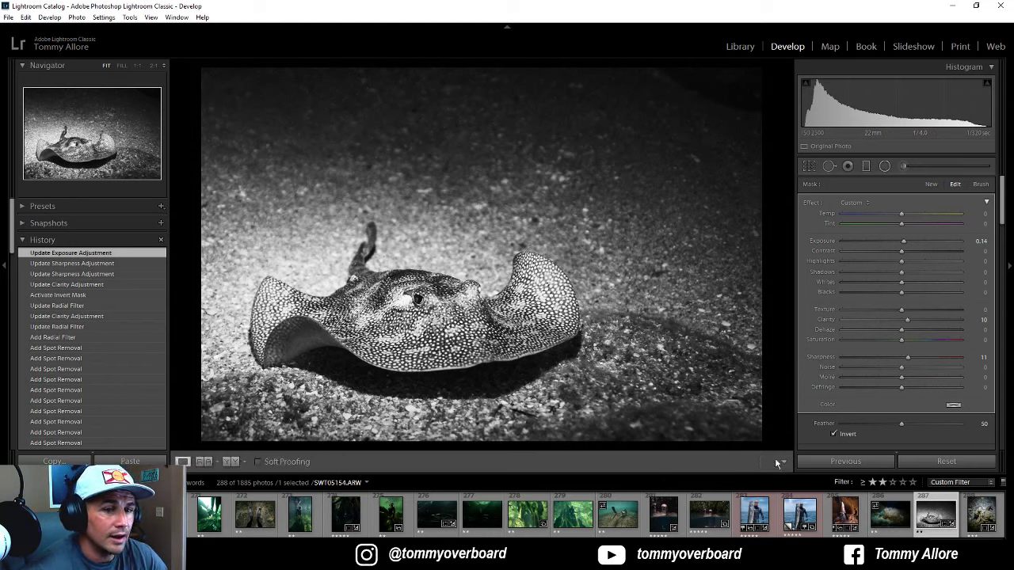
Step: Draw a second radial oval around the stingray, reset Clarity, set Feather 30 and enlarge it
{"action": "left_click", "coordinate": [885, 166]}
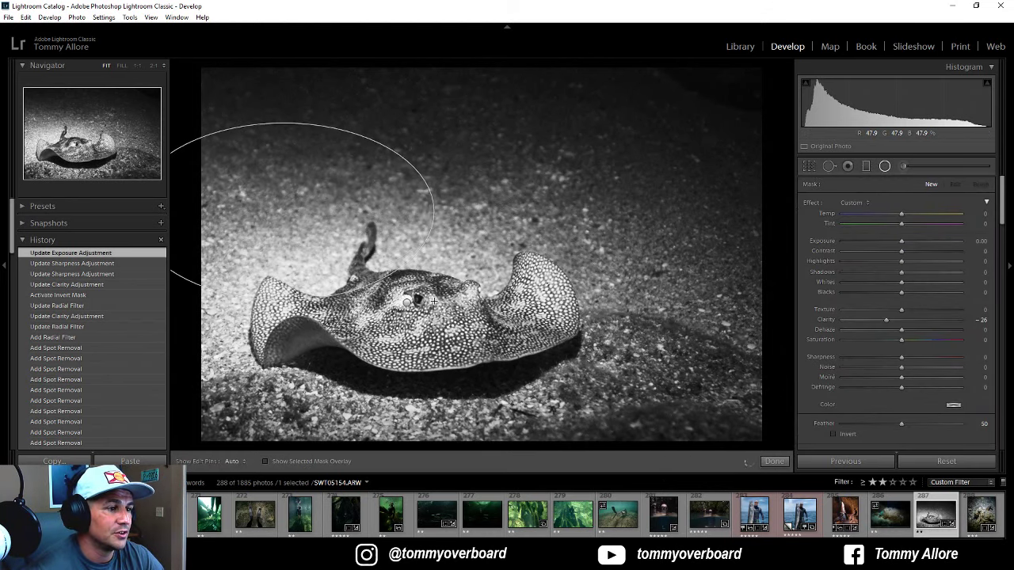
{"action": "left_click_drag", "start_coordinate": [434, 301], "coordinate": [490, 322]}
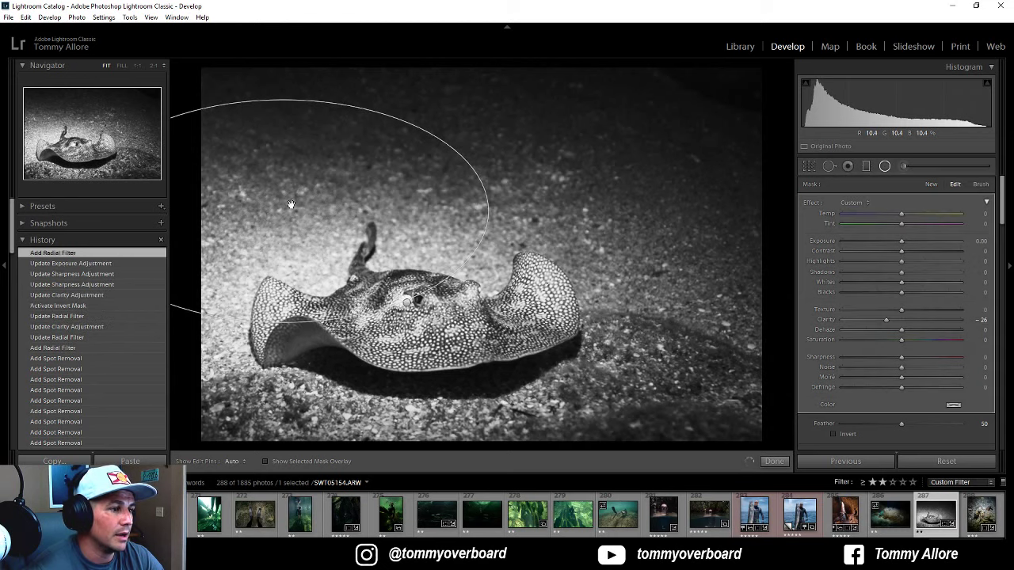
{"action": "left_click_drag", "start_coordinate": [281, 98], "coordinate": [416, 189]}
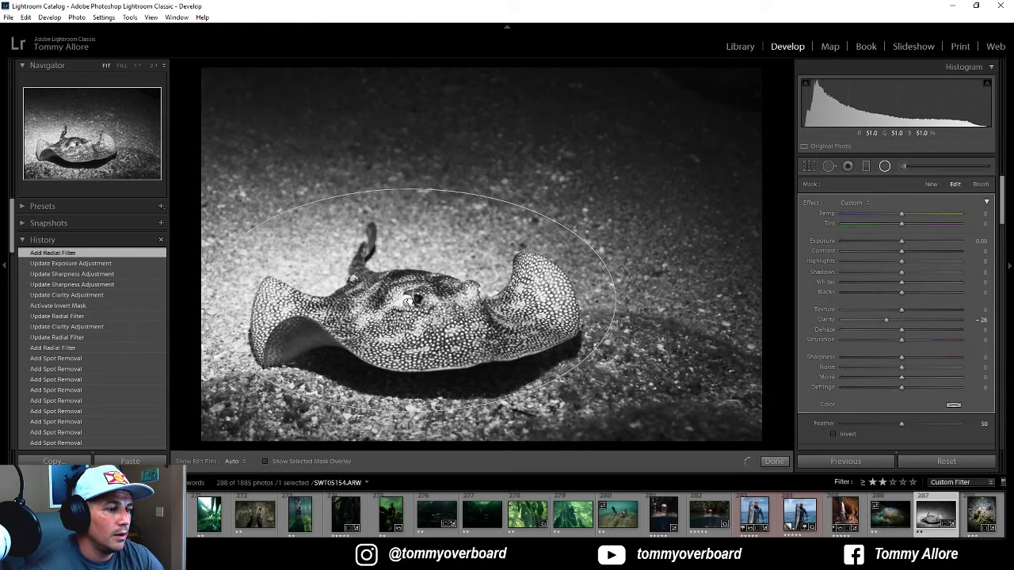
{"action": "double_click", "coordinate": [823, 320]}
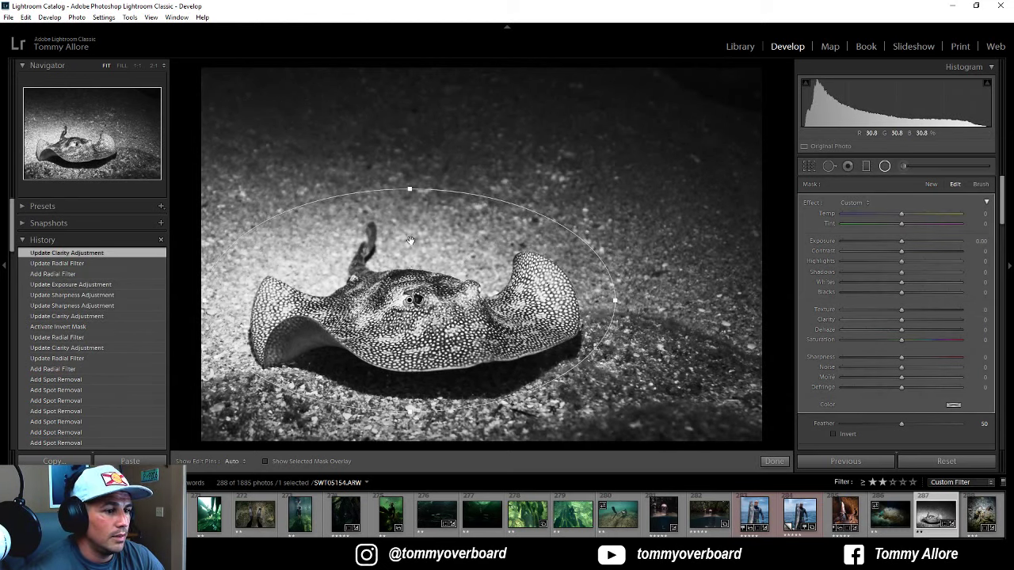
{"action": "left_click_drag", "start_coordinate": [408, 189], "coordinate": [410, 179]}
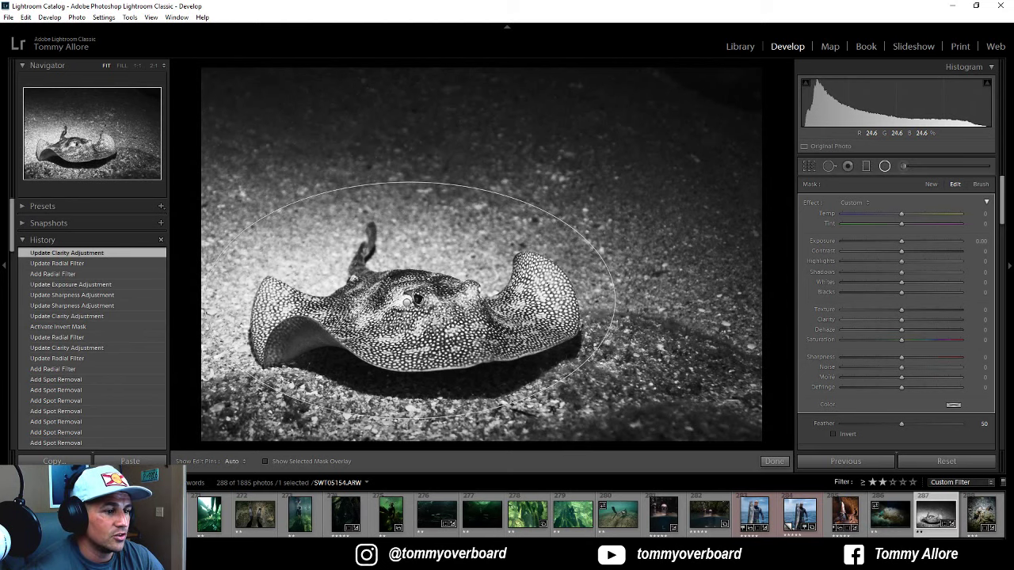
{"action": "left_click", "coordinate": [266, 461]}
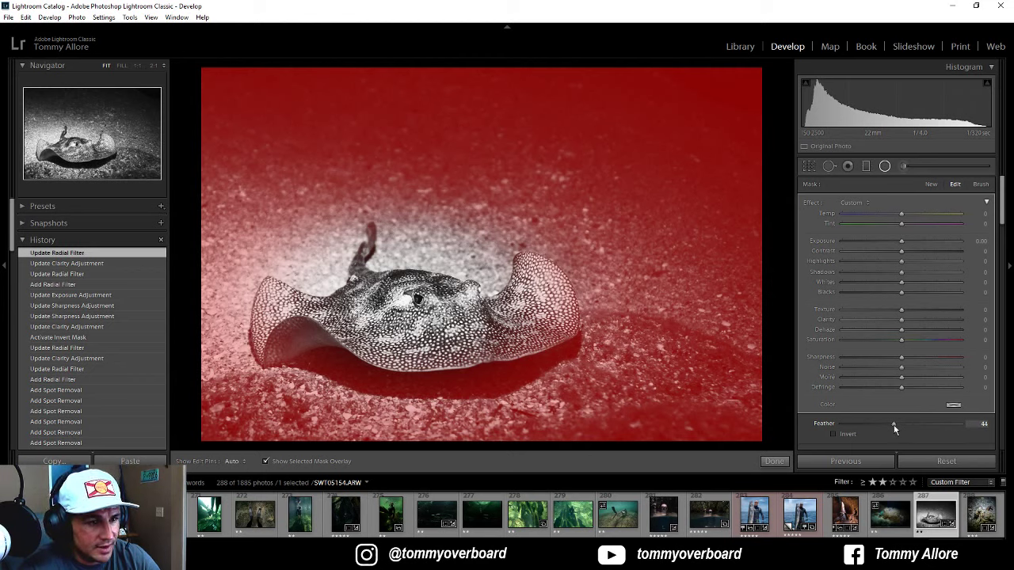
{"action": "left_click_drag", "start_coordinate": [889, 424], "coordinate": [878, 425]}
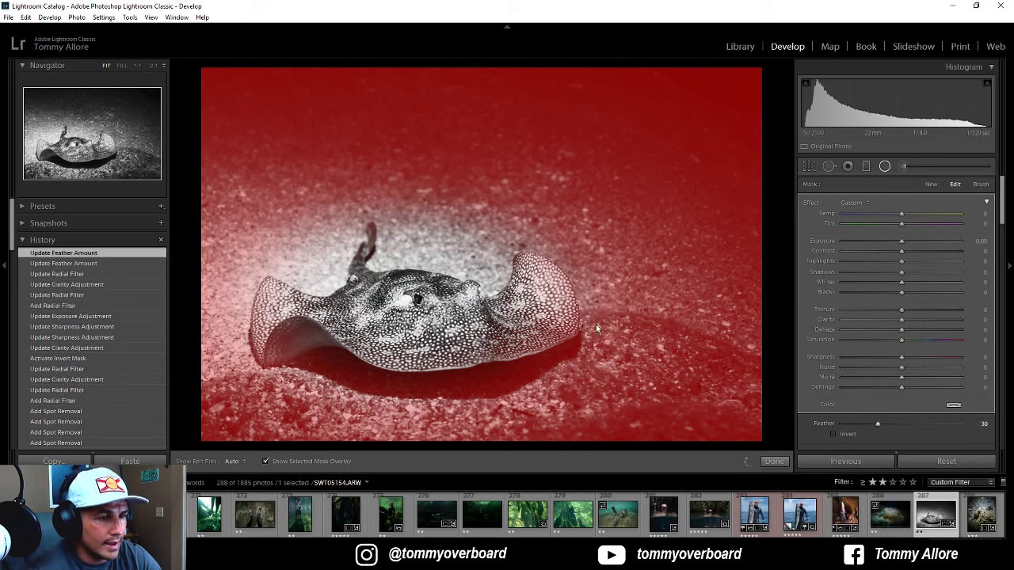
{"action": "left_click_drag", "start_coordinate": [626, 304], "coordinate": [642, 301]}
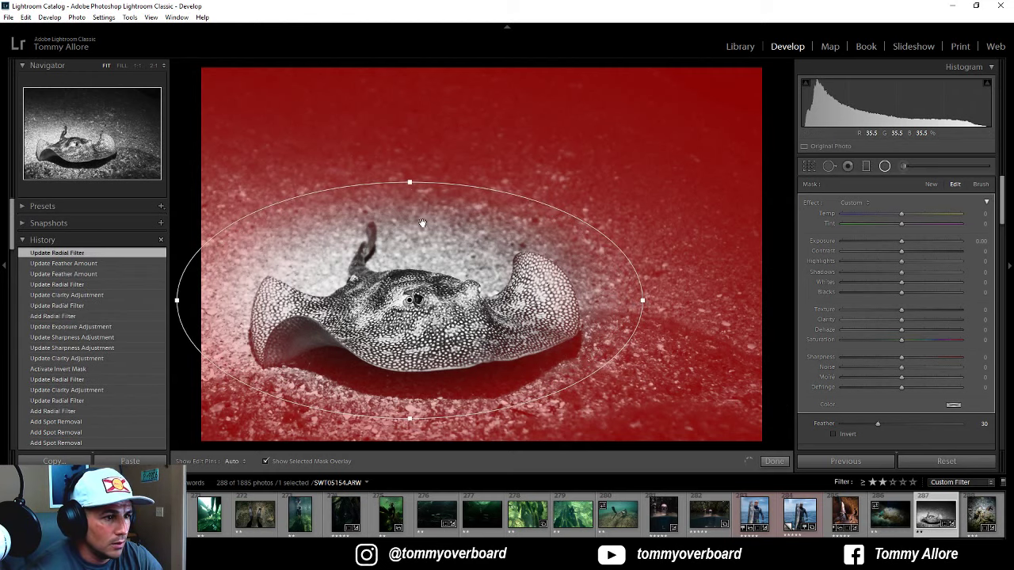
{"action": "left_click_drag", "start_coordinate": [407, 181], "coordinate": [407, 143]}
{"action": "left_click_drag", "start_coordinate": [642, 300], "coordinate": [654, 300]}
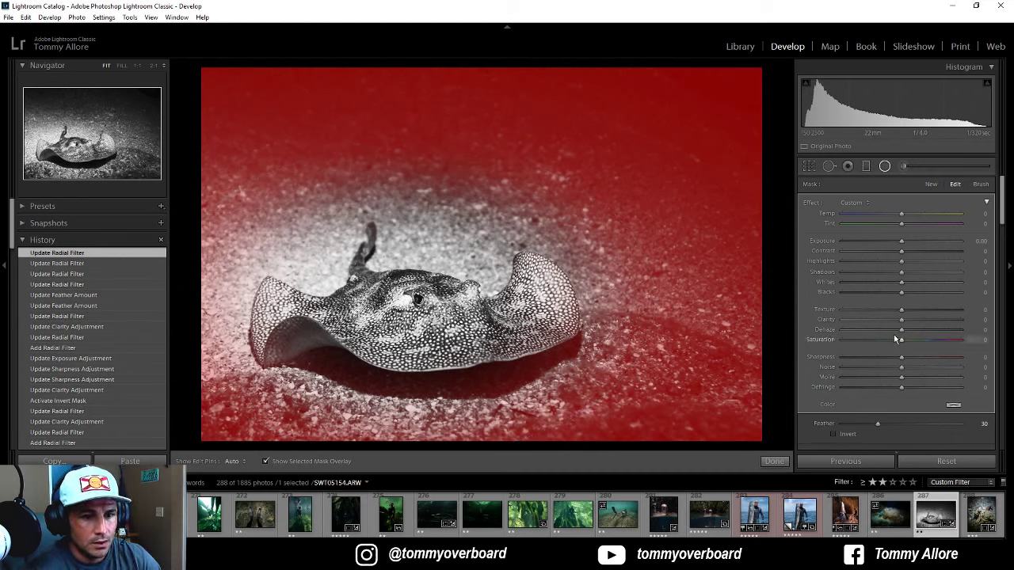
Step: Set the second filter's Texture -39 and Clarity -18, finish it, and collapse the left panel
{"action": "left_click", "coordinate": [265, 462]}
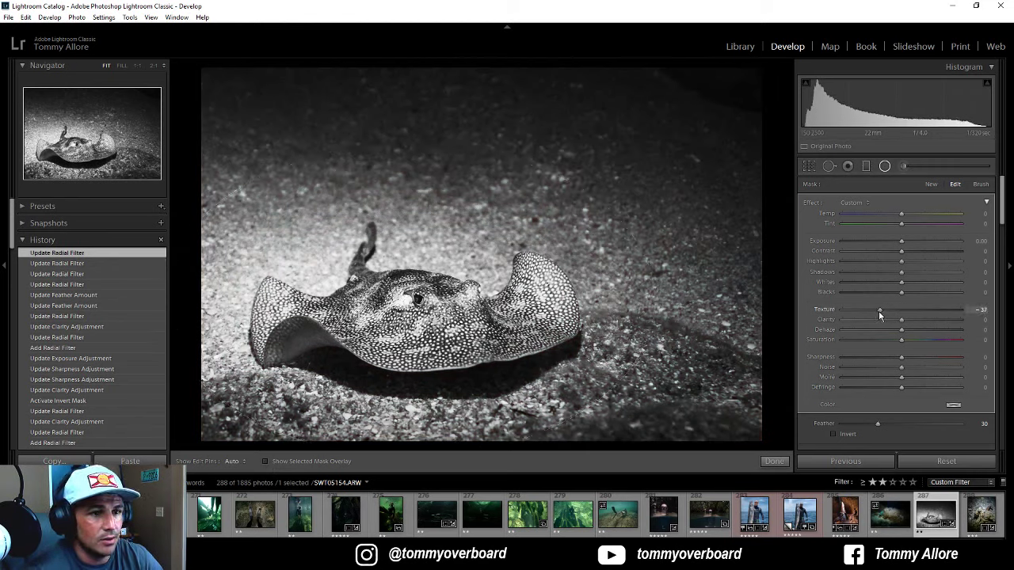
{"action": "mouse_move", "coordinate": [879, 315]}
{"action": "left_mouse_down"}
{"action": "mouse_move", "coordinate": [871, 312]}
{"action": "mouse_move", "coordinate": [891, 325]}
{"action": "left_mouse_up"}
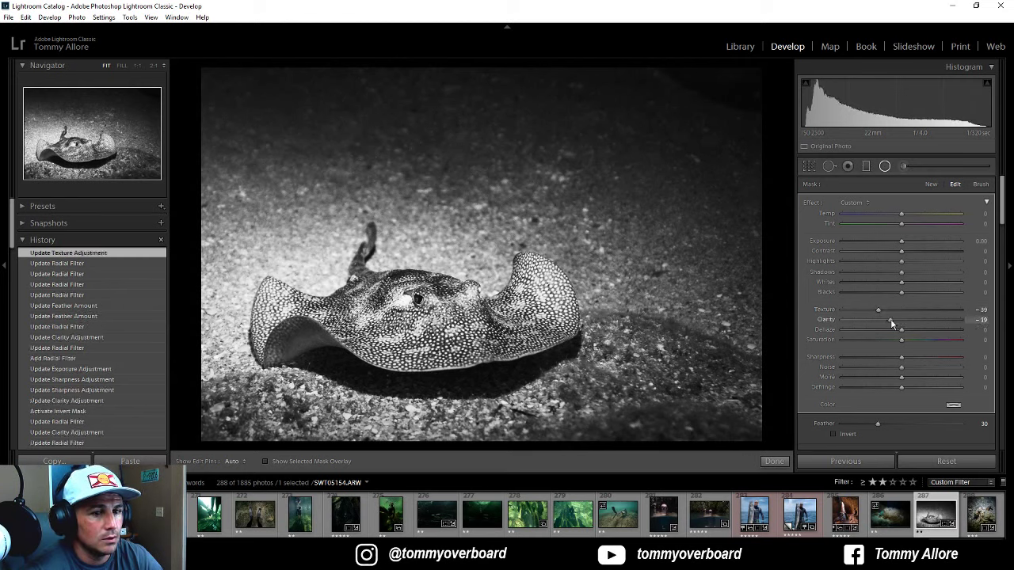
{"action": "left_click_drag", "start_coordinate": [892, 320], "coordinate": [893, 319]}
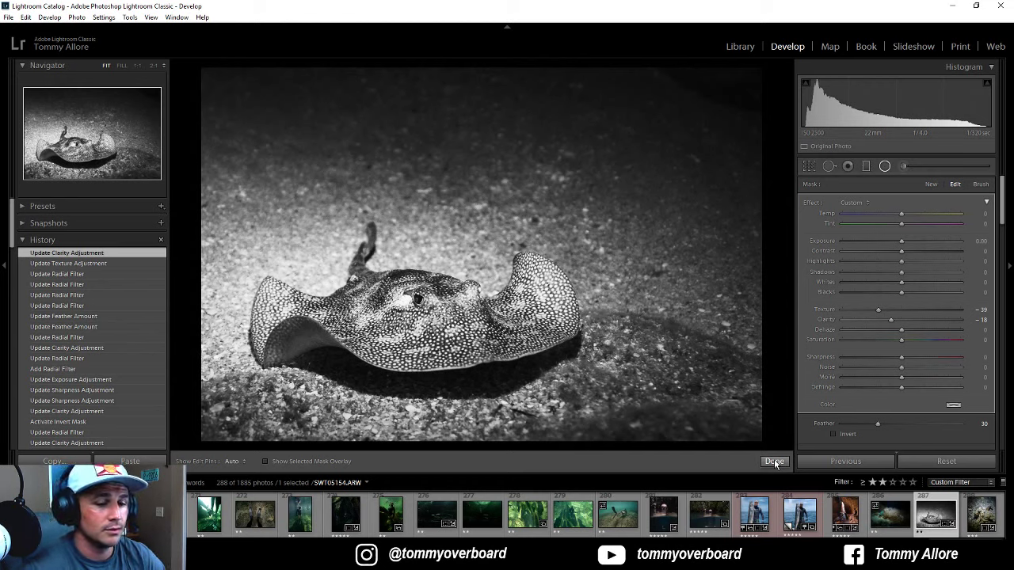
{"action": "left_click", "coordinate": [774, 461]}
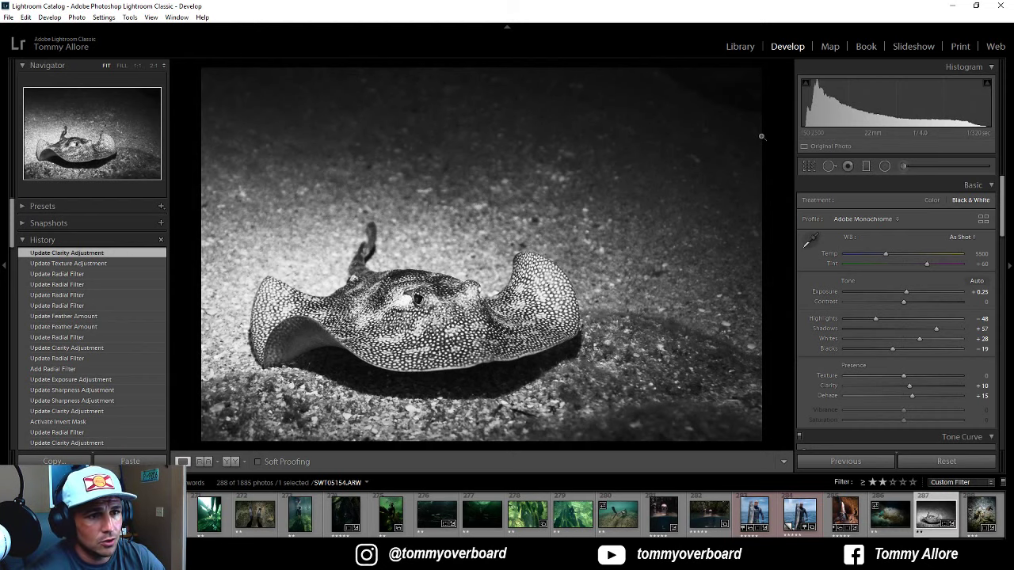
{"action": "left_click", "coordinate": [5, 263]}
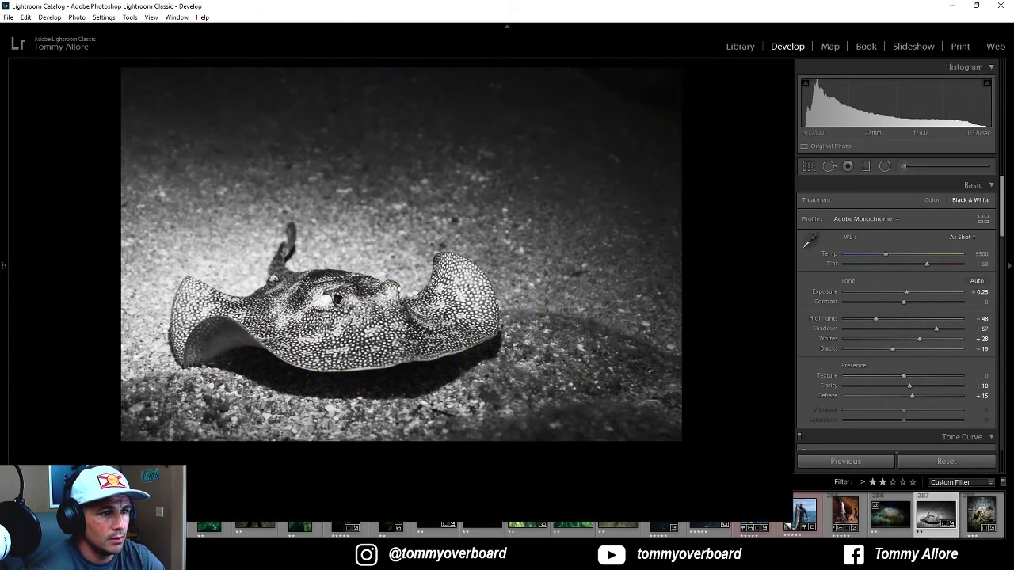
Step: Hide the filmstrip, apply a rotated crop, then undo it to keep the original framing
{"action": "key", "text": "F6"}
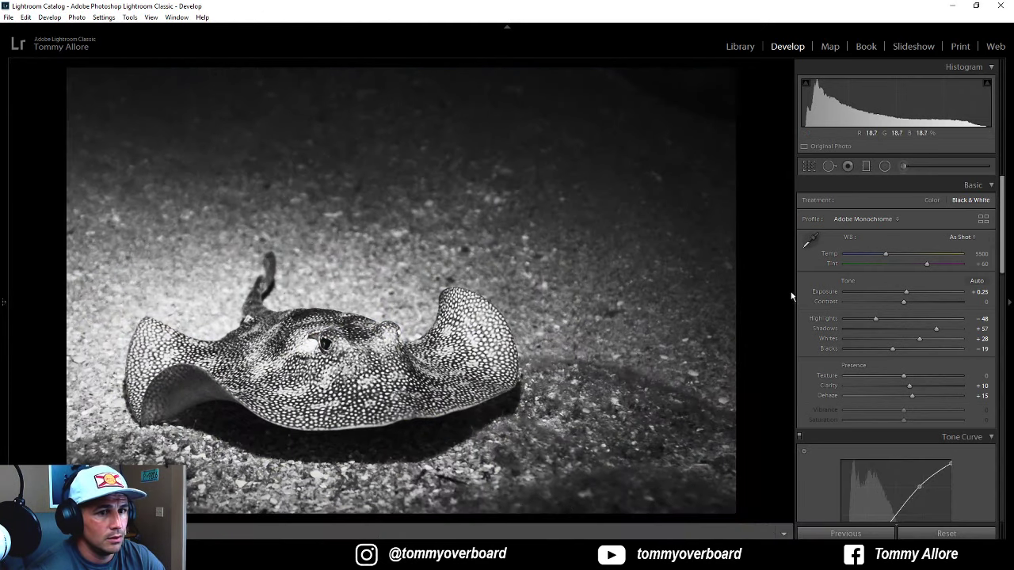
{"action": "left_click", "coordinate": [812, 166]}
{"action": "mouse_move", "coordinate": [568, 186]}
{"action": "left_mouse_down"}
{"action": "mouse_move", "coordinate": [552, 201]}
{"action": "mouse_move", "coordinate": [555, 192]}
{"action": "left_mouse_up"}
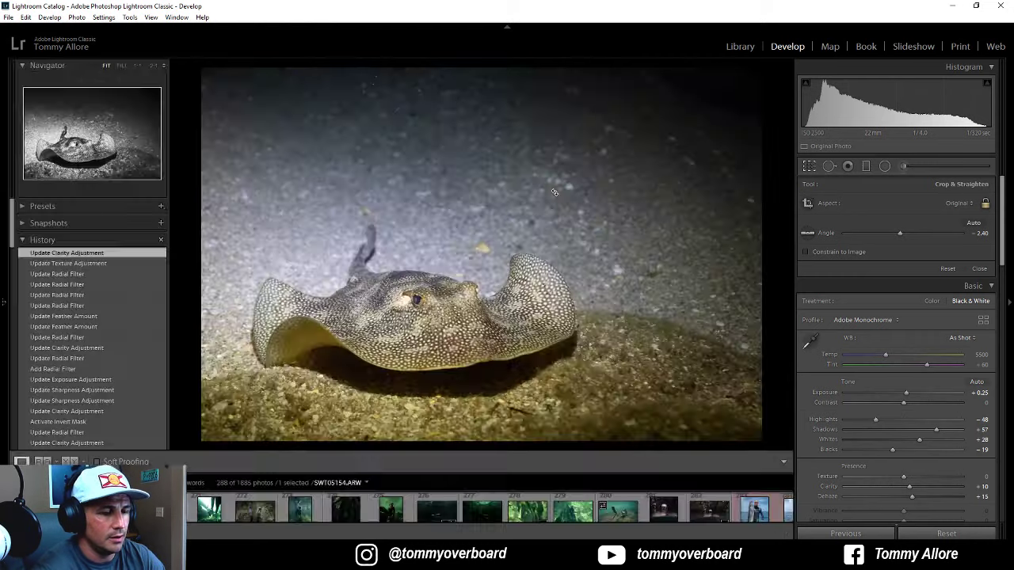
{"action": "key", "text": "Return"}
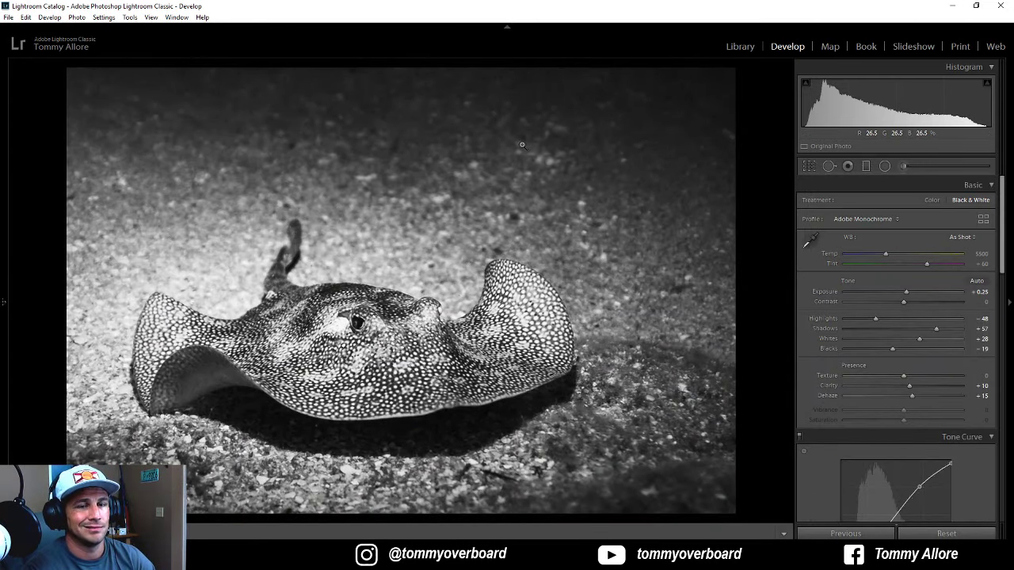
{"action": "key", "text": "ctrl+z"}
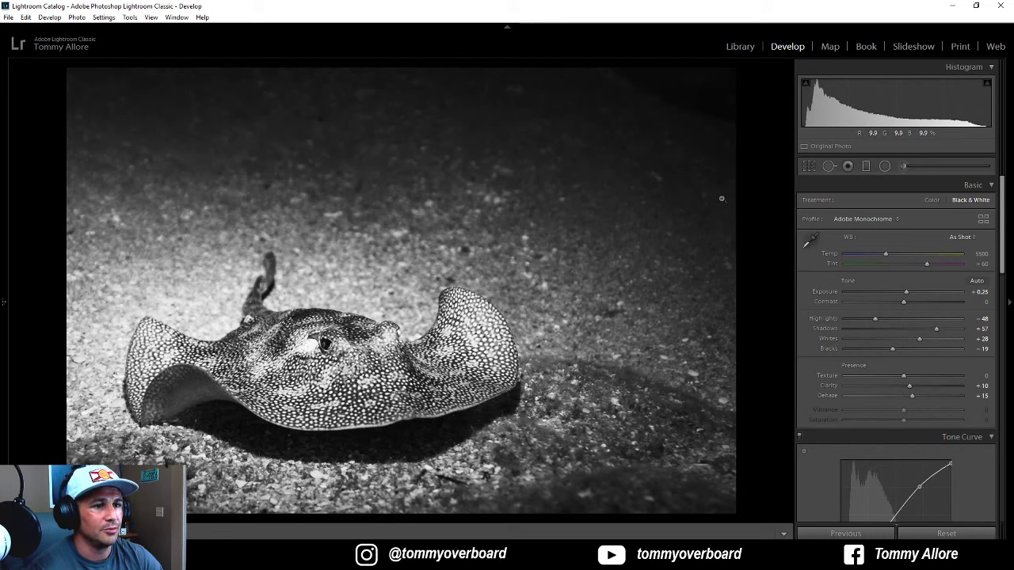
{"action": "left_click", "coordinate": [77, 17]}
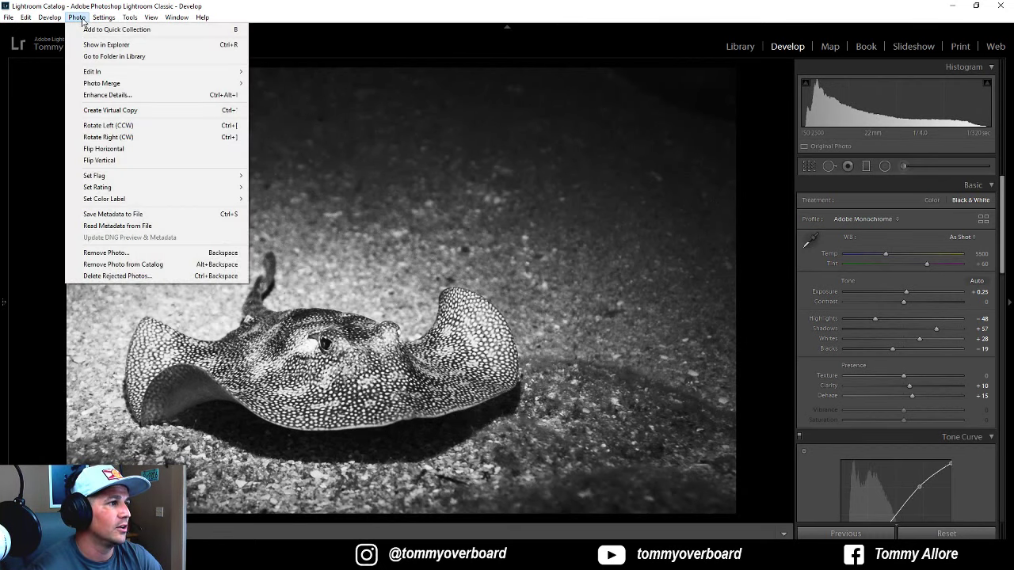
Step: Send the photo to Adobe Photoshop and duplicate the Background into Layer 1
{"action": "mouse_move", "coordinate": [104, 72]}
{"action": "left_click", "coordinate": [283, 73]}
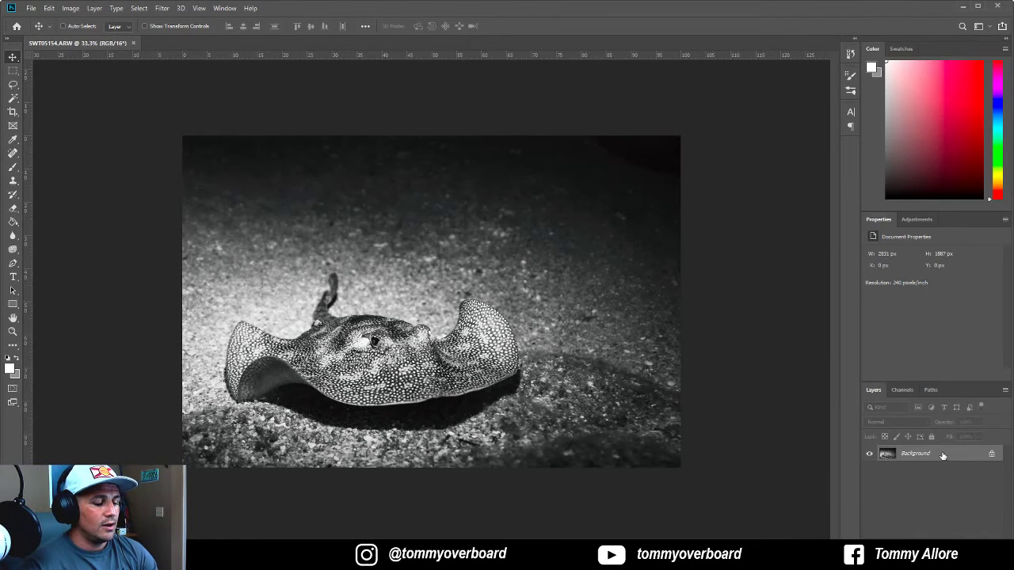
{"action": "key", "text": "ctrl+j"}
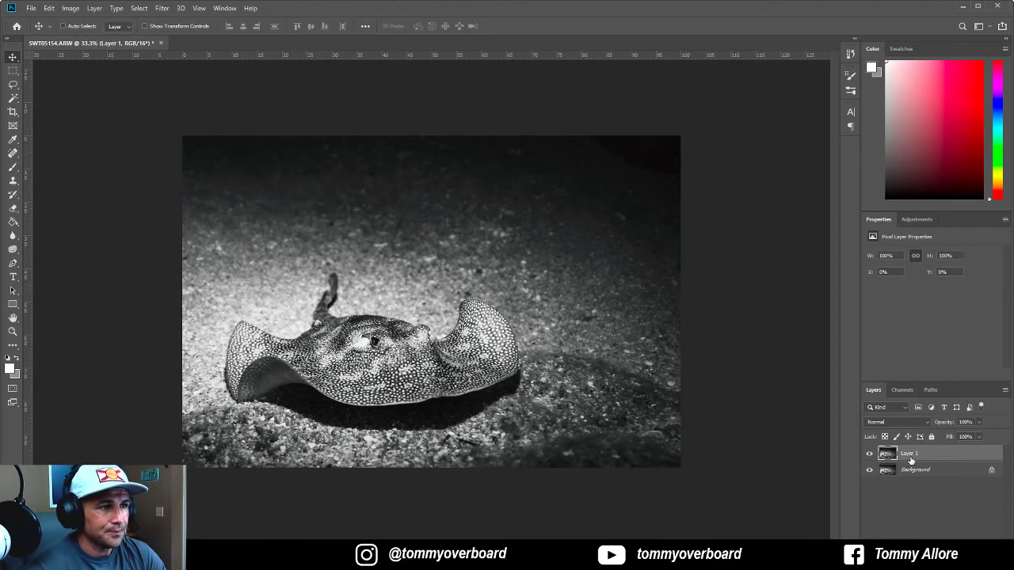
Step: Fit the image on screen and lasso-select the dark top-right corner
{"action": "left_click", "coordinate": [13, 332]}
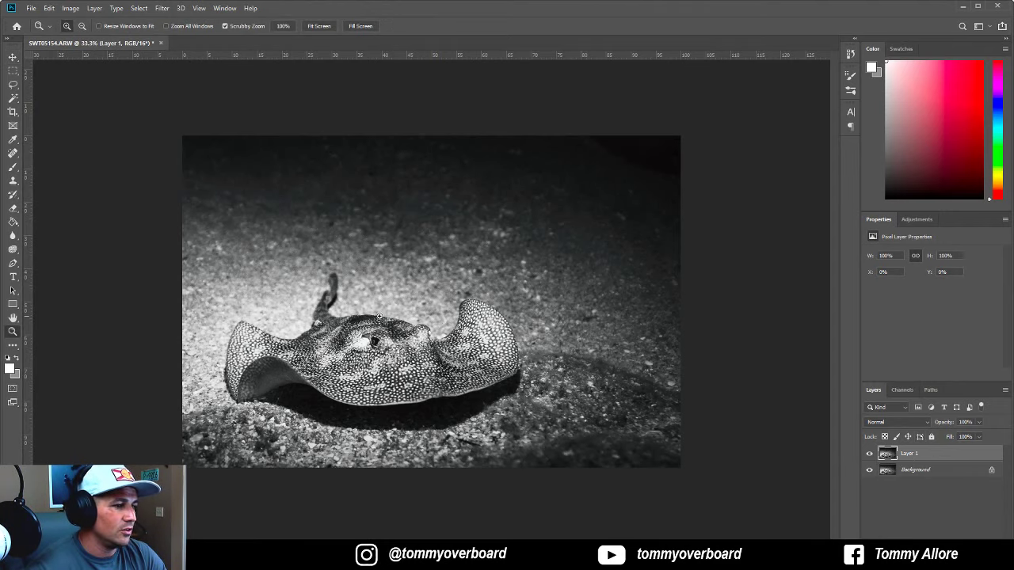
{"action": "left_click", "coordinate": [646, 161]}
{"action": "right_click", "coordinate": [354, 205]}
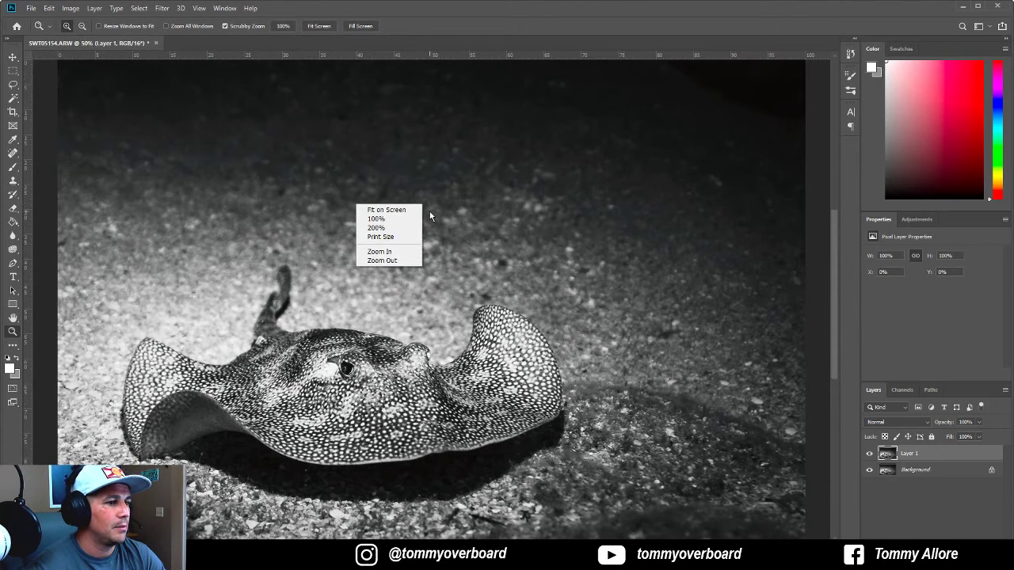
{"action": "left_click", "coordinate": [388, 210]}
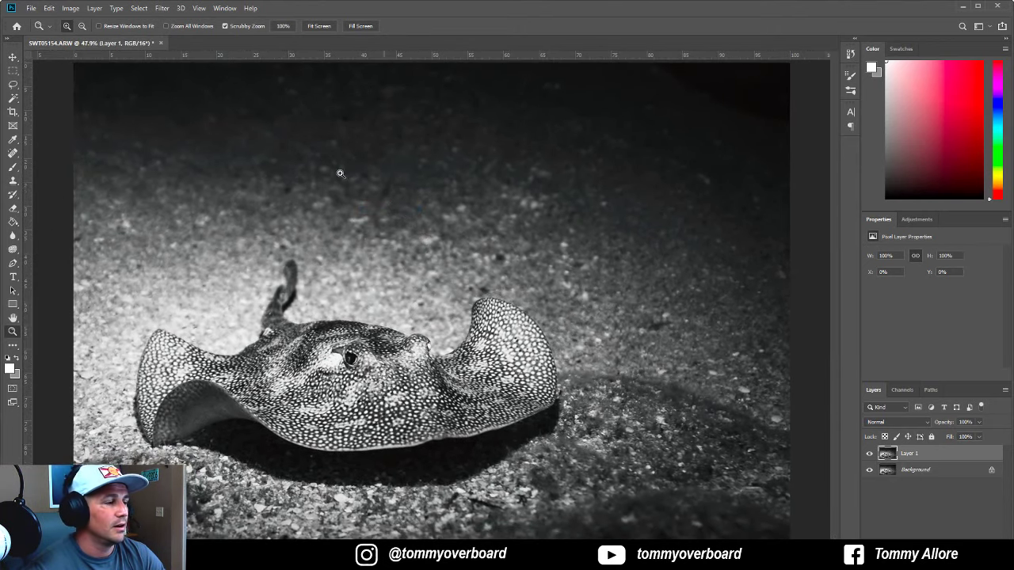
{"action": "left_click", "coordinate": [13, 84]}
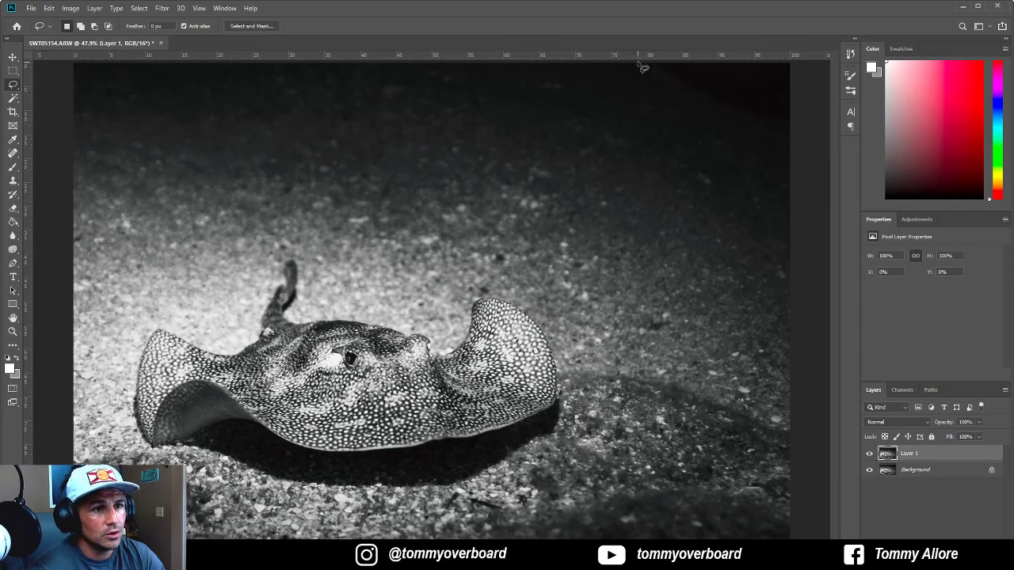
{"action": "mouse_move", "coordinate": [642, 68]}
{"action": "left_mouse_down"}
{"action": "mouse_move", "coordinate": [754, 125]}
{"action": "mouse_move", "coordinate": [804, 100]}
{"action": "mouse_move", "coordinate": [801, 55]}
{"action": "mouse_move", "coordinate": [649, 34]}
{"action": "left_mouse_up"}
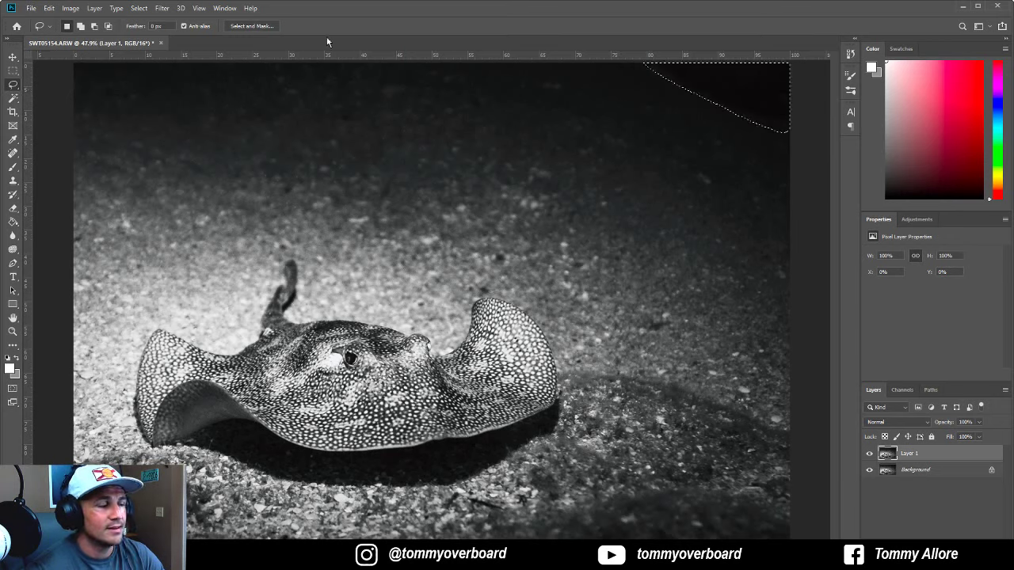
{"action": "left_click", "coordinate": [50, 9]}
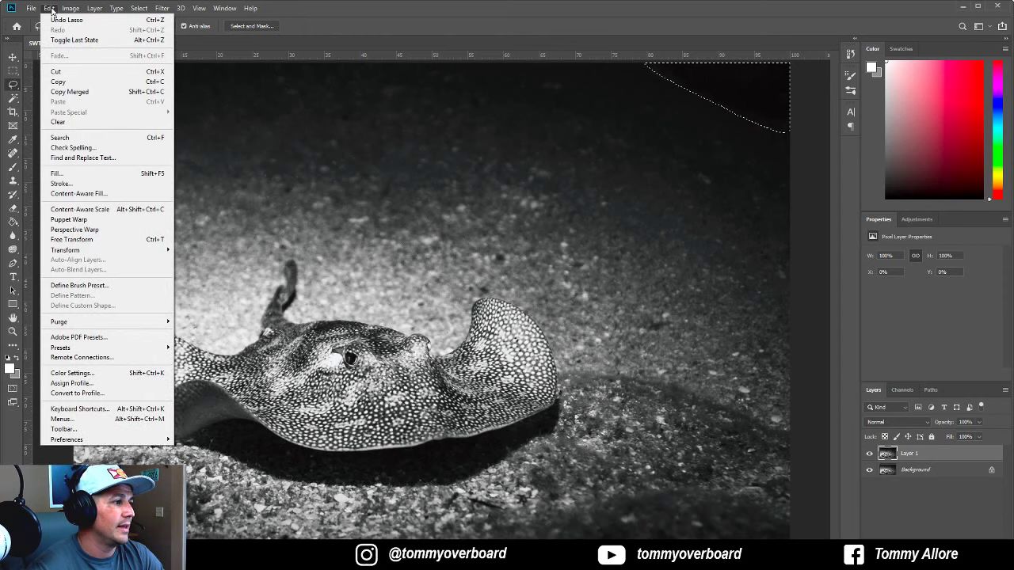
Step: Content-Aware Fill the dark top-right corner, excluding the stingray from the sampling area
{"action": "left_click", "coordinate": [100, 194]}
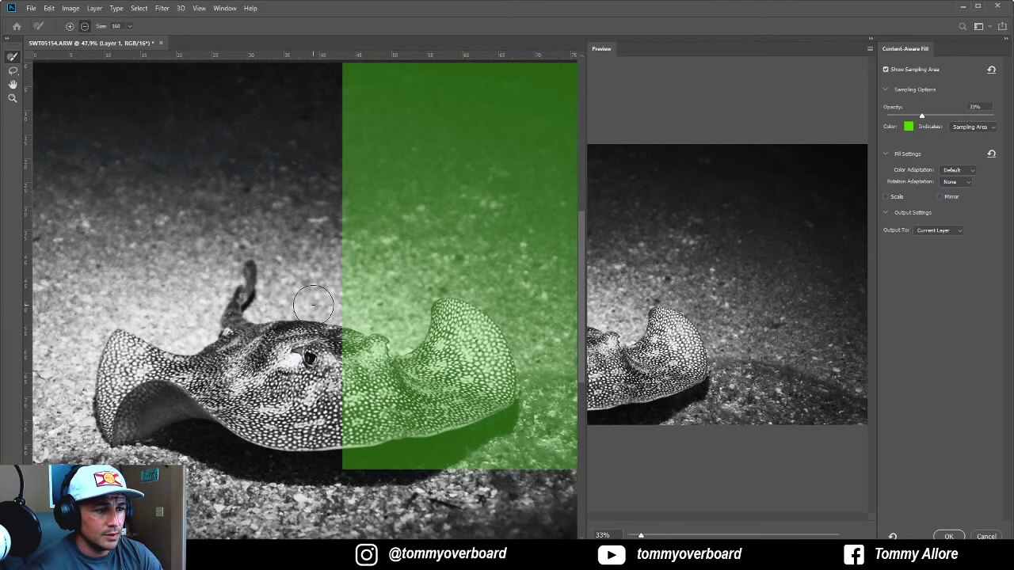
{"action": "scroll", "coordinate": [313, 305], "scroll_direction": "up", "scroll_amount": 1}
{"action": "scroll", "coordinate": [313, 305], "scroll_direction": "down", "scroll_amount": 1}
{"action": "key", "text": "bracketright"}
{"action": "key", "text": "bracketright"}
{"action": "key", "text": "bracketright"}
{"action": "key", "text": "bracketright"}
{"action": "key", "text": "bracketright"}
{"action": "key", "text": "bracketright"}
{"action": "left_click_drag", "start_coordinate": [491, 356], "coordinate": [190, 400]}
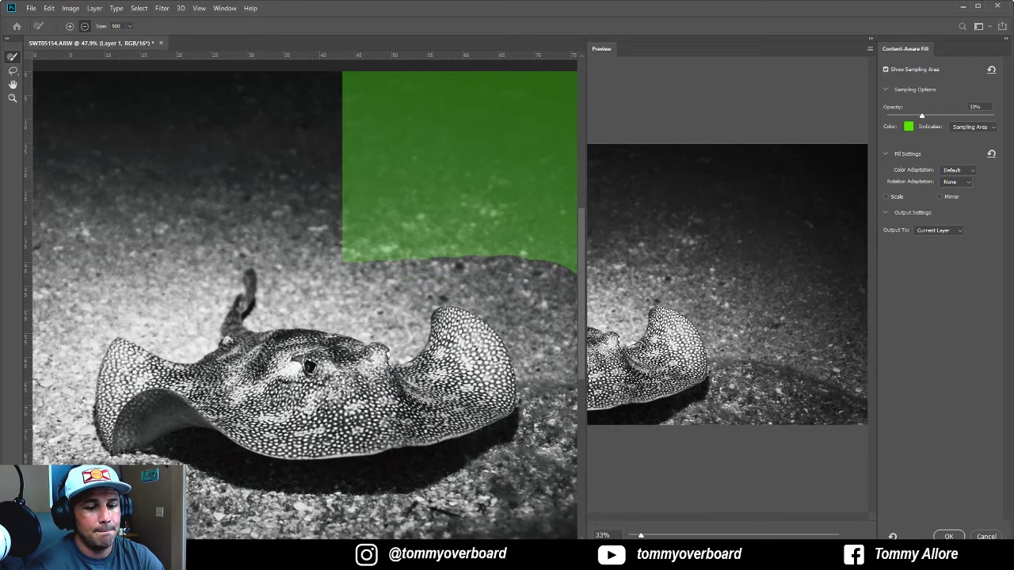
{"action": "left_click", "coordinate": [947, 536]}
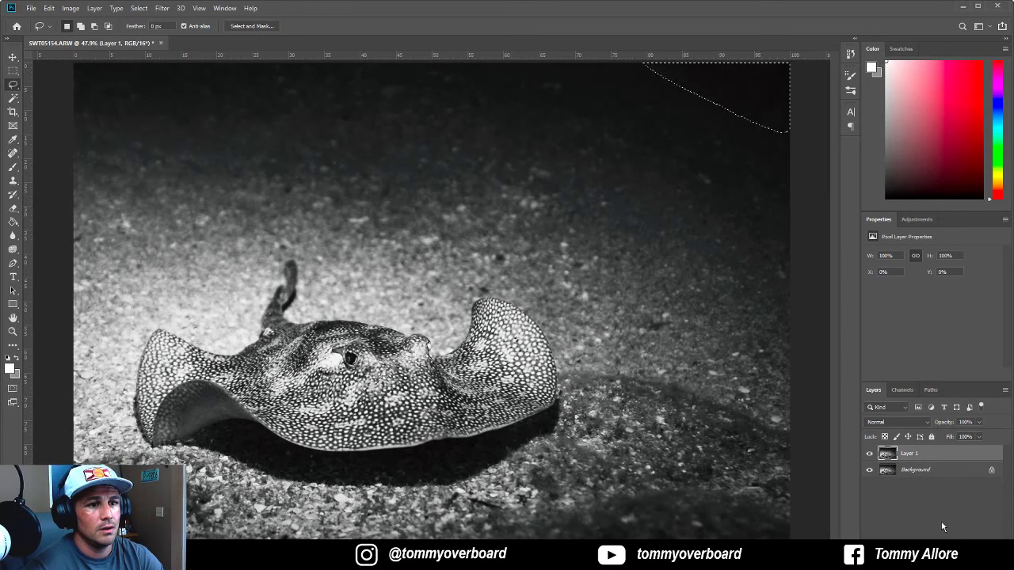
Step: Deselect, then zoom into the corner and toggle Layer 1 to compare the patch with the original
{"action": "key", "text": "m"}
{"action": "key", "text": "ctrl+d"}
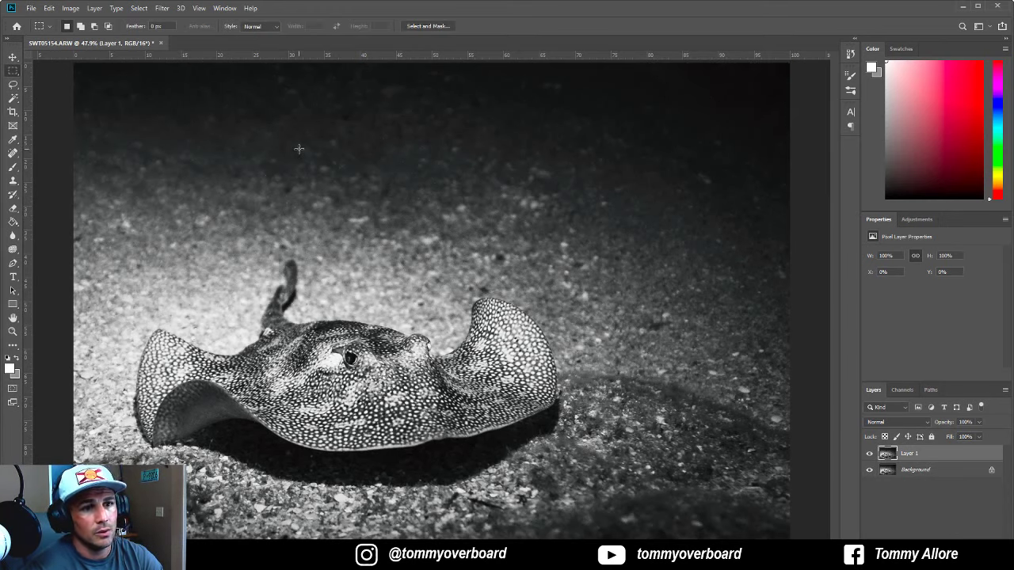
{"action": "left_click", "coordinate": [870, 454]}
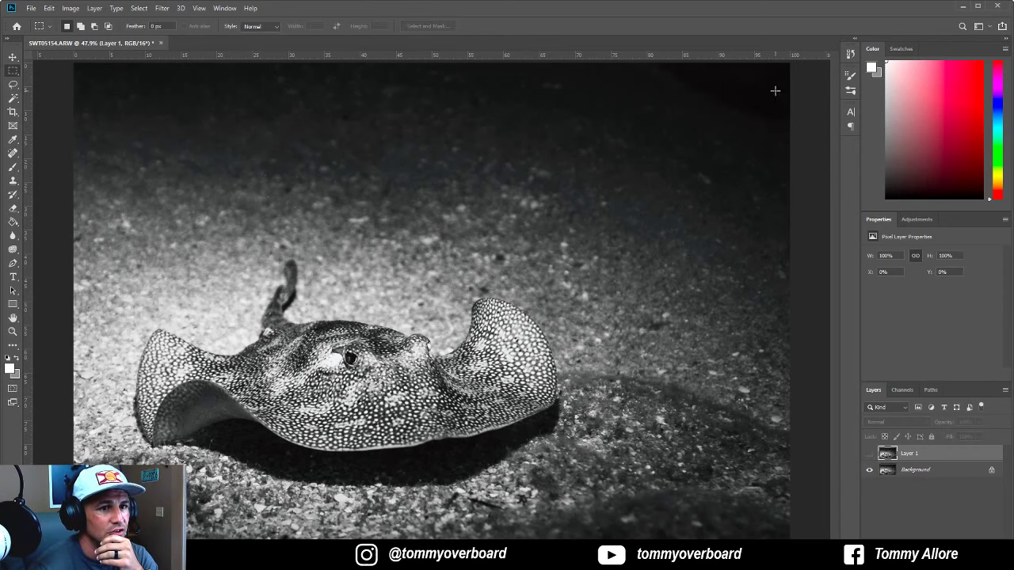
{"action": "left_click", "coordinate": [13, 332]}
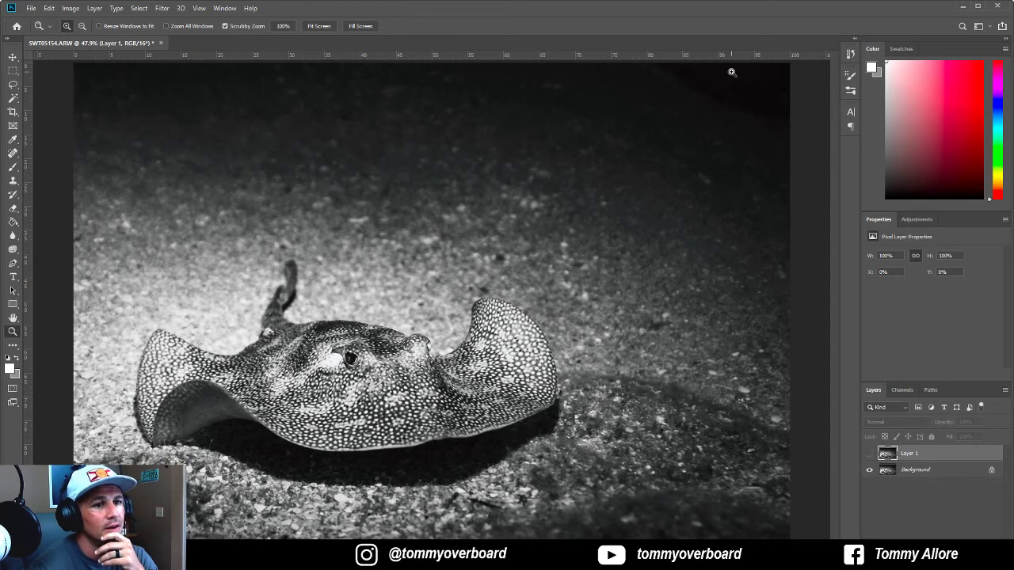
{"action": "left_click_drag", "start_coordinate": [732, 73], "coordinate": [751, 102]}
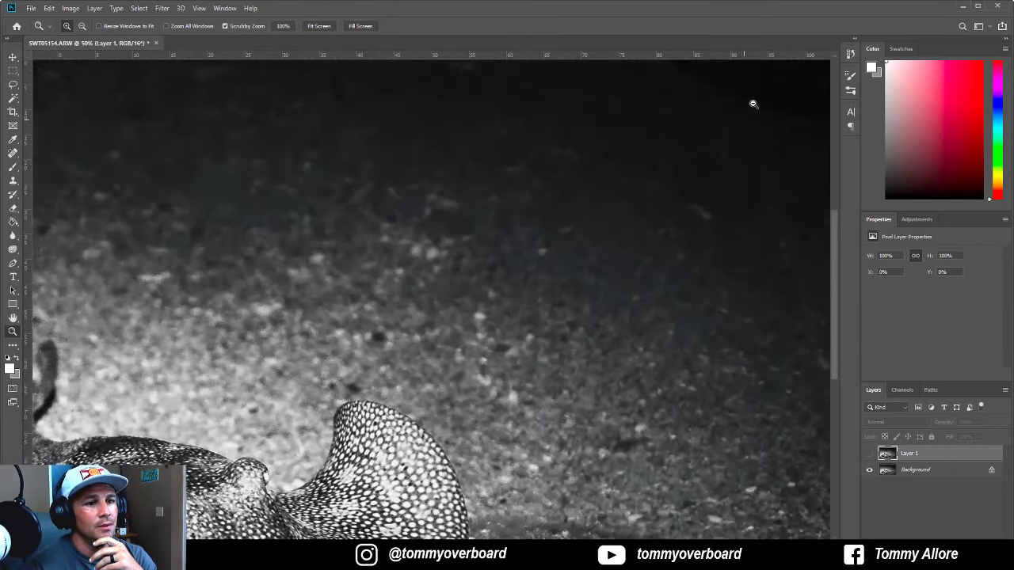
{"action": "left_click_drag", "start_coordinate": [833, 222], "coordinate": [837, 182]}
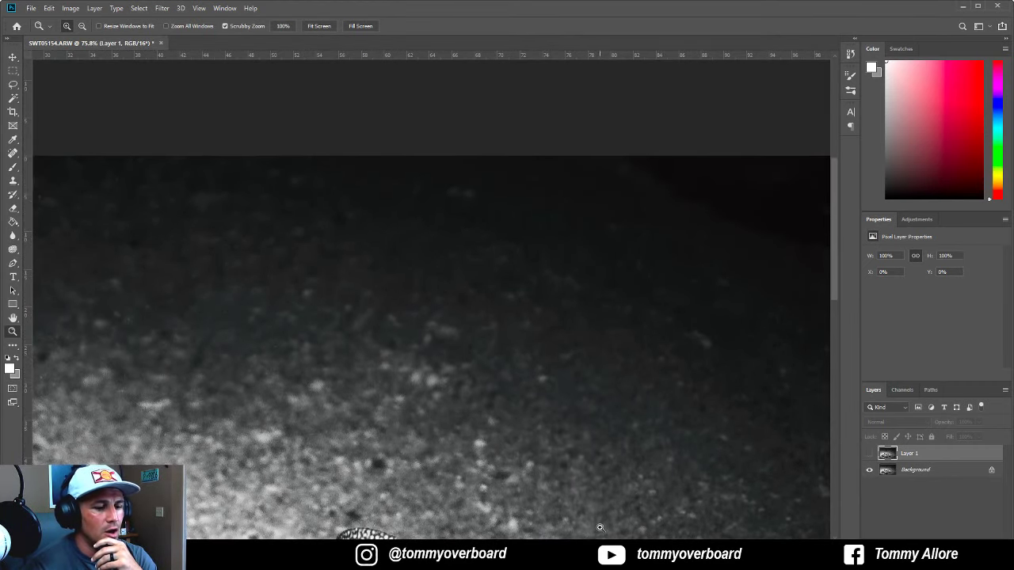
{"action": "scroll", "coordinate": [614, 433], "scroll_direction": "right", "scroll_amount": 3}
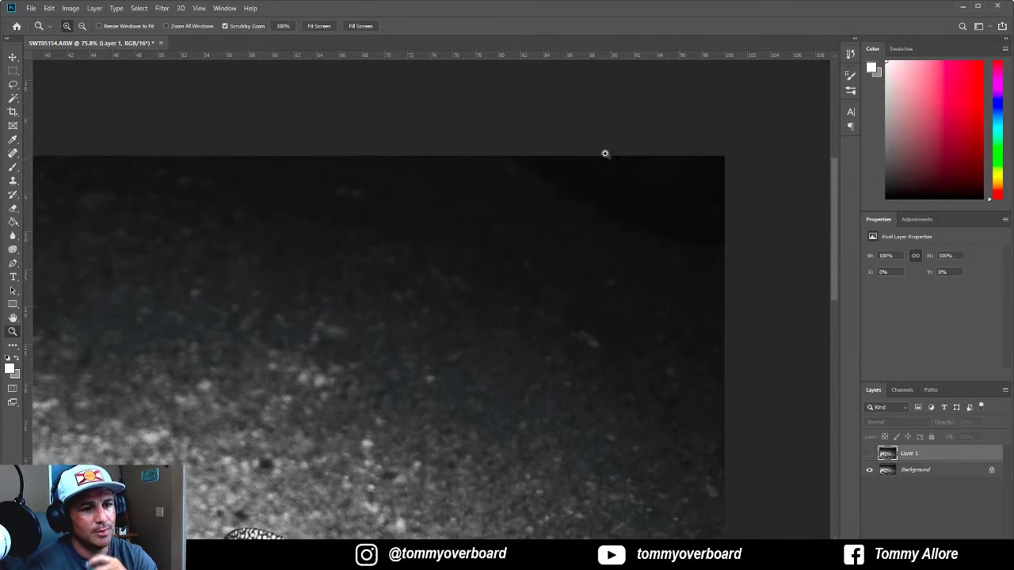
{"action": "left_click", "coordinate": [870, 454]}
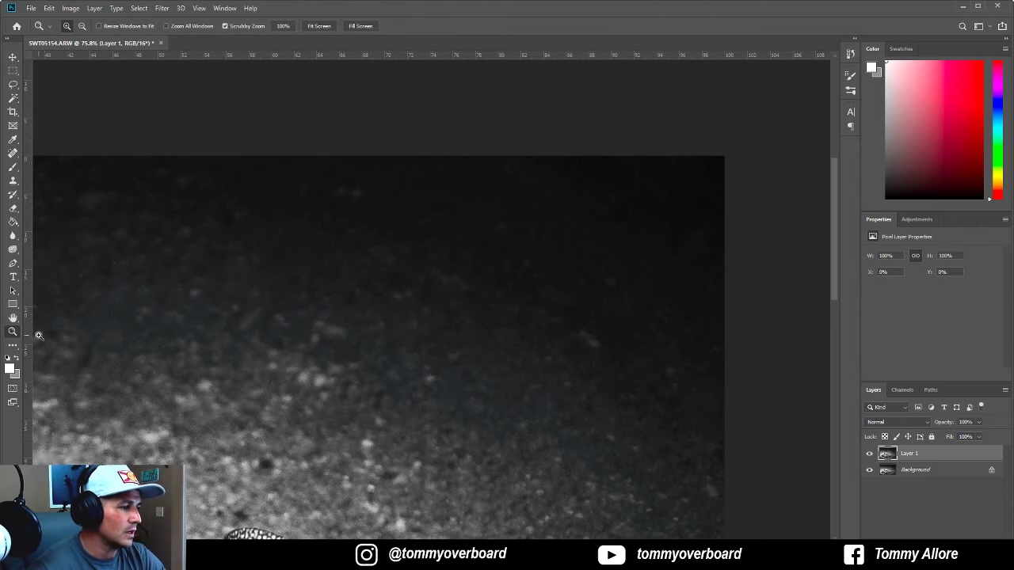
Step: Fit the photo on screen, then save and close the stingray document
{"action": "right_click", "coordinate": [204, 326]}
{"action": "left_click", "coordinate": [229, 335]}
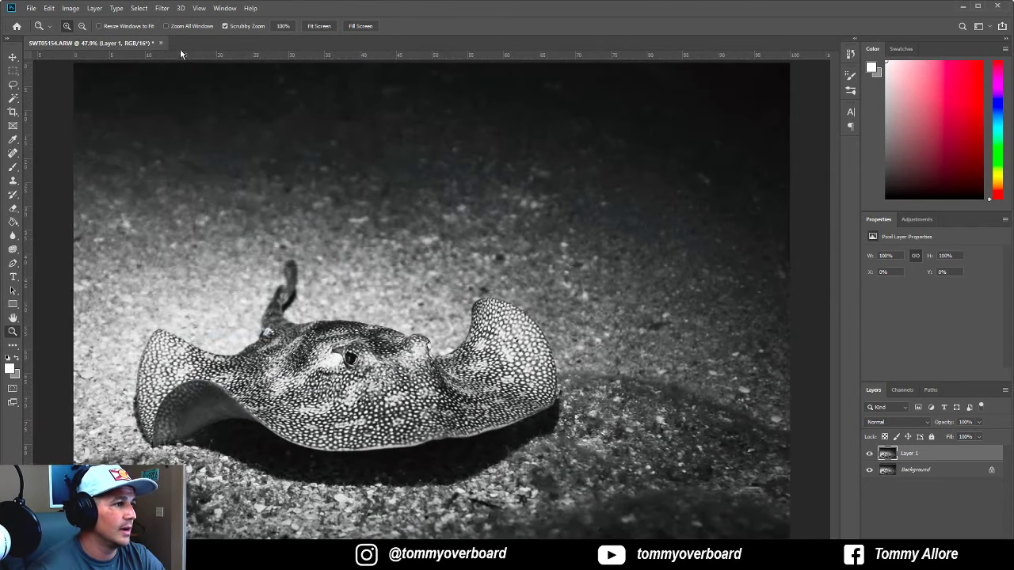
{"action": "left_click", "coordinate": [160, 43]}
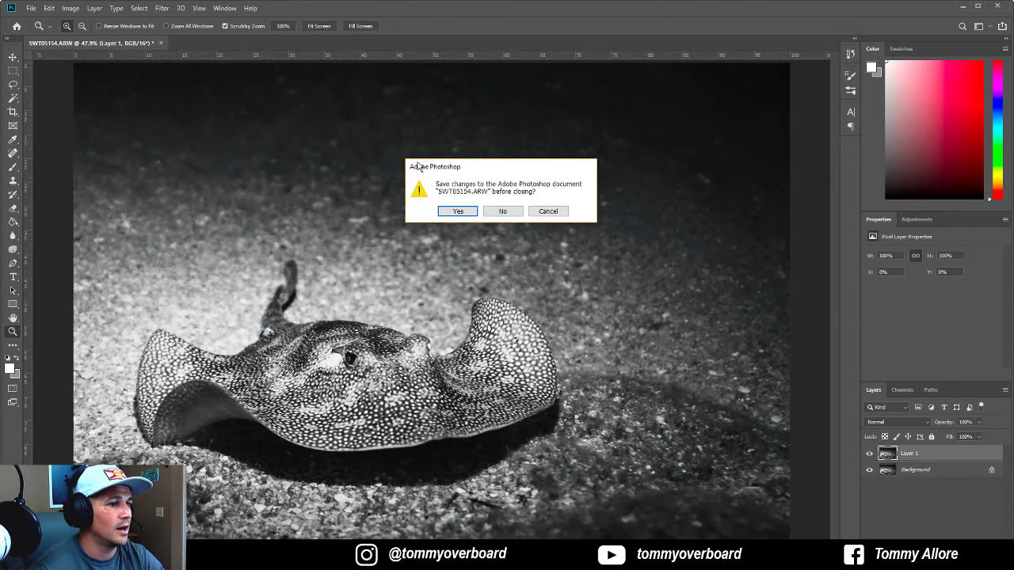
{"action": "left_click", "coordinate": [458, 212]}
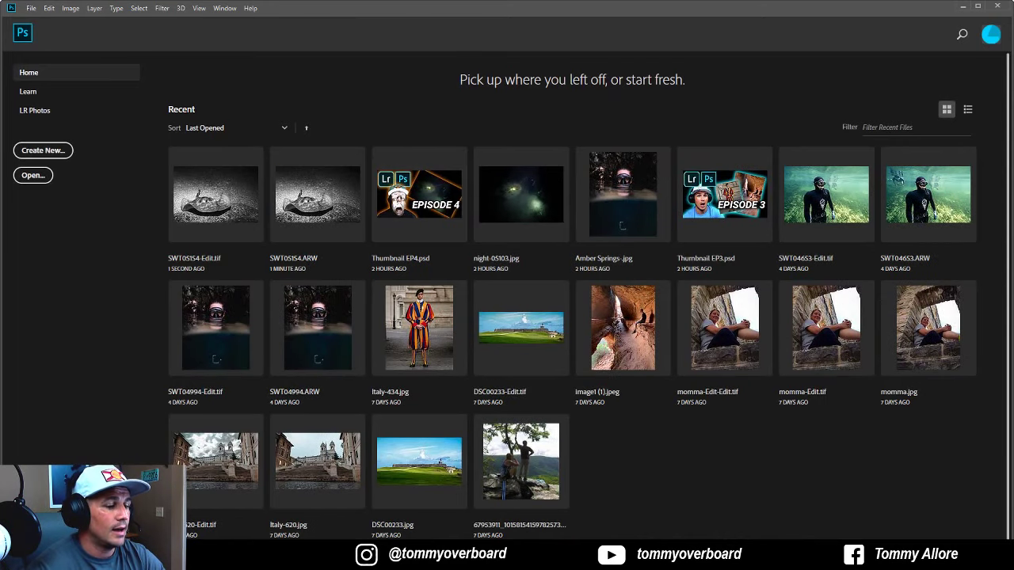
Step: Back in Lightroom, reset the original stingray ARW to its default colour
{"action": "key", "text": "alt+Tab"}
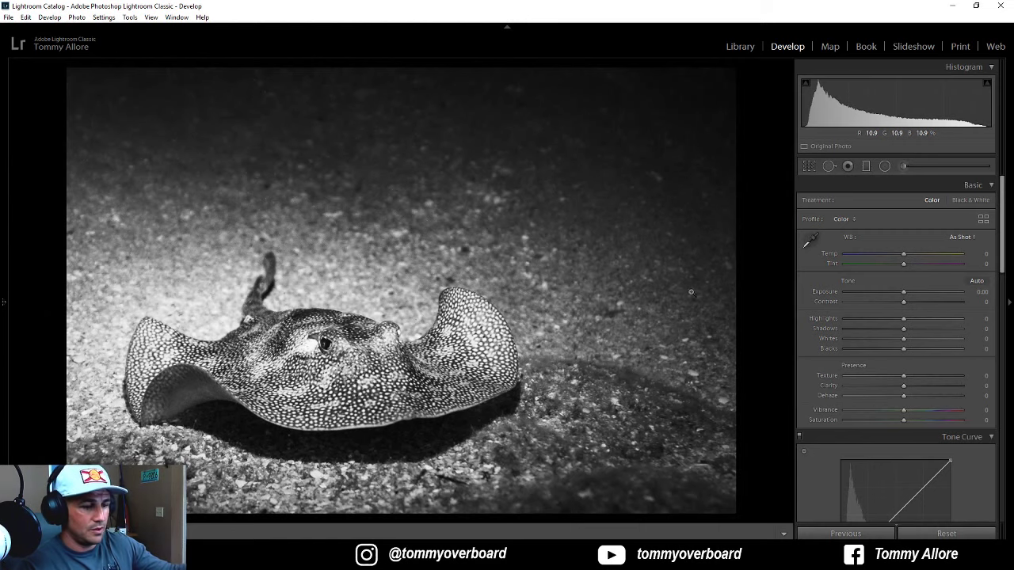
{"action": "key", "text": "F6"}
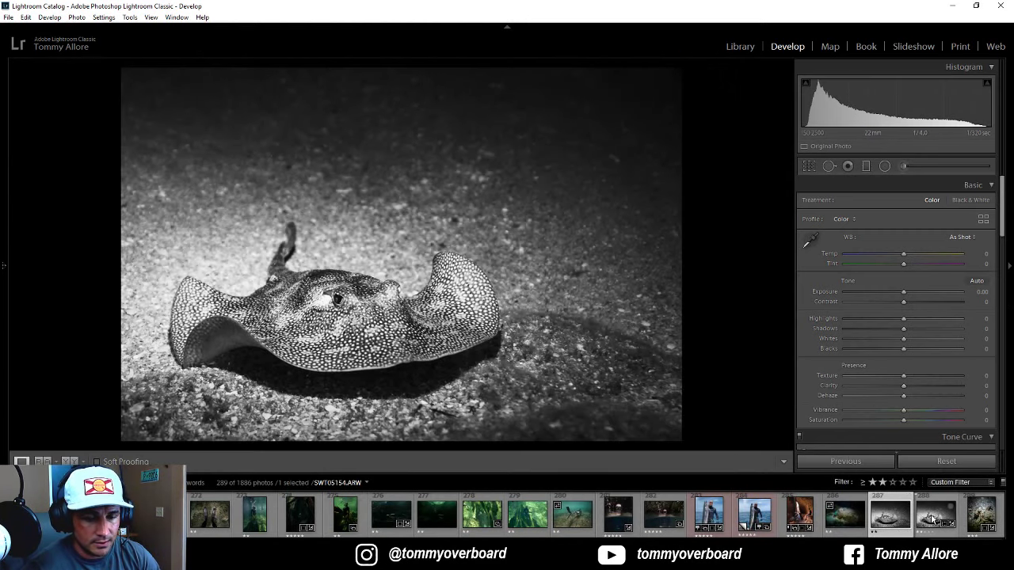
{"action": "left_click", "coordinate": [932, 519]}
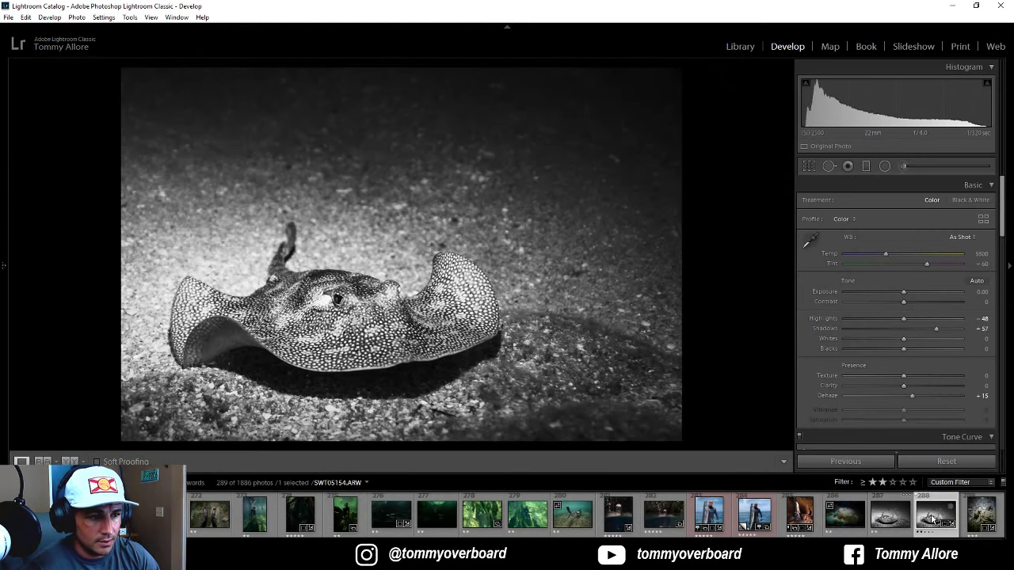
{"action": "left_click", "coordinate": [939, 466]}
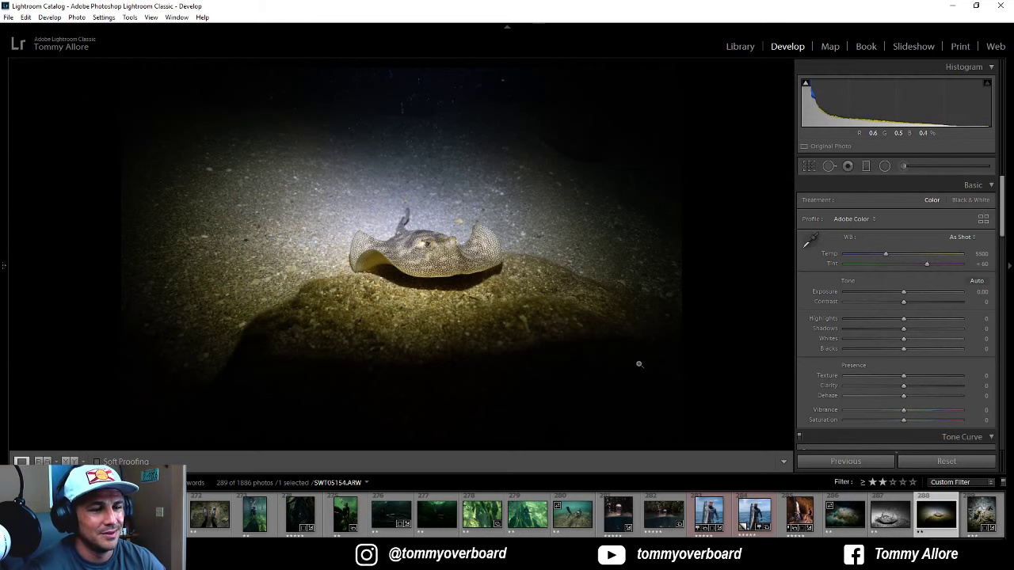
Step: Compare the black-and-white -Edit.tif with the colour original, then open the Stream 2 collection
{"action": "left_click", "coordinate": [889, 517]}
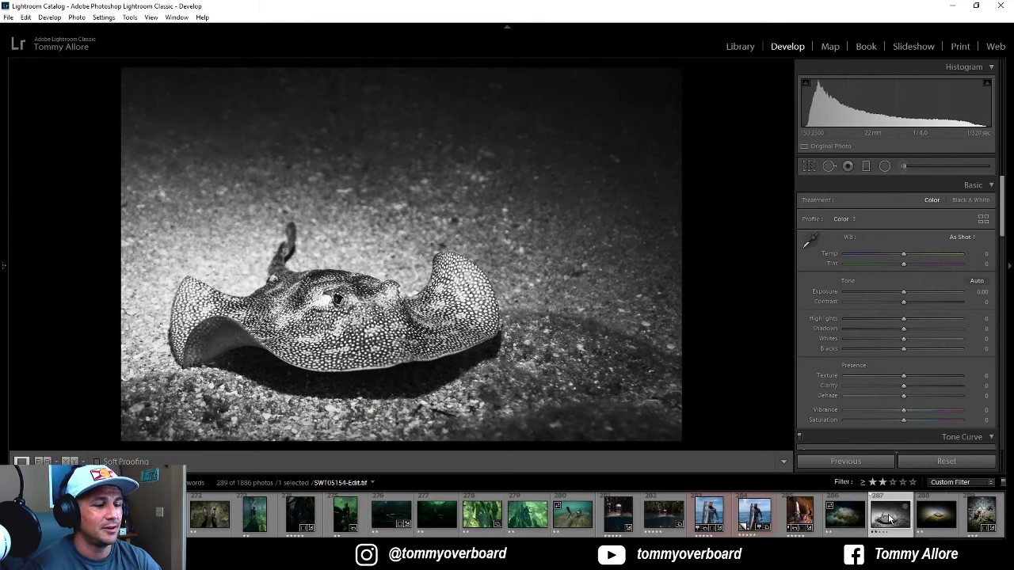
{"action": "left_click", "coordinate": [888, 514]}
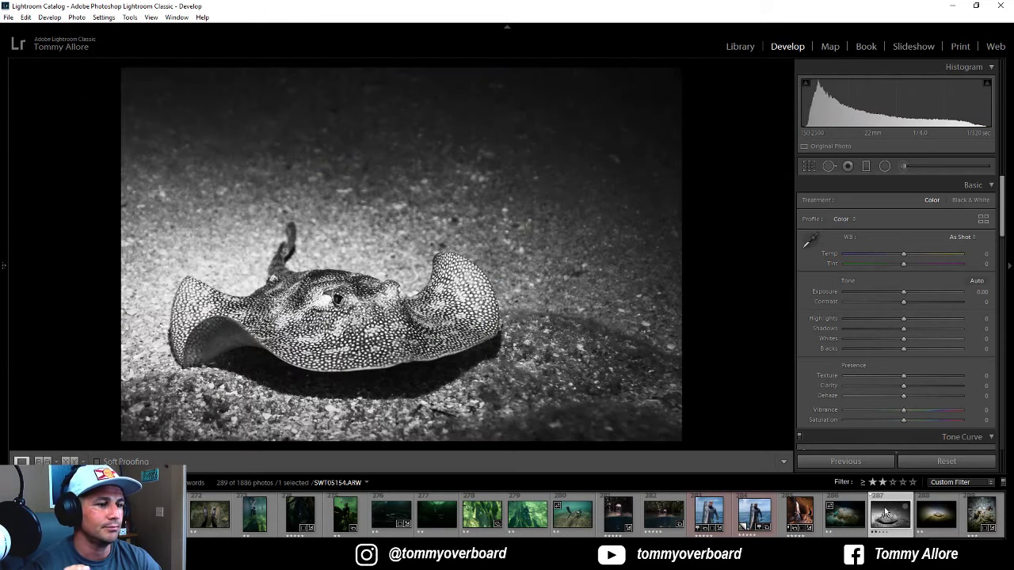
{"action": "left_click", "coordinate": [888, 515]}
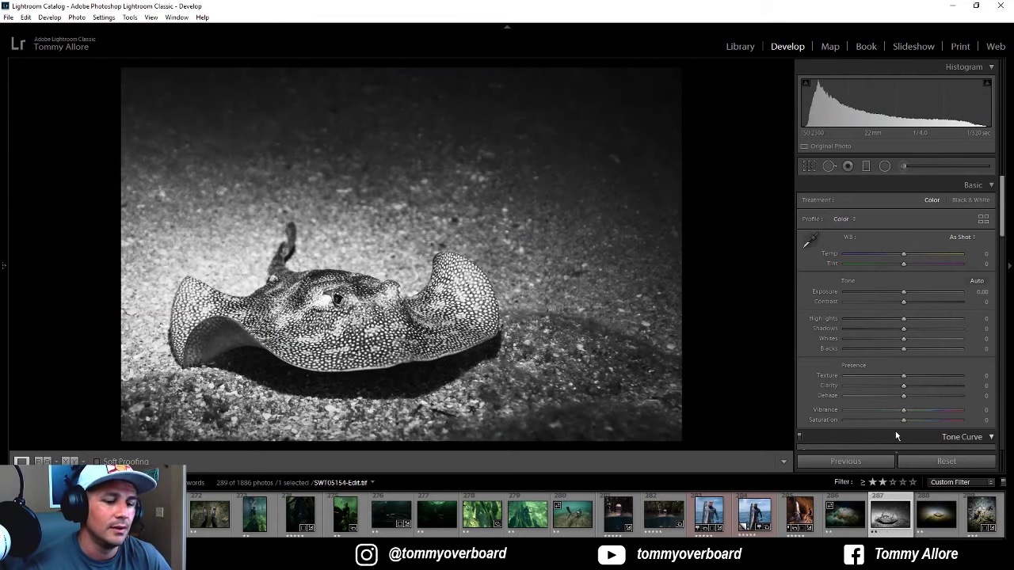
{"action": "key", "text": "Right"}
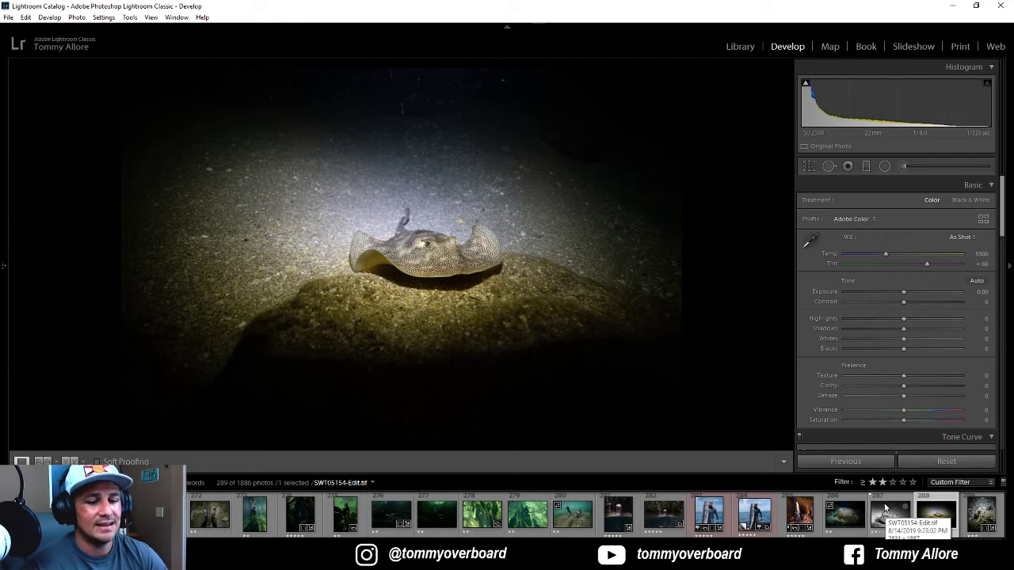
{"action": "left_click", "coordinate": [982, 513]}
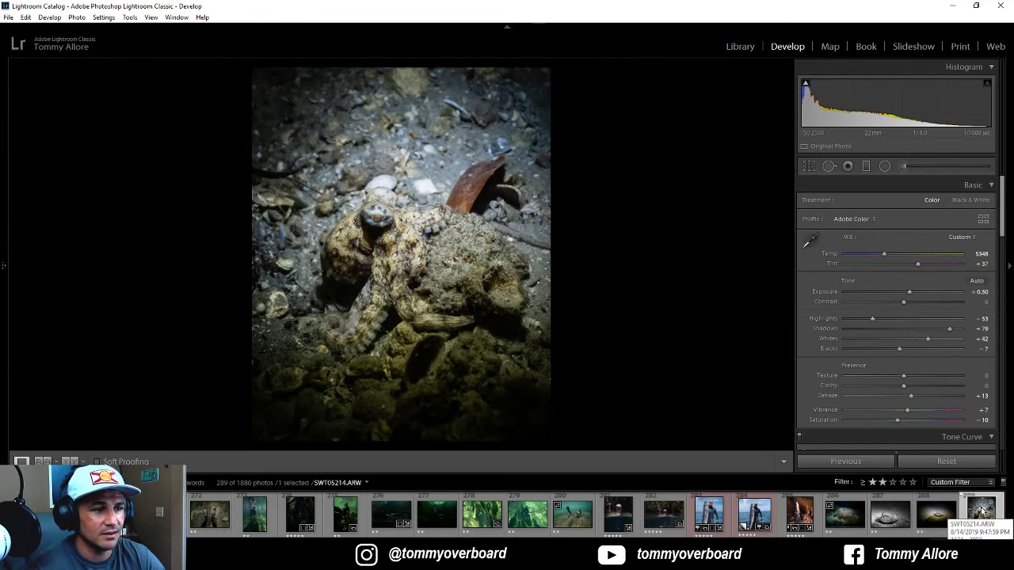
{"action": "left_click", "coordinate": [889, 517]}
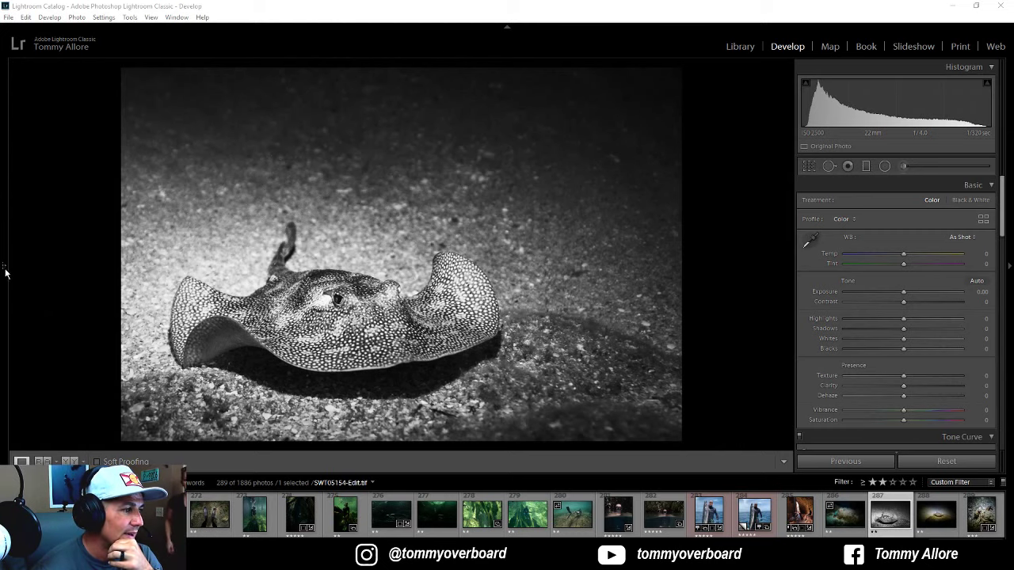
{"action": "mouse_move", "coordinate": [4, 271]}
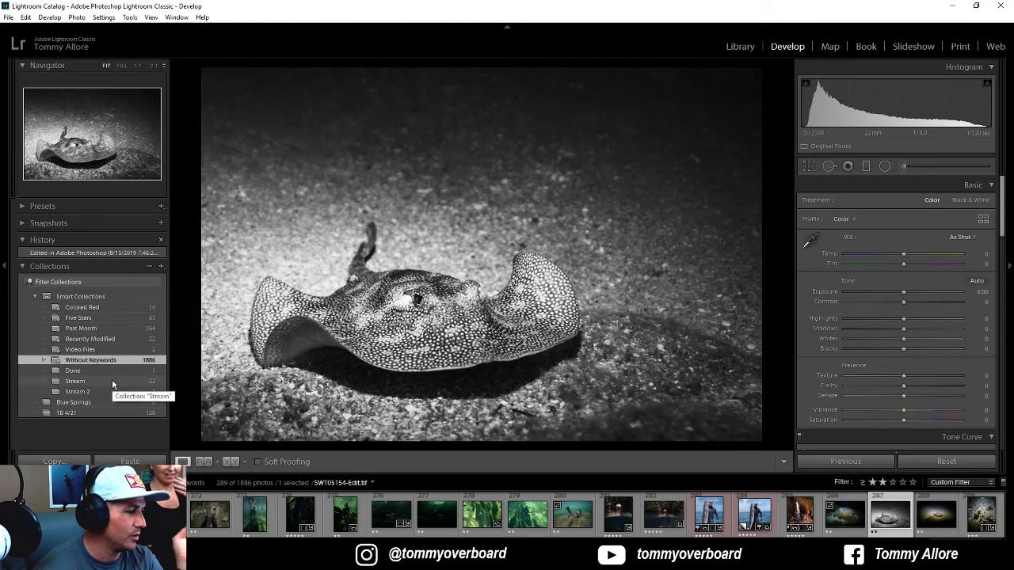
{"action": "left_click", "coordinate": [113, 391]}
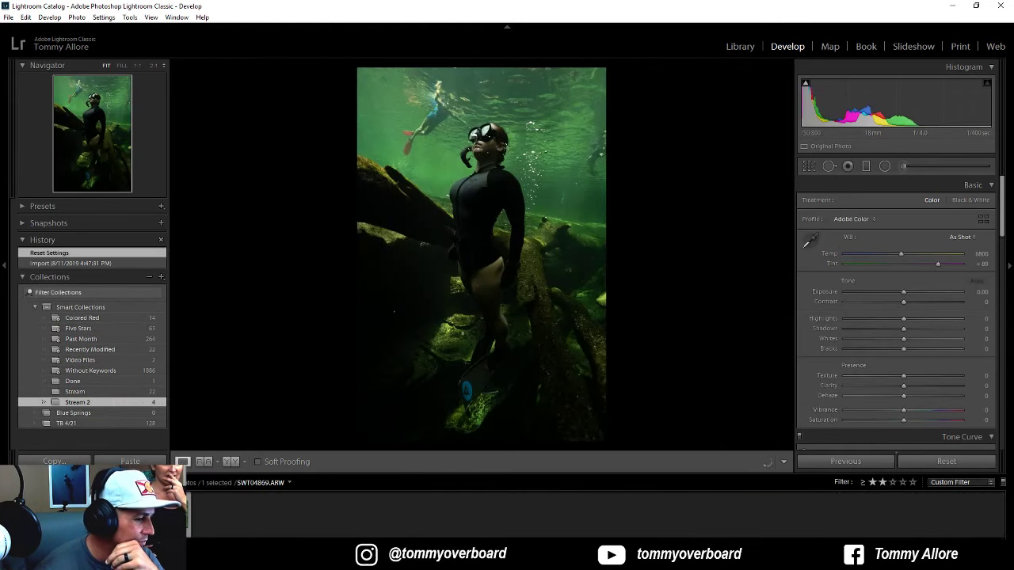
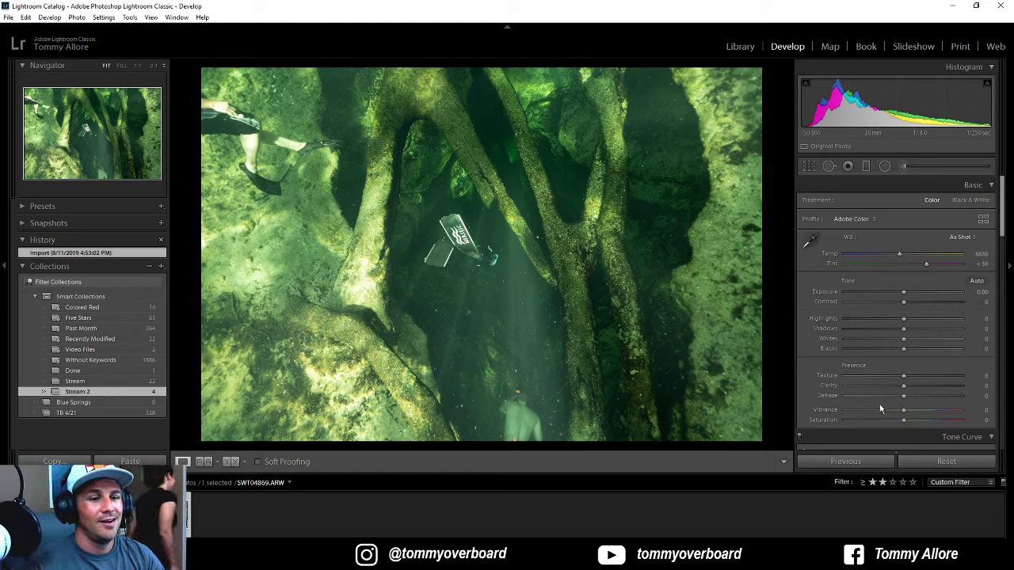
Step: Enable Profile Corrections and Remove Chromatic Aberration in Lens Corrections
{"action": "scroll", "coordinate": [890, 373], "scroll_direction": "down", "scroll_amount": 10}
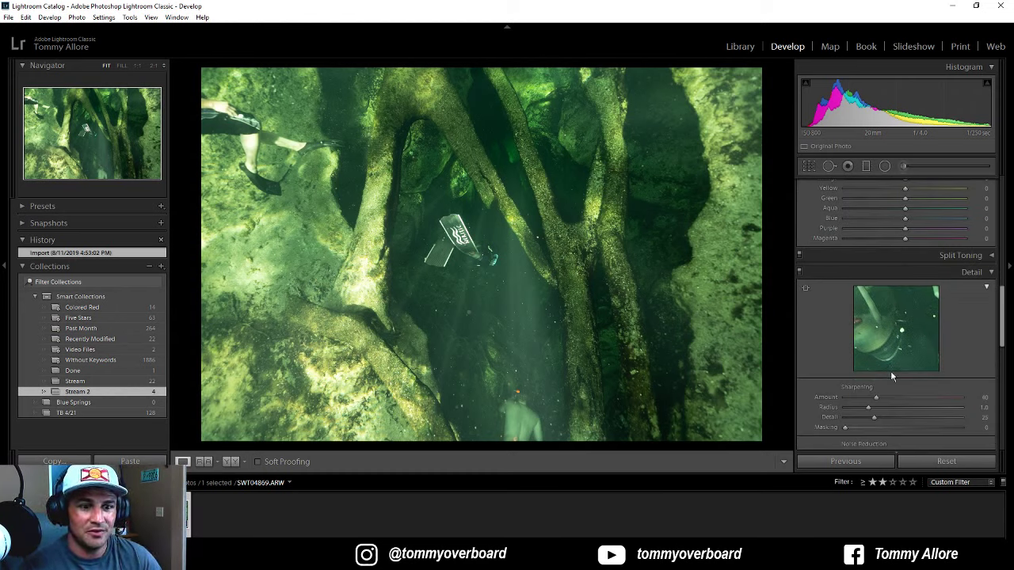
{"action": "scroll", "coordinate": [890, 372], "scroll_direction": "down", "scroll_amount": 3}
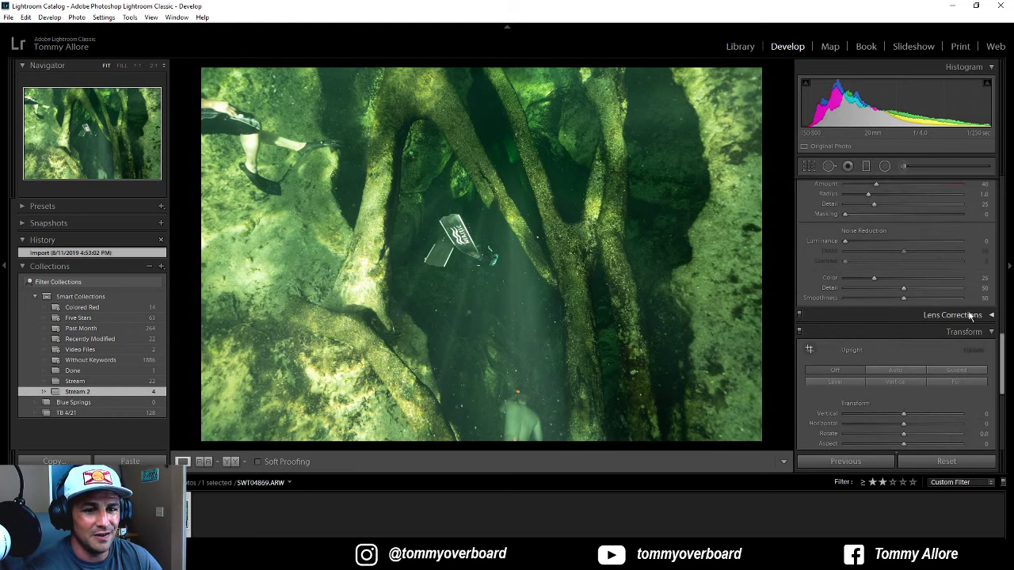
{"action": "left_click", "coordinate": [971, 315]}
{"action": "left_click", "coordinate": [805, 305]}
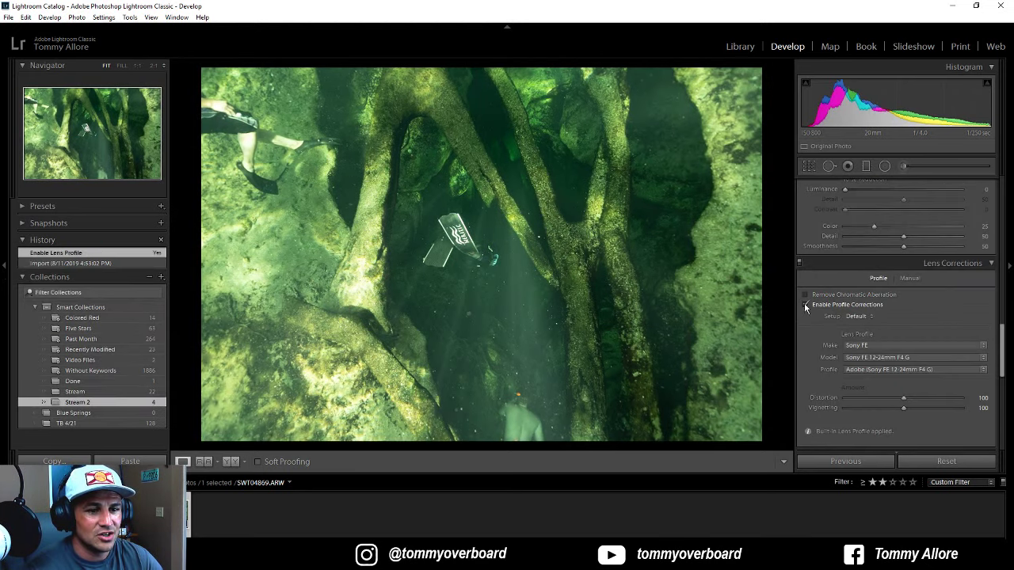
{"action": "left_click", "coordinate": [806, 295]}
{"action": "left_click", "coordinate": [956, 264]}
Step: Try Auto white balance, undo it, then set Temp 5846 and Tint +64
{"action": "scroll", "coordinate": [865, 294], "scroll_direction": "up", "scroll_amount": 5}
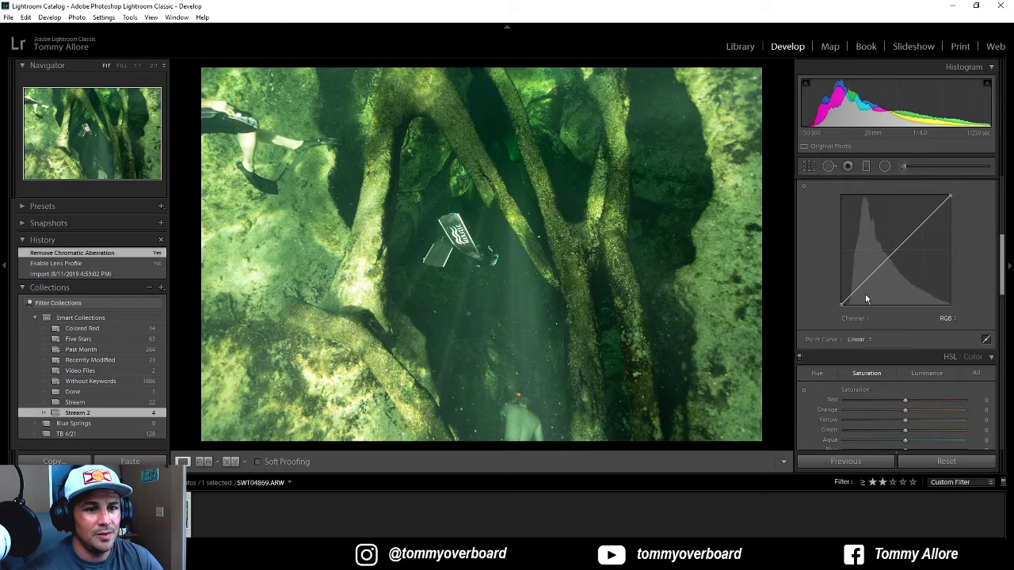
{"action": "scroll", "coordinate": [871, 281], "scroll_direction": "up", "scroll_amount": 4}
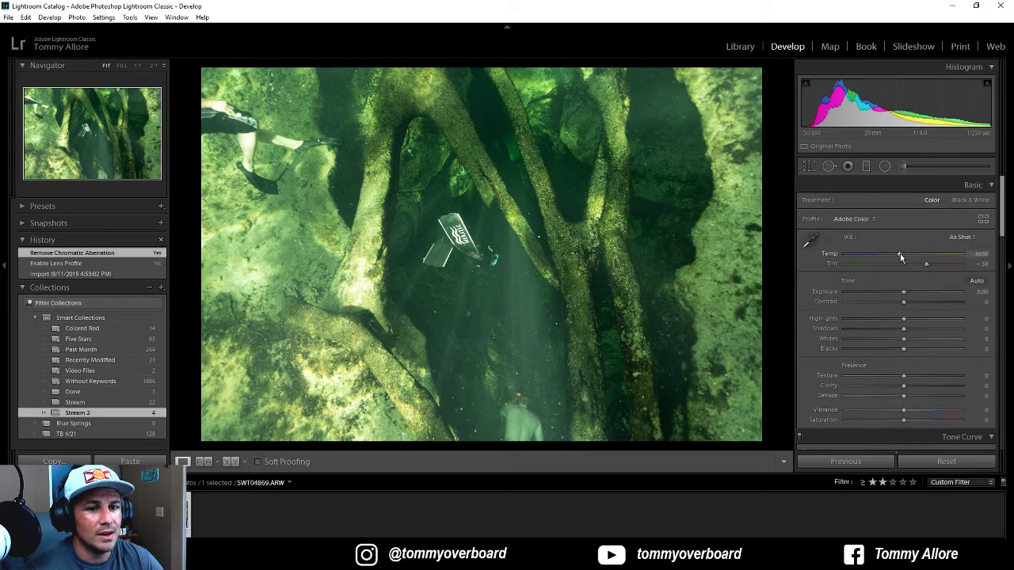
{"action": "left_click", "coordinate": [962, 237]}
{"action": "left_click", "coordinate": [938, 262]}
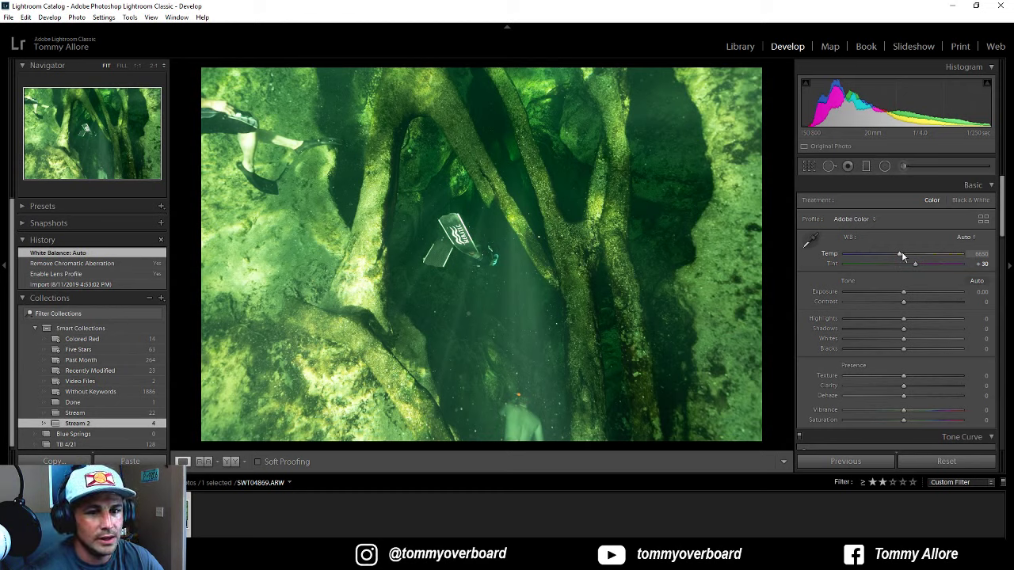
{"action": "key", "text": "ctrl+z"}
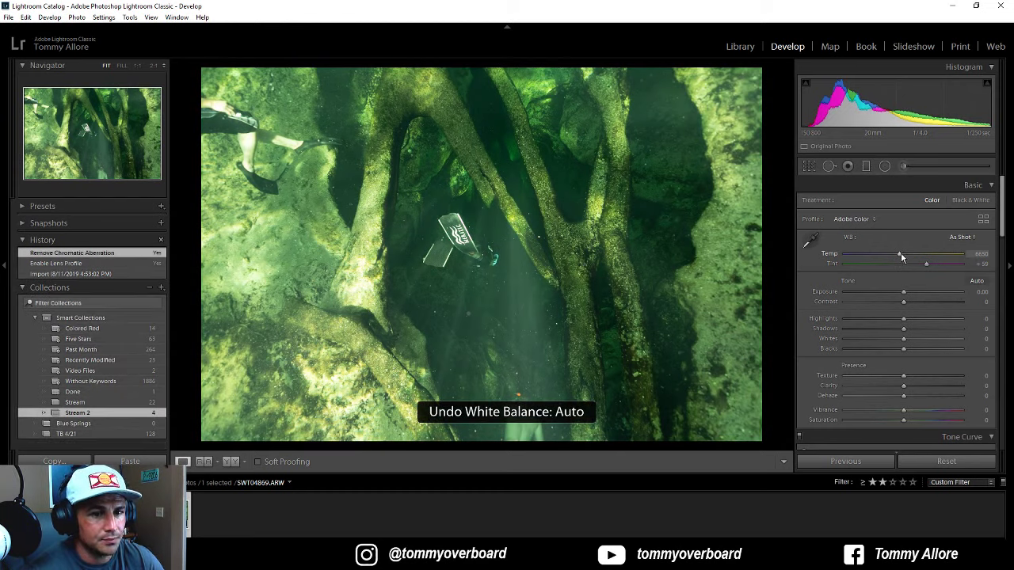
{"action": "left_click_drag", "start_coordinate": [900, 255], "coordinate": [928, 265]}
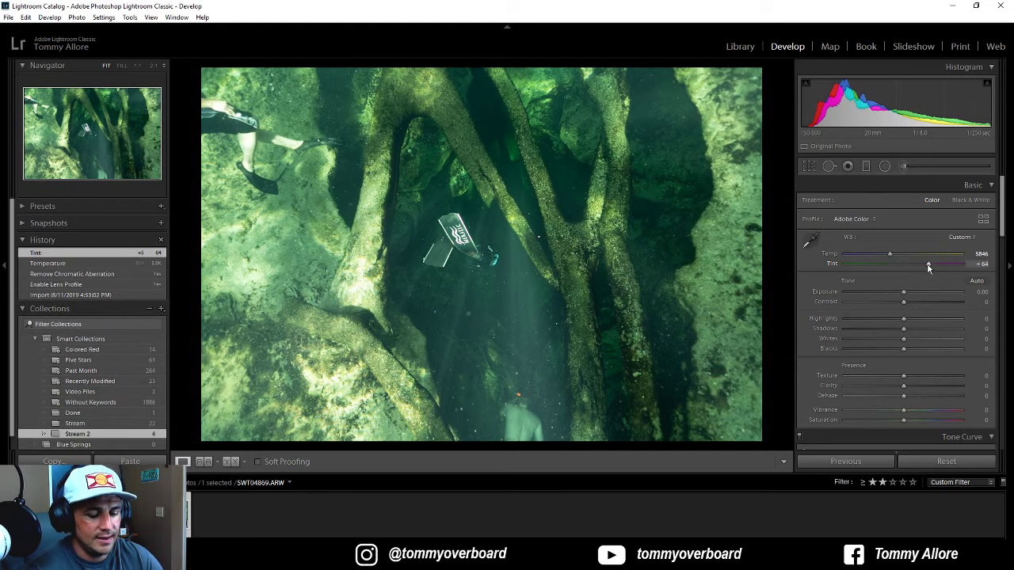
{"action": "key", "text": "backslash"}
{"action": "key", "text": "backslash"}
{"action": "key", "text": "backslash"}
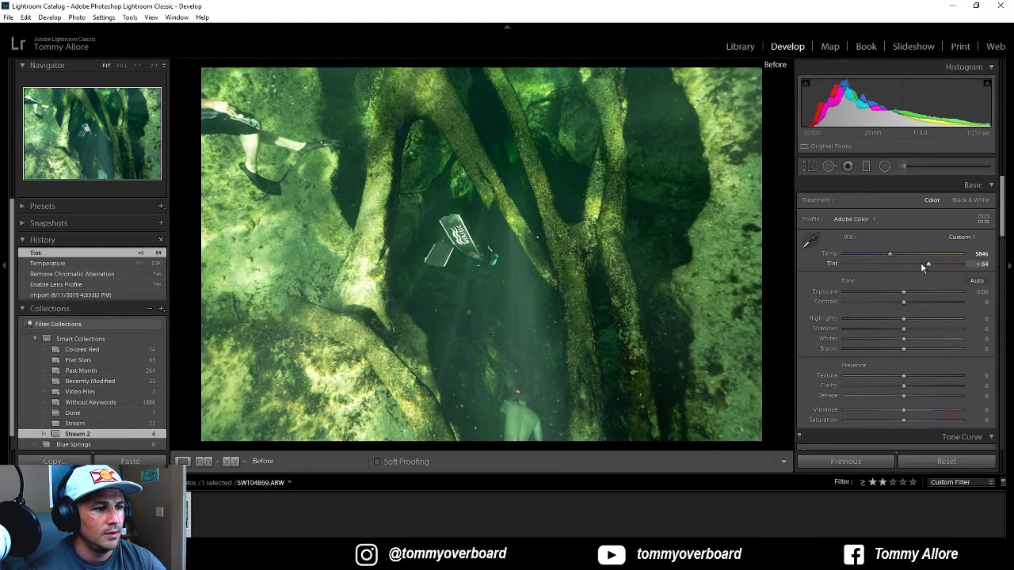
{"action": "key", "text": "backslash"}
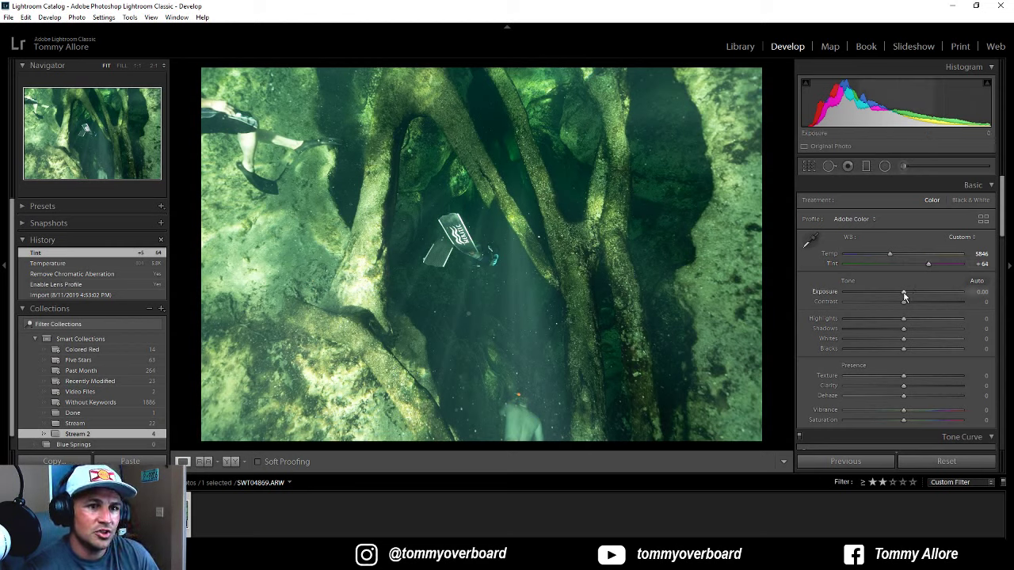
Step: Set Exposure +0.07, Highlights −62, Shadows +11, Blacks −31, Clarity +4, Dehaze +12, Saturation −11, checking before/after
{"action": "left_click_drag", "start_coordinate": [904, 296], "coordinate": [885, 347]}
{"action": "key", "text": "backslash"}
{"action": "key", "text": "backslash"}
{"action": "key", "text": "backslash"}
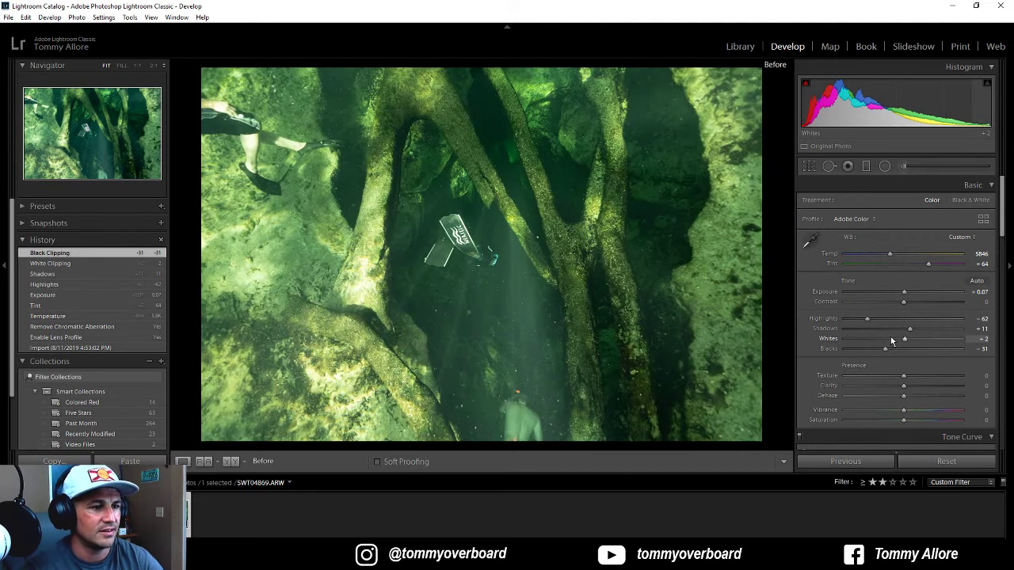
{"action": "key", "text": "backslash"}
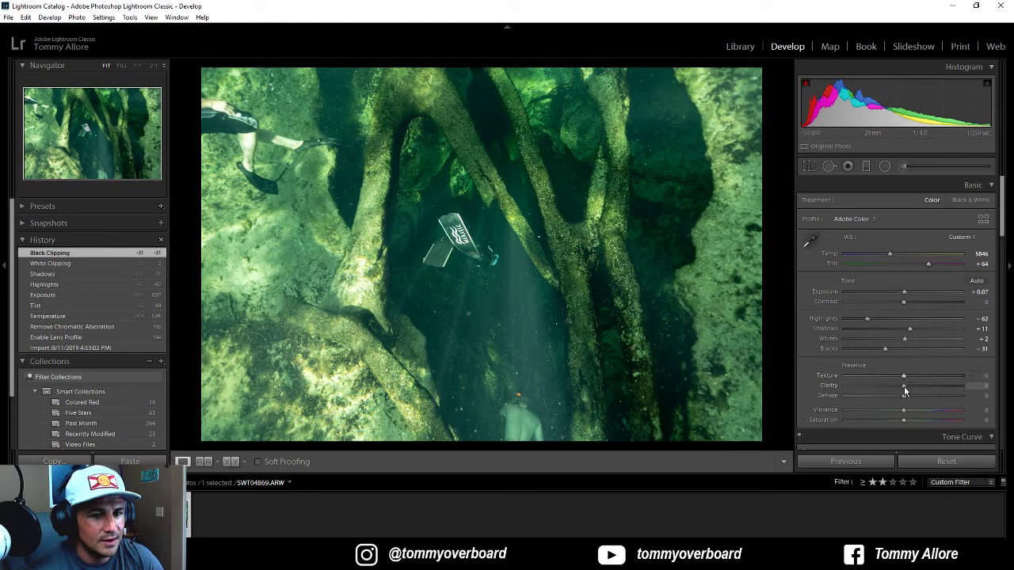
{"action": "left_click_drag", "start_coordinate": [906, 392], "coordinate": [895, 420]}
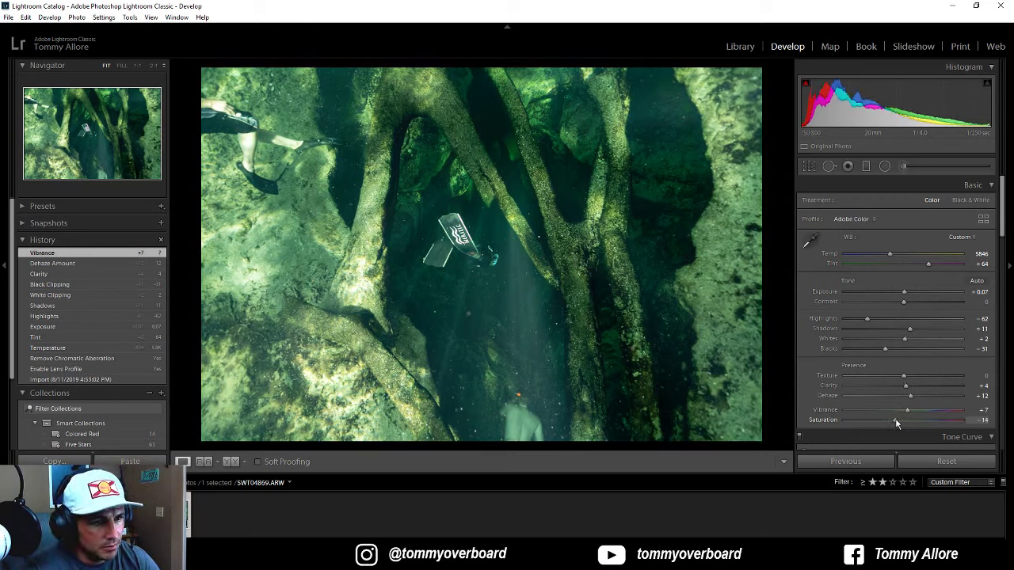
{"action": "left_click_drag", "start_coordinate": [898, 421], "coordinate": [897, 419]}
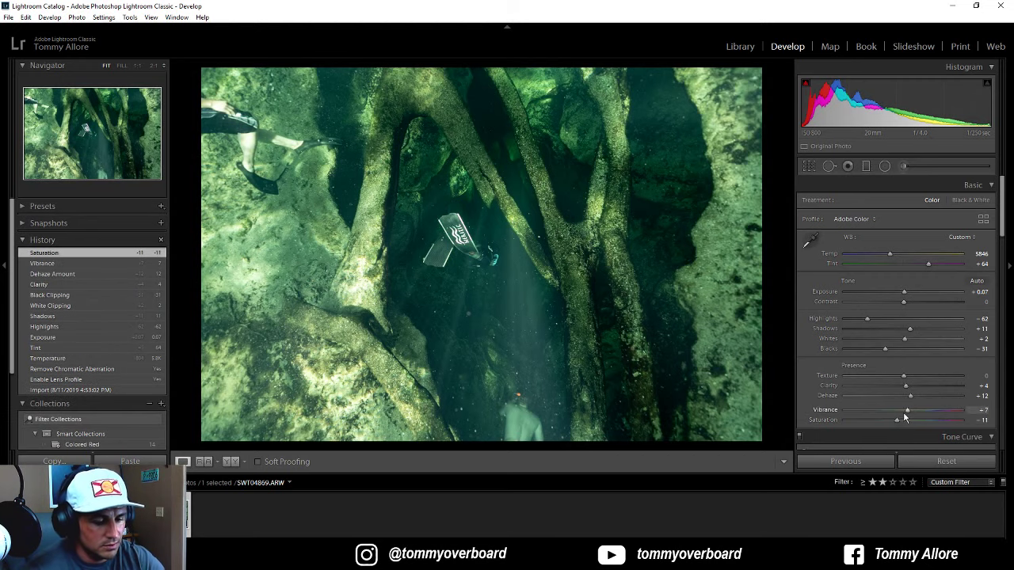
{"action": "key", "text": "backslash"}
{"action": "key", "text": "backslash"}
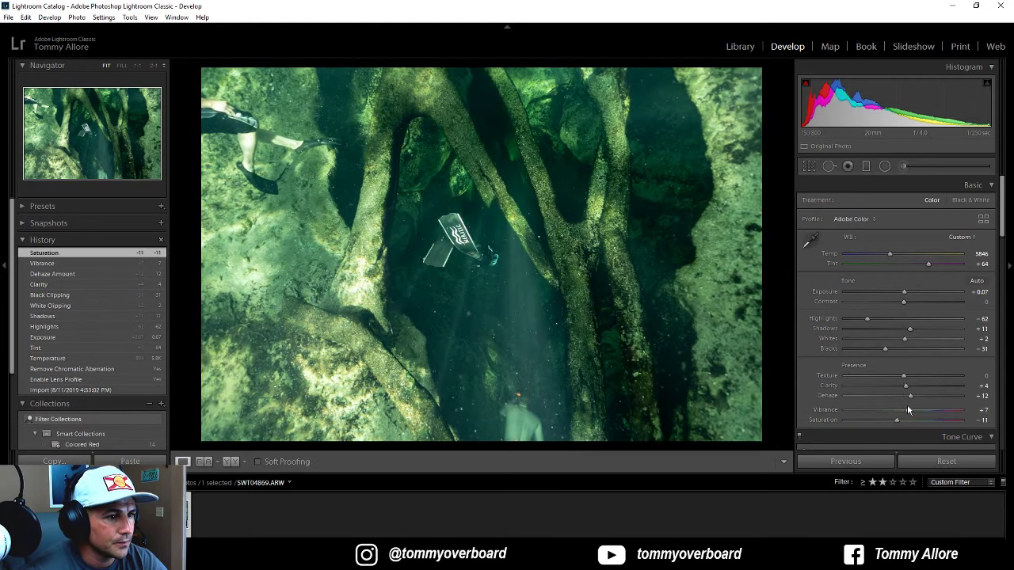
{"action": "key", "text": "backslash"}
{"action": "key", "text": "backslash"}
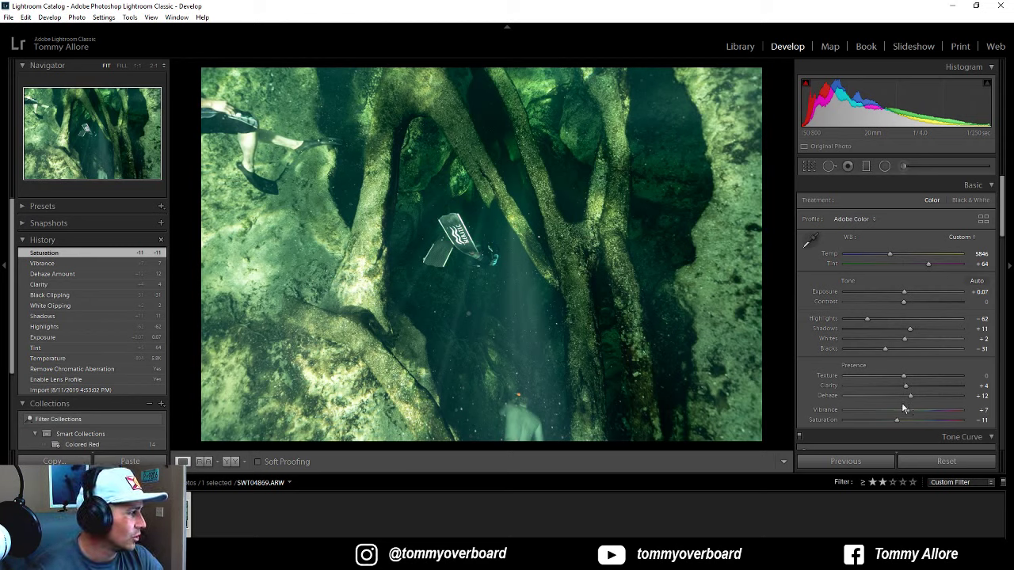
{"action": "key", "text": "backslash"}
{"action": "key", "text": "backslash"}
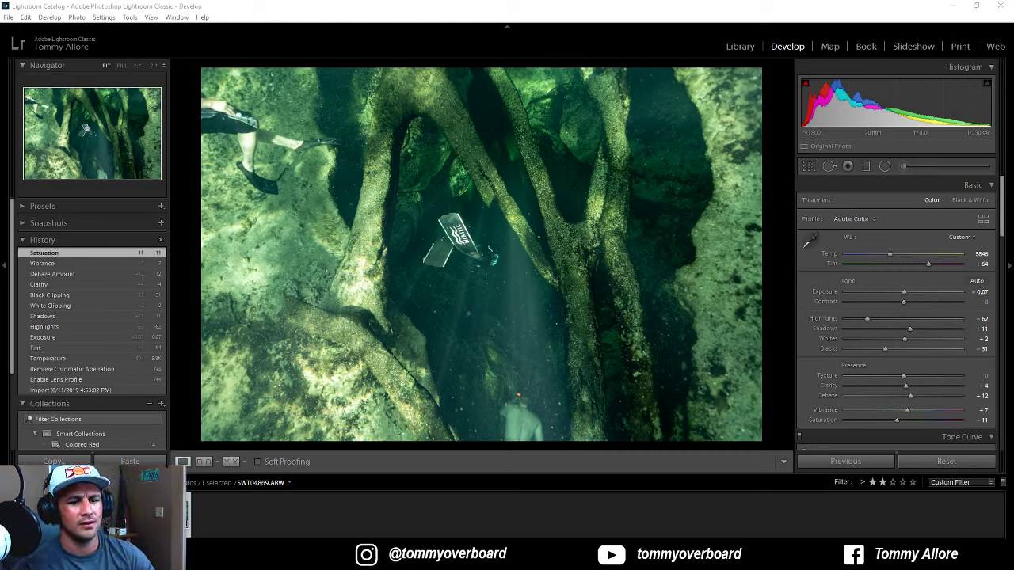
Step: Apply the Medium Contrast point curve and adjust two custom points
{"action": "scroll", "coordinate": [819, 367], "scroll_direction": "down", "scroll_amount": 3}
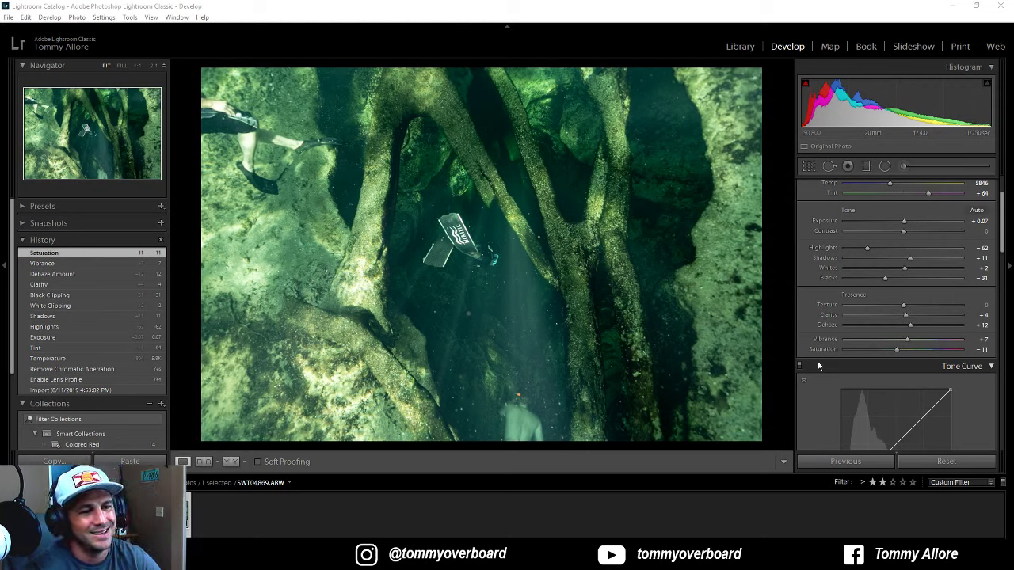
{"action": "scroll", "coordinate": [819, 366], "scroll_direction": "down", "scroll_amount": 6}
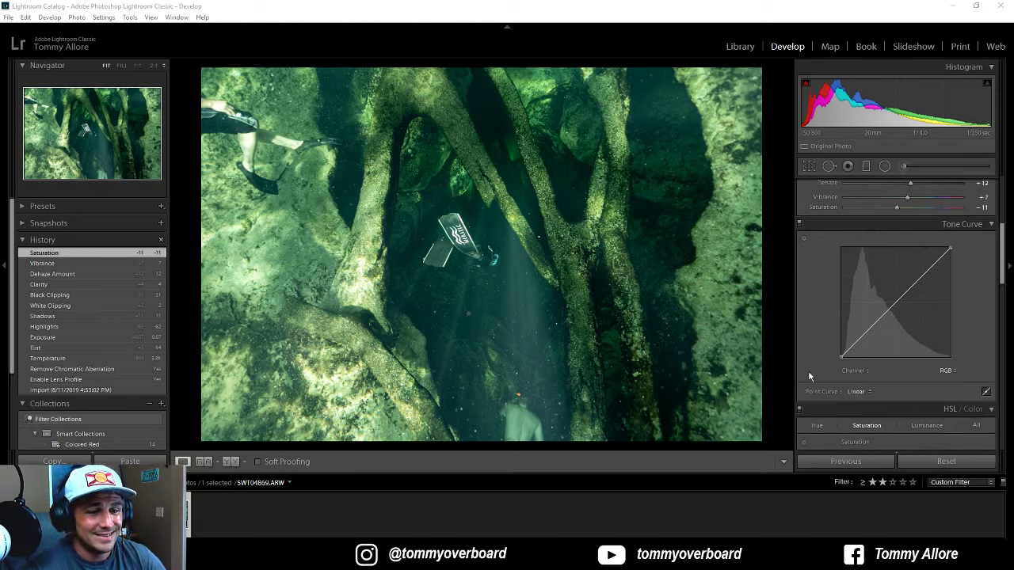
{"action": "left_click", "coordinate": [855, 391]}
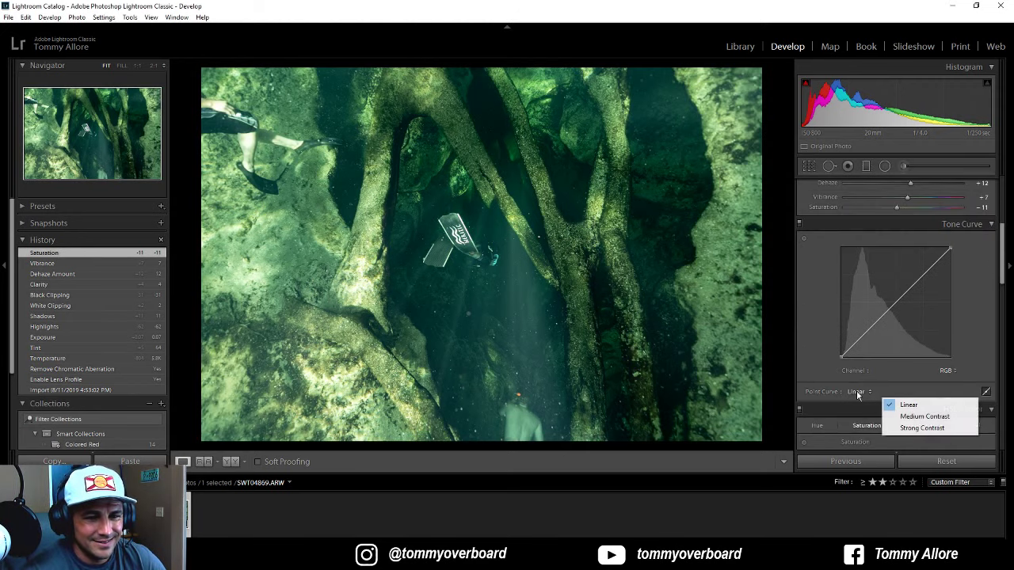
{"action": "left_click", "coordinate": [917, 414]}
{"action": "left_click_drag", "start_coordinate": [857, 347], "coordinate": [858, 345]}
{"action": "left_click_drag", "start_coordinate": [896, 302], "coordinate": [924, 270]}
Step: Set Sharpening 77, Masking 69 and Luminance noise reduction 10, checking detail at 1:1
{"action": "scroll", "coordinate": [882, 410], "scroll_direction": "down", "scroll_amount": 3}
{"action": "scroll", "coordinate": [884, 410], "scroll_direction": "down", "scroll_amount": 5}
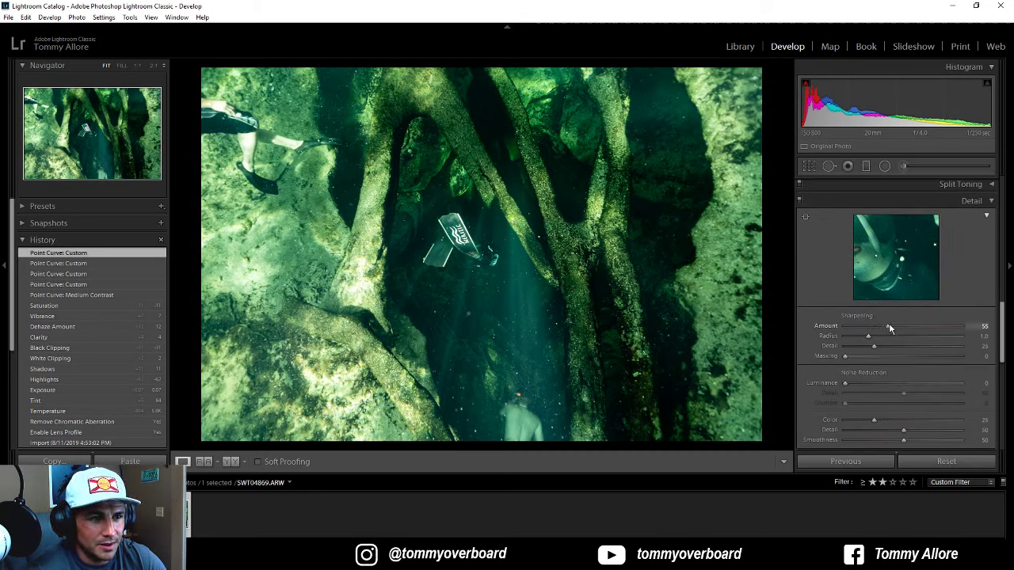
{"action": "left_click_drag", "start_coordinate": [891, 327], "coordinate": [905, 325]}
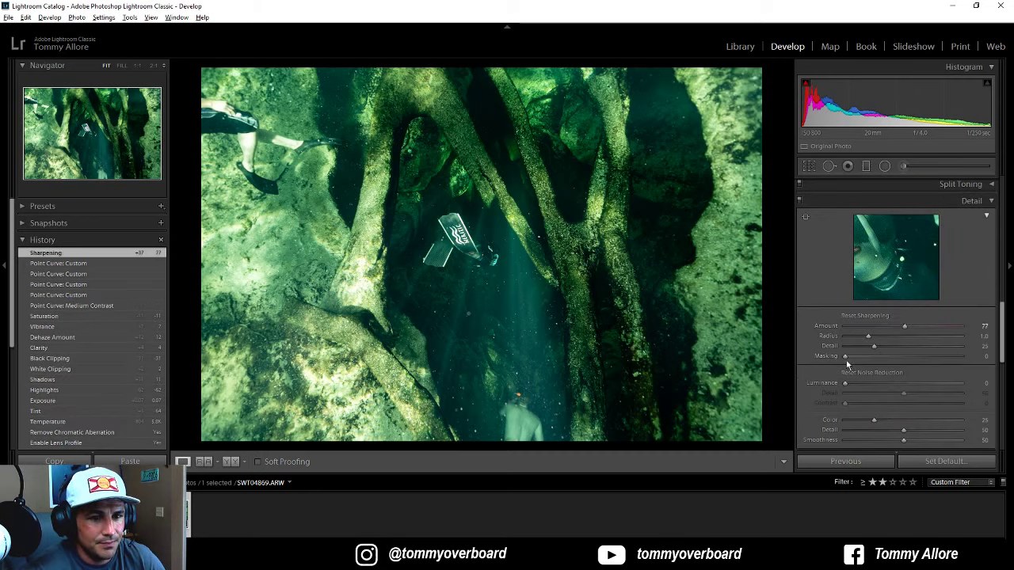
{"action": "left_click_drag", "start_coordinate": [846, 357], "coordinate": [923, 356]}
{"action": "scroll", "coordinate": [866, 395], "scroll_direction": "down", "scroll_amount": 3}
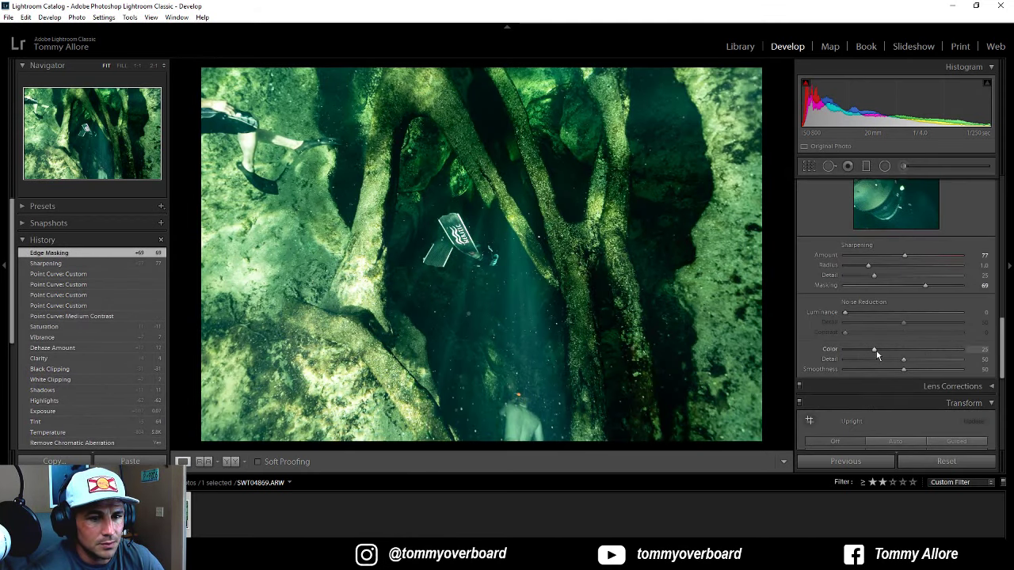
{"action": "left_click_drag", "start_coordinate": [846, 312], "coordinate": [856, 313]}
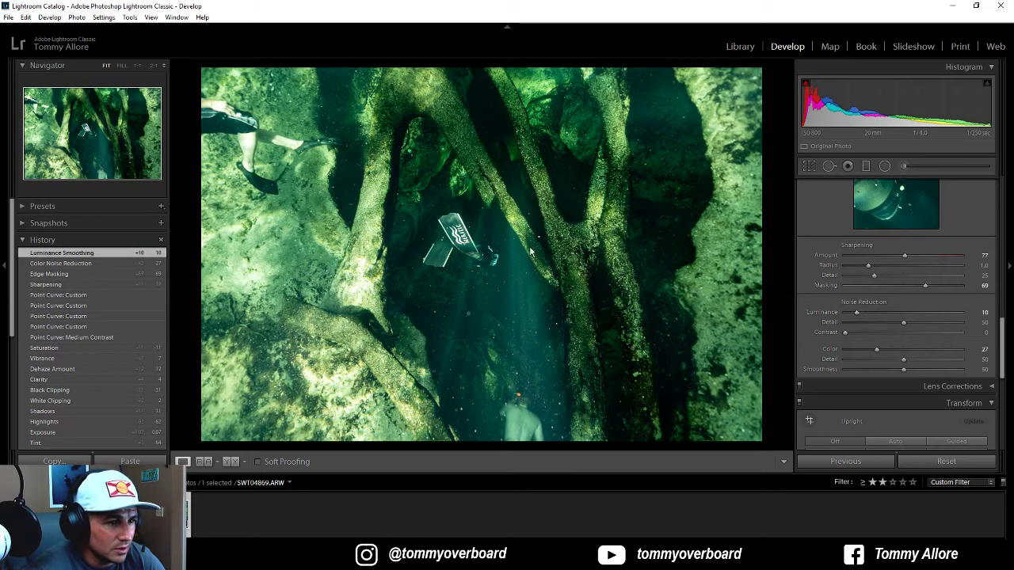
{"action": "left_click", "coordinate": [502, 244]}
{"action": "key", "text": "ctrl+equal"}
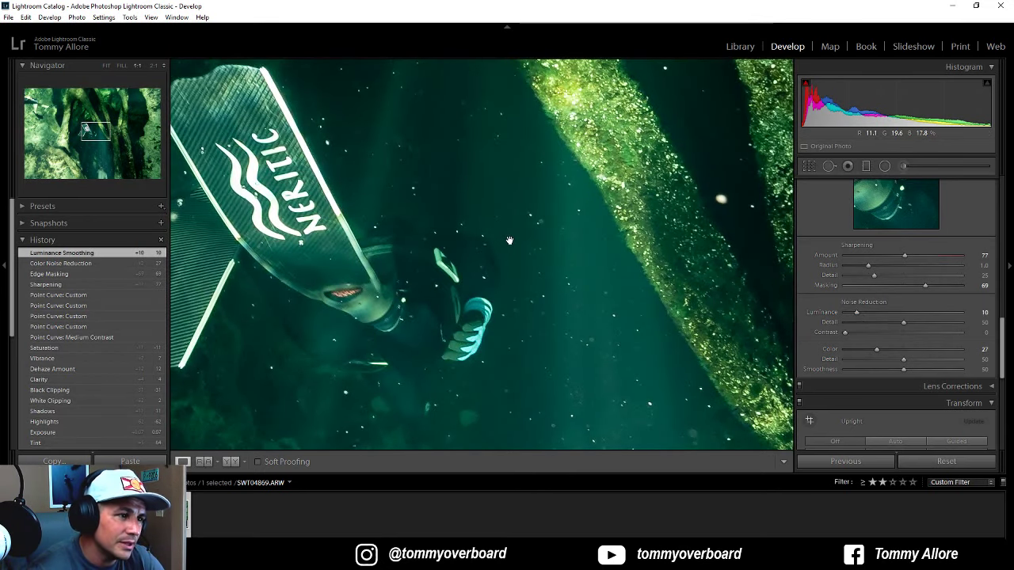
{"action": "key", "text": "ctrl+minus"}
{"action": "key", "text": "ctrl+minus"}
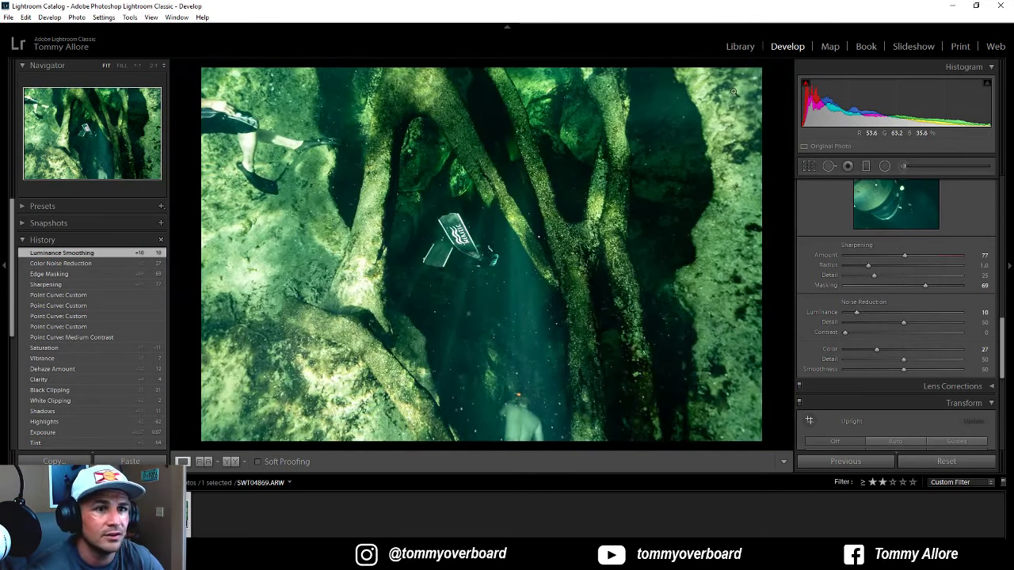
{"action": "left_click", "coordinate": [741, 46]}
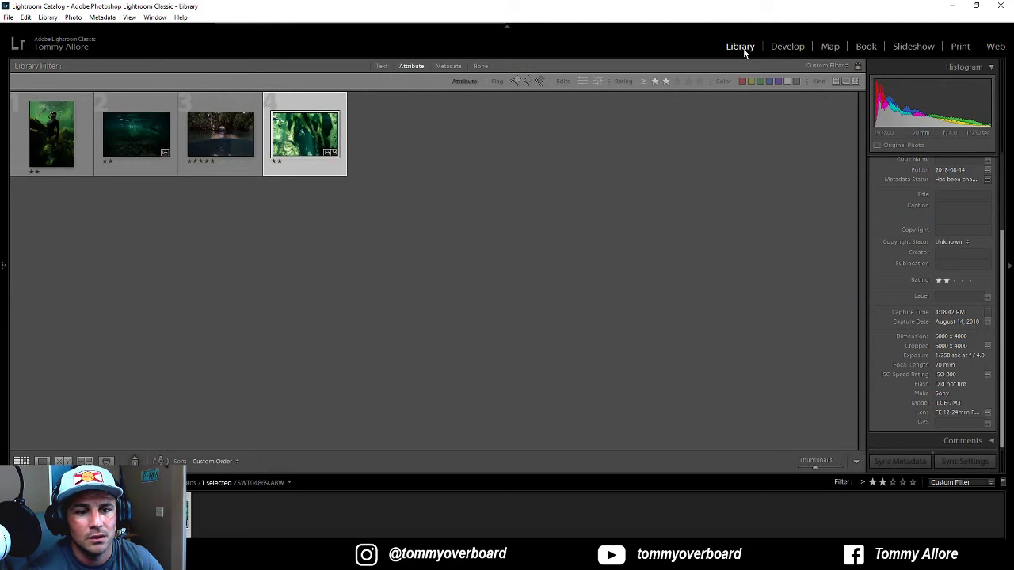
{"action": "left_click", "coordinate": [788, 47]}
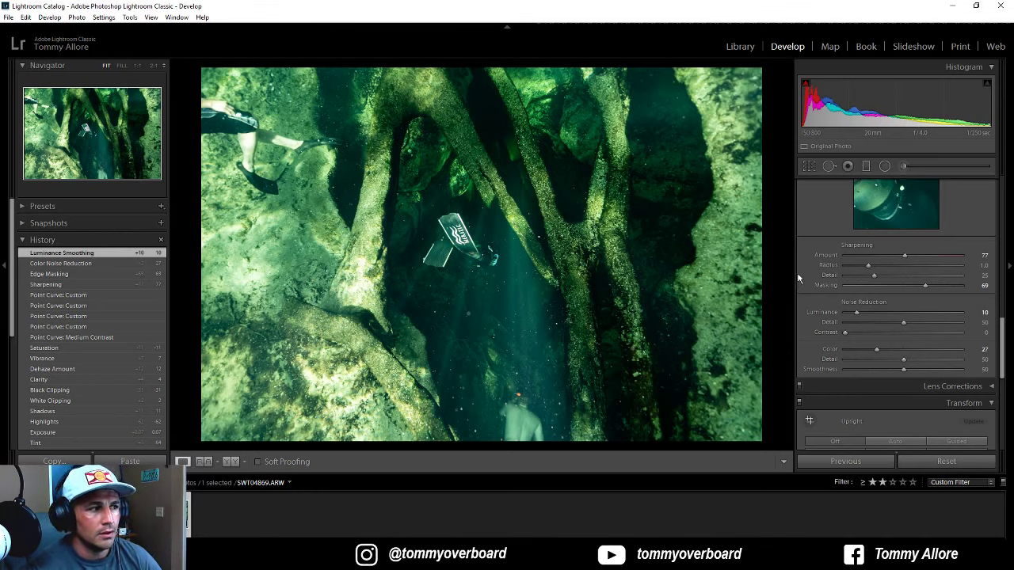
{"action": "scroll", "coordinate": [810, 265], "scroll_direction": "up", "scroll_amount": 15}
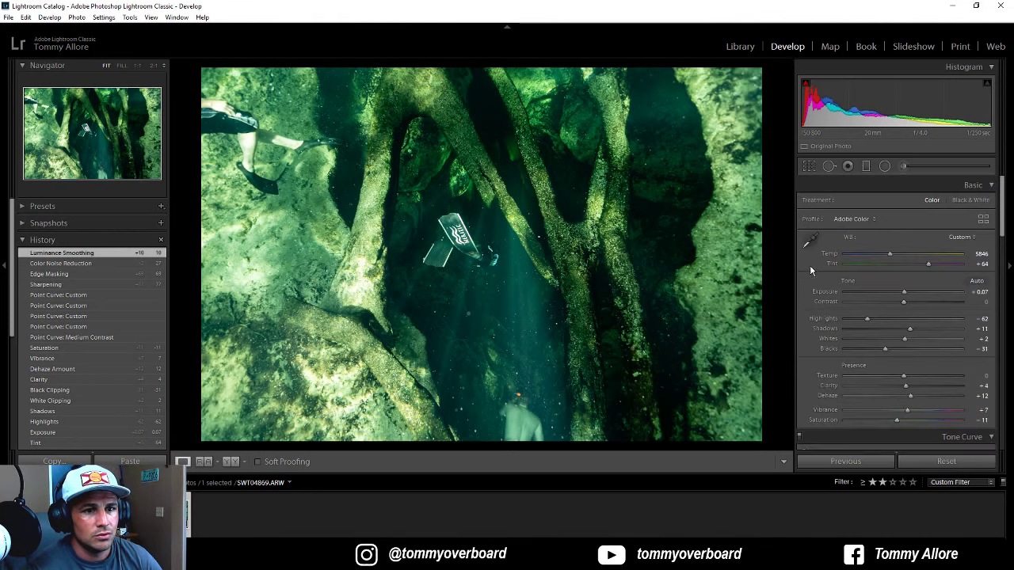
{"action": "scroll", "coordinate": [809, 265], "scroll_direction": "down", "scroll_amount": 15}
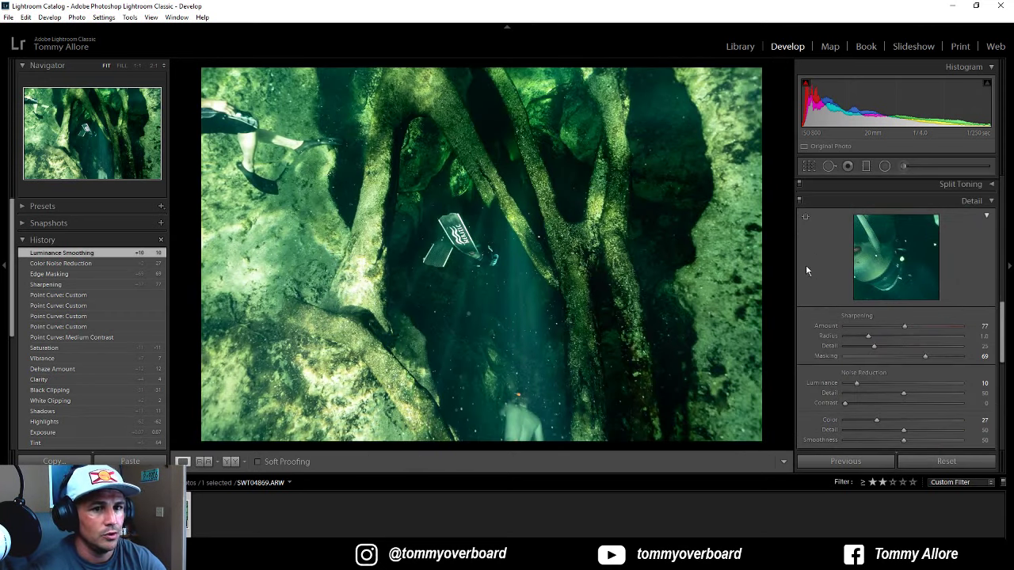
Step: At 1:1, heal specks around the fin tip, rock edge and open water
{"action": "left_click", "coordinate": [829, 165]}
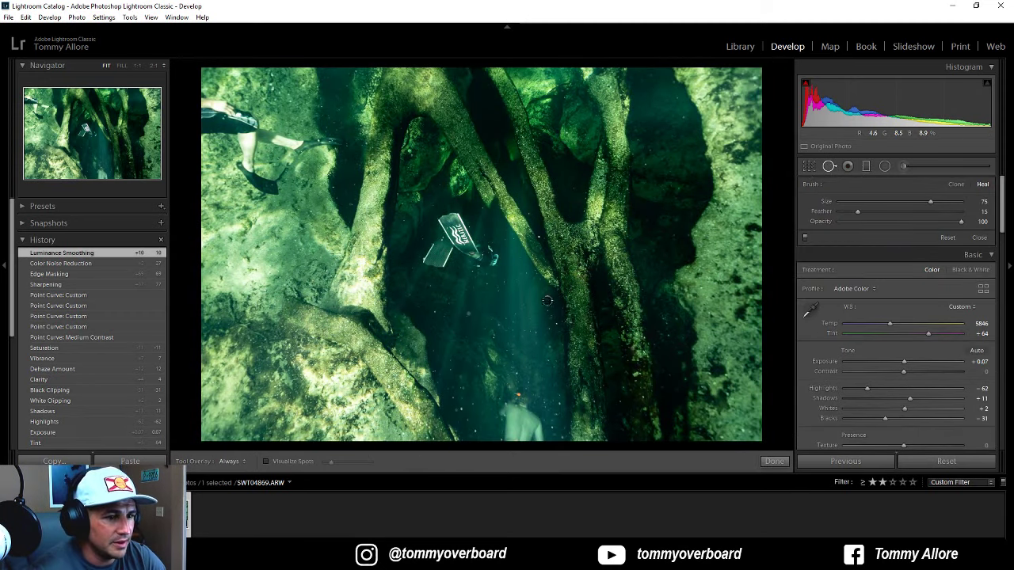
{"action": "scroll", "coordinate": [547, 300], "scroll_direction": "down", "scroll_amount": 4}
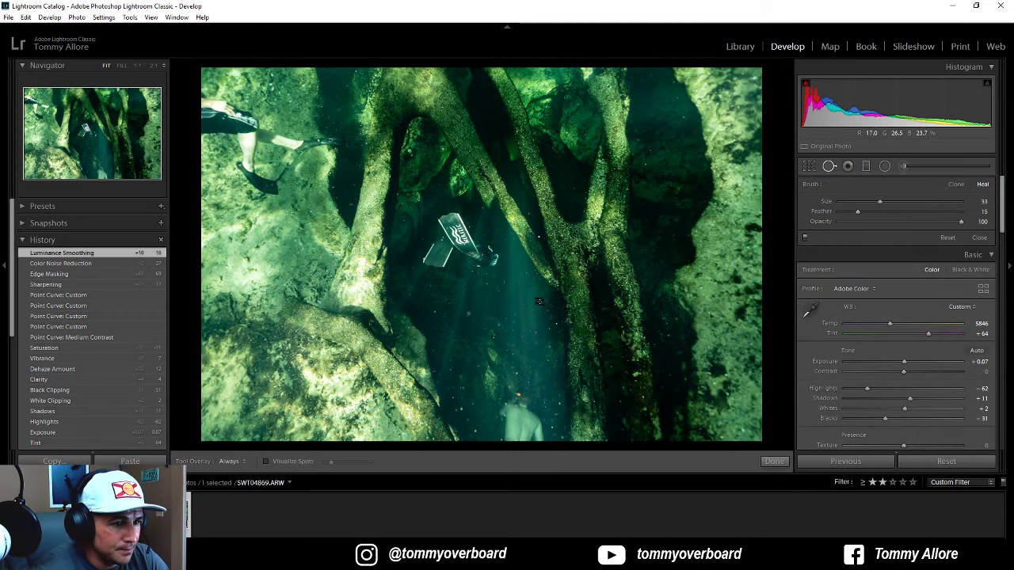
{"action": "left_click", "coordinate": [138, 65]}
{"action": "scroll", "coordinate": [411, 182], "scroll_direction": "down", "scroll_amount": 1}
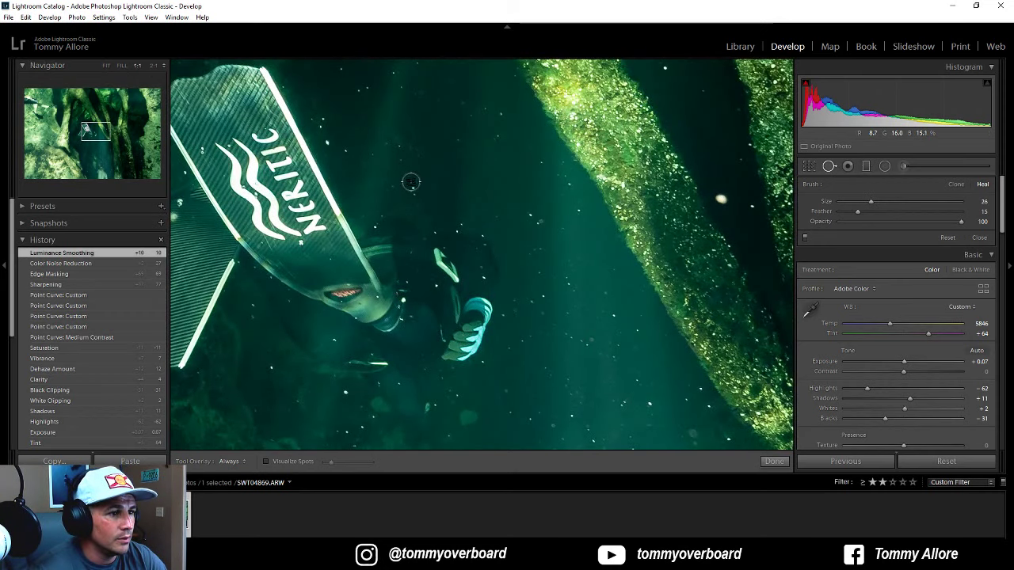
{"action": "scroll", "coordinate": [411, 182], "scroll_direction": "down", "scroll_amount": 2}
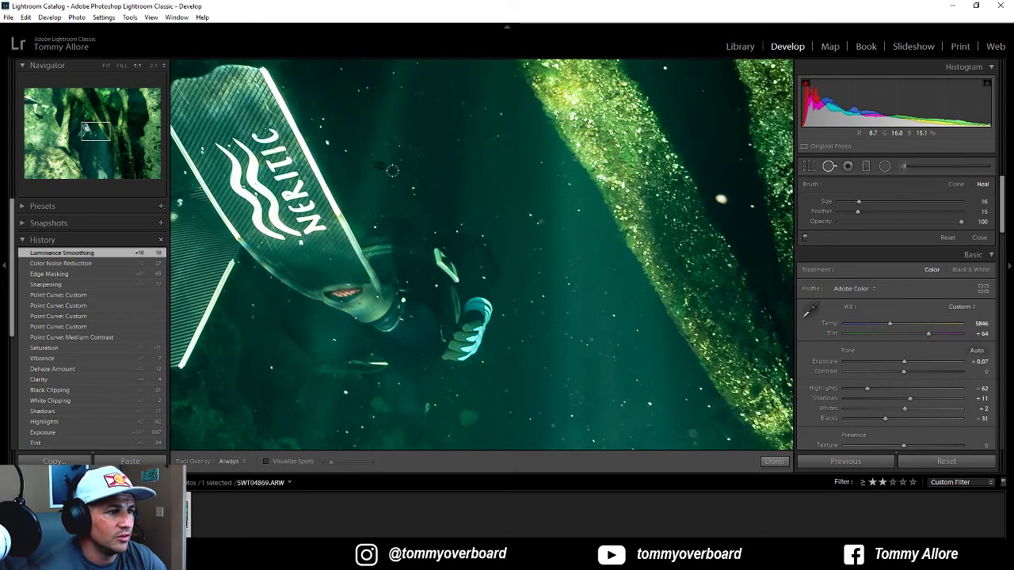
{"action": "left_click", "coordinate": [325, 142]}
{"action": "left_click", "coordinate": [322, 118]}
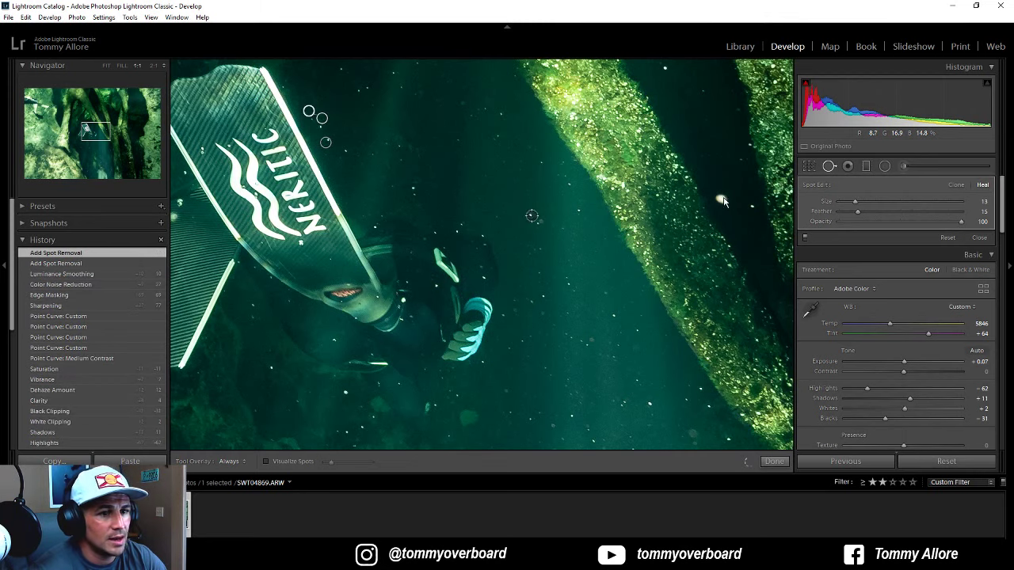
{"action": "left_click", "coordinate": [532, 215]}
{"action": "scroll", "coordinate": [722, 199], "scroll_direction": "up", "scroll_amount": 1}
{"action": "left_click", "coordinate": [721, 199]}
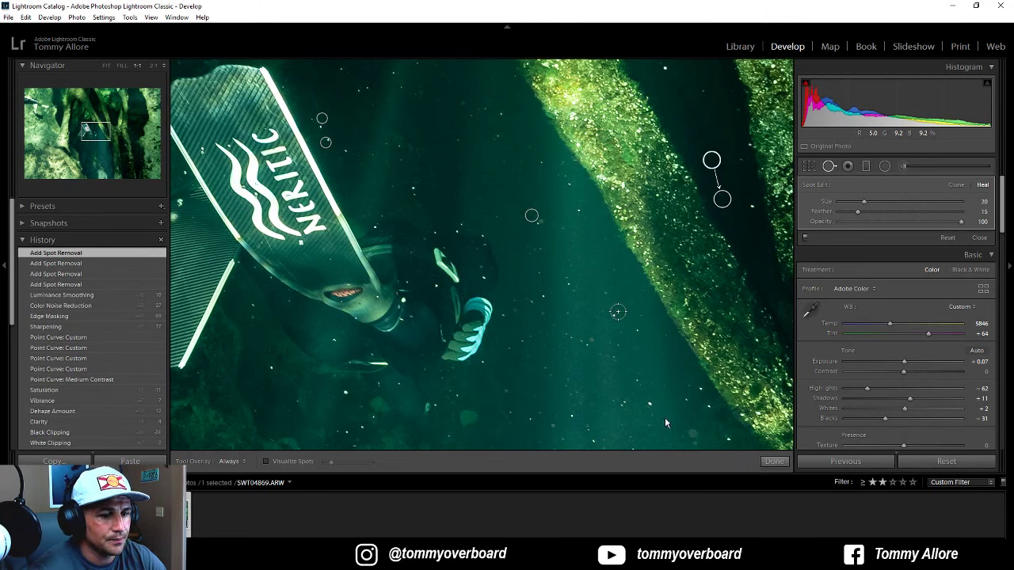
{"action": "left_click", "coordinate": [617, 311]}
{"action": "left_click", "coordinate": [649, 404]}
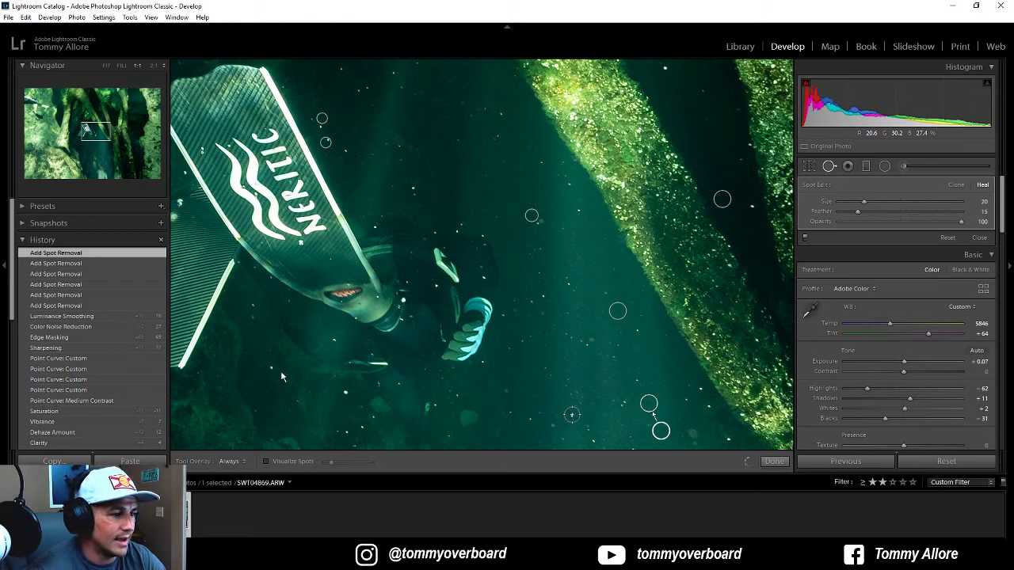
{"action": "left_click", "coordinate": [571, 413]}
Step: Heal specks below the fin, above the diver's hand and along the rock edge
{"action": "left_click", "coordinate": [270, 366]}
{"action": "scroll", "coordinate": [347, 393], "scroll_direction": "down", "scroll_amount": 5}
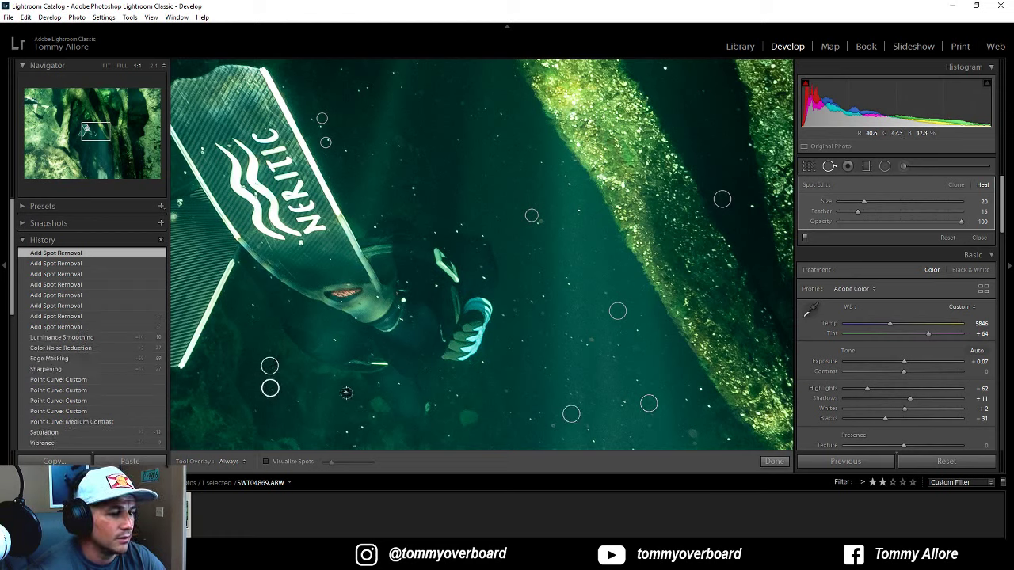
{"action": "left_click", "coordinate": [344, 393]}
{"action": "left_click", "coordinate": [412, 190]}
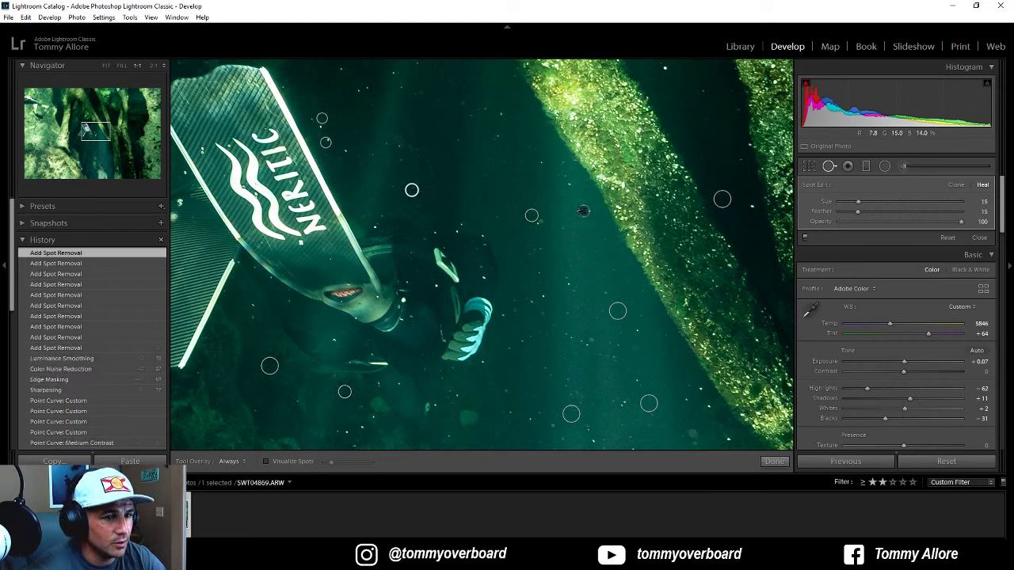
{"action": "left_click", "coordinate": [569, 183]}
{"action": "left_click", "coordinate": [752, 204]}
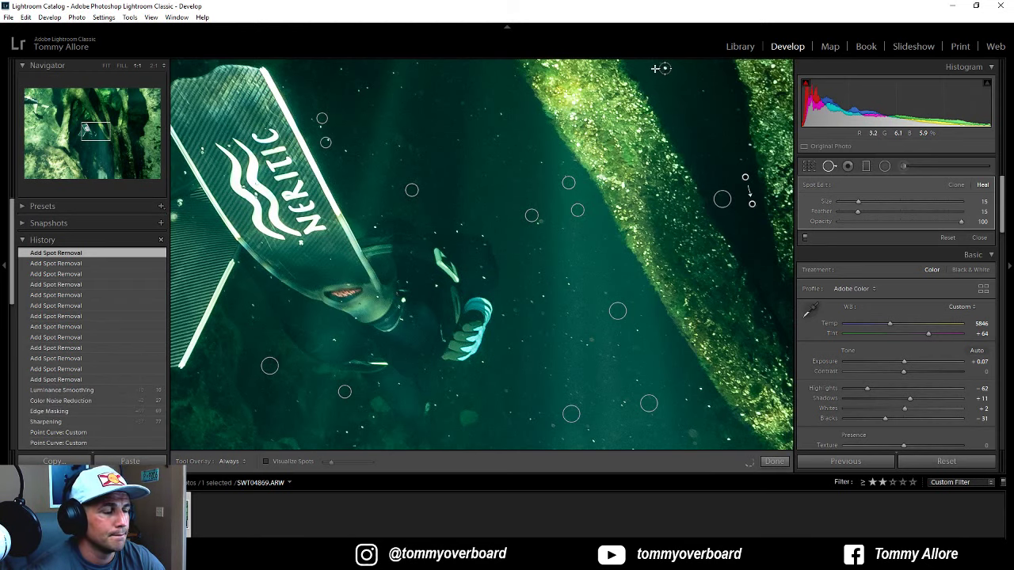
{"action": "left_click", "coordinate": [753, 194]}
Step: Heal the remaining specks in the lower and left water, then finish and return to Fit view
{"action": "left_click", "coordinate": [100, 143]}
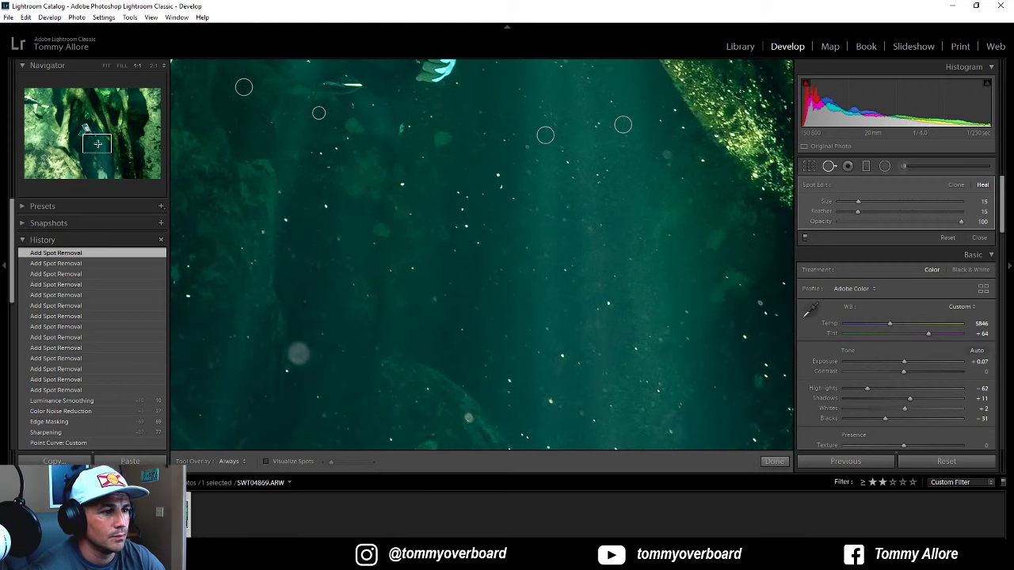
{"action": "left_click", "coordinate": [620, 291]}
{"action": "left_click", "coordinate": [573, 345]}
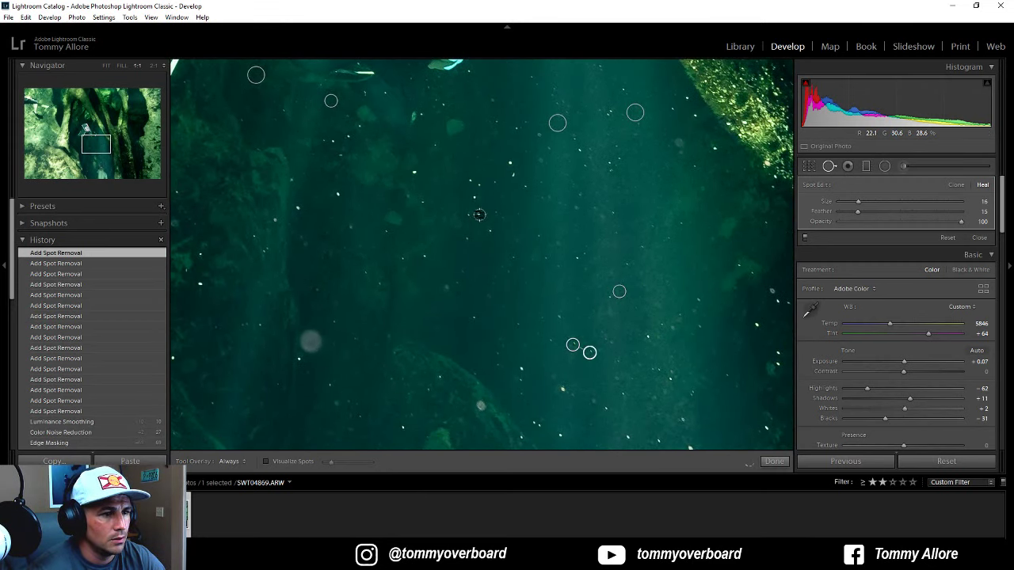
{"action": "left_click", "coordinate": [510, 161]}
{"action": "left_click", "coordinate": [336, 196]}
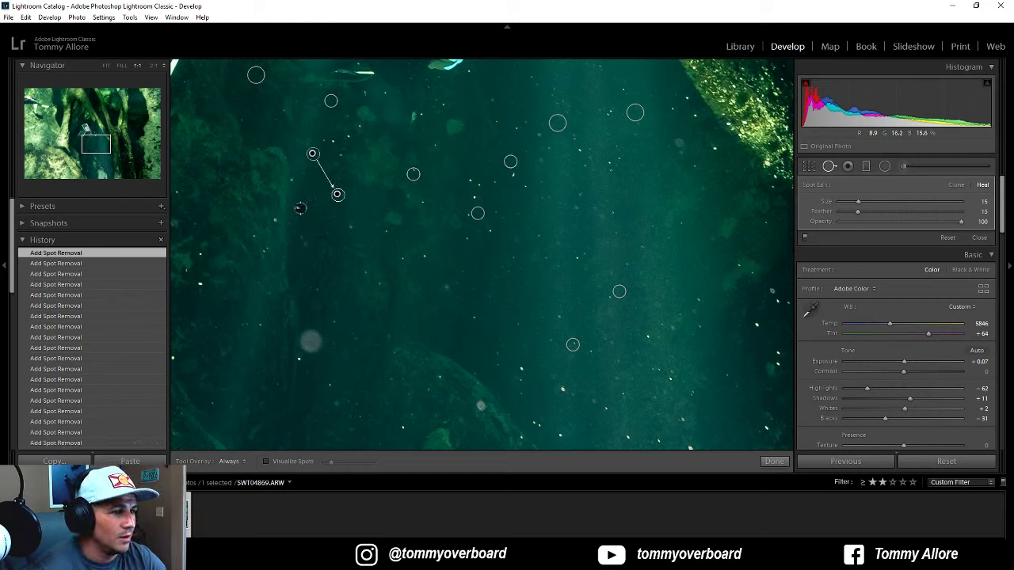
{"action": "left_click", "coordinate": [301, 208]}
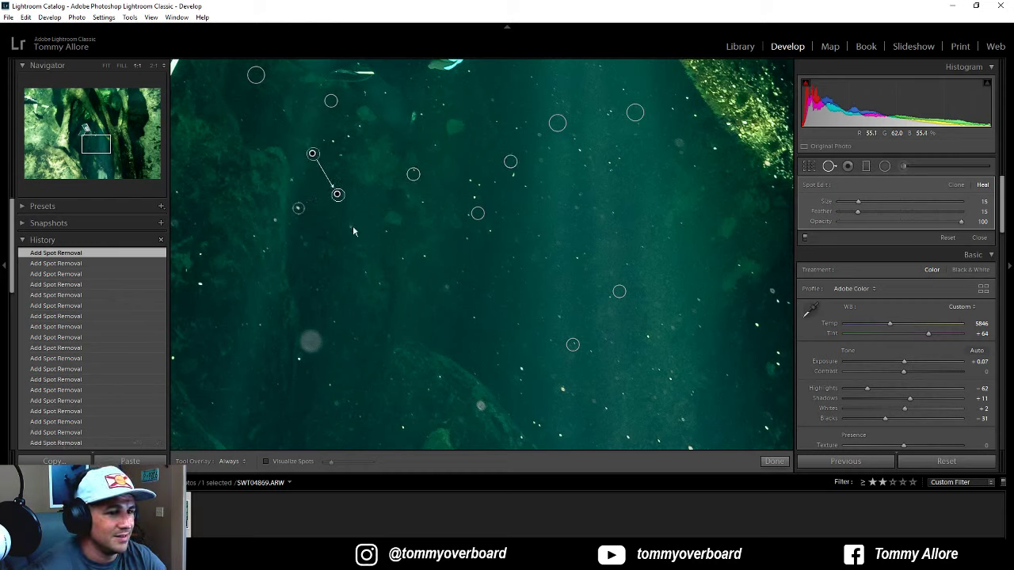
{"action": "left_click", "coordinate": [774, 462]}
{"action": "left_click_drag", "start_coordinate": [96, 143], "coordinate": [104, 139]}
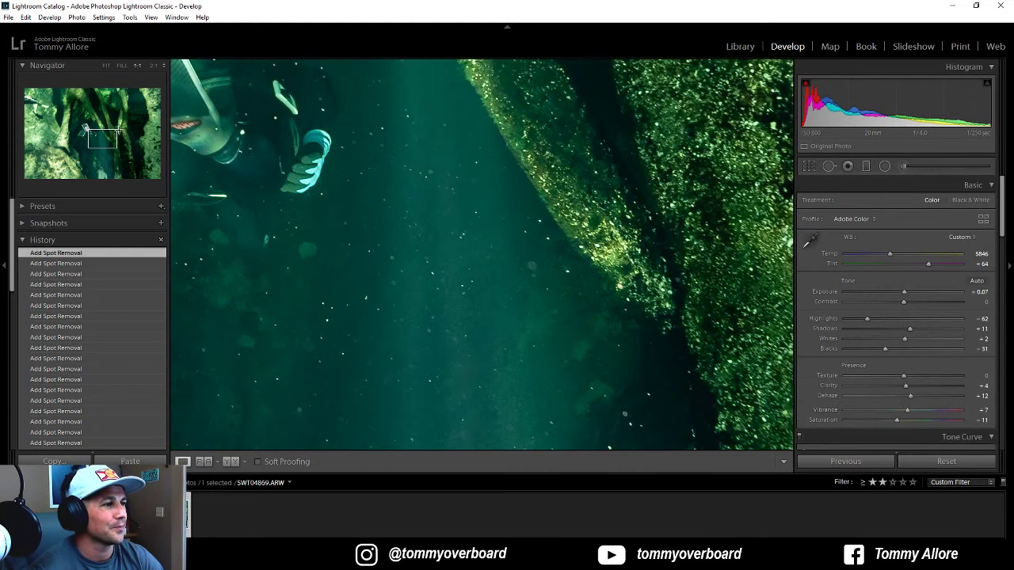
{"action": "left_click", "coordinate": [106, 65]}
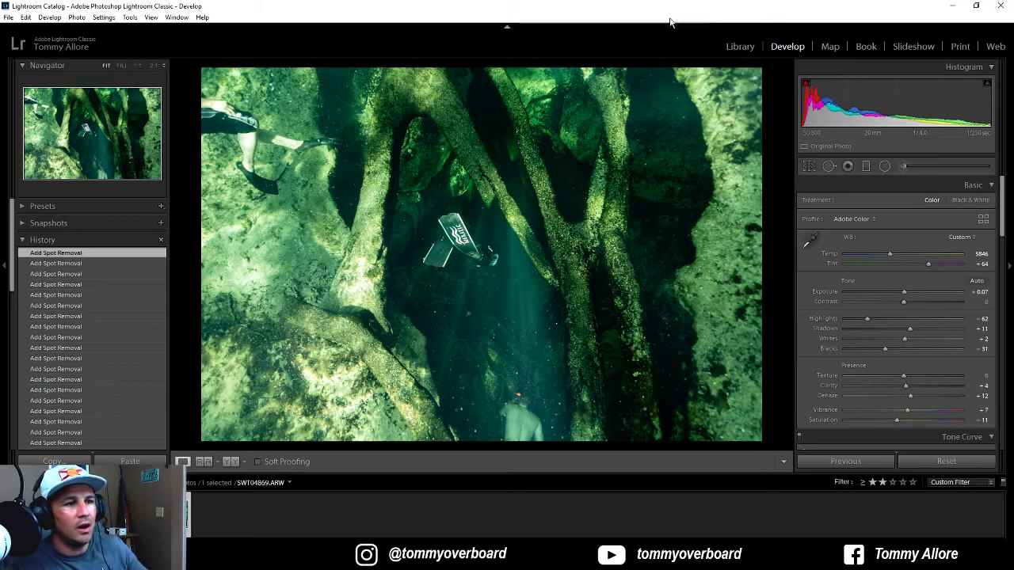
Step: Send the photo to Photoshop with Edit in Adobe Photoshop
{"action": "left_click", "coordinate": [76, 16]}
{"action": "mouse_move", "coordinate": [138, 72]}
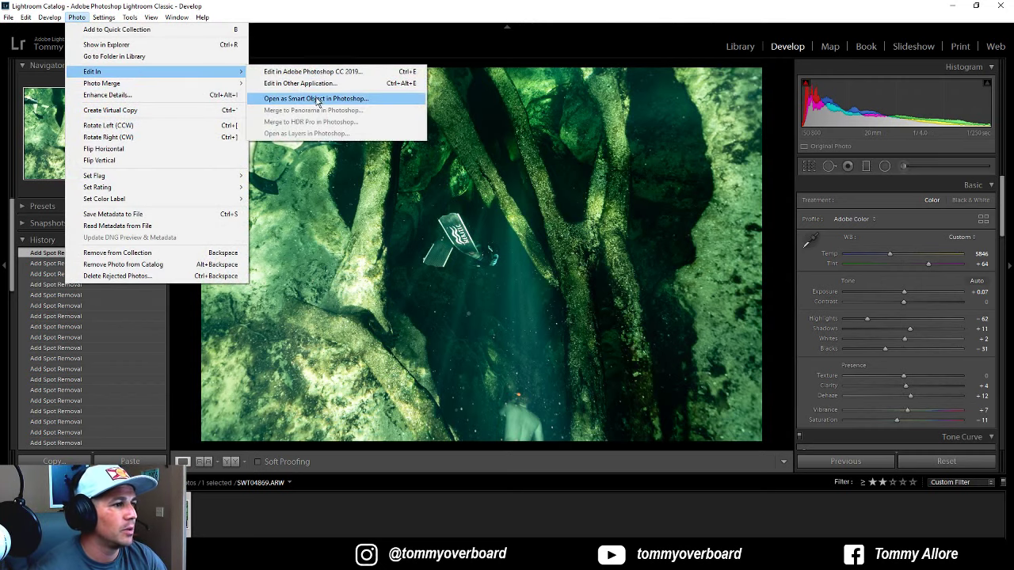
{"action": "left_click", "coordinate": [336, 73]}
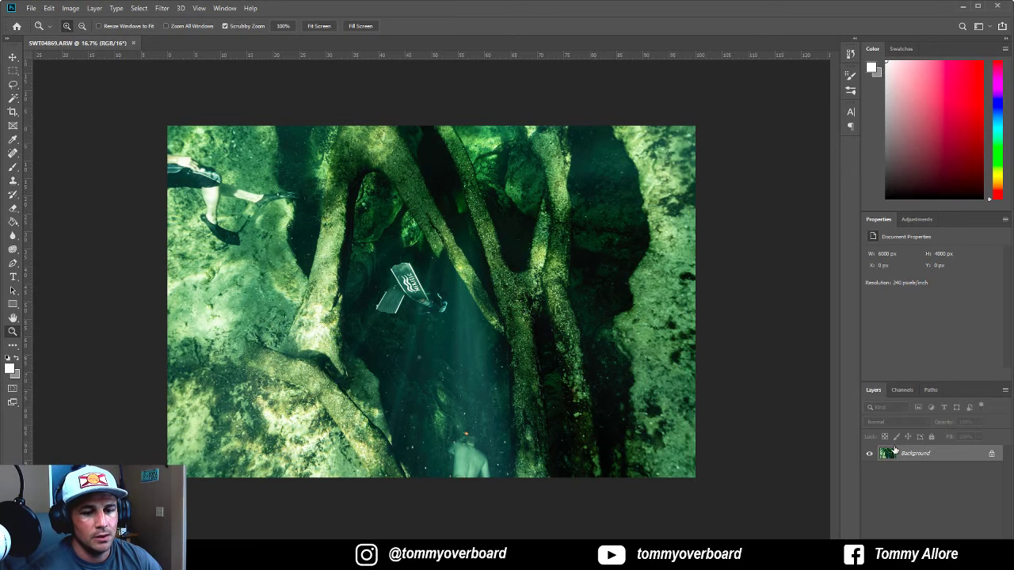
Step: Duplicate the Background into Layer 1 and zoom in to 33.3%
{"action": "key", "text": "ctrl+j"}
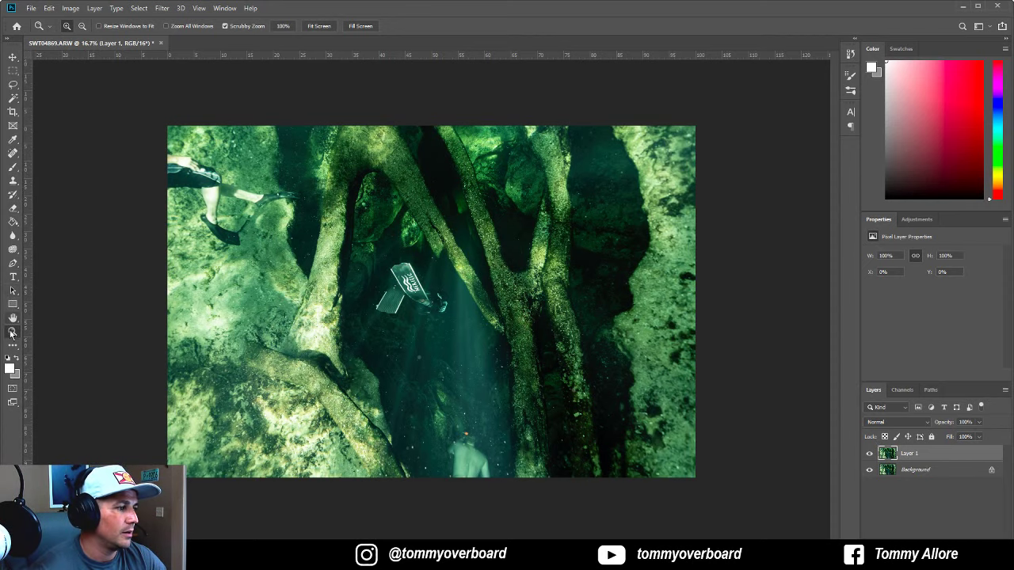
{"action": "left_click", "coordinate": [207, 181]}
{"action": "left_click", "coordinate": [115, 160]}
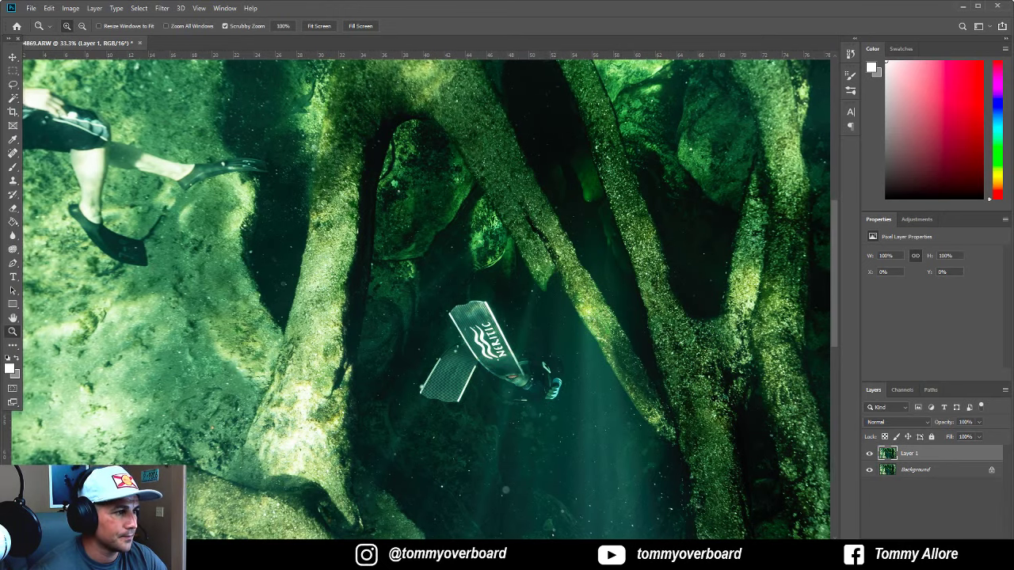
{"action": "scroll", "coordinate": [421, 295], "scroll_direction": "left", "scroll_amount": 3}
{"action": "left_click", "coordinate": [13, 84]}
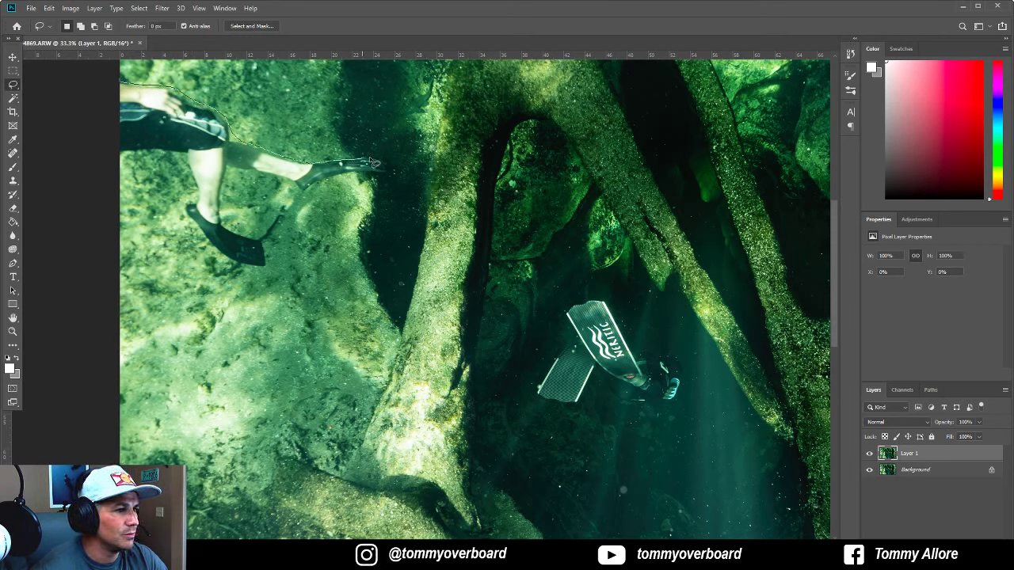
Step: Lasso around the swimmer's fin and leg at top-left
{"action": "mouse_move", "coordinate": [374, 164]}
{"action": "left_mouse_down"}
{"action": "mouse_move", "coordinate": [390, 162]}
{"action": "mouse_move", "coordinate": [376, 178]}
{"action": "mouse_move", "coordinate": [328, 189]}
{"action": "mouse_move", "coordinate": [235, 175]}
{"action": "left_mouse_up"}
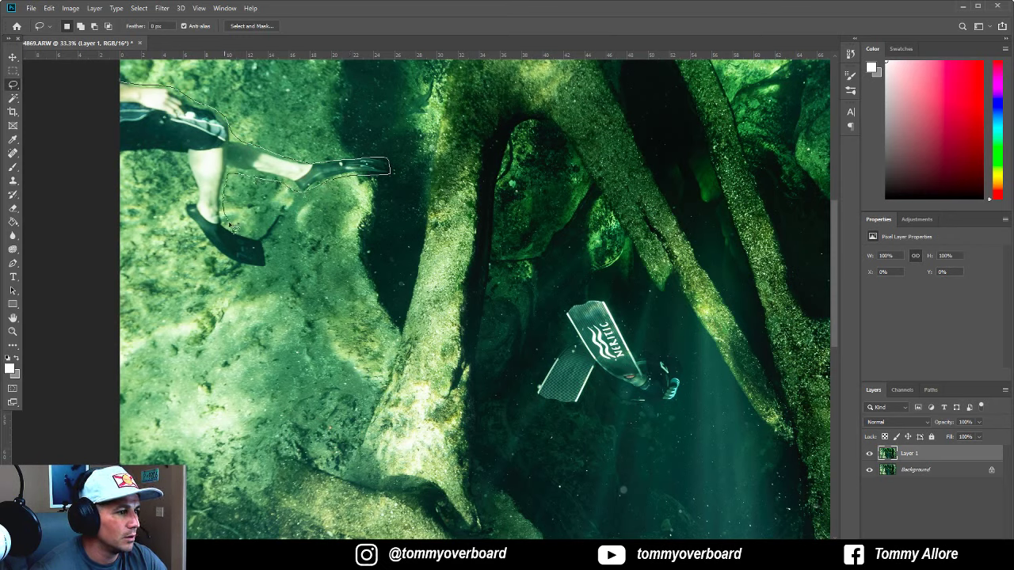
{"action": "mouse_move", "coordinate": [272, 252]}
{"action": "left_mouse_down"}
{"action": "mouse_move", "coordinate": [233, 268]}
{"action": "mouse_move", "coordinate": [200, 249]}
{"action": "mouse_move", "coordinate": [180, 225]}
{"action": "mouse_move", "coordinate": [187, 198]}
{"action": "left_mouse_up"}
{"action": "mouse_move", "coordinate": [176, 162]}
{"action": "left_mouse_down"}
{"action": "mouse_move", "coordinate": [102, 153]}
{"action": "mouse_move", "coordinate": [83, 89]}
{"action": "left_mouse_up"}
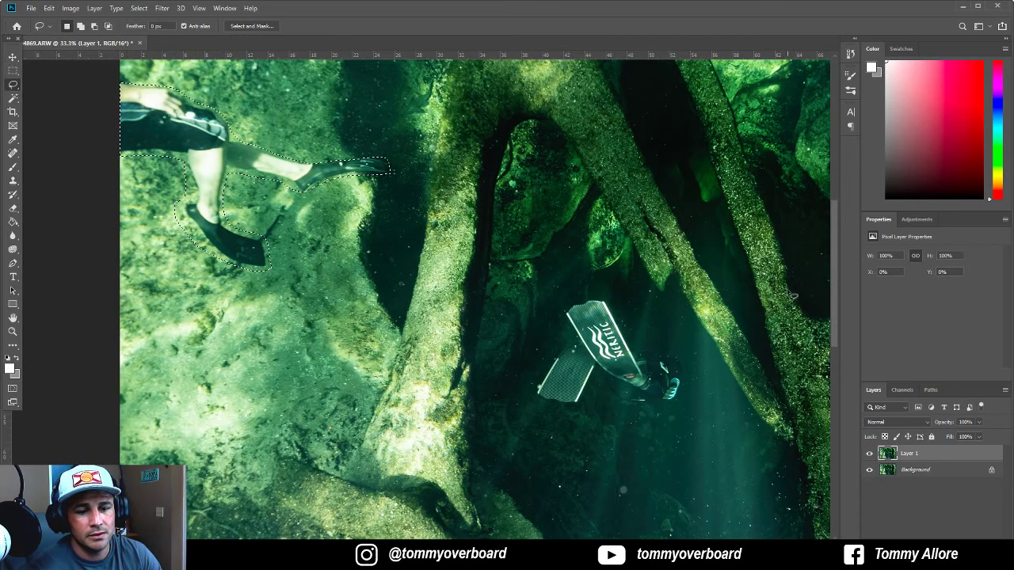
Step: Content-Aware Fill the leg selection with surrounding rock texture
{"action": "left_click", "coordinate": [47, 8]}
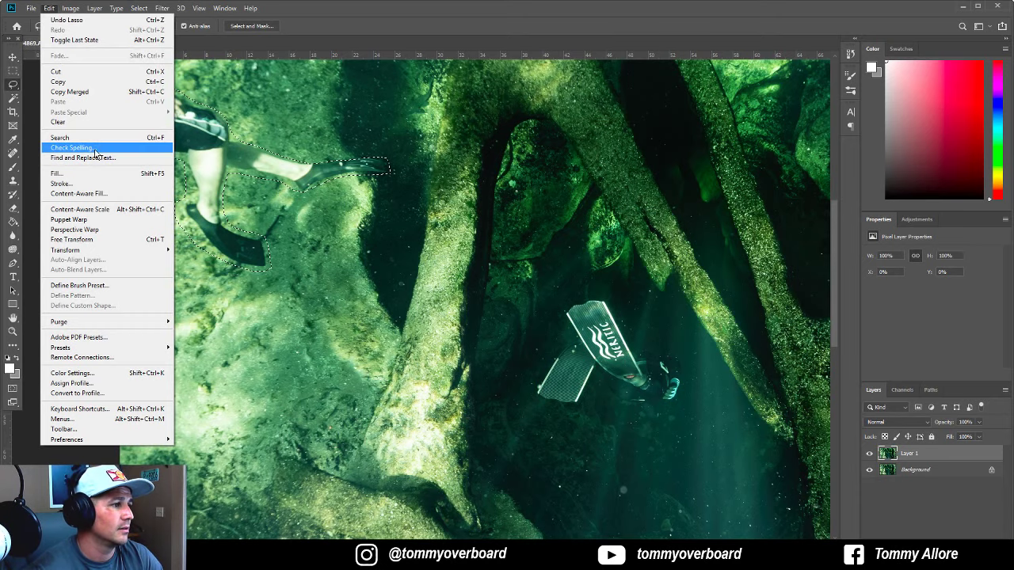
{"action": "left_click", "coordinate": [111, 194]}
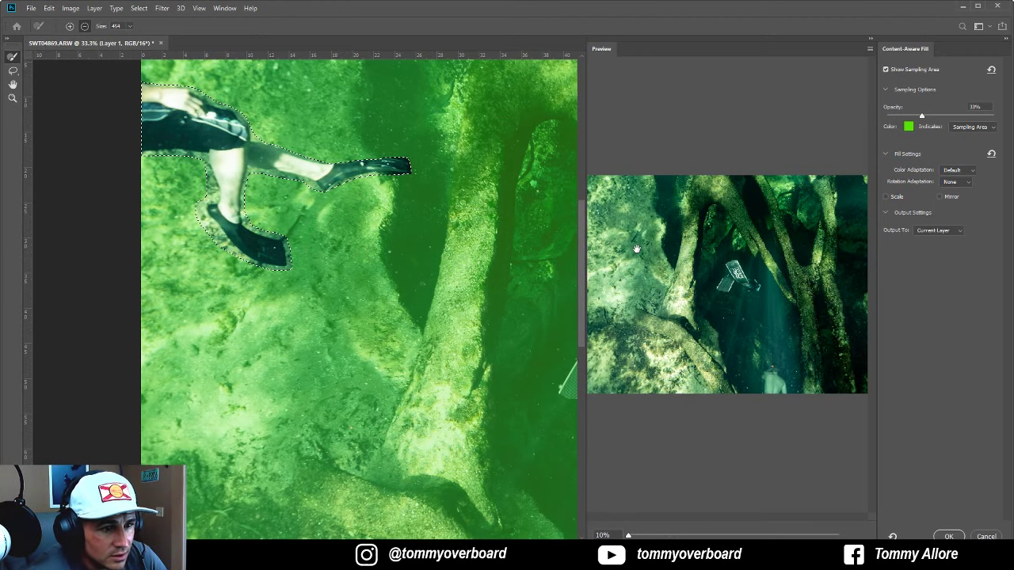
{"action": "scroll", "coordinate": [697, 507], "scroll_direction": "up", "scroll_amount": 4}
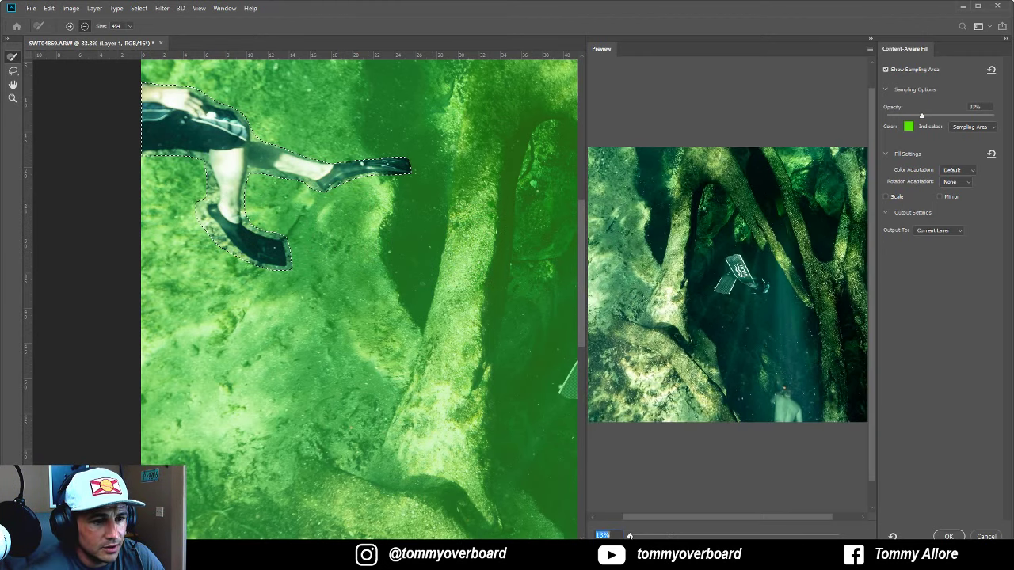
{"action": "left_click_drag", "start_coordinate": [697, 520], "coordinate": [618, 520]}
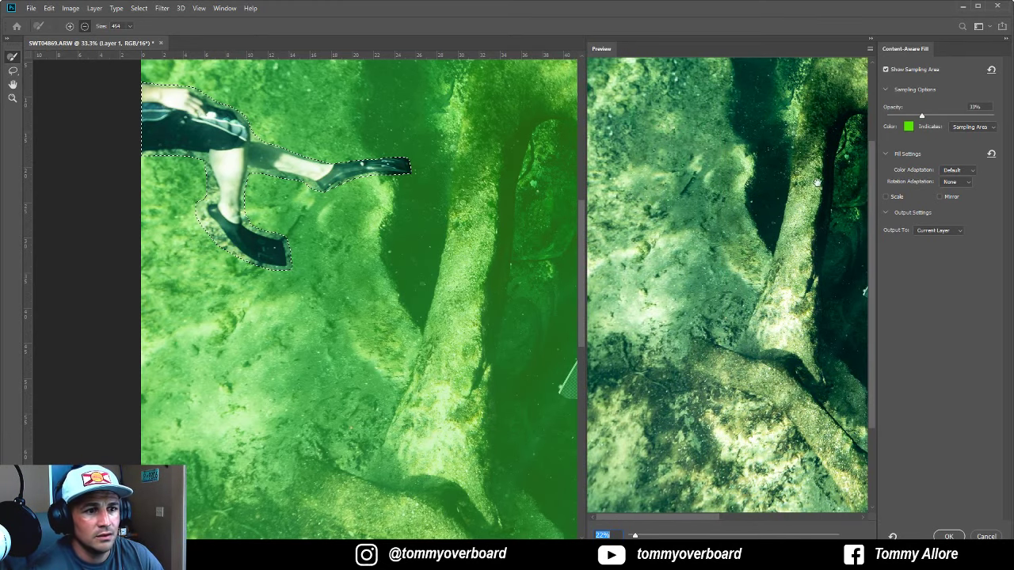
{"action": "left_click", "coordinate": [948, 536]}
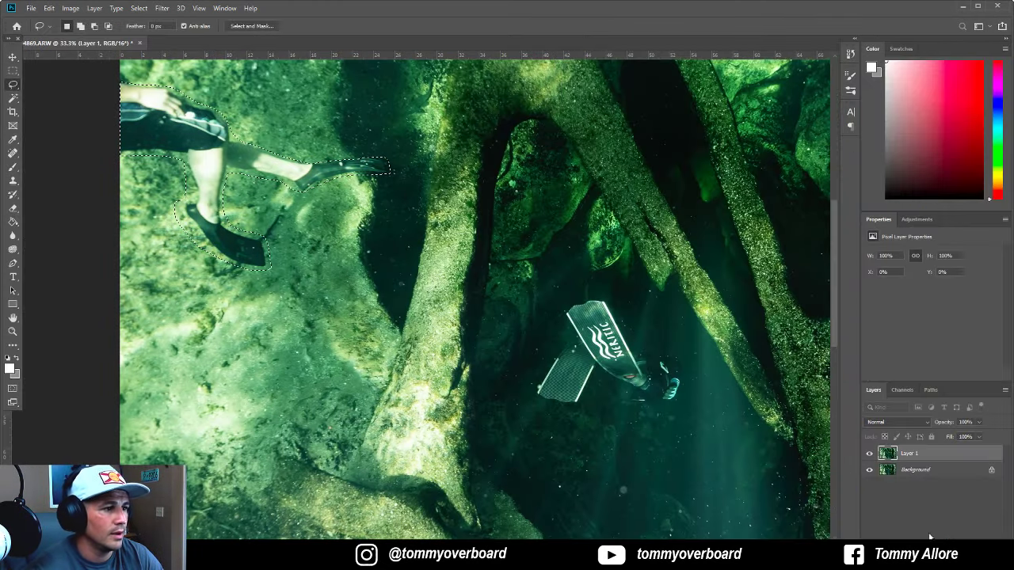
{"action": "left_click", "coordinate": [13, 70]}
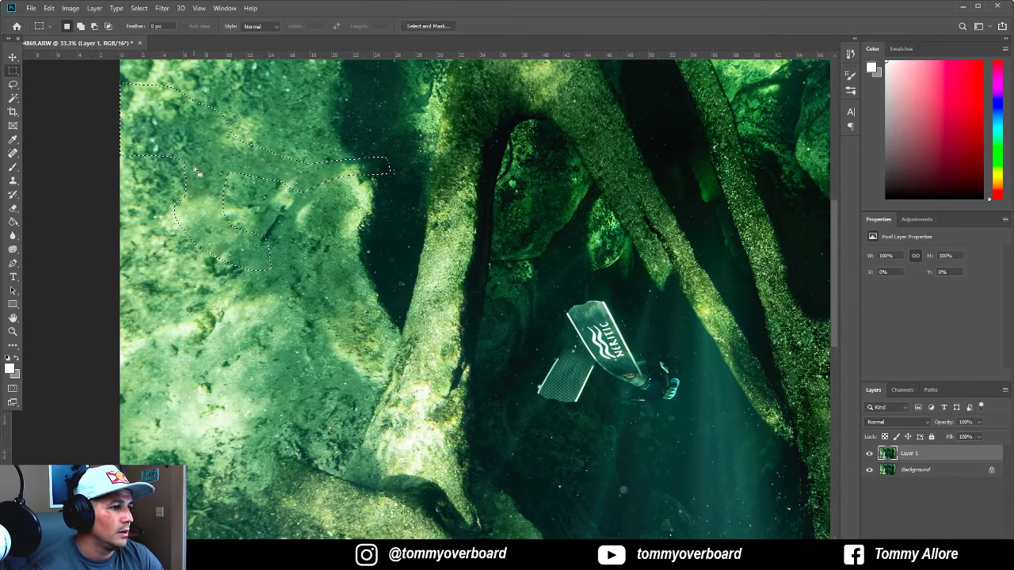
Step: Deselect the filled area and zoom to 100% on the diver
{"action": "left_click", "coordinate": [250, 197]}
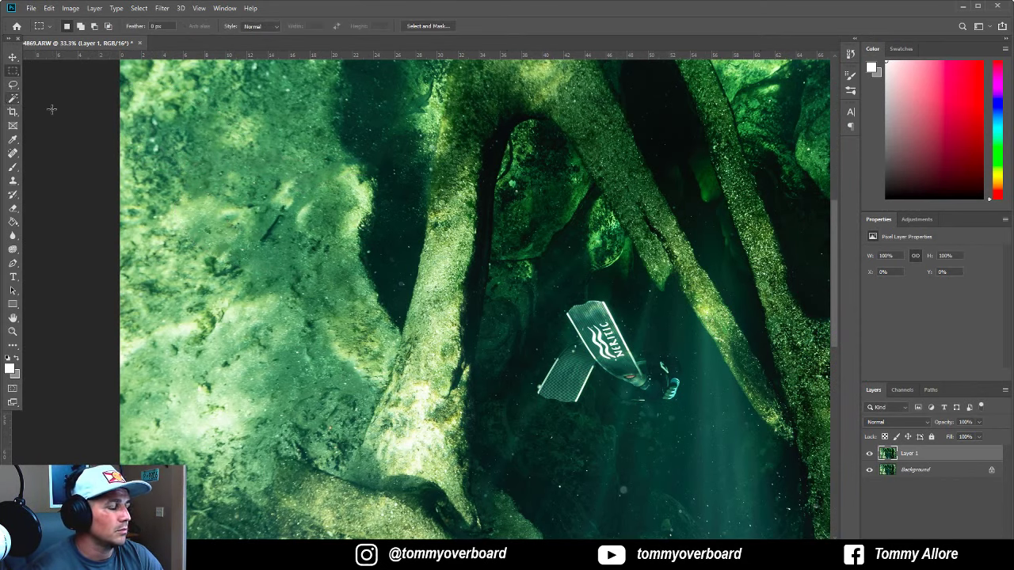
{"action": "left_click", "coordinate": [12, 332]}
{"action": "right_click", "coordinate": [449, 273]}
{"action": "left_click", "coordinate": [450, 269]}
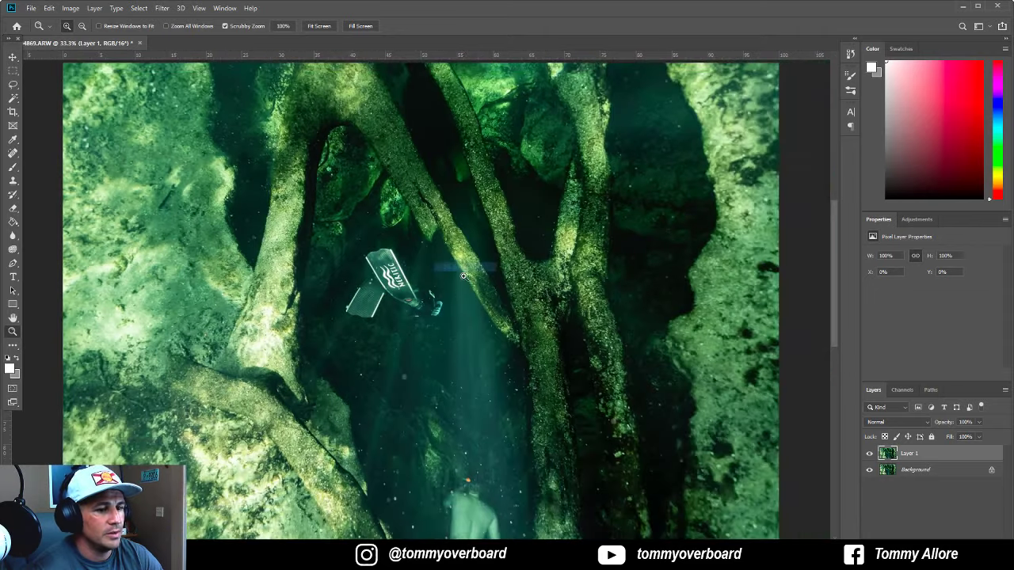
{"action": "left_click", "coordinate": [478, 512]}
{"action": "left_click_drag", "start_coordinate": [478, 513], "coordinate": [517, 360]}
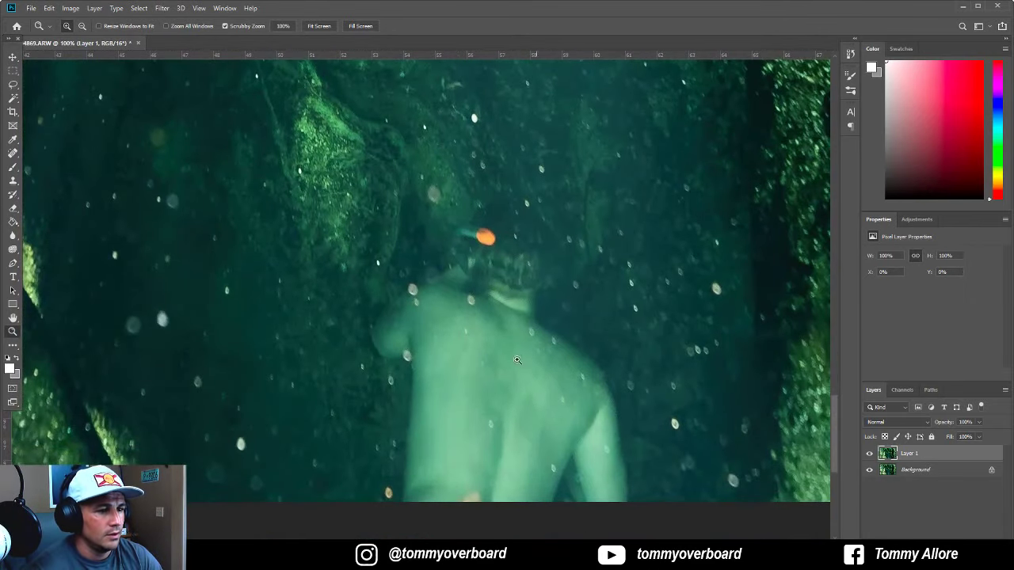
Step: Lasso around the diver and remove it with Content-Aware Fill
{"action": "left_click", "coordinate": [12, 84]}
{"action": "mouse_move", "coordinate": [385, 511]}
{"action": "left_mouse_down"}
{"action": "mouse_move", "coordinate": [396, 443]}
{"action": "mouse_move", "coordinate": [391, 370]}
{"action": "mouse_move", "coordinate": [369, 317]}
{"action": "mouse_move", "coordinate": [428, 273]}
{"action": "mouse_move", "coordinate": [467, 218]}
{"action": "mouse_move", "coordinate": [529, 205]}
{"action": "mouse_move", "coordinate": [567, 270]}
{"action": "mouse_move", "coordinate": [552, 326]}
{"action": "mouse_move", "coordinate": [630, 440]}
{"action": "mouse_move", "coordinate": [591, 505]}
{"action": "mouse_move", "coordinate": [383, 502]}
{"action": "left_mouse_up"}
{"action": "left_click", "coordinate": [48, 8]}
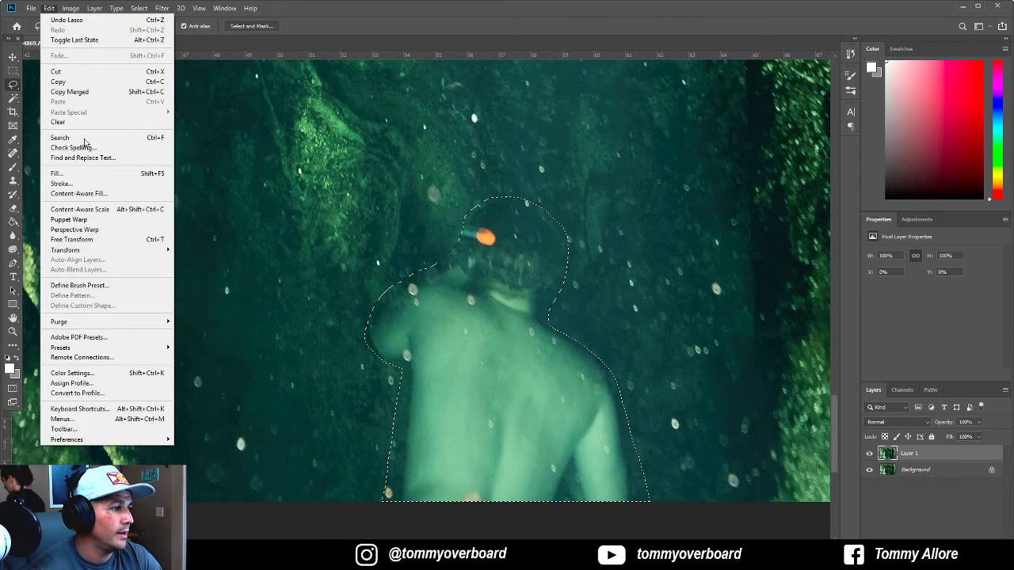
{"action": "left_click", "coordinate": [88, 195]}
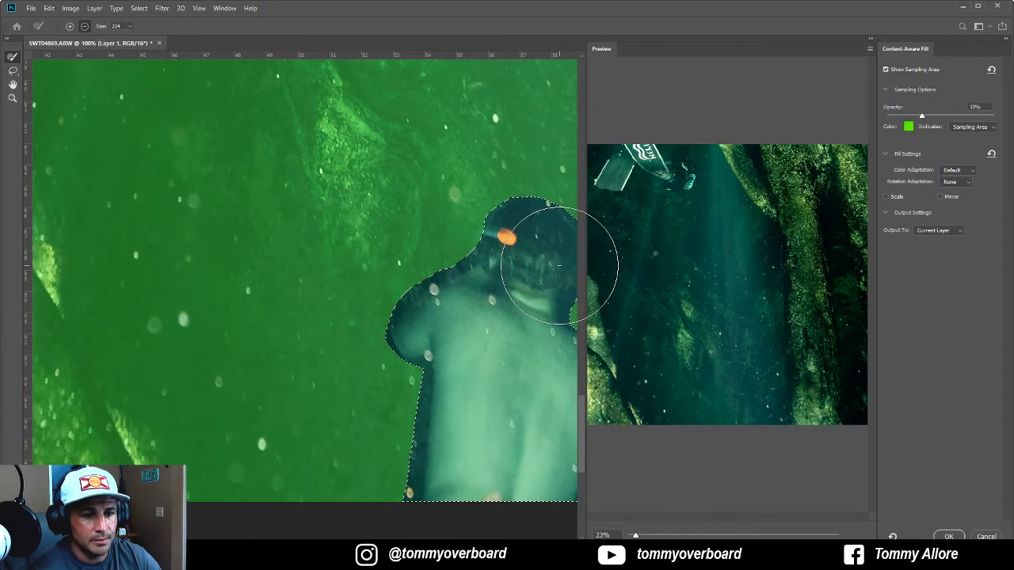
{"action": "left_click", "coordinate": [948, 535]}
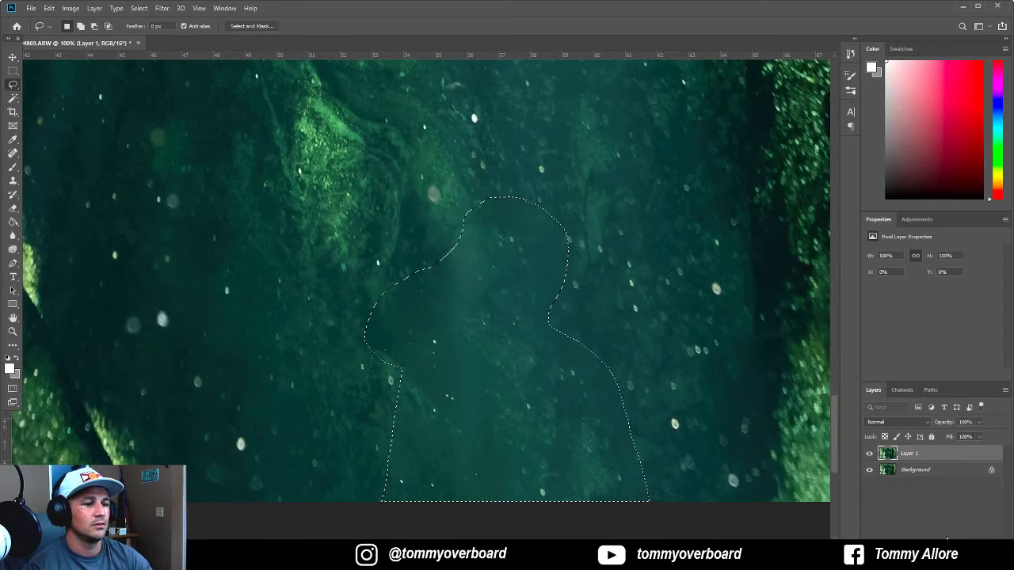
Step: Deselect, fit the image on screen and close the document
{"action": "left_click", "coordinate": [13, 70]}
{"action": "left_click", "coordinate": [204, 199]}
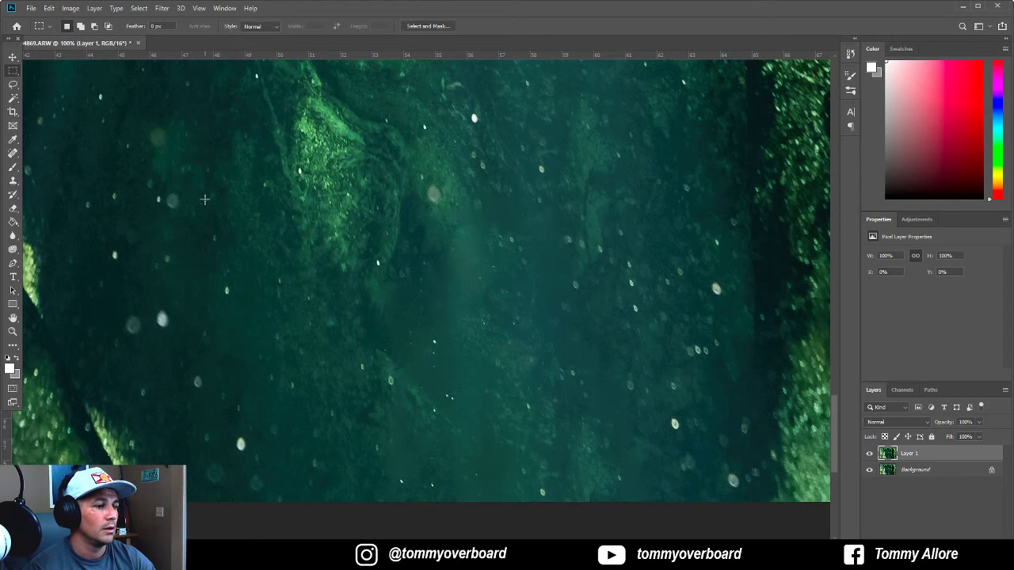
{"action": "left_click", "coordinate": [13, 331]}
{"action": "right_click", "coordinate": [406, 271]}
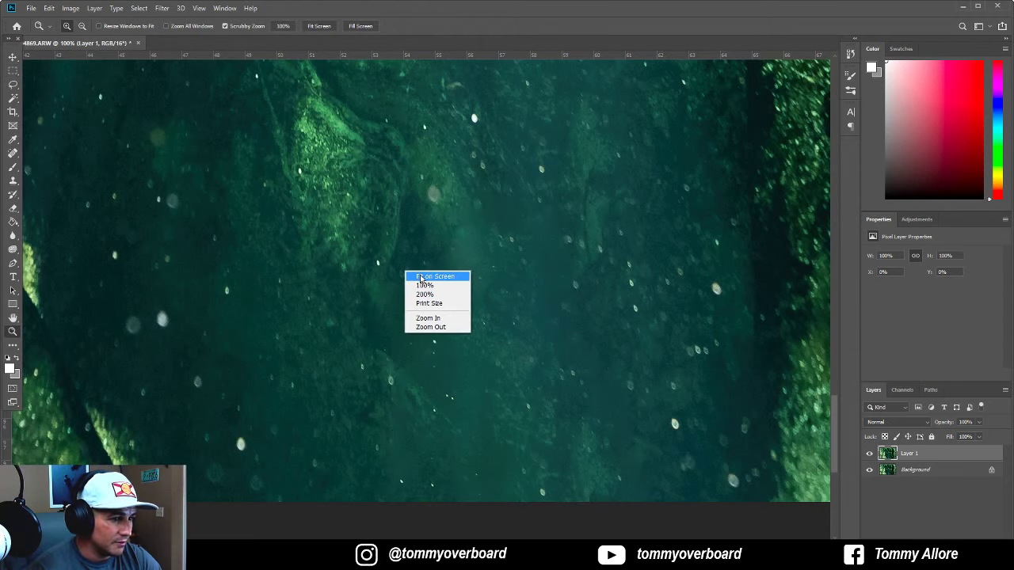
{"action": "left_click", "coordinate": [434, 274]}
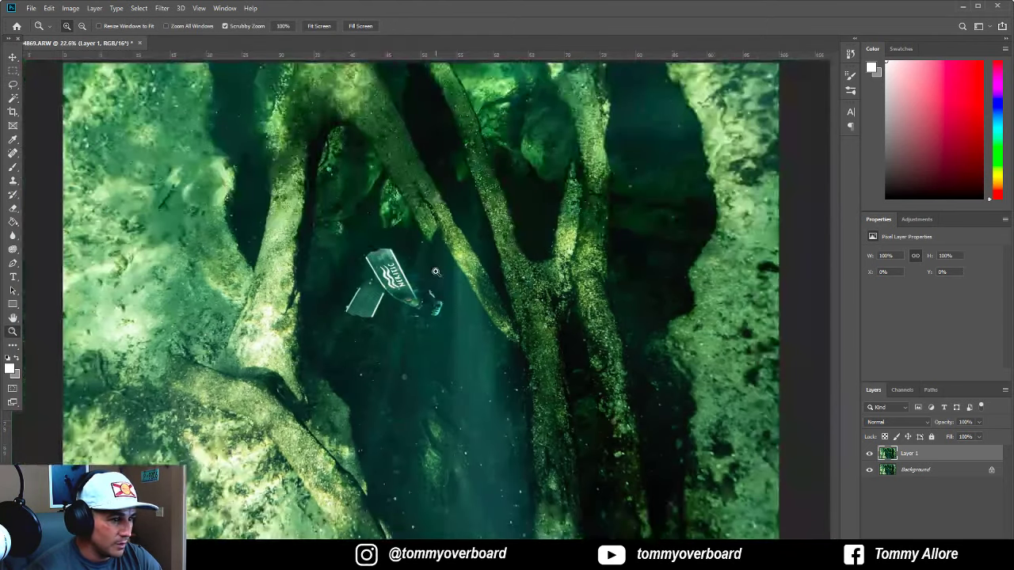
{"action": "left_click", "coordinate": [138, 44]}
Step: Save the Photoshop edits when closing the document
{"action": "left_click", "coordinate": [462, 209]}
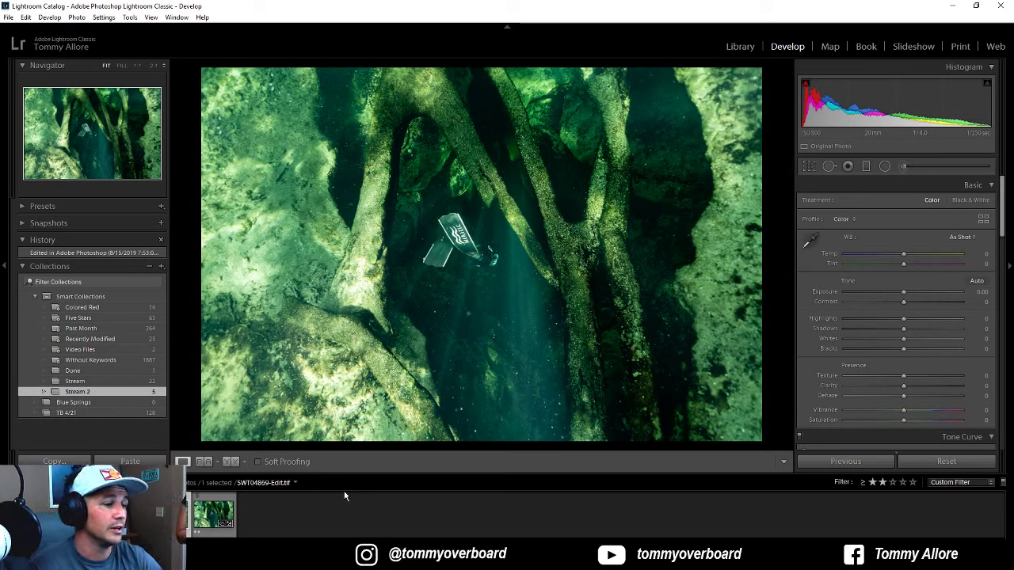
Step: Show the original SWT04869.ARW and reset it to default settings
{"action": "left_click", "coordinate": [211, 522]}
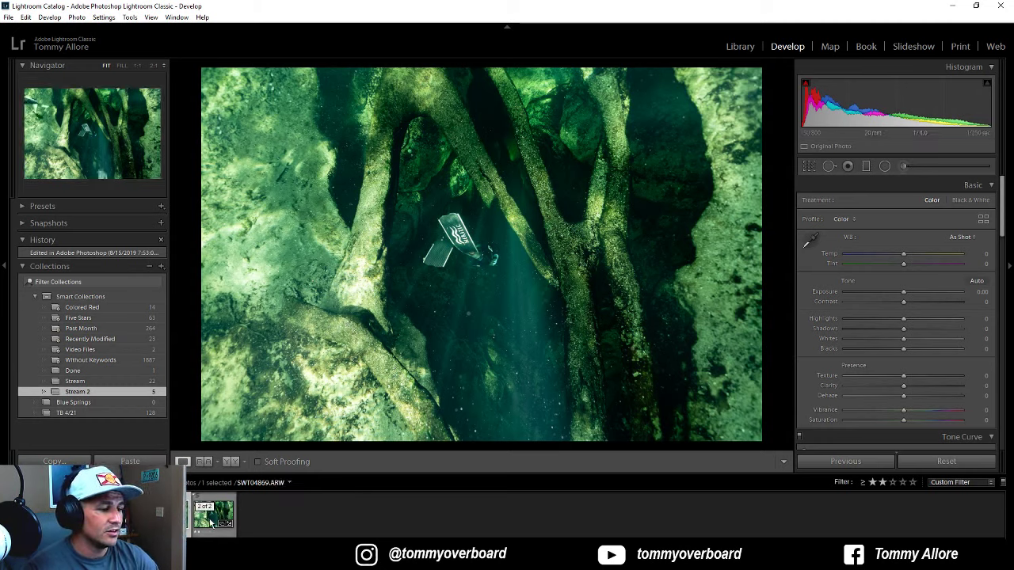
{"action": "left_click", "coordinate": [938, 462]}
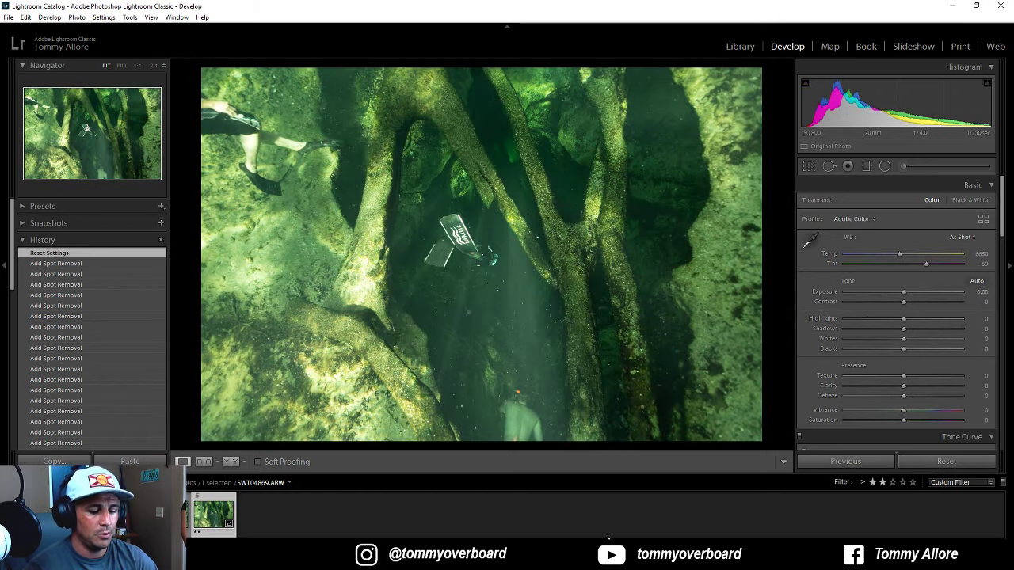
{"action": "key", "text": "Left"}
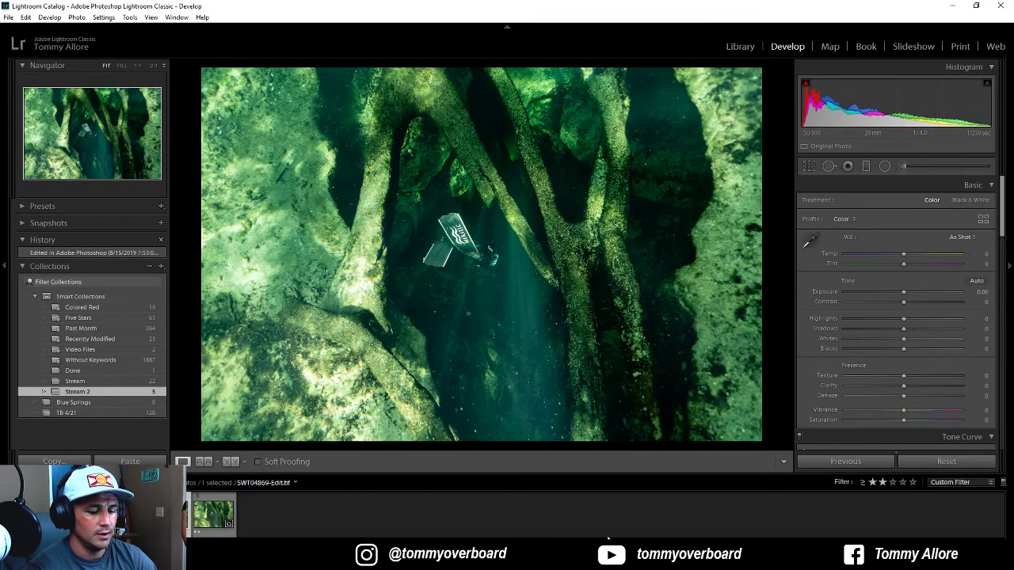
{"action": "key", "text": "Right"}
{"action": "key", "text": "Left"}
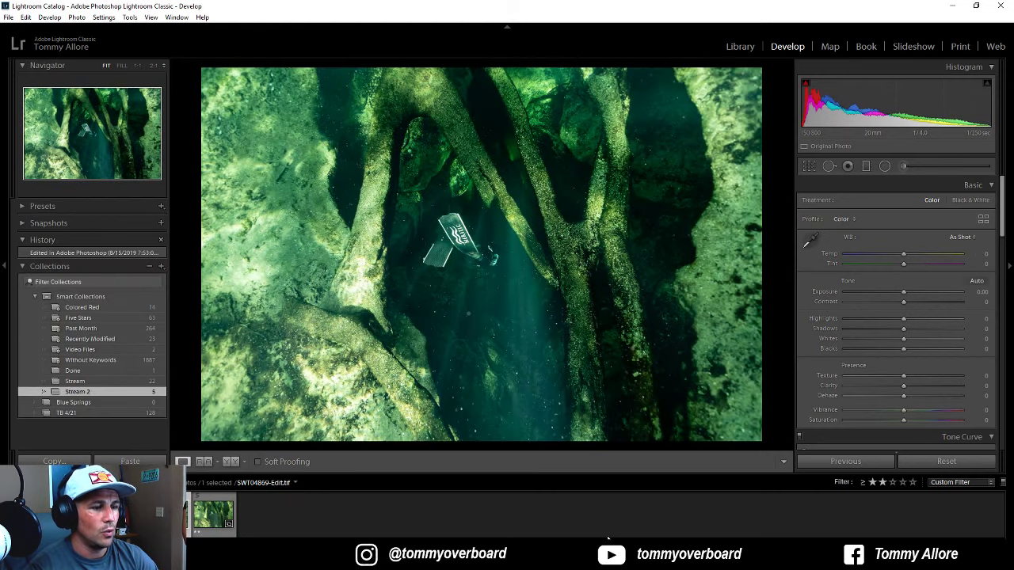
Step: Flip between the ARW and SWT04869-Edit.tif to compare, ending on the TIF
{"action": "key", "text": "Right"}
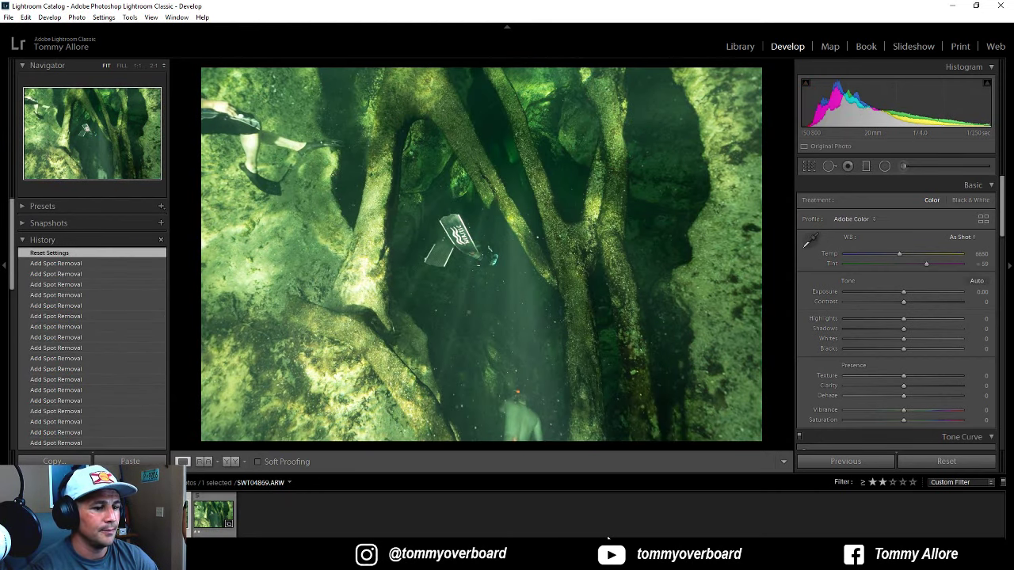
{"action": "key", "text": "Left"}
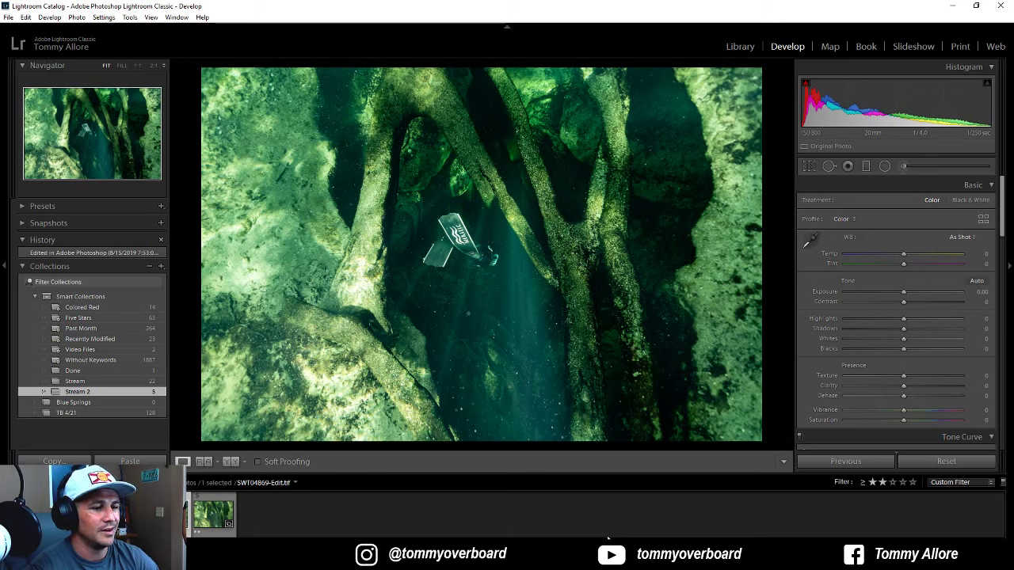
{"action": "key", "text": "Right"}
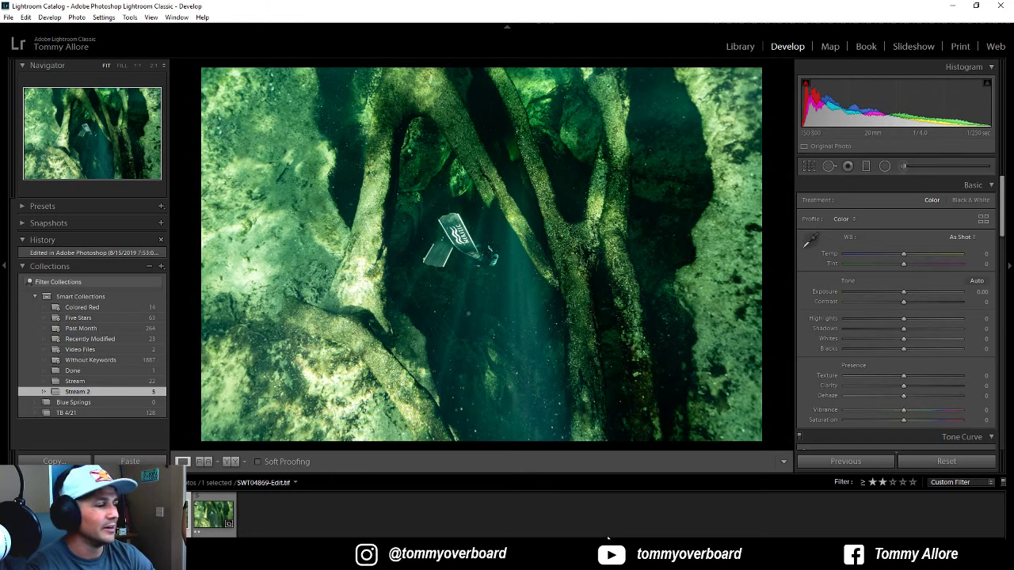
{"action": "key", "text": "Left"}
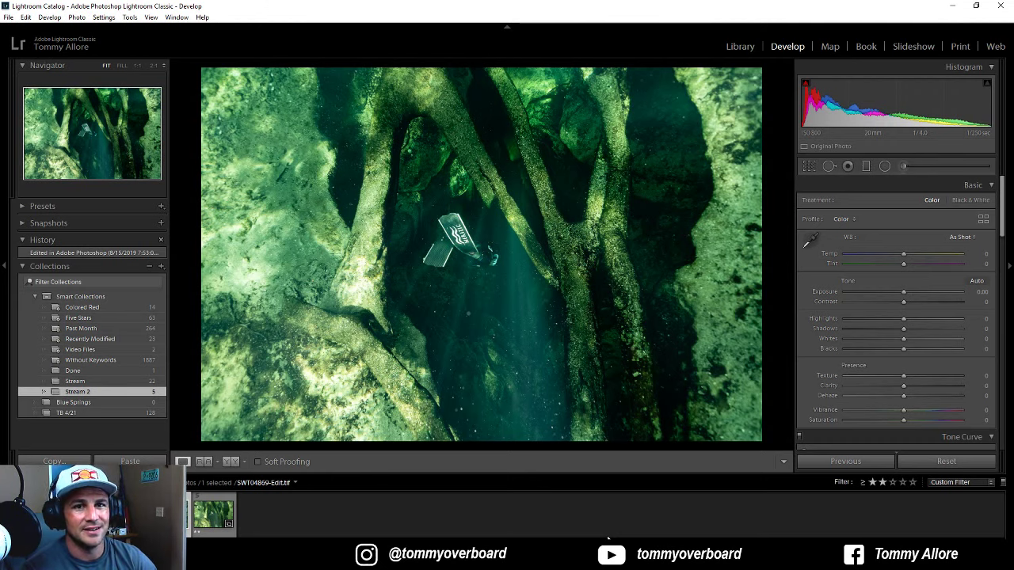
{"action": "key", "text": "Right"}
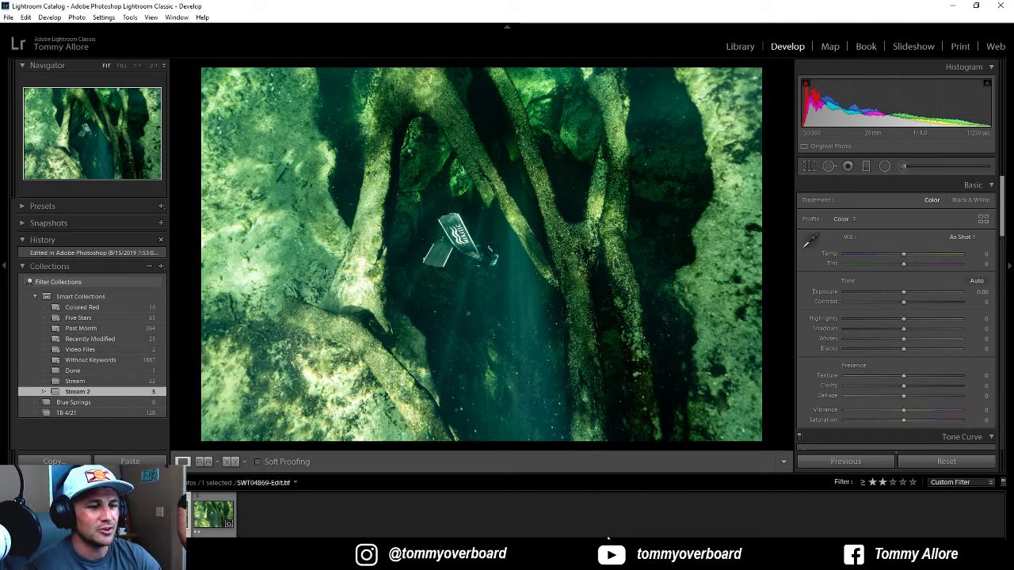
{"action": "key", "text": "Left"}
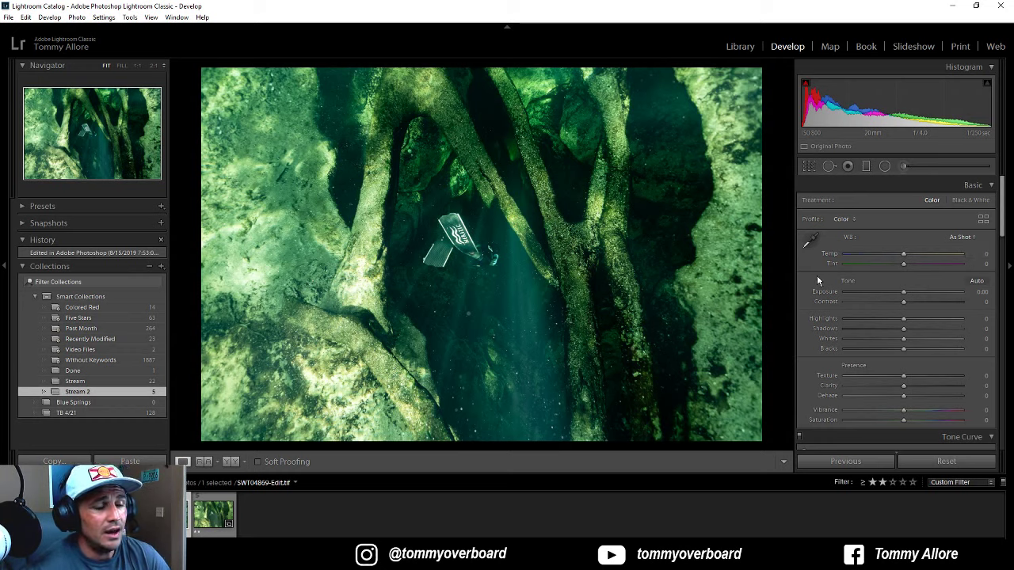
Step: In Effects, set Post-Crop Vignetting Amount to −38 and Feather to 61
{"action": "scroll", "coordinate": [816, 277], "scroll_direction": "down", "scroll_amount": 3}
{"action": "scroll", "coordinate": [818, 280], "scroll_direction": "down", "scroll_amount": 10}
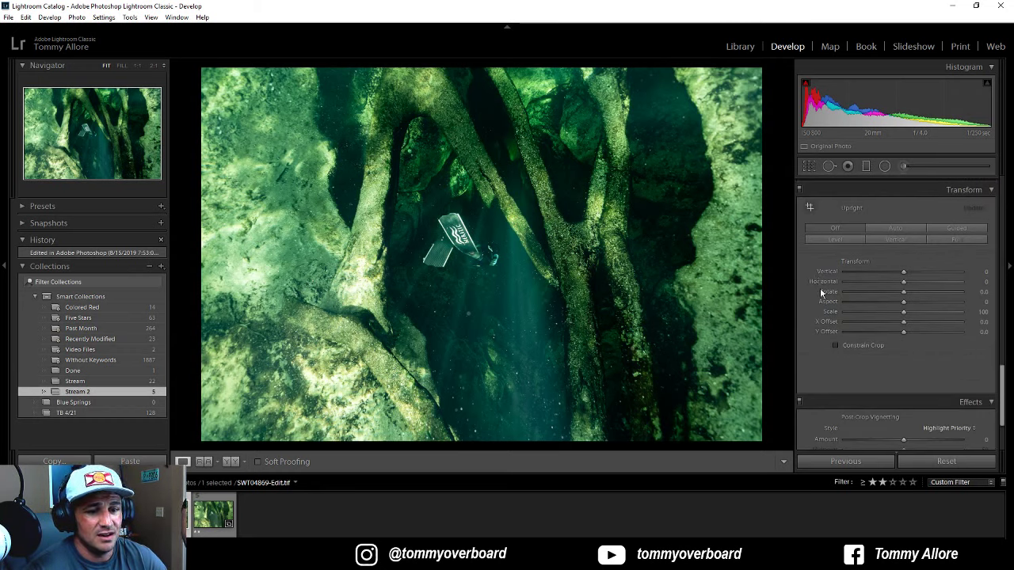
{"action": "left_click_drag", "start_coordinate": [903, 441], "coordinate": [880, 441]}
{"action": "scroll", "coordinate": [850, 406], "scroll_direction": "down", "scroll_amount": 1}
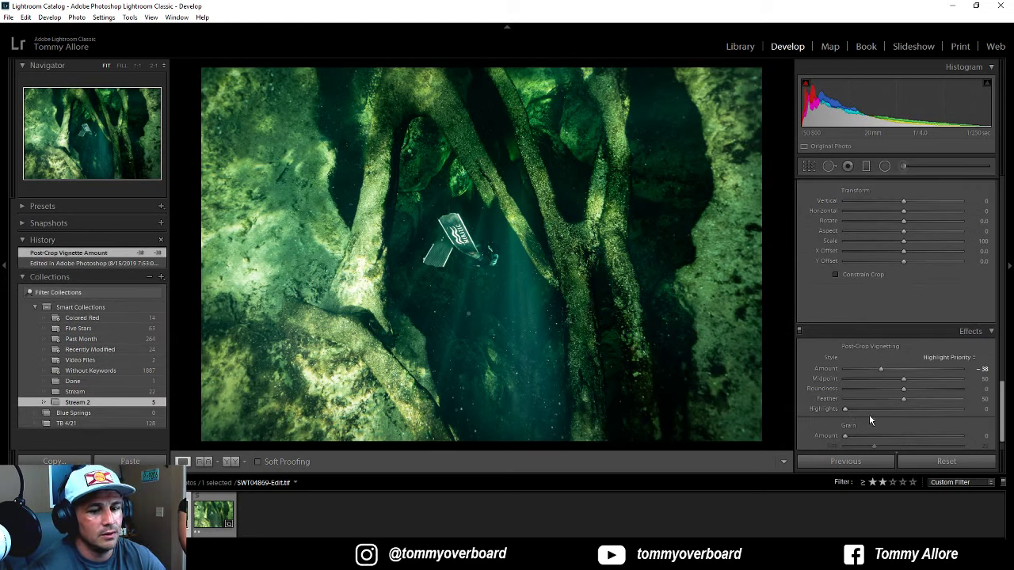
{"action": "left_click_drag", "start_coordinate": [903, 399], "coordinate": [915, 401]}
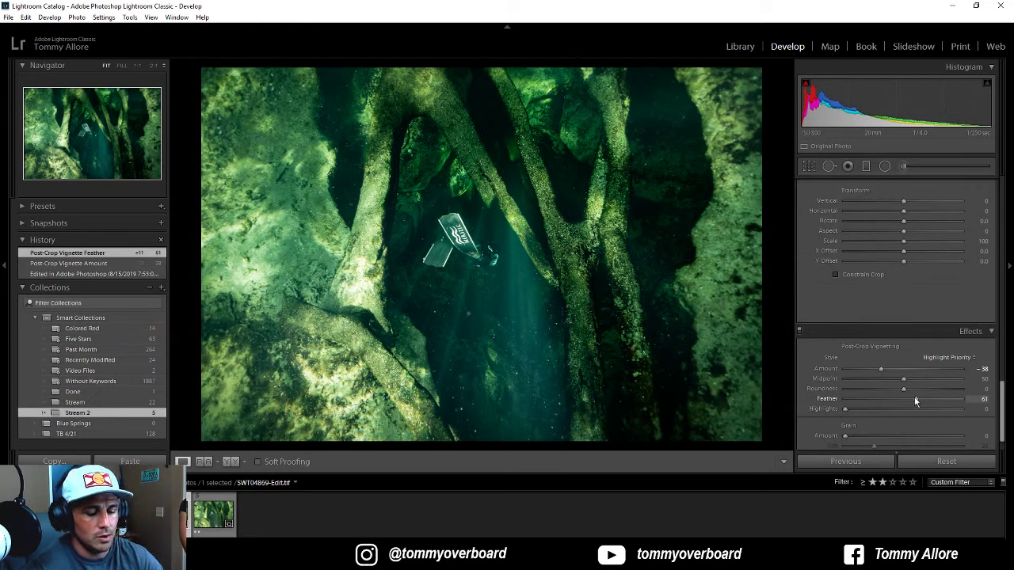
{"action": "left_click", "coordinate": [219, 507]}
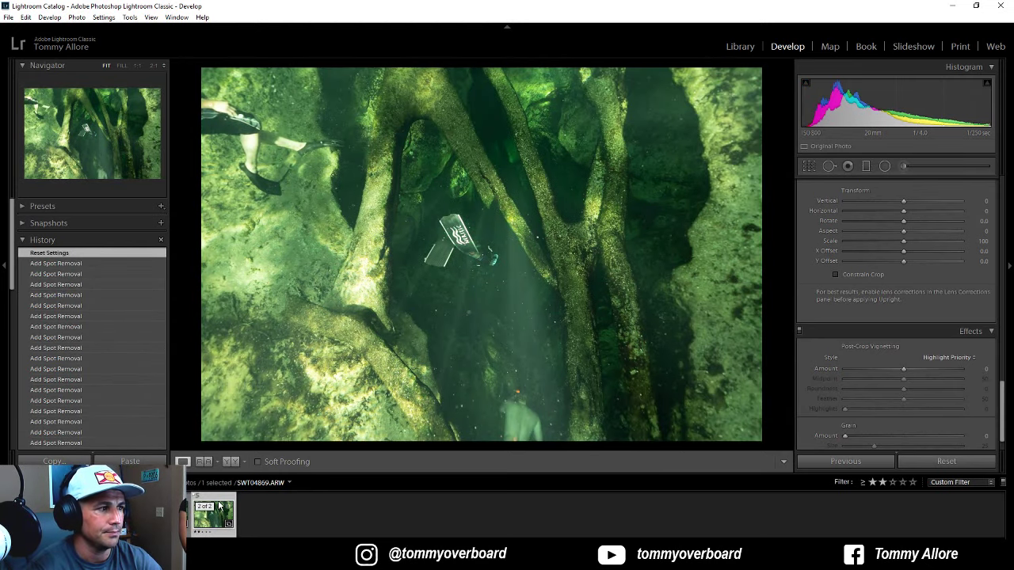
{"action": "left_click", "coordinate": [219, 506]}
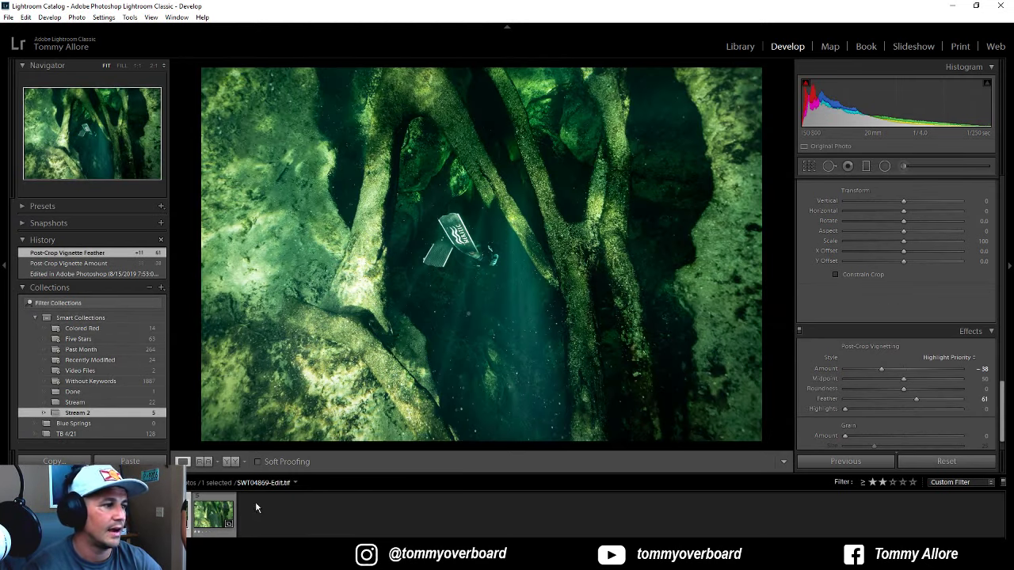
{"action": "left_click", "coordinate": [5, 264]}
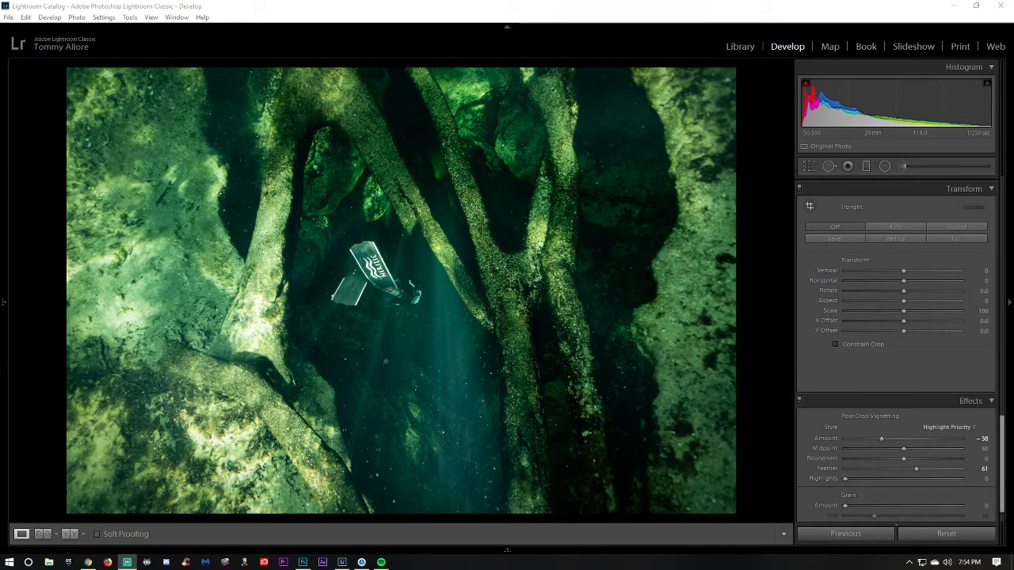
{"action": "left_click", "coordinate": [632, 322]}
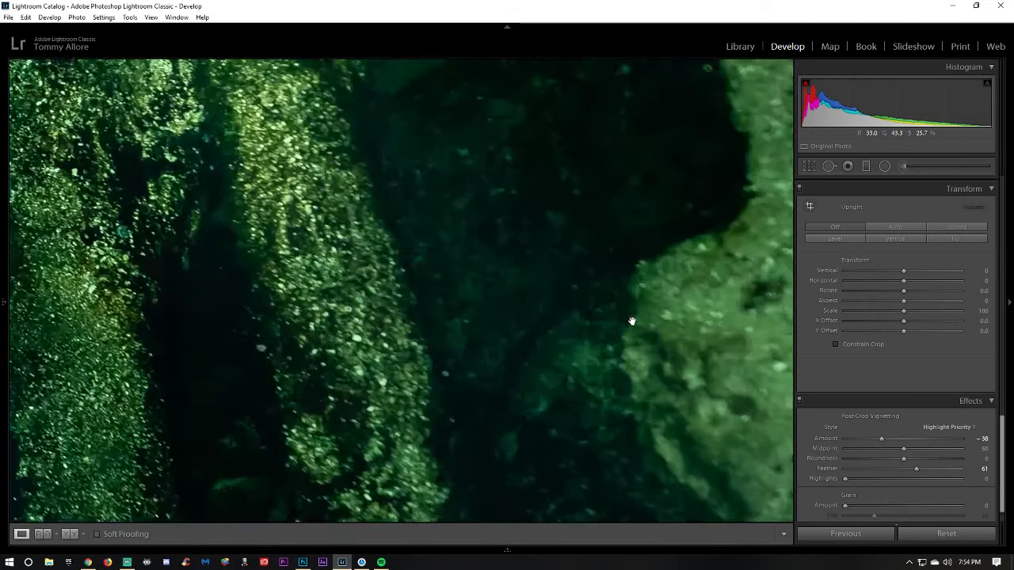
{"action": "left_click", "coordinate": [633, 322]}
{"action": "key", "text": "l"}
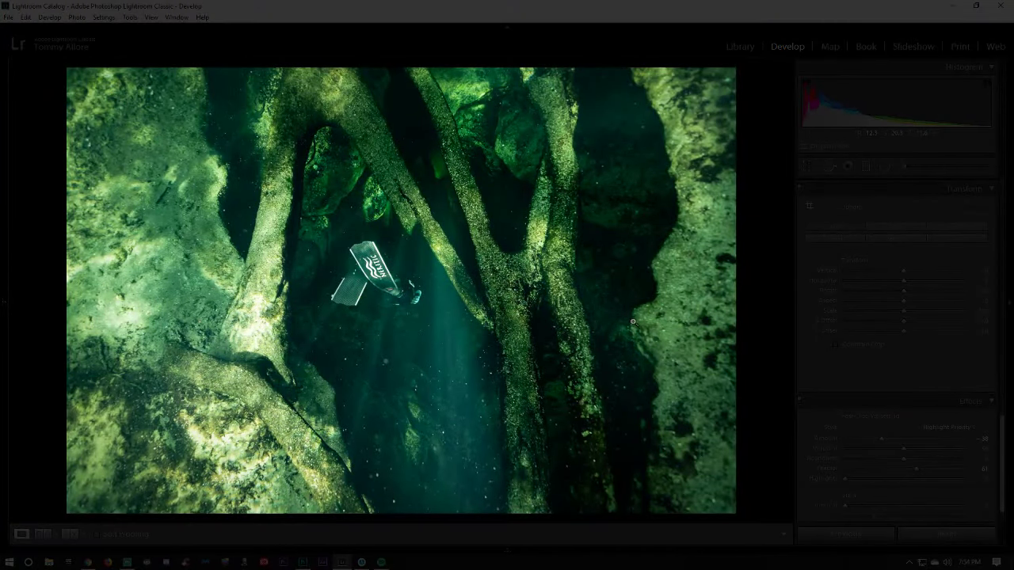
{"action": "key", "text": "l"}
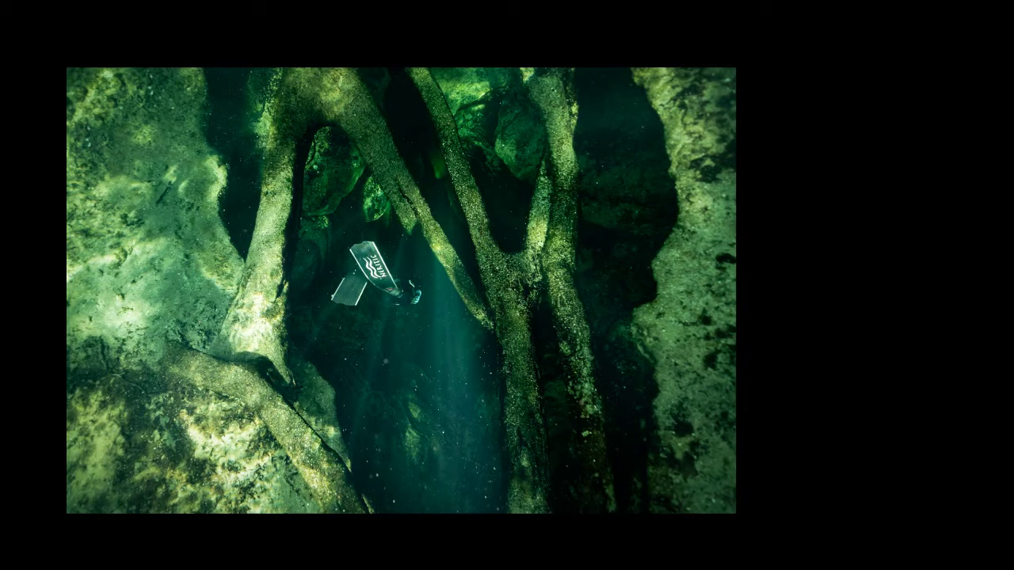
{"action": "left_click", "coordinate": [633, 321]}
{"action": "left_click", "coordinate": [633, 322]}
{"action": "key", "text": "l"}
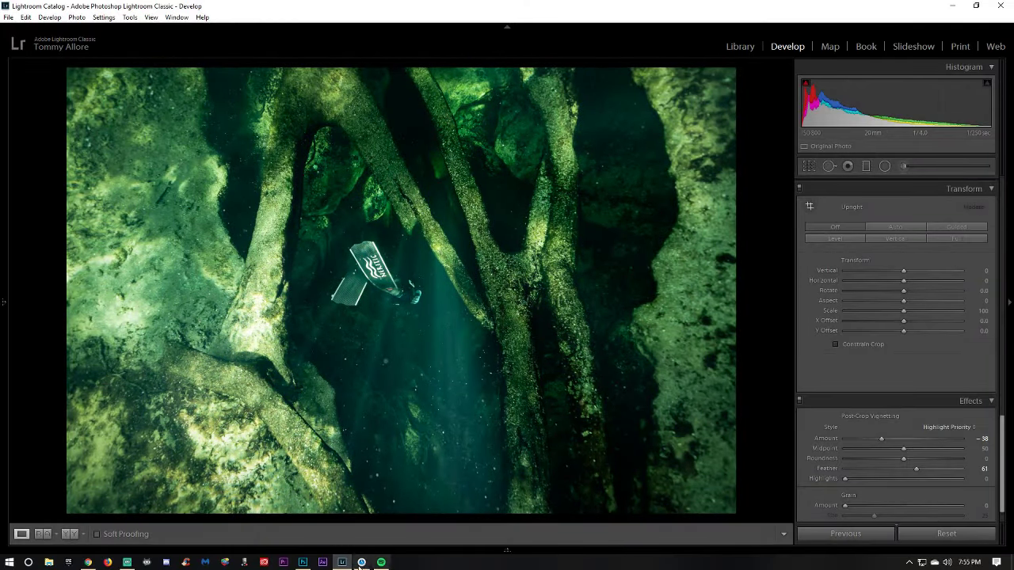
{"action": "left_click", "coordinate": [502, 553]}
{"action": "left_click", "coordinate": [215, 515]}
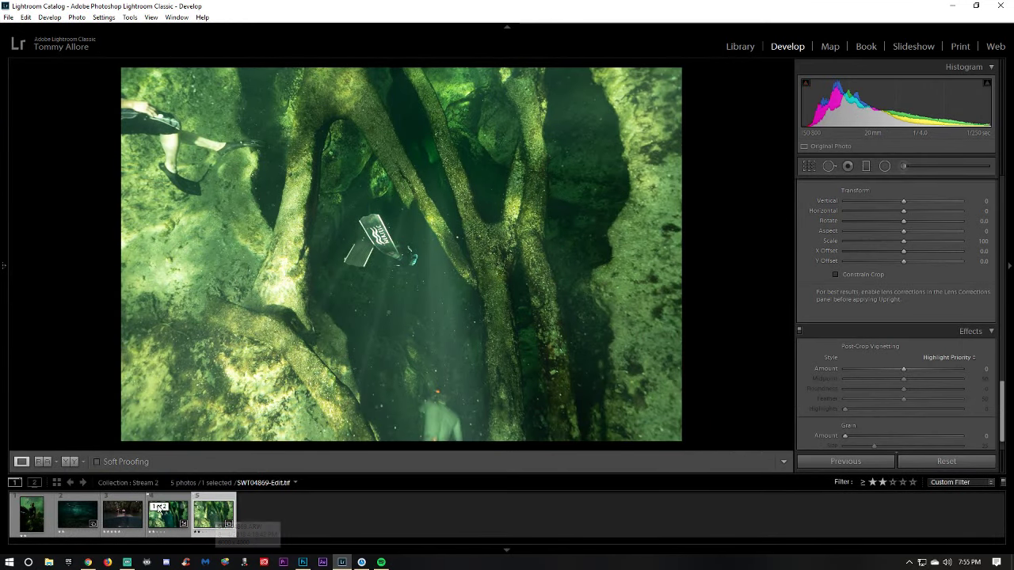
{"action": "left_click", "coordinate": [168, 518]}
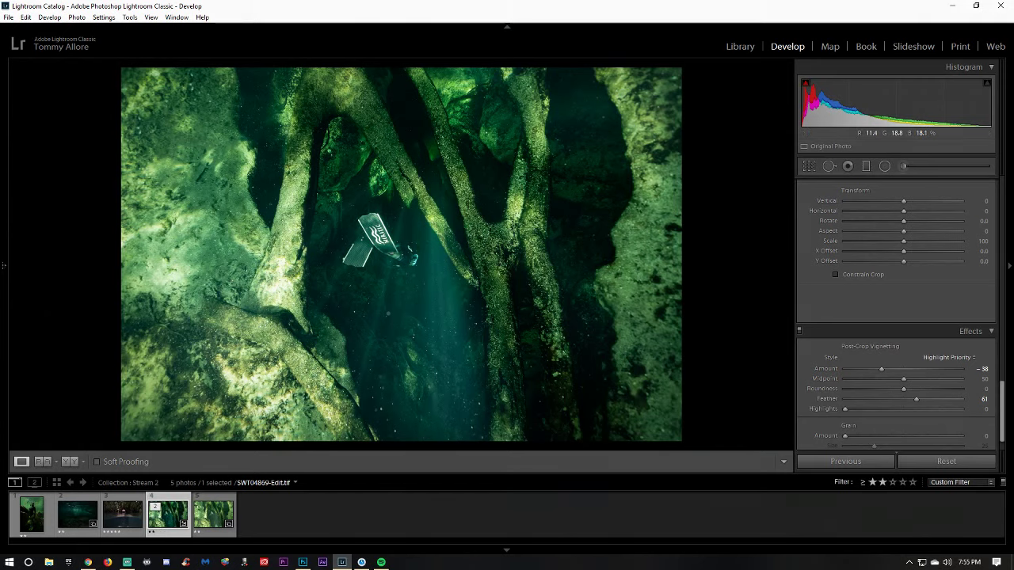
{"action": "key", "text": "f"}
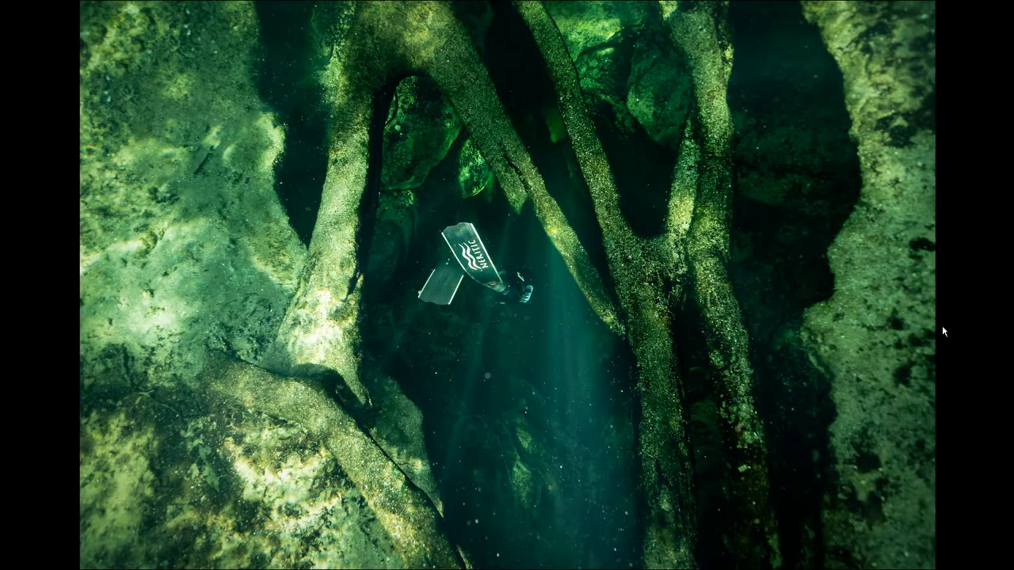
{"action": "key", "text": "f"}
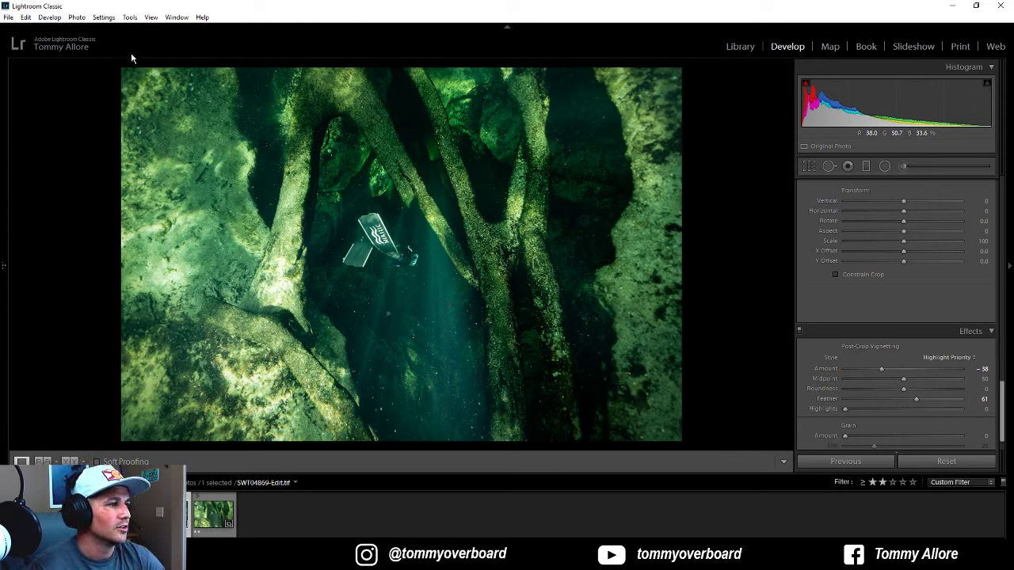
Step: Edit a copy of the photo with Lightroom adjustments in Photoshop CC 2019
{"action": "left_click", "coordinate": [77, 17]}
{"action": "mouse_move", "coordinate": [222, 72]}
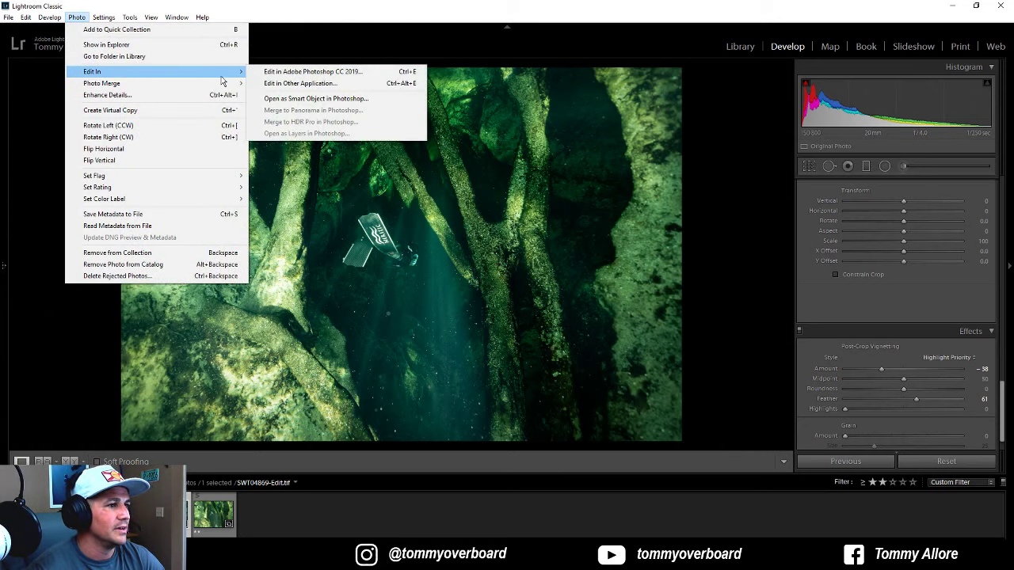
{"action": "left_click", "coordinate": [325, 71]}
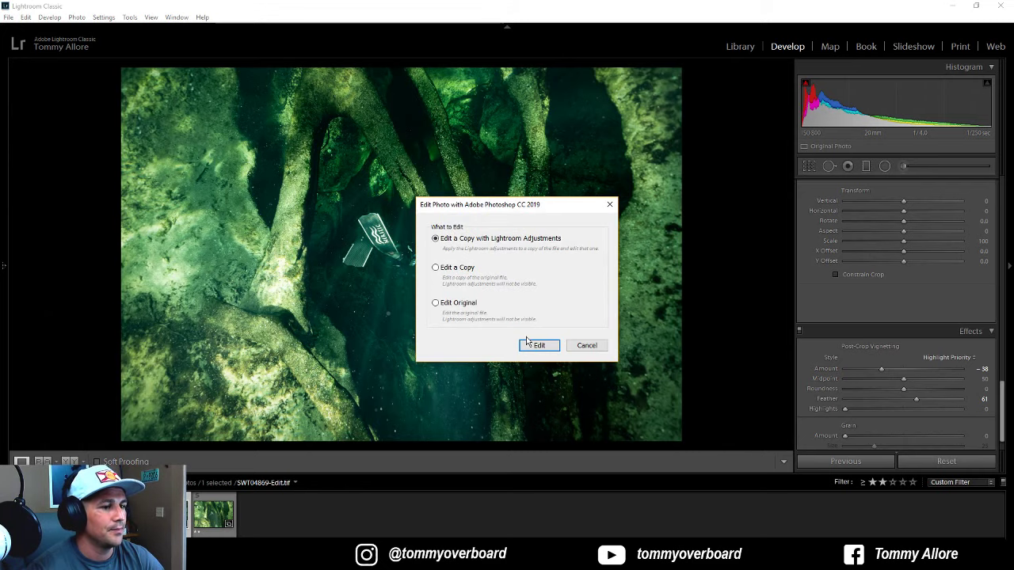
{"action": "left_click", "coordinate": [527, 349]}
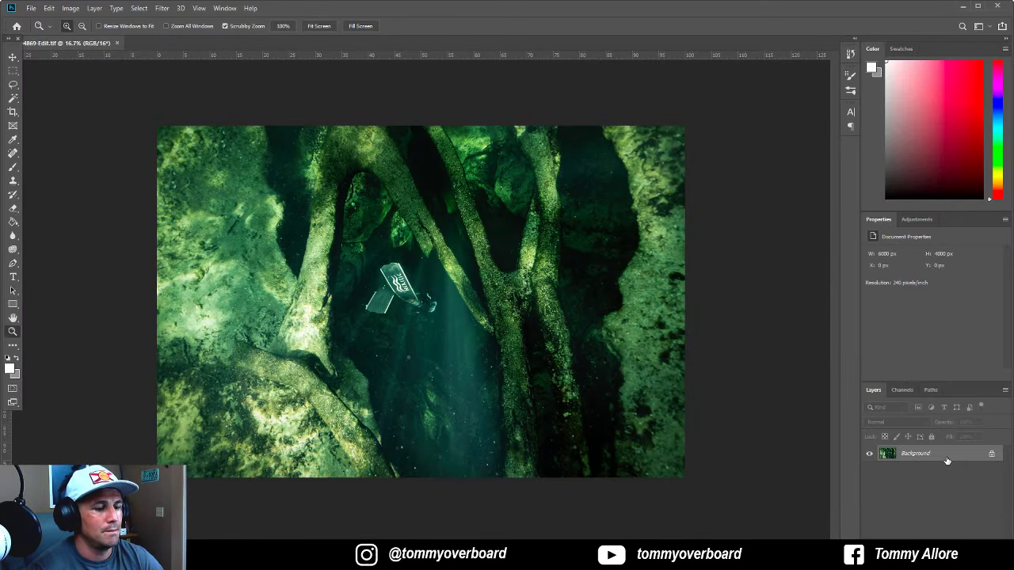
Step: Duplicate the Background layer, zoom in, and lasso around the diver and fins
{"action": "key", "text": "ctrl+j"}
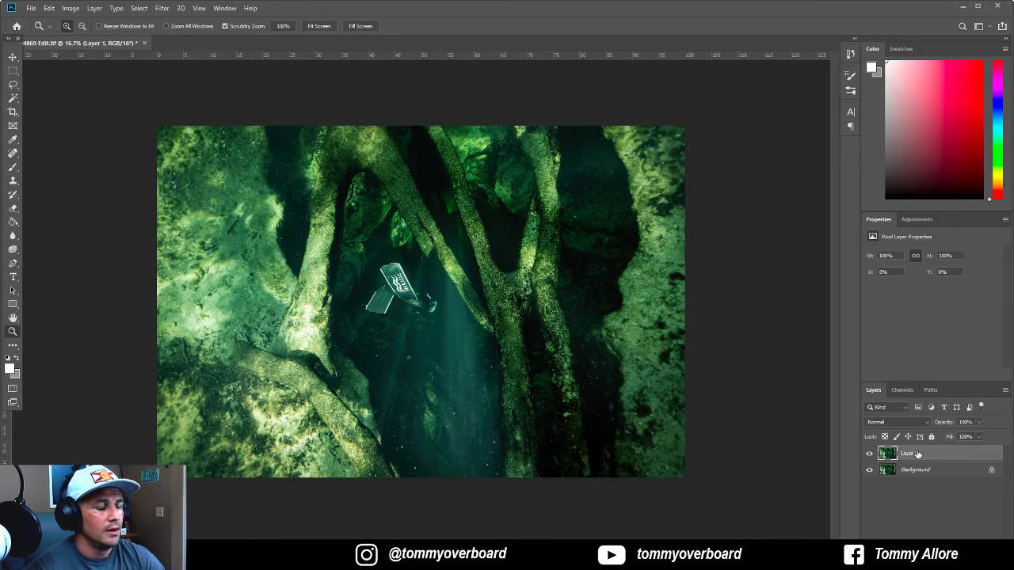
{"action": "left_click", "coordinate": [396, 287]}
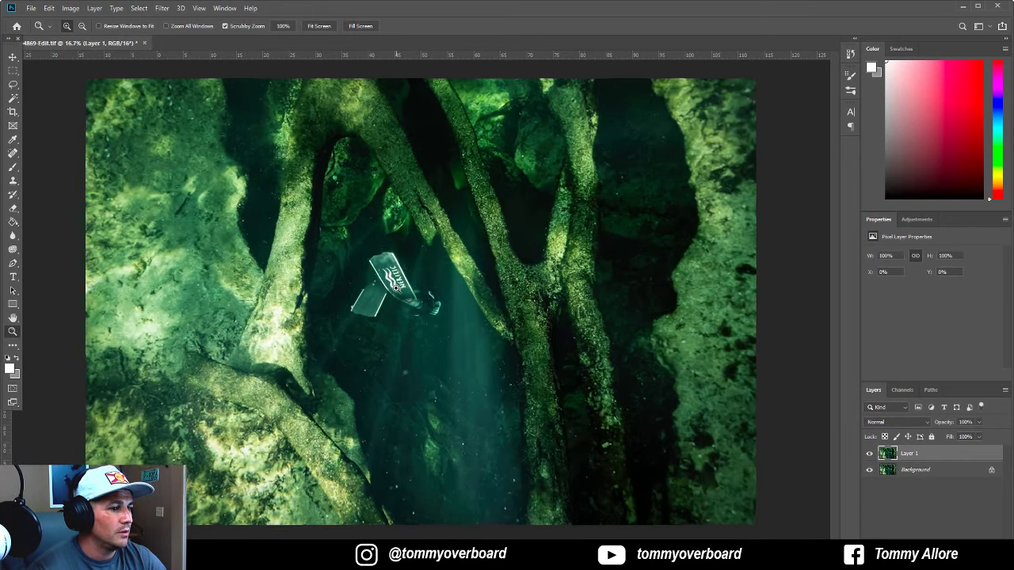
{"action": "left_click", "coordinate": [12, 85]}
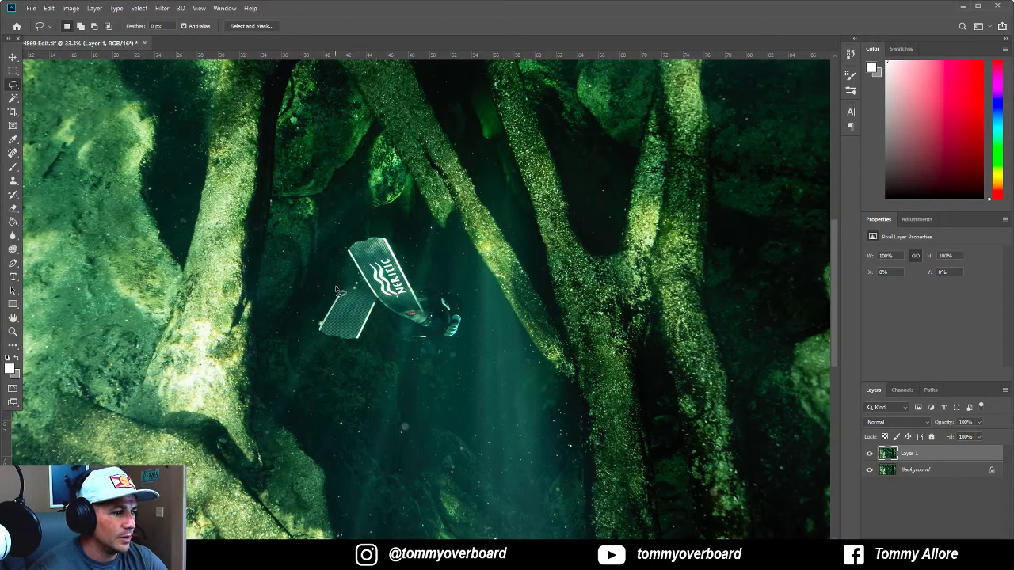
{"action": "mouse_move", "coordinate": [336, 288]}
{"action": "left_mouse_down"}
{"action": "mouse_move", "coordinate": [313, 324]}
{"action": "mouse_move", "coordinate": [327, 343]}
{"action": "mouse_move", "coordinate": [377, 334]}
{"action": "mouse_move", "coordinate": [439, 350]}
{"action": "mouse_move", "coordinate": [467, 332]}
{"action": "mouse_move", "coordinate": [465, 299]}
{"action": "mouse_move", "coordinate": [419, 282]}
{"action": "mouse_move", "coordinate": [390, 240]}
{"action": "mouse_move", "coordinate": [364, 231]}
{"action": "mouse_move", "coordinate": [347, 242]}
{"action": "mouse_move", "coordinate": [338, 288]}
{"action": "left_mouse_up"}
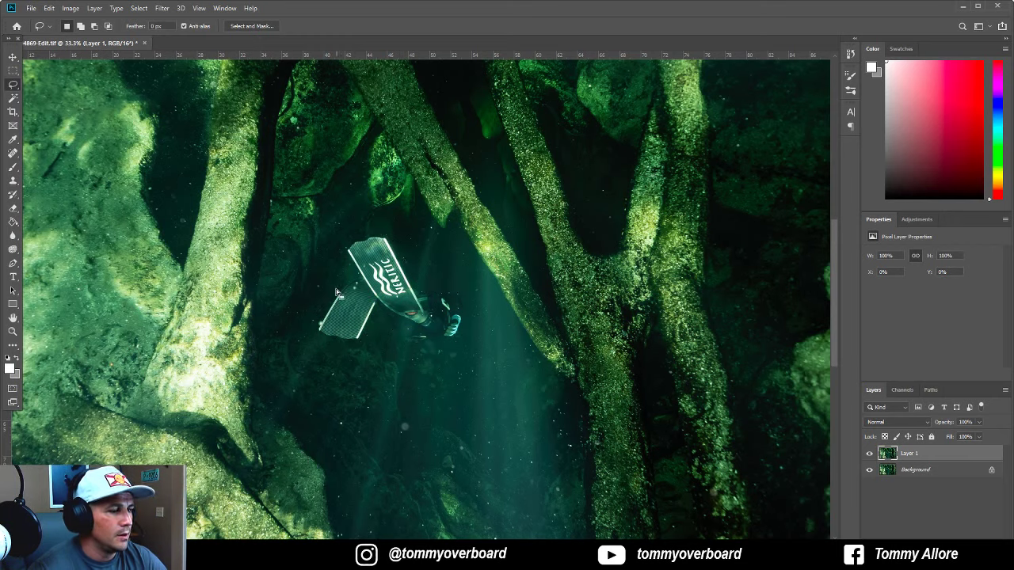
{"action": "left_click", "coordinate": [48, 8]}
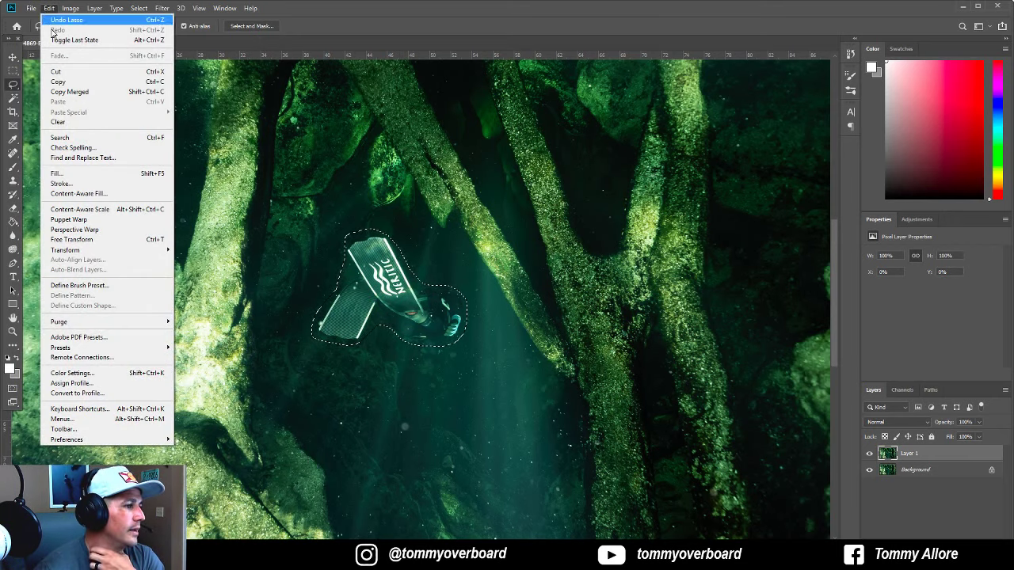
Step: Content-aware fill the diver at 33% preview, excluding both branches from the sampling area
{"action": "left_click", "coordinate": [103, 194]}
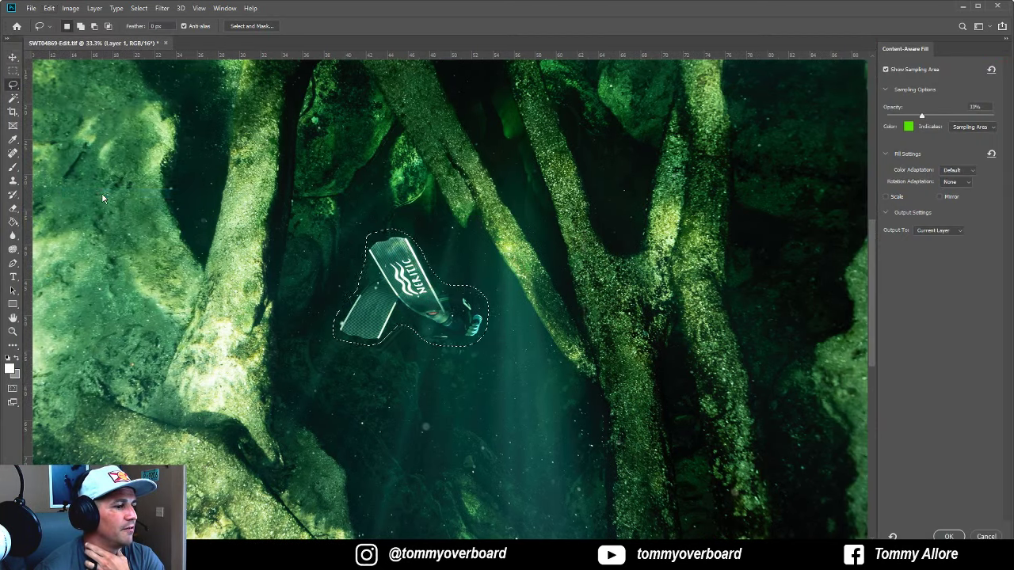
{"action": "key", "text": "z"}
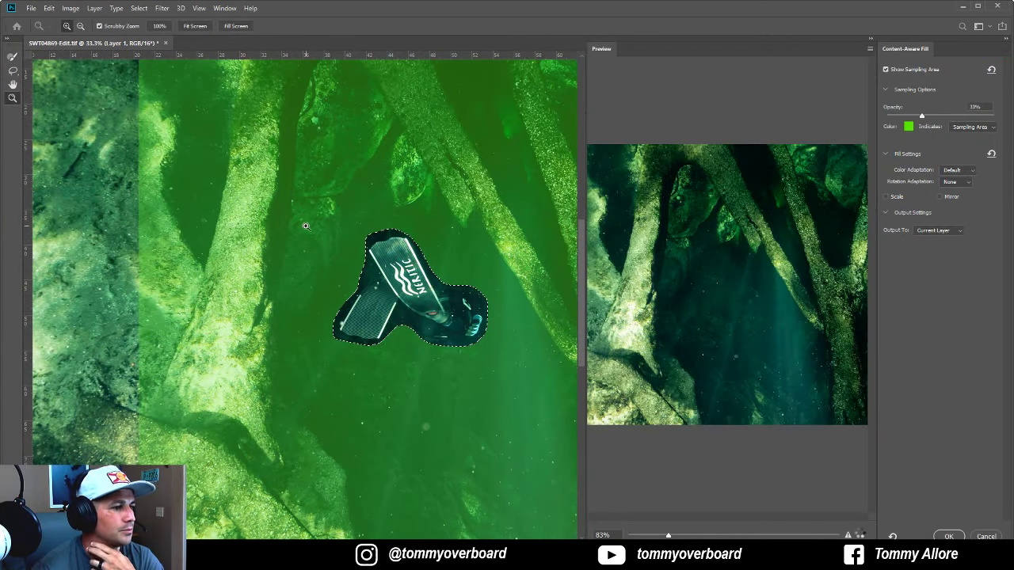
{"action": "left_click", "coordinate": [307, 230], "text": "alt"}
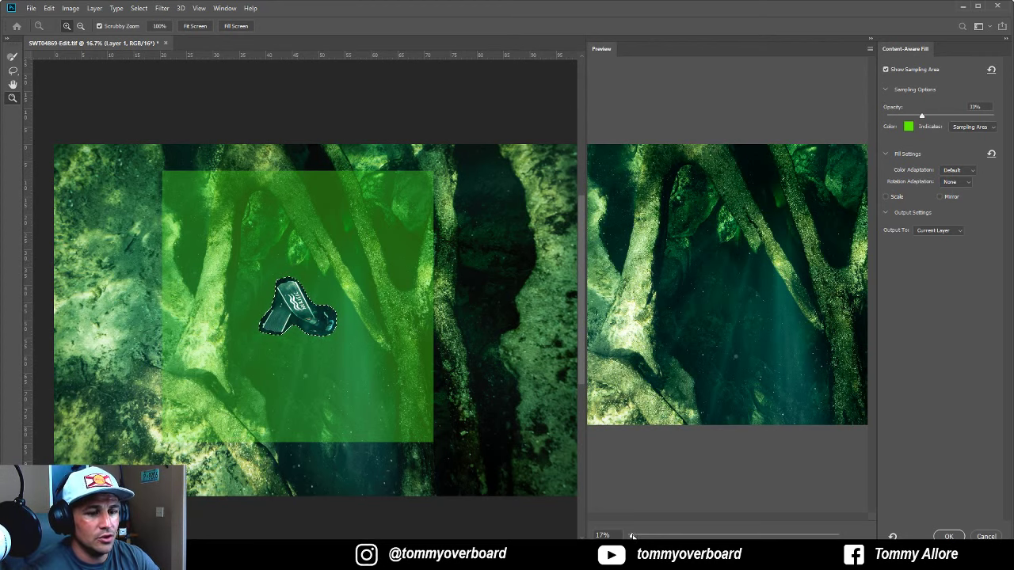
{"action": "left_click_drag", "start_coordinate": [632, 536], "coordinate": [641, 536]}
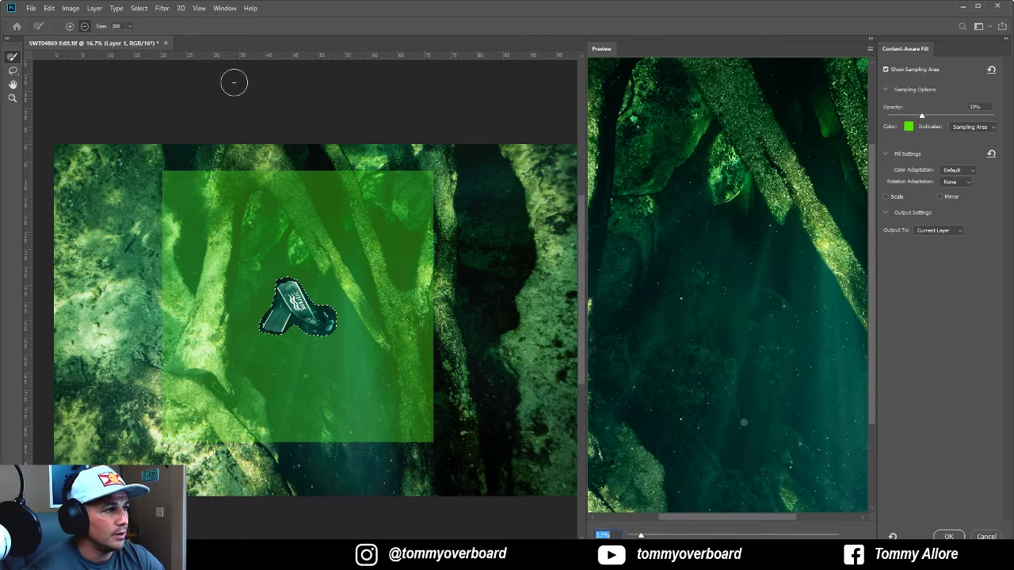
{"action": "mouse_move", "coordinate": [345, 175]}
{"action": "left_mouse_down"}
{"action": "mouse_move", "coordinate": [399, 331]}
{"action": "mouse_move", "coordinate": [415, 442]}
{"action": "mouse_move", "coordinate": [422, 372]}
{"action": "mouse_move", "coordinate": [412, 299]}
{"action": "mouse_move", "coordinate": [421, 304]}
{"action": "mouse_move", "coordinate": [438, 221]}
{"action": "mouse_move", "coordinate": [432, 344]}
{"action": "mouse_move", "coordinate": [405, 334]}
{"action": "mouse_move", "coordinate": [392, 347]}
{"action": "mouse_move", "coordinate": [321, 250]}
{"action": "mouse_move", "coordinate": [289, 183]}
{"action": "mouse_move", "coordinate": [219, 187]}
{"action": "mouse_move", "coordinate": [240, 193]}
{"action": "mouse_move", "coordinate": [221, 393]}
{"action": "mouse_move", "coordinate": [224, 379]}
{"action": "mouse_move", "coordinate": [247, 393]}
{"action": "mouse_move", "coordinate": [268, 444]}
{"action": "mouse_move", "coordinate": [217, 391]}
{"action": "mouse_move", "coordinate": [169, 379]}
{"action": "mouse_move", "coordinate": [205, 383]}
{"action": "mouse_move", "coordinate": [204, 263]}
{"action": "mouse_move", "coordinate": [223, 209]}
{"action": "mouse_move", "coordinate": [206, 158]}
{"action": "left_mouse_up"}
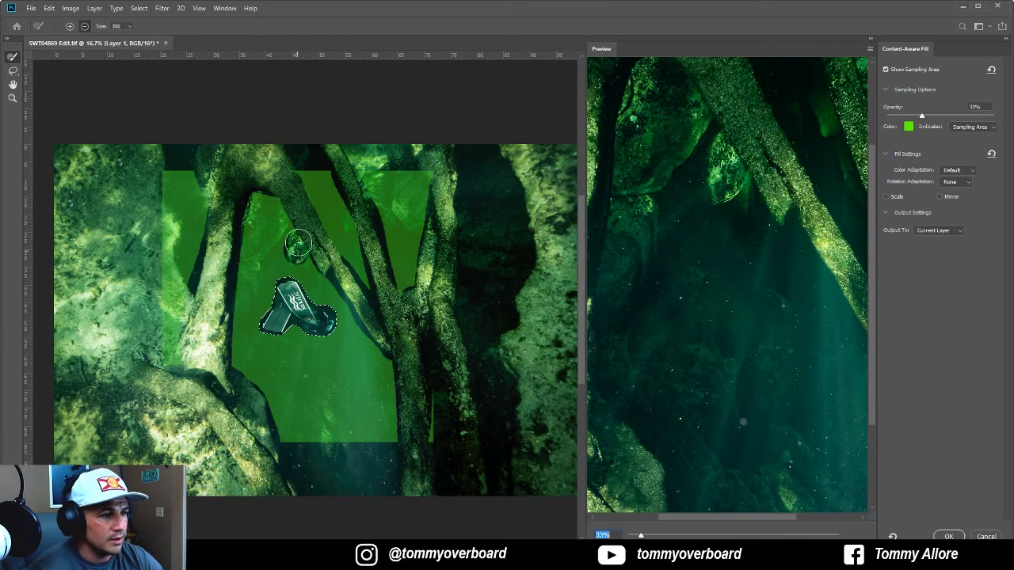
{"action": "mouse_move", "coordinate": [294, 230]}
{"action": "left_mouse_down"}
{"action": "mouse_move", "coordinate": [263, 203]}
{"action": "mouse_move", "coordinate": [245, 242]}
{"action": "mouse_move", "coordinate": [269, 220]}
{"action": "mouse_move", "coordinate": [234, 247]}
{"action": "left_mouse_up"}
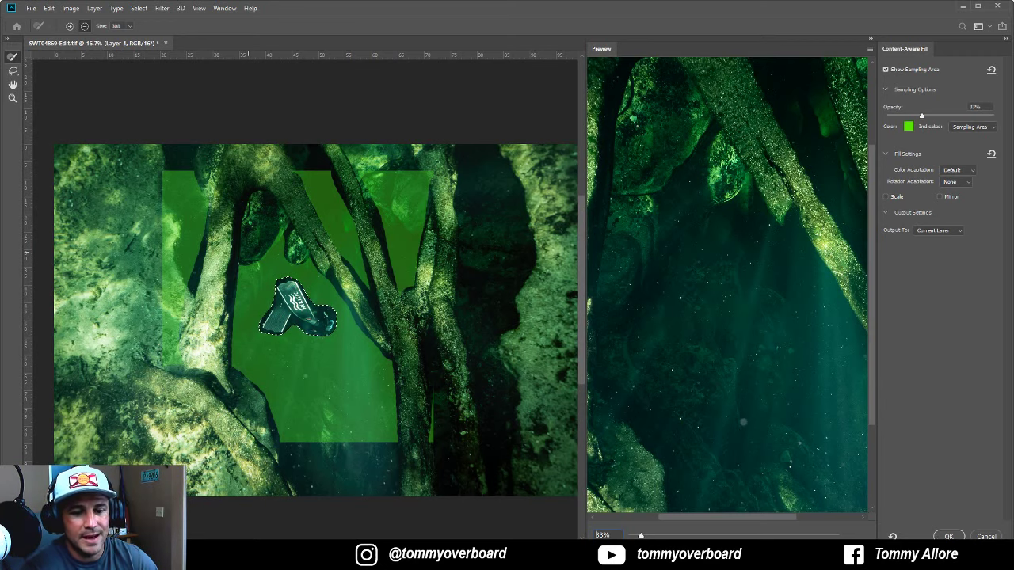
{"action": "left_click", "coordinate": [948, 537]}
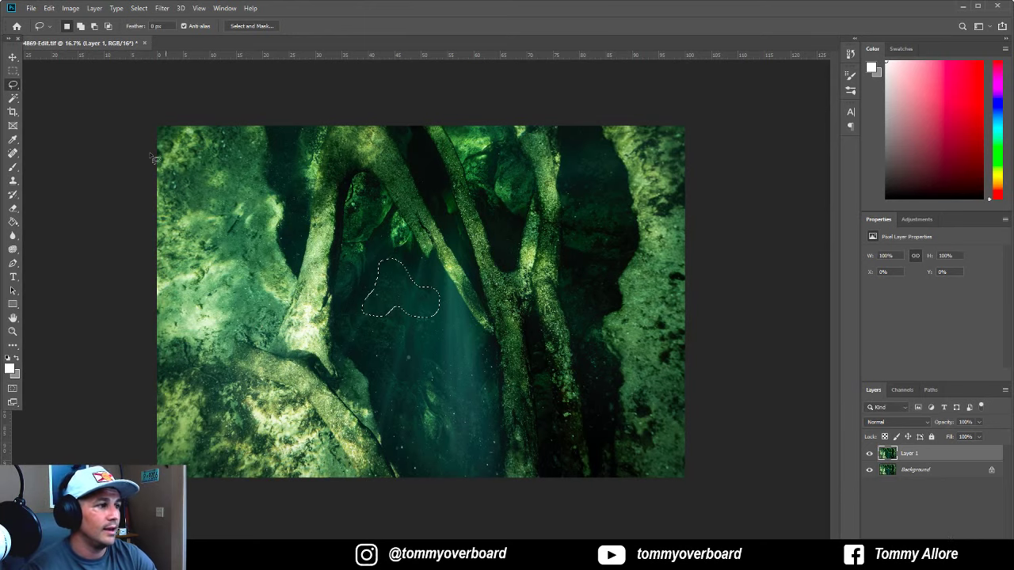
Step: Clear the selection and toggle Layer 1's visibility to compare the fill with the original
{"action": "left_click", "coordinate": [13, 70]}
{"action": "left_click", "coordinate": [338, 236]}
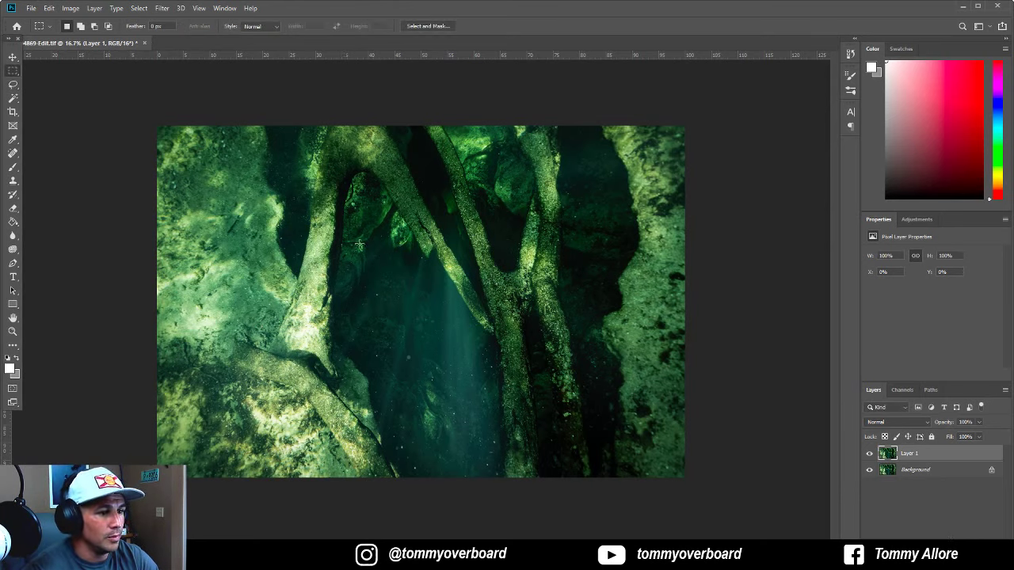
{"action": "left_click", "coordinate": [869, 454]}
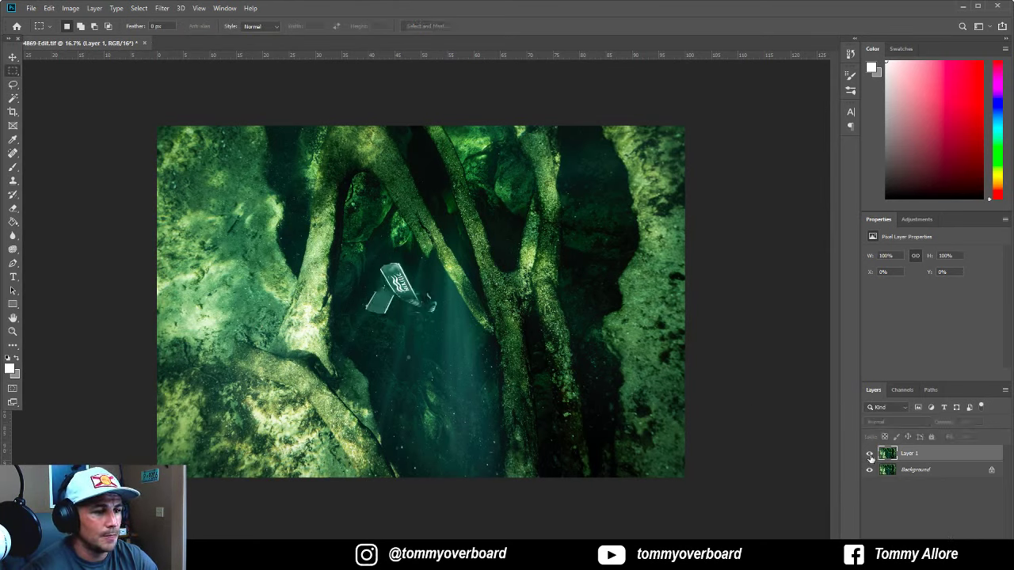
{"action": "left_click", "coordinate": [869, 454]}
{"action": "left_click", "coordinate": [869, 454]}
{"action": "left_click", "coordinate": [869, 454]}
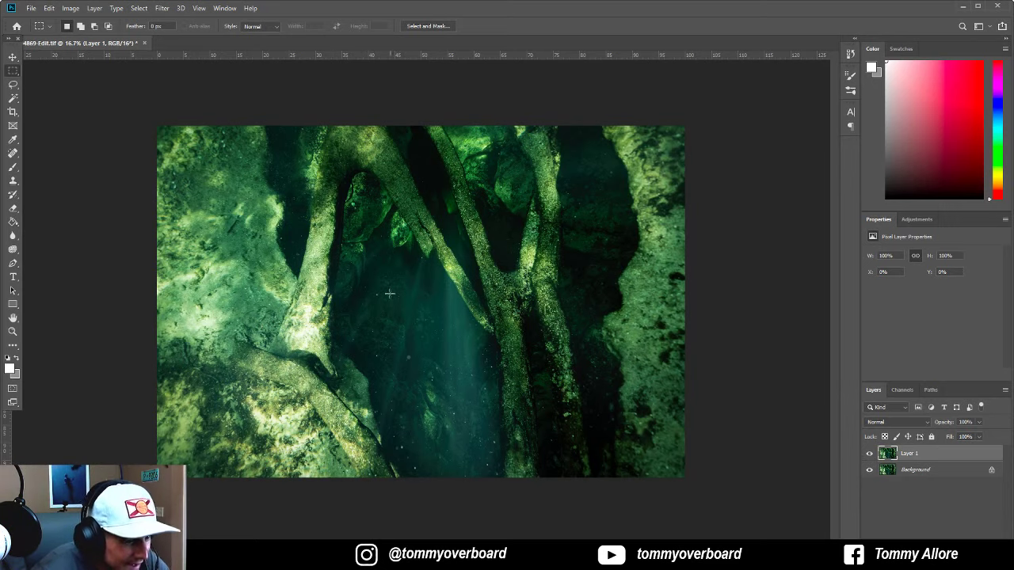
Step: Hide Layer 1 and close the document without saving
{"action": "left_click", "coordinate": [869, 454]}
{"action": "left_click", "coordinate": [145, 44]}
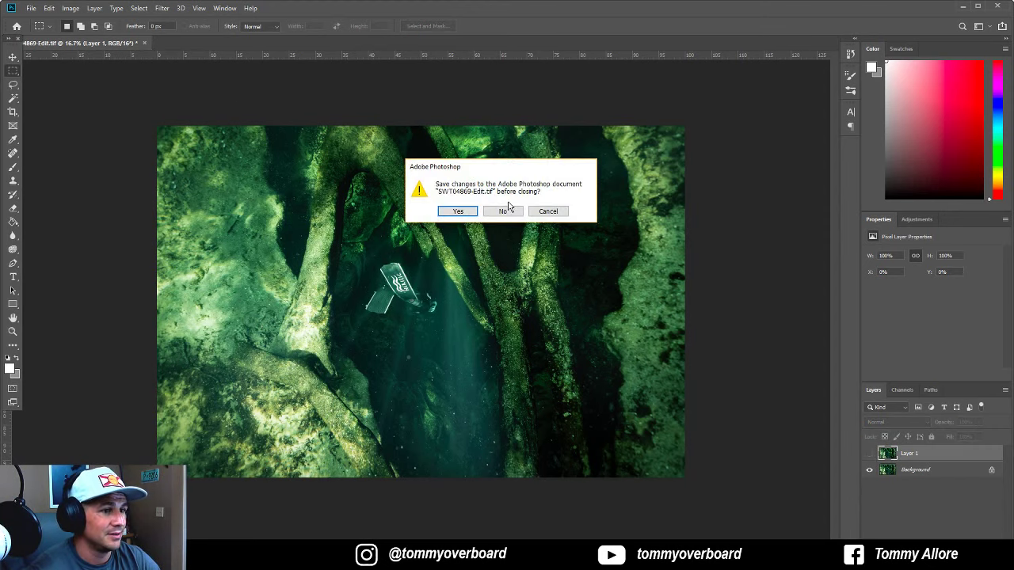
{"action": "left_click", "coordinate": [510, 211]}
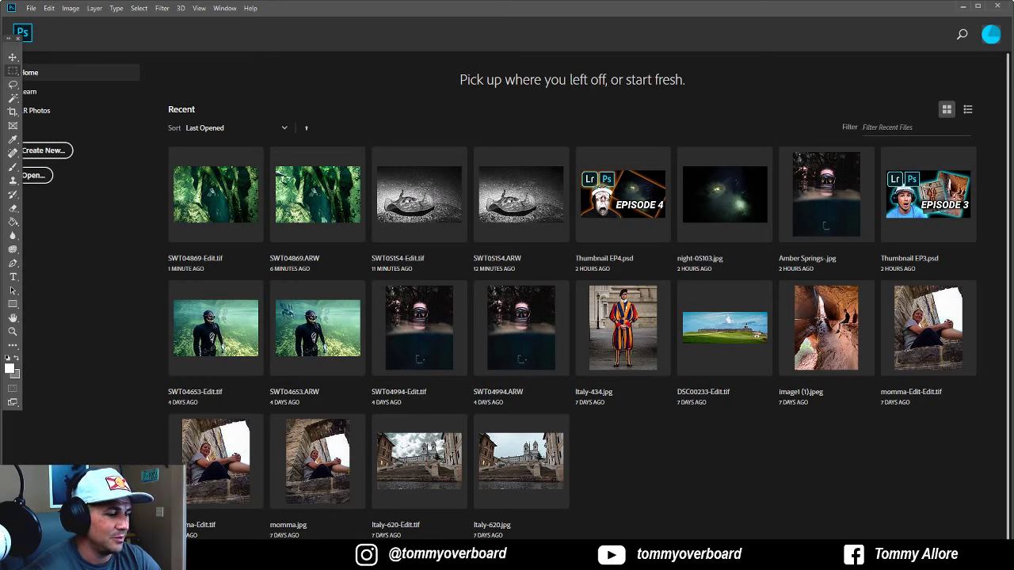
Step: Back in Lightroom Classic, apply a tighter crop from the bottom-left with the photo shifted right and down
{"action": "left_click", "coordinate": [309, 507]}
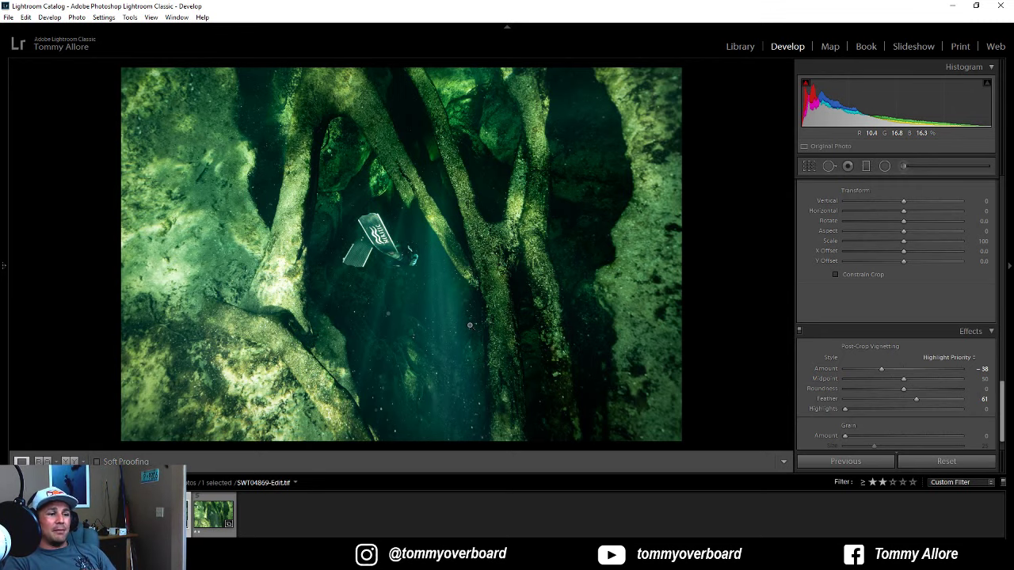
{"action": "left_click", "coordinate": [810, 168]}
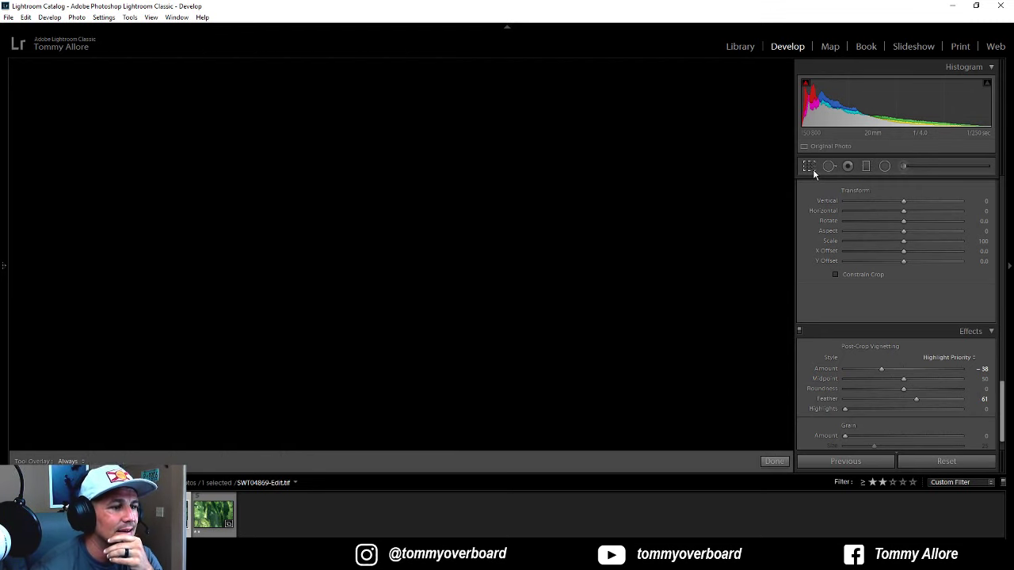
{"action": "left_click_drag", "start_coordinate": [121, 443], "coordinate": [233, 366]}
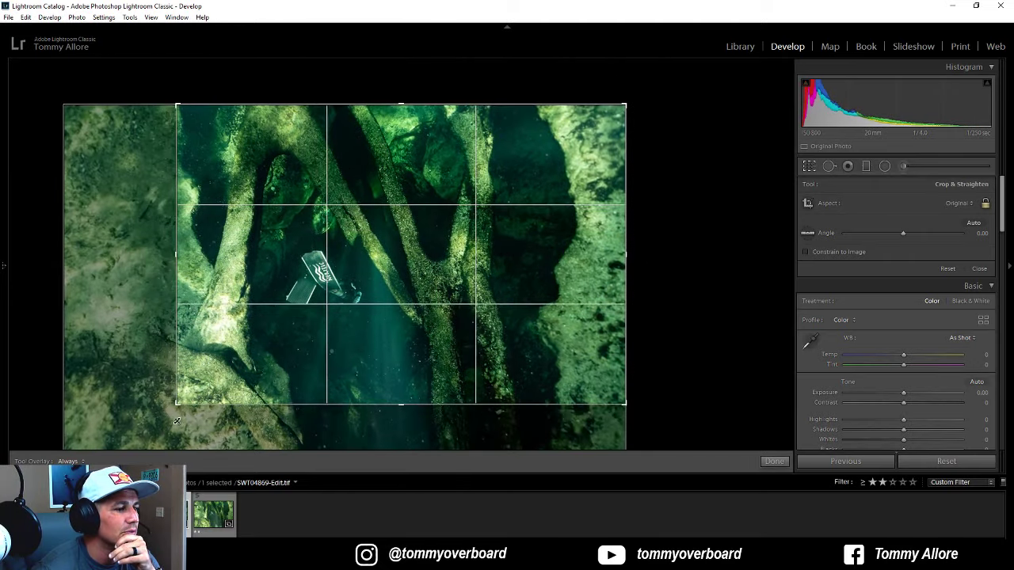
{"action": "left_click_drag", "start_coordinate": [301, 385], "coordinate": [346, 320]}
{"action": "mouse_move", "coordinate": [5, 269]}
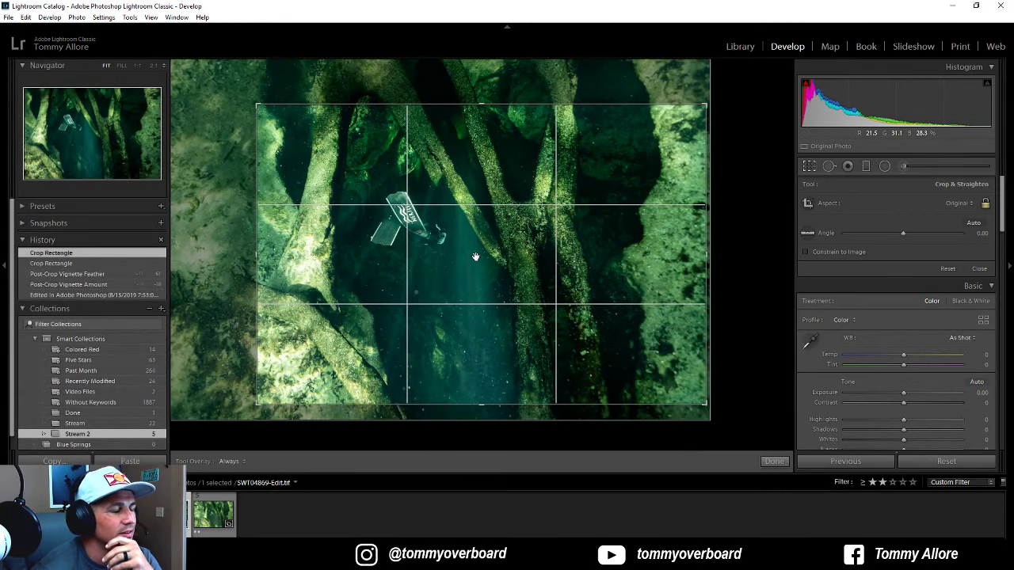
{"action": "left_click_drag", "start_coordinate": [476, 256], "coordinate": [505, 274]}
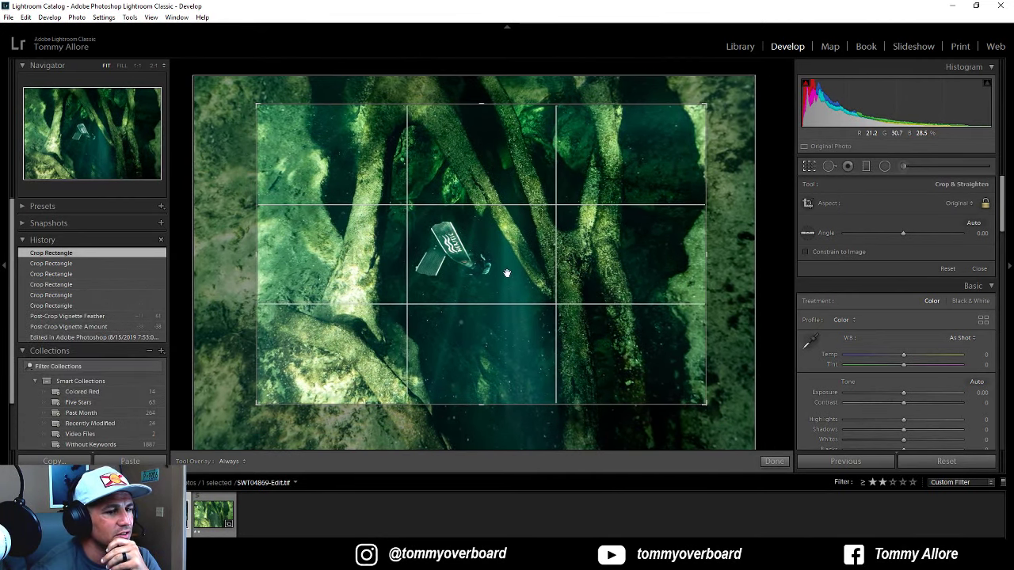
{"action": "key", "text": "Return"}
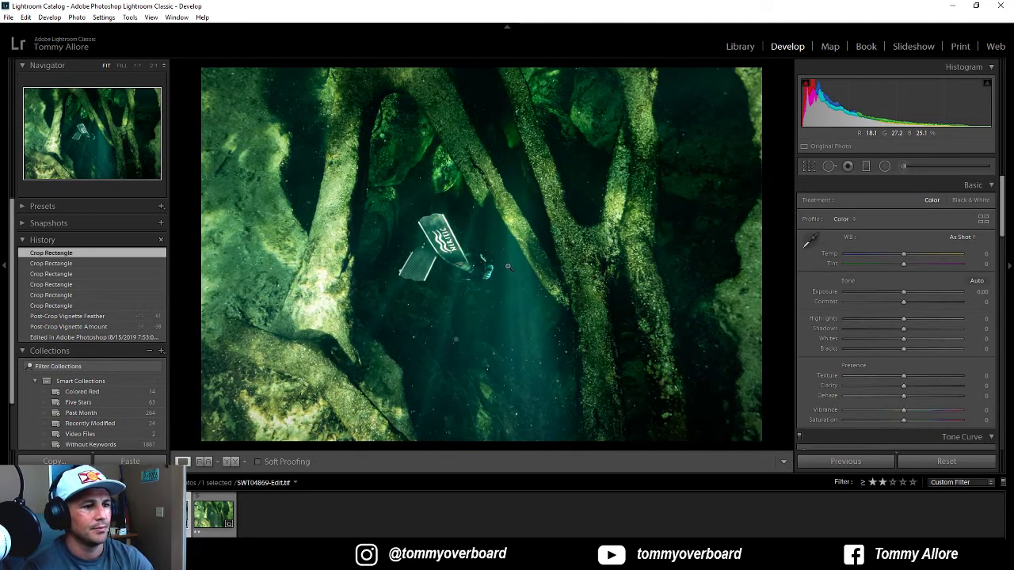
Step: Undo all the crop changes, restoring the uncropped vignetted photo
{"action": "key", "text": "ctrl+z"}
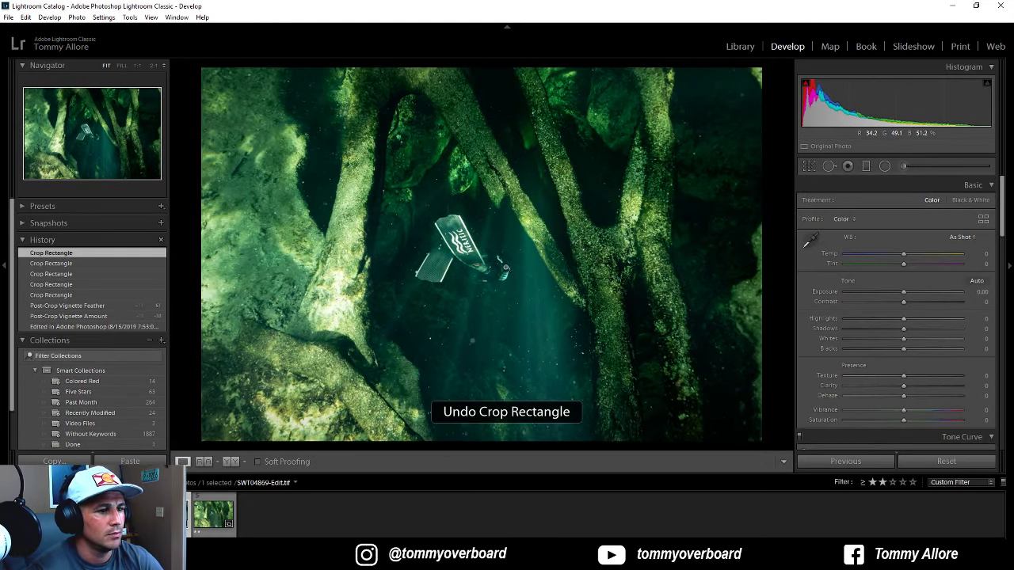
{"action": "key", "text": "ctrl+z"}
{"action": "key", "text": "ctrl+z"}
{"action": "key", "text": "ctrl+z"}
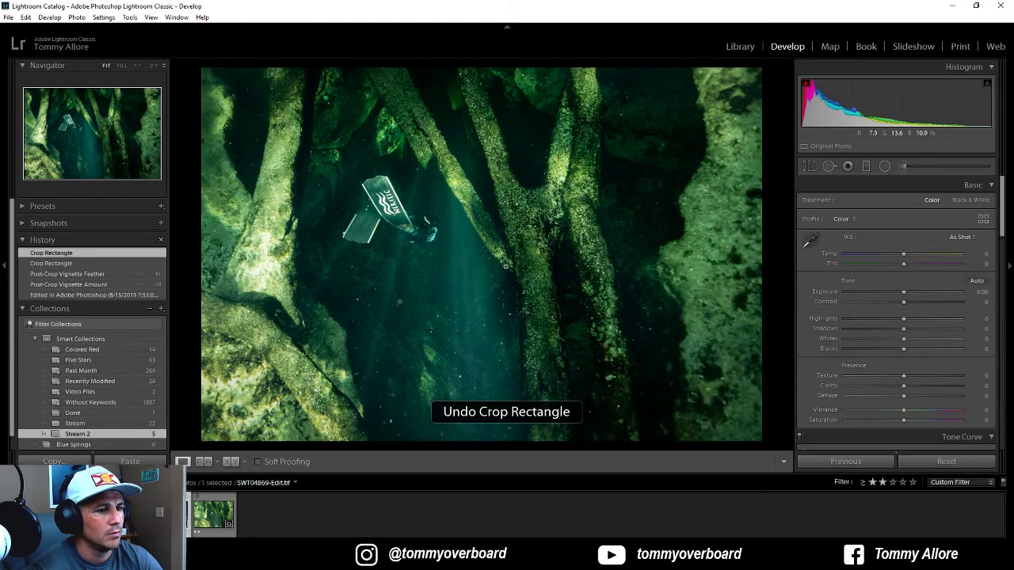
{"action": "key", "text": "ctrl+z"}
{"action": "key", "text": "ctrl+z"}
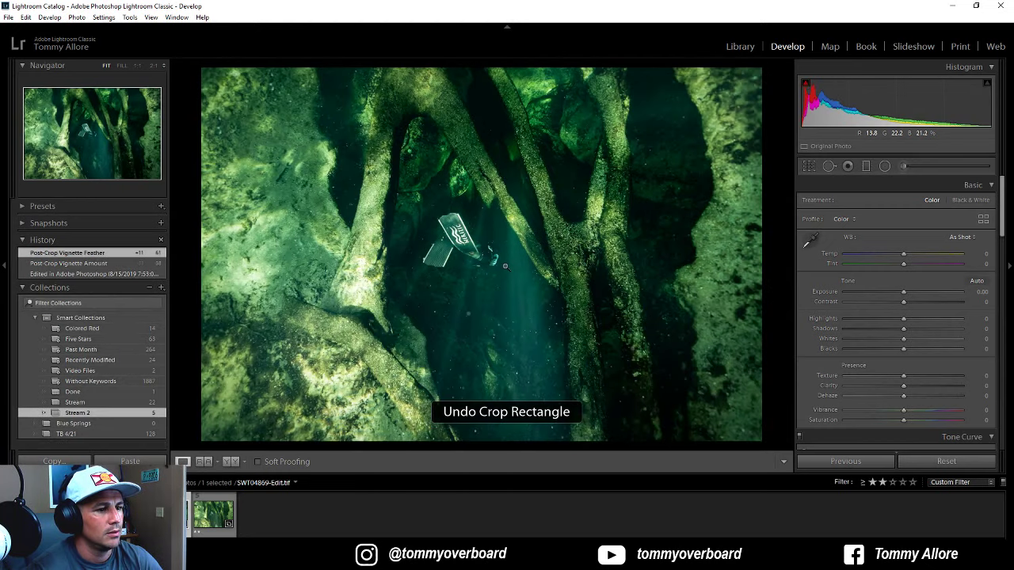